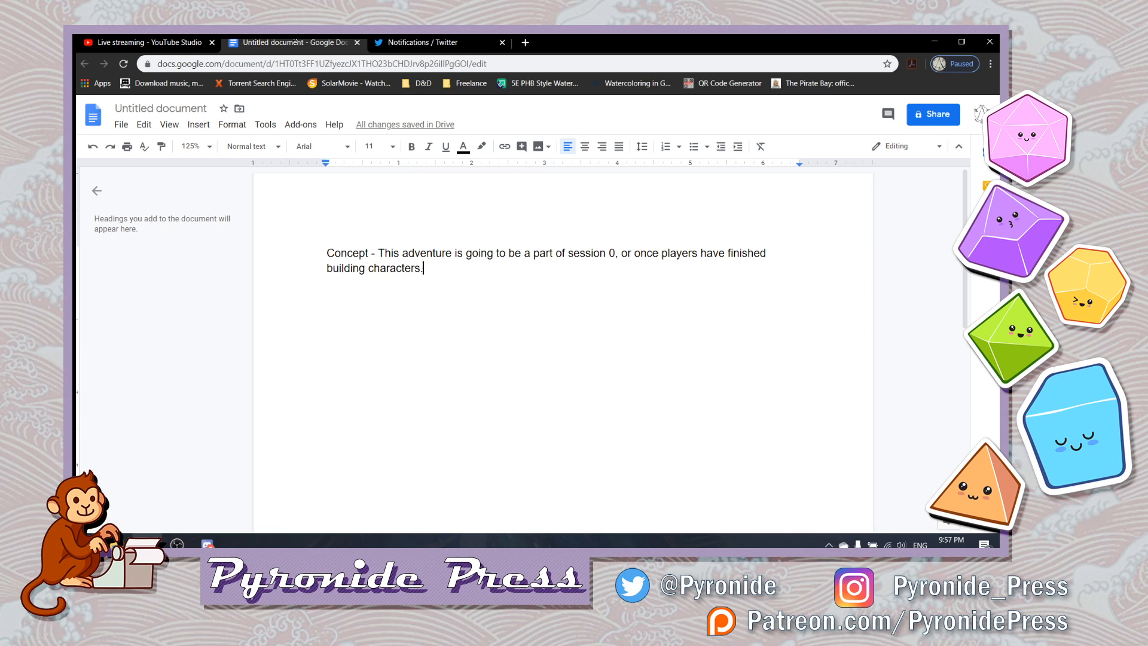
# - Start a new paragraph below the Concept text, reading "Story - 500 years before current year"
pyautogui.press('Return')
pyautogui.press('Return')
pyautogui.press('Return')
pyautogui.press('Return')
pyautogui.write('Sto')
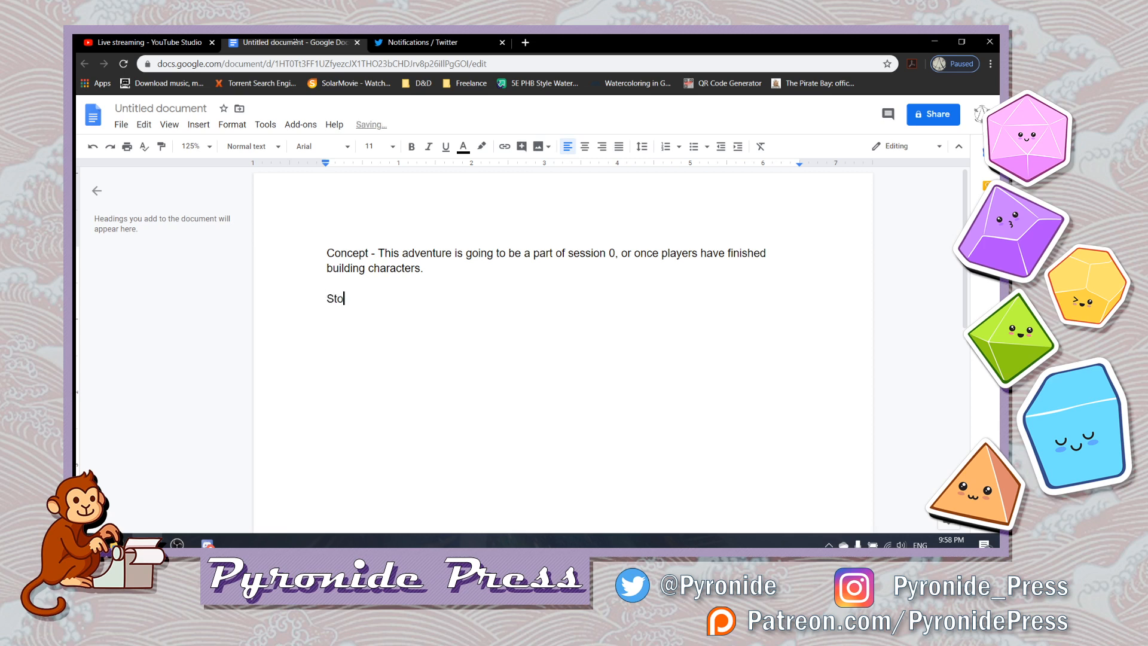
pyautogui.write('ry - 500 years before')
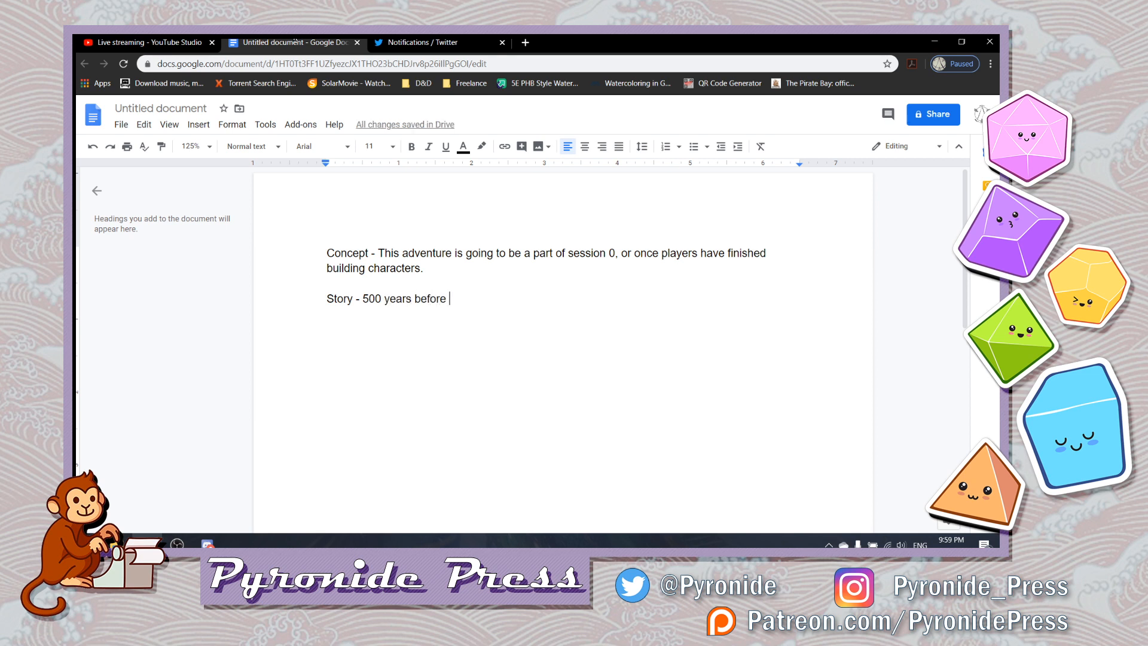
pyautogui.write('current year, during the ')
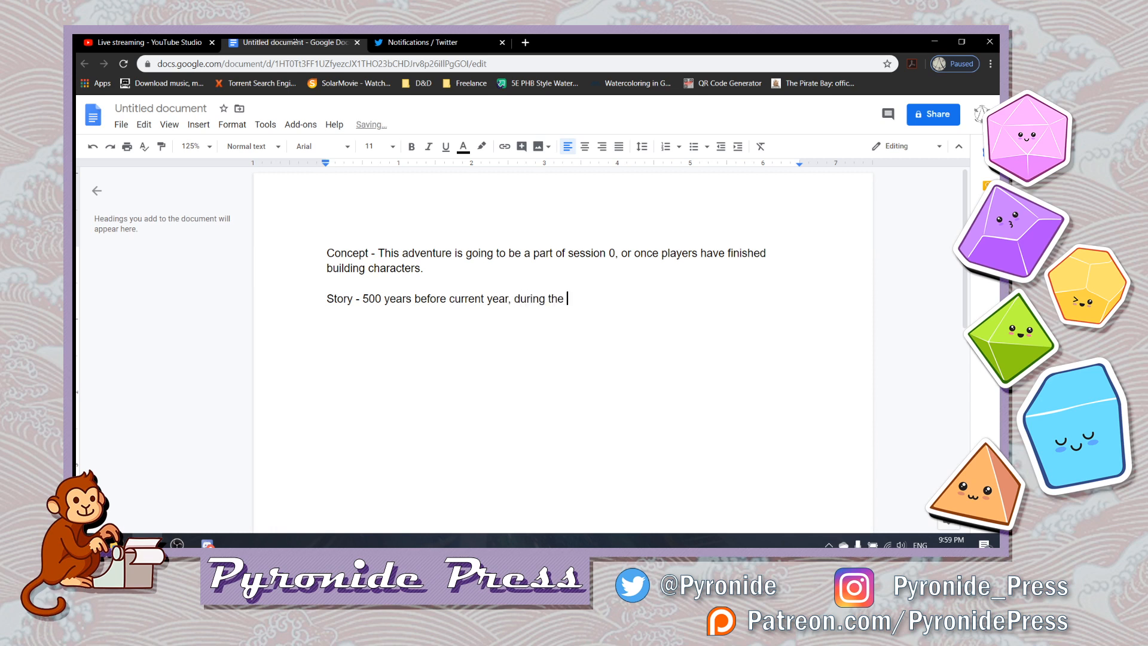
pyautogui.write("'Material War' ")
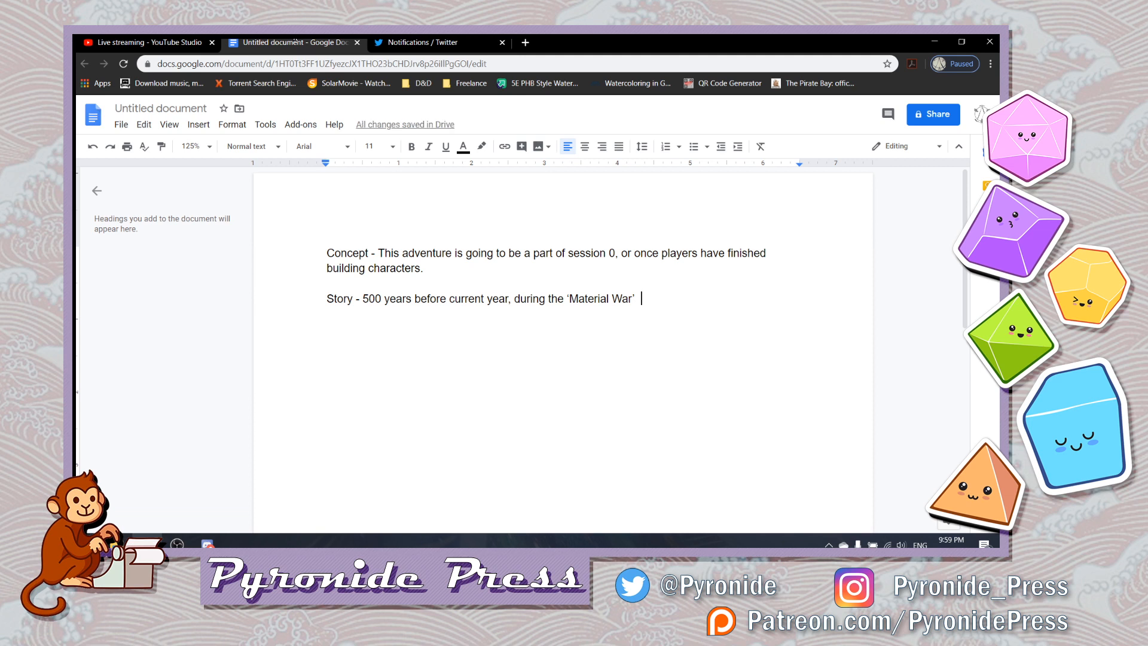
pyautogui.write(' where ')
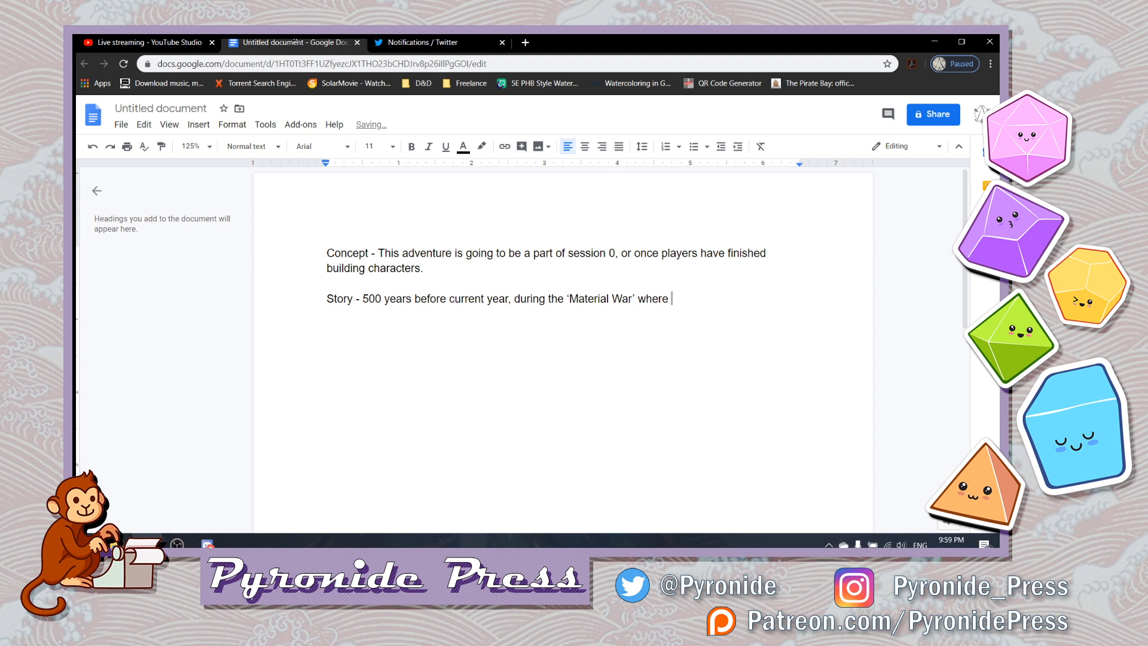
pyautogui.write('fiends')
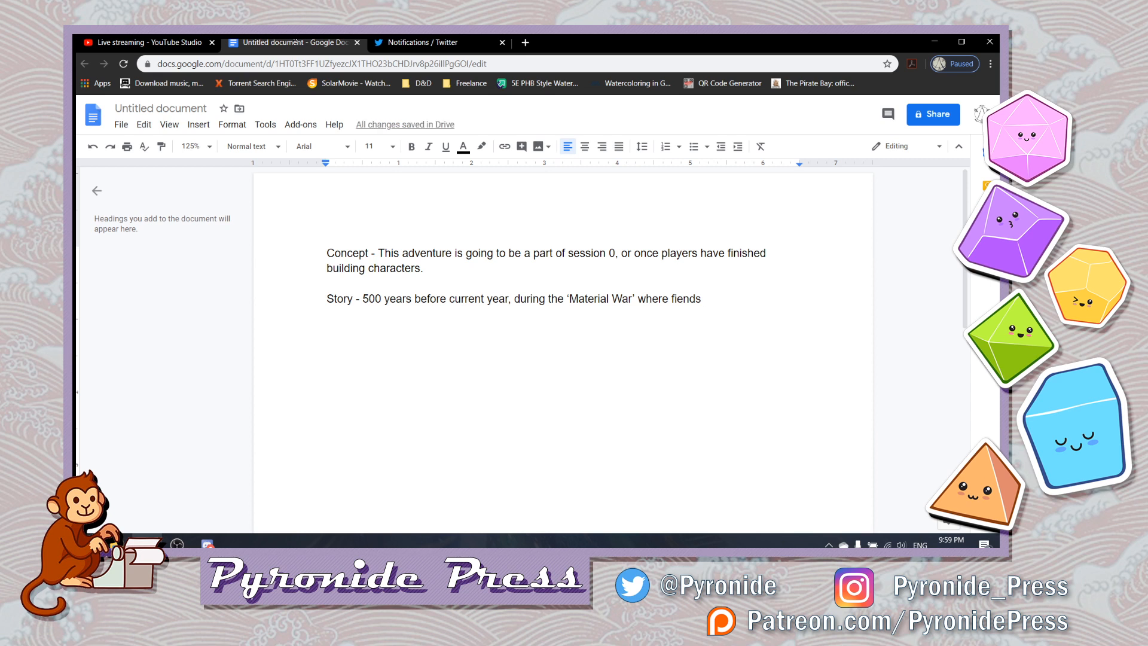
# - Add the quoted term 'Mundane Realm' after "fiends" in the Story sentence
pyautogui.write("'Realm")
pyautogui.press('BackSpace')
pyautogui.press('BackSpace')
pyautogui.press('BackSpace')
pyautogui.press('BackSpace')
pyautogui.press('BackSpace')
pyautogui.press('BackSpace')
pyautogui.write('Mundane R')
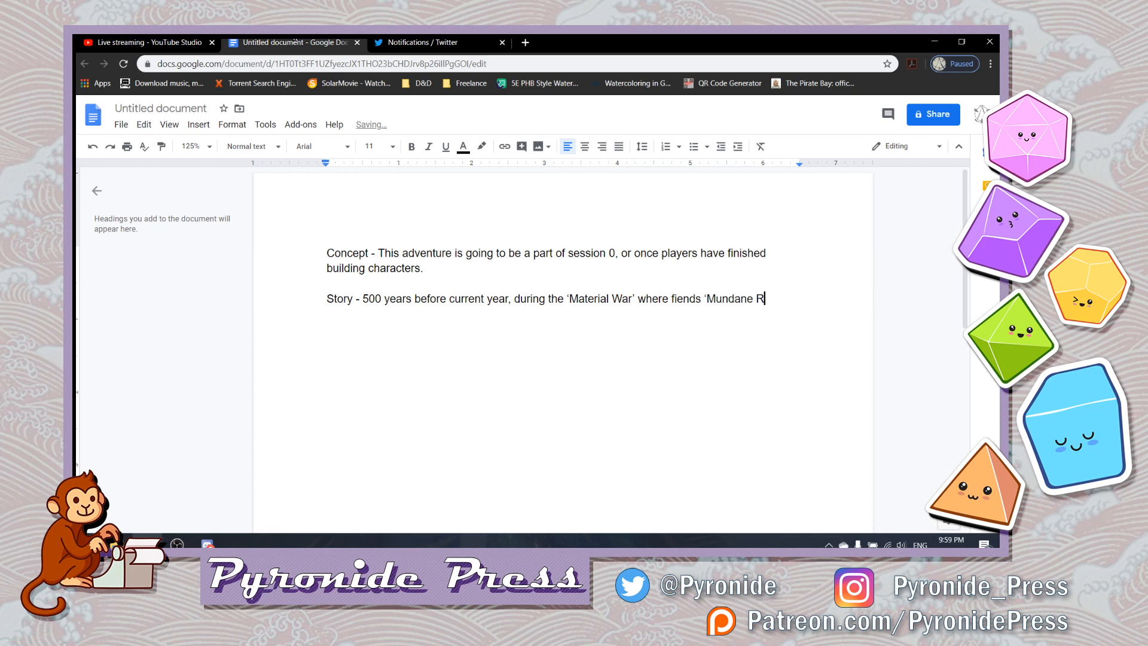
pyautogui.write("ealm'")
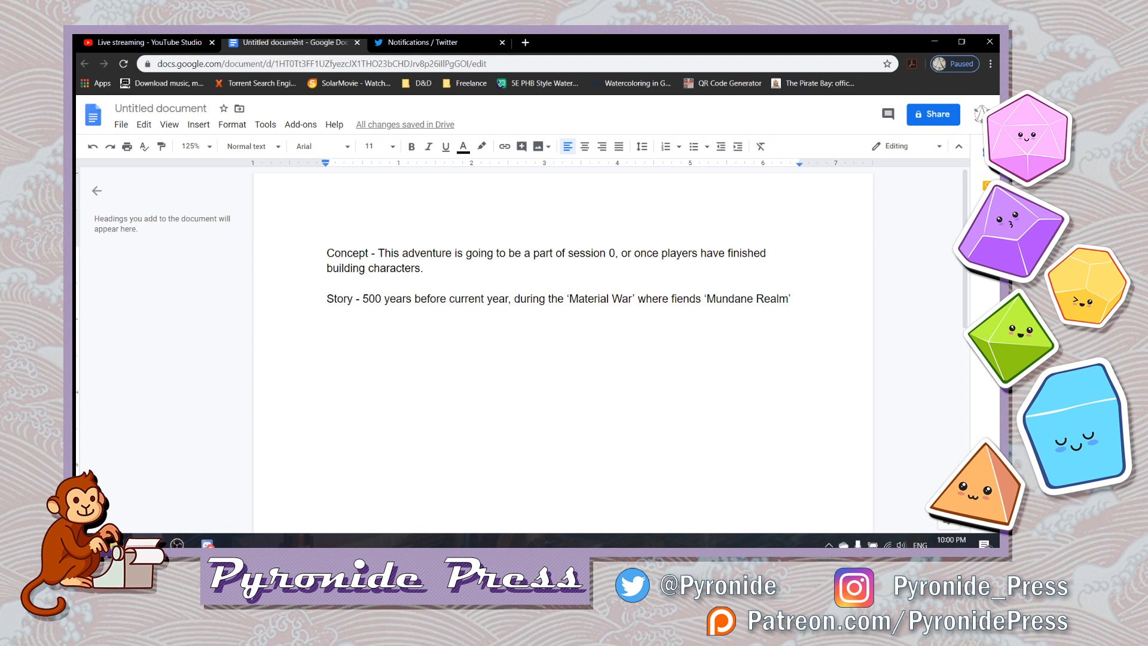
# - Insert "attempted to corrupt the" in front of 'Mundane Realm' in the Story sentence
pyautogui.press('BackSpace')
pyautogui.write("'")
pyautogui.hotkey('ctrl', 'Left')
pyautogui.hotkey('ctrl', 'Left')
pyautogui.write('attempted to corrupt the')
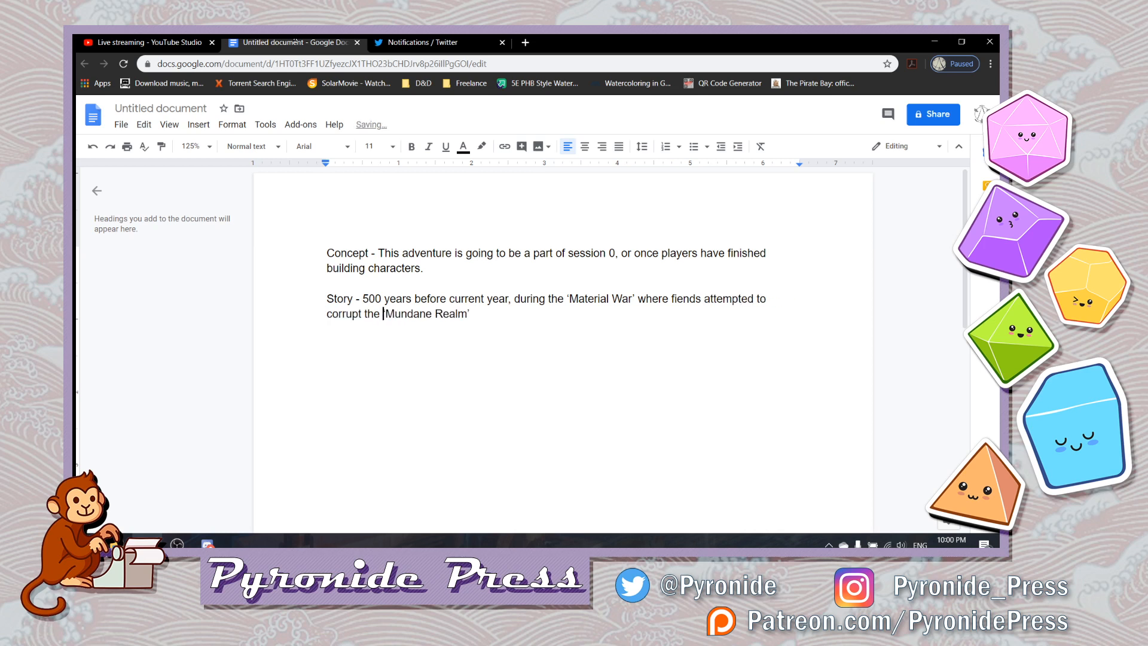
# - Finish the Story sentence with "at take it over as their own."
pyautogui.press('End')
pyautogui.write('at take it over as their own.')
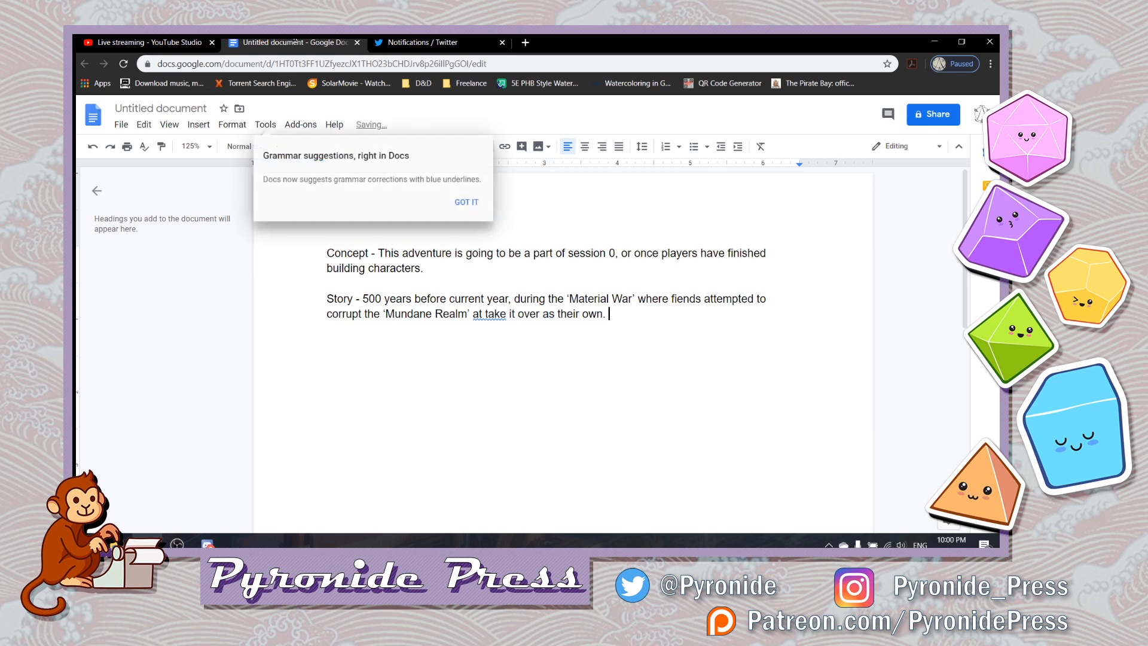
# - Correct "at" to "and" before "take it over" and dismiss the grammar suggestions notice
pyautogui.press('Left')
pyautogui.press('Left')
pyautogui.press('Left')
pyautogui.press('Left')
pyautogui.press('Left')
pyautogui.press('Left')
pyautogui.press('Left')
pyautogui.press('Left')
pyautogui.press('Left')
pyautogui.press('Left')
pyautogui.press('Left')
pyautogui.press('Left')
pyautogui.press('Left')
pyautogui.press('Left')
pyautogui.press('Left')
pyautogui.press('Left')
pyautogui.press('Left')
pyautogui.press('Left')
pyautogui.press('Left')
pyautogui.press('Left')
pyautogui.press('Left')
pyautogui.press('Left')
pyautogui.press('Left')
pyautogui.press('Left')
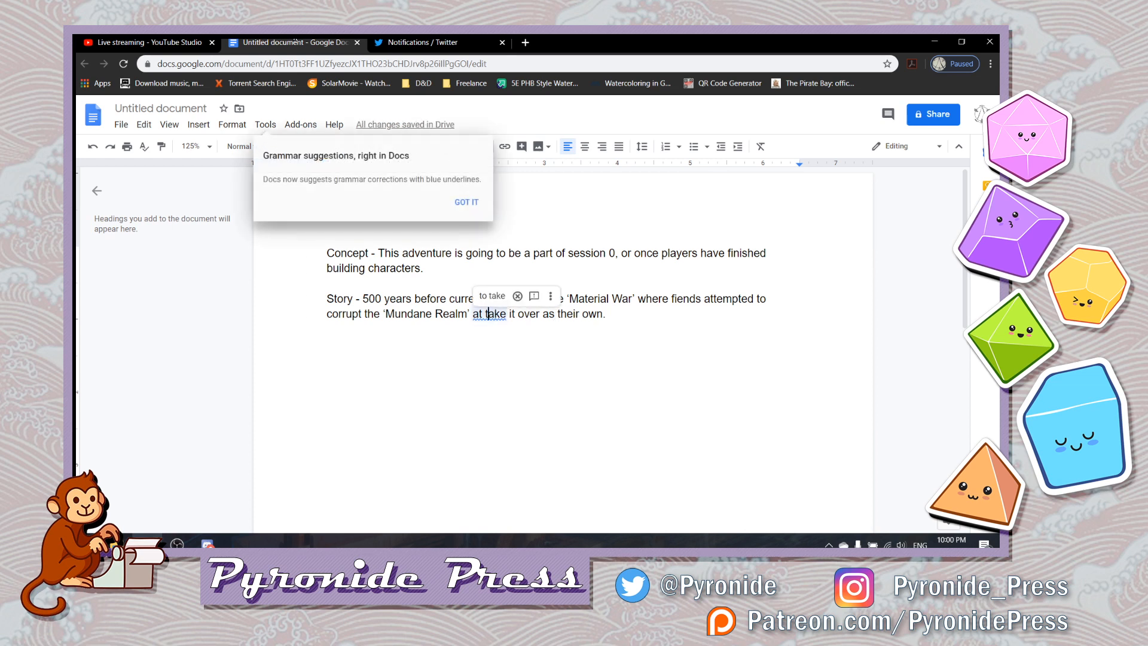
pyautogui.press('BackSpace')
pyautogui.write('nd')
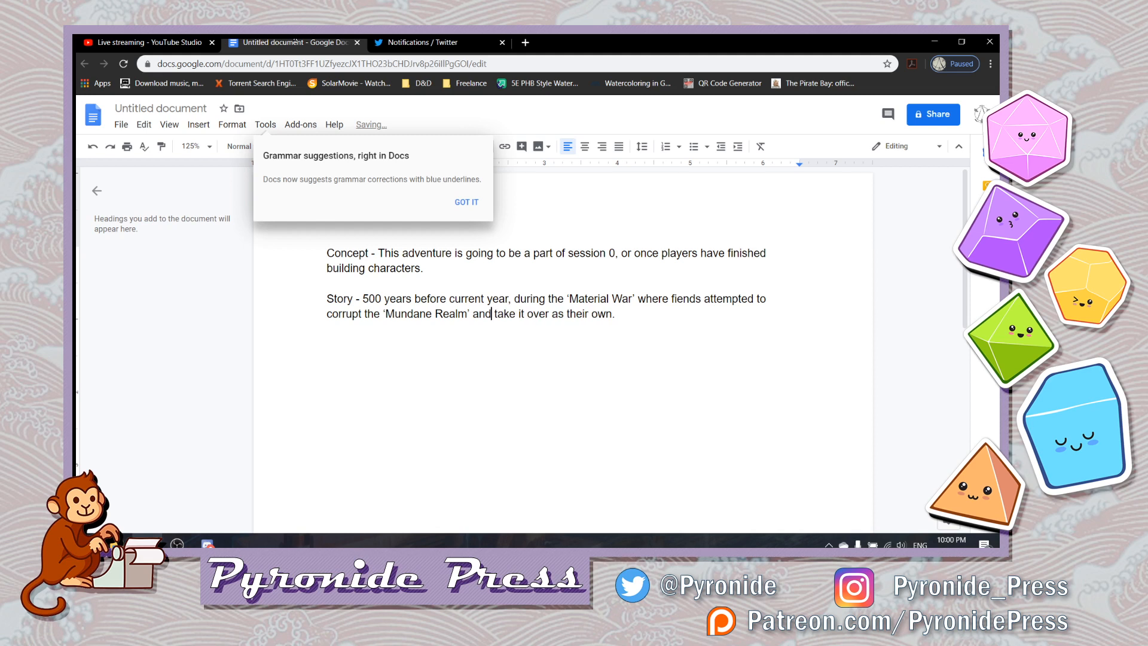
pyautogui.press('End')
pyautogui.click(466, 203)
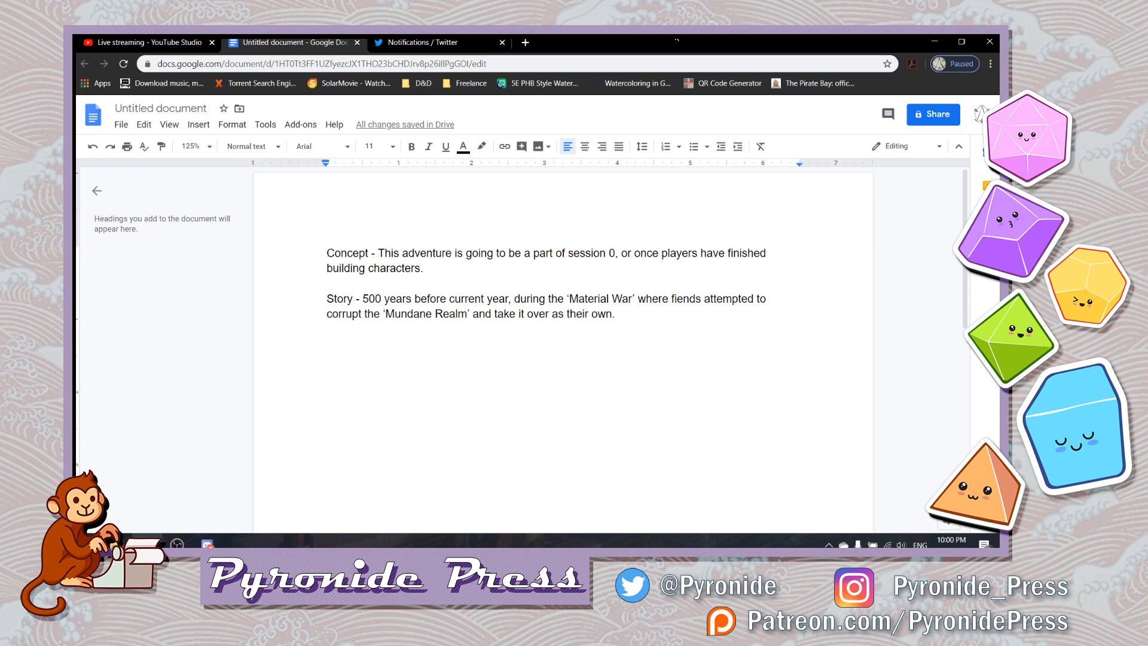
# - Start a dashed list below the Story paragraph with "Two nations of men who were forced"
pyautogui.press('Return')
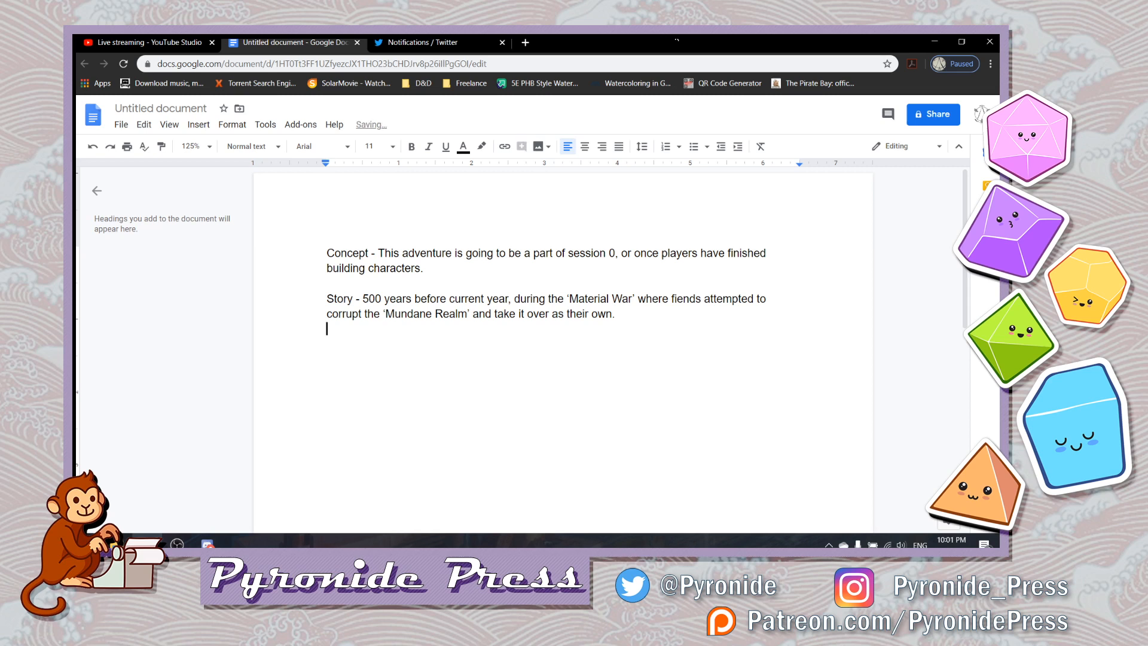
pyautogui.write('- ')
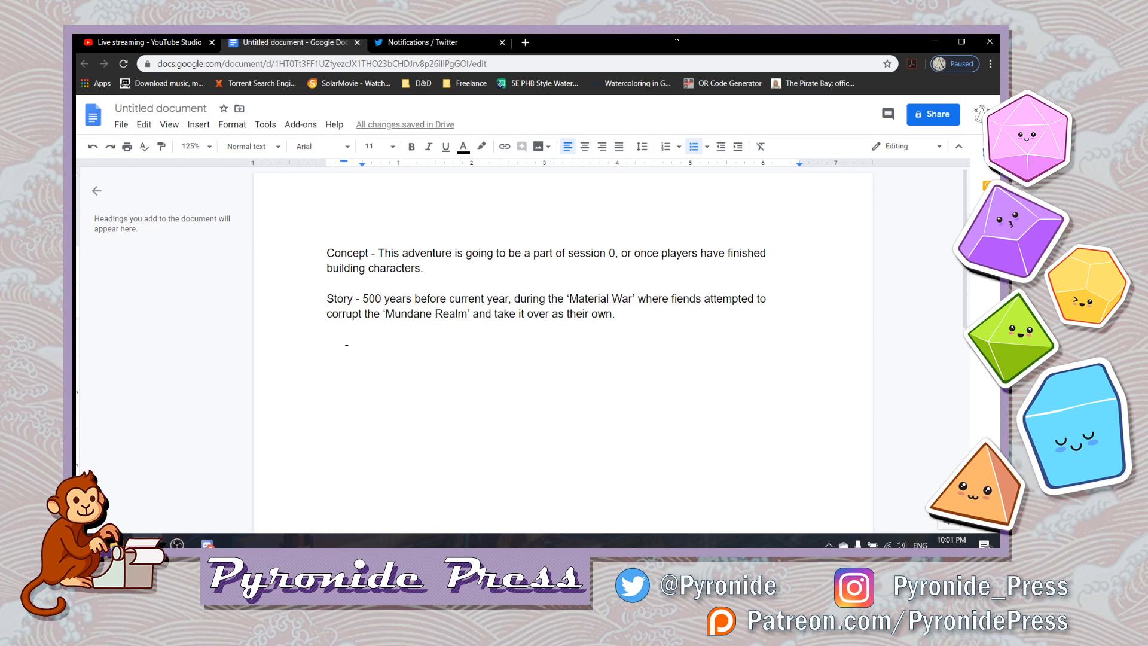
pyautogui.write('Two ')
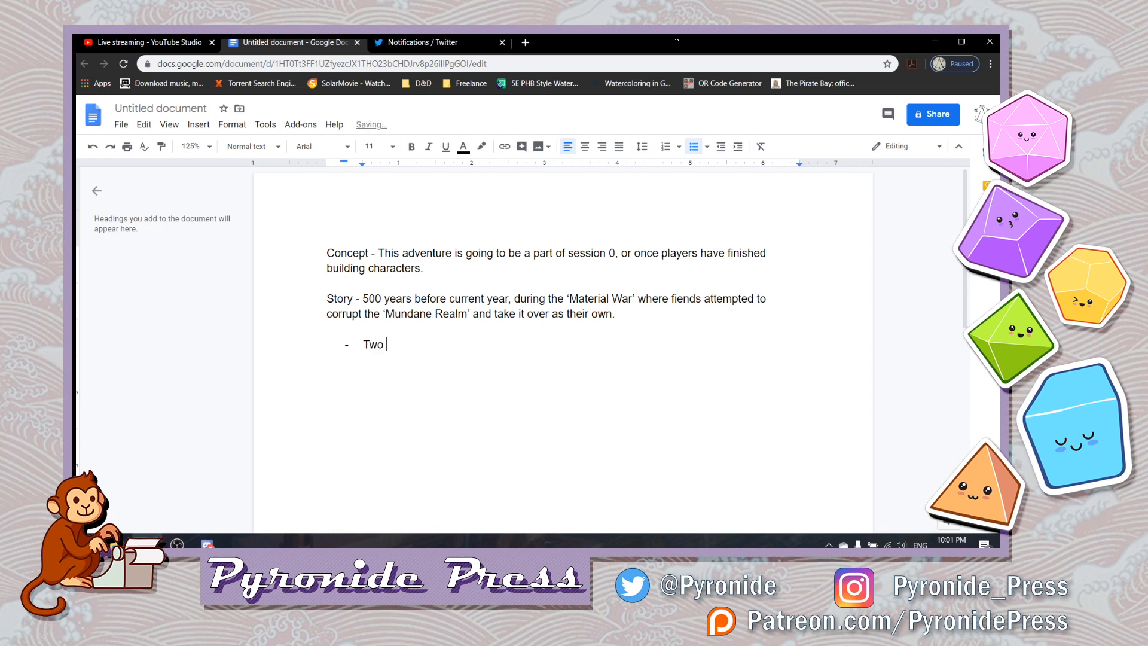
pyautogui.write('nations of men who were')
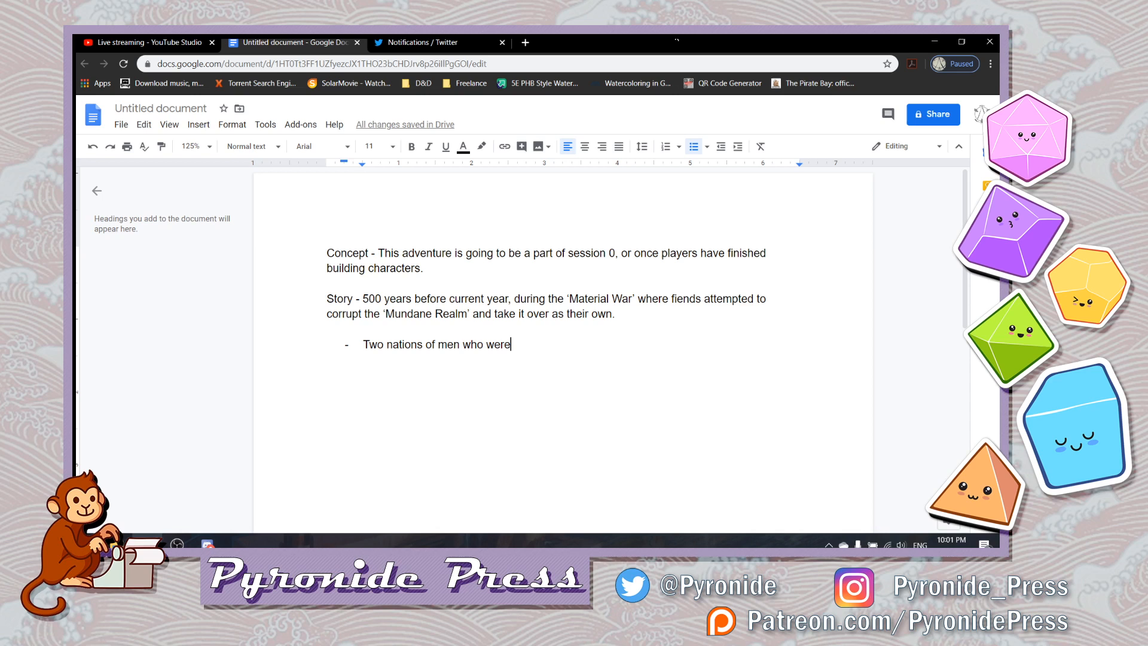
pyautogui.press('BackSpace')
pyautogui.press('BackSpace')
pyautogui.press('BackSpace')
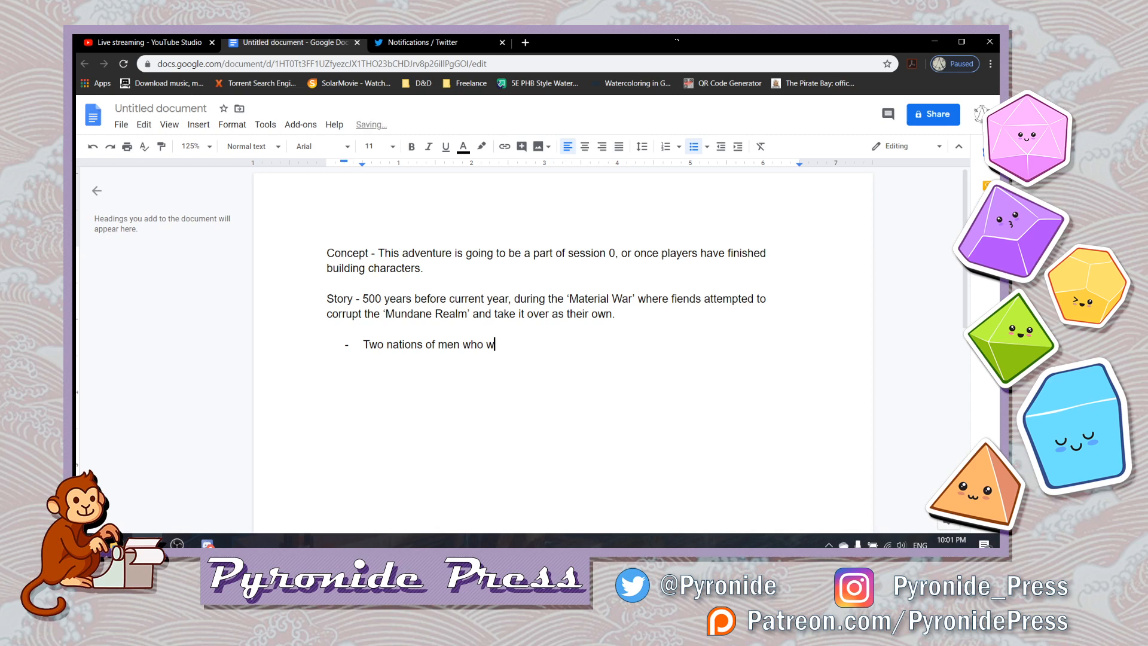
pyautogui.write('ere forced to put their difference')
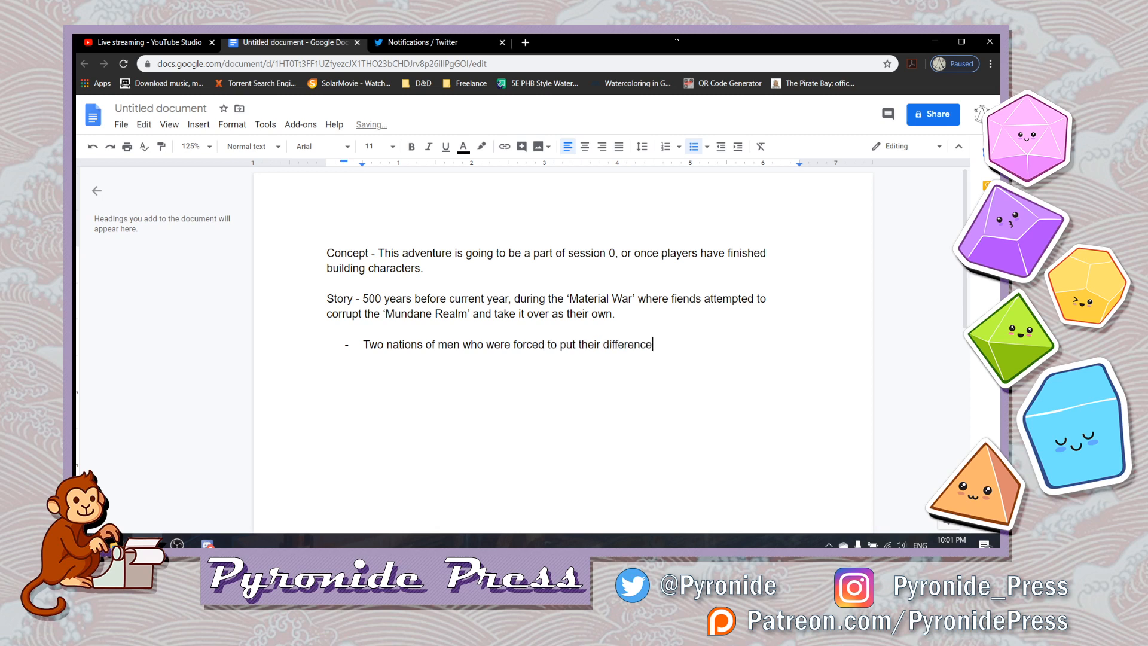
pyautogui.write('s aside and fight tog')
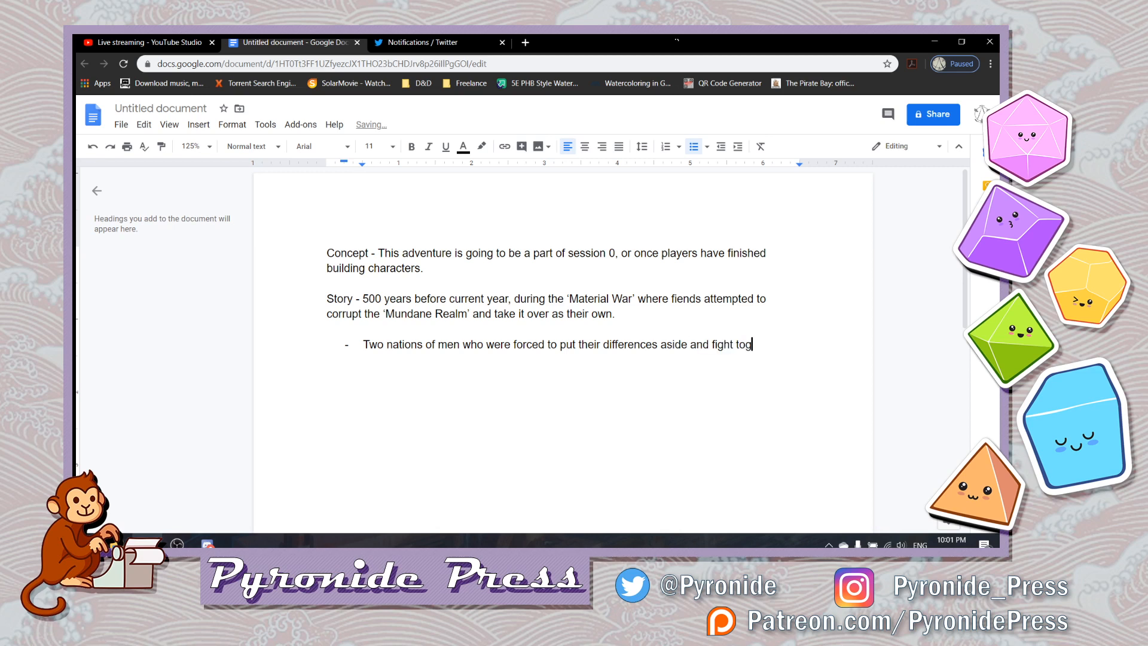
pyautogui.write('ether in order to')
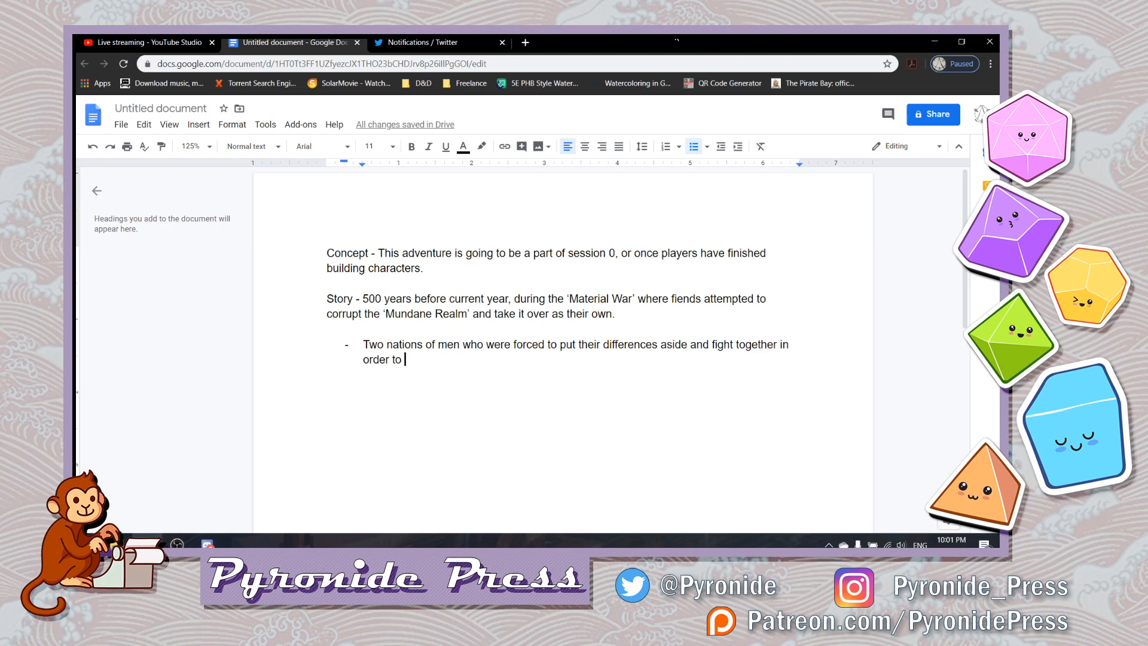
# - Complete the first list item with "to put their differences aside and fight together in order to save their world."
pyautogui.write('sav')
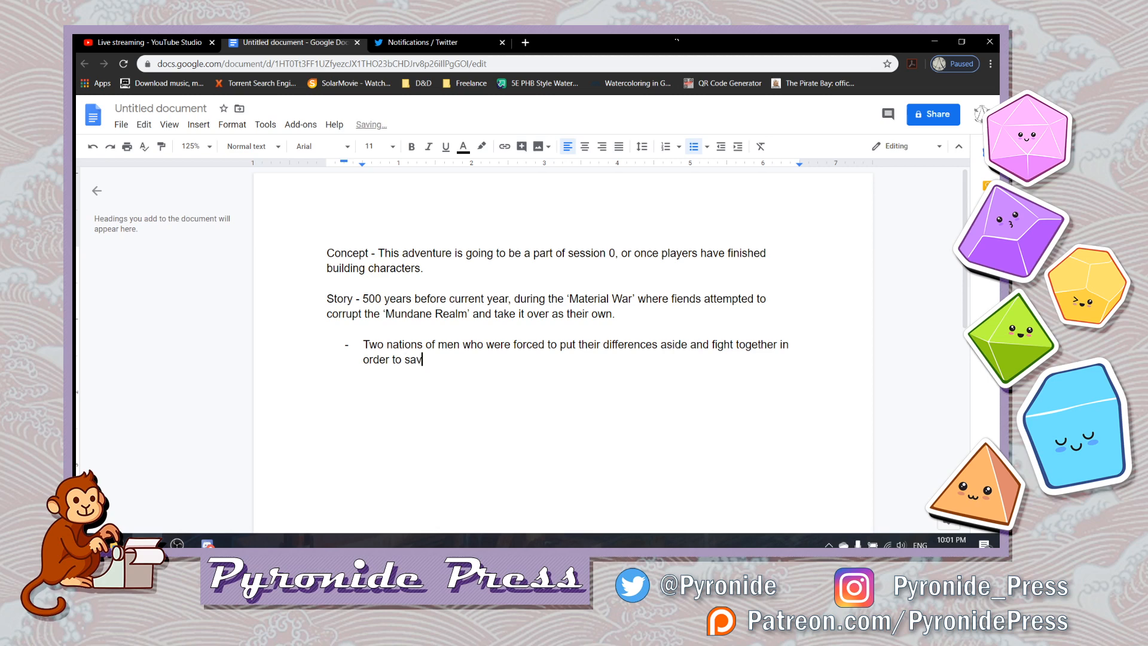
pyautogui.write('e their world.')
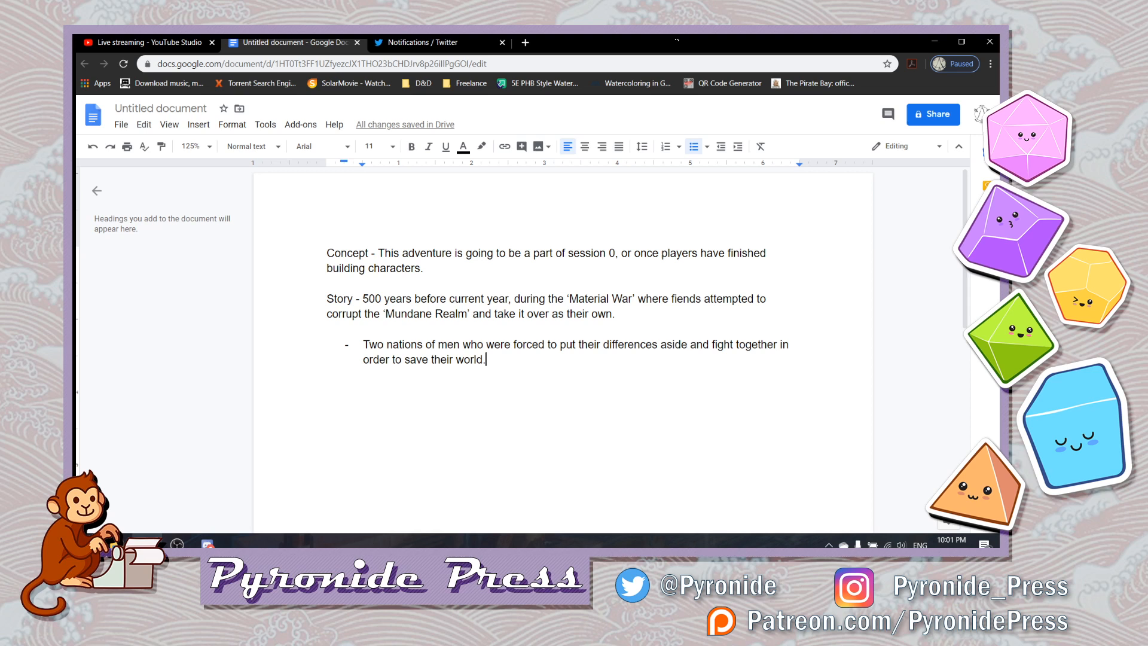
# - Add a second list item beginning "The influence from this war gave the current setting"
pyautogui.press('Return')
pyautogui.write('The influ')
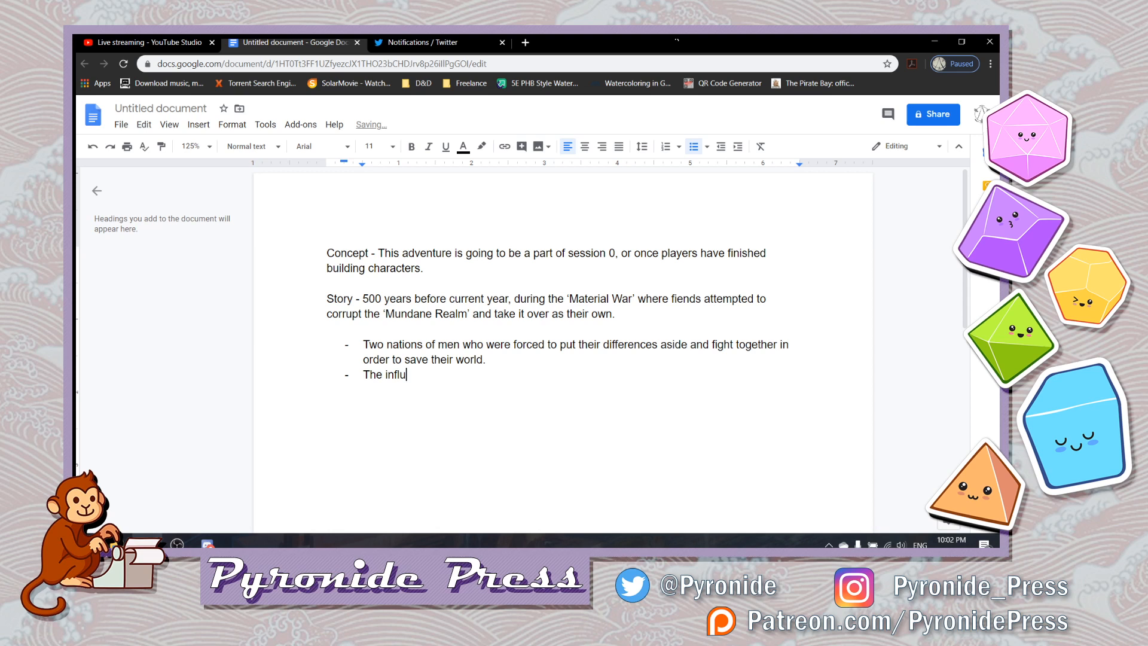
pyautogui.write('ence from this war gave')
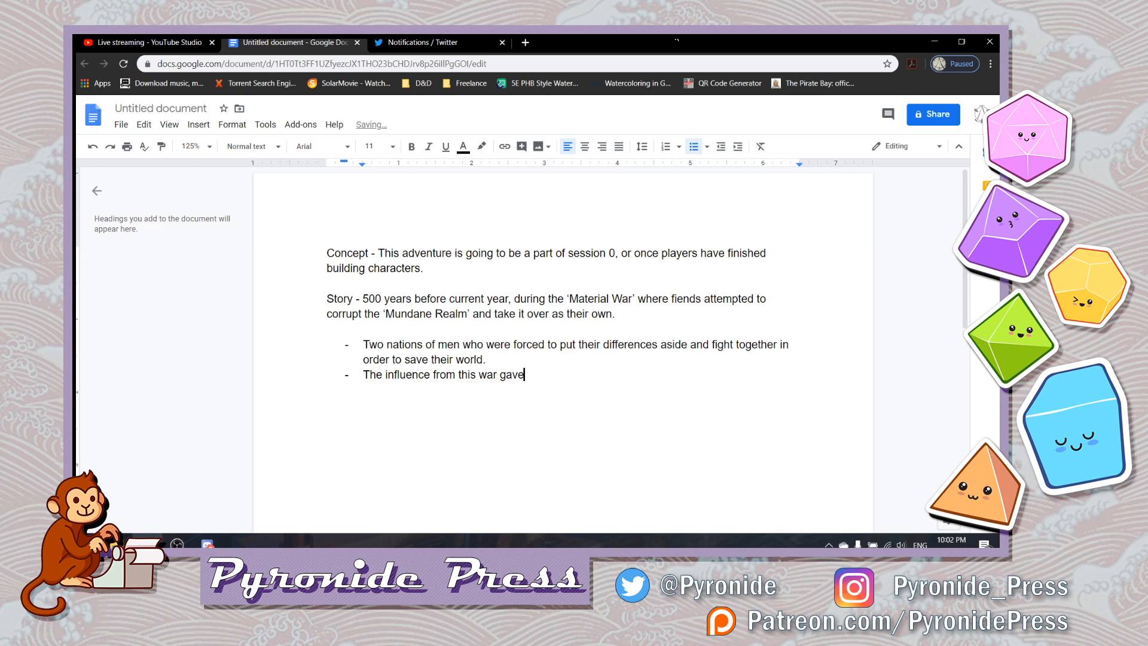
pyautogui.write(' the current world')
pyautogui.press('BackSpace')
pyautogui.hotkey('ctrl', 'BackSpace')
pyautogui.write('setting tief')
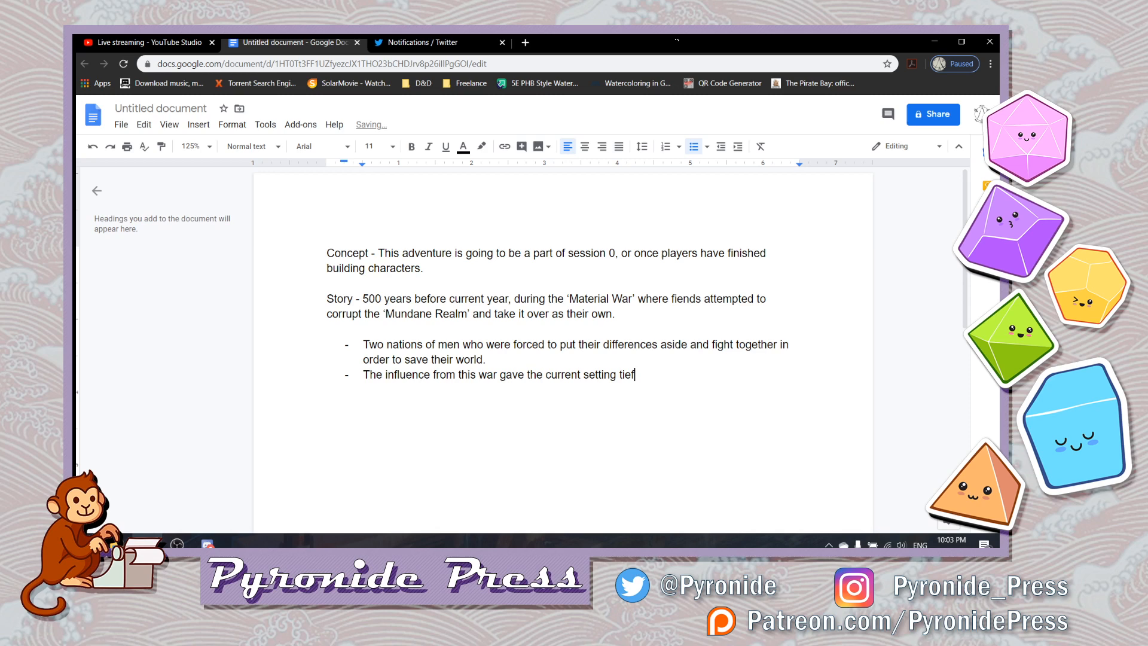
pyautogui.write("lings and aasimar. They aren't cons")
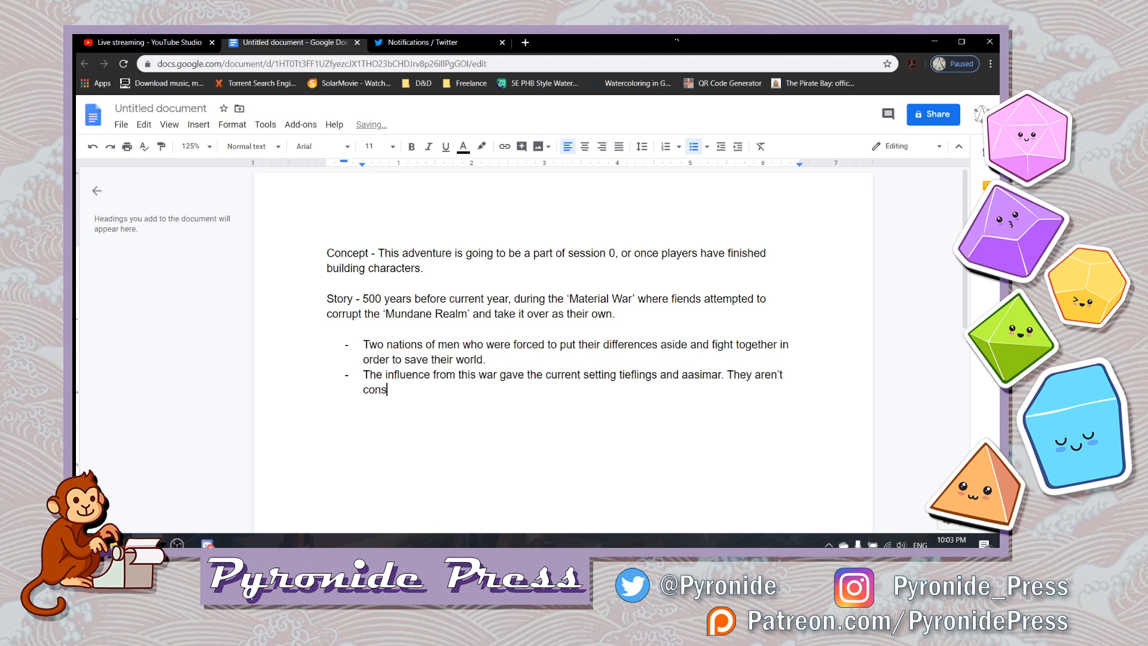
# - End the second list item's opening sentence with "tieflings and aasimar."
pyautogui.write('idered to be an ancestry, but ')
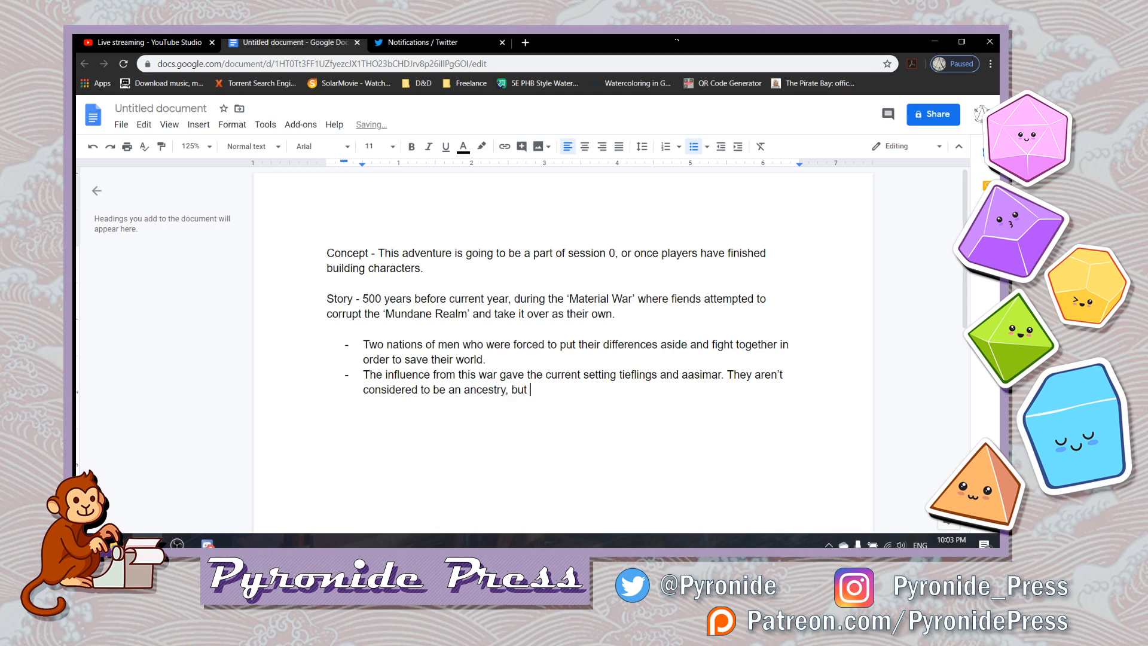
pyautogui.write('more a cure')
# - Add to the second list item "They aren't considered to be an ancestry, but more a curse or blessing."
pyautogui.press('BackSpace')
pyautogui.write('se or blessing.')
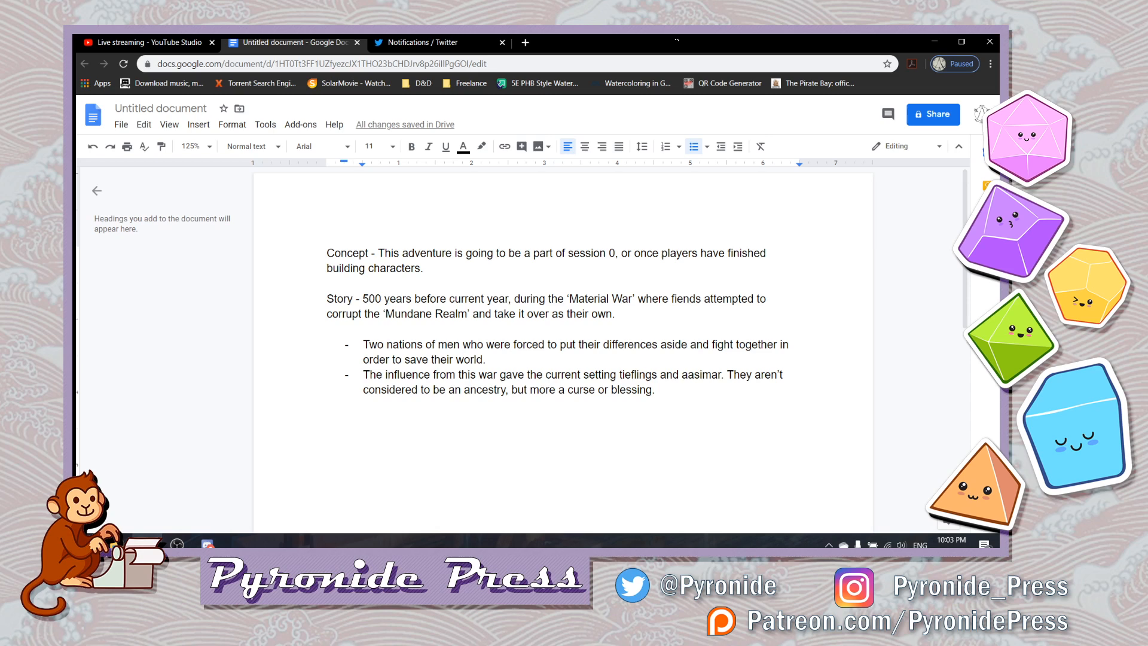
# - End the list and add a "Reveal -" line below it, separated by a blank line
pyautogui.press('Return')
pyautogui.press('Return')
pyautogui.write('Rea')
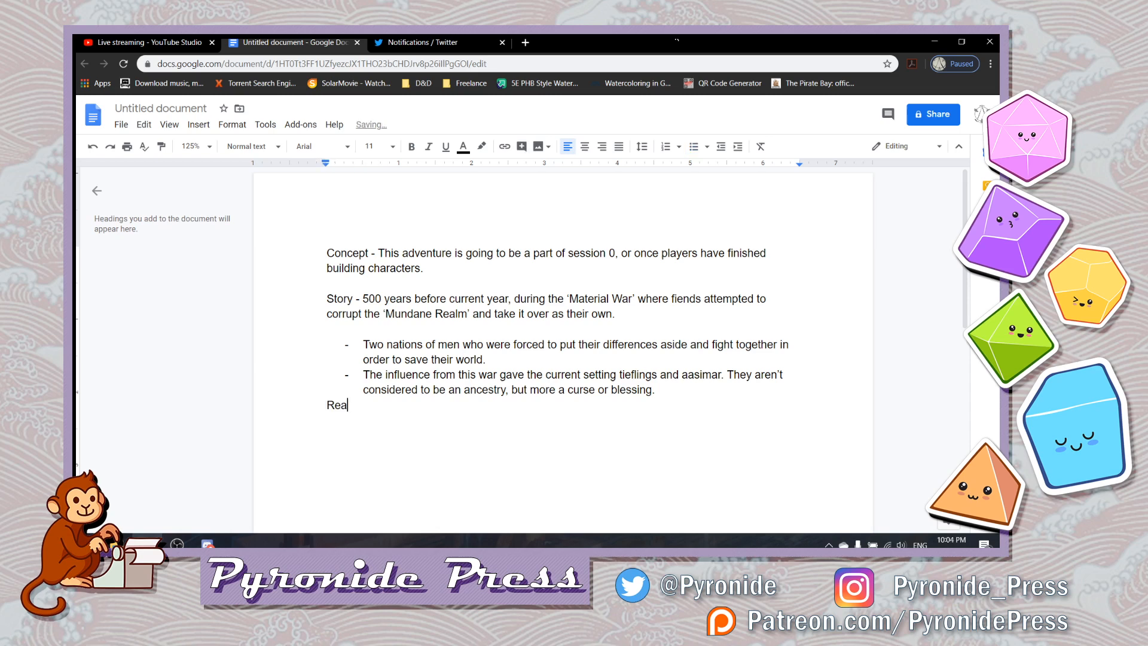
pyautogui.write('vealk')
pyautogui.press('BackSpace')
pyautogui.press('Home')
pyautogui.press('Return')
# - Add an extra blank line between the Concept and Story paragraphs and return to the end of the Reveal line
pyautogui.click(327, 283)
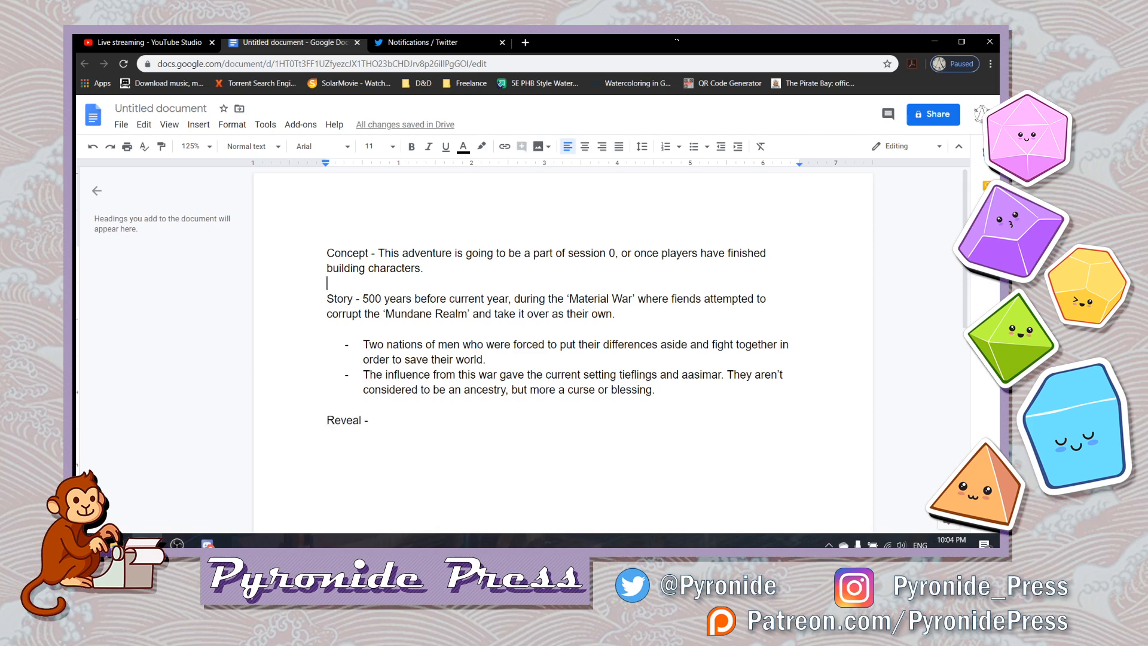
pyautogui.press('Return')
pyautogui.press('Down')
pyautogui.press('Down')
pyautogui.press('Down')
pyautogui.press('Down')
pyautogui.press('Down')
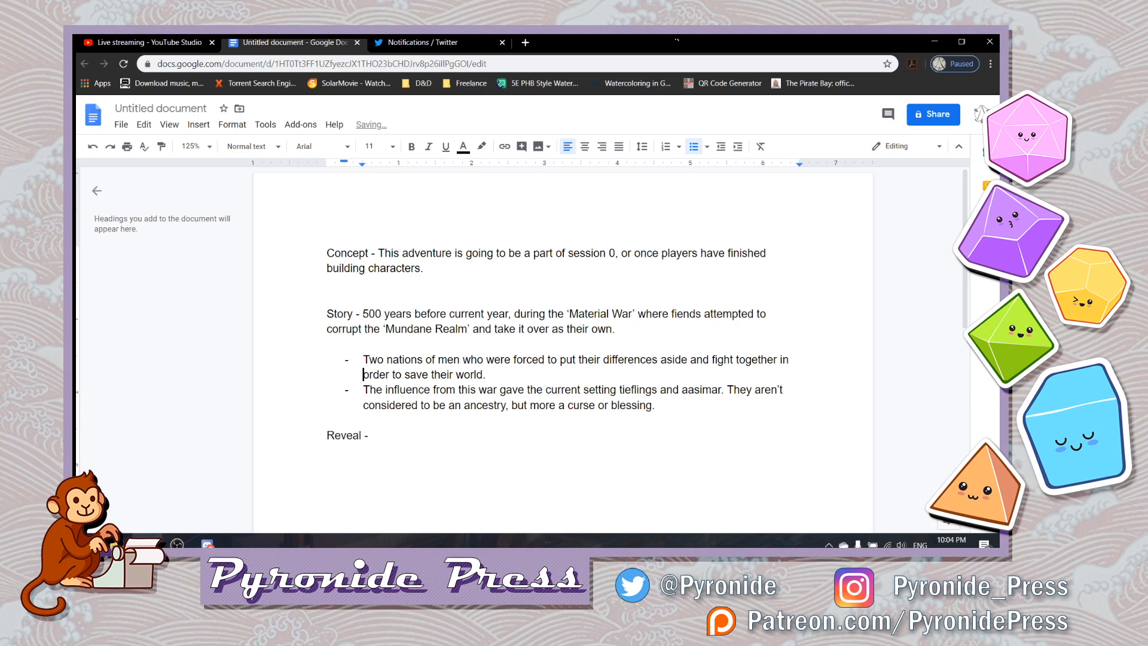
pyautogui.press('Down')
pyautogui.press('Down')
pyautogui.press('Down')
pyautogui.press('Down')
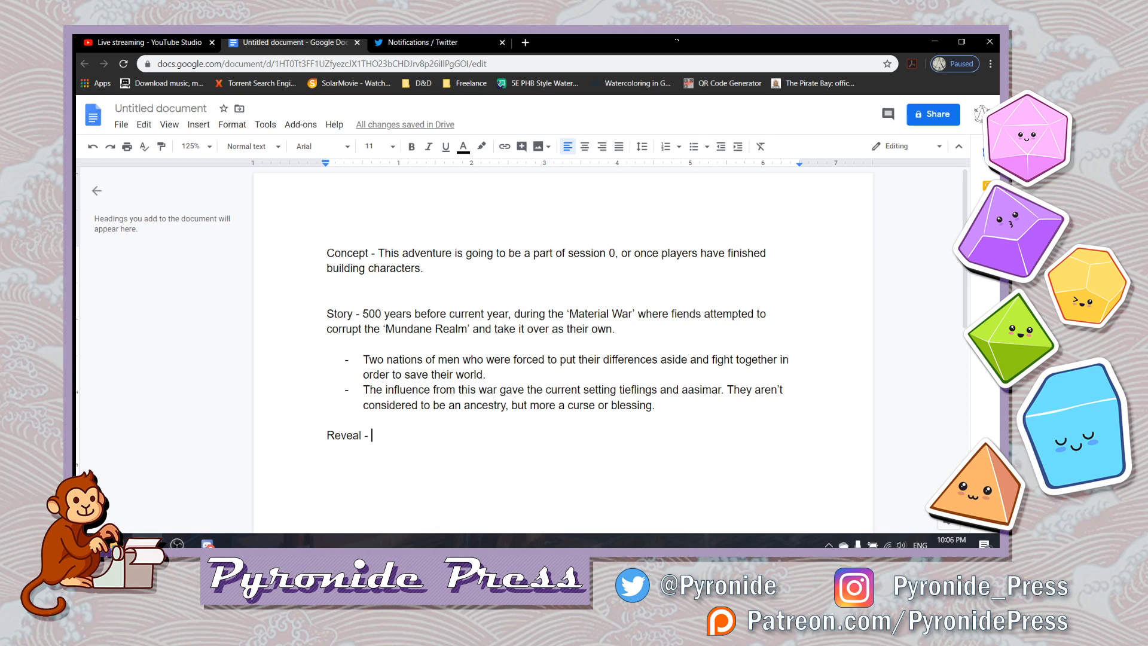
# - Begin the Reveal sentence with "at the end of the adventure, the DM will"
pyautogui.write('at the end of ')
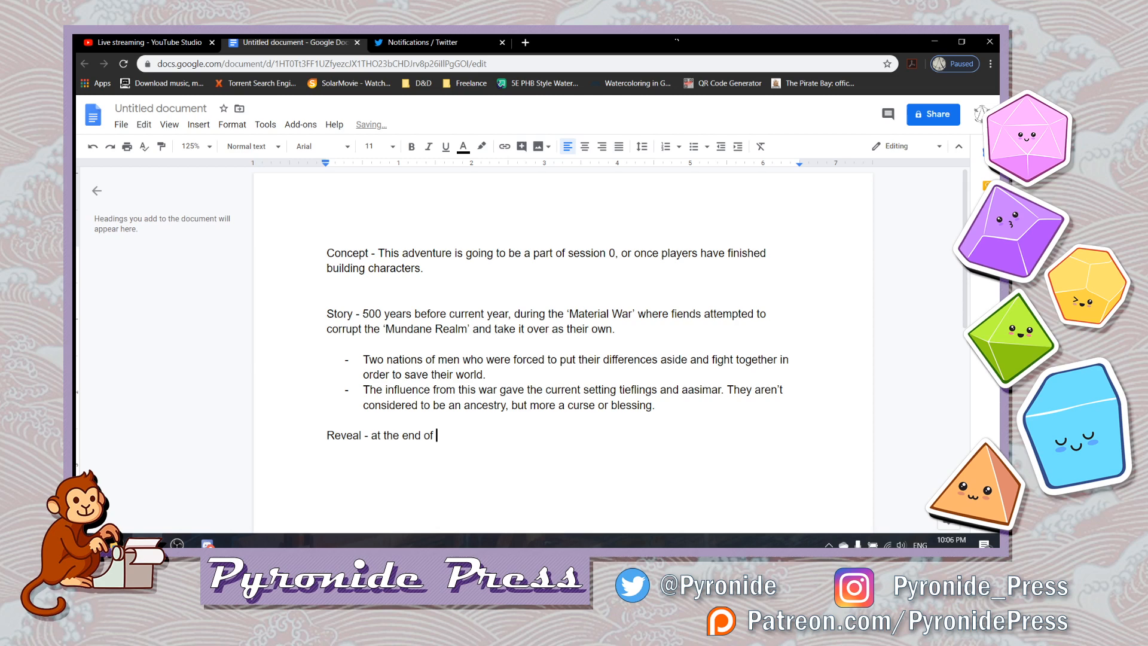
pyautogui.write('the adventure,')
pyautogui.write(' you')
pyautogui.press('BackSpace')
pyautogui.press('BackSpace')
pyautogui.press('BackSpace')
pyautogui.press('BackSpace')
pyautogui.write('the DM ')
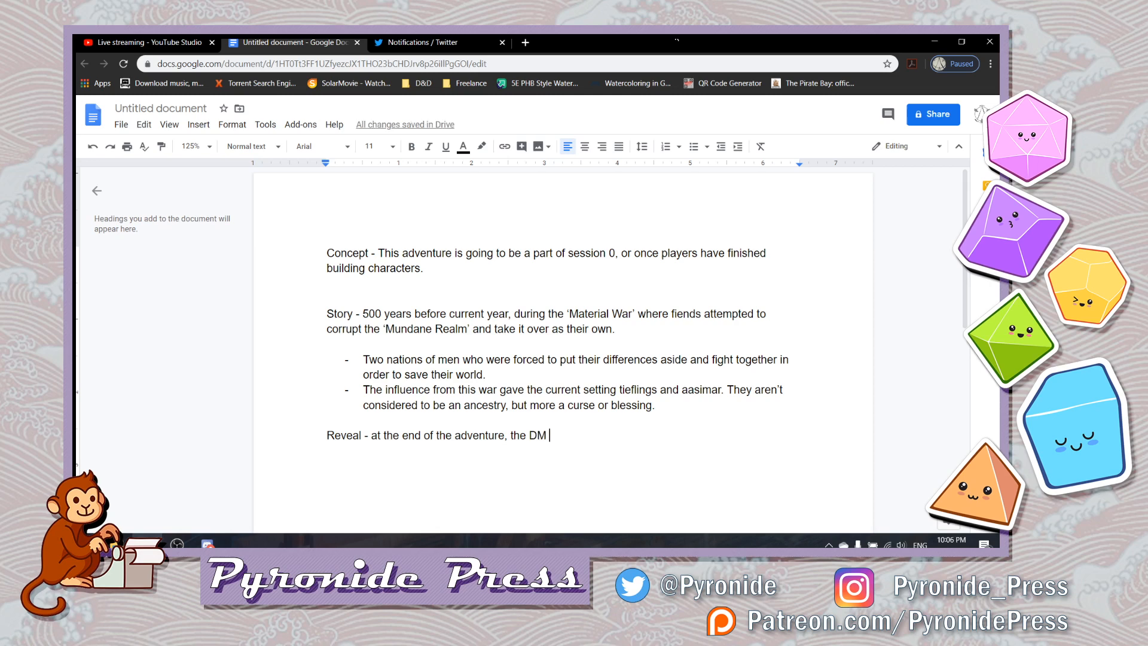
pyautogui.write('will ')
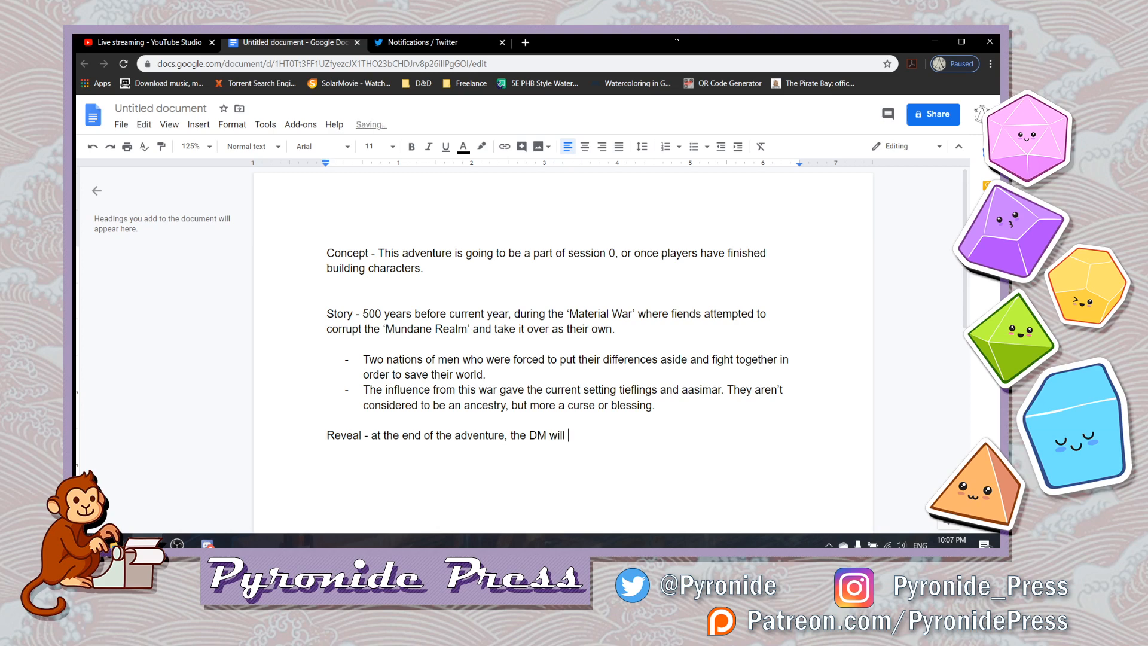
pyautogui.write('tell as many players')
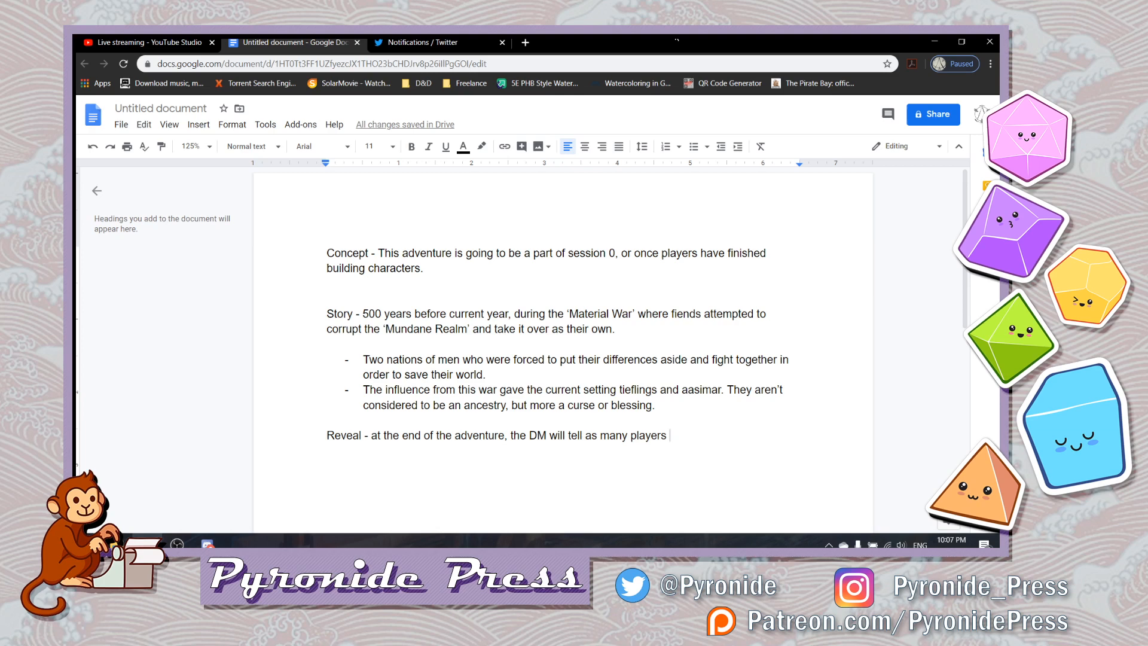
# - Continue the Reveal sentence with "tell as many players as necessary that “you have been"
pyautogui.write('as necessary tha')
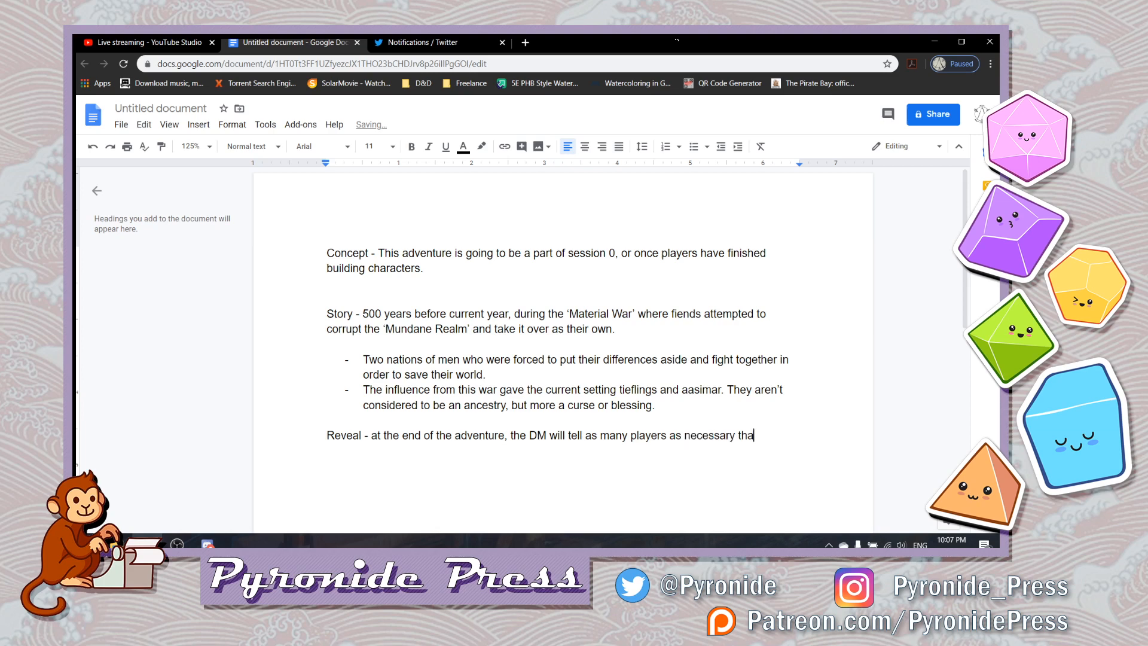
pyautogui.write('t ')
pyautogui.write('"')
pyautogui.write('you have been ')
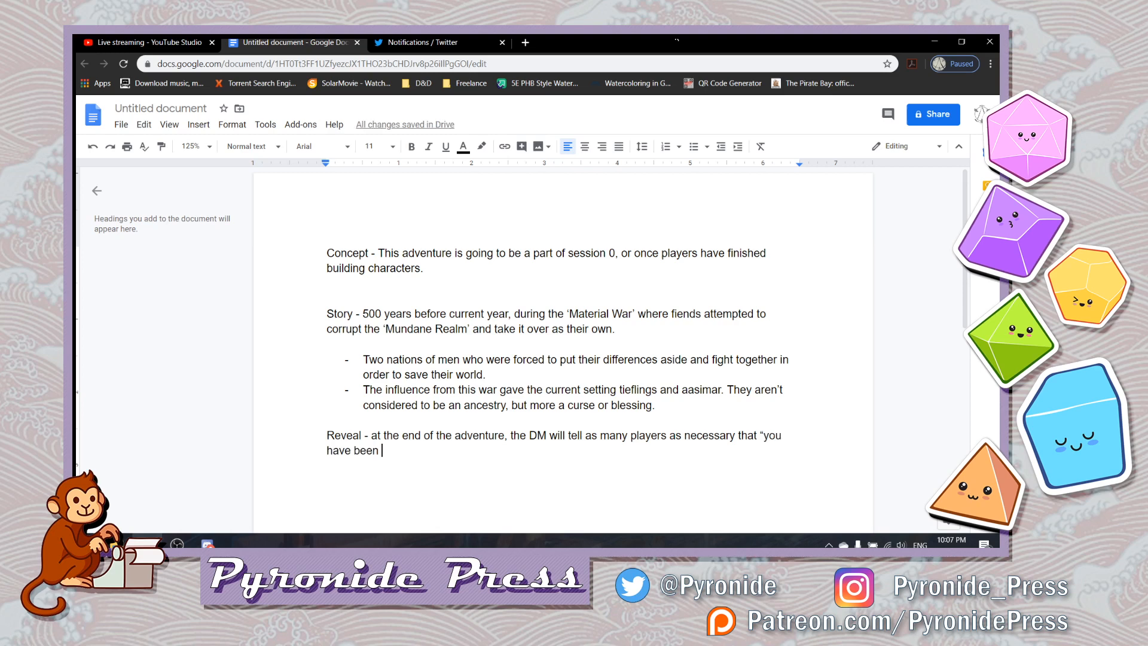
pyautogui.write('havi')
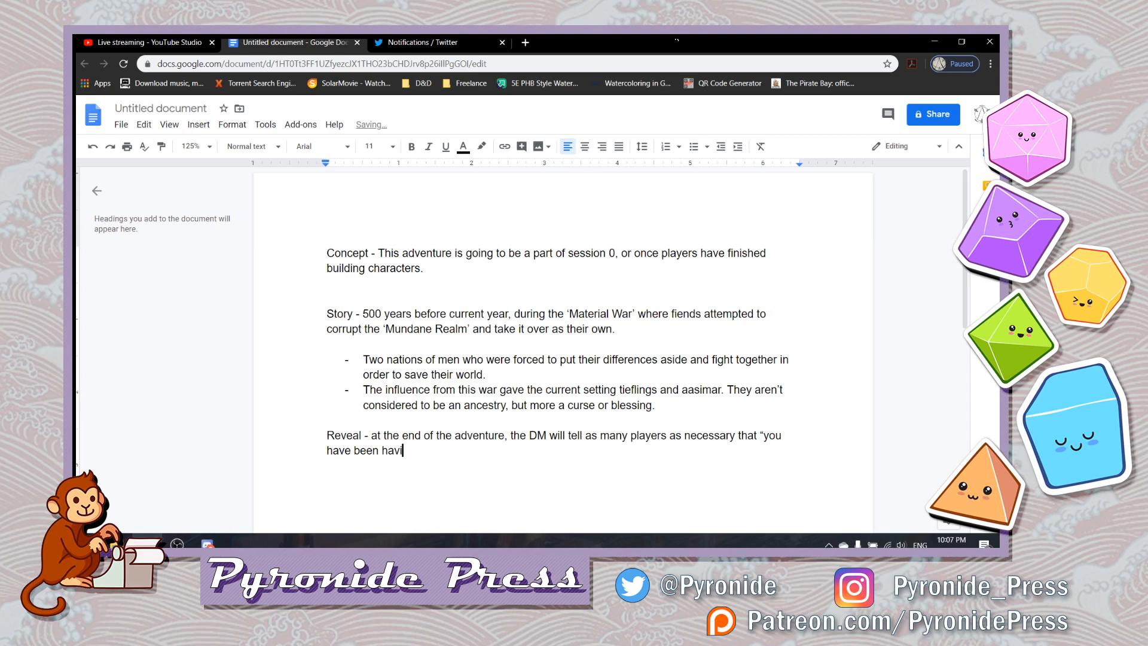
pyautogui.write('ng strange dreams ')
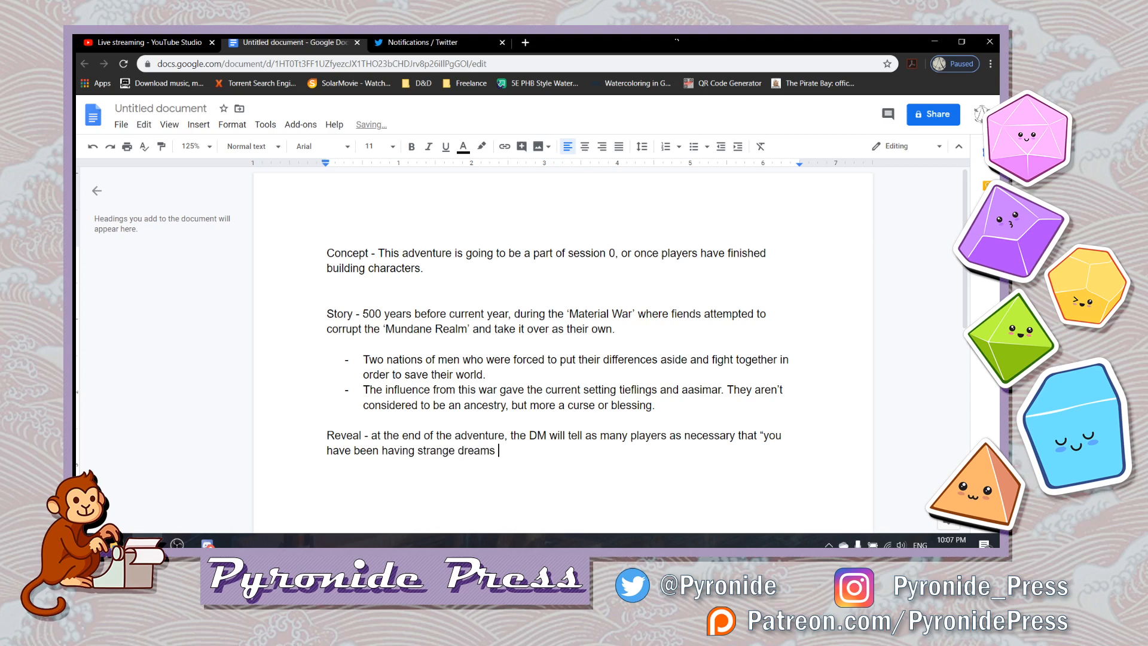
pyautogui.write('recently, and want answe')
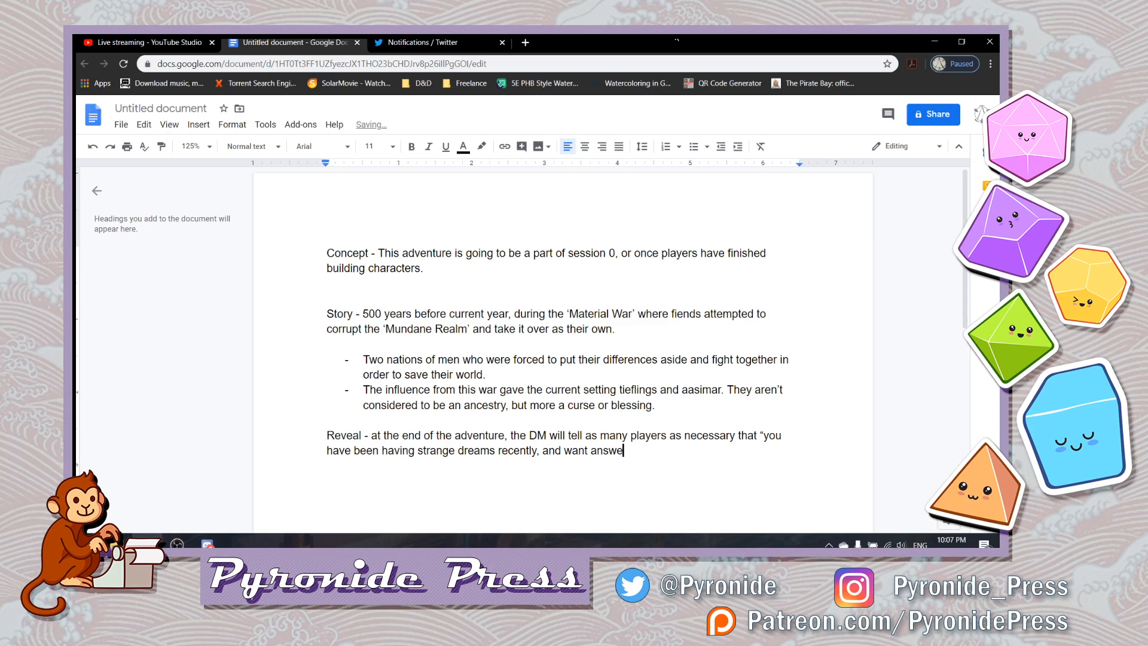
# - Finish the quoted Reveal sentence with "having strange dreams recently, and want answers.”"
pyautogui.write('rs about')
pyautogui.press('BackSpace')
pyautogui.press('BackSpace')
pyautogui.press('BackSpace')
pyautogui.press('BackSpace')
pyautogui.press('BackSpace')
pyautogui.press('BackSpace')
pyautogui.write('.')
# - Add a "Demons Types:" line after a blank line below the Reveal paragraph and start a dashed list under it
pyautogui.press('Return')
pyautogui.press('Return')
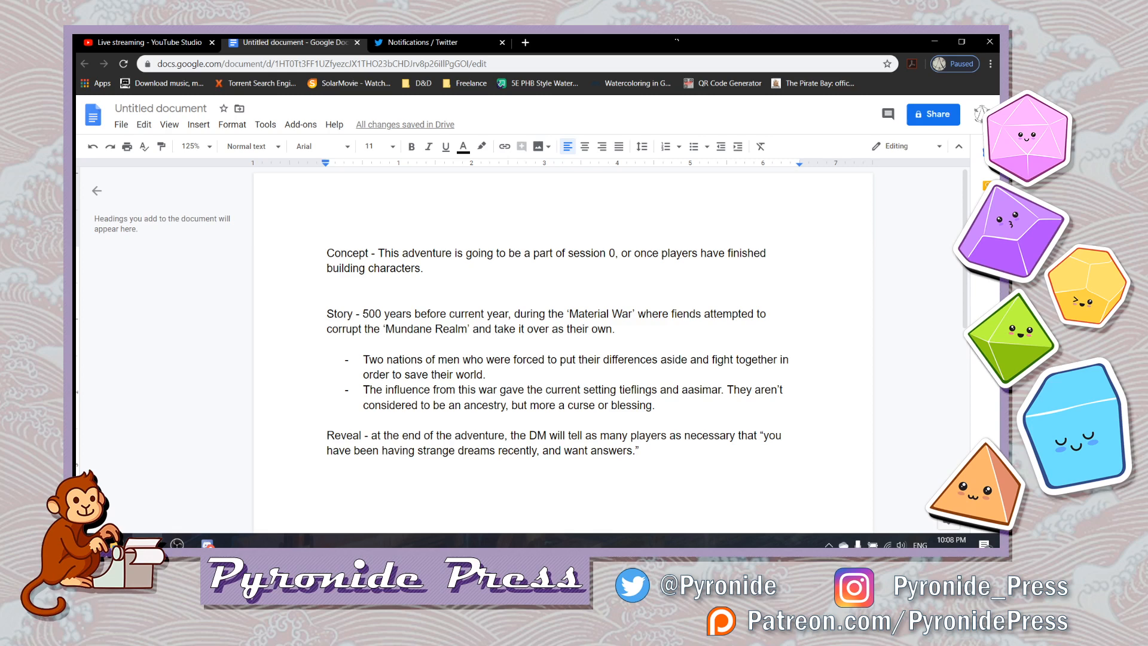
pyautogui.write('Demons')
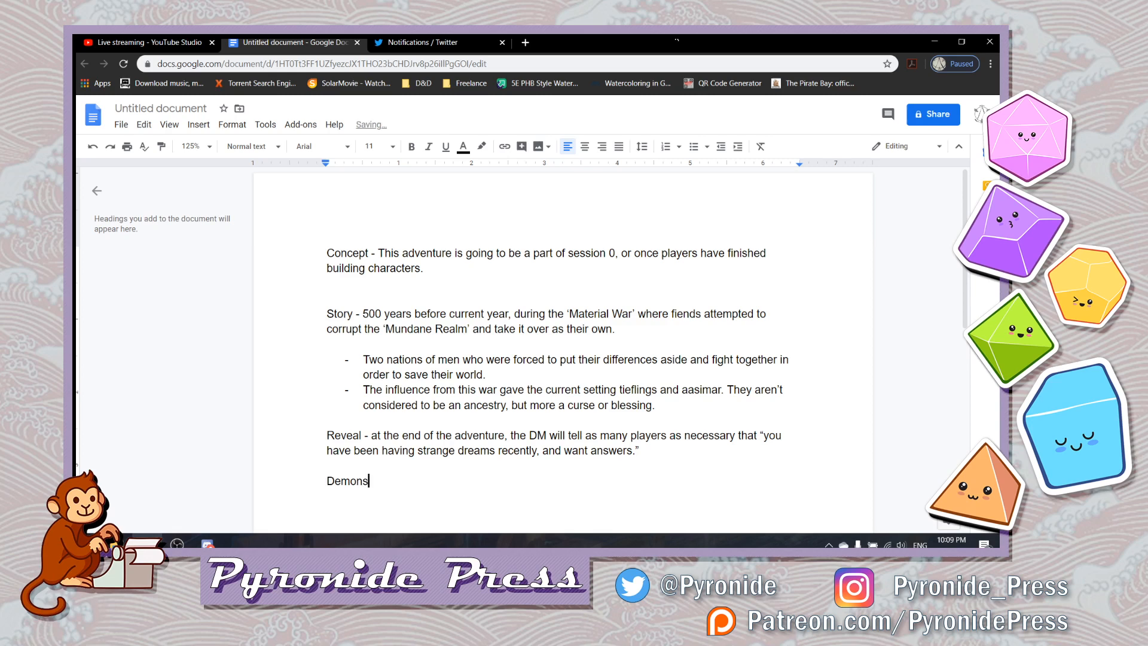
pyautogui.write(' Types:')
pyautogui.press('Return')
pyautogui.write('-')
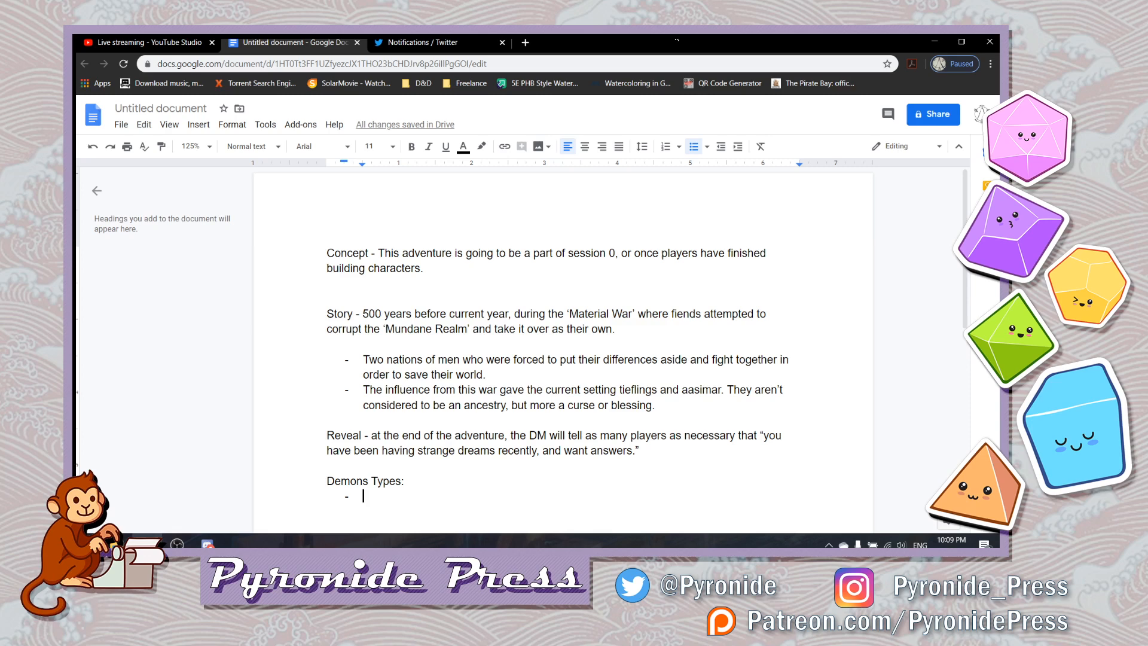
# - Fill the dashed list under Demons Types with the items Small, Medium, Large and Flyer, leaving no empty item
pyautogui.write('Small')
pyautogui.press('Return')
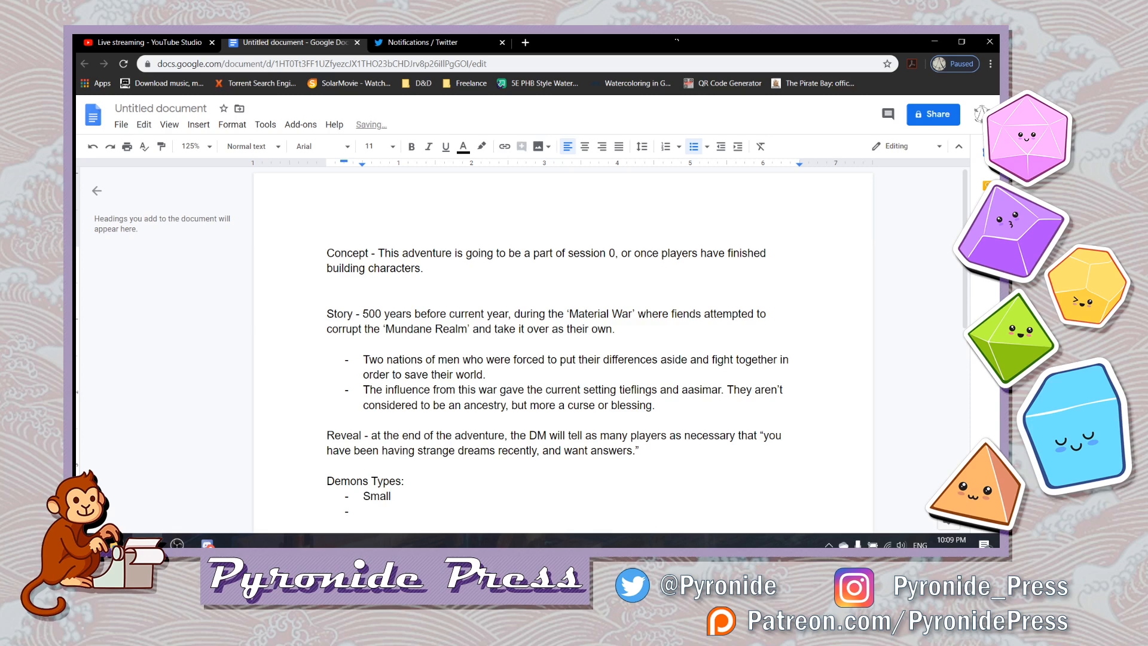
pyautogui.write('Medium')
pyautogui.press('Return')
pyautogui.write('L')
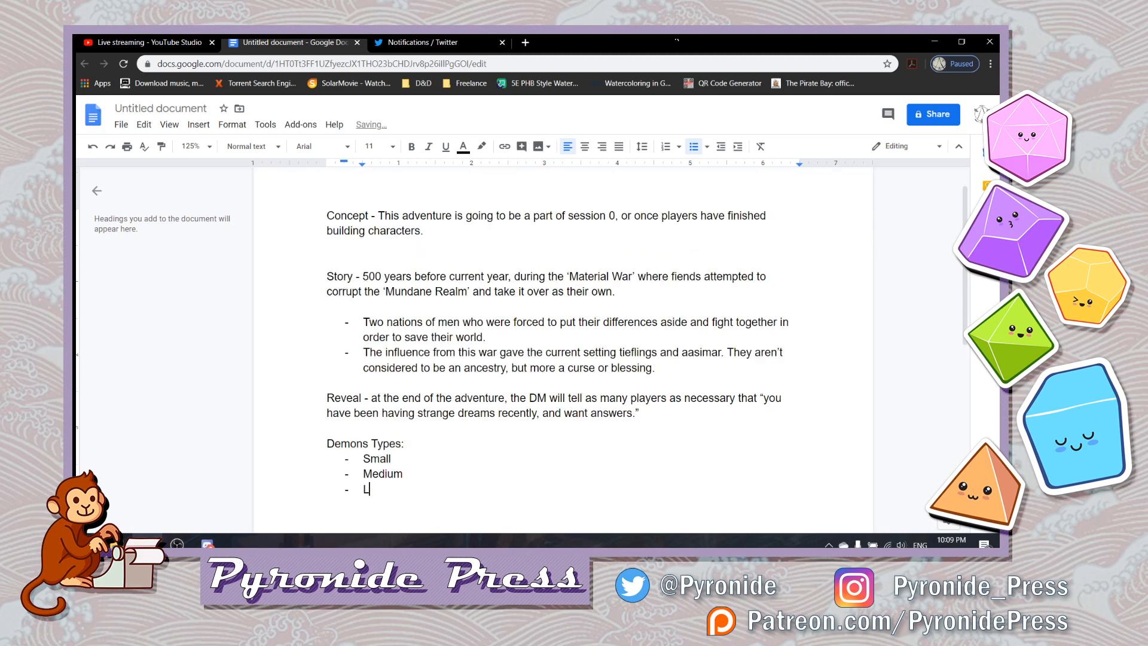
pyautogui.write('arge')
pyautogui.press('Return')
pyautogui.write('Flyer')
pyautogui.press('Return')
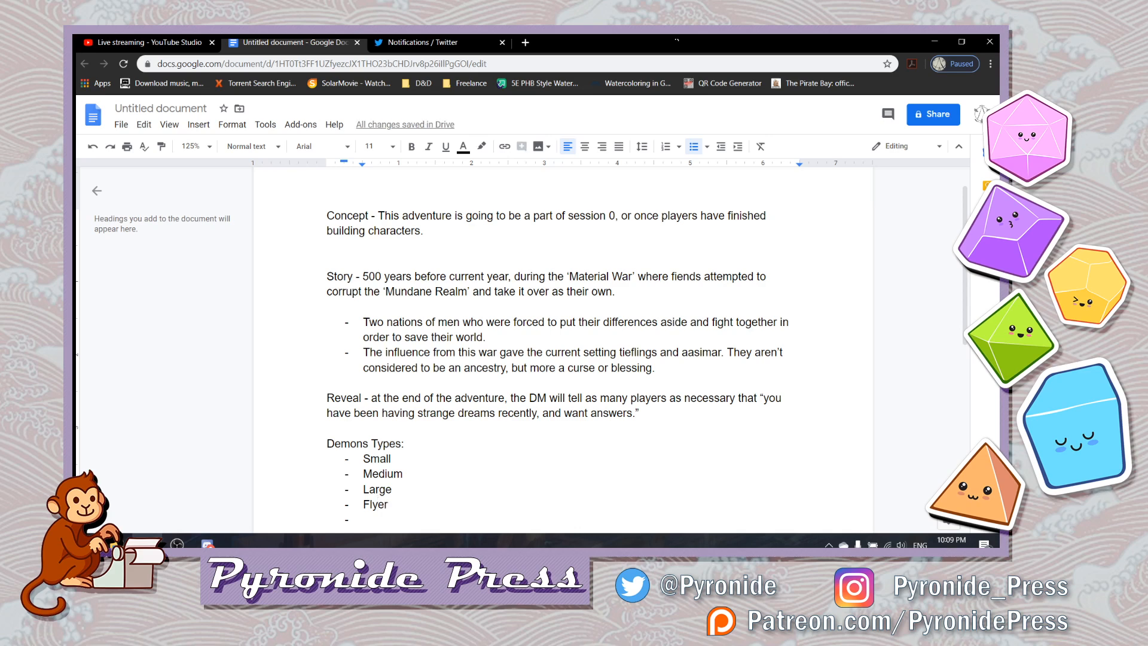
pyautogui.press('BackSpace')
pyautogui.press('BackSpace')
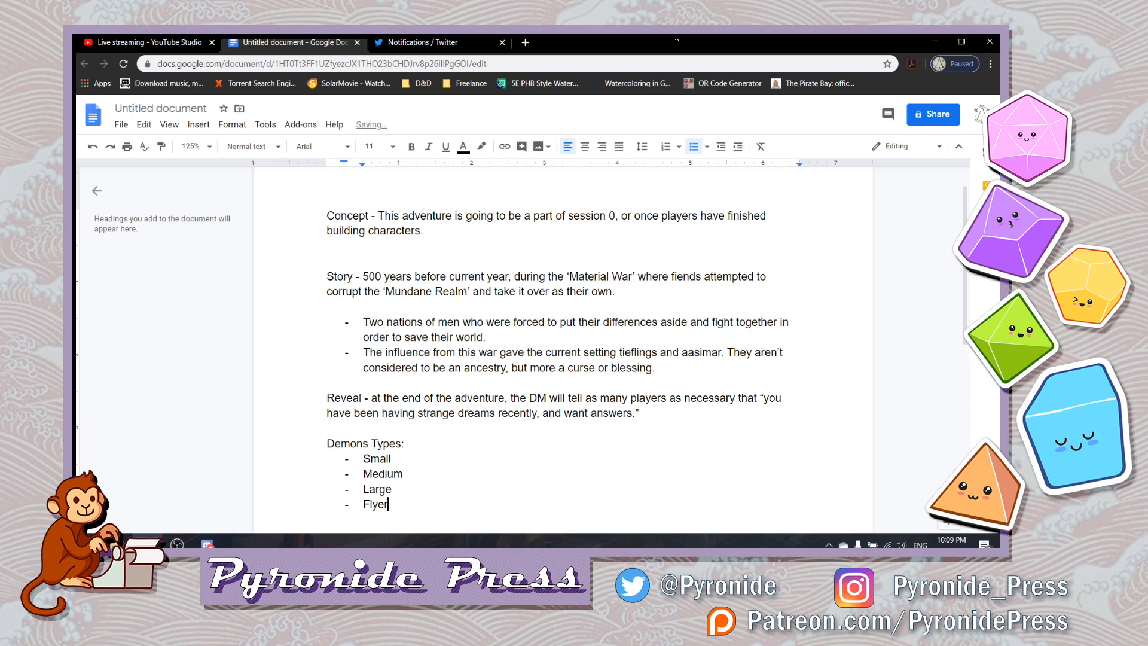
# - Extend the Small item with the description "- Quick, two attacks"
pyautogui.click(391, 458)
pyautogui.write('- Quick,')
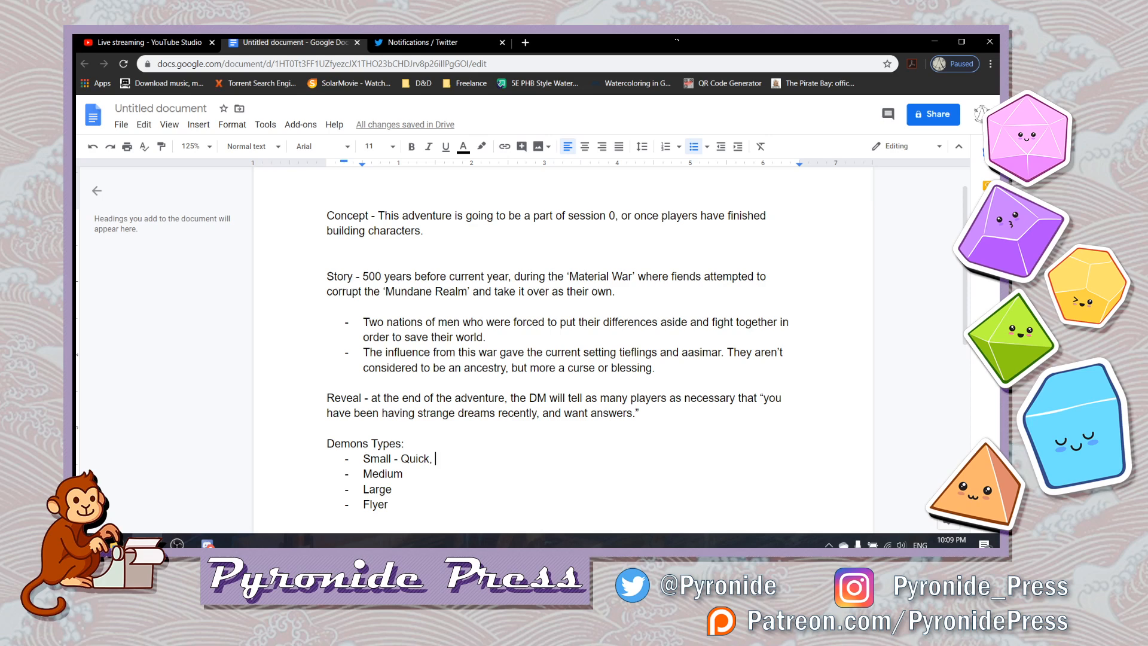
pyautogui.write('two ')
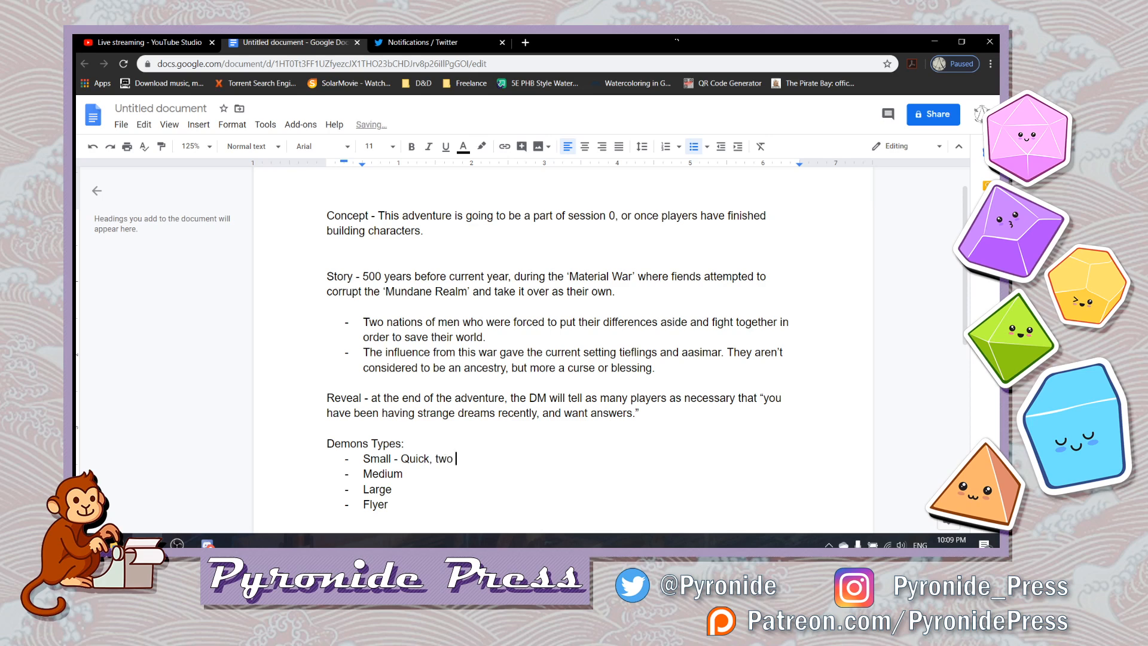
pyautogui.write('attacks')
# - Extend the Medium item with the description "- Humanoid - two attacks"
pyautogui.press('Down')
pyautogui.write('- Humanoid')
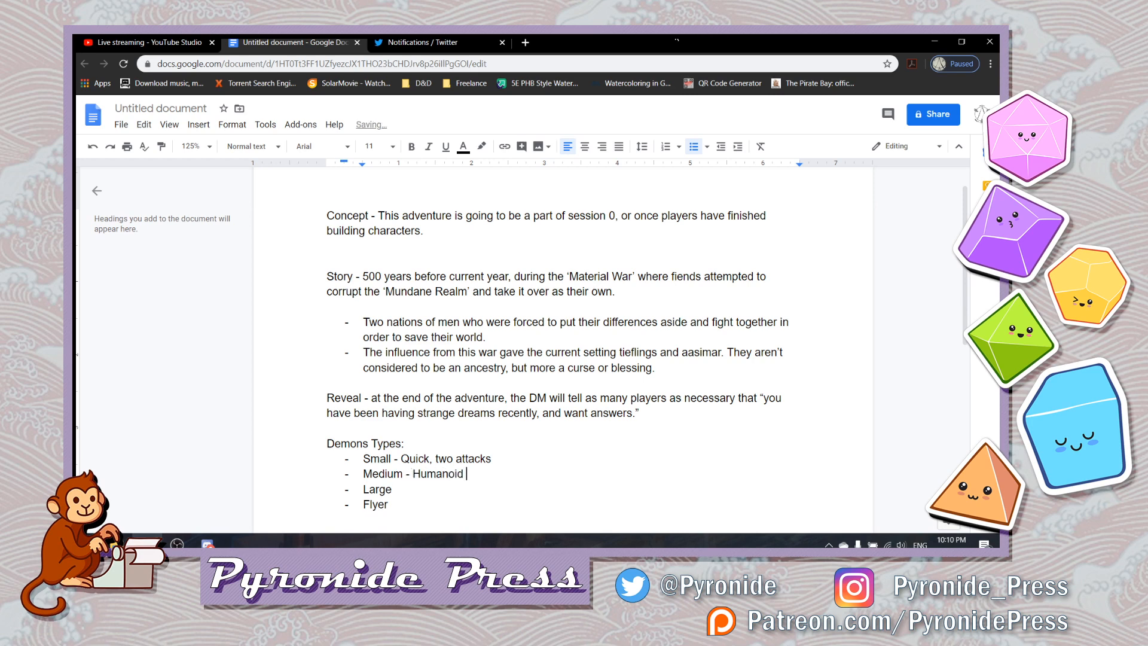
pyautogui.press('BackSpace')
pyautogui.write('- two attacks -')
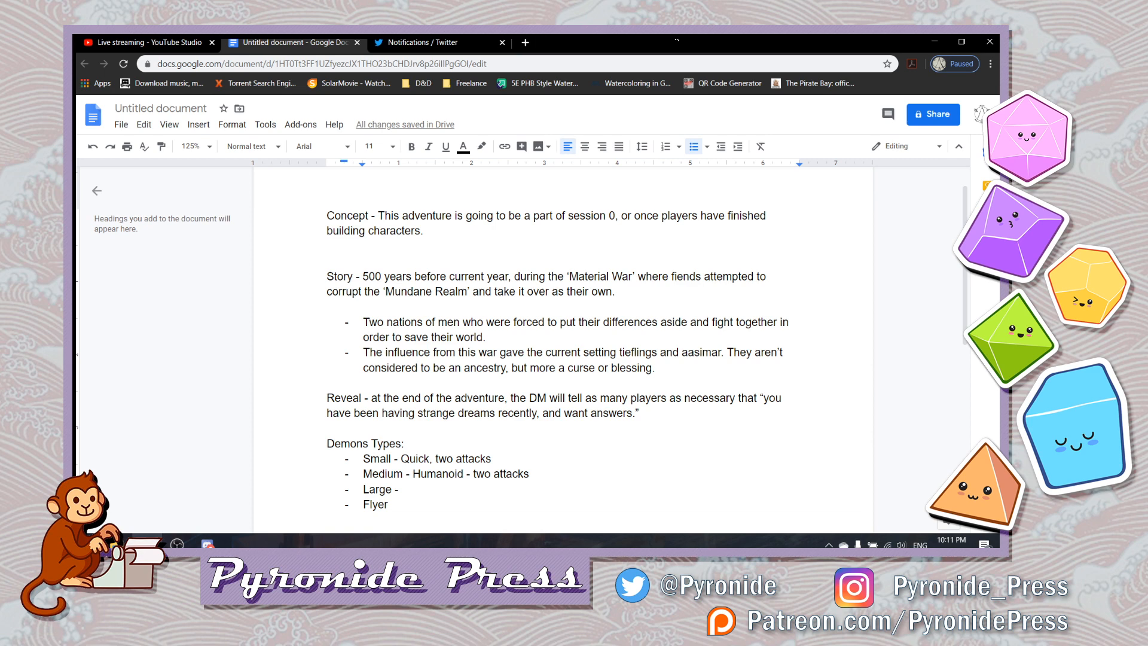
# - Extend the Large item with the description "- Fiendish - three attacks"
pyautogui.write('Monster')
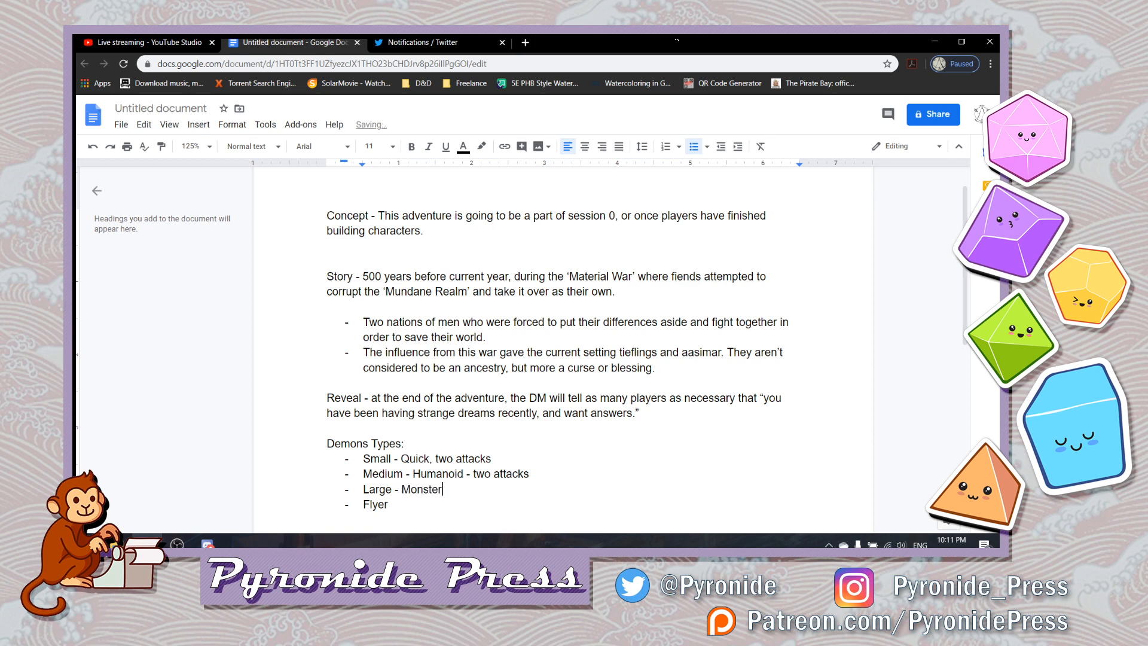
pyautogui.hotkey('ctrl', 'BackSpace')
pyautogui.write('Fiendish - three attacks ')
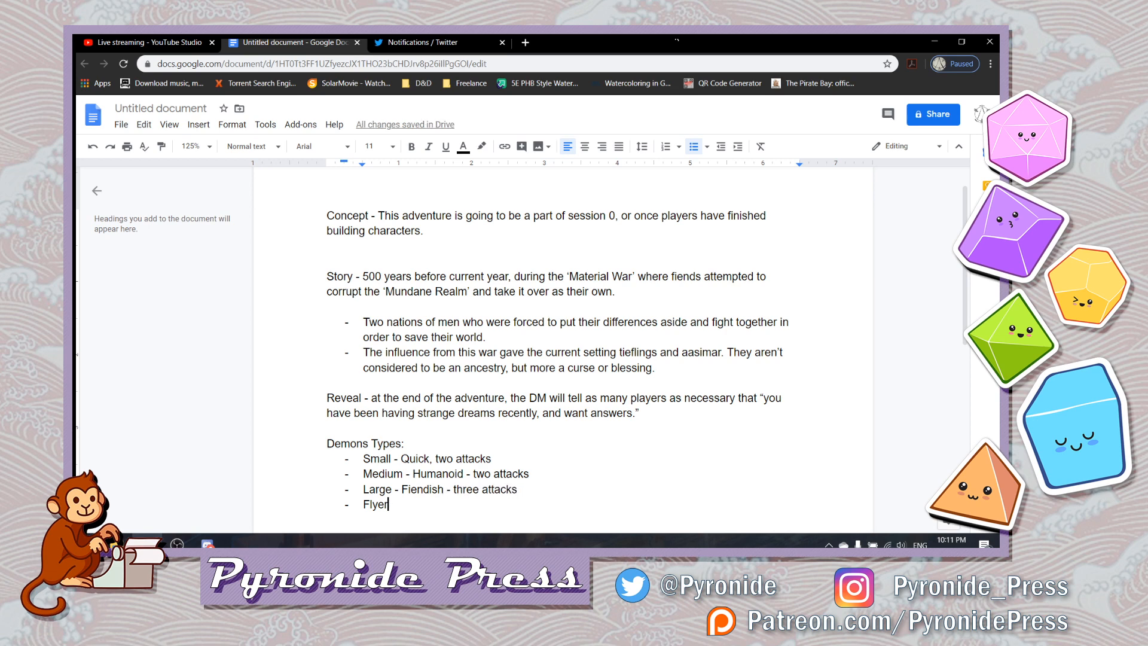
pyautogui.write('Flyer - small -')
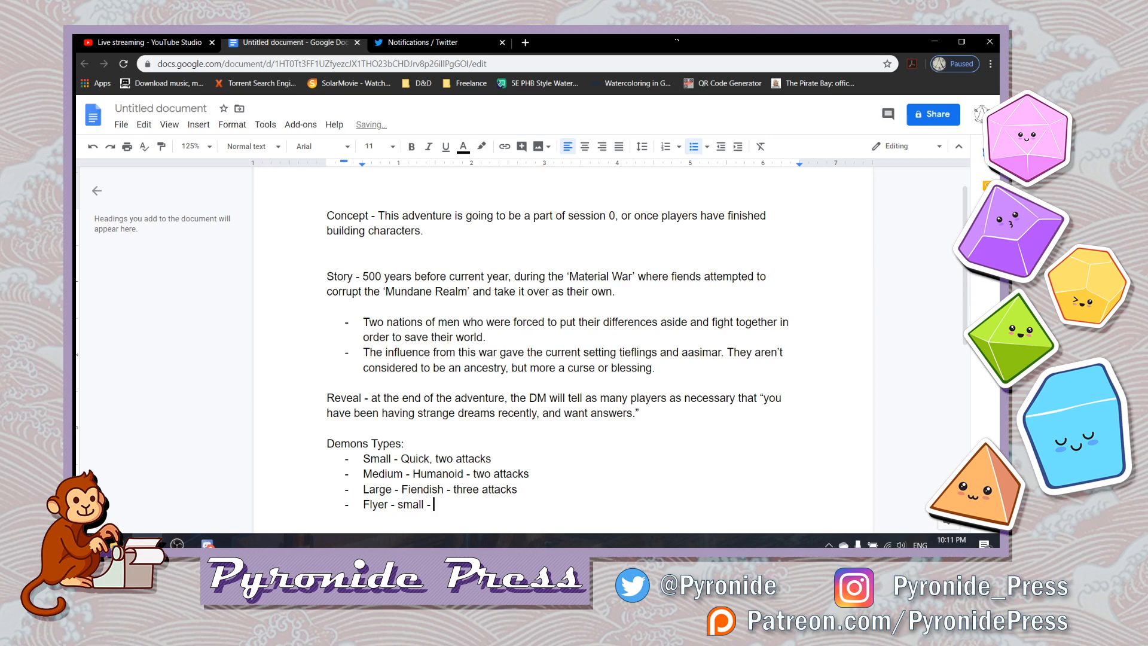
pyautogui.write(' 1 attack -')
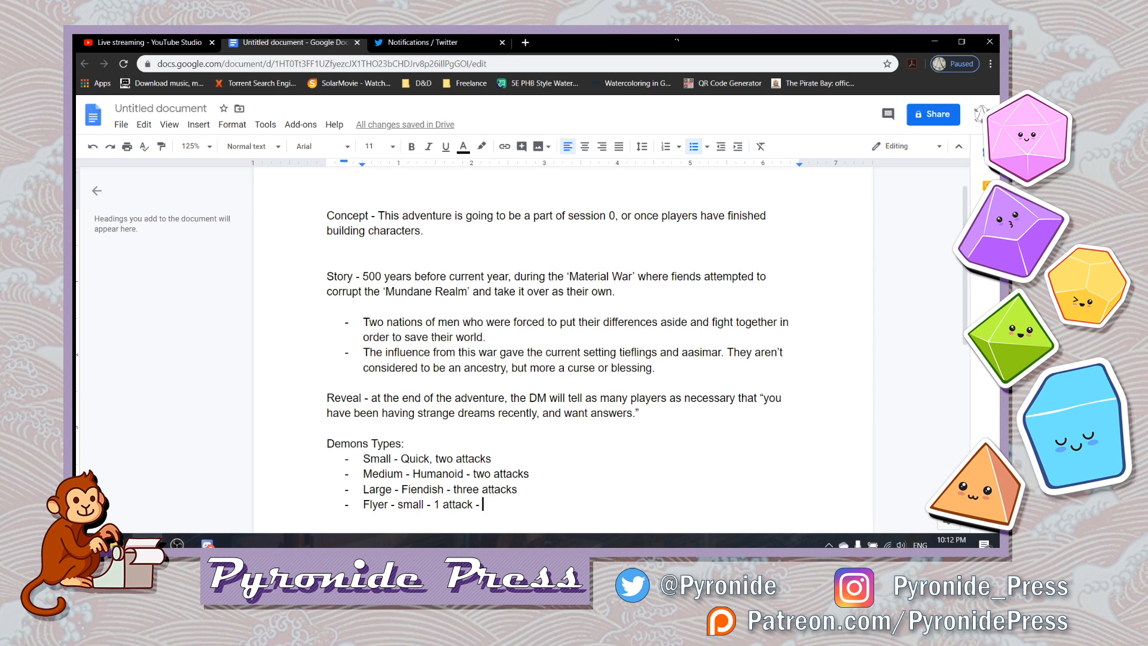
pyautogui.write(' 1 condition')
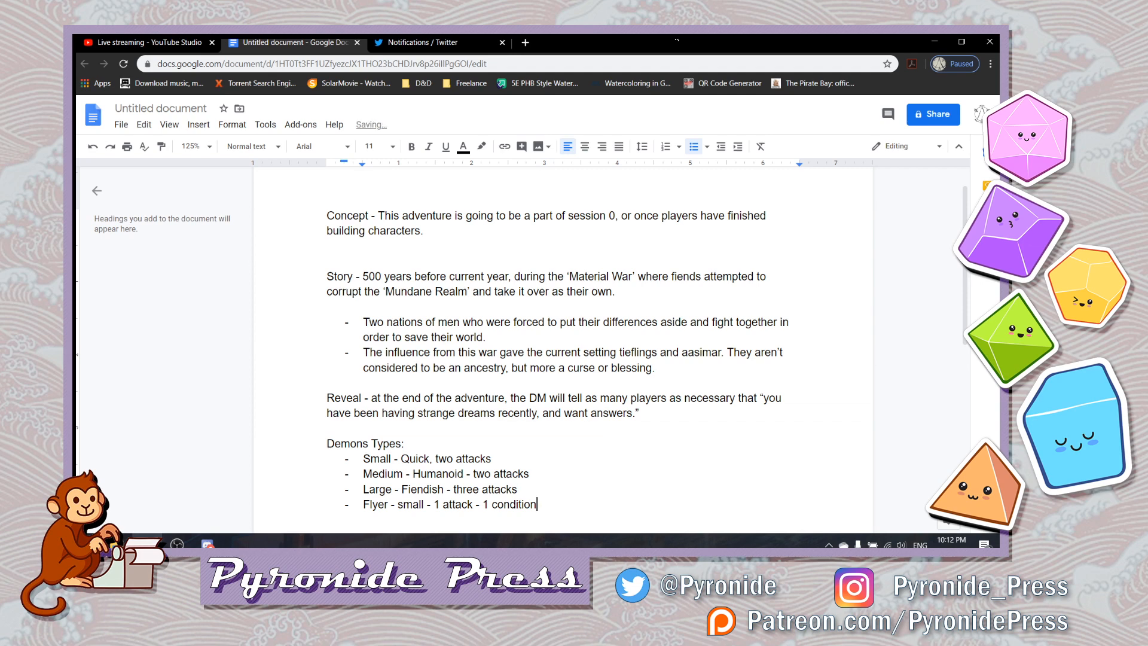
pyautogui.write('al')
# - Extend the Flyer item with "- small - 1 attack - 1 conditional ability" and end the list on a plain line below
pyautogui.write('ability')
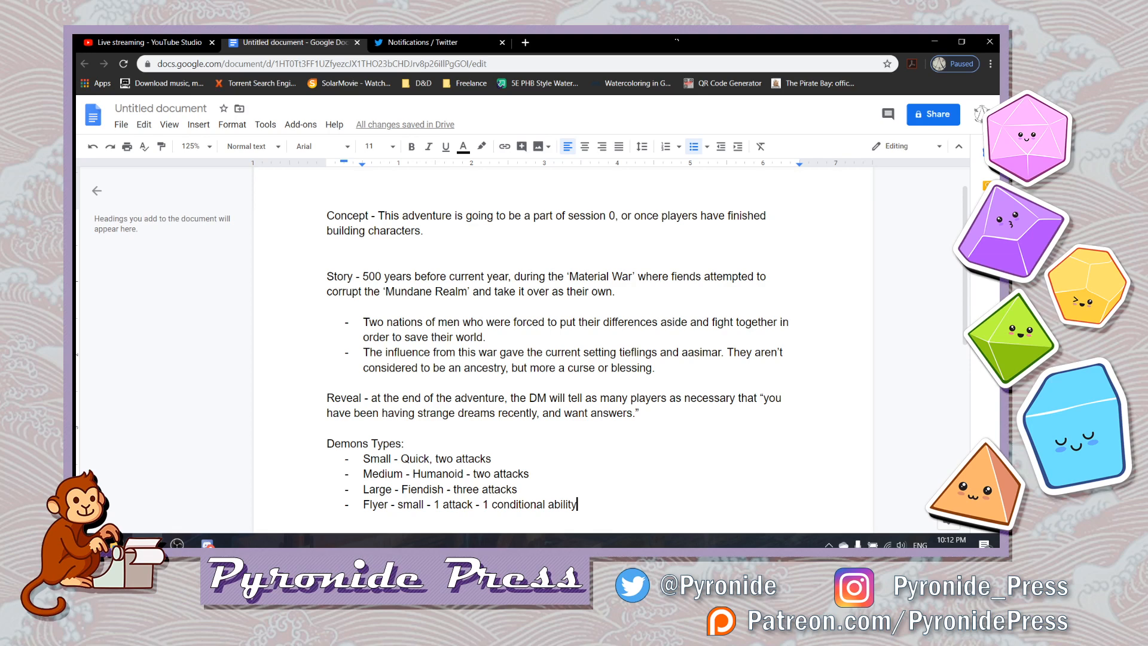
pyautogui.press('Return')
pyautogui.press('Return')
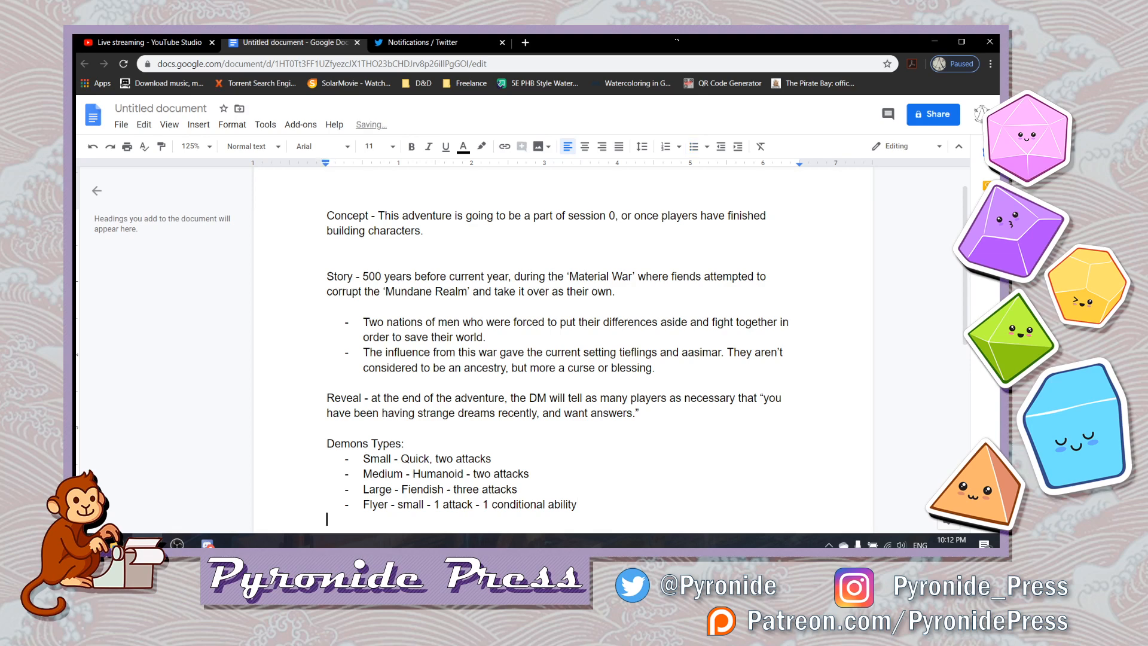
# - Make the word "Reveal" at the start of its paragraph bold and underlined
pyautogui.scroll(-1, 562, 347)
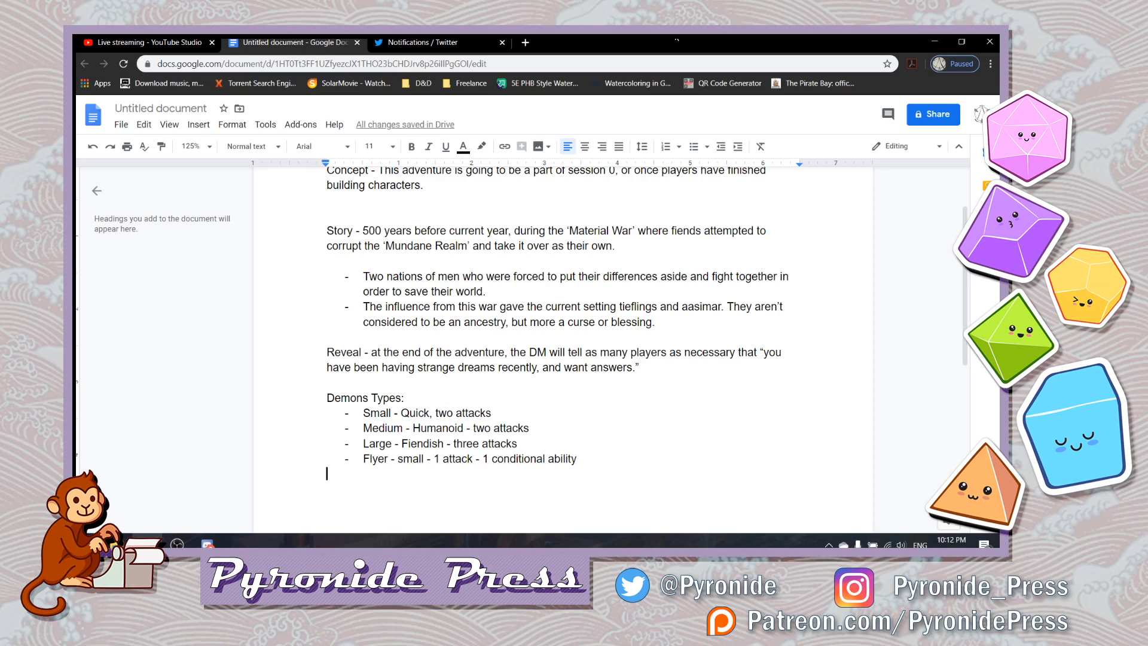
pyautogui.click(327, 352)
pyautogui.hotkey('ctrl', 'shift', 'Right')
pyautogui.hotkey('ctrl', 'b')
pyautogui.hotkey('ctrl', 'u')
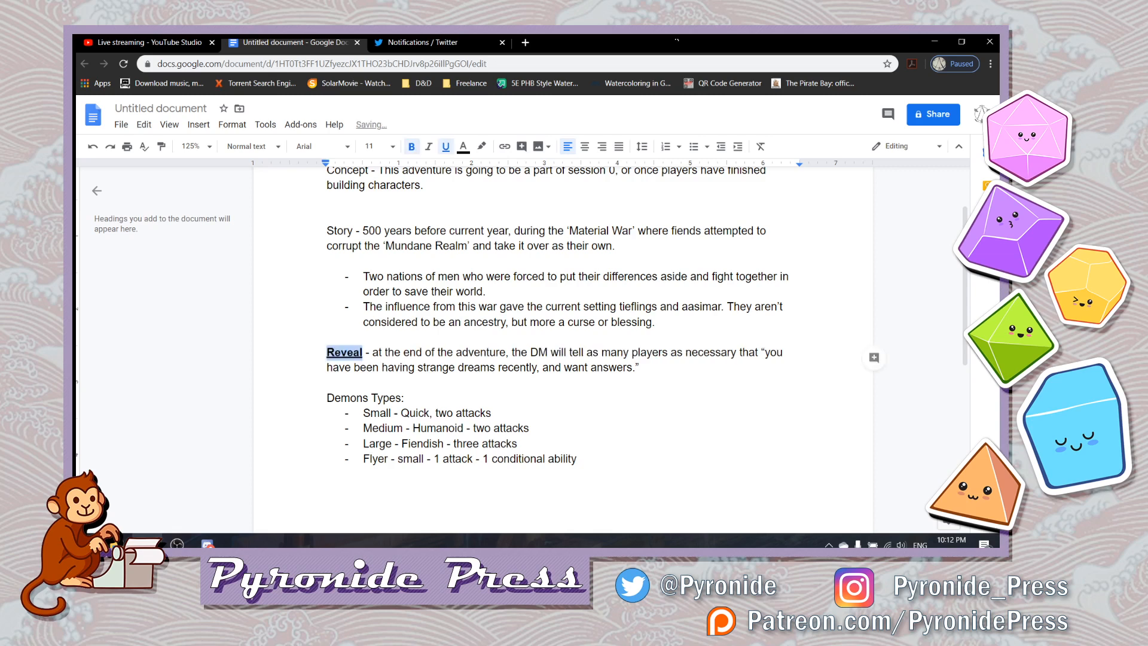
# - Make the word "Story" at the start of its paragraph bold and underlined
pyautogui.click(327, 231)
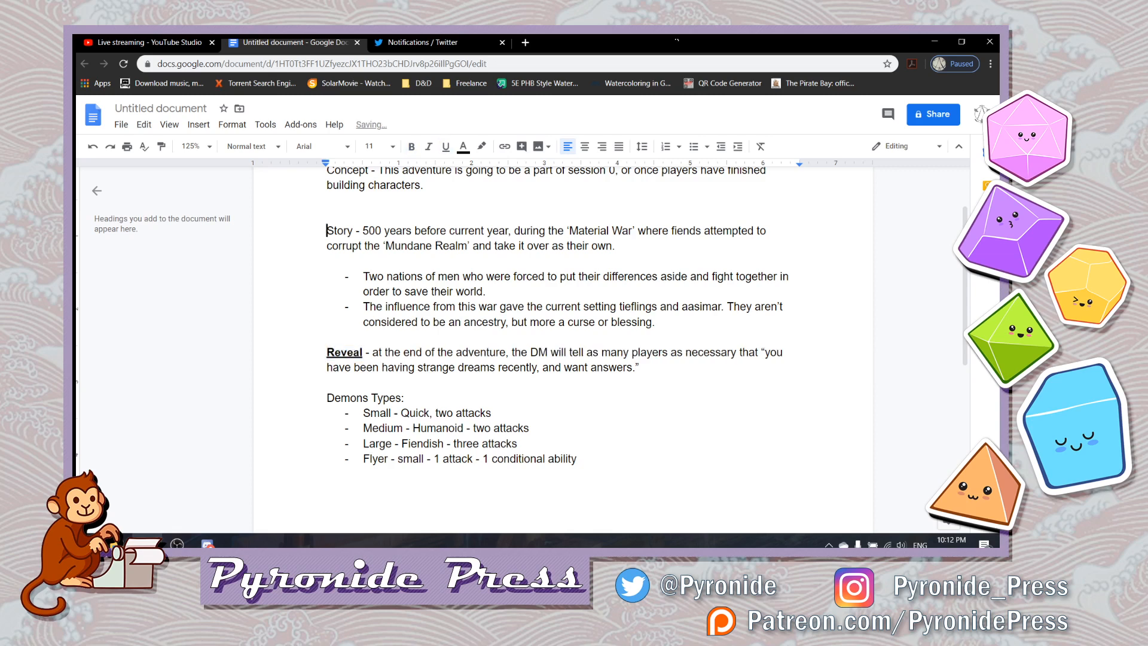
pyautogui.hotkey('ctrl', 'shift', 'Right')
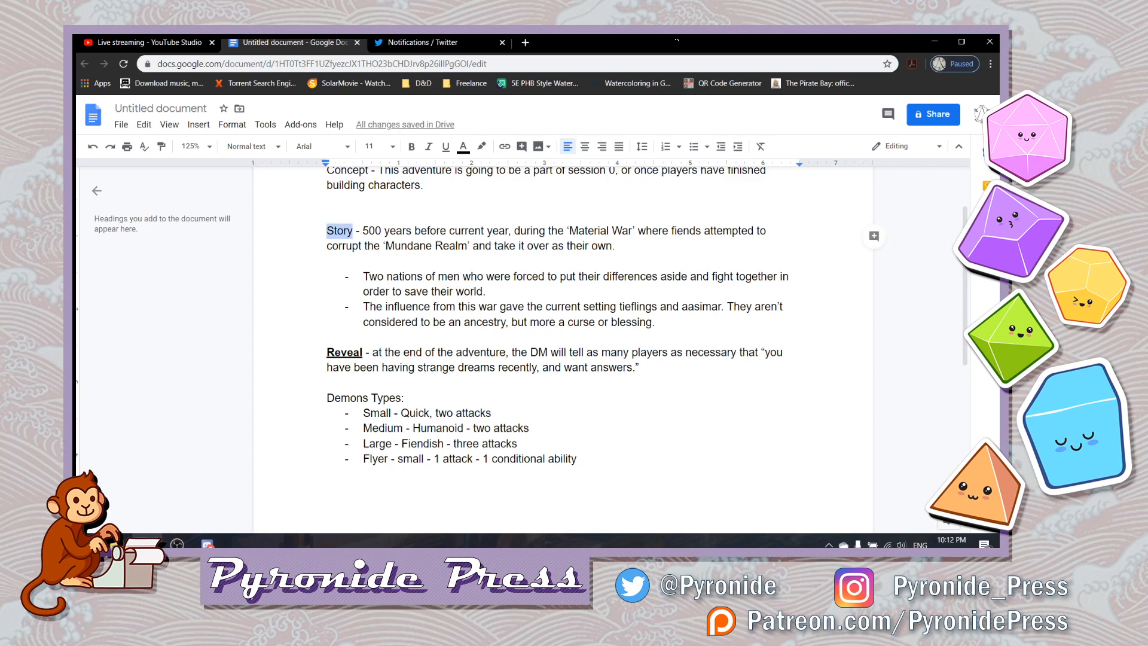
pyautogui.hotkey('ctrl', 'b')
pyautogui.hotkey('ctrl', 'u')
# - Make the word "Concept" at the start of the first paragraph bold and underlined
pyautogui.press('Up')
pyautogui.press('Up')
pyautogui.press('Up')
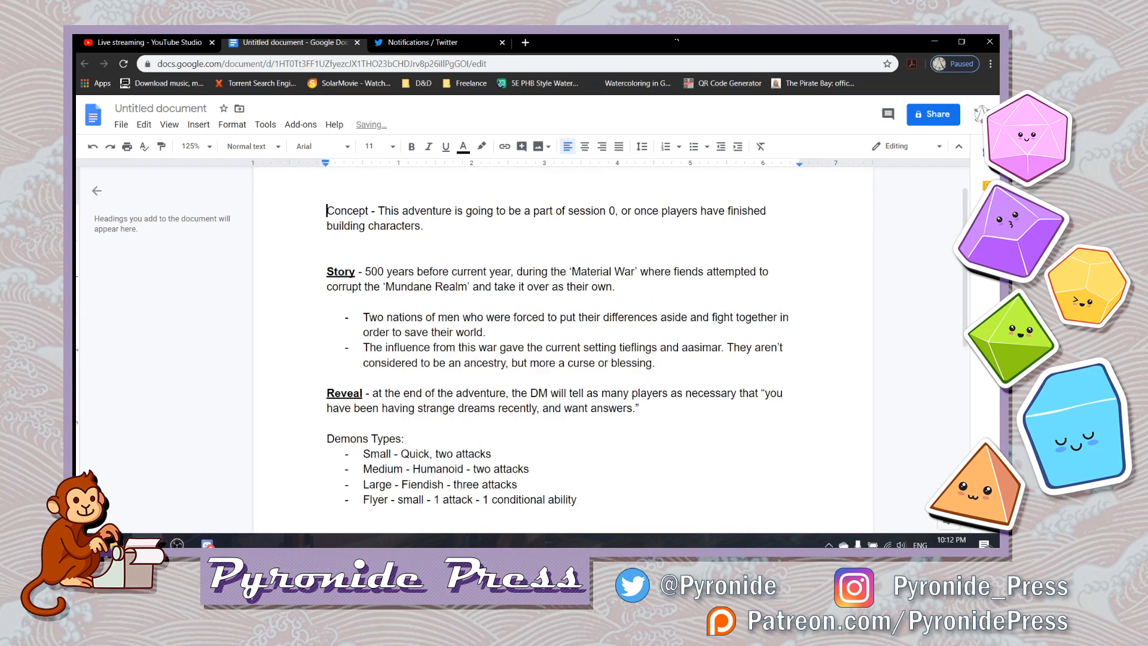
pyautogui.hotkey('ctrl', 'shift', 'Right')
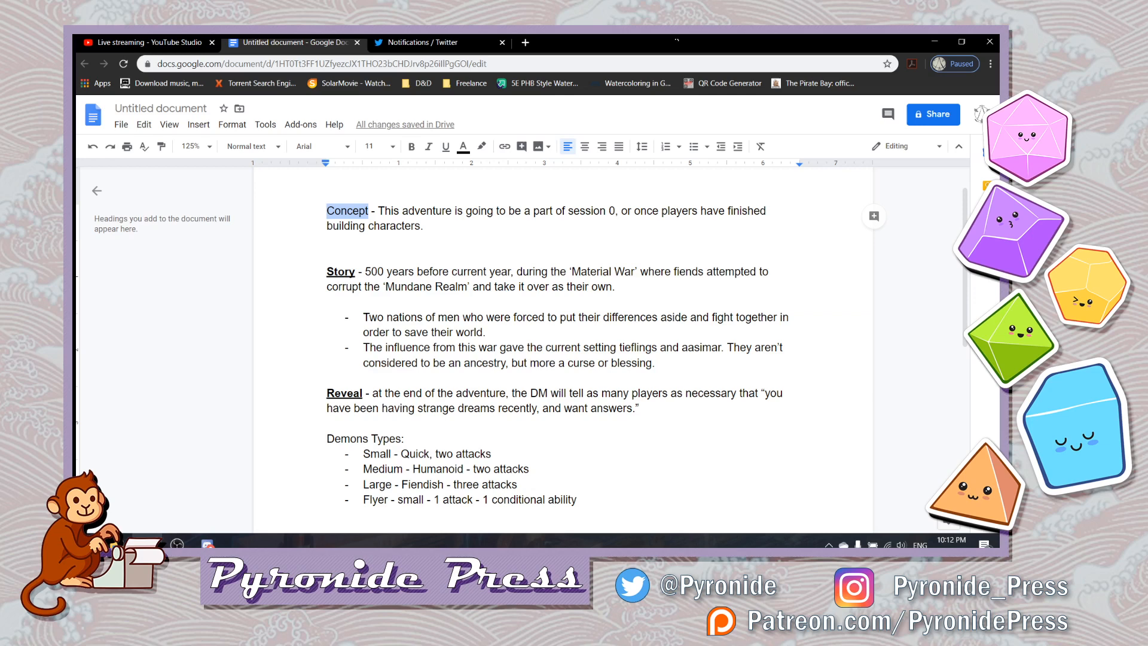
pyautogui.hotkey('ctrl', 'b')
pyautogui.hotkey('ctrl', 'u')
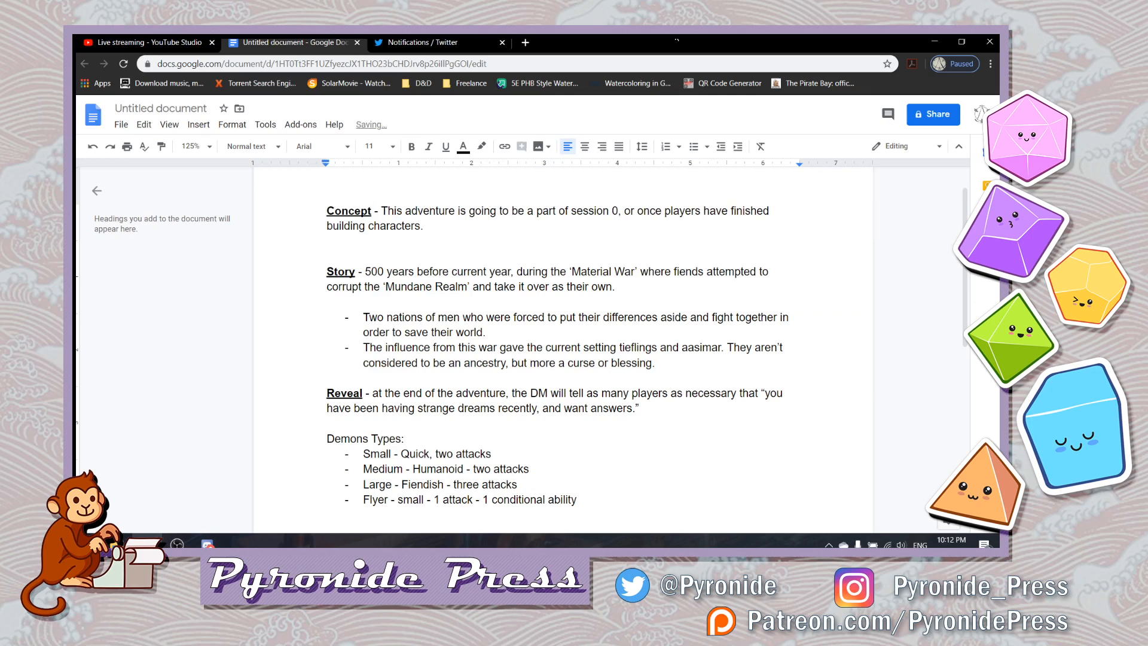
# - Make the "Demons Types:" label above the list of demons bold and underlined
pyautogui.press('Down')
pyautogui.press('Down')
pyautogui.press('Down')
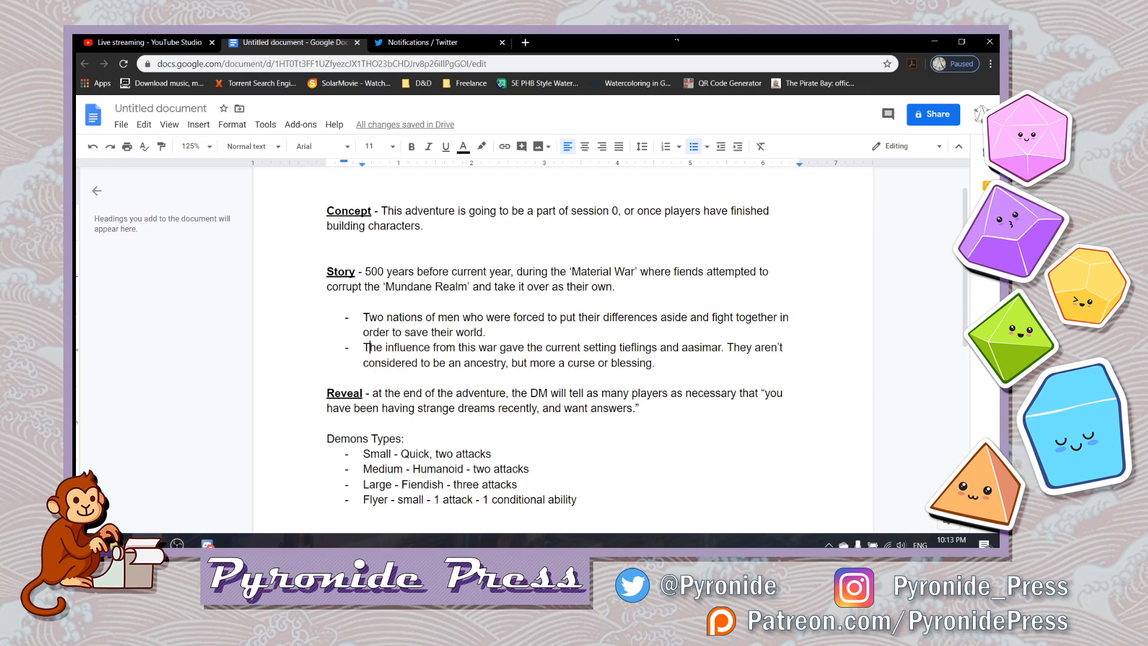
pyautogui.press('Down')
pyautogui.press('Down')
pyautogui.press('Down')
pyautogui.press('Down')
pyautogui.press('Down')
pyautogui.press('Down')
pyautogui.press('Down')
pyautogui.press('Down')
pyautogui.press('Down')
pyautogui.press('Down')
pyautogui.press('Down')
pyautogui.press('Down')
pyautogui.hotkey('shift', 'Right')
pyautogui.hotkey('shift', 'Right')
pyautogui.hotkey('shift', 'Right')
pyautogui.hotkey('shift', 'Right')
pyautogui.hotkey('shift', 'Right')
pyautogui.hotkey('shift', 'Right')
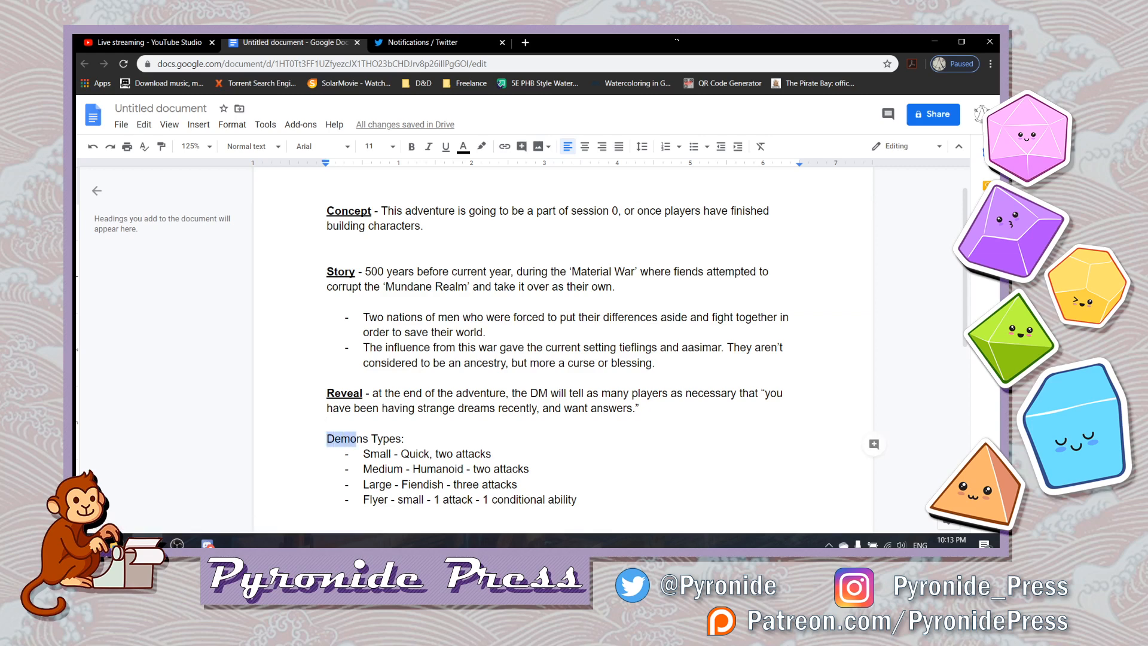
pyautogui.hotkey('shift', 'Right')
pyautogui.hotkey('shift', 'Right')
pyautogui.hotkey('shift', 'Right')
pyautogui.hotkey('shift', 'Right')
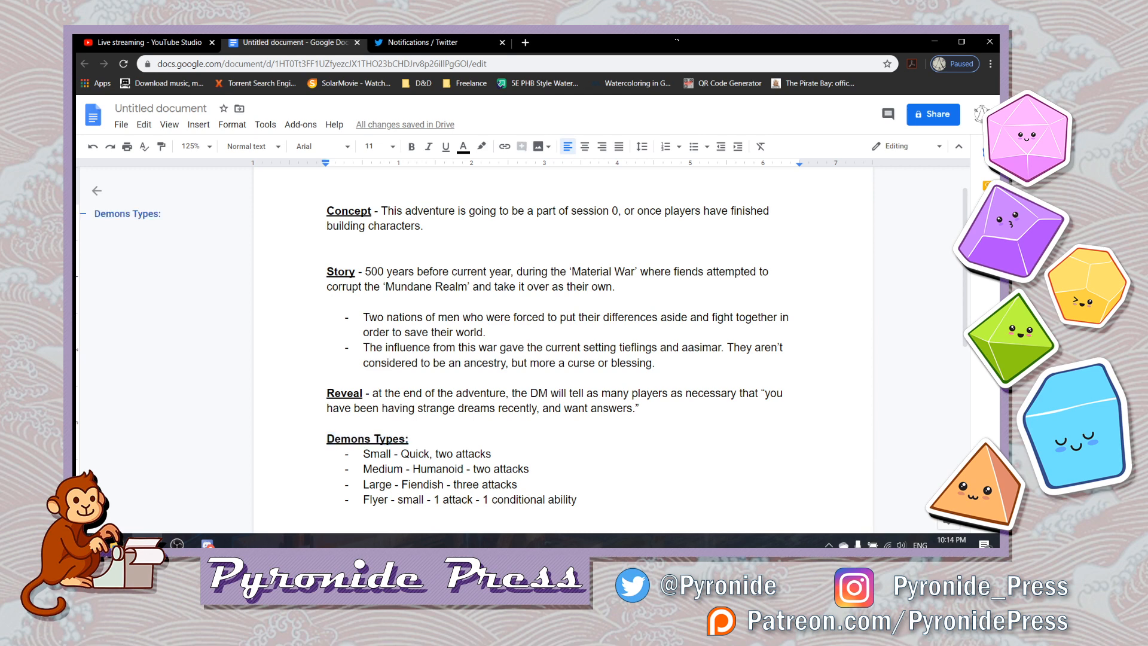
pyautogui.press('Return')
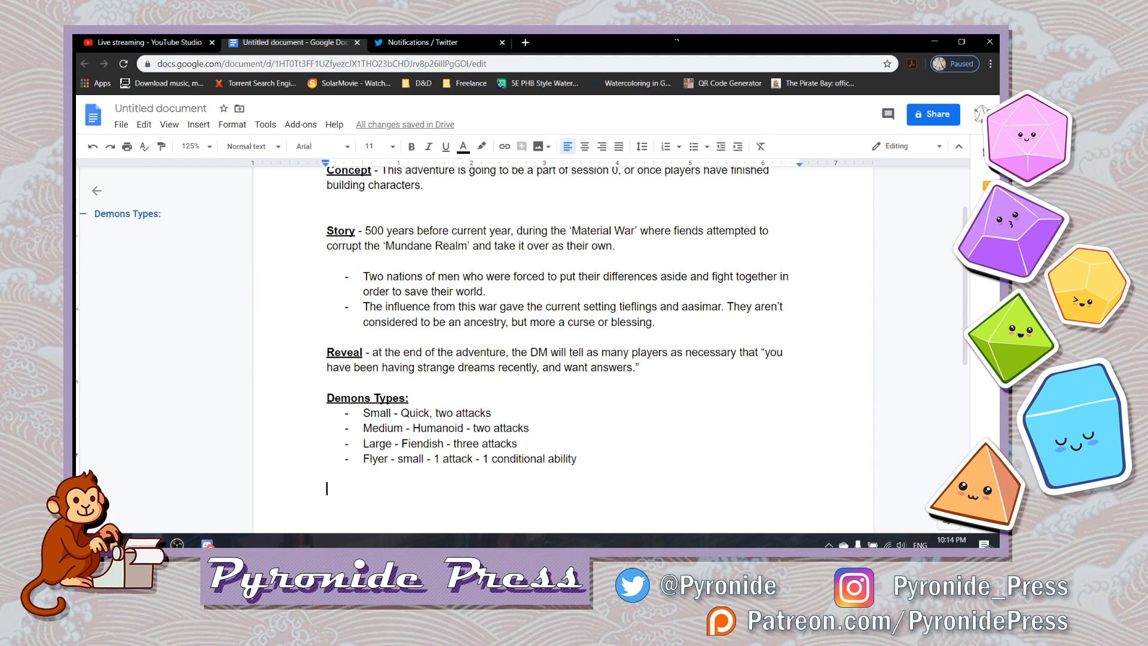
pyautogui.hotkey('ctrl', 'b')
pyautogui.hotkey('ctrl', 'u')
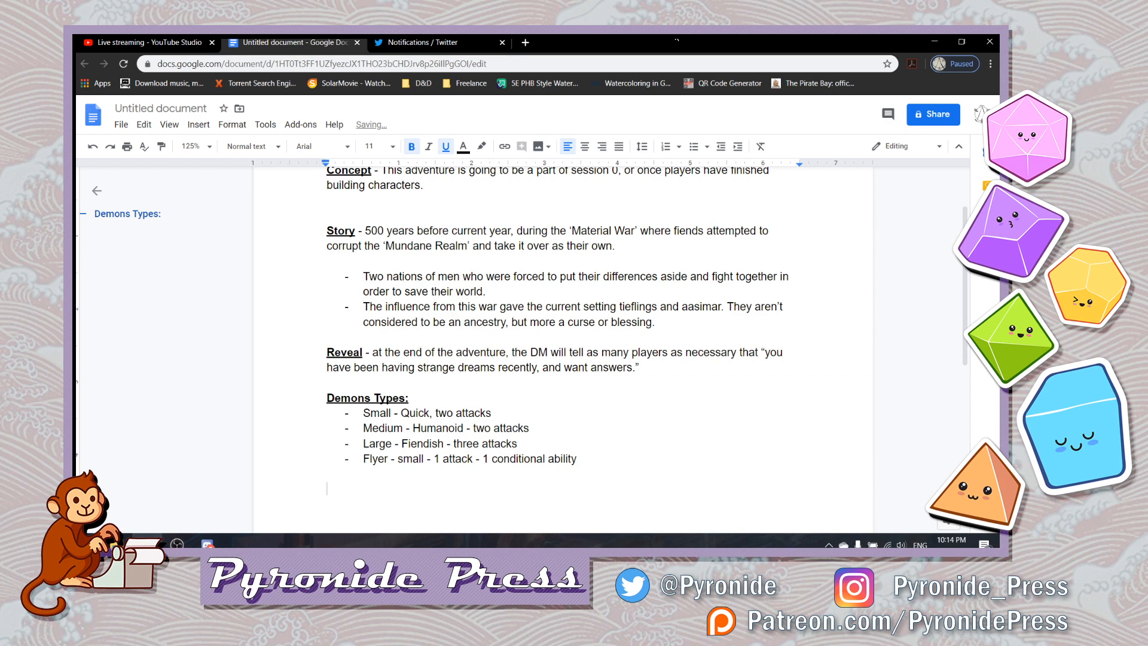
pyautogui.write('Story Beats')
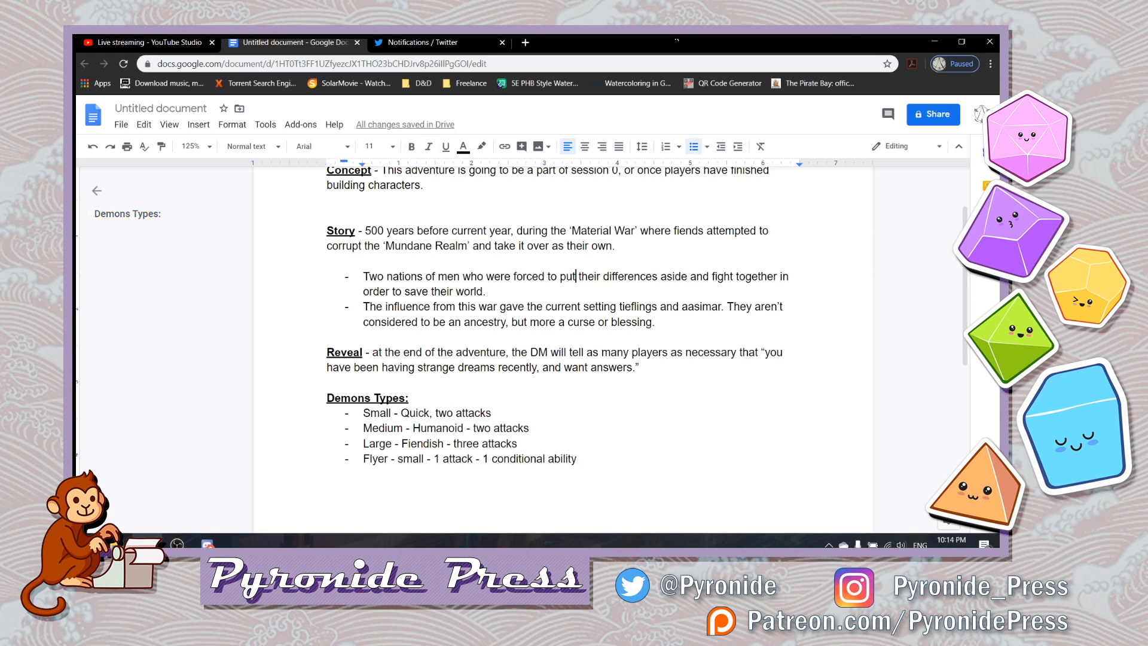
# - Delete the Story section's paragraph, bullets and trailing dash, and start an empty line directly under the "Story" label
pyautogui.press('Up')
pyautogui.press('Up')
pyautogui.press('Right')
pyautogui.press('Right')
pyautogui.press('Right')
pyautogui.press('Right')
pyautogui.moveTo(655, 322); pyautogui.dragTo(365, 231)
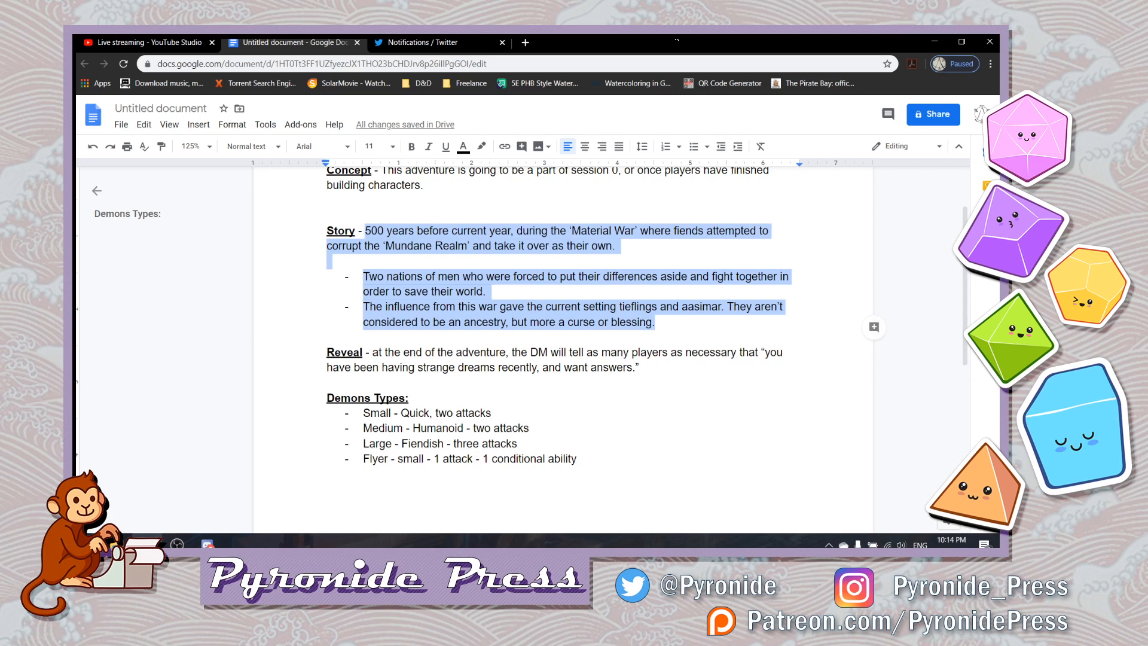
pyautogui.press('BackSpace')
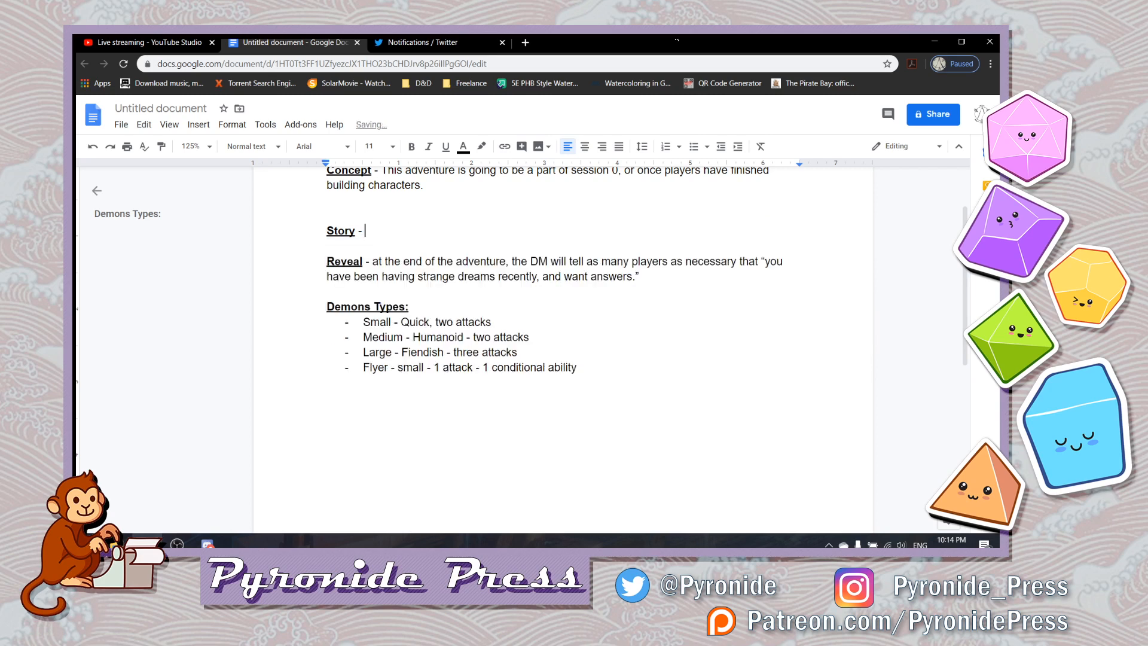
pyautogui.press('BackSpace')
pyautogui.press('BackSpace')
pyautogui.press('BackSpace')
pyautogui.press('Return')
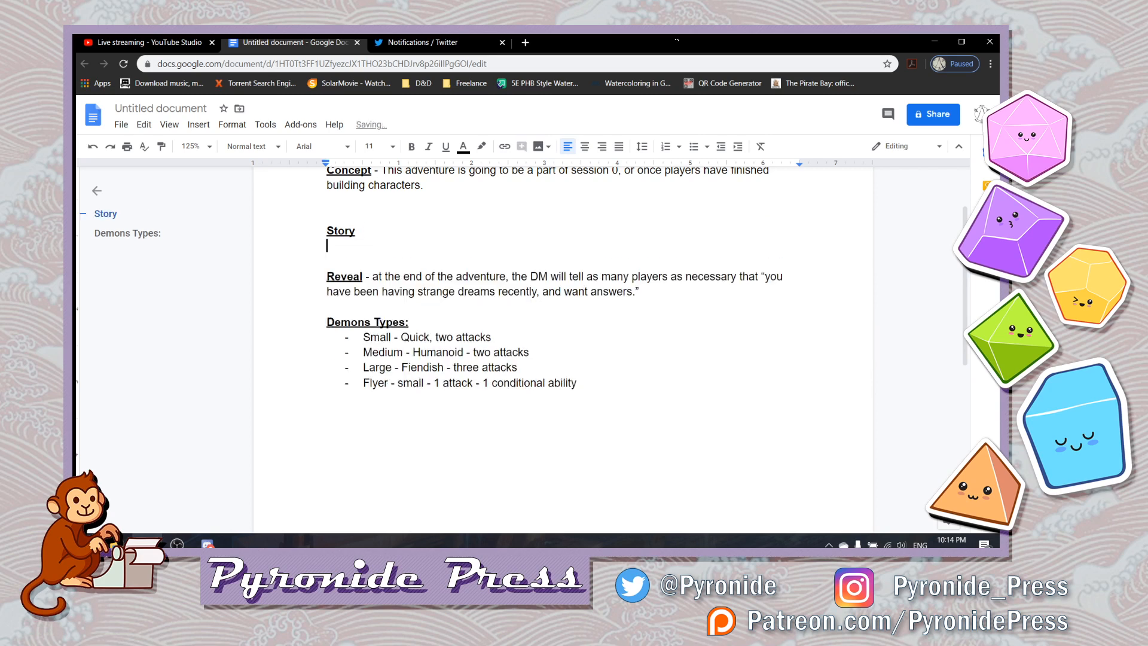
# - Start a dashed bullet under Story: "During 'Material War' when the demons and devils from the 'Realm of Fiends'", with both quoted names bold
pyautogui.write('- Duri')
pyautogui.write('ng')
pyautogui.write("'Material War'")
pyautogui.write('when th')
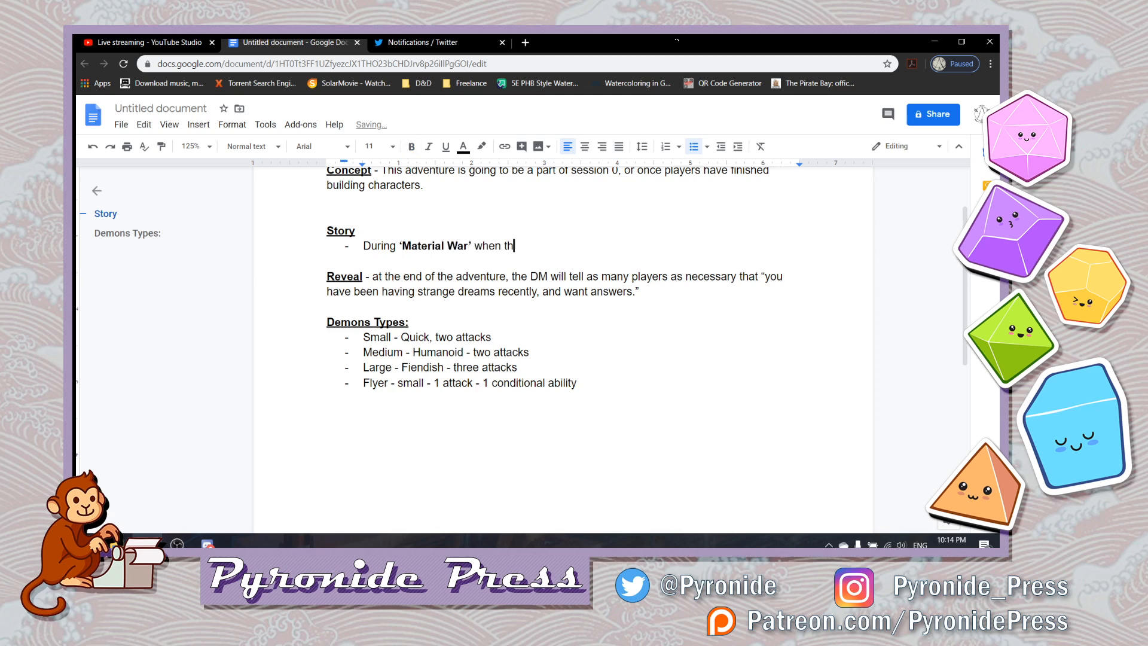
pyautogui.write("e demons and devils from the '")
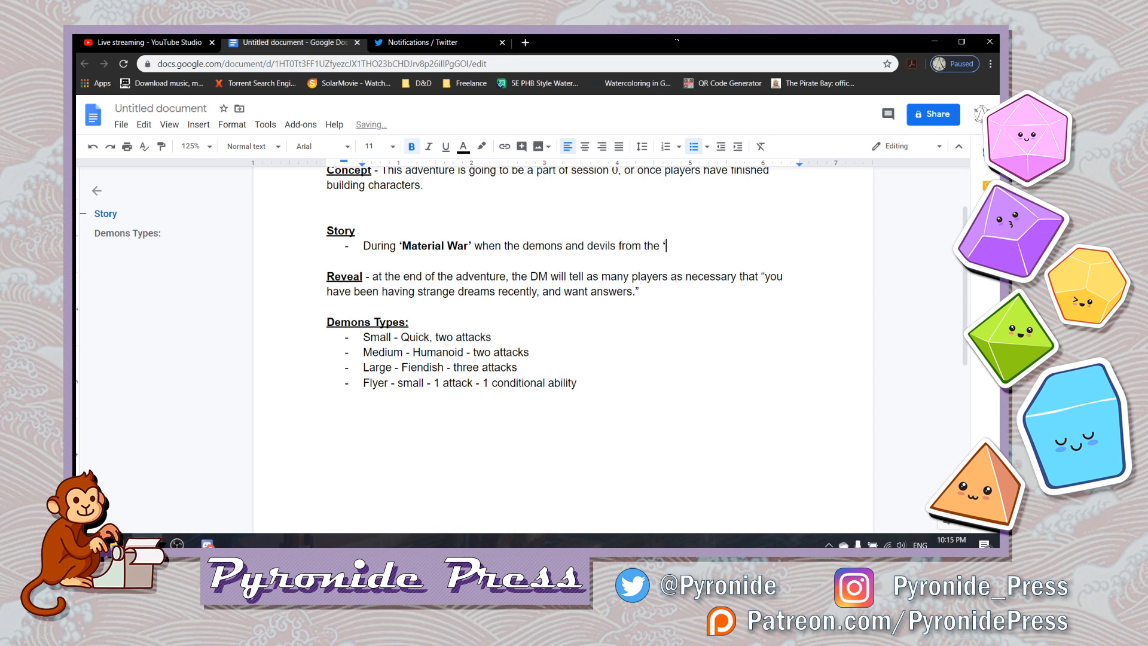
pyautogui.write('Realm ')
pyautogui.write('of')
pyautogui.write(' Fiend')
pyautogui.write("s'")
pyautogui.hotkey('ctrl', 'b')
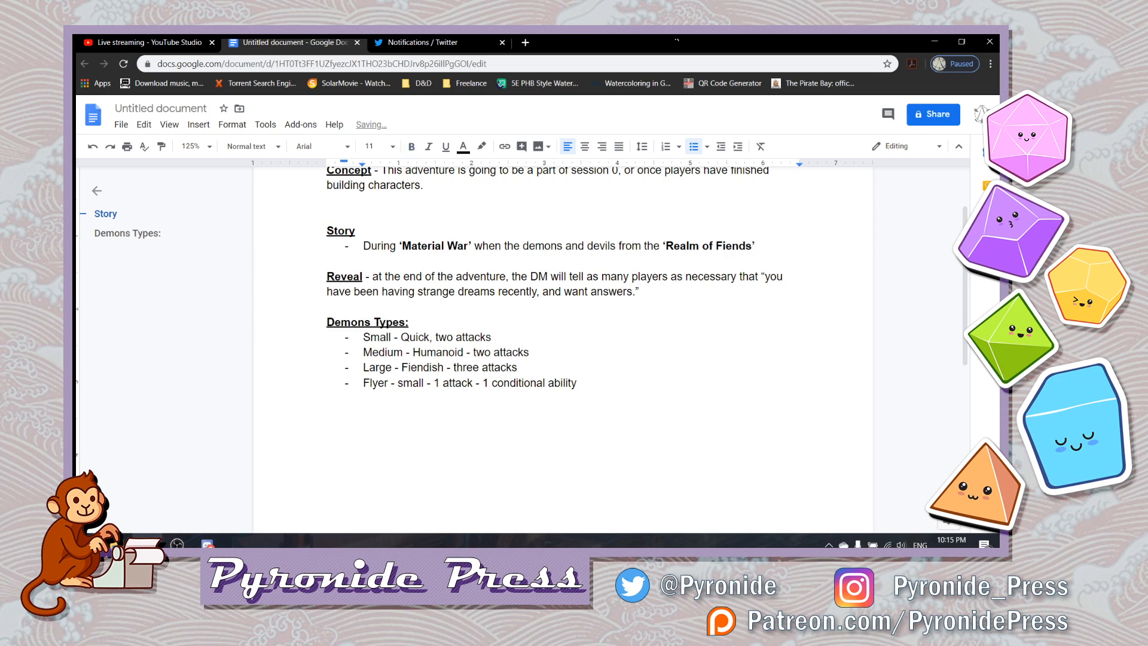
# - Finish the Story bullet with "could cross the veil into the 'The Mundane Realm'.", making the quoted realm name bold
pyautogui.write('could cross ')
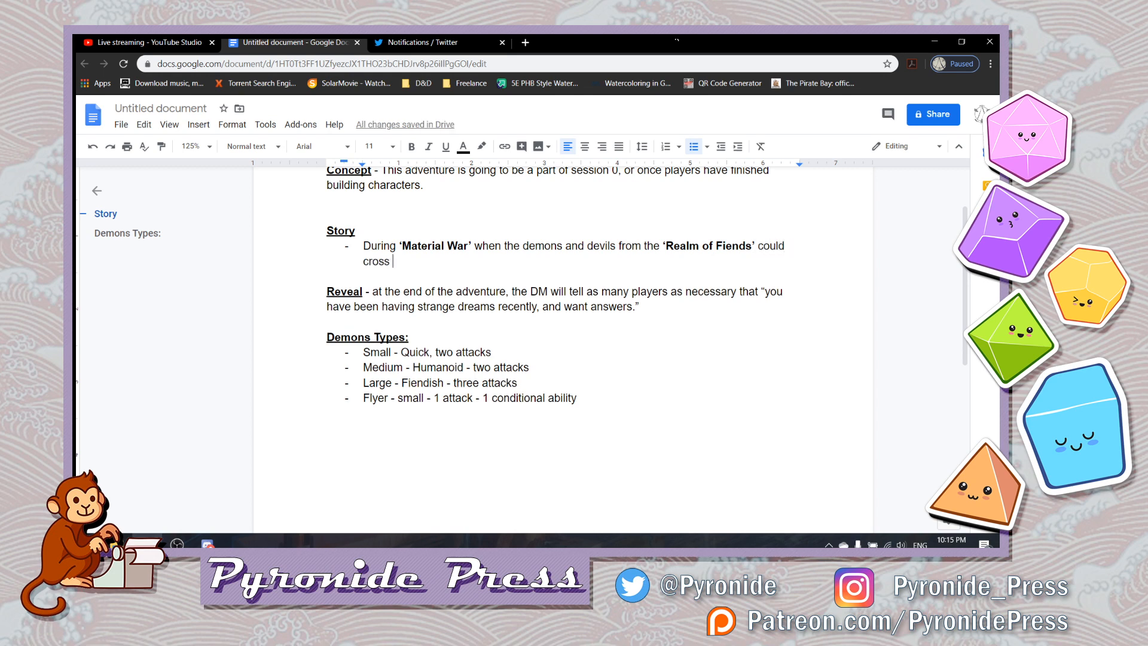
pyautogui.write('the veil into t')
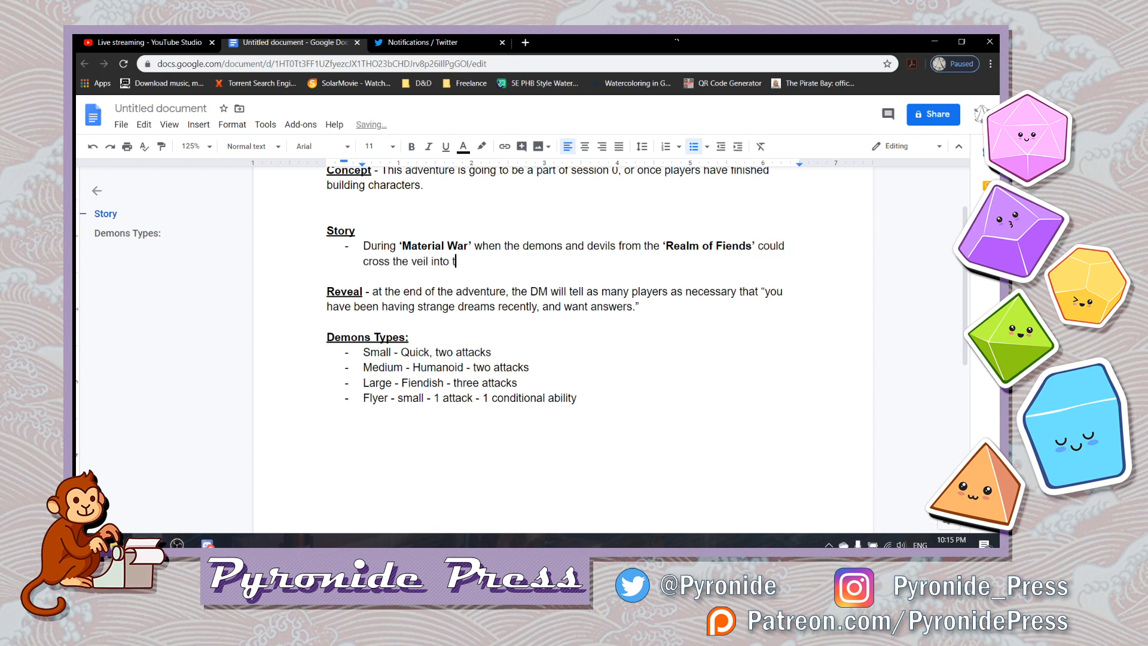
pyautogui.write('he')
pyautogui.hotkey('ctrl', 'b')
pyautogui.write("'Realm of")
pyautogui.press('BackSpace')
pyautogui.press('BackSpace')
pyautogui.press('BackSpace')
pyautogui.press('BackSpace')
pyautogui.press('BackSpace')
pyautogui.press('BackSpace')
pyautogui.press('BackSpace')
pyautogui.press('BackSpace')
pyautogui.press('BackSpace')
pyautogui.write('The Mundan')
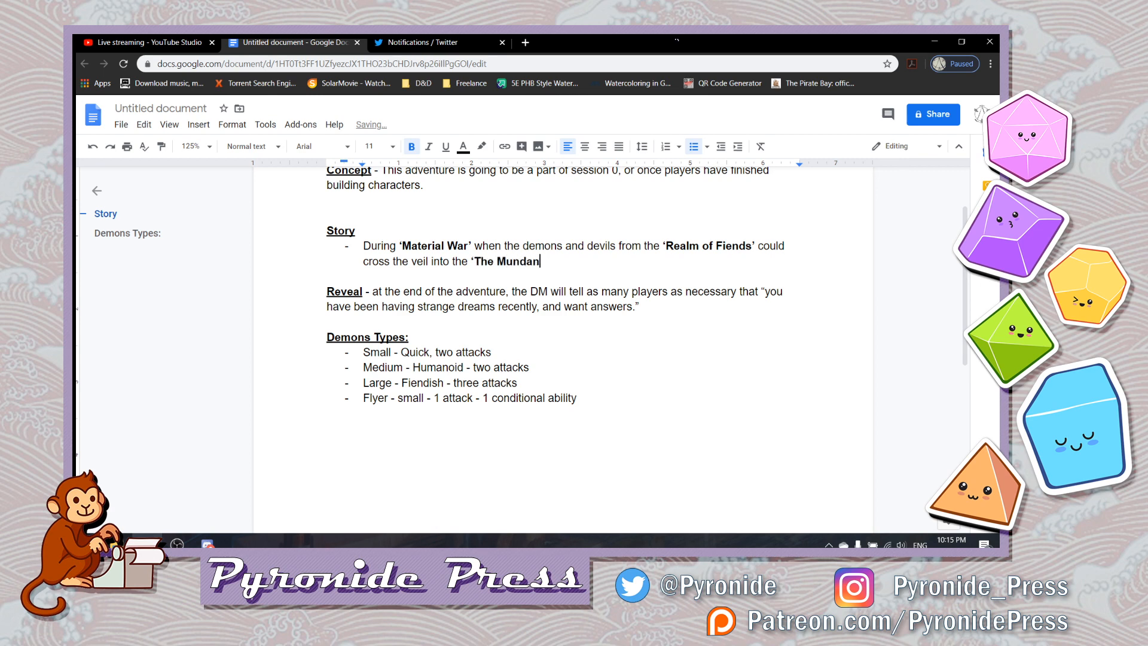
pyautogui.write("e Realm'")
pyautogui.hotkey('ctrl', 'b')
pyautogui.write('.')
# - Insert a bold, underlined "Premise" label above the Concept paragraph, with a new line beneath it
pyautogui.press('Down')
pyautogui.press('Down')
pyautogui.press('Down')
pyautogui.press('Down')
pyautogui.press('Down')
pyautogui.press('Down')
pyautogui.press('Down')
pyautogui.press('Down')
pyautogui.press('Down')
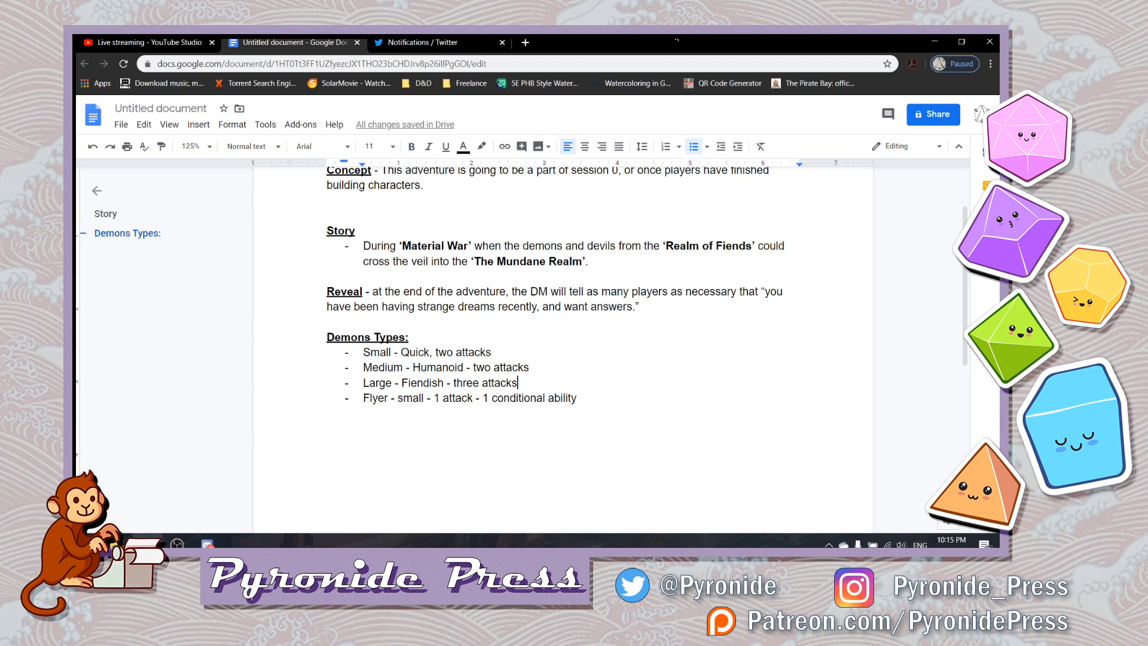
pyautogui.press('Up')
pyautogui.press('Up')
pyautogui.press('Up')
pyautogui.press('Up')
pyautogui.press('Up')
pyautogui.press('Up')
pyautogui.press('Up')
pyautogui.press('Up')
pyautogui.press('Up')
pyautogui.press('Up')
pyautogui.press('Up')
pyautogui.press('Up')
pyautogui.press('Up')
pyautogui.press('Up')
pyautogui.press('Up')
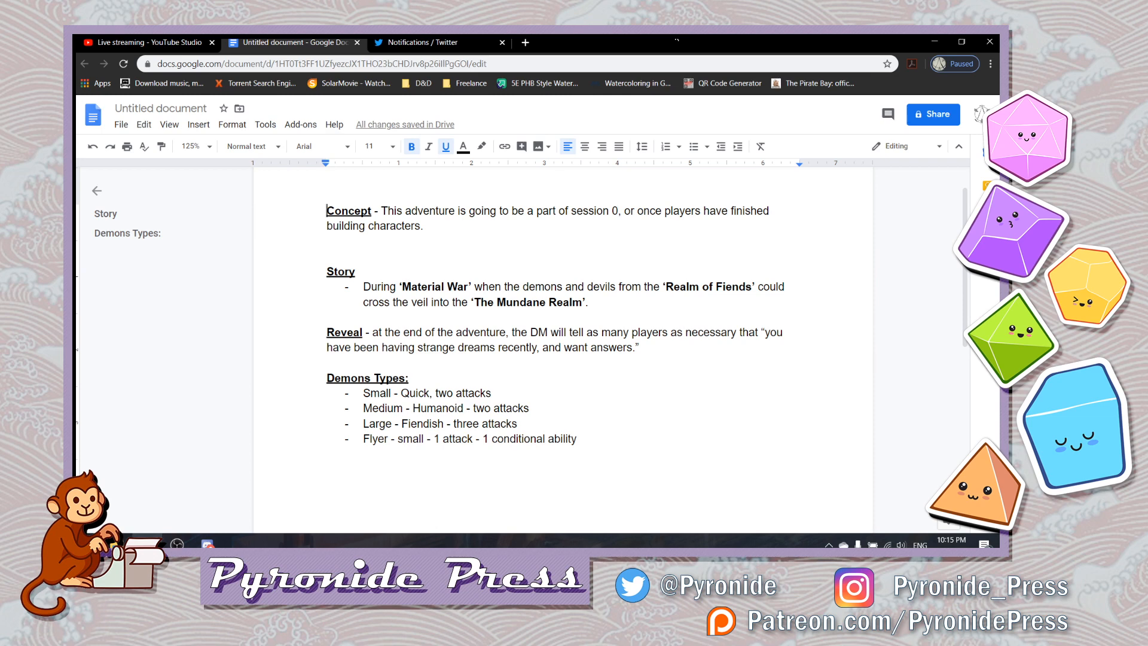
pyautogui.press('Return')
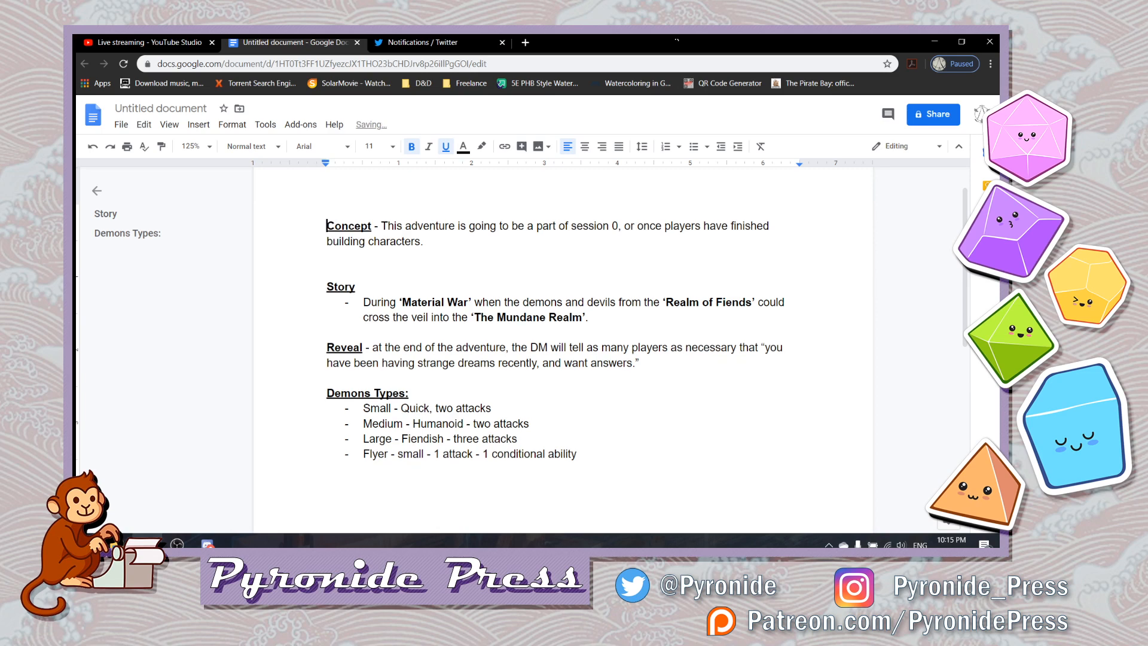
pyautogui.press('Return')
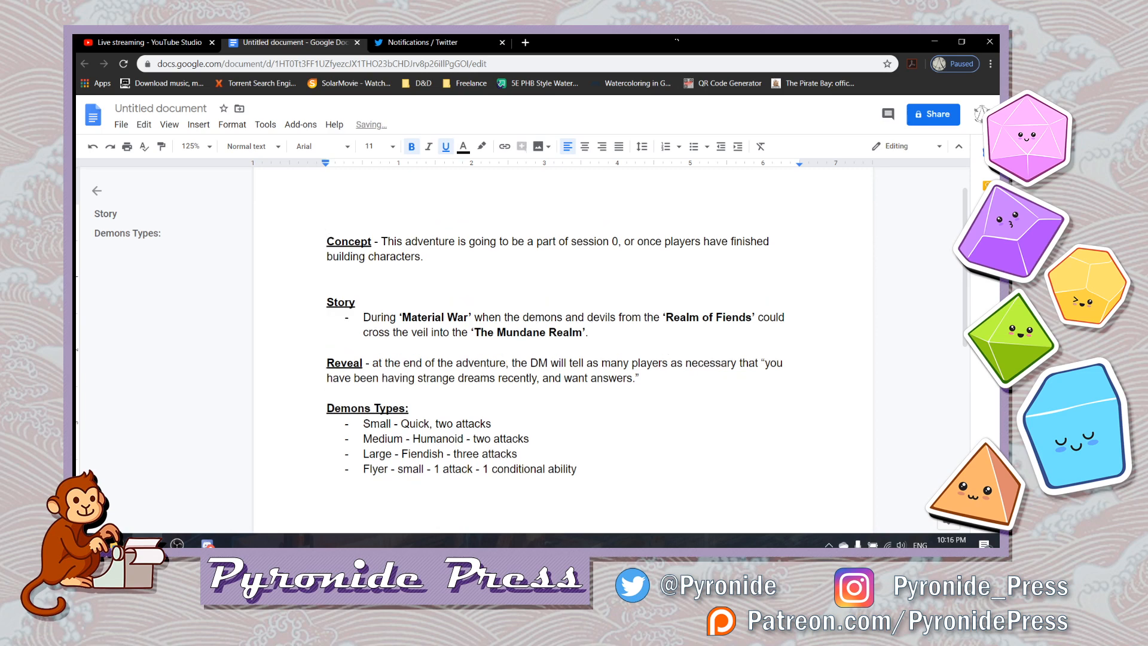
pyautogui.write('Premise')
pyautogui.press('Return')
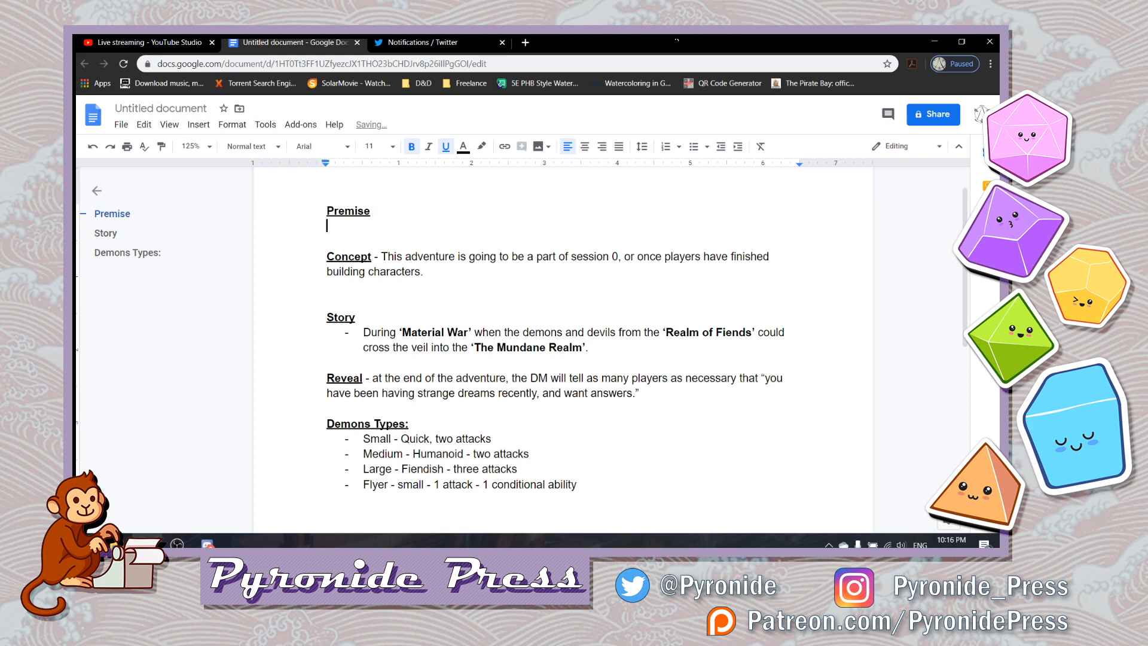
# - Write "Setup for my Charu Primer" under Premise in plain text without bold or underline
pyautogui.hotkey('ctrl', 'b')
pyautogui.hotkey('ctrl', 'u')
pyautogui.write('Setup f')
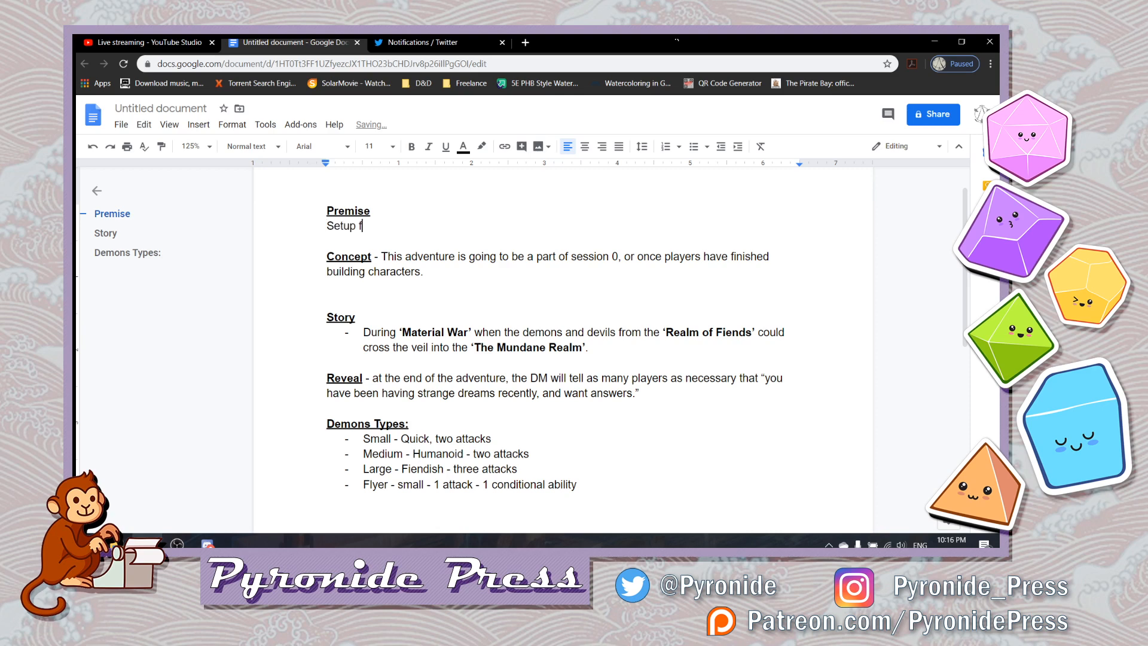
pyautogui.write('or my Charu Setting')
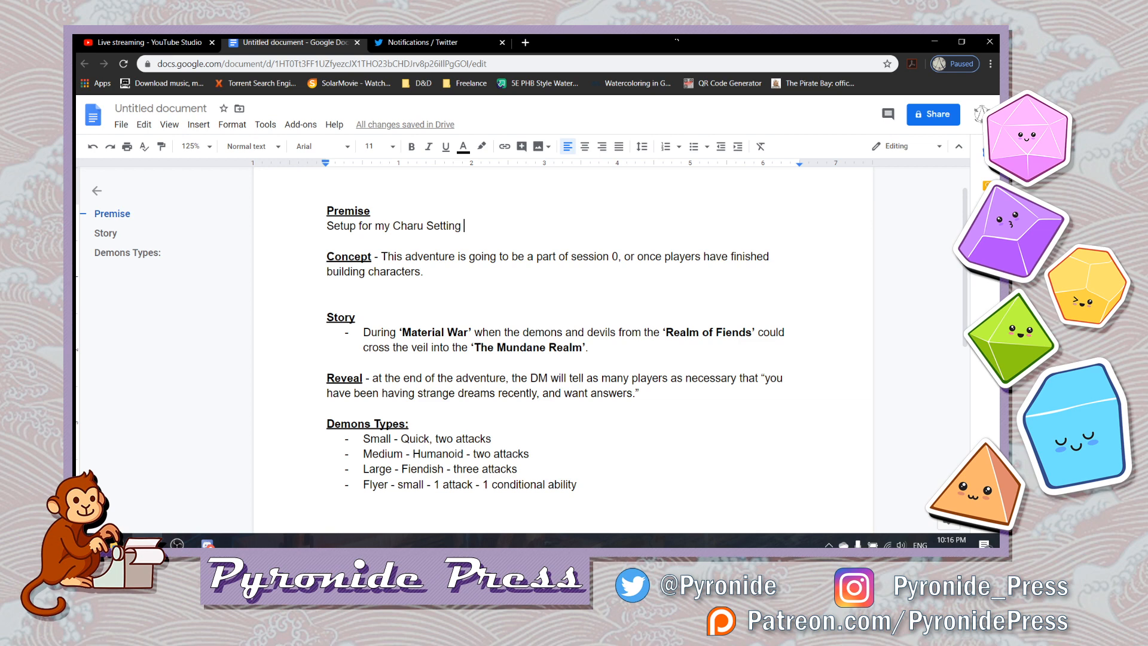
pyautogui.press('BackSpace')
pyautogui.press('BackSpace')
pyautogui.press('BackSpace')
pyautogui.press('BackSpace')
pyautogui.press('BackSpace')
pyautogui.press('BackSpace')
pyautogui.press('BackSpace')
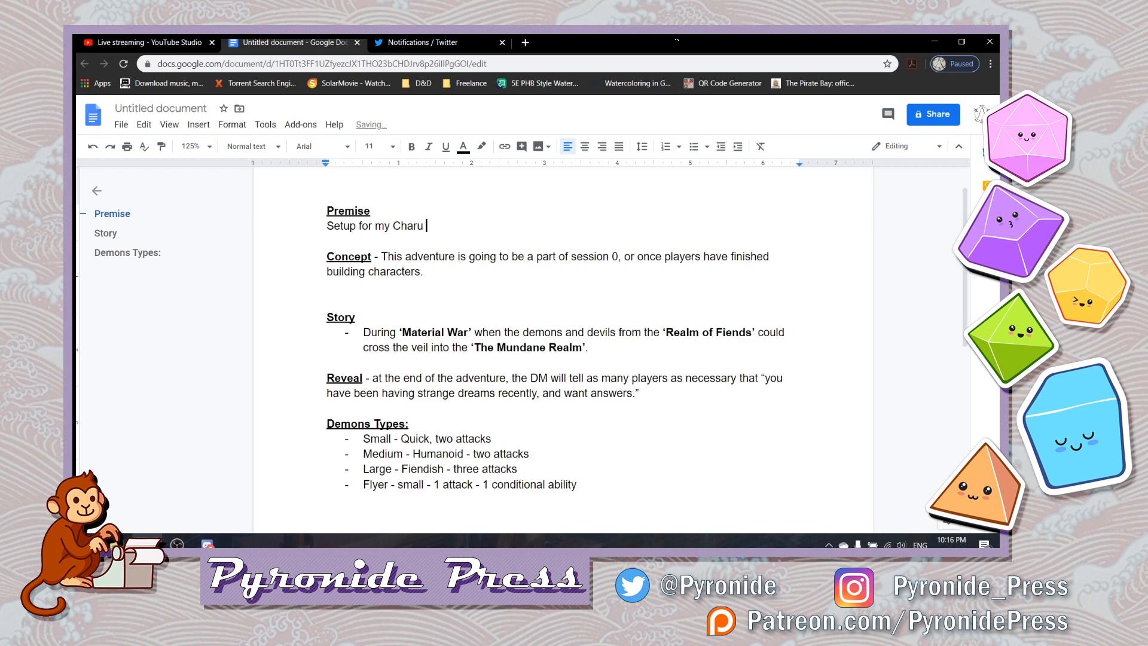
pyautogui.write('Primer ')
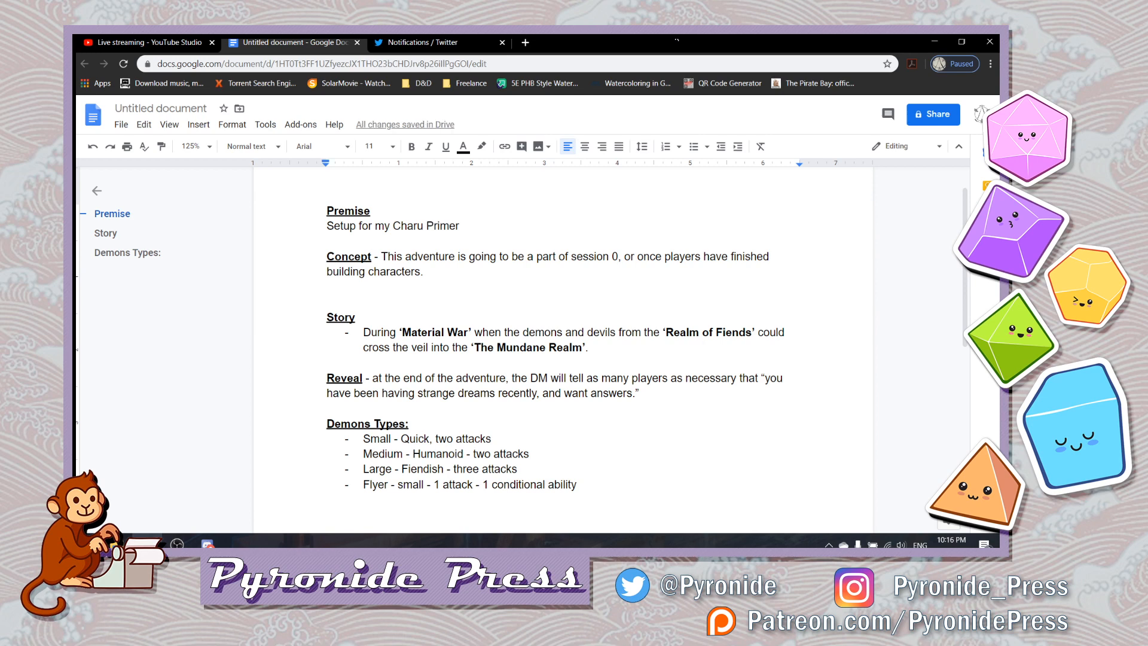
pyautogui.write('-')
# - Extend the Premise line with "- Release shortly before / after the primer"
pyautogui.write('Release s')
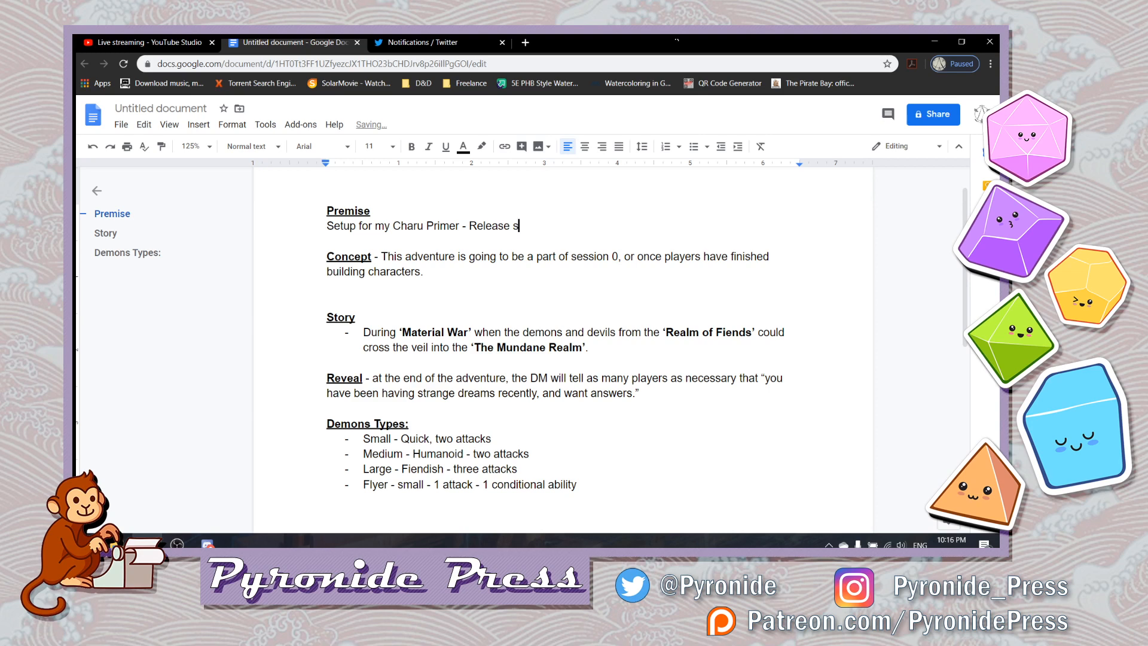
pyautogui.write('hortly before / after the prime')
pyautogui.press('BackSpace')
pyautogui.press('BackSpace')
pyautogui.press('BackSpace')
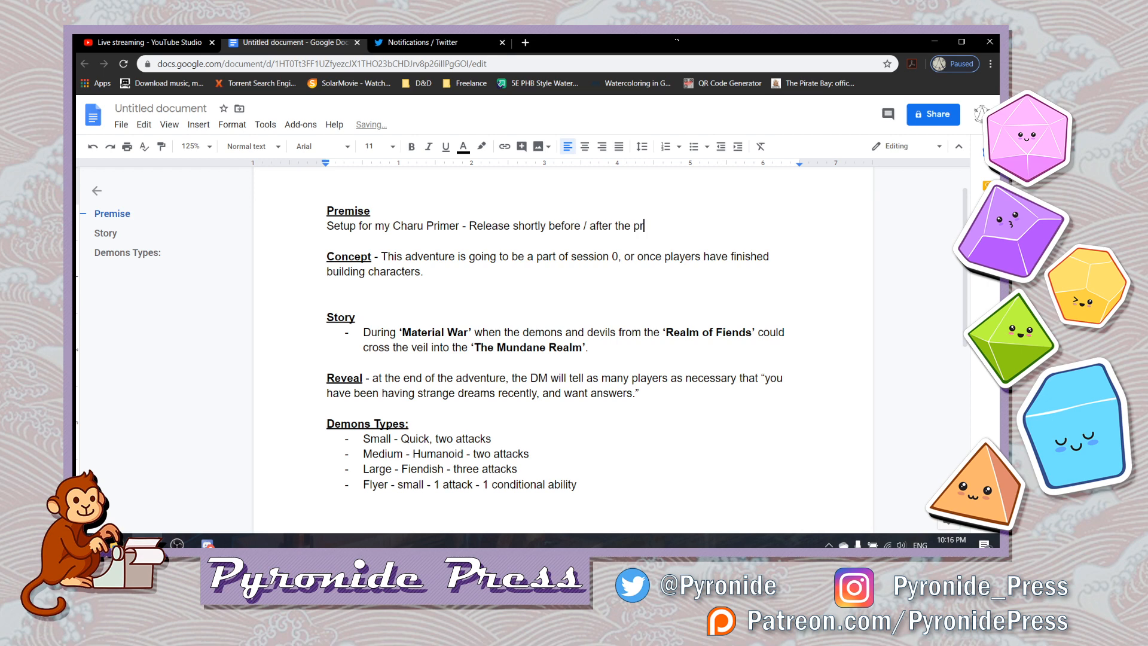
pyautogui.write('imer - D&D 5e and released ')
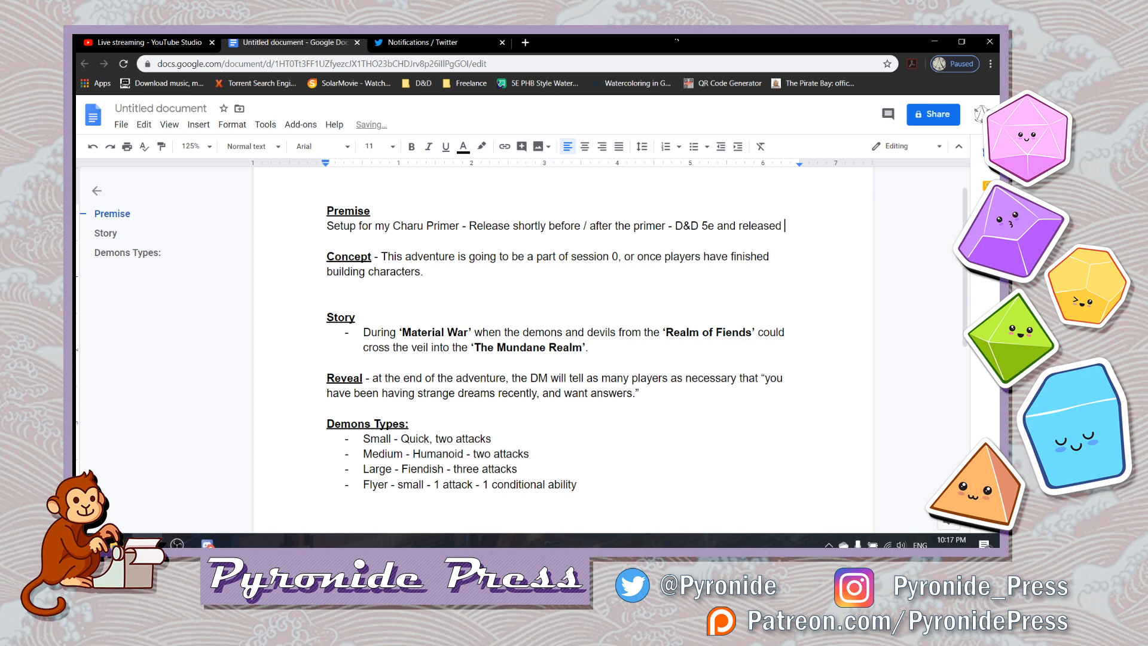
pyautogui.write('on Drive Thru')
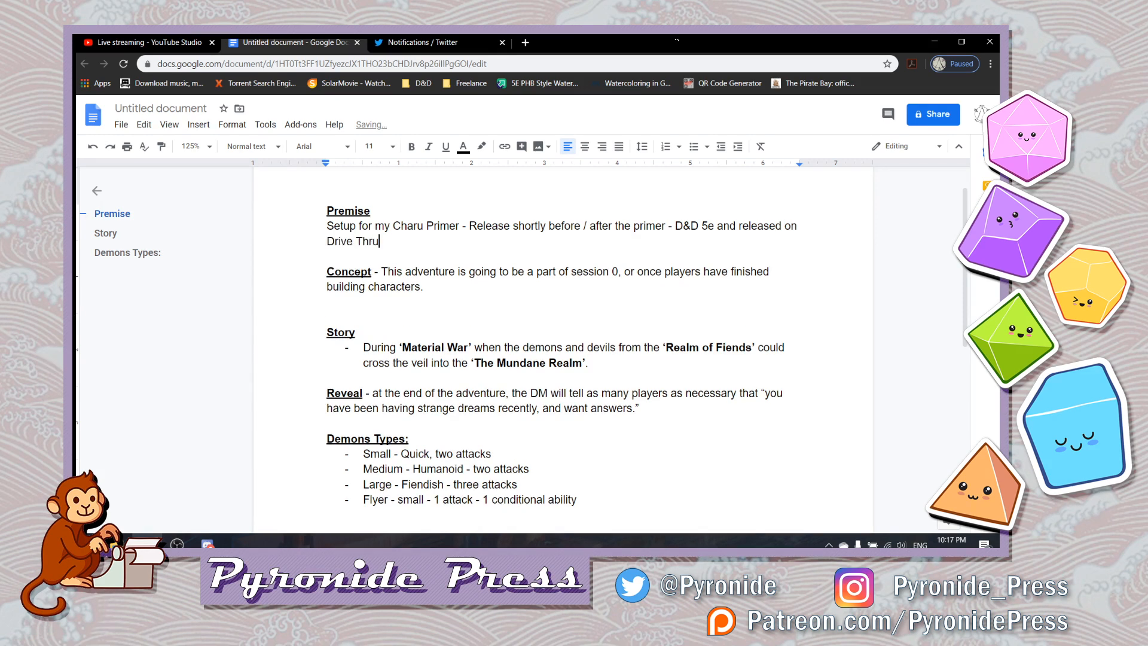
pyautogui.write(' RPG.')
# - Cut the Demons Types label and its four list items from below Reveal, clearing the leftover bullet
pyautogui.press('Down')
pyautogui.press('Down')
pyautogui.press('Down')
pyautogui.press('Down')
pyautogui.press('Down')
pyautogui.press('Down')
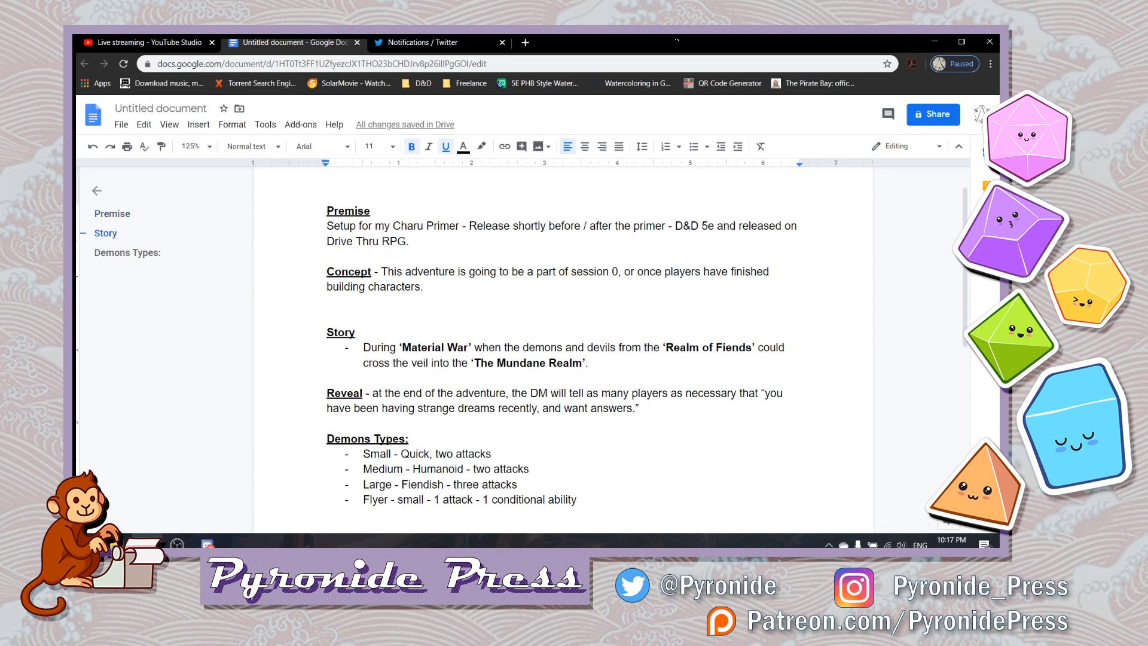
pyautogui.press('Down')
pyautogui.press('Down')
pyautogui.press('Down')
pyautogui.press('Down')
pyautogui.press('Down')
pyautogui.press('Down')
pyautogui.press('Down')
pyautogui.press('Down')
pyautogui.press('Down')
pyautogui.press('Down')
pyautogui.press('Down')
pyautogui.press('Down')
pyautogui.hotkey('shift', 'Up')
pyautogui.hotkey('shift', 'Up')
pyautogui.hotkey('shift', 'Up')
pyautogui.hotkey('shift', 'Up')
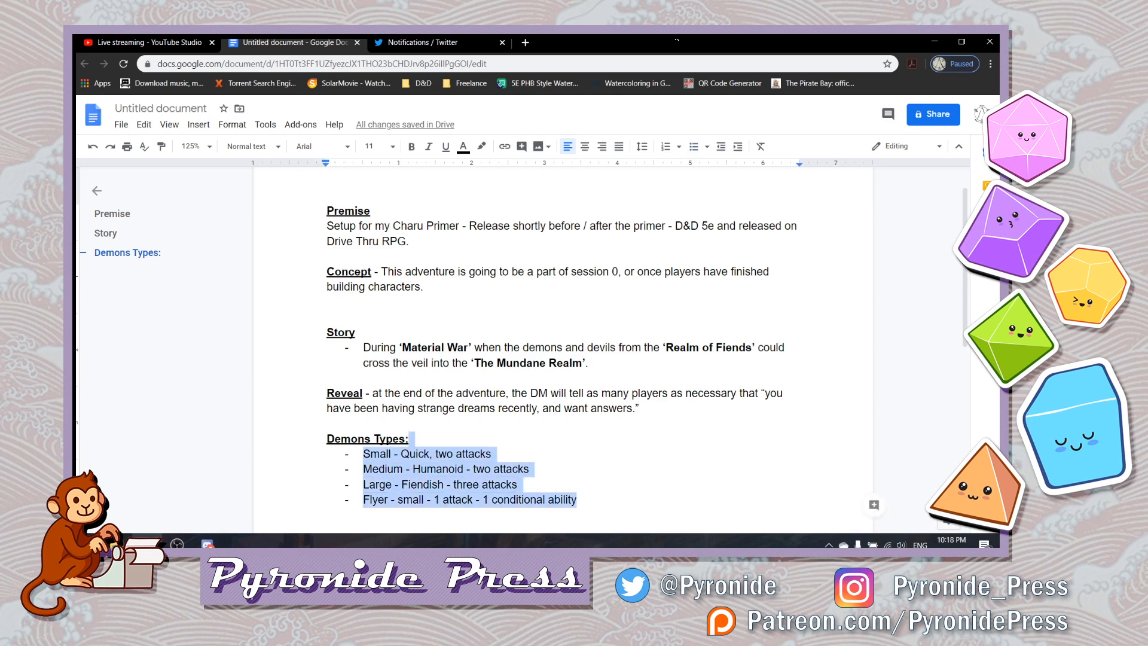
pyautogui.hotkey('shift', 'Home')
pyautogui.hotkey('ctrl', 'c')
pyautogui.press('BackSpace')
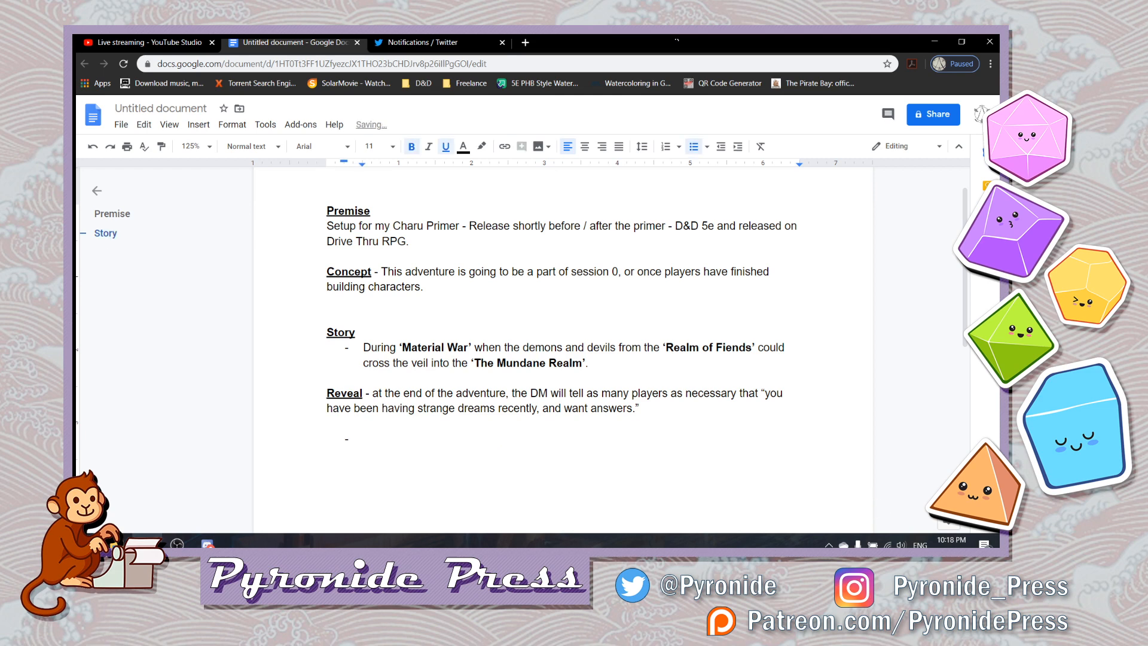
pyautogui.press('BackSpace')
pyautogui.hotkey('ctrl', 'z')
pyautogui.press('BackSpace')
pyautogui.press('BackSpace')
# - Paste the Demons Types section between Concept and Story, and leave a plain blank line below its list
pyautogui.press('Up')
pyautogui.press('Up')
pyautogui.press('Up')
pyautogui.press('Up')
pyautogui.press('Up')
pyautogui.press('Up')
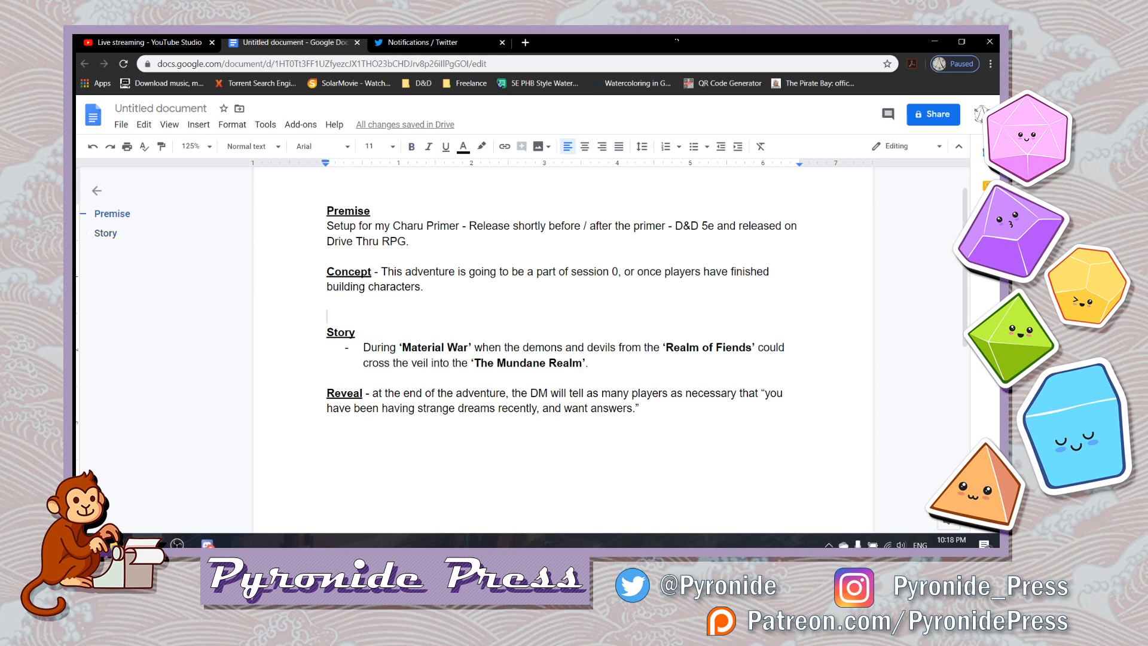
pyautogui.hotkey('ctrl', 'v')
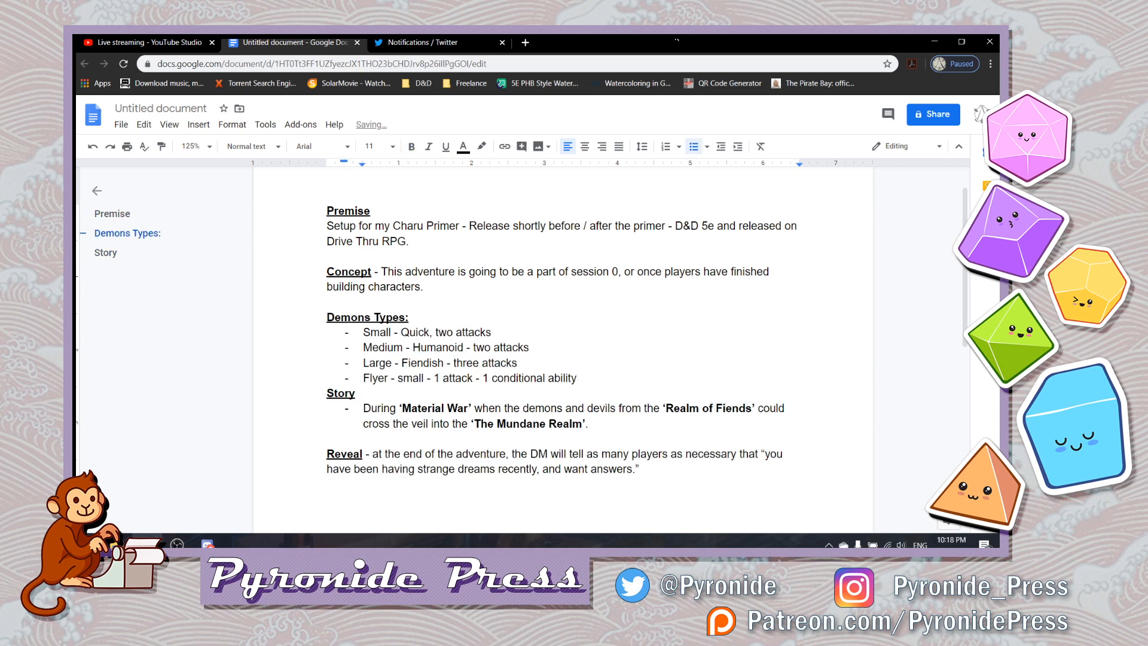
pyautogui.press('Return')
pyautogui.press('BackSpace')
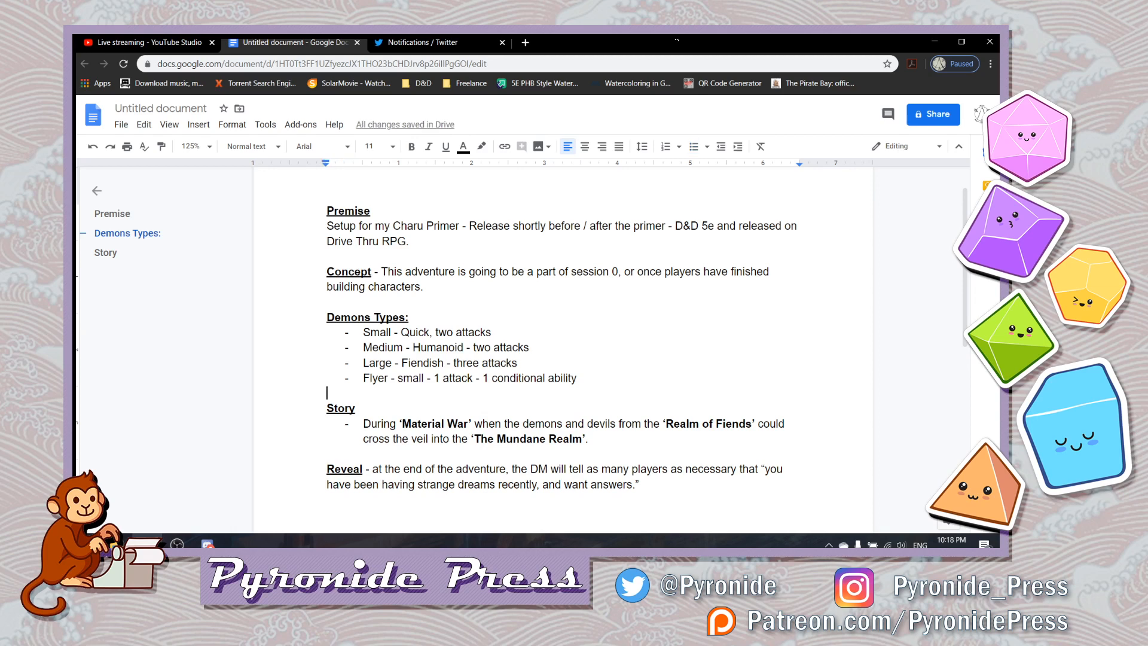
# - Delete the dash and the whole description after the Reveal label, keeping only the label itself
pyautogui.press('Down')
pyautogui.press('Down')
pyautogui.press('Up')
pyautogui.press('Up')
pyautogui.press('Down')
pyautogui.press('Down')
pyautogui.press('Down')
pyautogui.press('Down')
pyautogui.press('Down')
pyautogui.press('Down')
pyautogui.press('Down')
pyautogui.hotkey('ctrl', 'shift', 'Up')
pyautogui.hotkey('shift', 'Right')
pyautogui.hotkey('shift', 'Right')
pyautogui.hotkey('shift', 'Right')
pyautogui.hotkey('shift', 'Right')
pyautogui.hotkey('shift', 'Right')
pyautogui.hotkey('shift', 'Right')
pyautogui.hotkey('shift', 'Right')
pyautogui.hotkey('shift', 'Right')
pyautogui.hotkey('shift', 'Right')
pyautogui.hotkey('shift', 'Right')
pyautogui.hotkey('shift', 'Right')
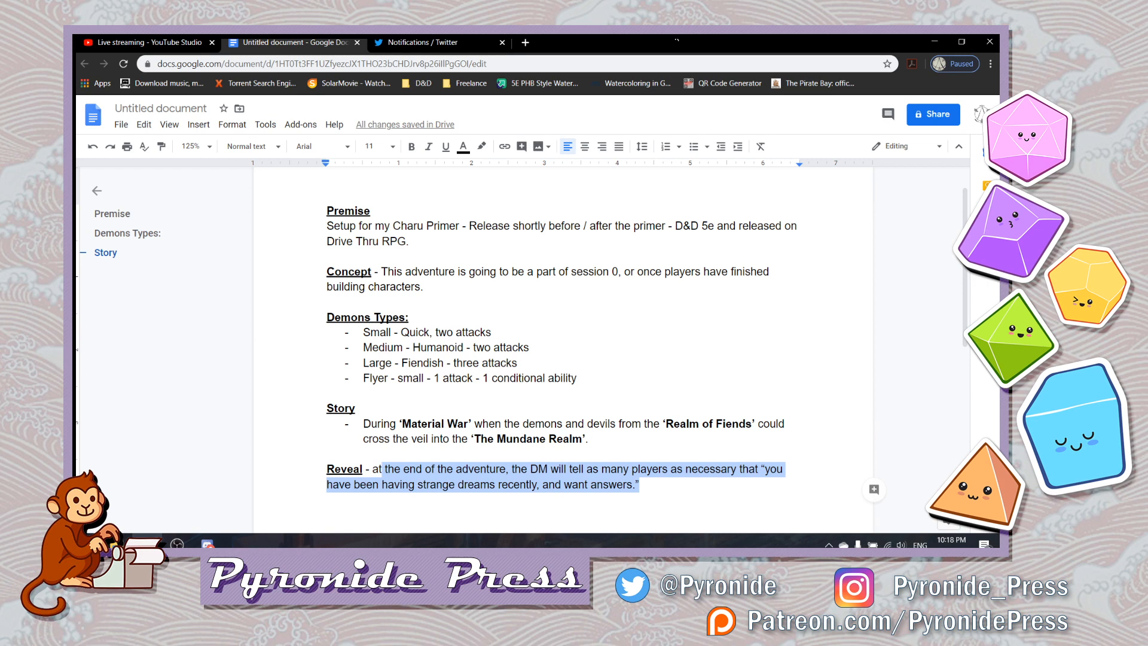
pyautogui.hotkey('shift', 'Left')
pyautogui.hotkey('shift', 'Left')
pyautogui.press('BackSpace')
pyautogui.press('BackSpace')
pyautogui.press('BackSpace')
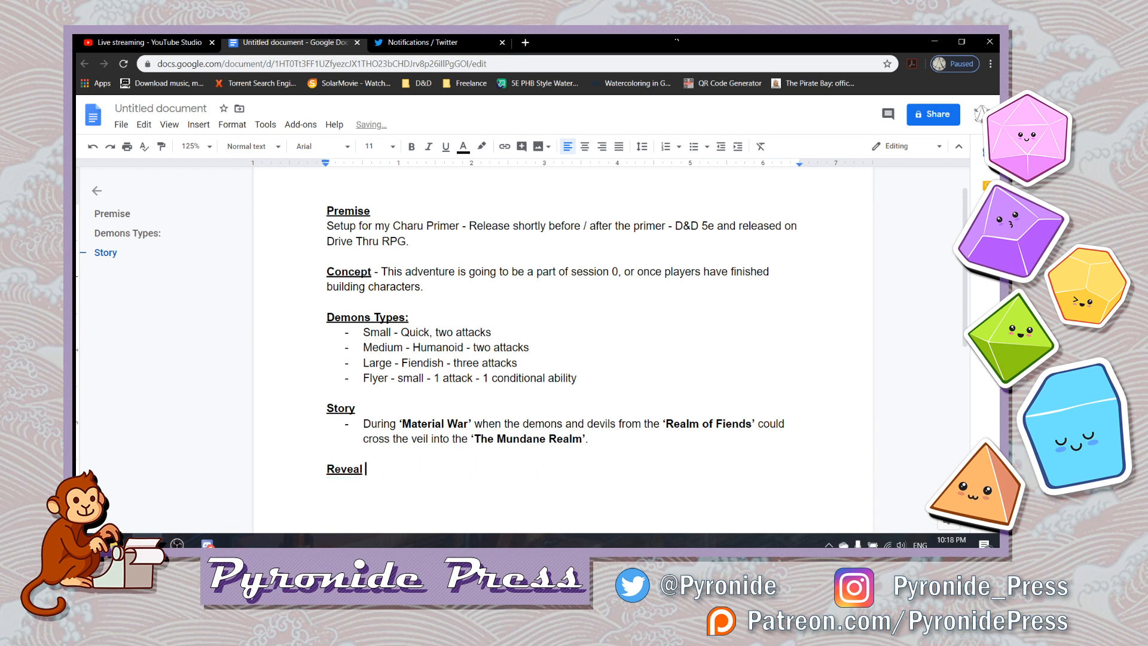
# - Add a line below the Reveal label reading "At the end of this adventure, turn to one or more of the players and"
pyautogui.press('Return')
pyautogui.write('At the end of this ad')
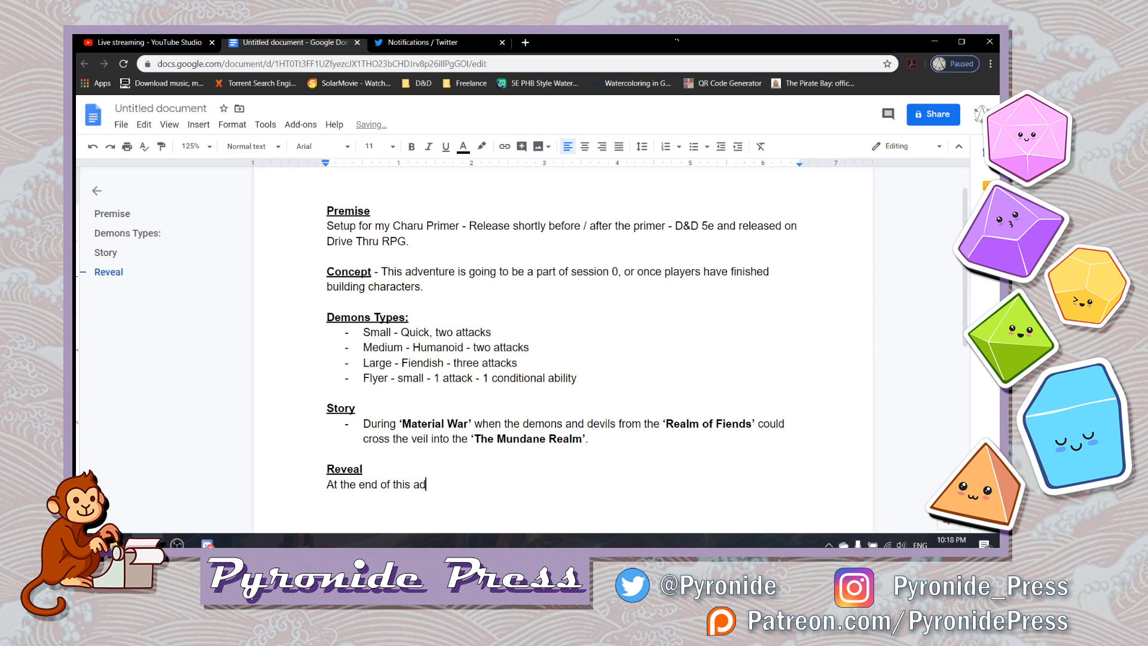
pyautogui.write('venture, turn to one or')
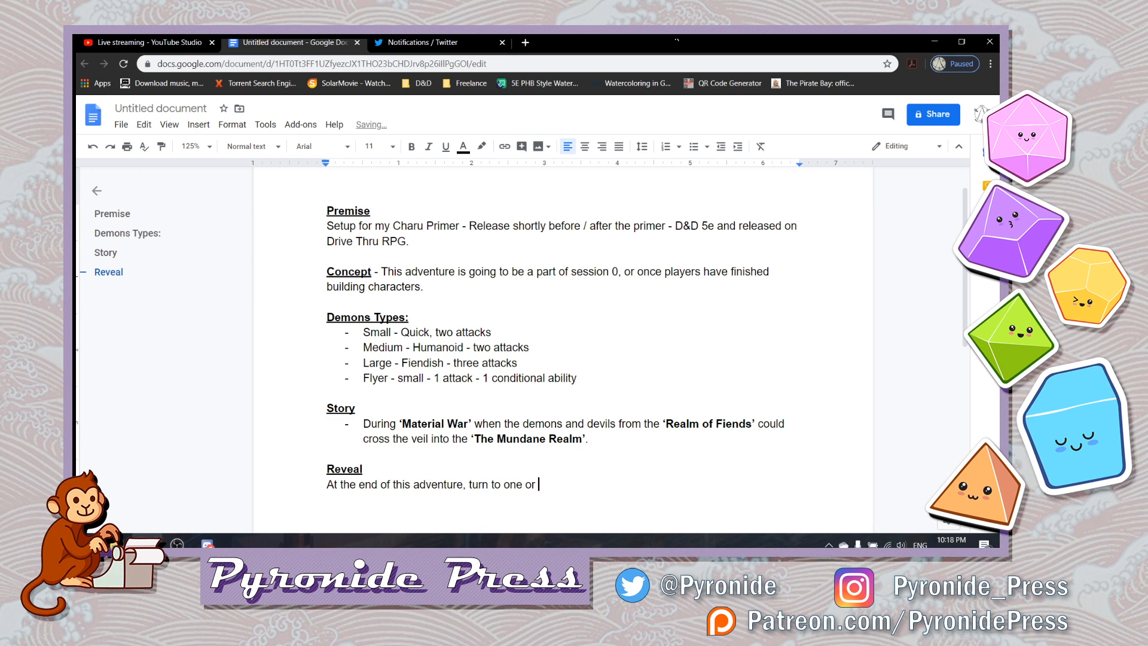
pyautogui.write(' more of the players ')
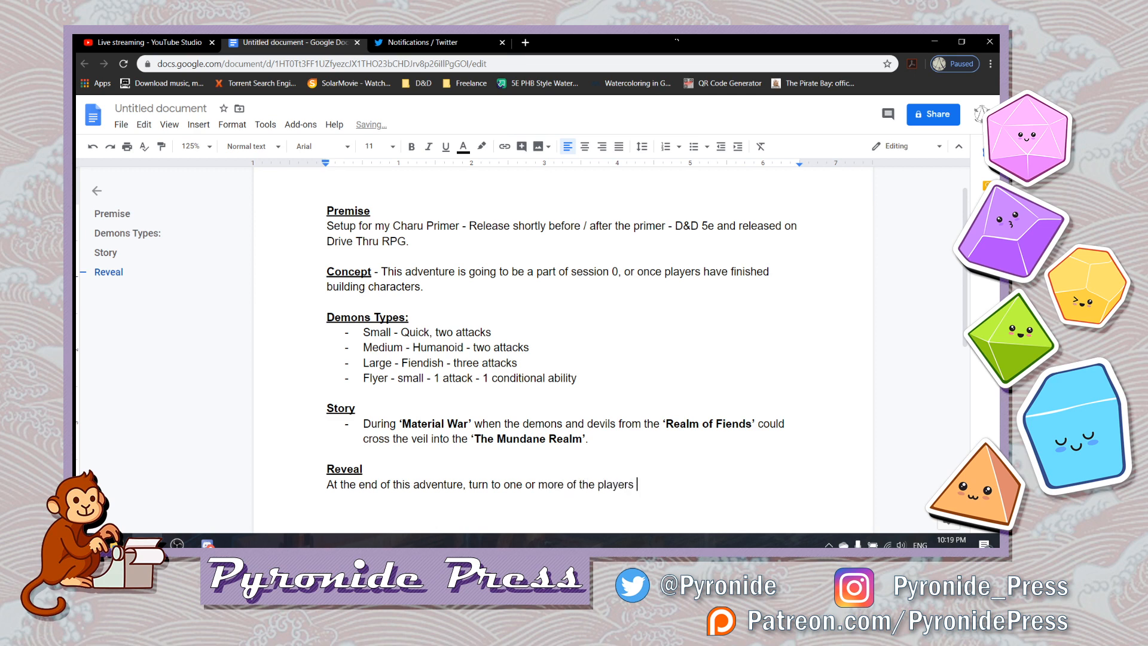
pyautogui.write('and explain how they have been')
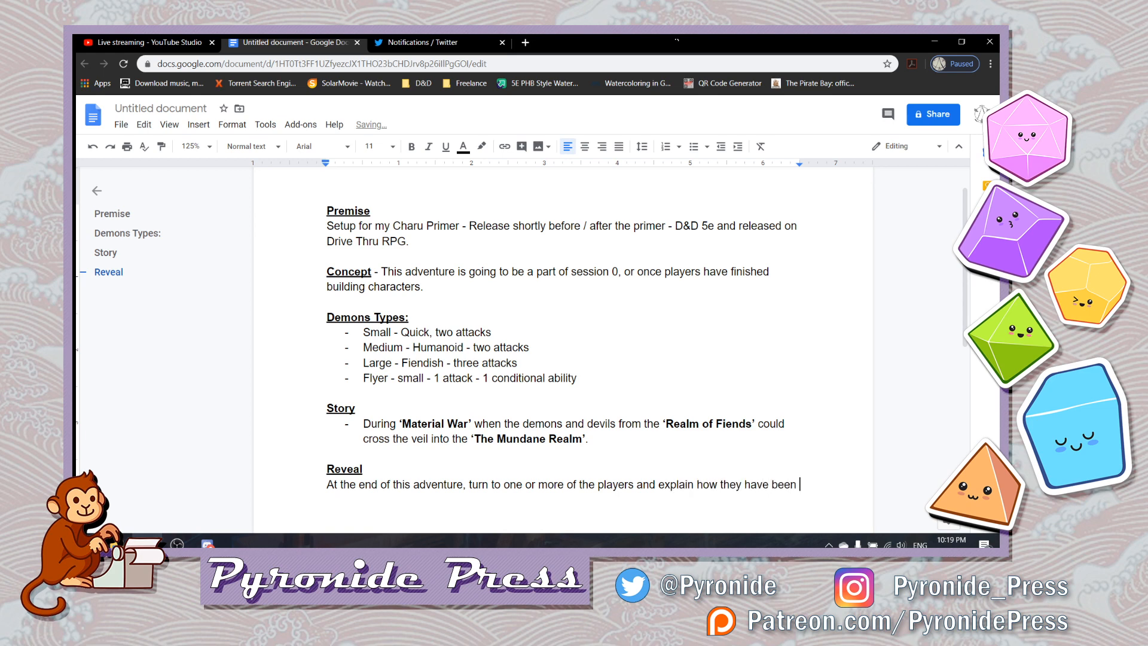
# - Continue the Reveal sentence with "explain how their character(s) have"
pyautogui.press('BackSpace')
pyautogui.press('BackSpace')
pyautogui.press('BackSpace')
pyautogui.press('BackSpace')
pyautogui.press('BackSpace')
pyautogui.press('BackSpace')
pyautogui.press('BackSpace')
pyautogui.press('BackSpace')
pyautogui.press('BackSpace')
pyautogui.press('BackSpace')
pyautogui.press('BackSpace')
pyautogui.write('ir character')
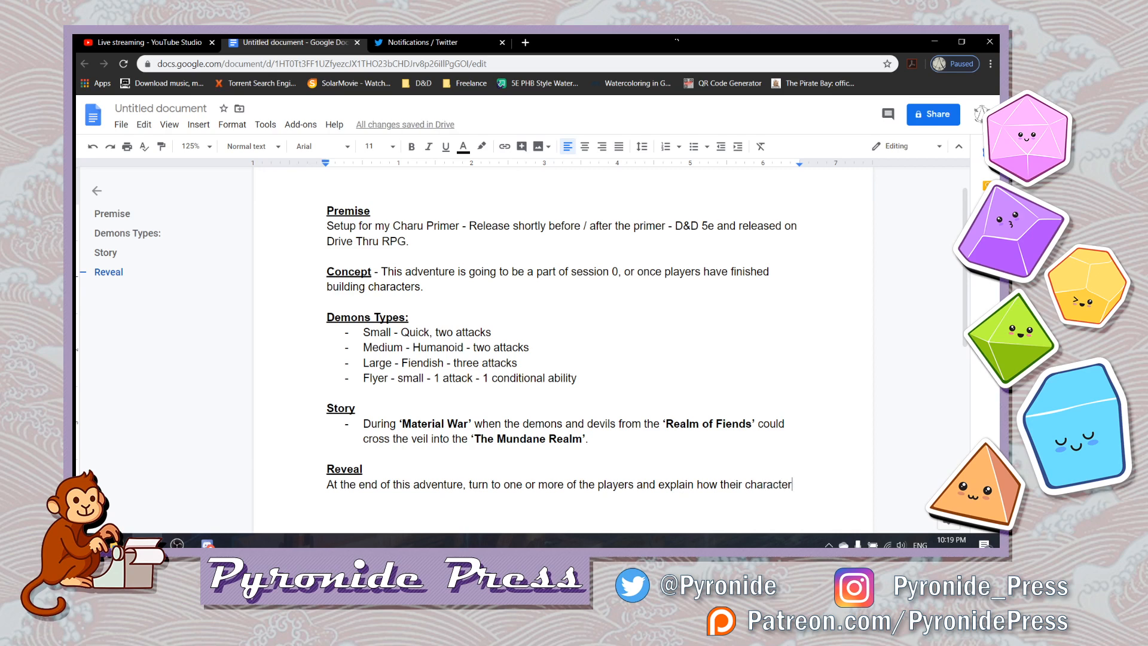
pyautogui.write('(s) have been')
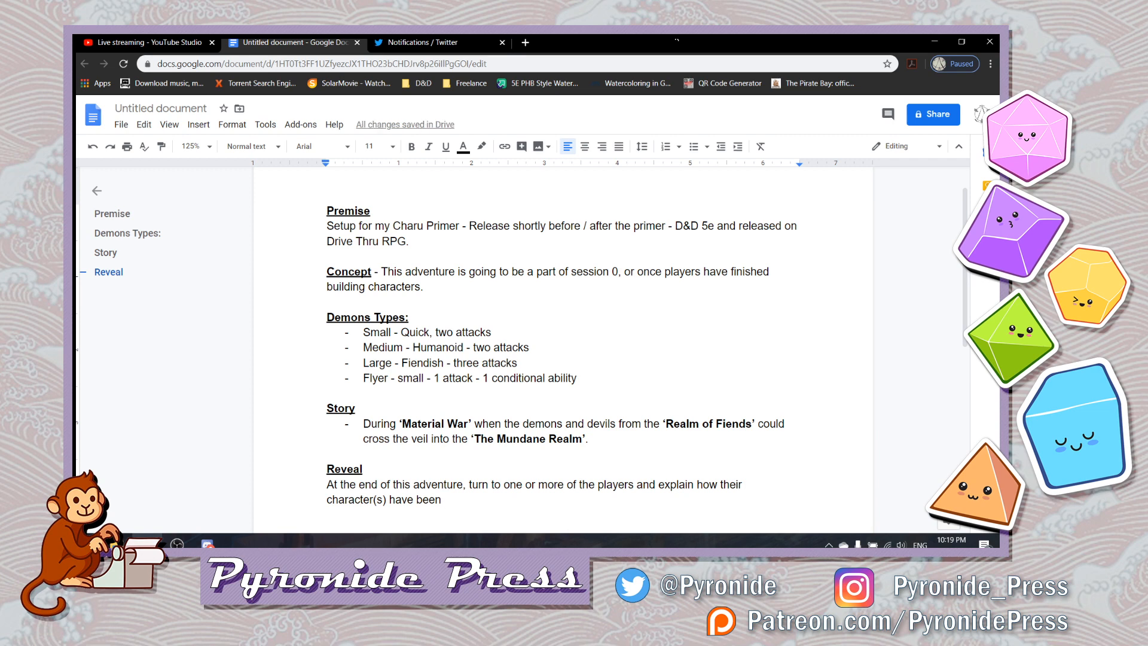
pyautogui.press('BackSpace')
pyautogui.press('BackSpace')
pyautogui.press('BackSpace')
pyautogui.press('BackSpace')
pyautogui.press('BackSpace')
# - Extend the Reveal sentence with "started adventuring to find the meaning behind ominous"
pyautogui.write('started ')
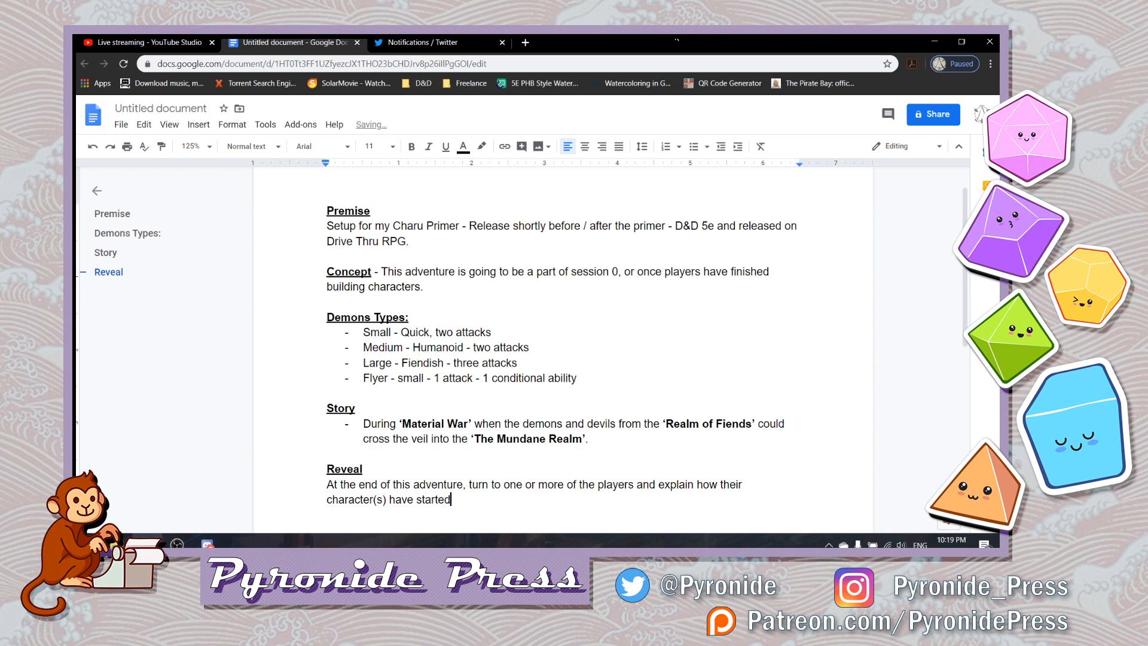
pyautogui.write('adven')
pyautogui.write('turing to ')
pyautogui.write('find mea')
pyautogui.press('BackSpace')
pyautogui.press('BackSpace')
pyautogui.press('BackSpace')
pyautogui.write('the ')
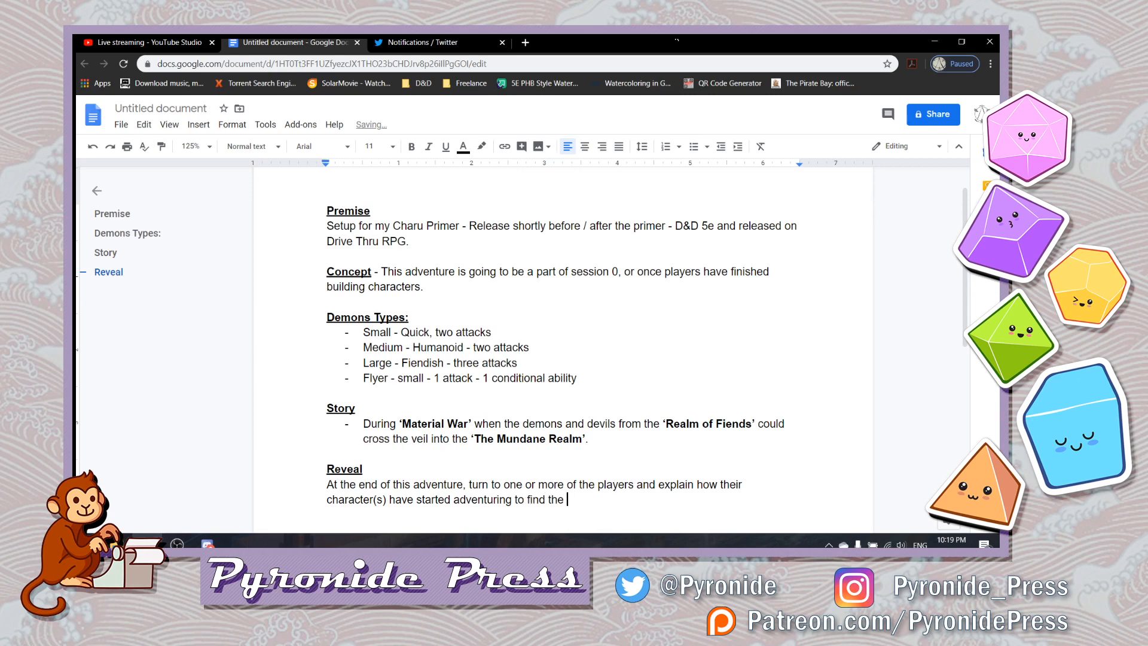
pyautogui.write('meaning behind ')
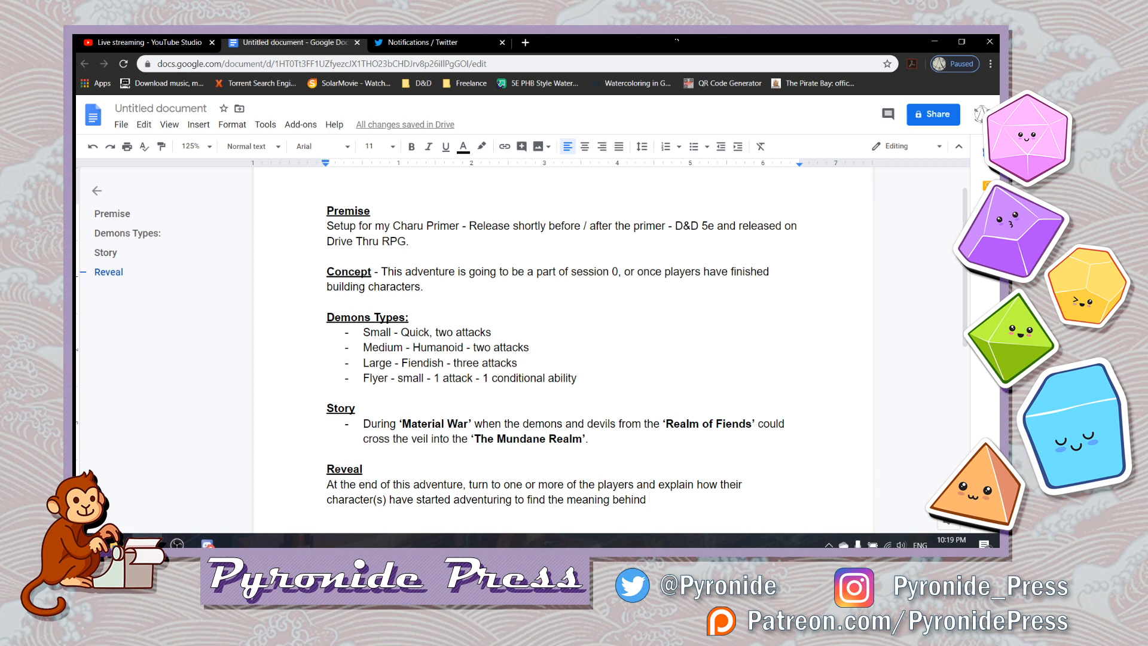
pyautogui.write('ominous ')
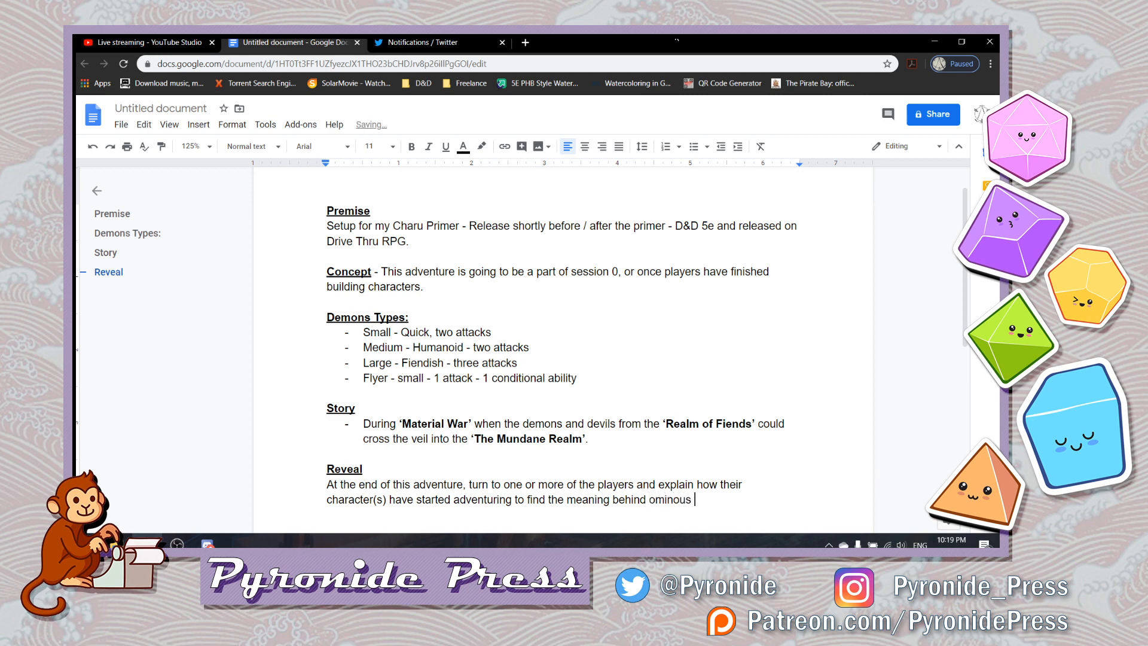
pyautogui.write('dreams')
pyautogui.write(' they ahve')
# - Finish the Reveal sentence with "dreams they have been having recently."
pyautogui.press('BackSpace')
pyautogui.press('BackSpace')
pyautogui.press('BackSpace')
pyautogui.press('BackSpace')
pyautogui.press('BackSpace')
pyautogui.write('have been having')
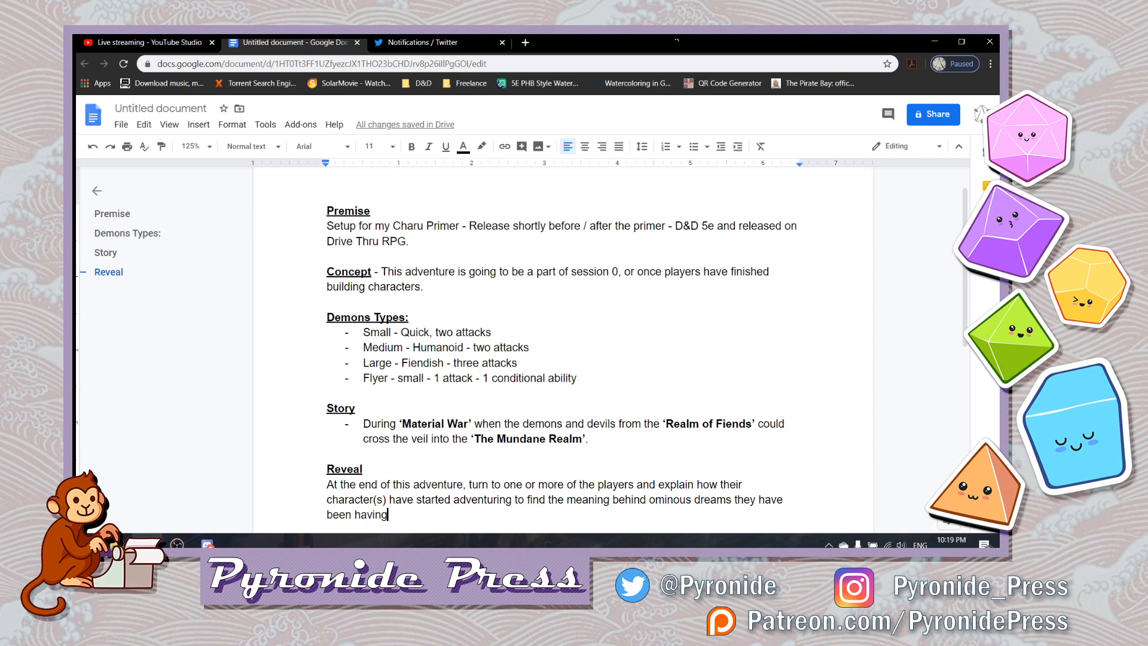
pyautogui.write(' recently.')
# - Remove the dash after the Concept label and put its description on its own line below, then return to the document's end
pyautogui.click(327, 454)
pyautogui.click(430, 272)
pyautogui.click(368, 272)
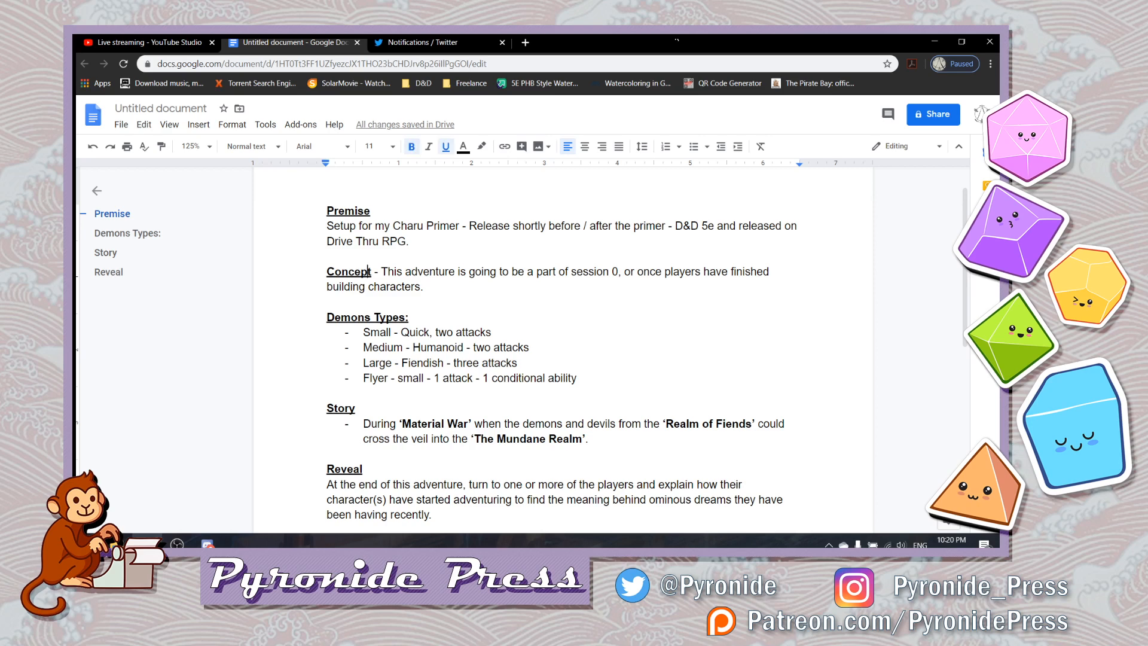
pyautogui.press('Right')
pyautogui.press('Right')
pyautogui.press('Right')
pyautogui.press('Right')
pyautogui.press('BackSpace')
pyautogui.press('BackSpace')
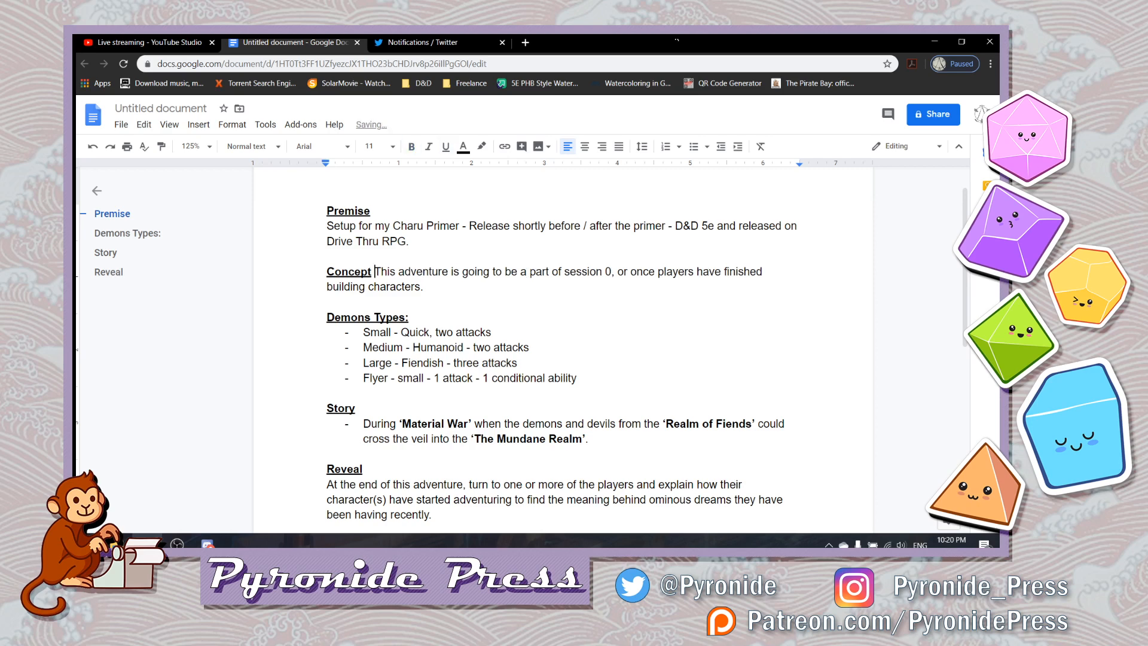
pyautogui.press('Return')
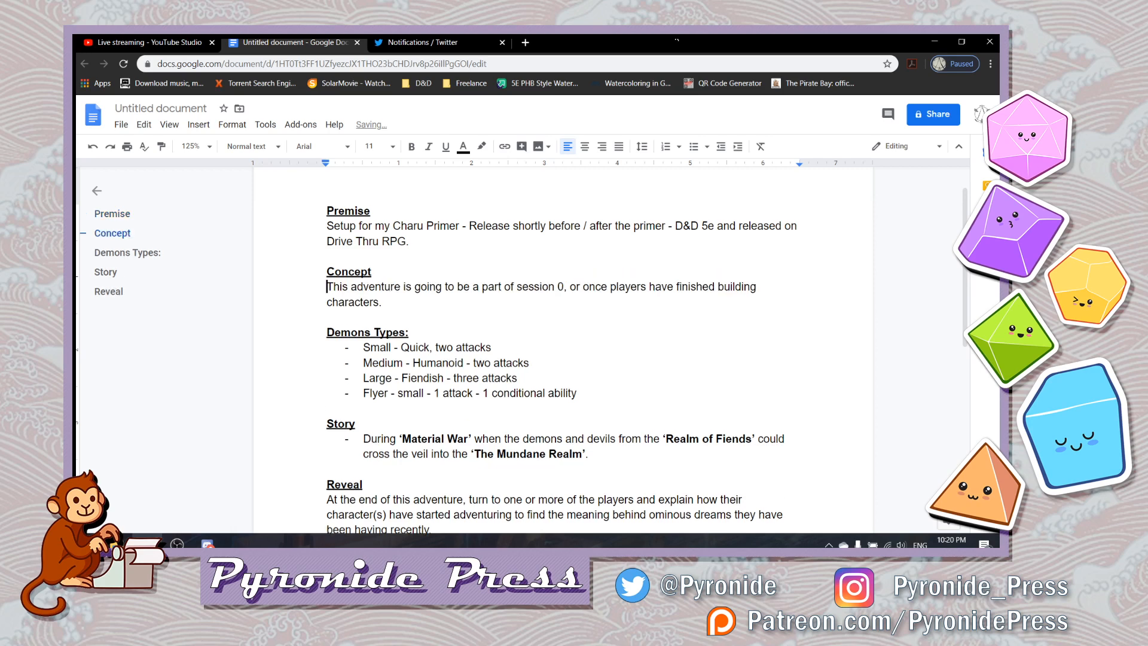
pyautogui.hotkey('ctrl', 'End')
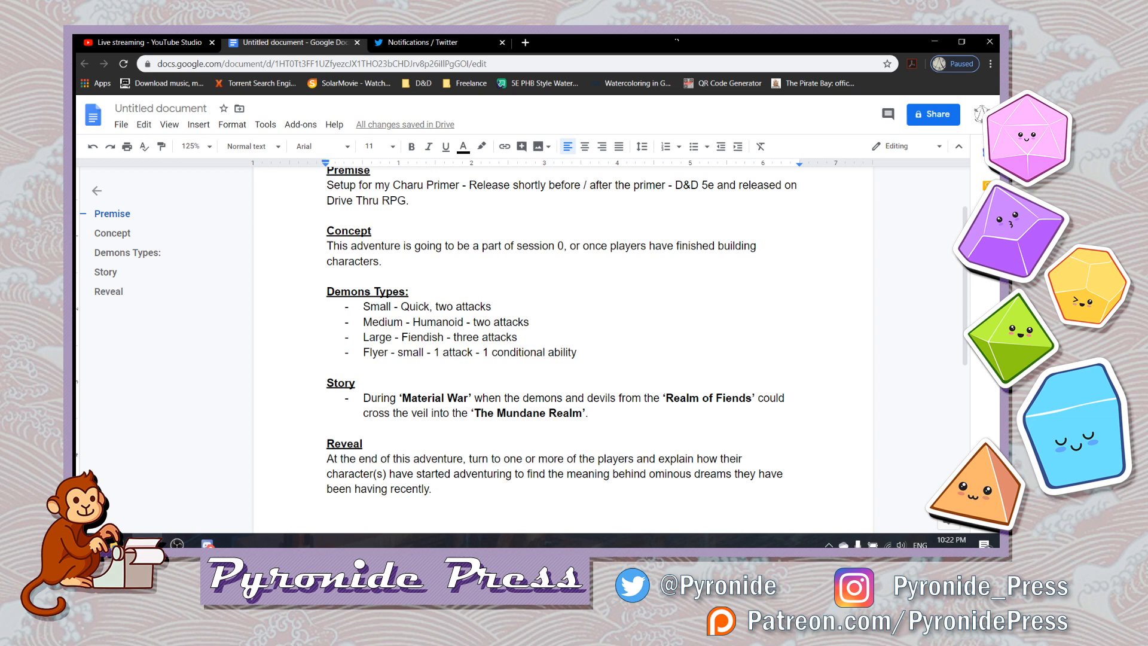
# - Add a second bullet under Story reading "Warfronts make their last stands while the"
pyautogui.press('Home')
pyautogui.press('Up')
pyautogui.press('Up')
pyautogui.press('Up')
pyautogui.press('Up')
pyautogui.press('Left')
pyautogui.press('Return')
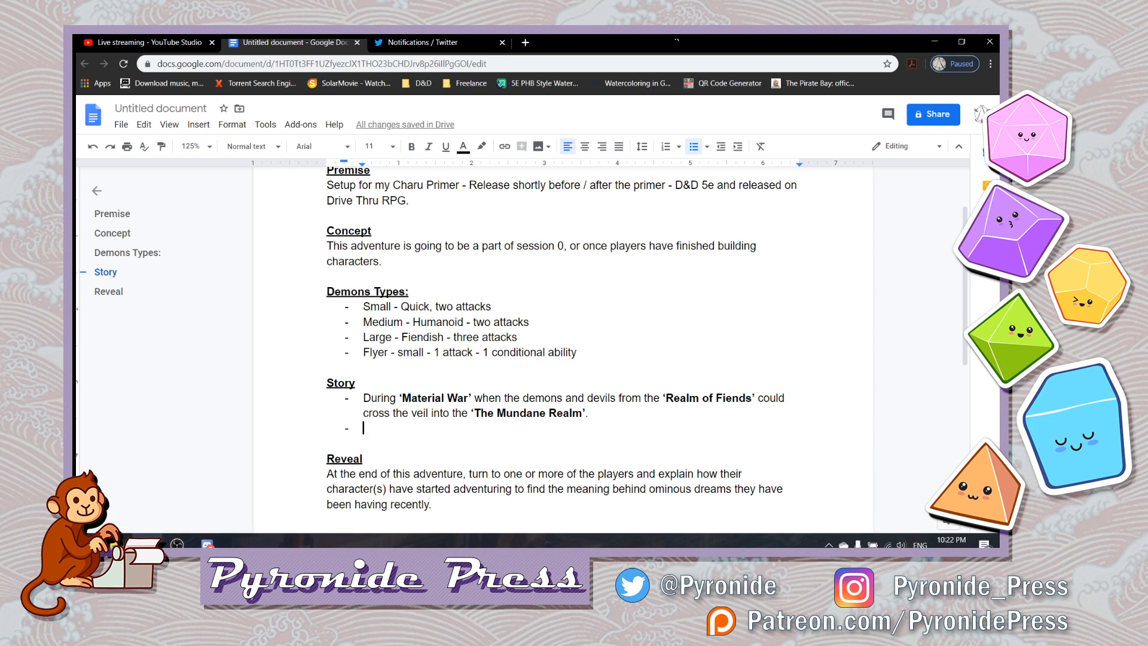
pyautogui.write('Warf')
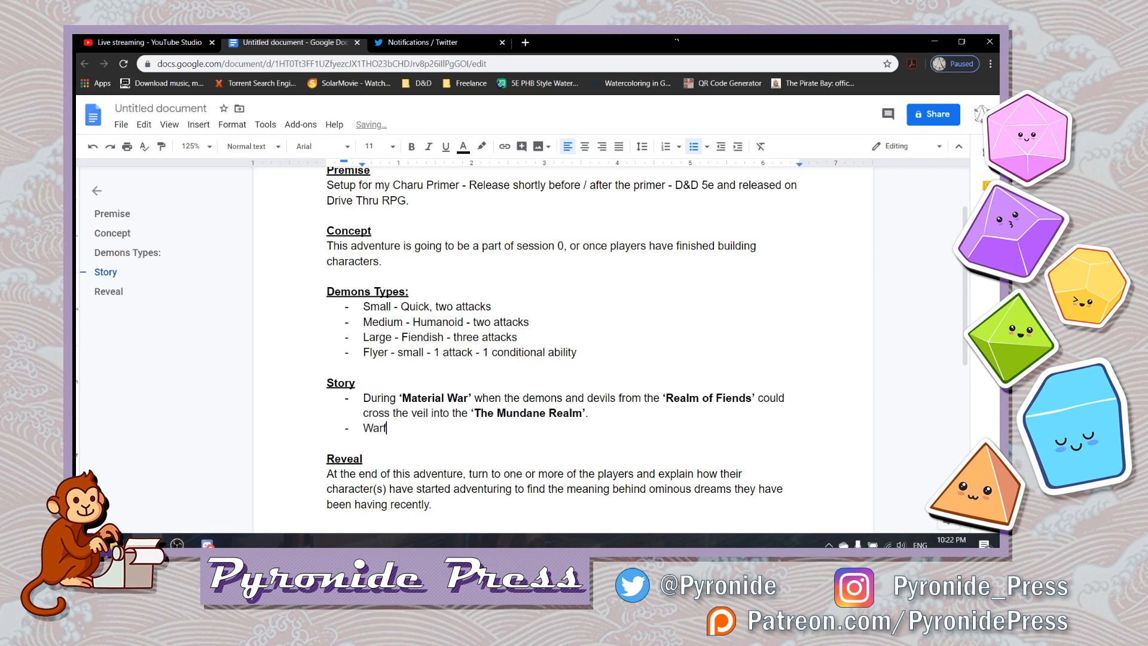
pyautogui.write('ronts')
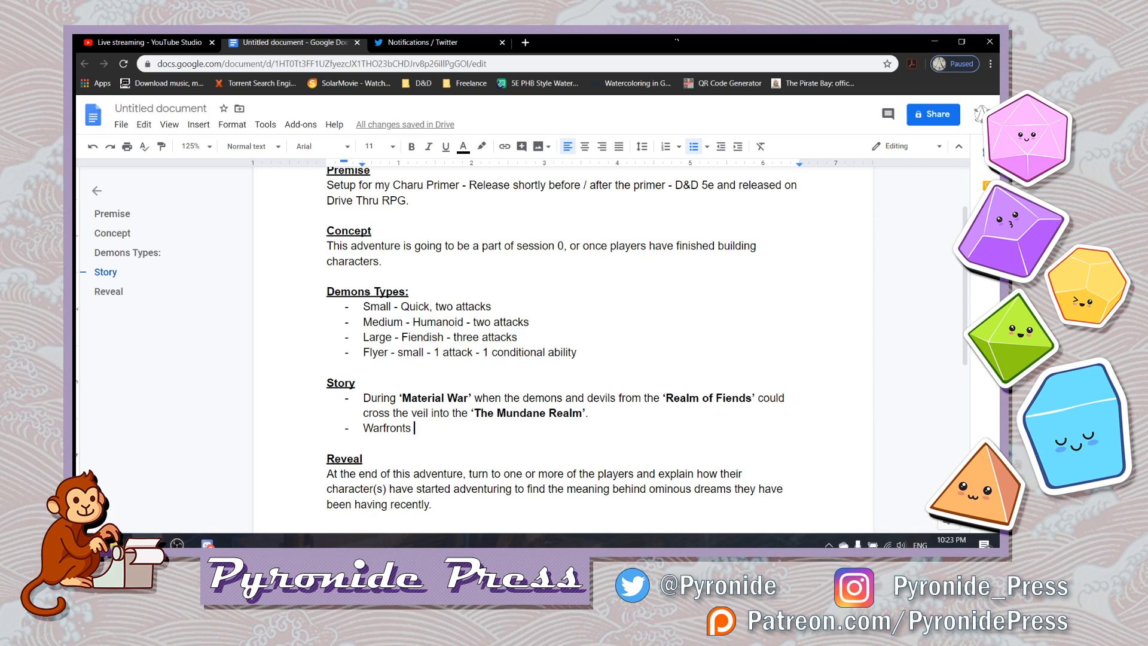
pyautogui.write('o')
pyautogui.press('BackSpace')
pyautogui.write('make their last s')
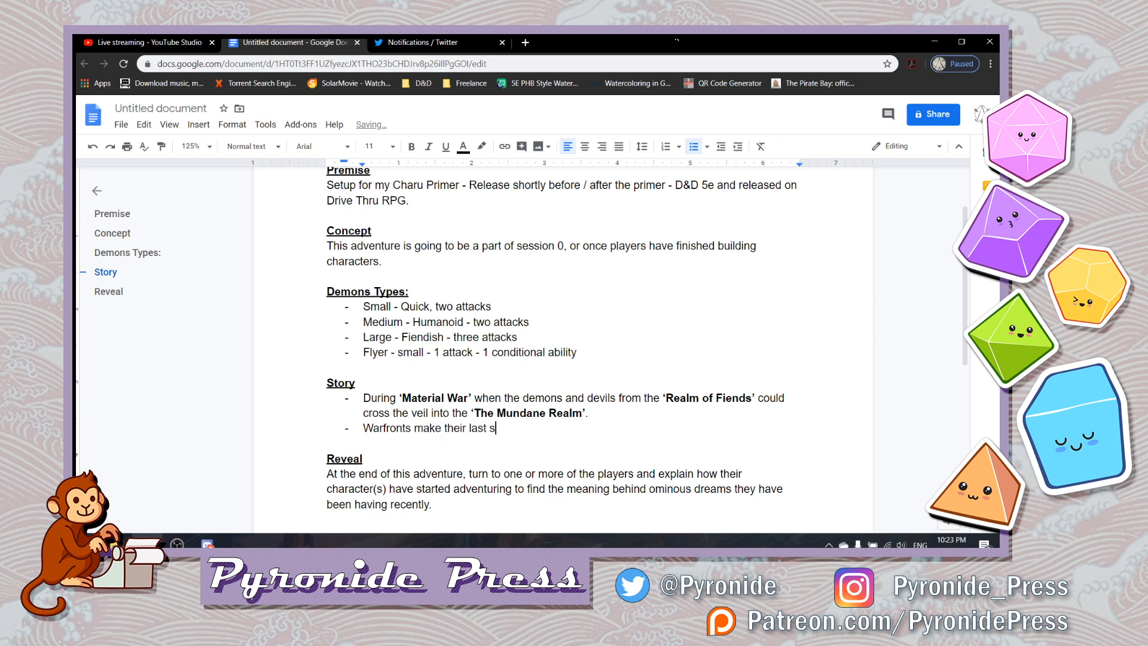
pyautogui.write('tands while the')
# - Continue the Warfronts bullet with 'Legendary Druid' in bold and single quotes, returning to regular weight after it
pyautogui.hotkey('ctrl', 'b')
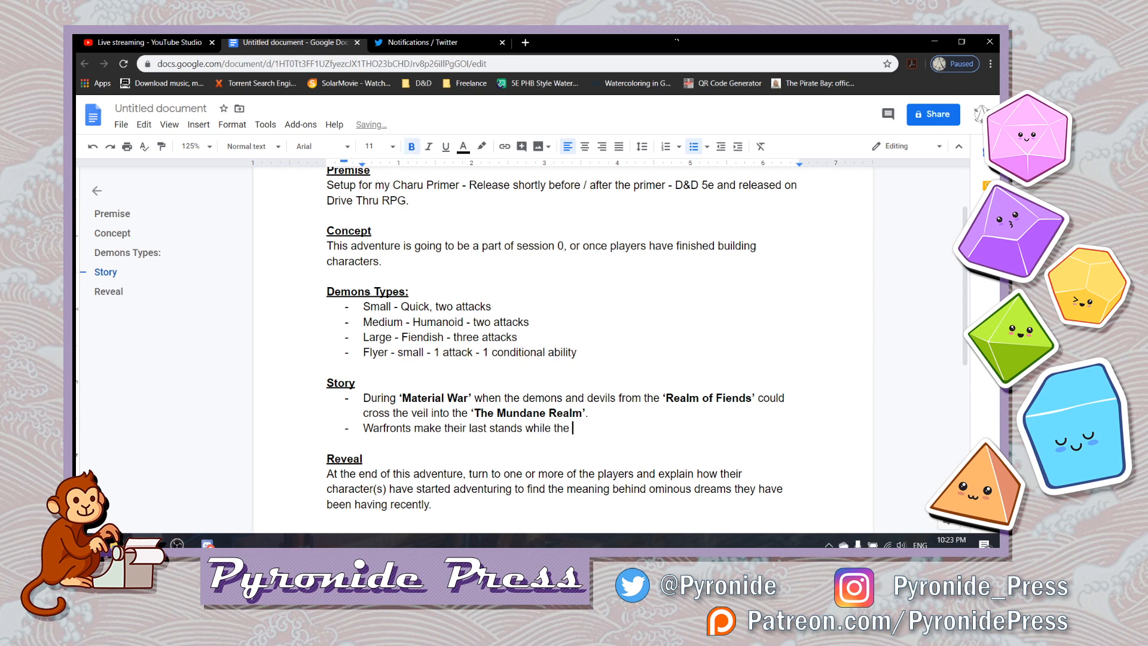
pyautogui.write("'Lege")
pyautogui.write('ndary ')
pyautogui.write('Druid')
pyautogui.write("'")
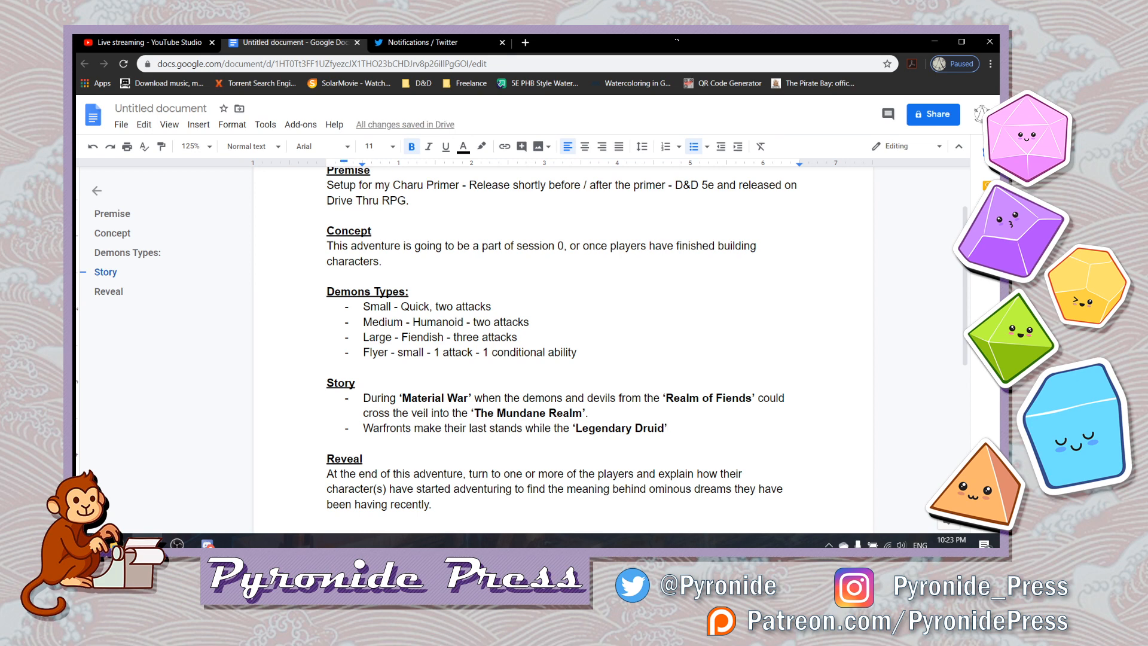
pyautogui.hotkey('ctrl', 'b')
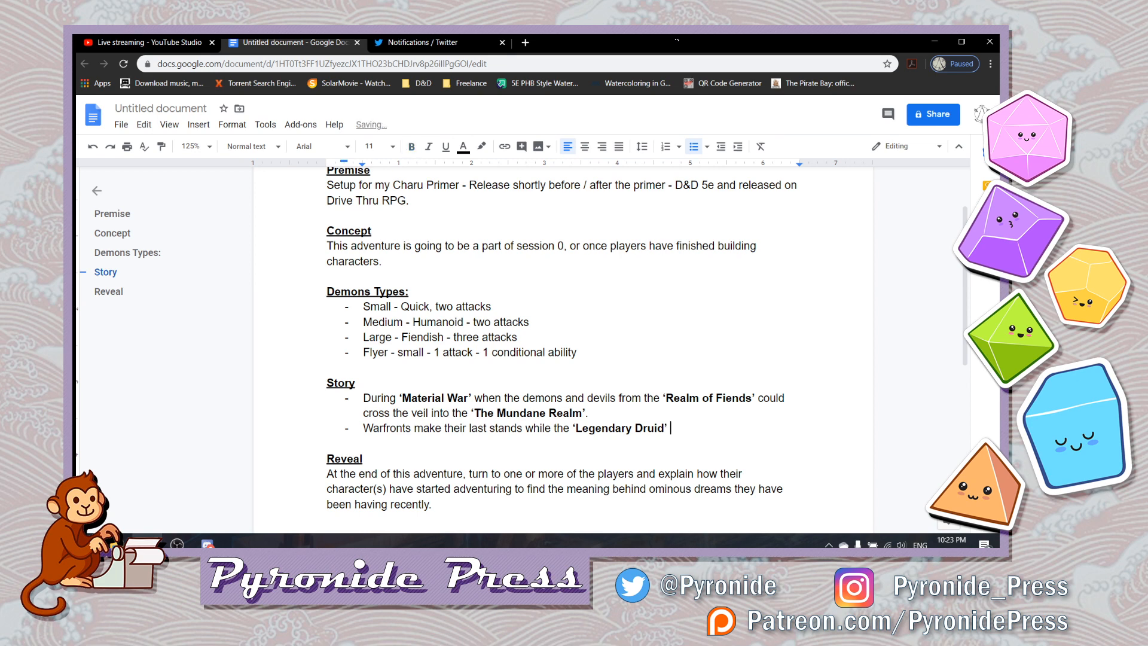
# - Finish the Warfronts bullet with "performs their ritual to close the veil once more."
pyautogui.write('performs their ritual to close the veil ')
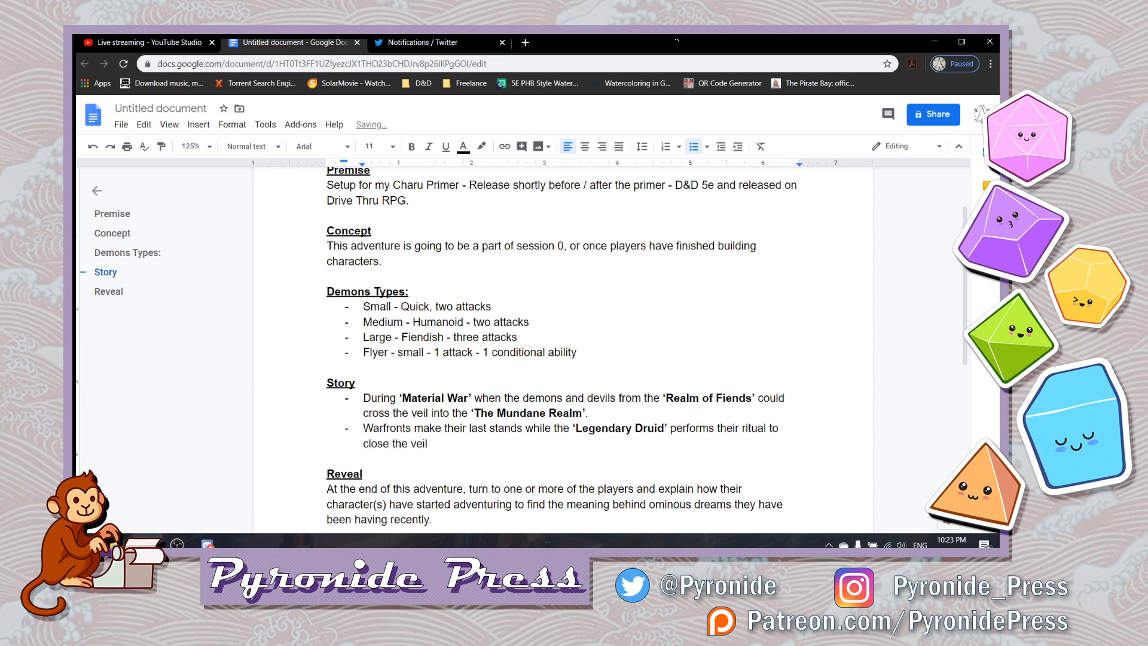
pyautogui.write('once more.')
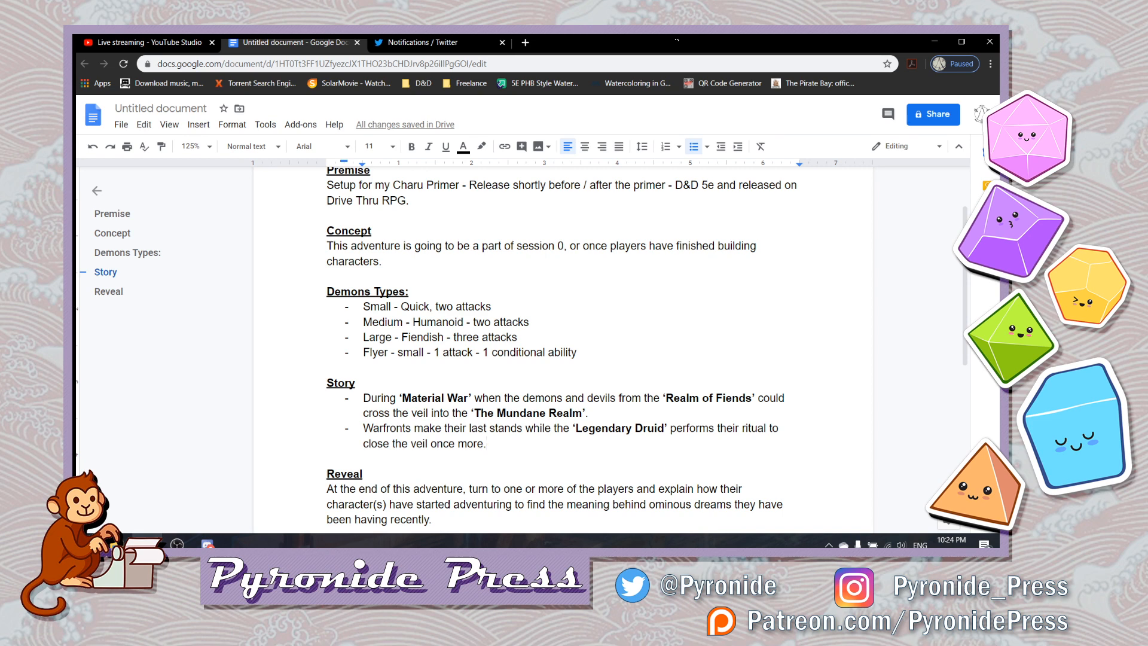
# - Add a third Story bullet reading "The final battle for the 'Material War'", with the quoted name in bold
pyautogui.press('Return')
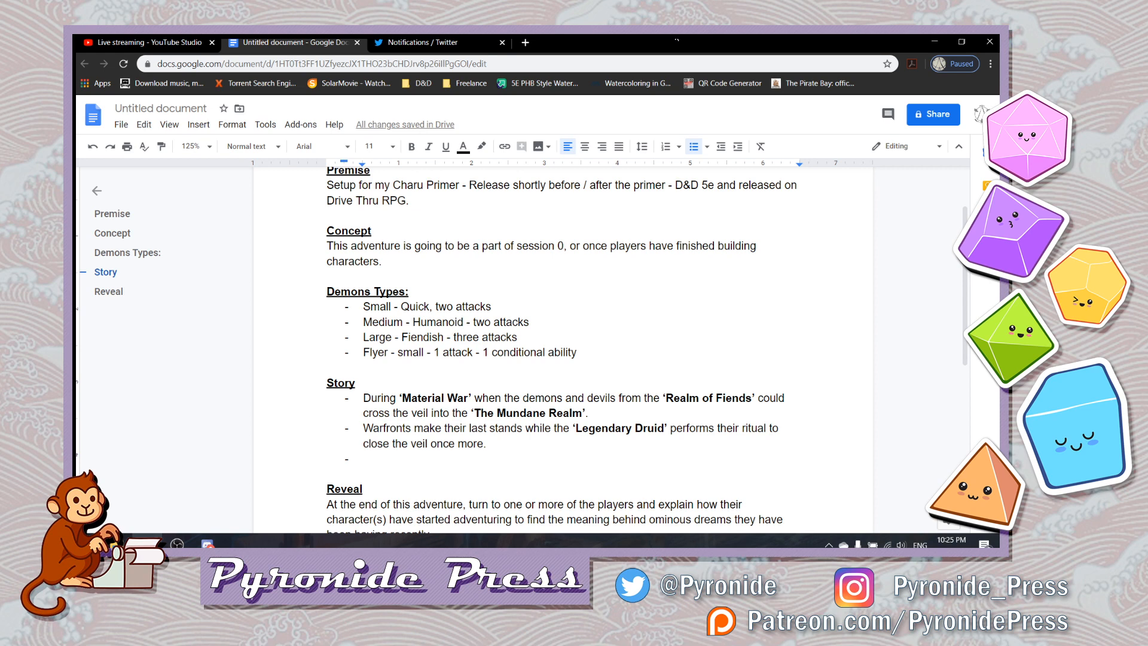
pyautogui.write('The final batt')
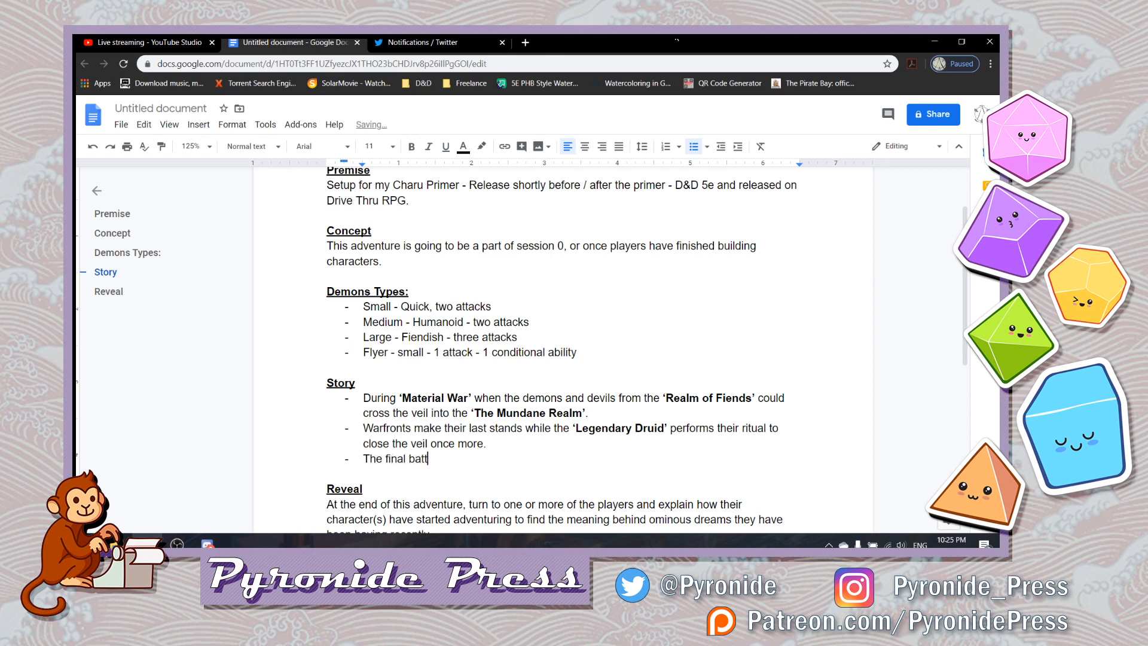
pyautogui.write('le for the ')
pyautogui.write("'")
pyautogui.press('BackSpace')
pyautogui.hotkey('ctrl', 'b')
pyautogui.write("'Material War'")
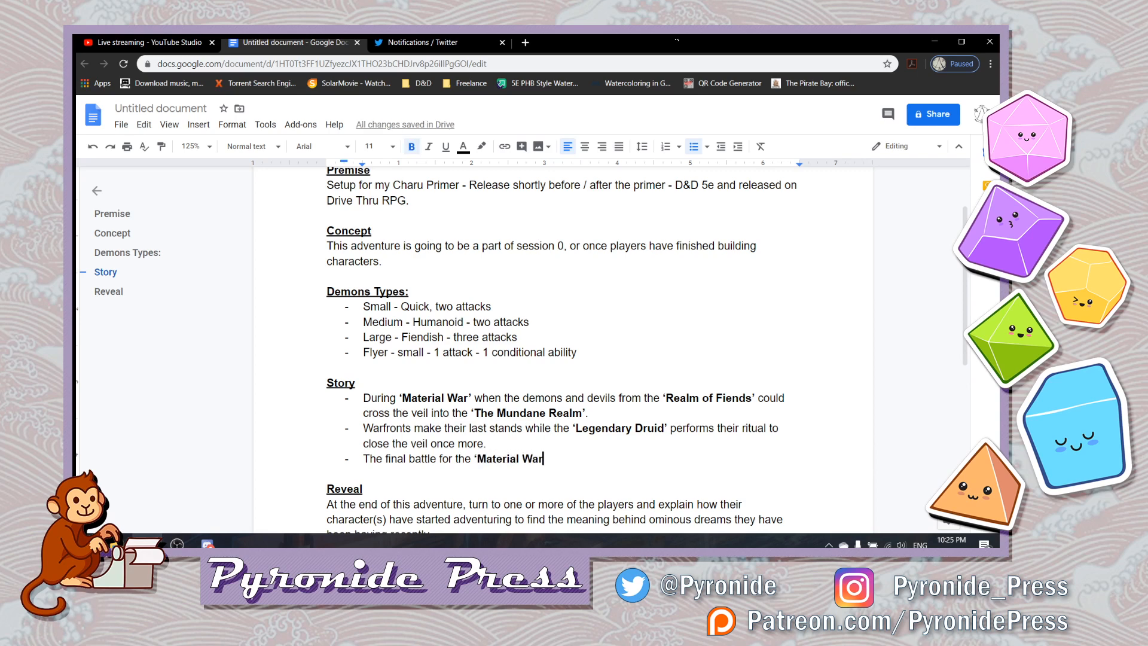
pyautogui.hotkey('ctrl', 'b')
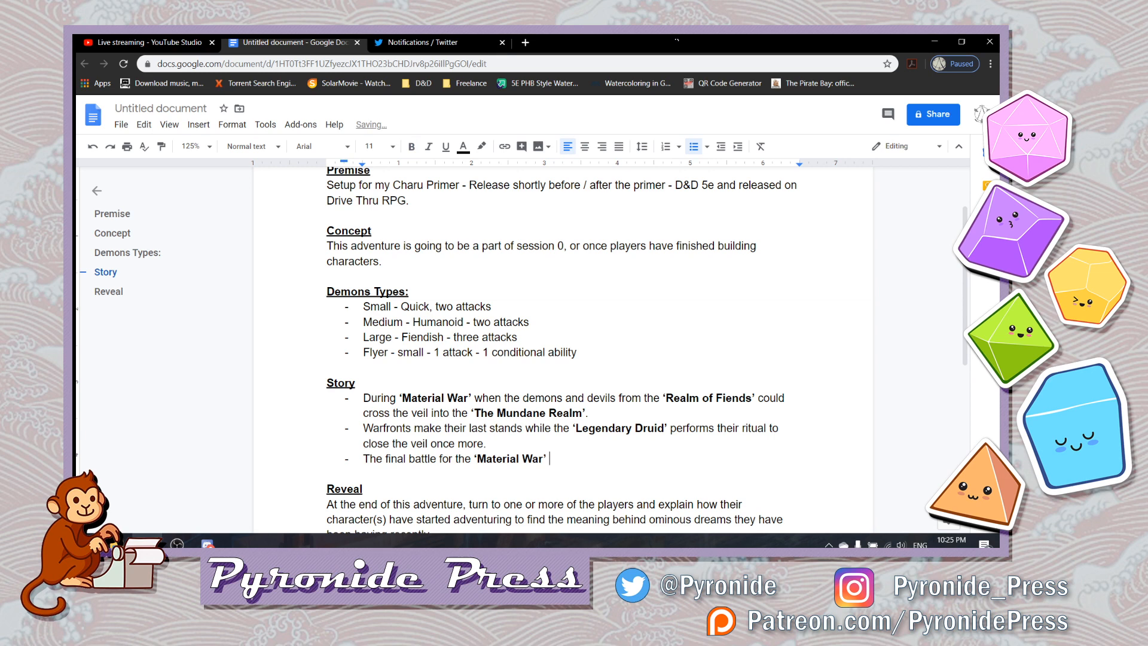
# - Continue the final battle bullet with "is fought in the" in regular weight
pyautogui.write("is fought in the '")
pyautogui.hotkey('ctrl', 'b')
pyautogui.press('BackSpace')
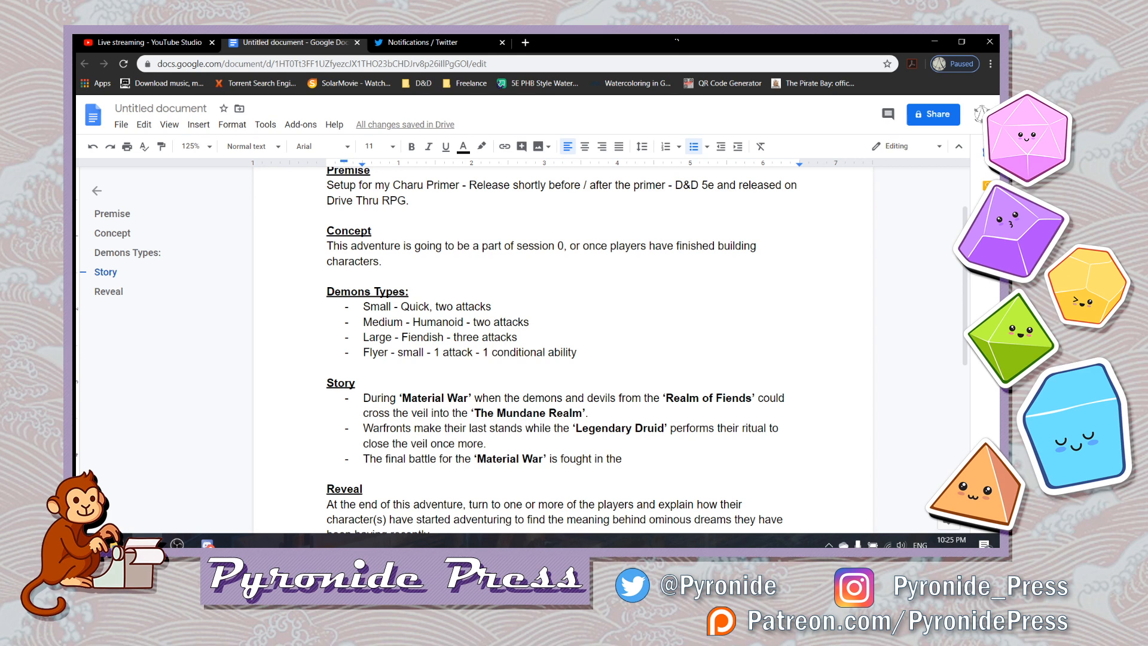
# - Finish the final battle bullet with 'Valley of Blades' in bold and single quotes
pyautogui.hotkey('ctrl', 'b')
pyautogui.write("'Valley")
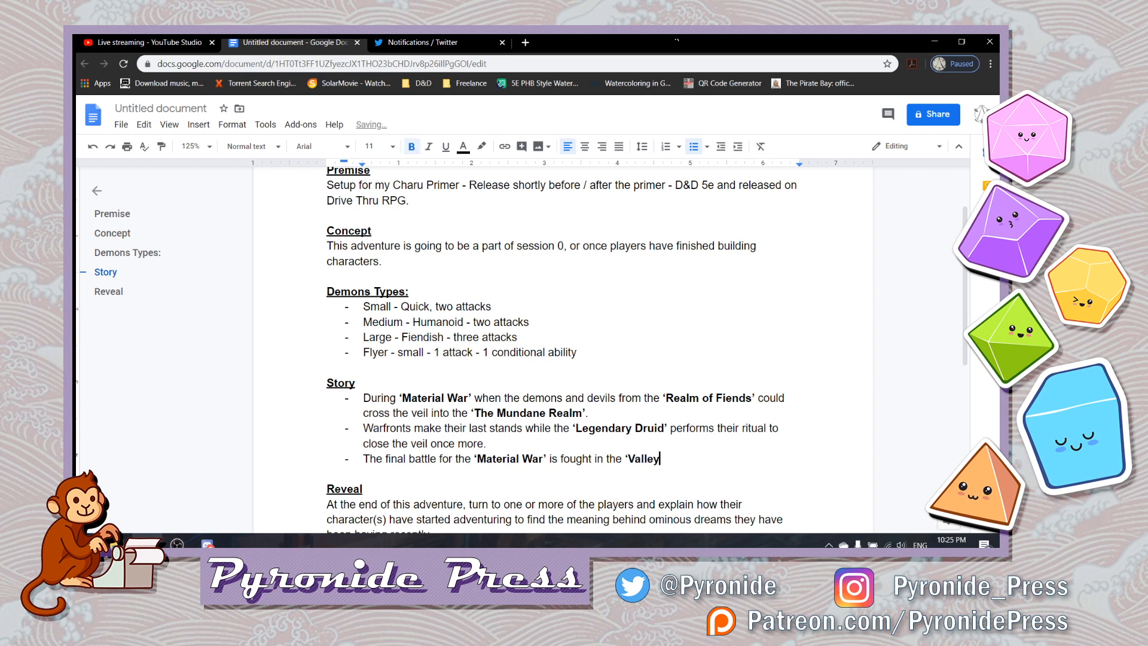
pyautogui.write(' of Blades’')
pyautogui.hotkey('ctrl', 'b')
pyautogui.write("'")
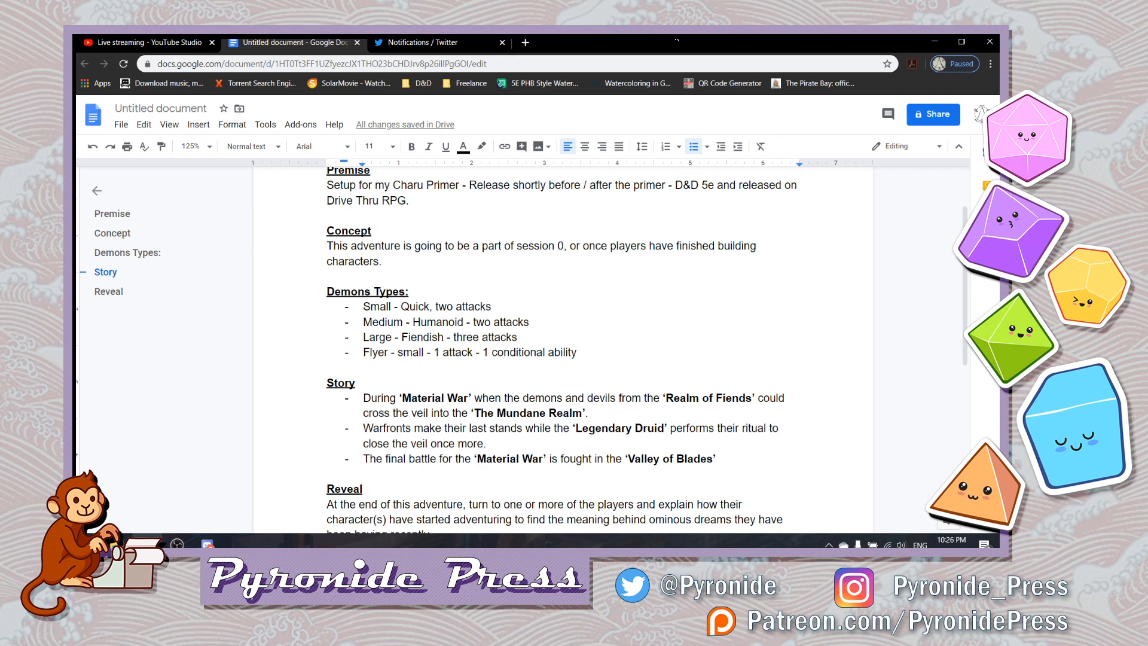
pyautogui.press('BackSpace')
# - Add another bullet at the end of the Story list reading "New ancestries for players"
pyautogui.press('Return')
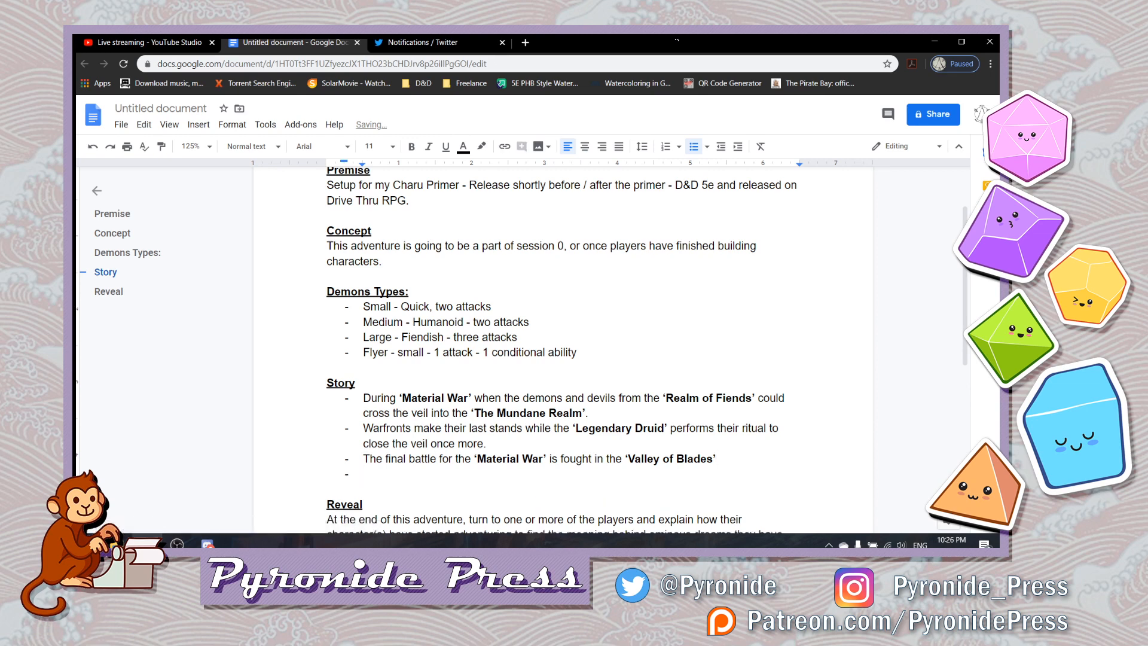
pyautogui.write('New ancestries for ')
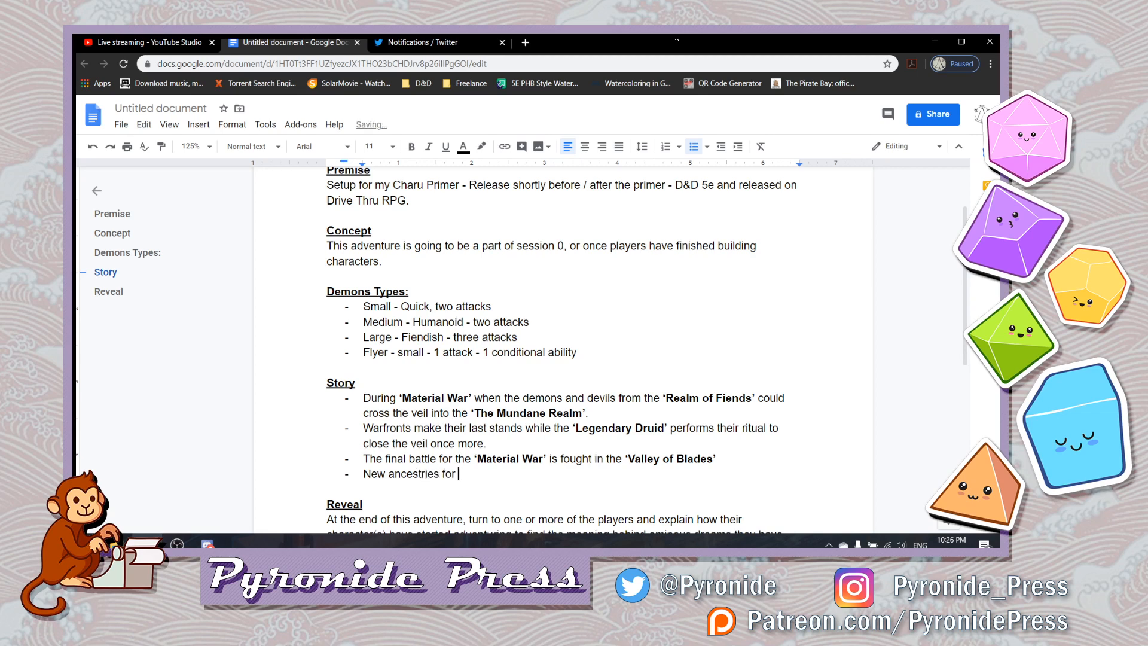
pyautogui.write('players')
# - Take "New ancestries for players" out of the bullet list and set it off from Story with a blank line
pyautogui.press('Left')
pyautogui.press('Left')
pyautogui.press('Left')
pyautogui.press('Left')
pyautogui.press('Left')
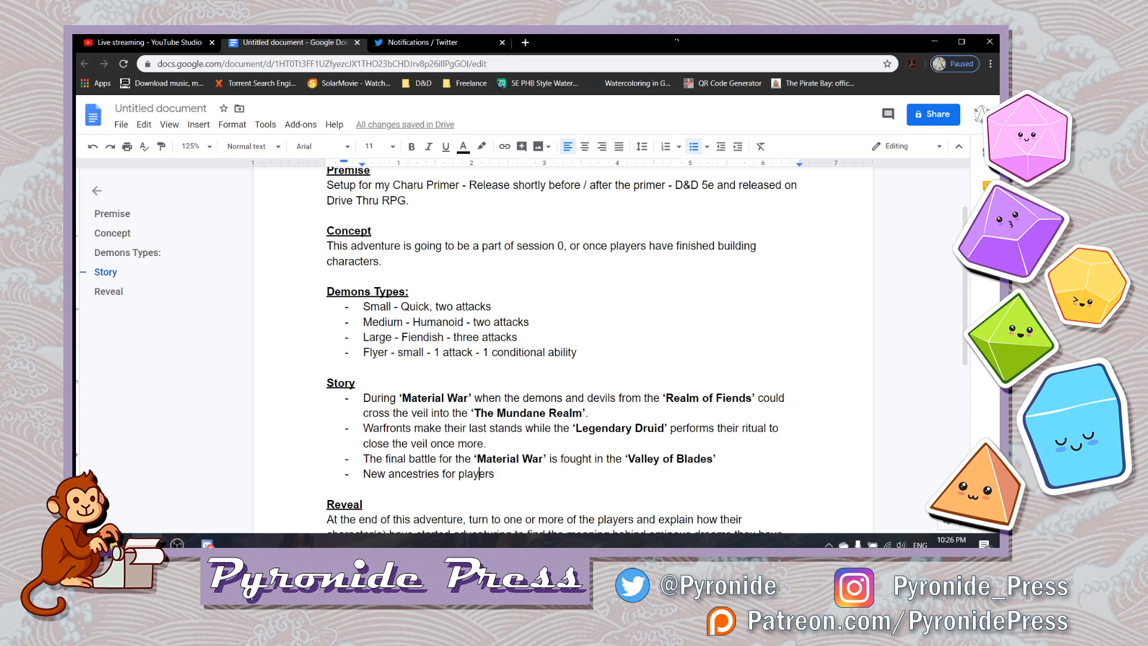
pyautogui.press('Left')
pyautogui.press('Left')
pyautogui.press('Left')
pyautogui.press('Left')
pyautogui.press('Left')
pyautogui.press('Left')
pyautogui.press('Left')
pyautogui.press('Left')
pyautogui.press('Left')
pyautogui.press('Left')
pyautogui.press('Left')
pyautogui.press('Left')
pyautogui.press('Left')
pyautogui.press('Left')
pyautogui.press('Left')
pyautogui.press('Left')
pyautogui.press('Left')
pyautogui.press('Left')
pyautogui.press('Left')
pyautogui.press('Left')
pyautogui.press('BackSpace')
pyautogui.press('BackSpace')
pyautogui.press('Return')
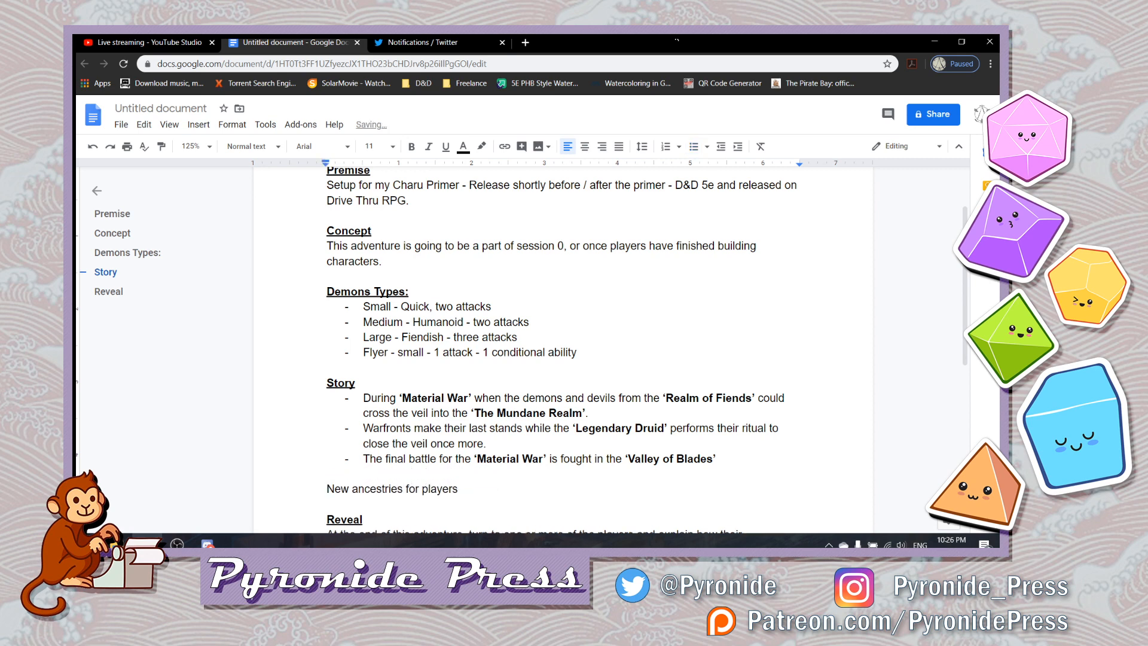
# - Make the "New ancestries for players" line bold and place the cursor at its end
pyautogui.press('Down')
pyautogui.press('Left')
pyautogui.hotkey('shift', 'Home')
pyautogui.hotkey('ctrl', 'b')
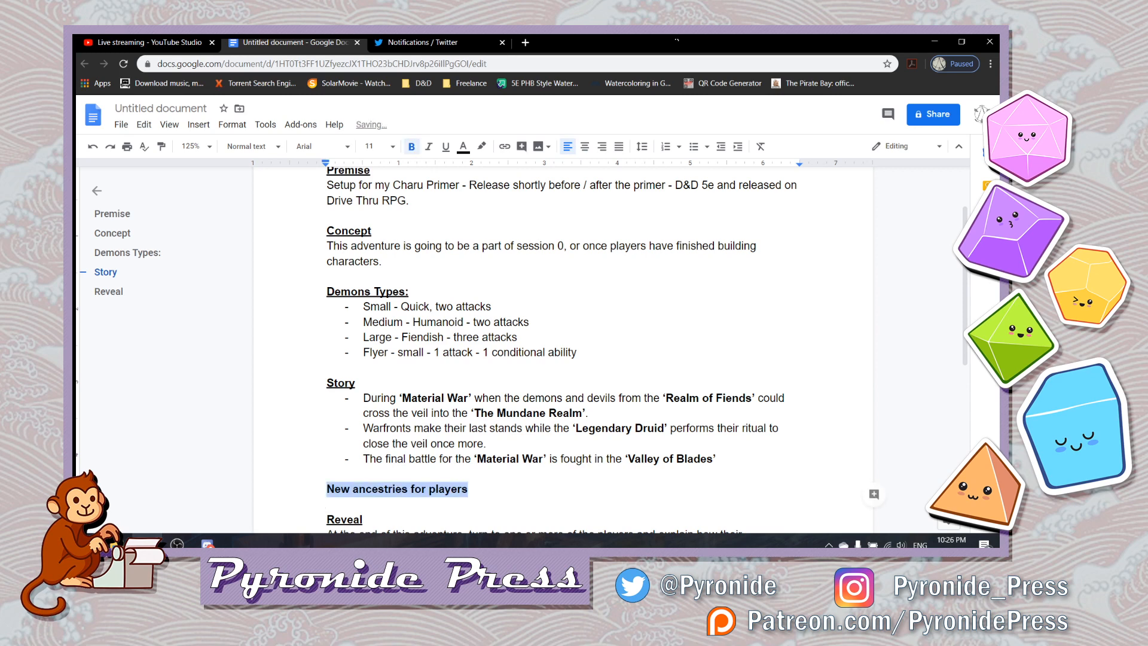
pyautogui.press('Down')
pyautogui.press('Left')
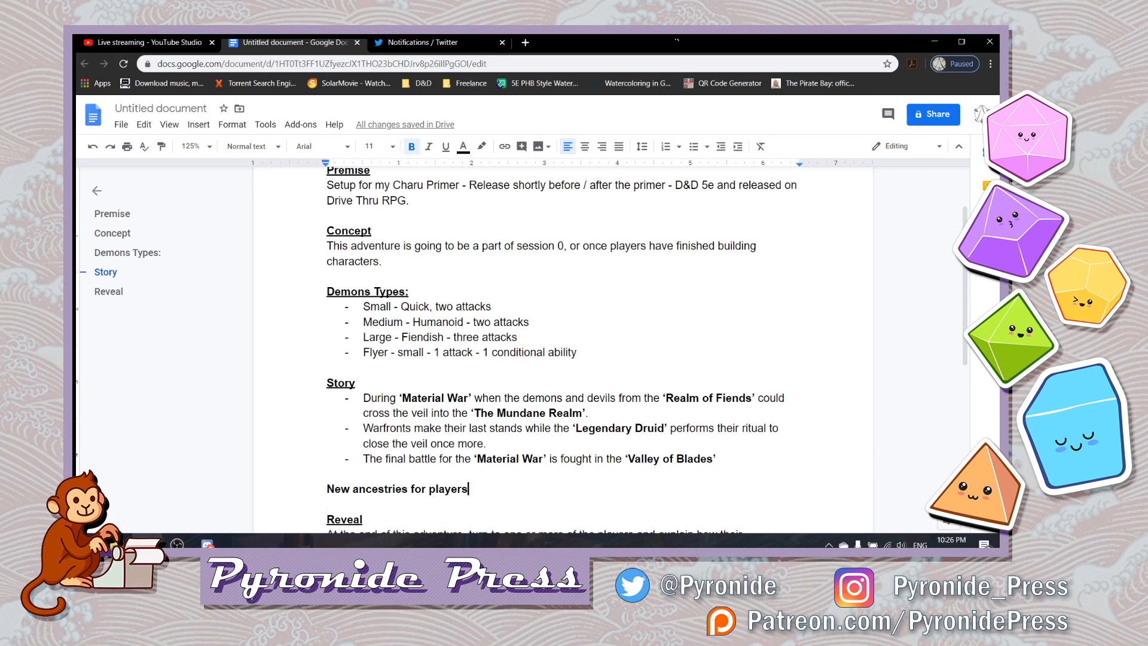
pyautogui.click(666, 184)
pyautogui.moveTo(666, 184); pyautogui.dragTo(539, 186)
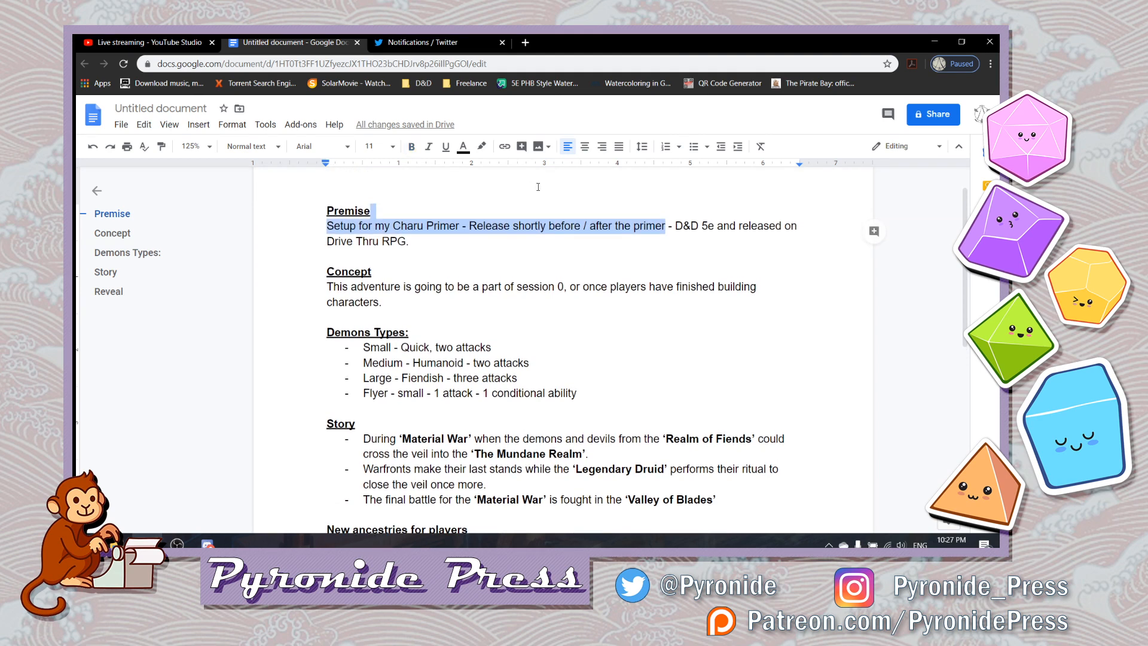
pyautogui.click(431, 219)
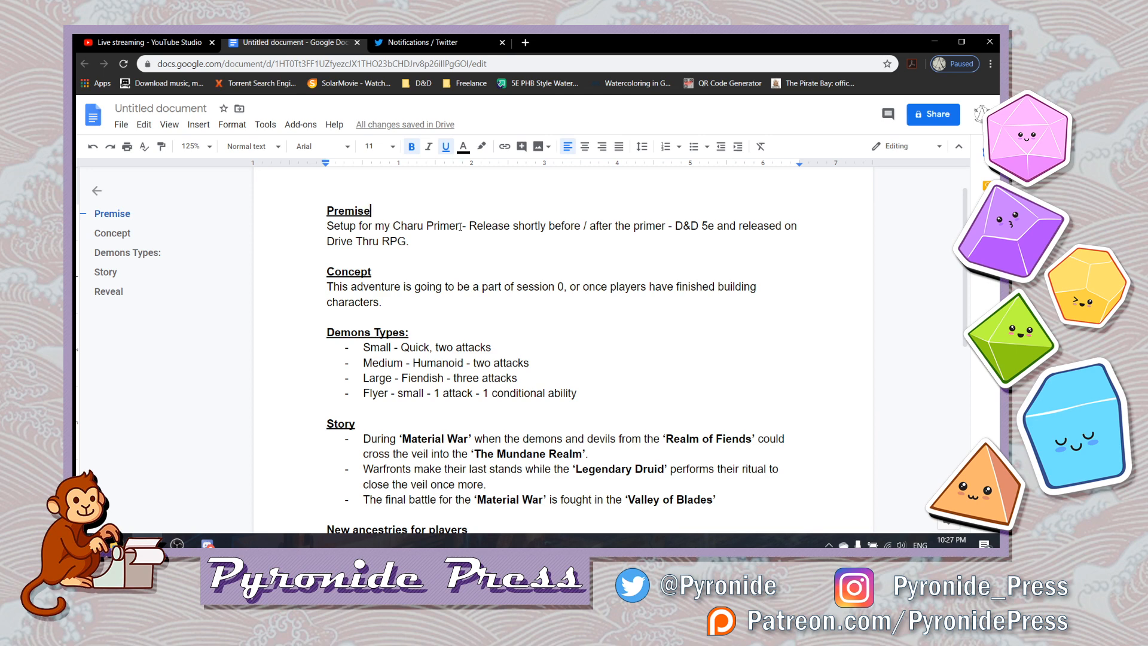
# - Start a new line in regular weight under "New ancestries for players" with "Grimwillows -"
pyautogui.press('Down')
pyautogui.press('Down')
pyautogui.press('Down')
pyautogui.press('Down')
pyautogui.press('Down')
pyautogui.press('Down')
pyautogui.press('Down')
pyautogui.press('Down')
pyautogui.press('Down')
pyautogui.press('Down')
pyautogui.press('Down')
pyautogui.press('Down')
pyautogui.press('Down')
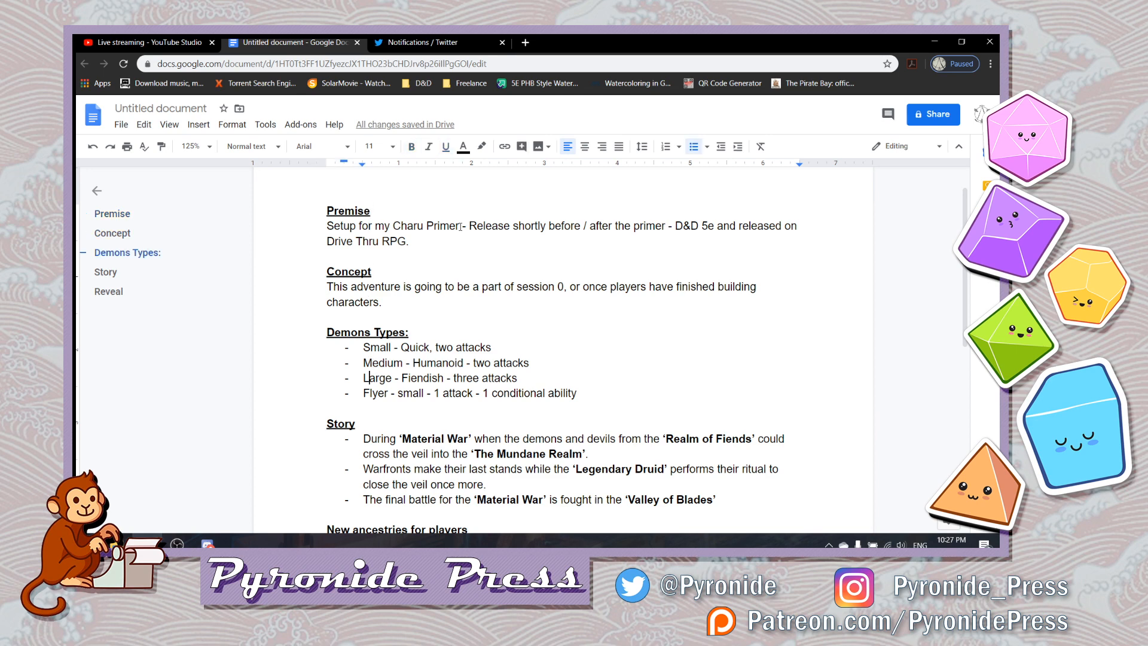
pyautogui.press('Down')
pyautogui.press('Down')
pyautogui.press('Down')
pyautogui.press('Down')
pyautogui.press('Down')
pyautogui.press('Down')
pyautogui.press('Down')
pyautogui.press('Down')
pyautogui.press('Down')
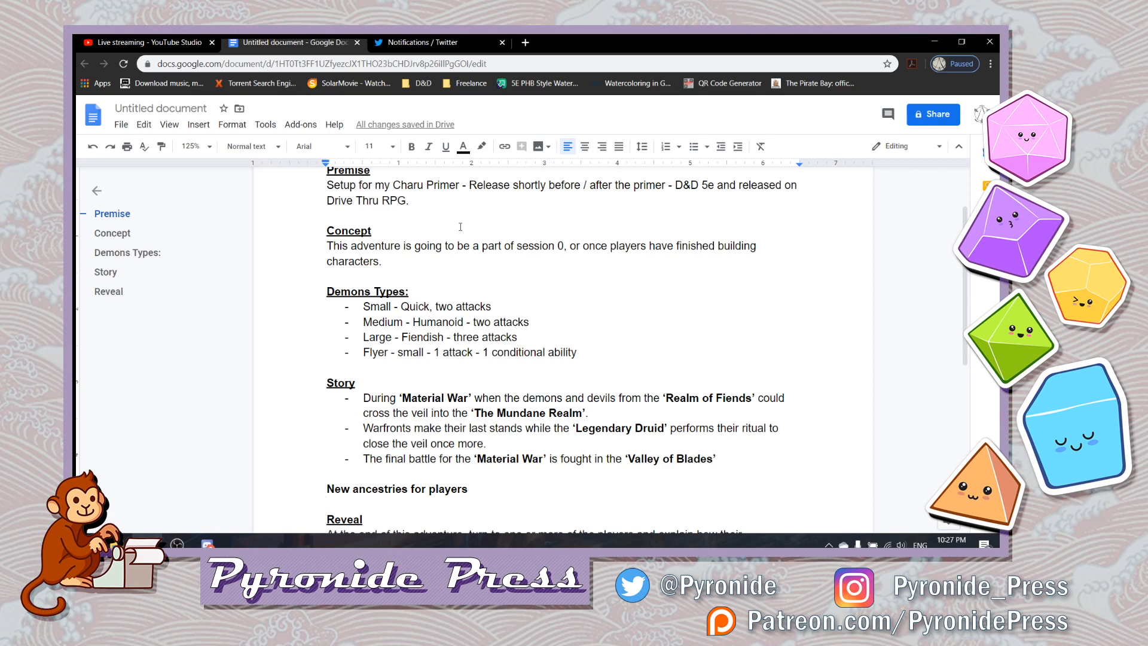
pyautogui.press('Return')
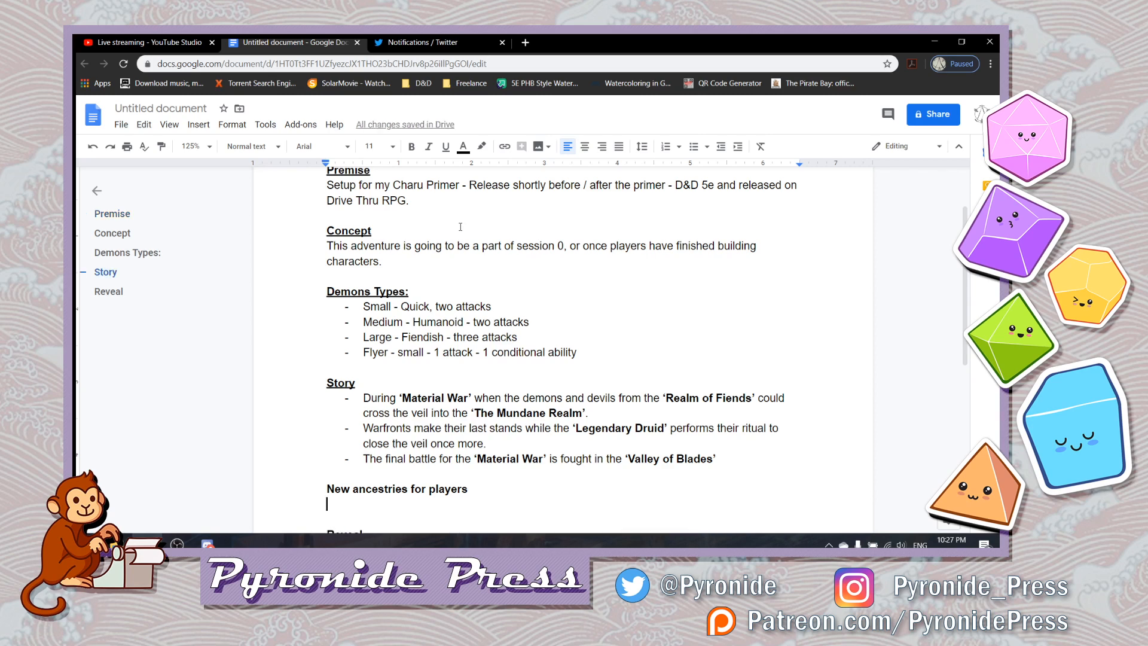
pyautogui.write('G')
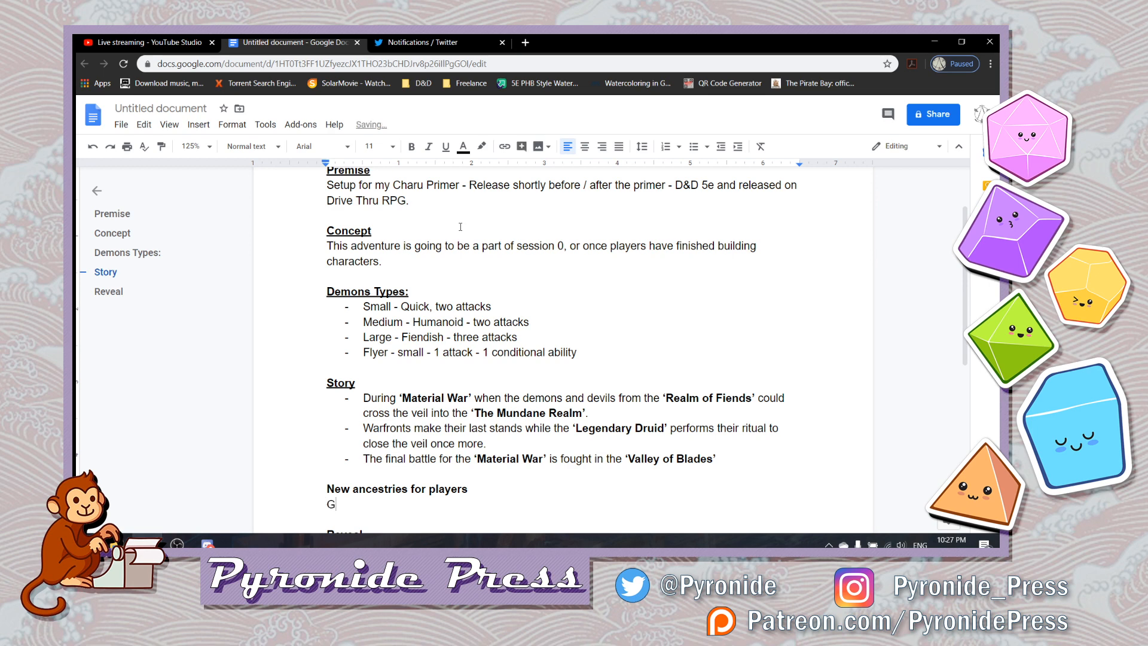
pyautogui.write('rimwillows')
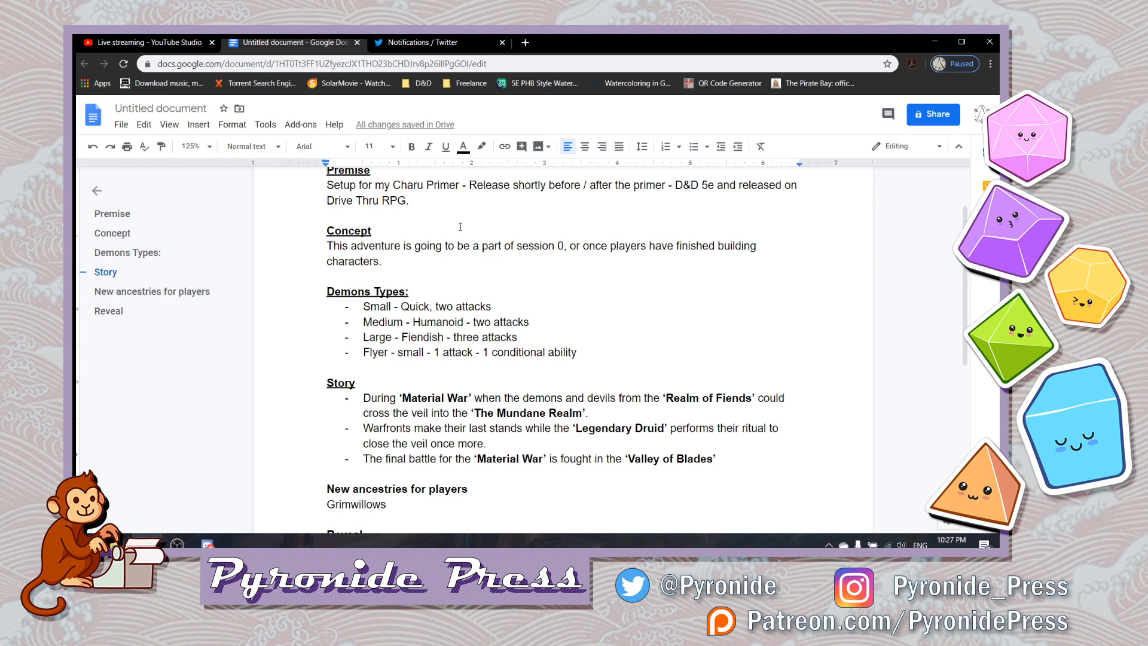
pyautogui.write('- -')
# - Describe the Grimwillows after the dash as "an ancestry of people born of magic and death"
pyautogui.scroll(-1, 461, 227)
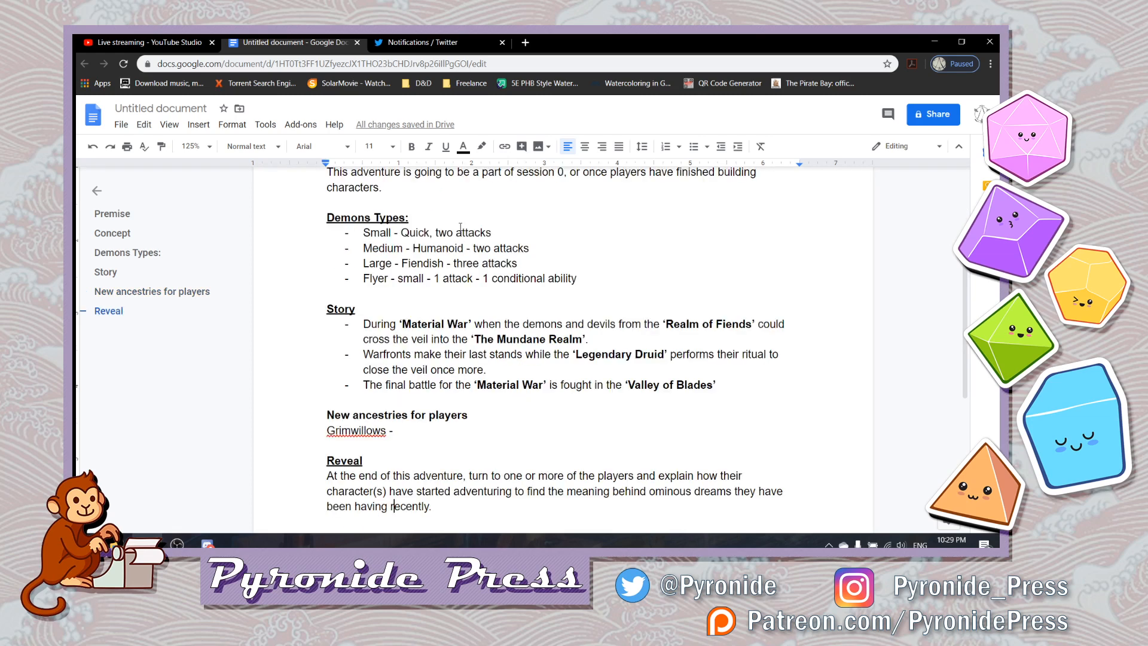
pyautogui.scroll(-1, 460, 226)
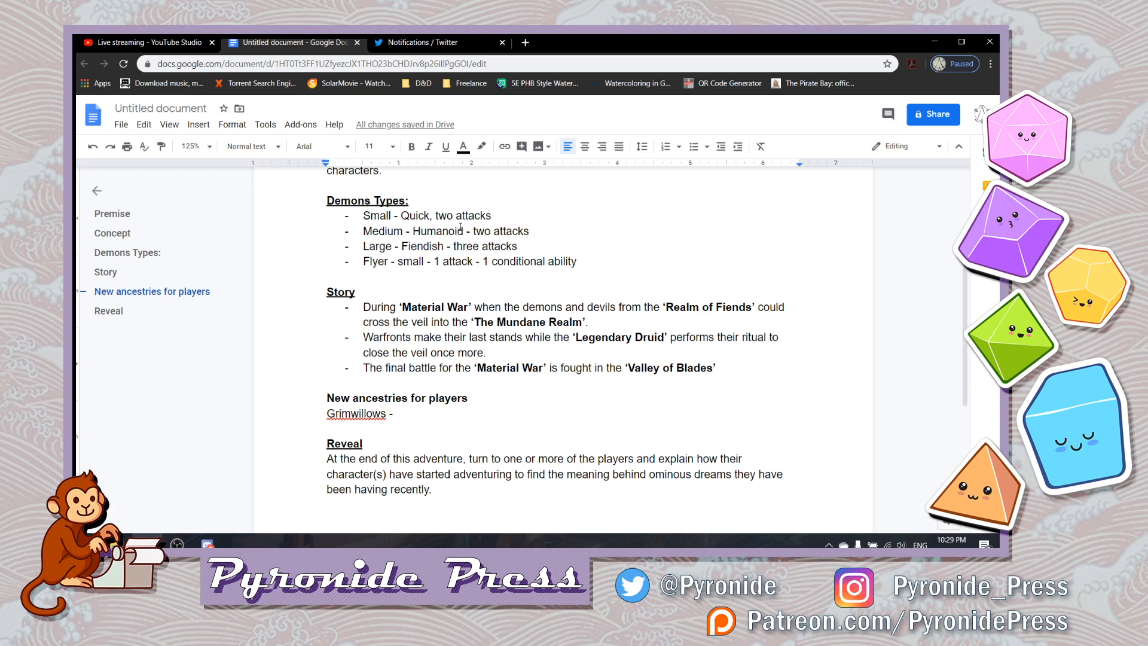
pyautogui.write('an ancestr')
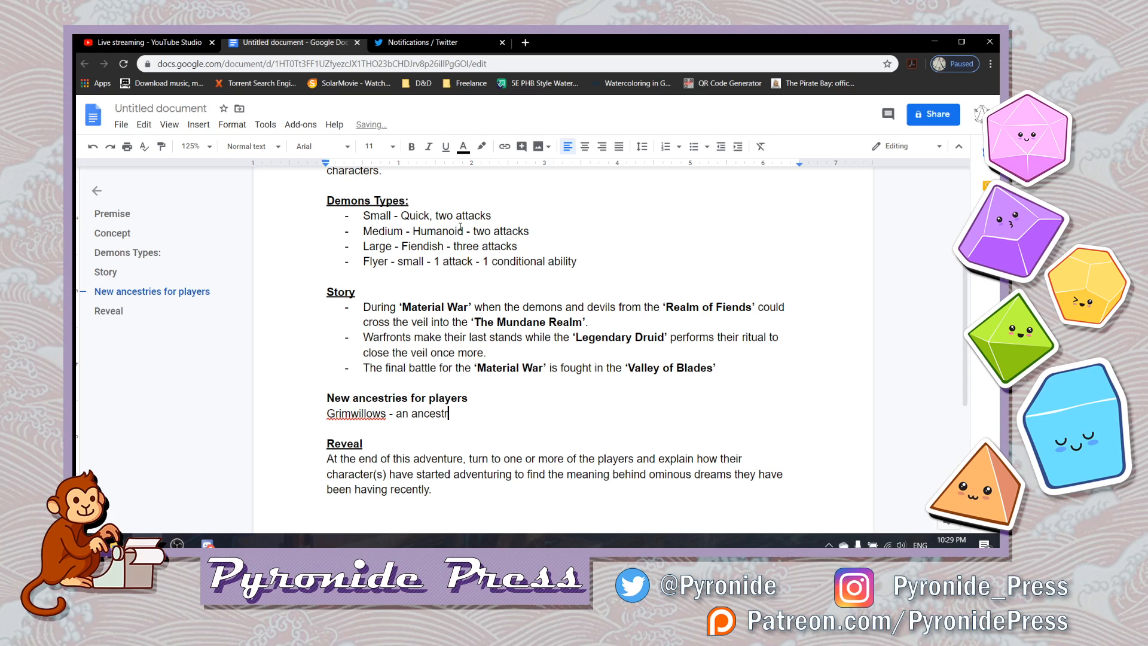
pyautogui.write('y of ')
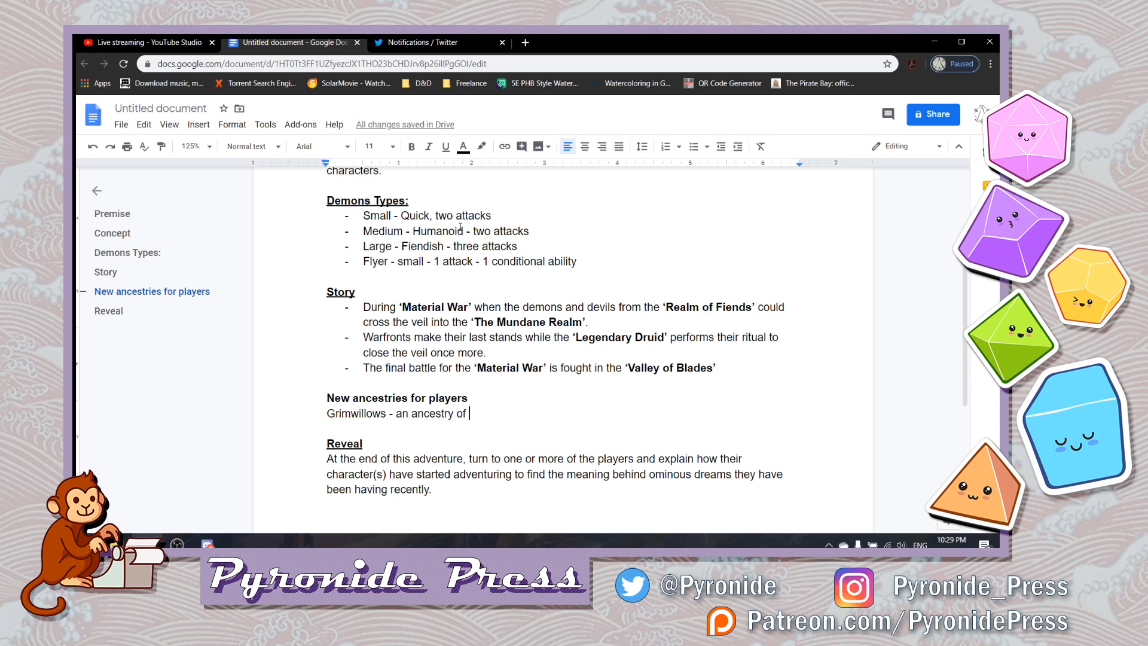
pyautogui.write('people born of magic')
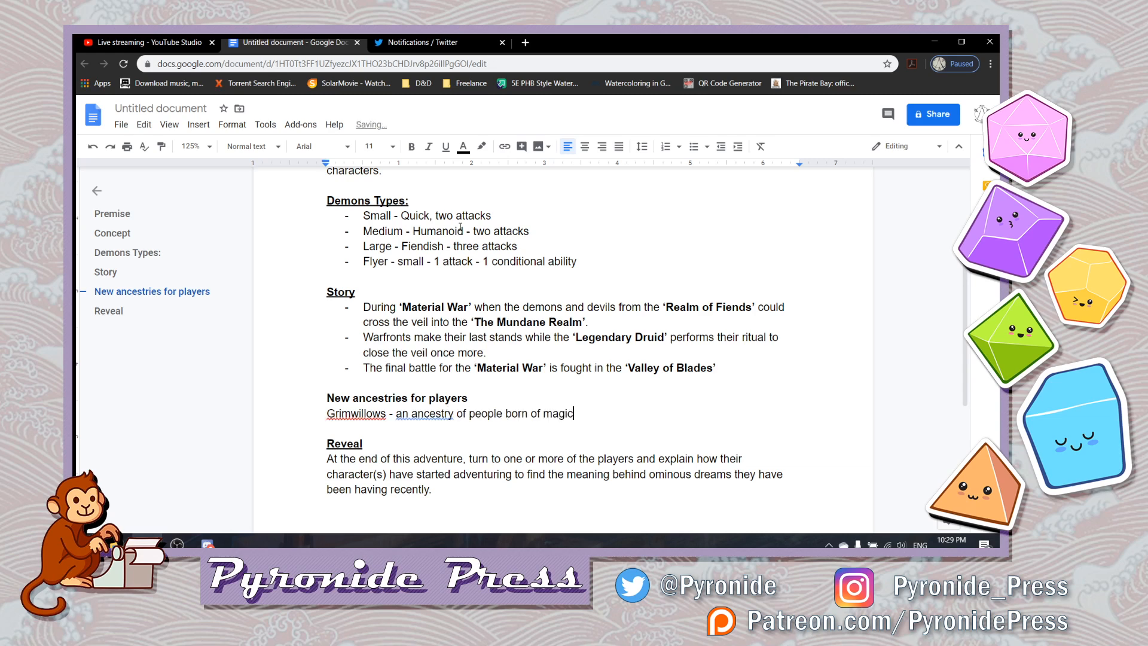
pyautogui.write(' and death')
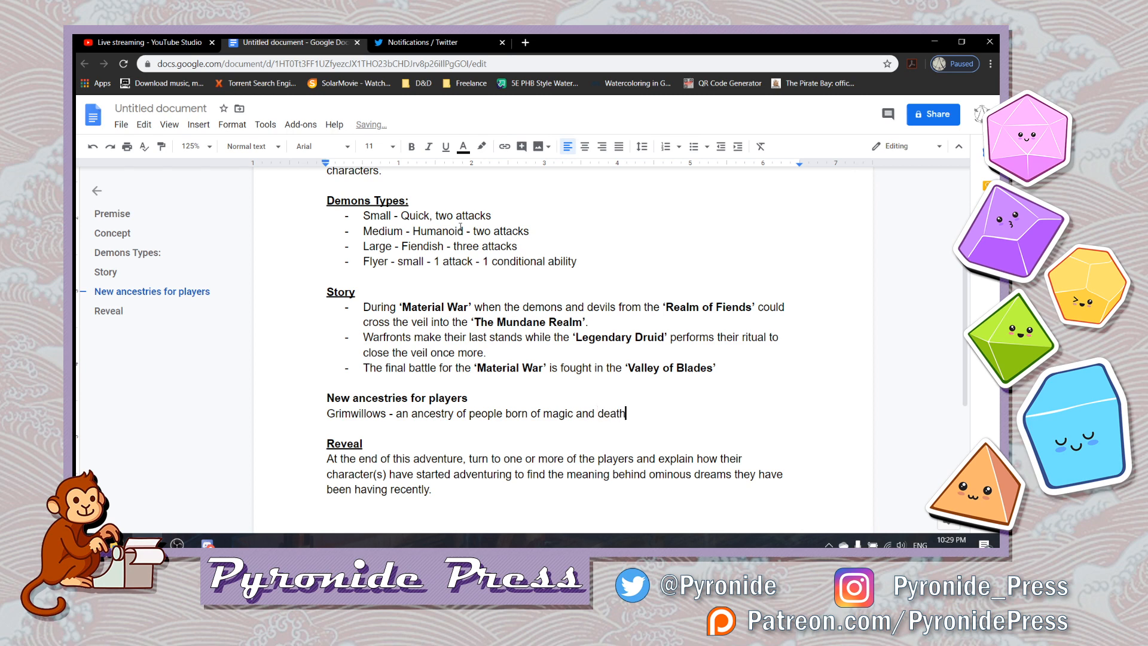
pyautogui.write('. Not undead, but not dead either.')
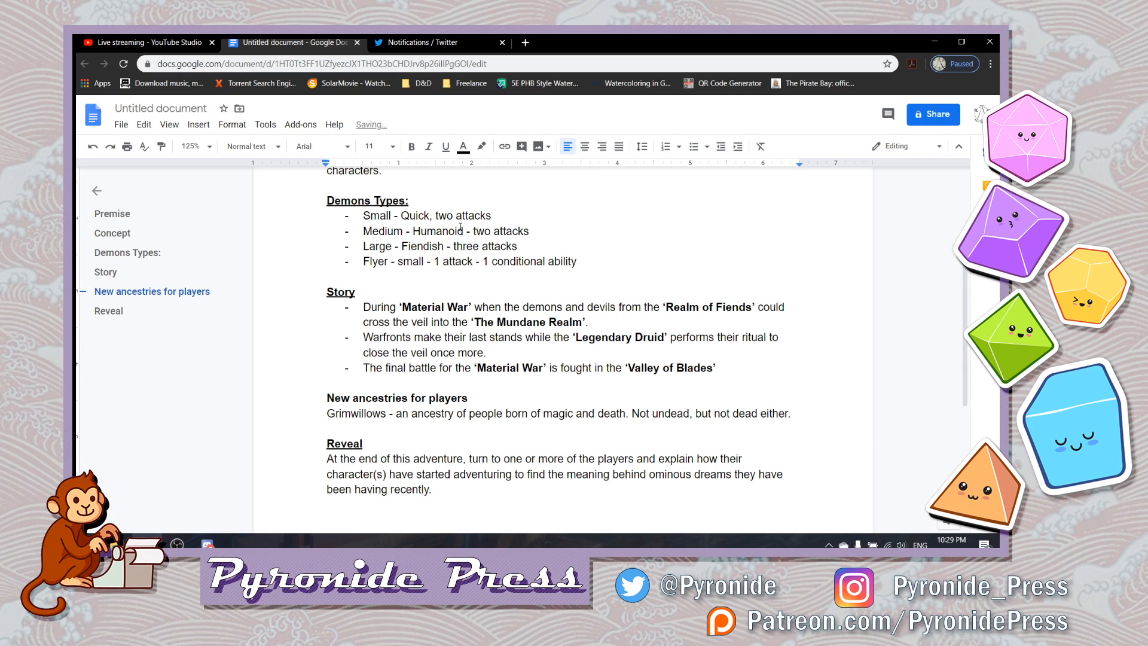
# - Start a new line with "Caught in the the in between", spelling "in between" as two words
pyautogui.press('Return')
pyautogui.write('Caught in teh')
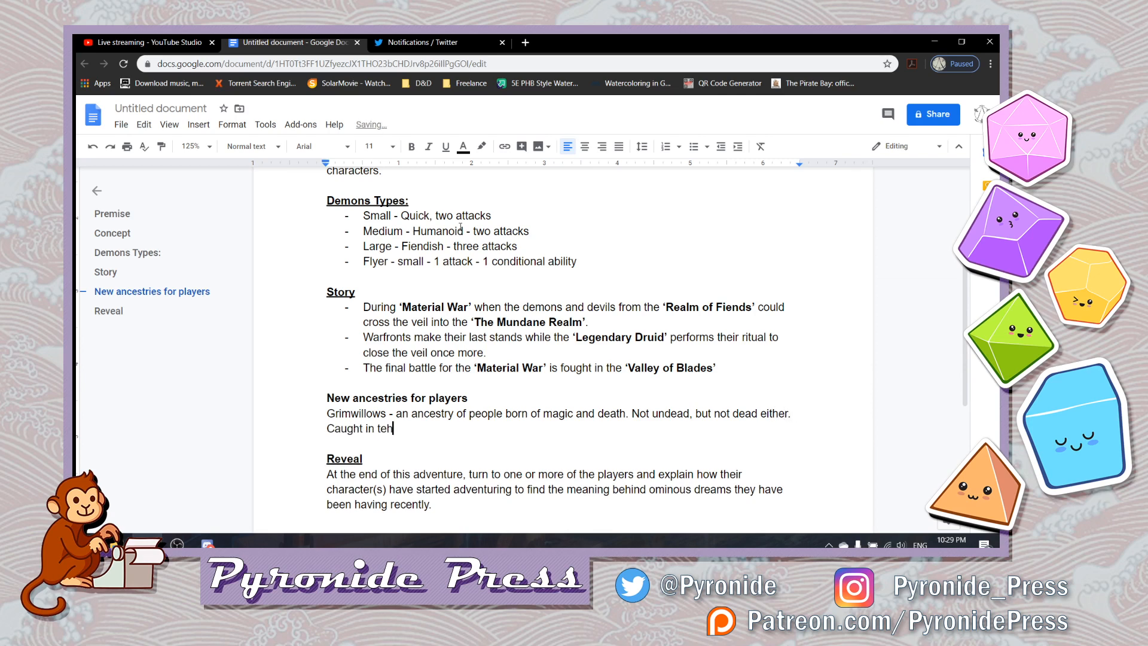
pyautogui.press('BackSpace')
pyautogui.press('BackSpace')
pyautogui.write('he the inbetween')
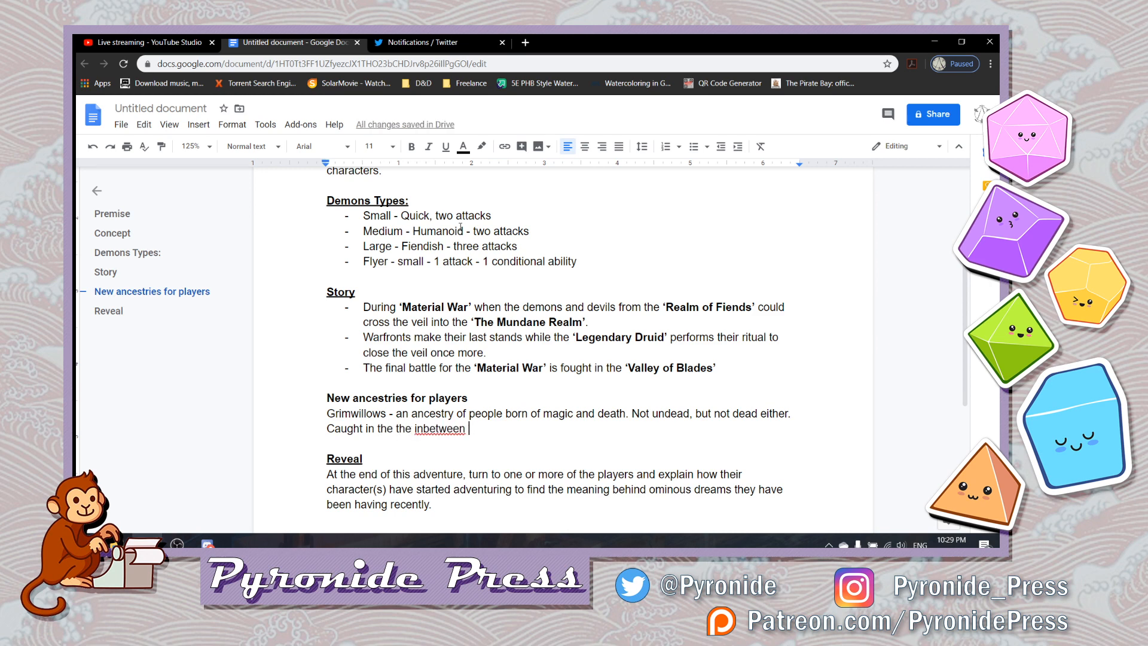
pyautogui.press('Left')
pyautogui.press('Left')
pyautogui.press('Left')
pyautogui.press('Left')
pyautogui.press('Left')
pyautogui.press('Left')
pyautogui.press('Left')
pyautogui.press('Left')
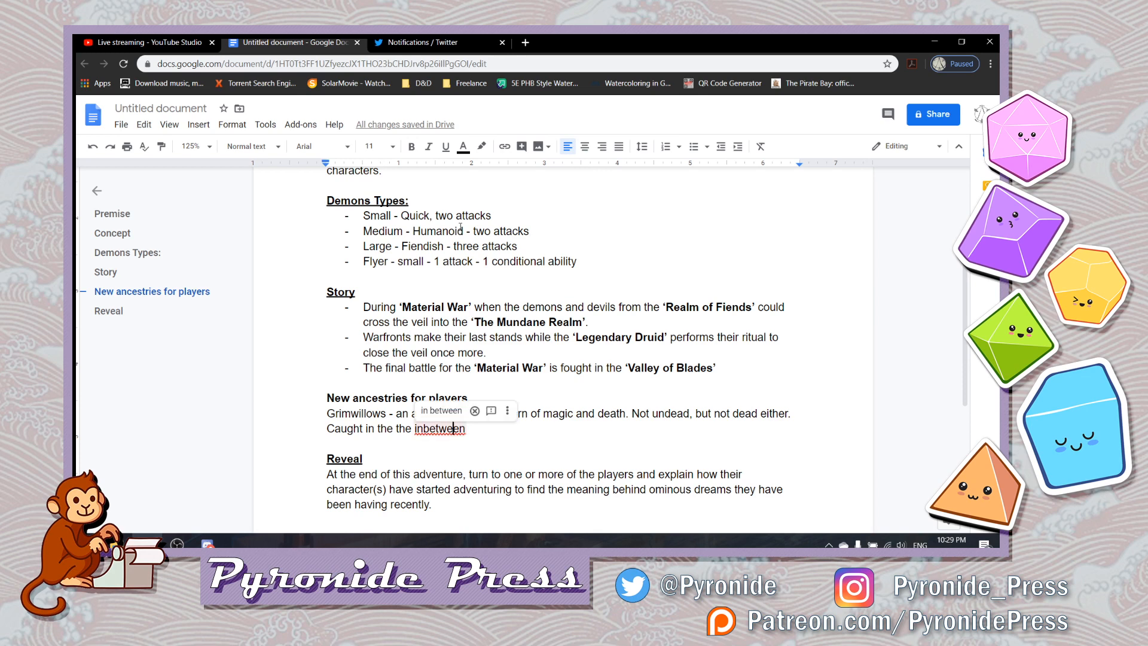
pyautogui.press('End')
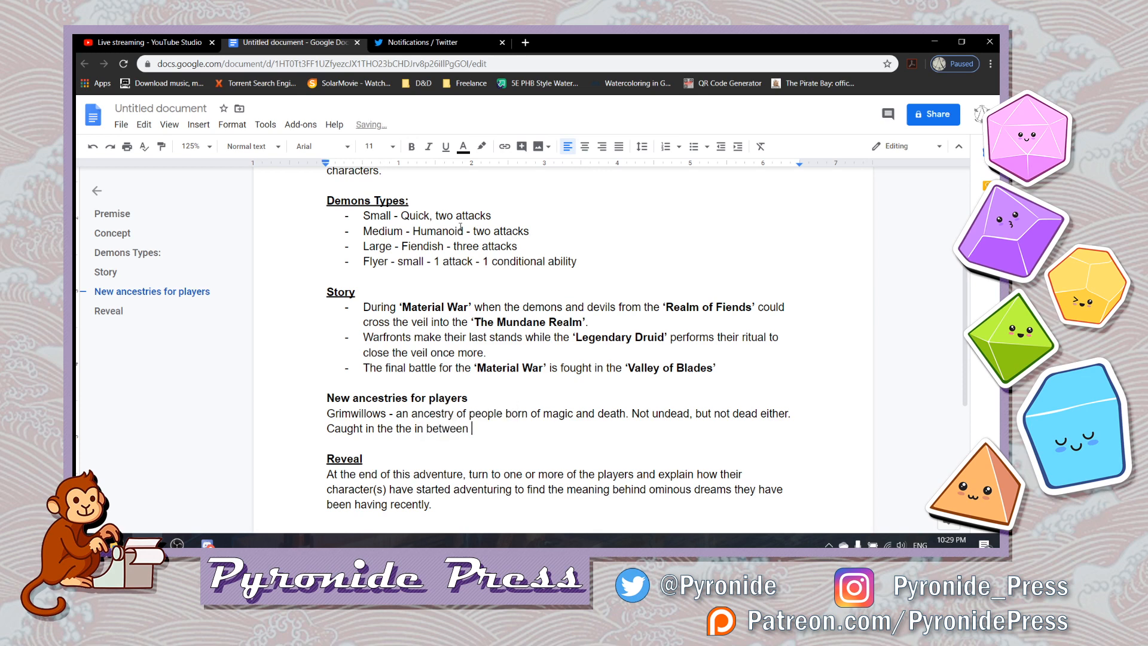
# - Continue the sentence with "and forever called towards 'The Void'.", making only the quoted 'The Void' bold
pyautogui.write('and forever called towards')
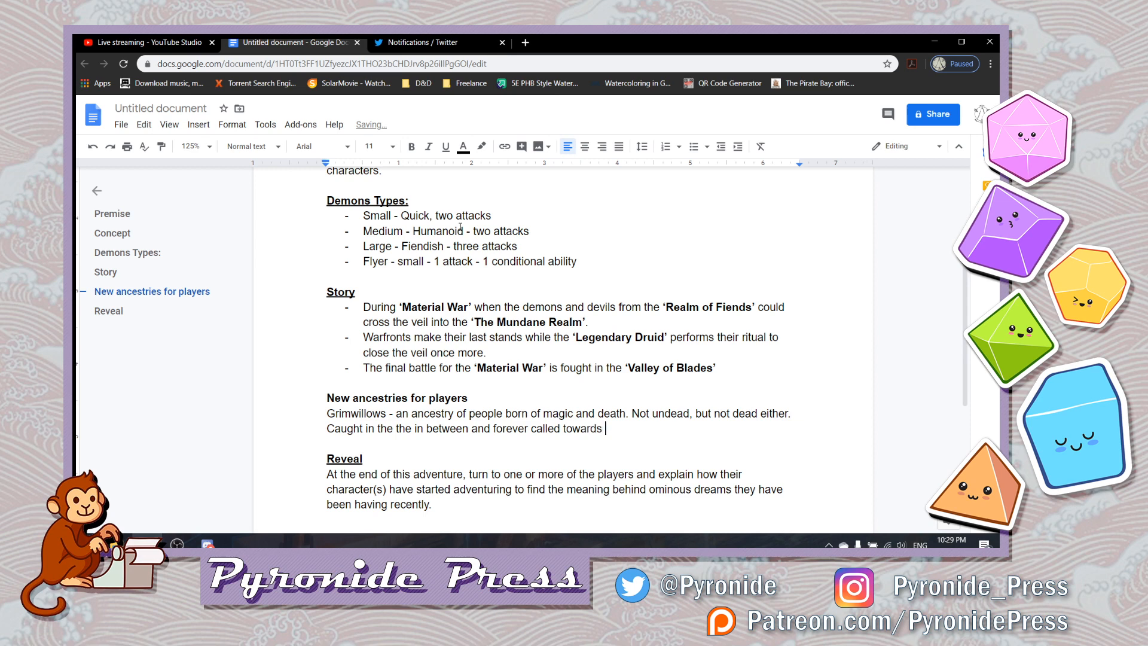
pyautogui.hotkey('ctrl', 'b')
pyautogui.write("'The v")
pyautogui.write('o')
pyautogui.press('BackSpace')
pyautogui.press('BackSpace')
pyautogui.write("Void'")
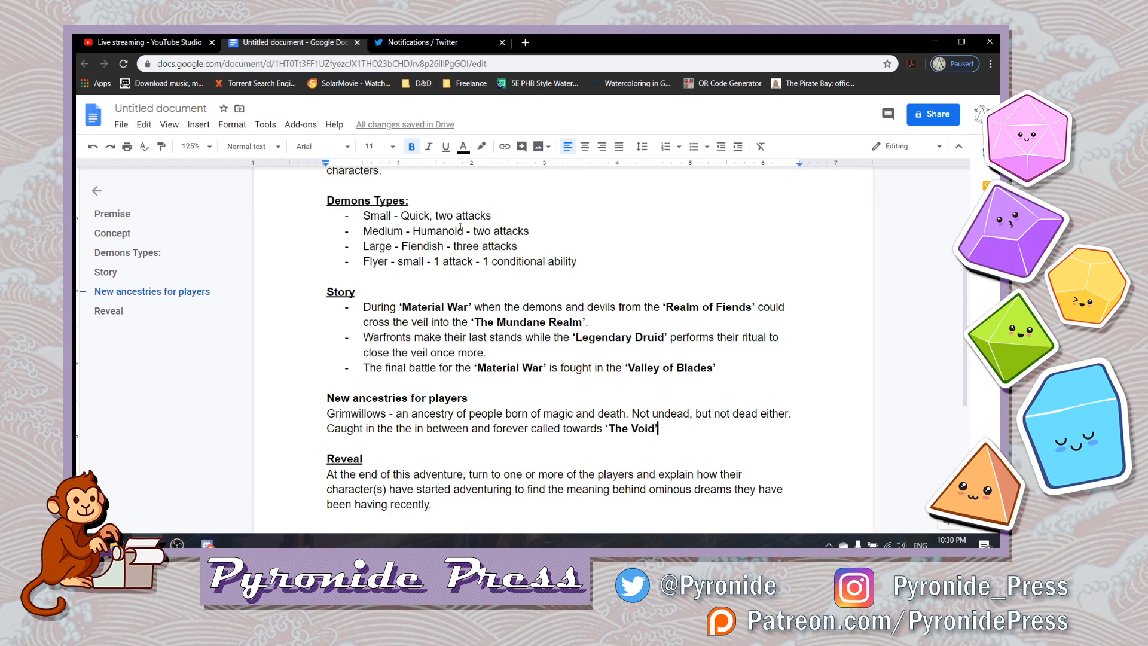
pyautogui.hotkey('ctrl', 'b')
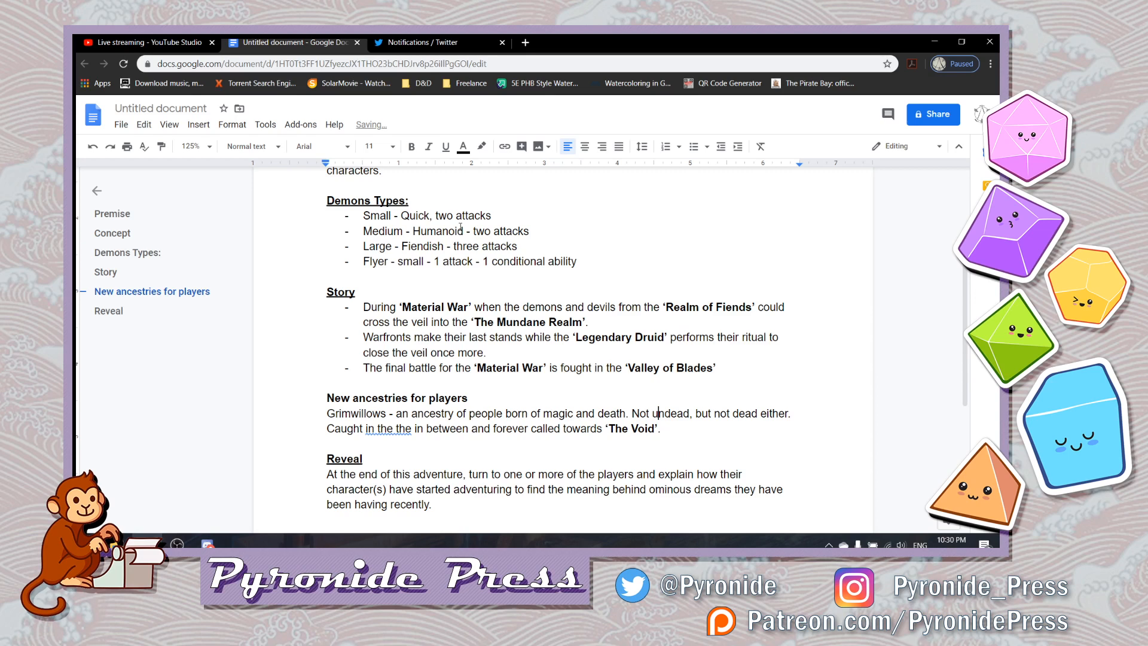
# - Insert a blank line between the "New ancestries for players" heading and the Grimwillows description
pyautogui.press('Up')
pyautogui.press('Up')
pyautogui.press('Return')
pyautogui.press('Down')
pyautogui.press('Down')
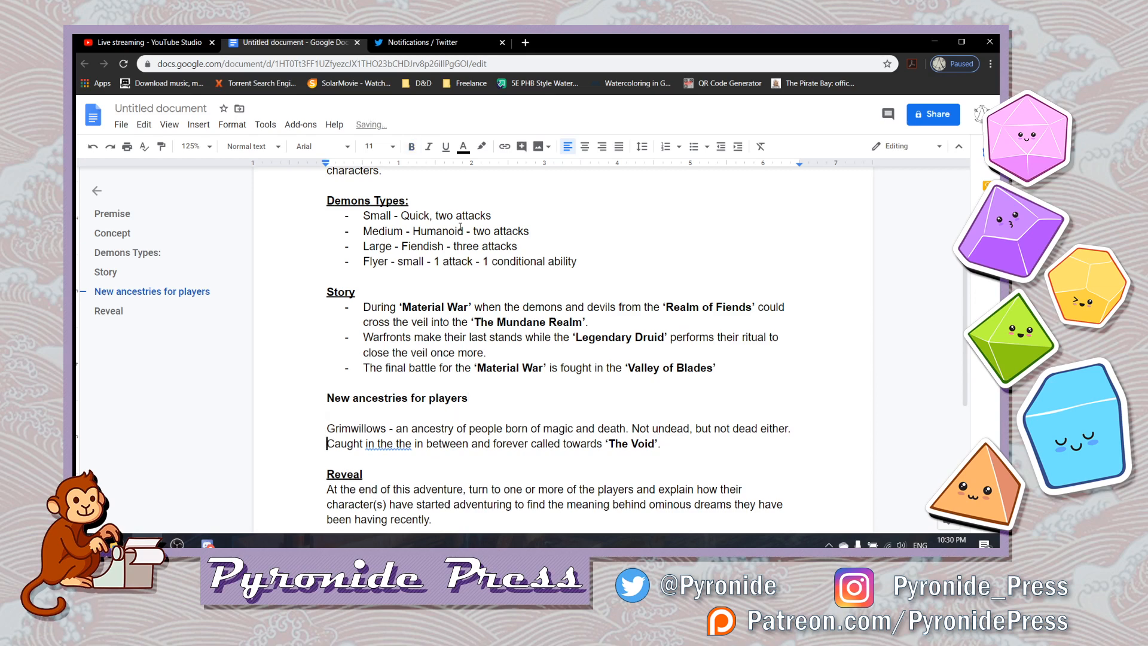
# - Try the suggested correction "in the" for the doubled words after "Caught", and undo it
pyautogui.press('Right')
pyautogui.press('Right')
pyautogui.press('Right')
pyautogui.press('Right')
pyautogui.press('Right')
pyautogui.press('Right')
pyautogui.press('Right')
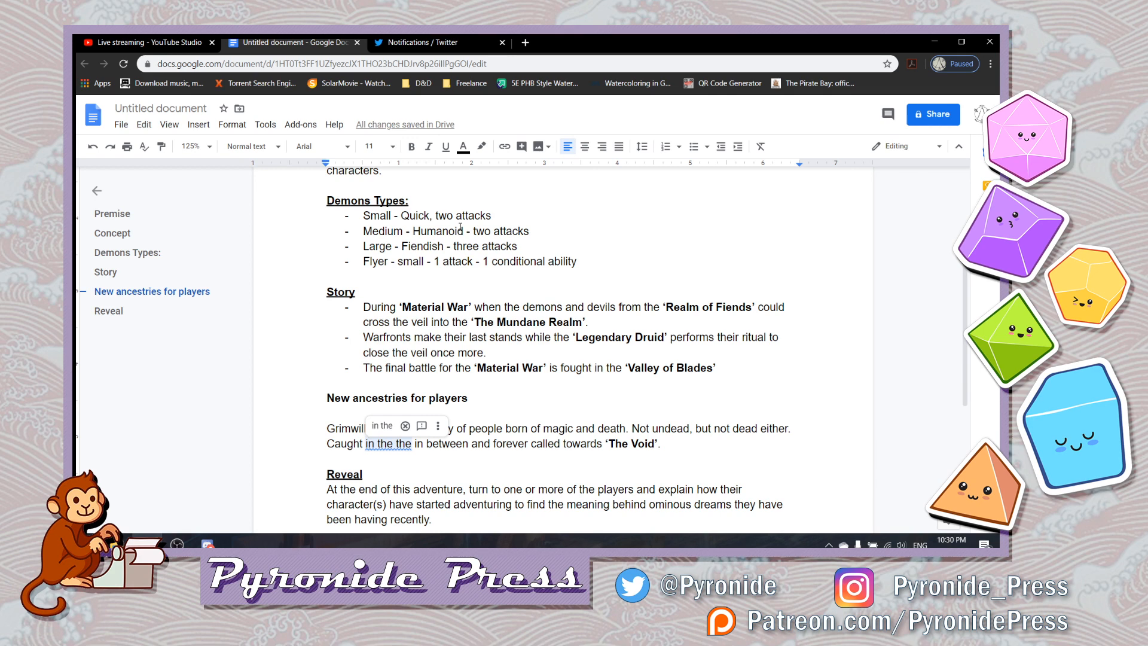
pyautogui.click(383, 425)
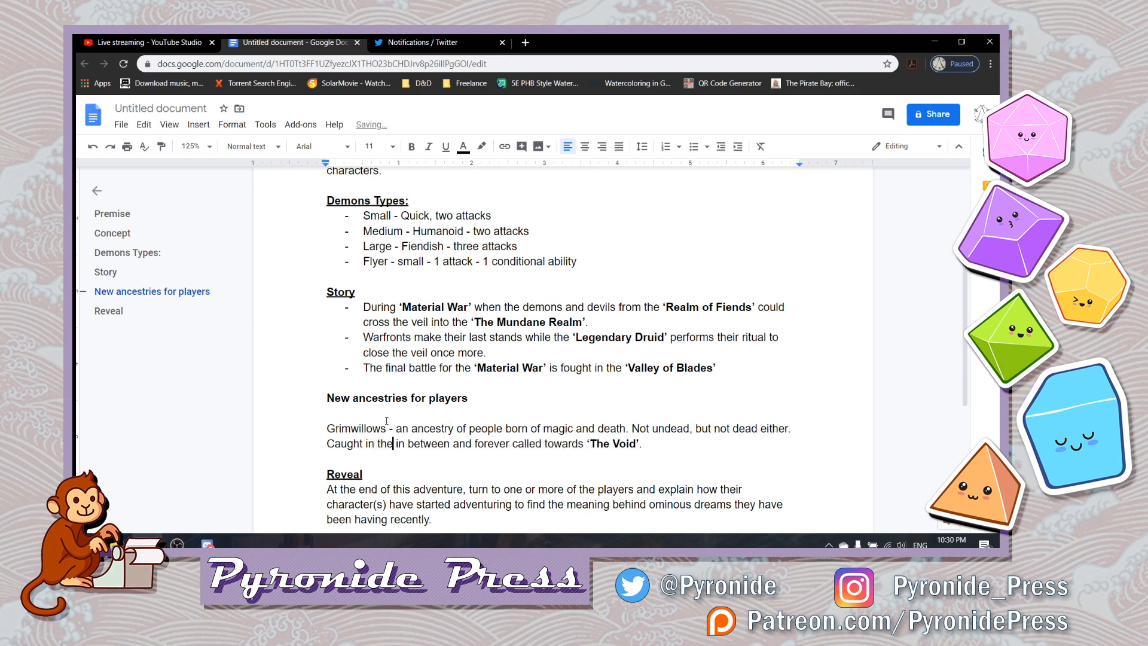
pyautogui.click(391, 457)
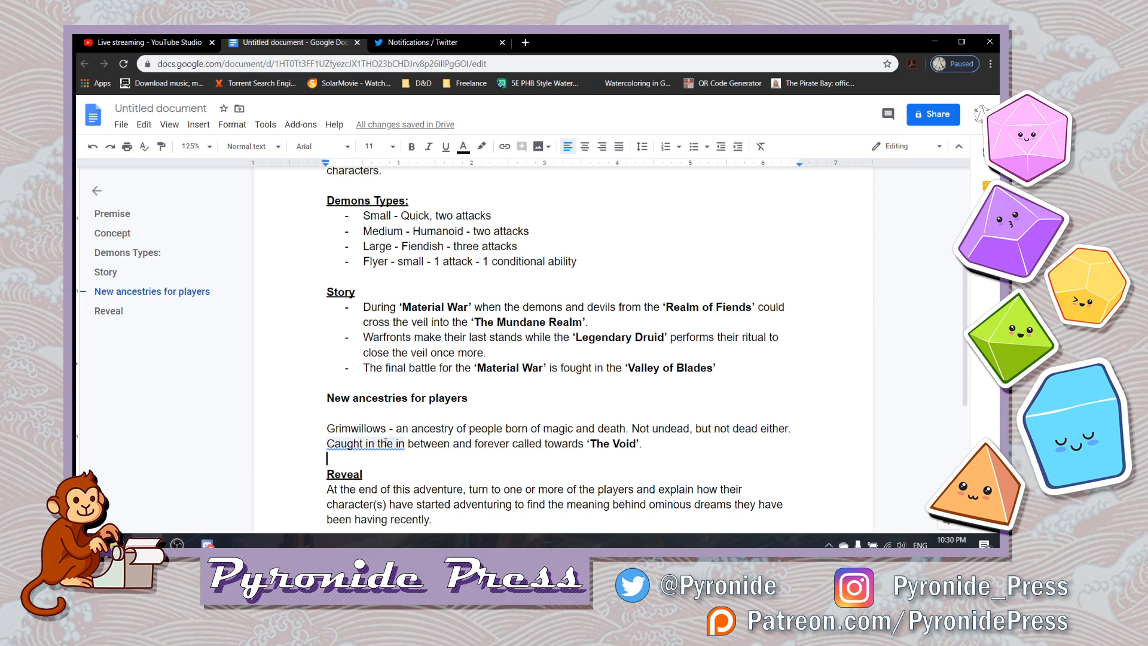
pyautogui.hotkey('ctrl', 'z')
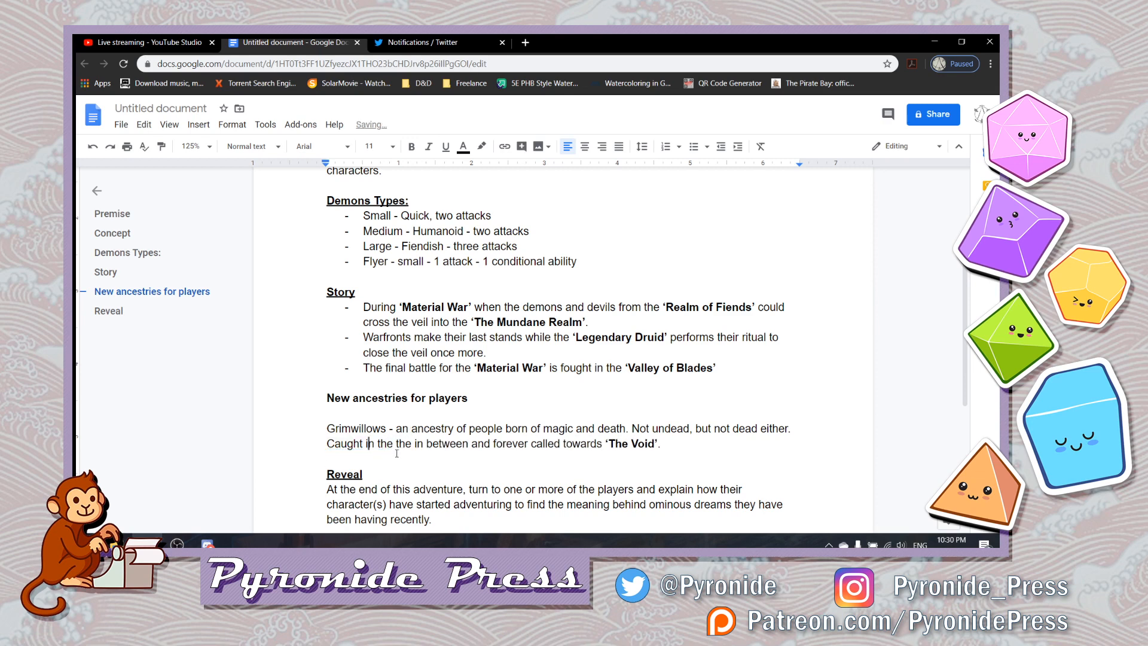
# - Delete the duplicate "the" and accept the suggested "Caught in" so the sentence starts "Caught in between"
pyautogui.click(394, 445)
pyautogui.click(389, 420)
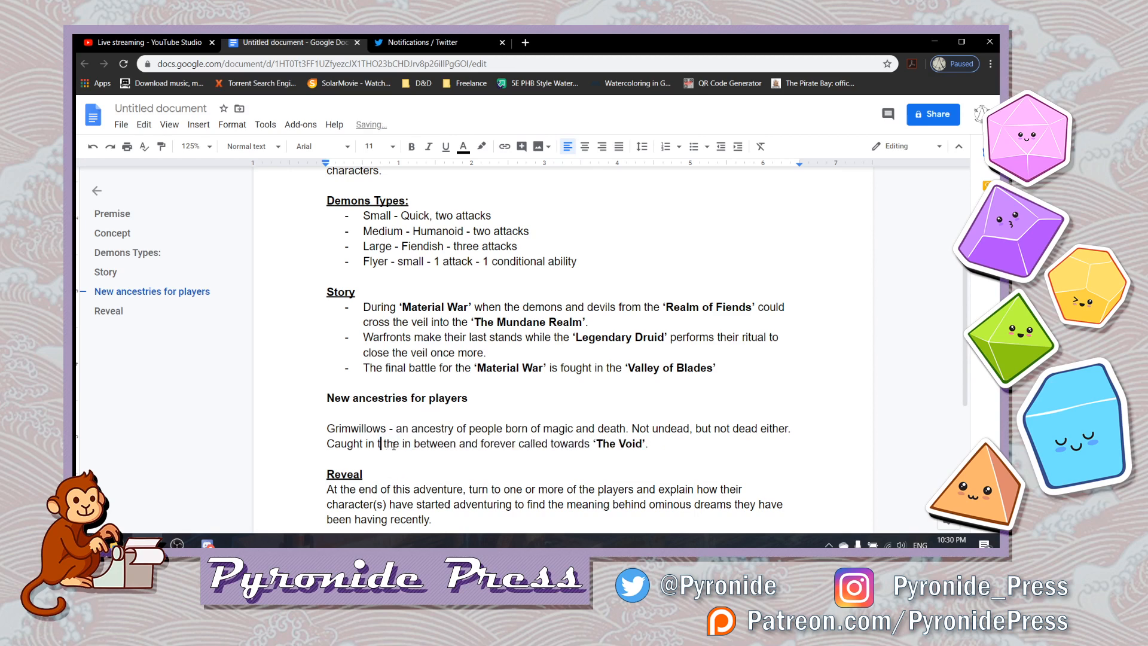
pyautogui.press('BackSpace')
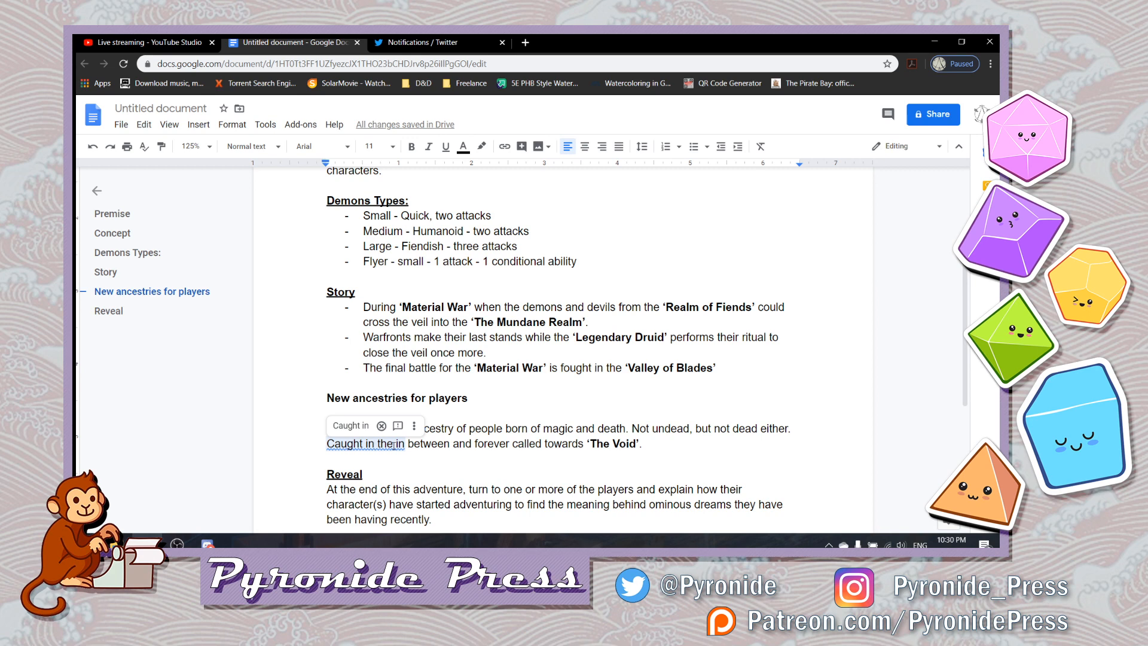
pyautogui.click(352, 426)
pyautogui.click(352, 455)
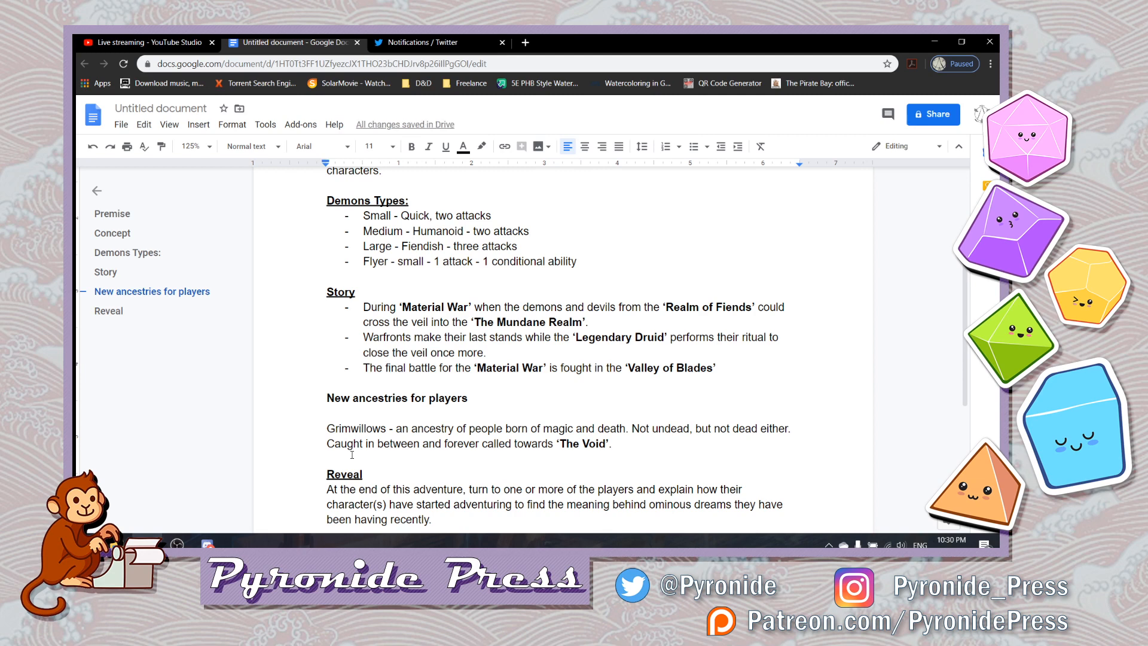
# - Delete "in" after "Caught" so the sentence starts "Caught between"
pyautogui.press('Up')
pyautogui.press('Right')
pyautogui.hotkey('ctrl', 'Right')
pyautogui.hotkey('ctrl', 'Right')
pyautogui.press('BackSpace')
pyautogui.press('BackSpace')
pyautogui.press('BackSpace')
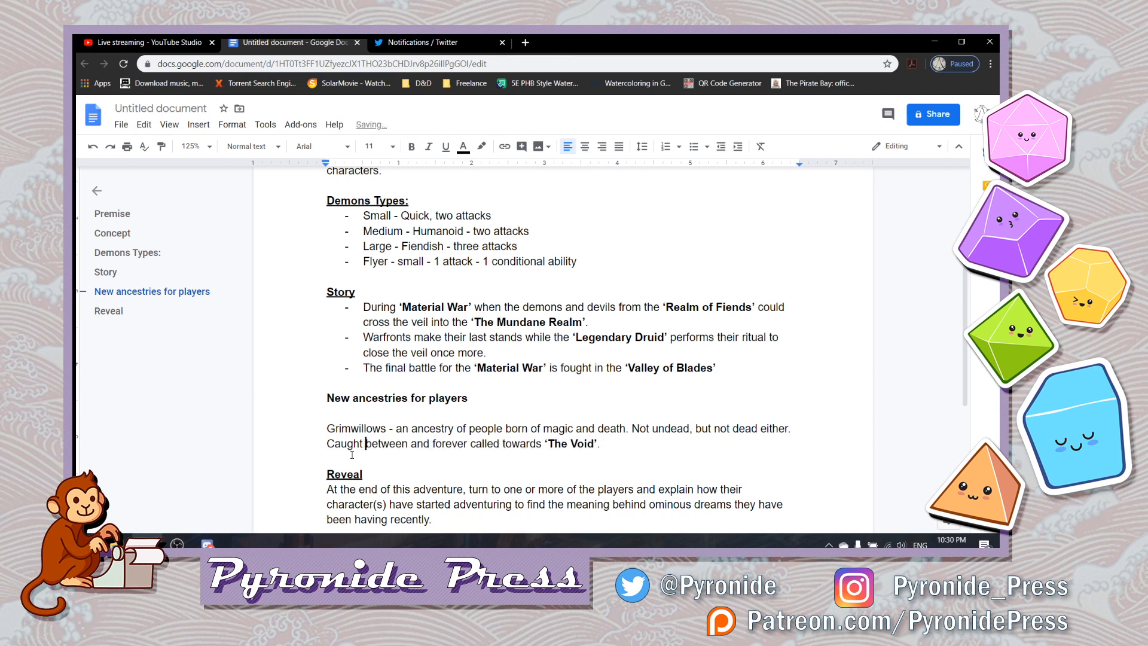
# - Insert "life and death" after "Caught between" in the Grimwillows description
pyautogui.press('Right')
pyautogui.press('Right')
pyautogui.press('Right')
pyautogui.press('Right')
pyautogui.press('Right')
pyautogui.write('life and dea')
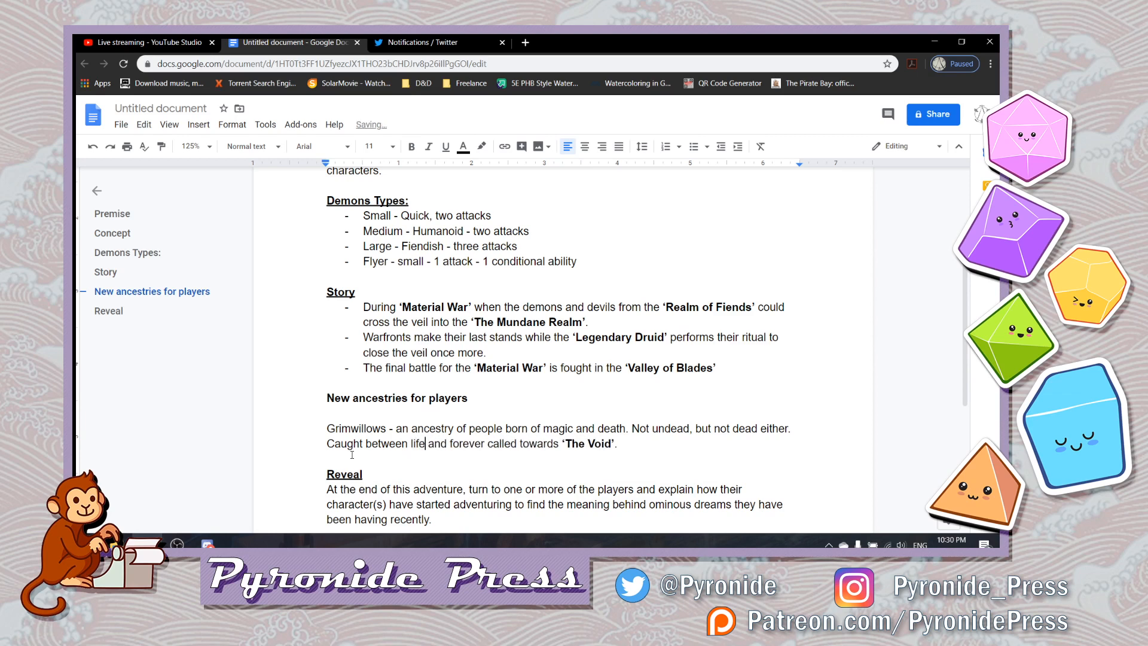
pyautogui.write('th ')
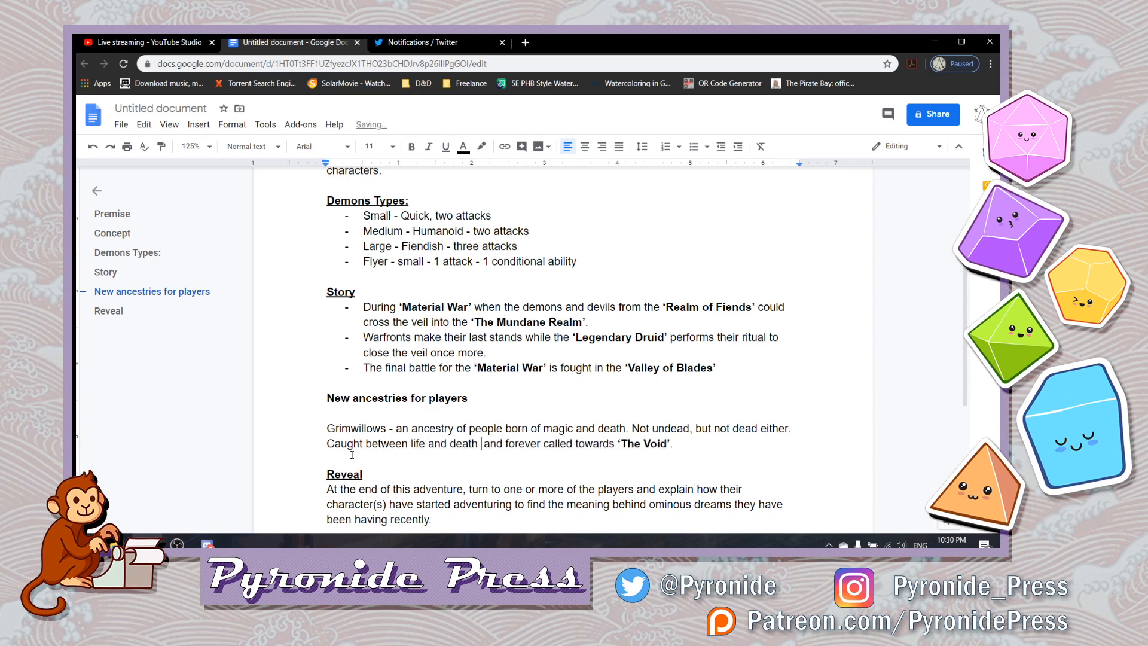
pyautogui.write('in ')
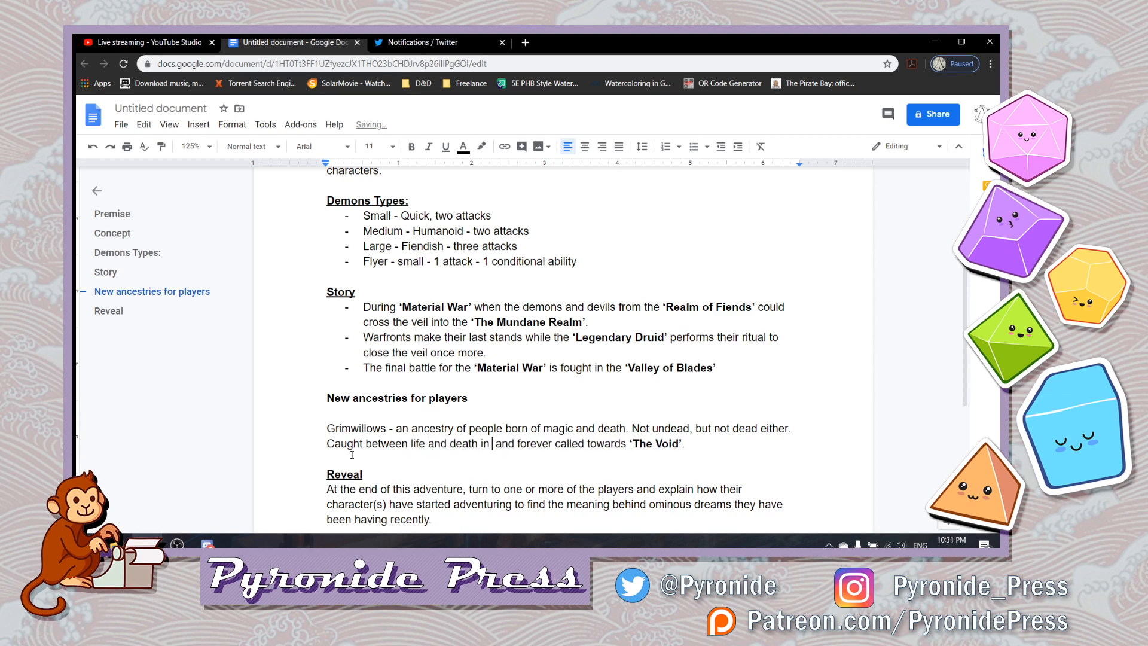
pyautogui.write('what they call')
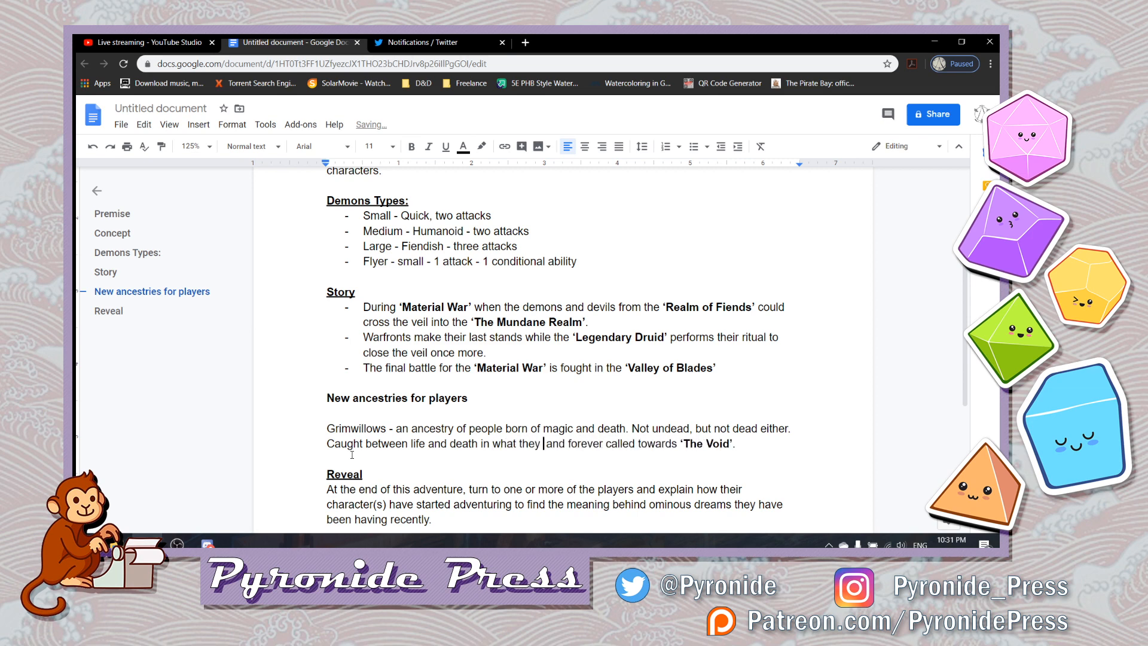
pyautogui.write(' "')
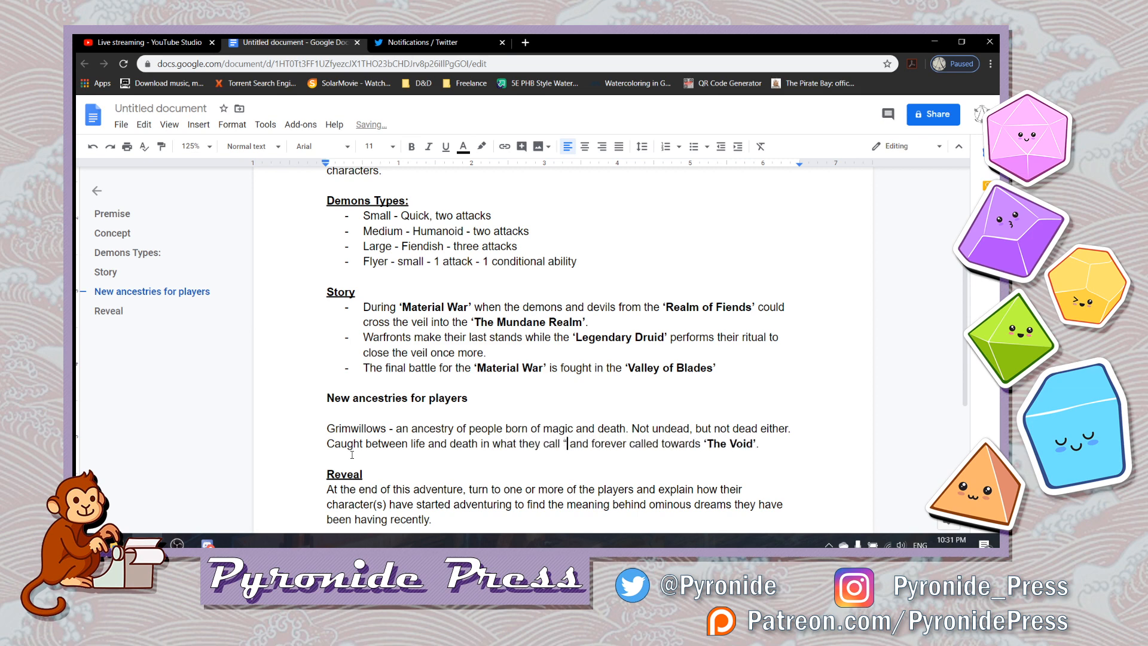
pyautogui.write('the in between”')
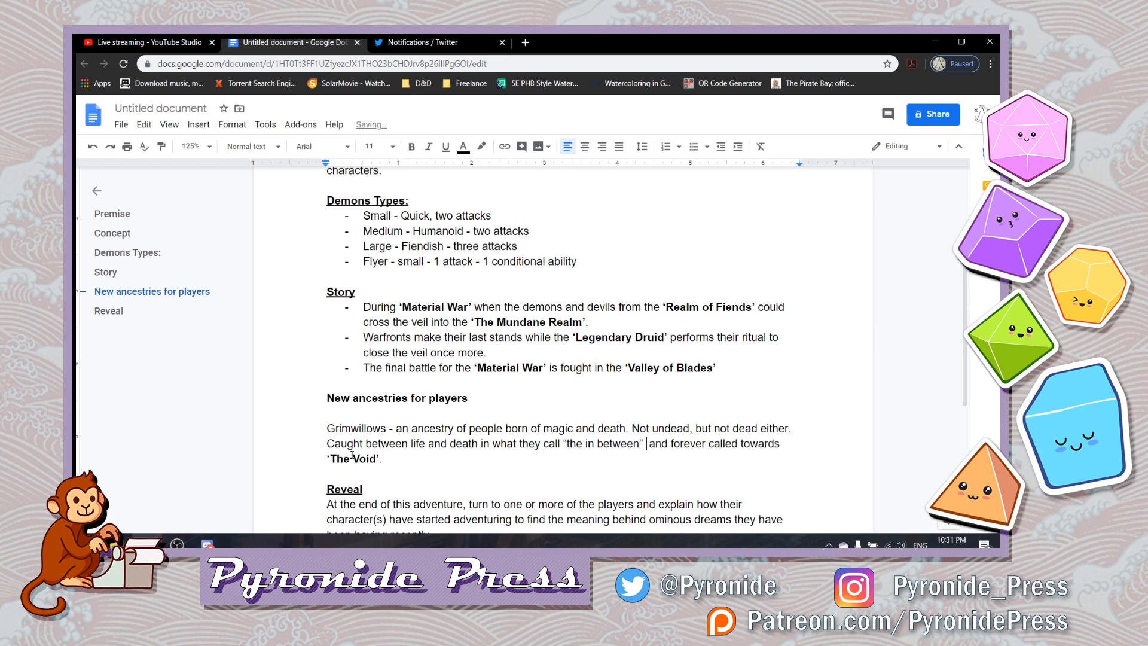
# - Remove the extra space after “the in between” and make the quoted phrase italic and underlined
pyautogui.press('BackSpace')
pyautogui.hotkey('shift', 'Left')
pyautogui.hotkey('shift', 'Left')
pyautogui.hotkey('shift', 'Left')
pyautogui.hotkey('shift', 'Left')
pyautogui.hotkey('shift', 'Left')
pyautogui.hotkey('shift', 'Left')
pyautogui.hotkey('shift', 'Left')
pyautogui.hotkey('shift', 'Left')
pyautogui.hotkey('shift', 'Left')
pyautogui.hotkey('shift', 'Left')
pyautogui.hotkey('shift', 'Left')
pyautogui.hotkey('shift', 'Left')
pyautogui.hotkey('shift', 'Left')
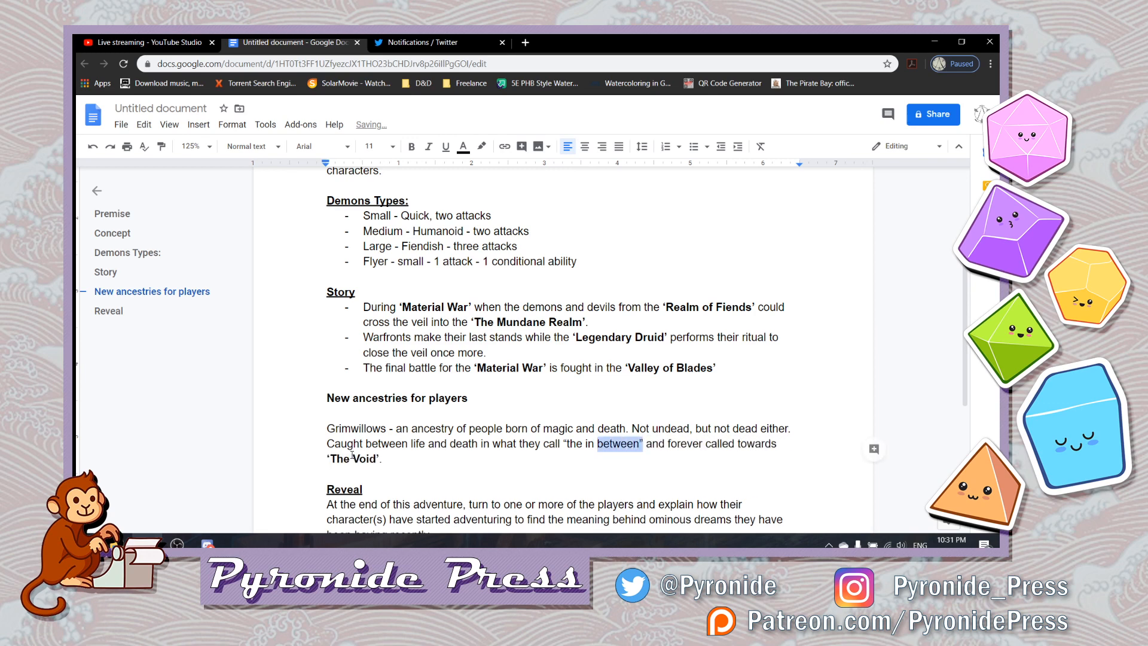
pyautogui.hotkey('shift', 'Left')
pyautogui.hotkey('shift', 'Left')
pyautogui.hotkey('shift', 'Left')
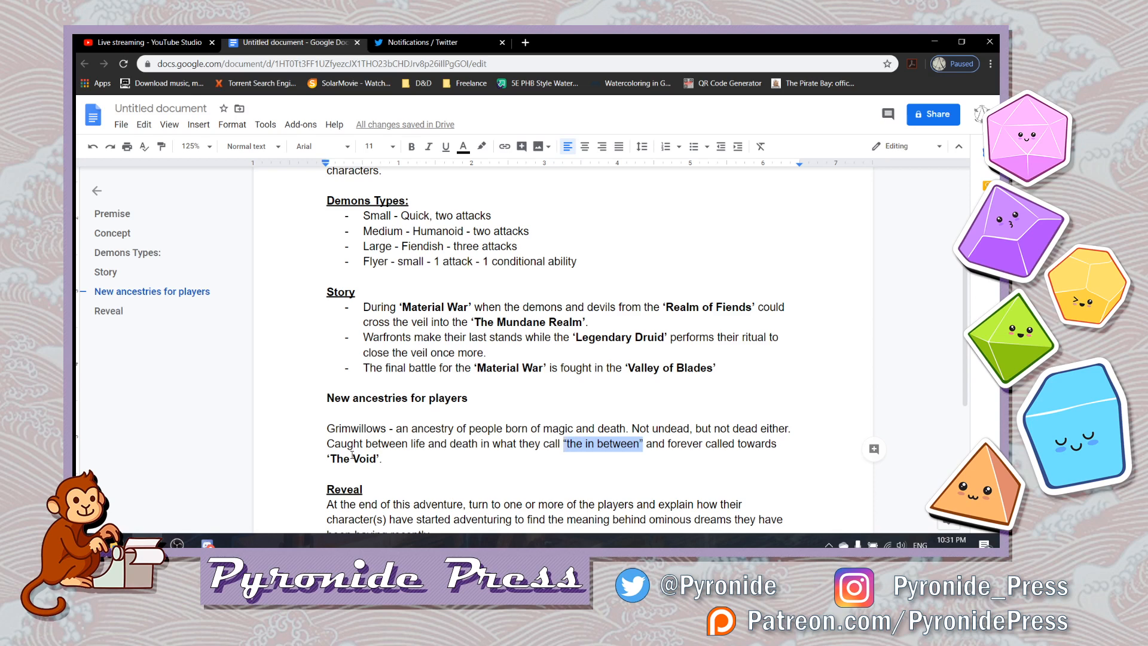
pyautogui.hotkey('ctrl', 'i')
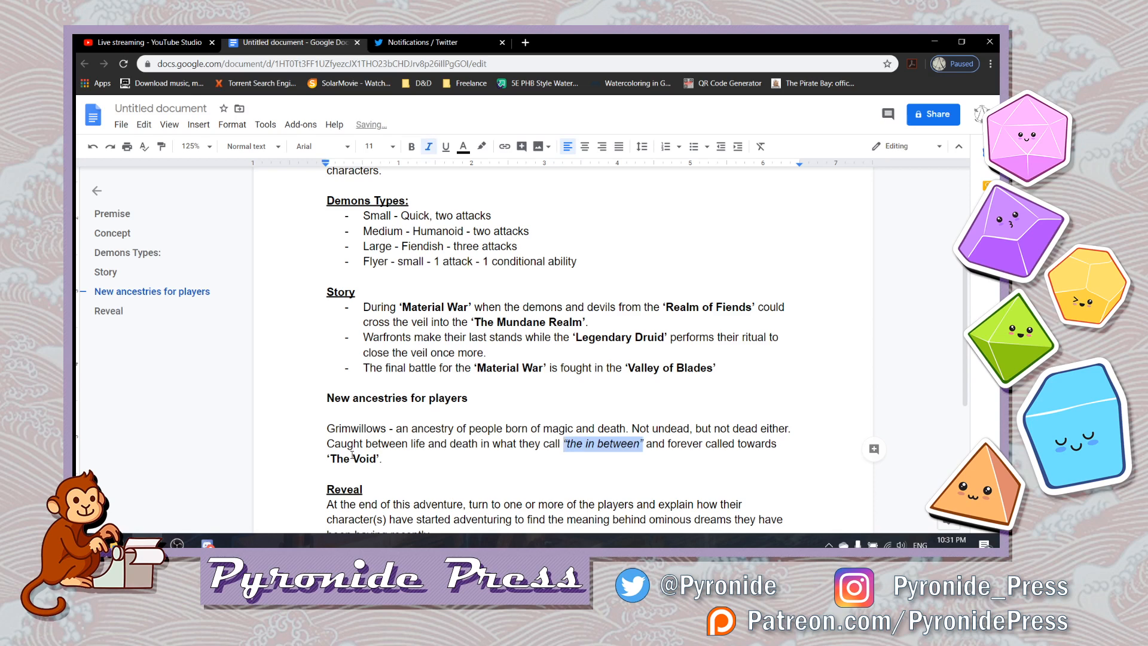
pyautogui.hotkey('ctrl', 'u')
pyautogui.press('Right')
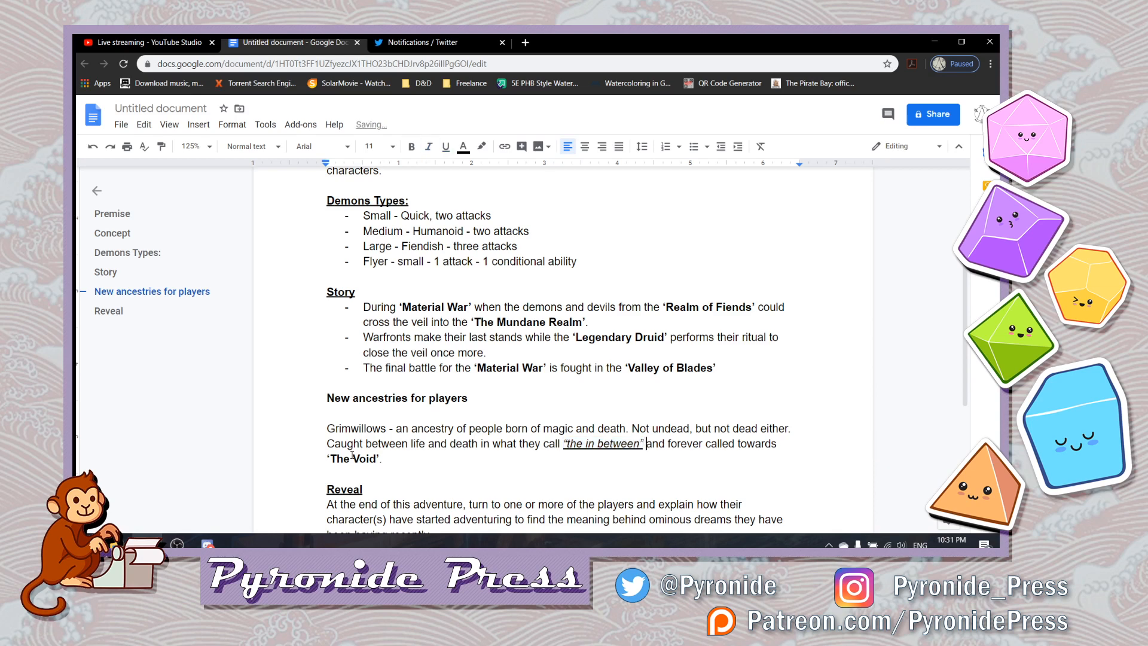
# - Replace "called" with "compelled" in "forever called towards" in the Grimwillows description
pyautogui.hotkey('ctrl', 'Right')
pyautogui.hotkey('ctrl', 'Right')
pyautogui.hotkey('shift', 'Right')
pyautogui.hotkey('shift', 'Right')
pyautogui.hotkey('shift', 'Right')
pyautogui.hotkey('shift', 'Right')
pyautogui.hotkey('shift', 'Right')
pyautogui.hotkey('shift', 'Right')
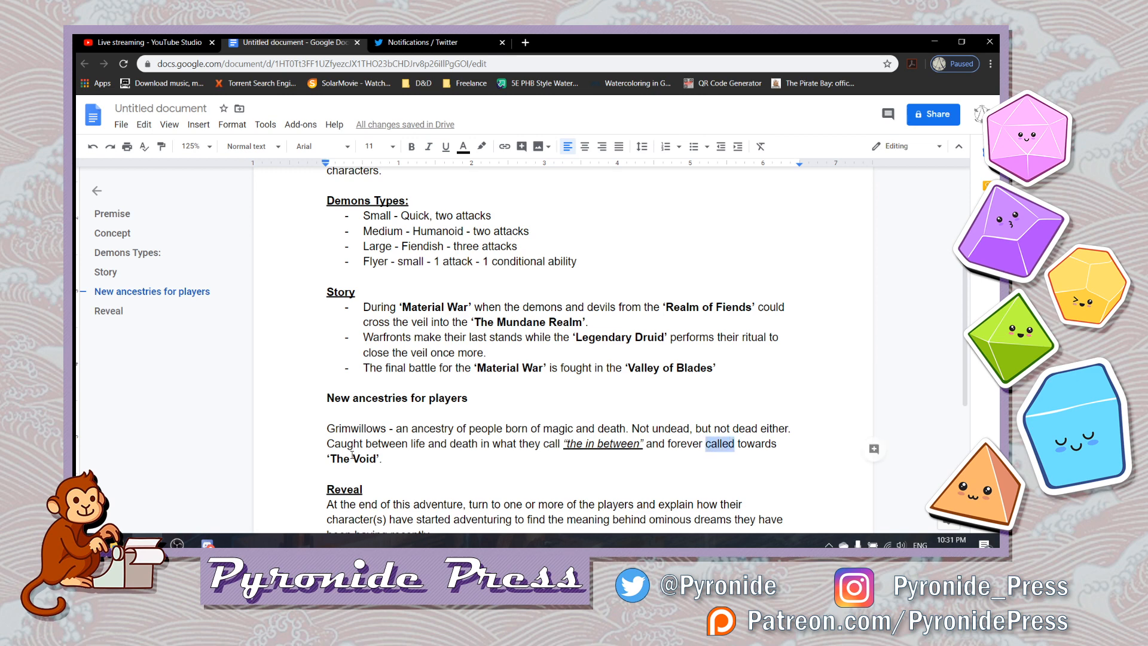
pyautogui.write('compelled')
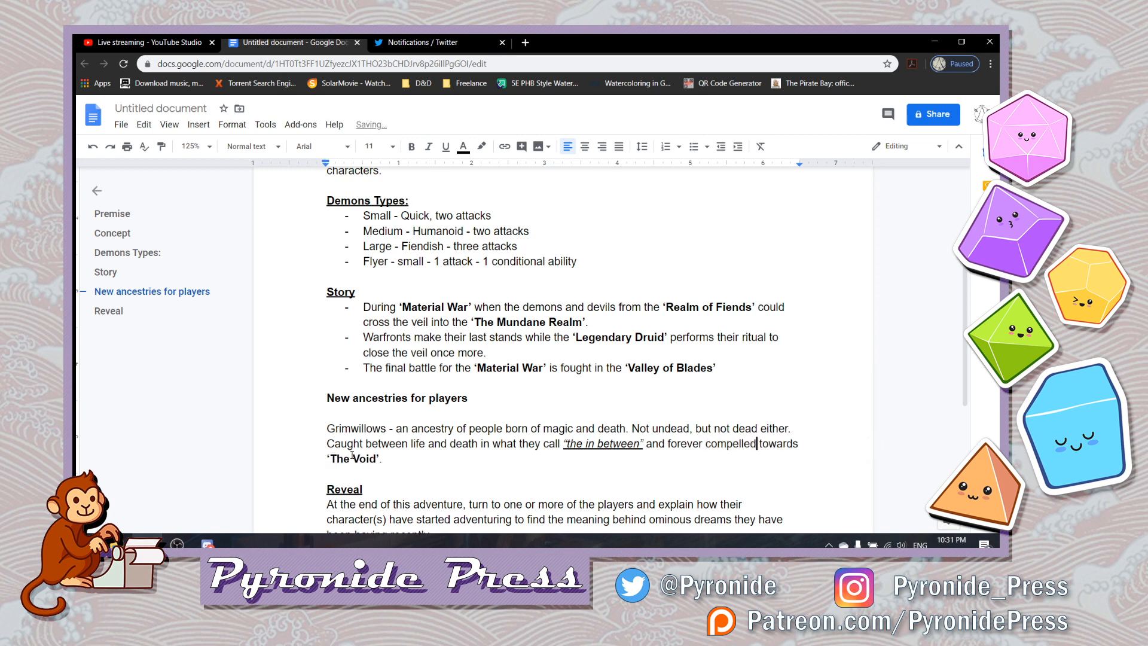
pyautogui.press('Down')
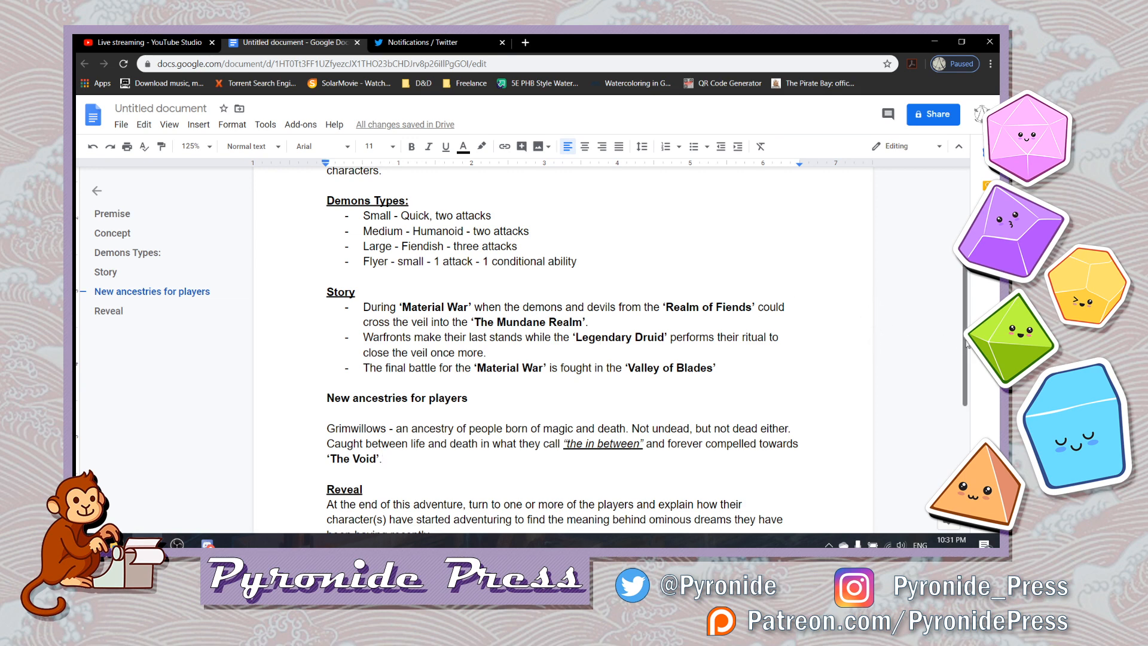
# - Review the outline from Premise through Story and New ancestries for players to the end of Reveal
pyautogui.moveTo(967, 345); pyautogui.dragTo(970, 378)
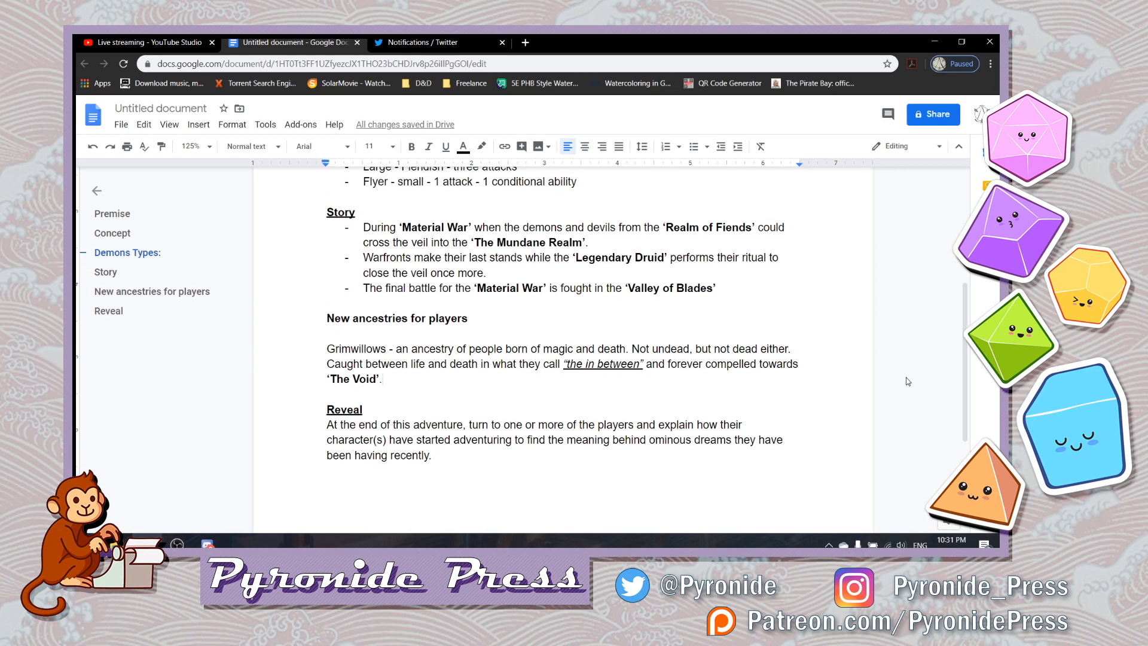
pyautogui.click(699, 465)
pyautogui.press('Up')
pyautogui.press('Up')
pyautogui.press('Up')
pyautogui.press('Up')
pyautogui.press('Up')
pyautogui.press('Up')
pyautogui.press('Up')
pyautogui.press('Up')
pyautogui.press('Up')
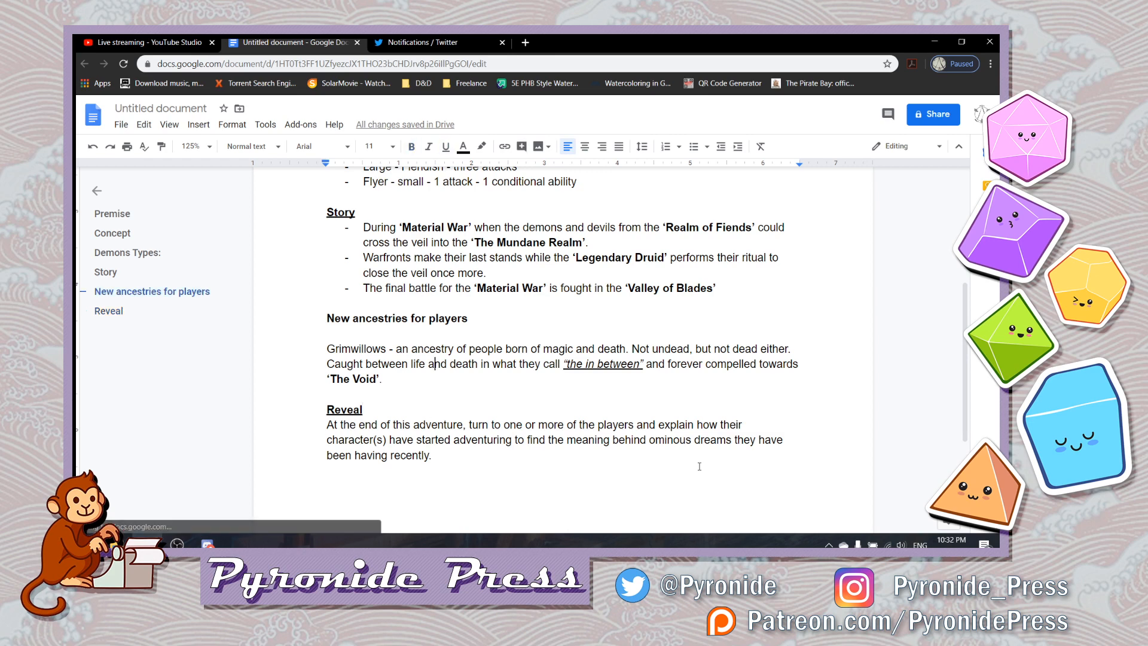
pyautogui.press('Up')
pyautogui.press('Up')
pyautogui.press('Up')
pyautogui.press('Up')
pyautogui.press('Up')
pyautogui.press('Up')
pyautogui.press('Up')
pyautogui.press('Up')
pyautogui.press('Up')
pyautogui.press('Up')
pyautogui.press('Up')
pyautogui.press('Up')
pyautogui.press('Up')
pyautogui.press('Up')
pyautogui.press('Up')
pyautogui.press('Up')
pyautogui.press('Up')
pyautogui.press('Up')
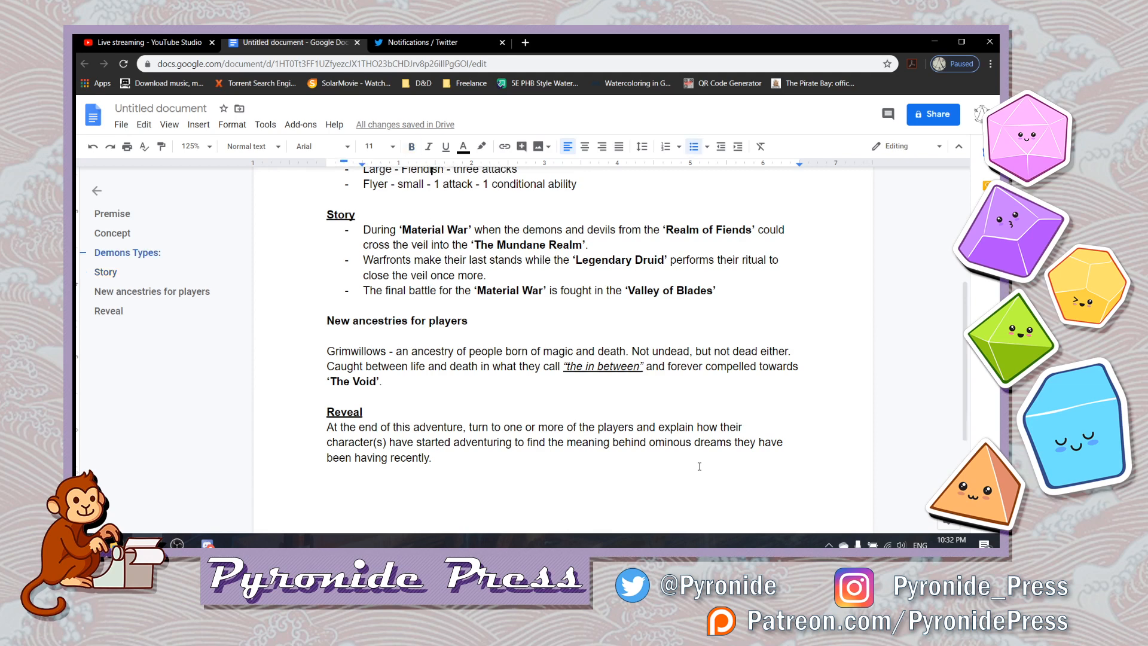
pyautogui.press('Up')
pyautogui.press('Up')
pyautogui.press('Up')
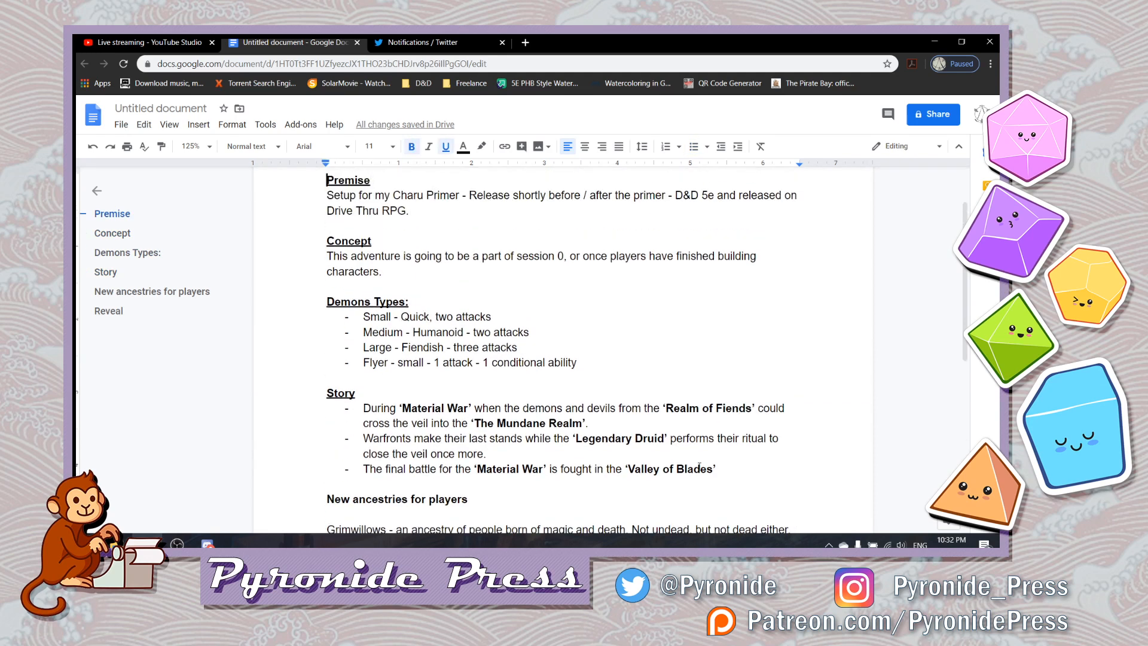
pyautogui.press('Down')
pyautogui.press('Down')
pyautogui.press('Down')
pyautogui.press('Down')
pyautogui.press('Down')
pyautogui.press('Down')
pyautogui.press('Down')
pyautogui.press('Down')
pyautogui.press('Down')
pyautogui.press('Down')
pyautogui.press('Down')
pyautogui.press('Down')
pyautogui.press('Down')
pyautogui.press('Down')
pyautogui.press('Down')
pyautogui.press('Down')
pyautogui.press('Down')
pyautogui.press('Down')
pyautogui.press('Down')
pyautogui.press('Down')
pyautogui.press('Down')
pyautogui.press('Down')
pyautogui.press('Down')
pyautogui.press('Down')
pyautogui.press('Down')
pyautogui.press('Down')
pyautogui.press('Down')
pyautogui.press('Down')
pyautogui.press('Down')
pyautogui.press('Down')
pyautogui.press('Down')
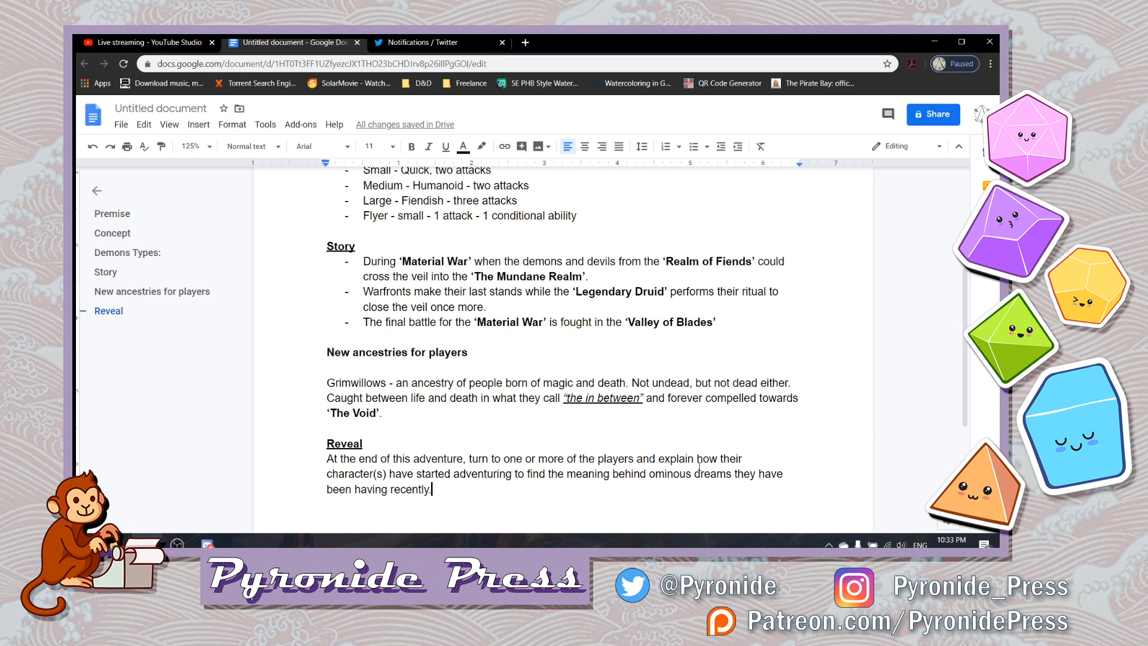
# - Underline the word "Grimwillows" at the start of the ancestry description
pyautogui.press('Up')
pyautogui.press('Up')
pyautogui.press('Up')
pyautogui.press('Up')
pyautogui.press('Up')
pyautogui.press('Up')
pyautogui.press('Up')
pyautogui.press('Up')
pyautogui.press('Right')
pyautogui.hotkey('shift', 'Right')
pyautogui.hotkey('shift', 'Right')
pyautogui.hotkey('shift', 'Right')
pyautogui.hotkey('shift', 'Right')
pyautogui.hotkey('shift', 'Right')
pyautogui.hotkey('shift', 'Right')
pyautogui.hotkey('shift', 'Right')
pyautogui.hotkey('shift', 'Right')
pyautogui.hotkey('shift', 'Right')
pyautogui.hotkey('shift', 'Right')
pyautogui.hotkey('shift', 'Right')
pyautogui.hotkey('ctrl', 'u')
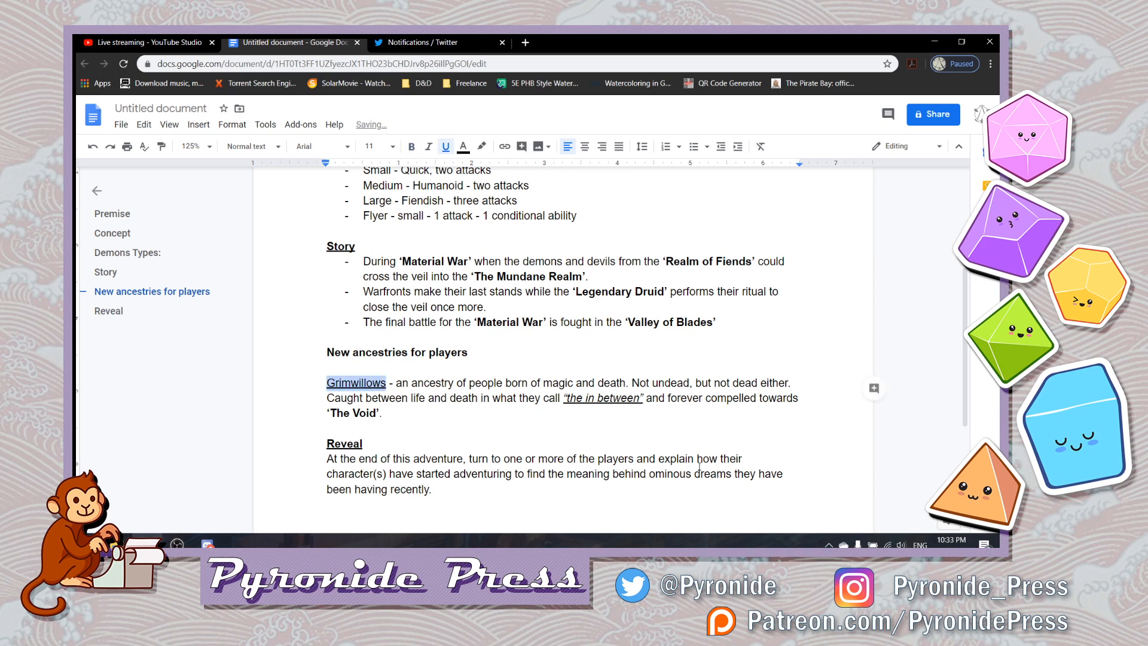
# - Add a bold, underlined "Setting" heading after the Reveal paragraph, separated from it by a blank line
pyautogui.press('Down')
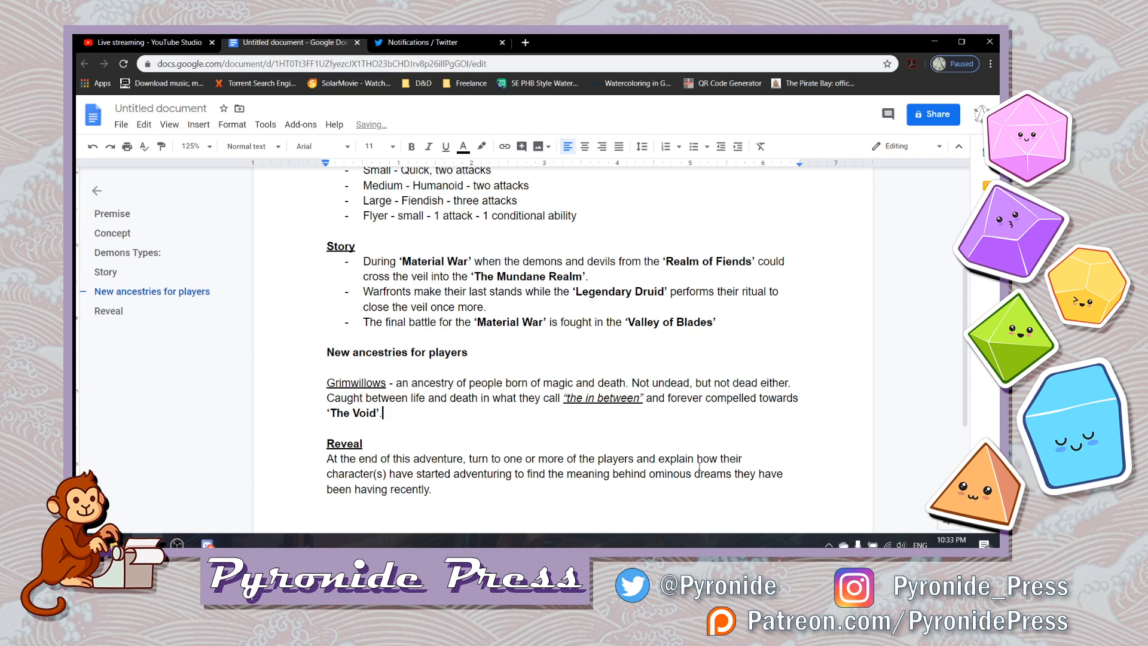
pyautogui.press('Down')
pyautogui.press('Down')
pyautogui.press('Down')
pyautogui.press('Down')
pyautogui.press('Down')
pyautogui.press('End')
pyautogui.press('Return')
pyautogui.press('Return')
pyautogui.hotkey('ctrl', 'b')
pyautogui.write('Setting')
pyautogui.hotkey('shift', 'Left')
pyautogui.hotkey('shift', 'Left')
pyautogui.hotkey('shift', 'Left')
pyautogui.hotkey('shift', 'Left')
pyautogui.hotkey('shift', 'Left')
pyautogui.hotkey('shift', 'Left')
pyautogui.hotkey('shift', 'Left')
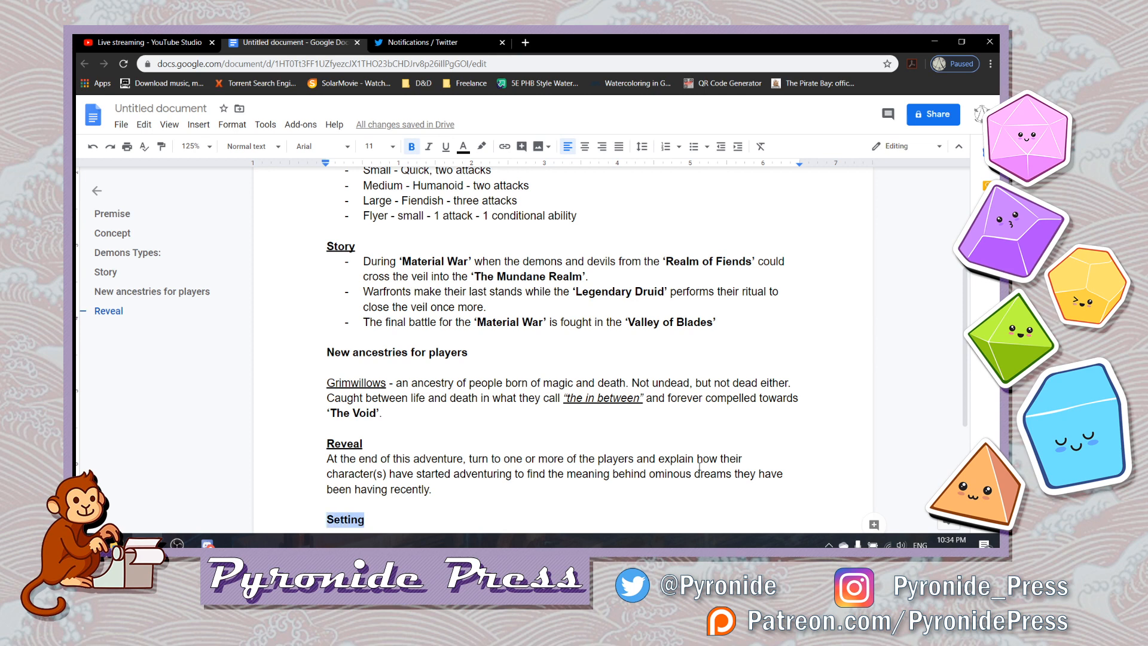
pyautogui.hotkey('ctrl', 'u')
pyautogui.press('Right')
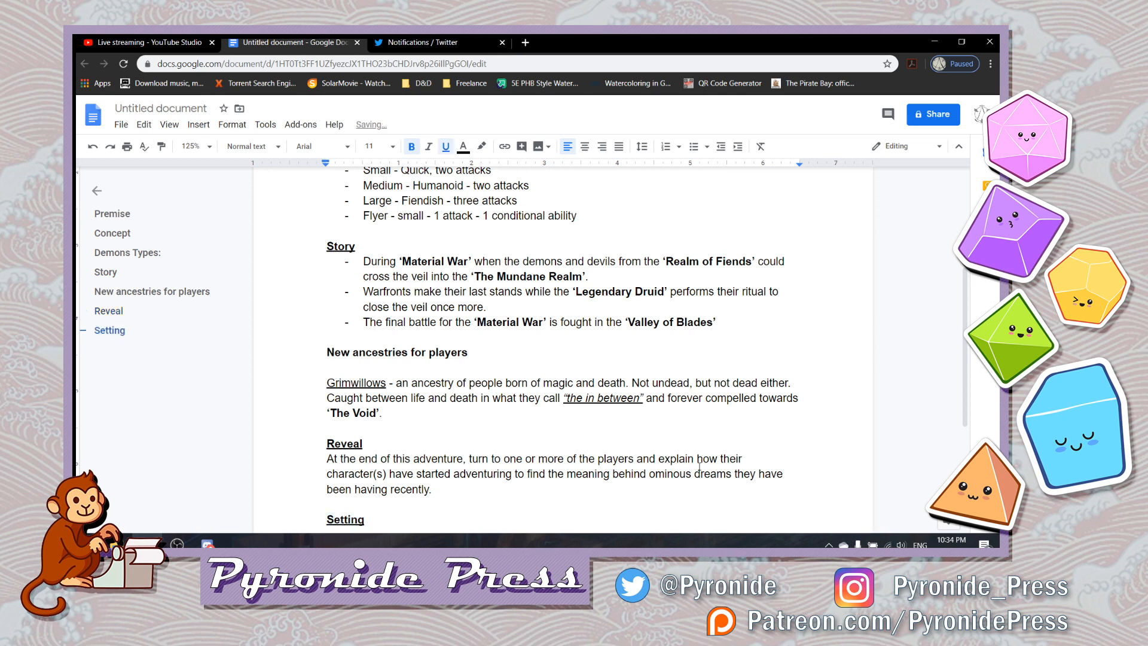
# - Add a dash-bulleted entry "Valley of Blades" under the Setting heading in plain text
pyautogui.press('Return')
pyautogui.hotkey('ctrl', 'b')
pyautogui.hotkey('ctrl', 'u')
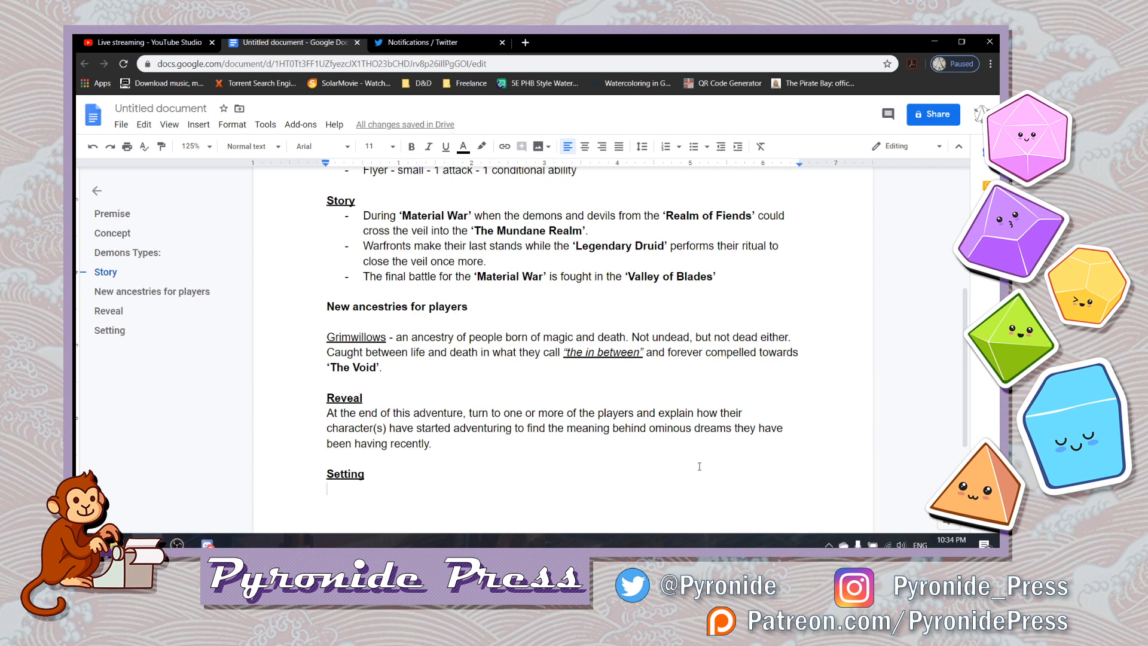
pyautogui.write('-')
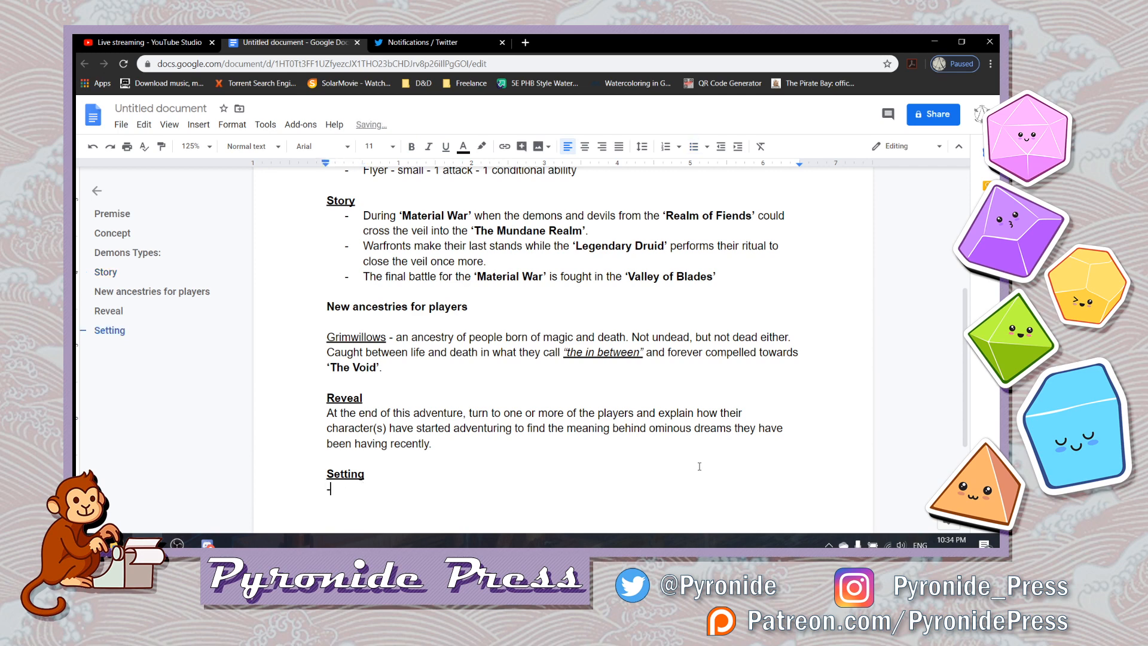
pyautogui.press('BackSpace')
pyautogui.write('- ')
pyautogui.write('Valley of B')
pyautogui.write('lades')
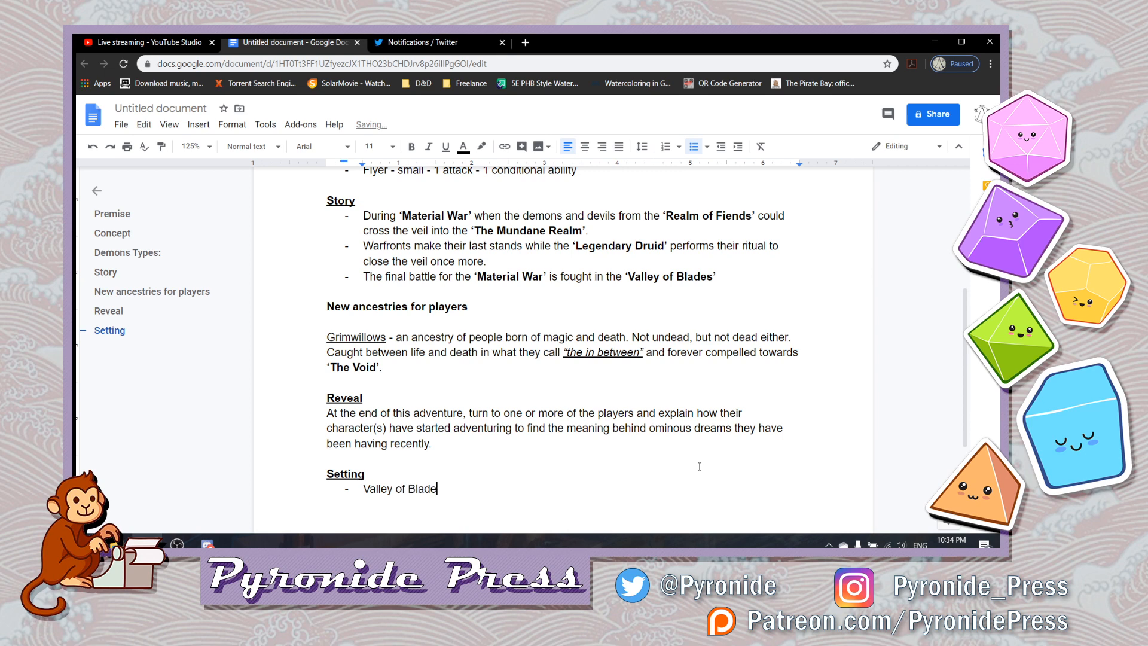
# - Turn the Valley of Blades entry into a bold, indented line without a bullet, ending with a dash
pyautogui.hotkey('shift', 'Left')
pyautogui.hotkey('shift', 'Left')
pyautogui.hotkey('shift', 'Left')
pyautogui.hotkey('shift', 'Left')
pyautogui.hotkey('shift', 'Left')
pyautogui.hotkey('shift', 'Left')
pyautogui.hotkey('shift', 'Left')
pyautogui.hotkey('shift', 'Left')
pyautogui.hotkey('shift', 'Left')
pyautogui.hotkey('shift', 'Left')
pyautogui.hotkey('shift', 'Left')
pyautogui.hotkey('shift', 'Left')
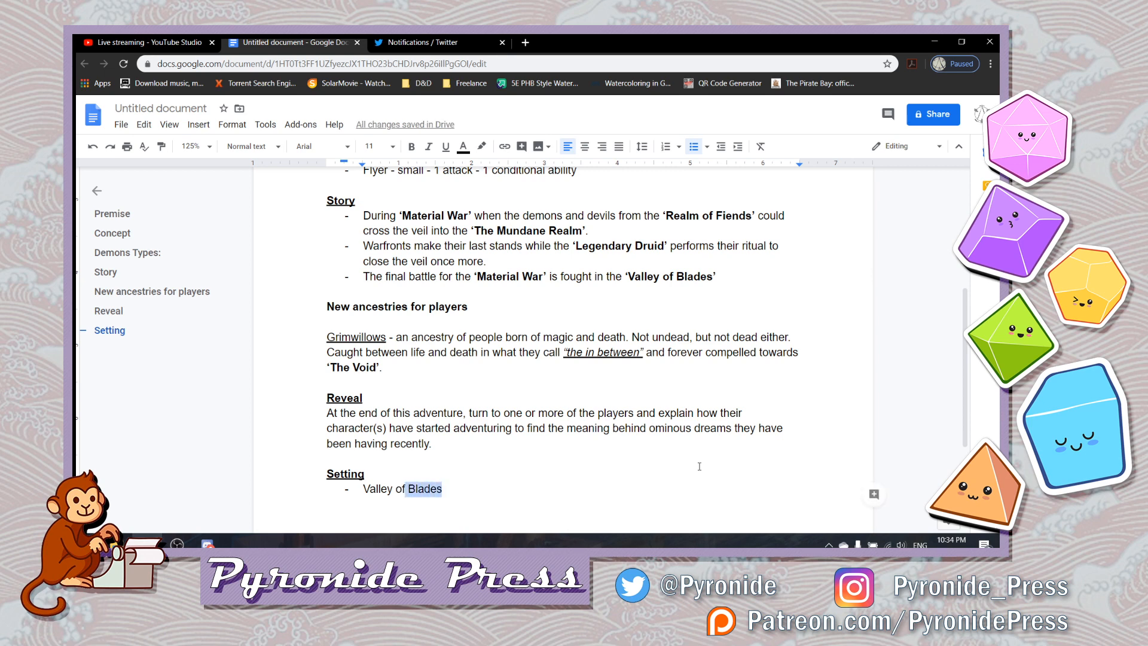
pyautogui.hotkey('shift', 'Left')
pyautogui.hotkey('shift', 'Left')
pyautogui.hotkey('shift', 'Left')
pyautogui.hotkey('shift', 'Left')
pyautogui.hotkey('ctrl', 'b')
pyautogui.press('Left')
pyautogui.press('BackSpace')
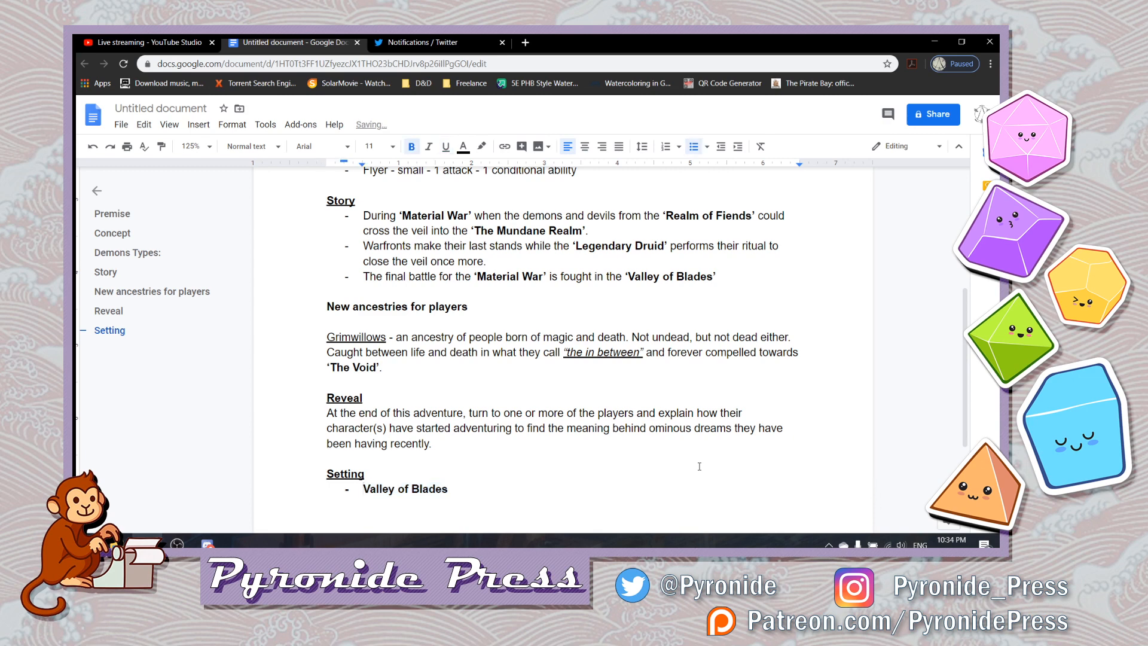
pyautogui.press('End')
pyautogui.write('-')
pyautogui.press('BackSpace')
pyautogui.hotkey('ctrl', 'b')
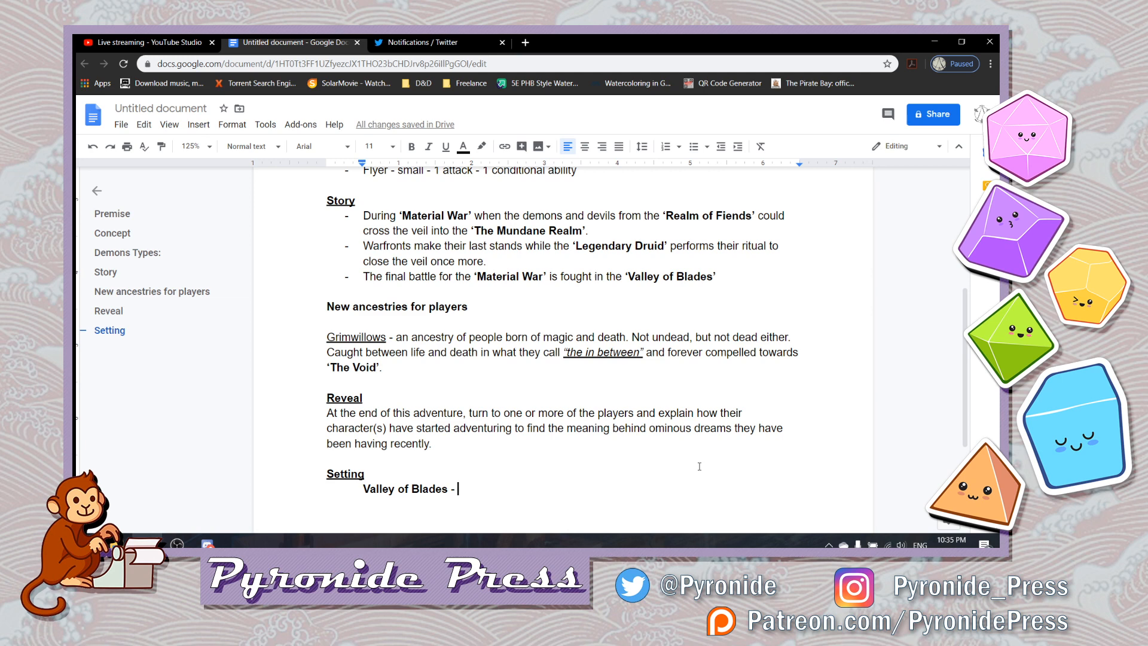
# - Insert a bulleted line above Valley of Blades reading "Ironcrest -" in bold without underline
pyautogui.click(700, 466)
pyautogui.press('Return')
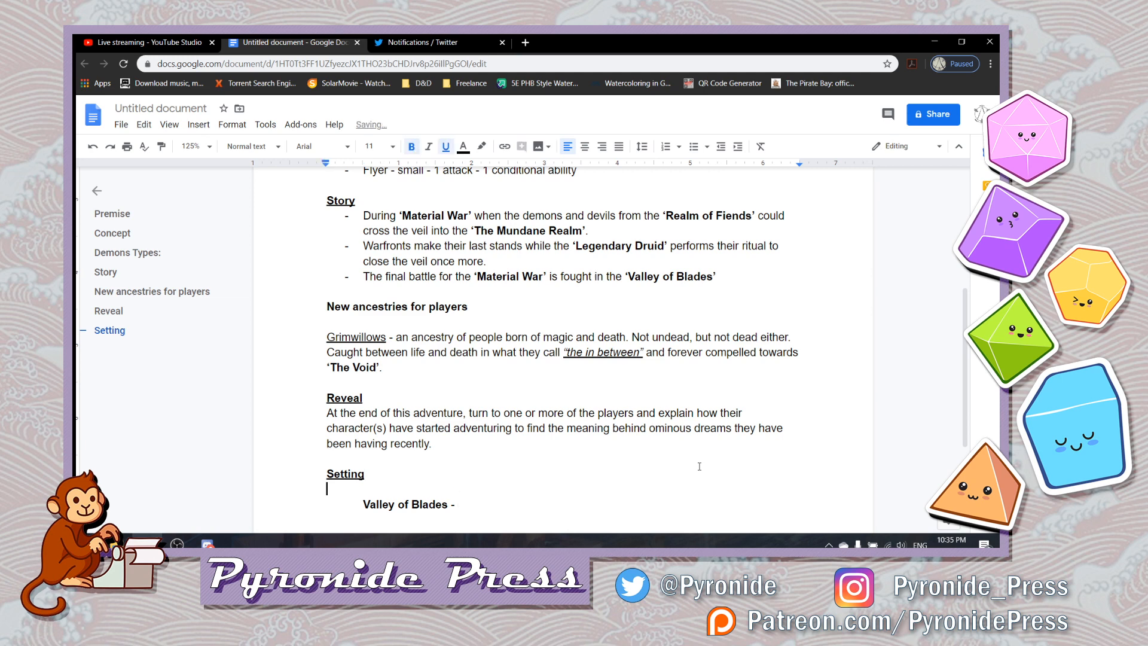
pyautogui.hotkey('ctrl', 'b')
pyautogui.write('- ')
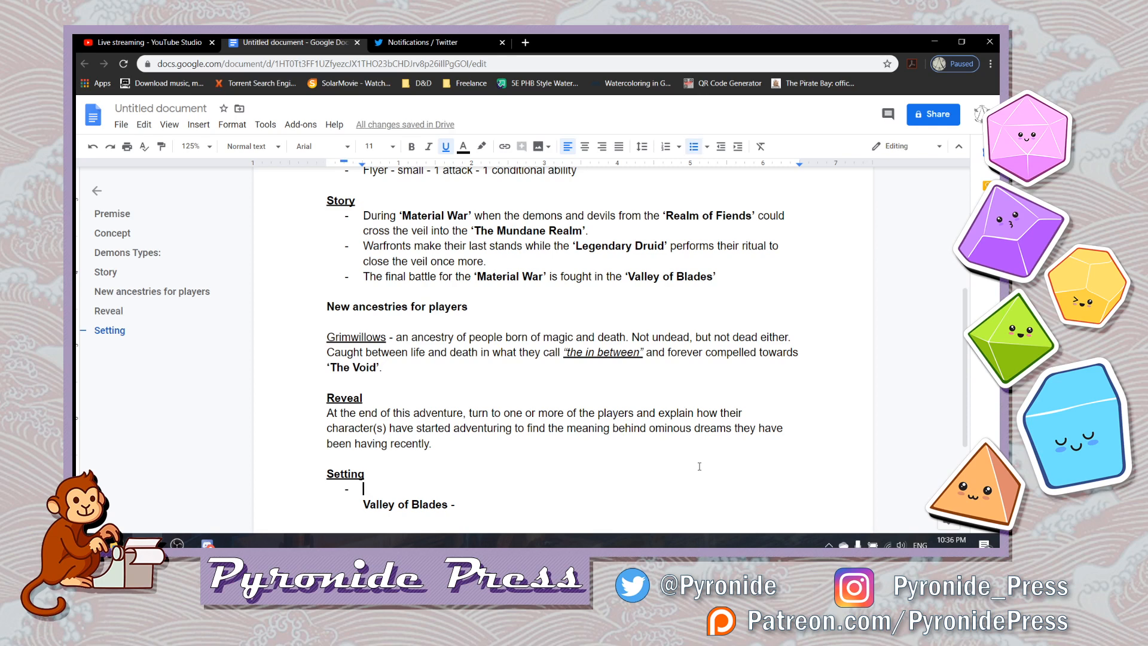
pyautogui.write('The')
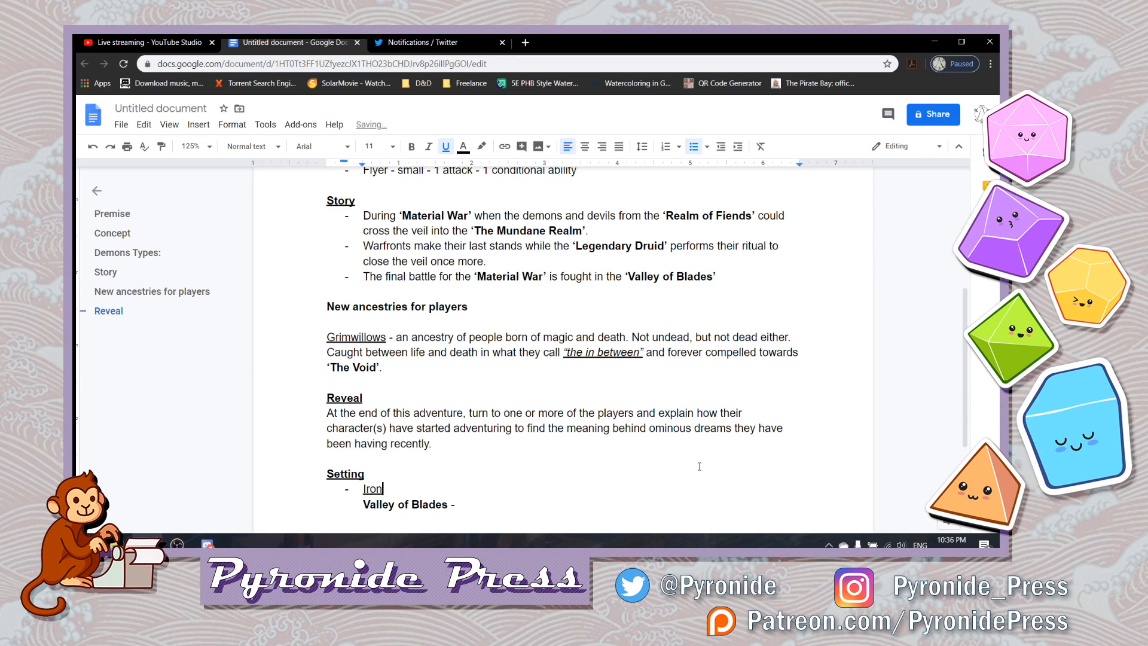
pyautogui.press('BackSpace')
pyautogui.press('BackSpace')
pyautogui.press('BackSpace')
pyautogui.hotkey('ctrl', 'b')
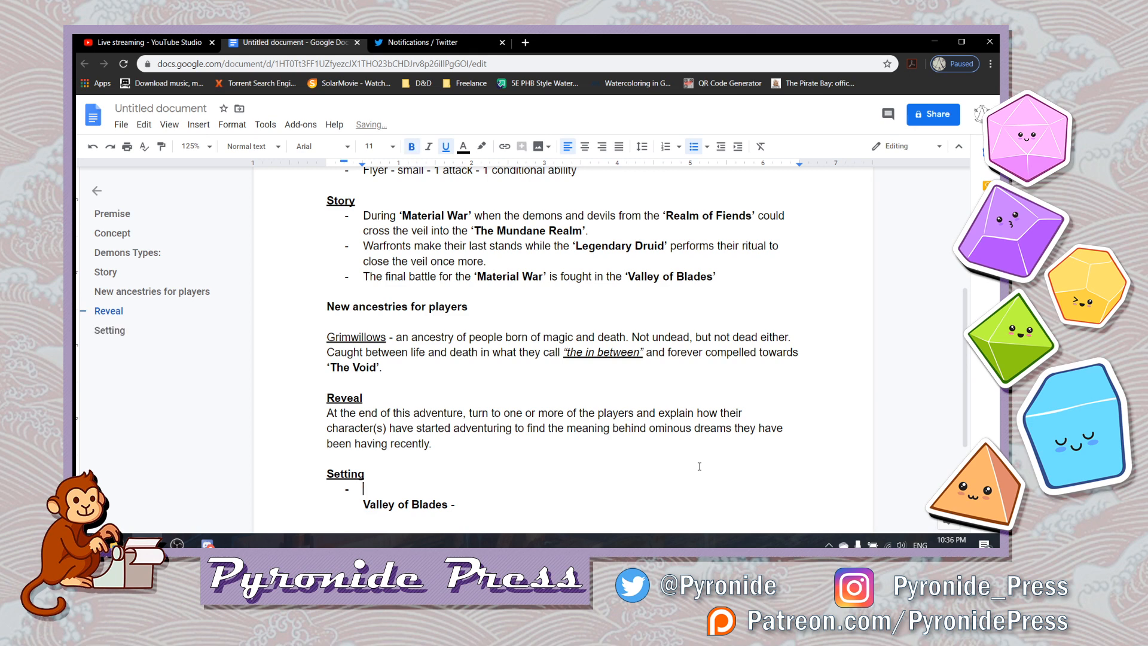
pyautogui.hotkey('ctrl', 'u')
pyautogui.write('Ironc')
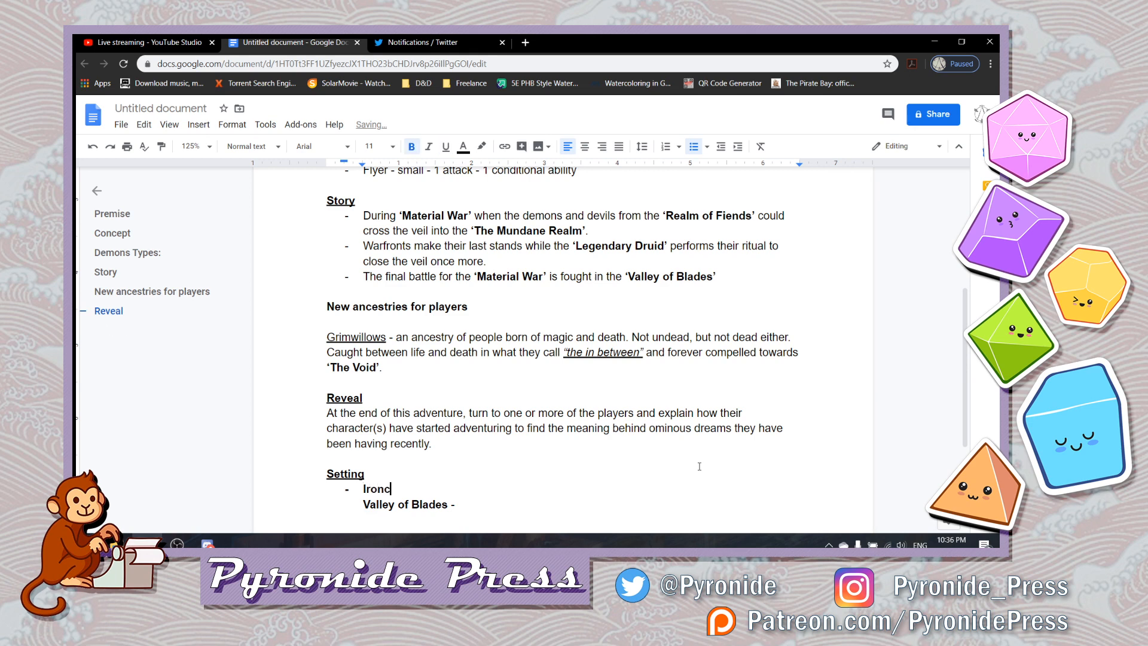
pyautogui.write('rest -')
# - Remove the bullet from the Ironcrest line while keeping its indent
pyautogui.press('Left')
pyautogui.press('Left')
pyautogui.press('Left')
pyautogui.press('Left')
pyautogui.press('Left')
pyautogui.press('Left')
pyautogui.press('Left')
pyautogui.press('Left')
pyautogui.press('Left')
pyautogui.press('Left')
pyautogui.press('Left')
pyautogui.press('BackSpace')
pyautogui.press('End')
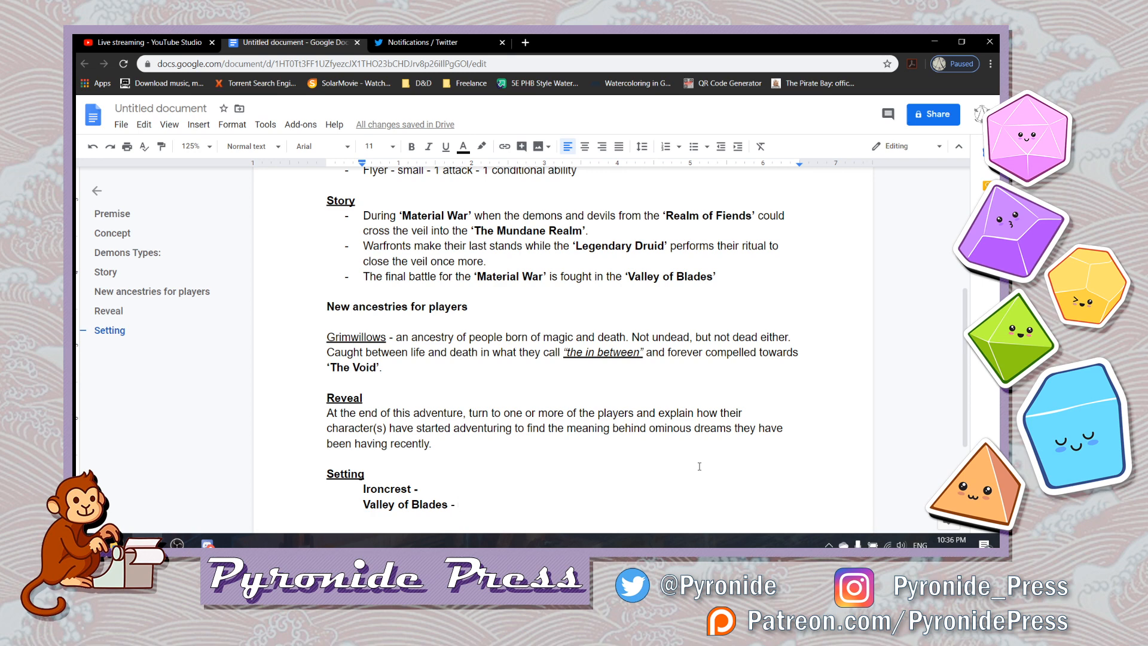
# - Insert a bold "Onor -" line between Ironcrest and Valley of Blades
pyautogui.press('Up')
pyautogui.press('Home')
pyautogui.press('End')
pyautogui.press('Return')
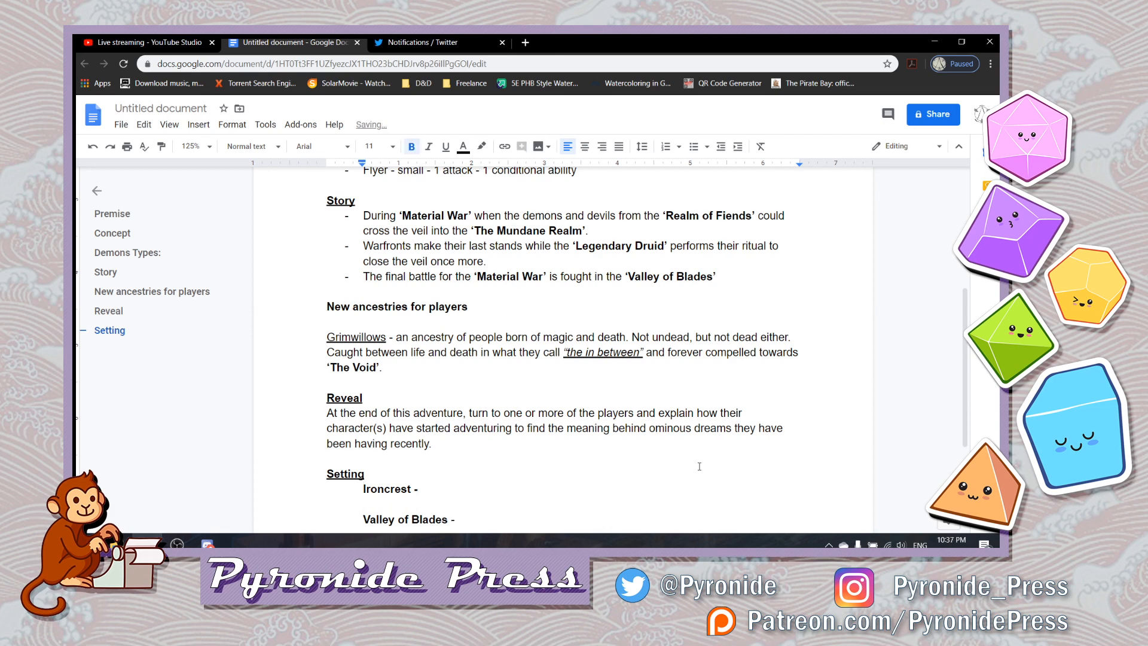
pyautogui.write('Onor -')
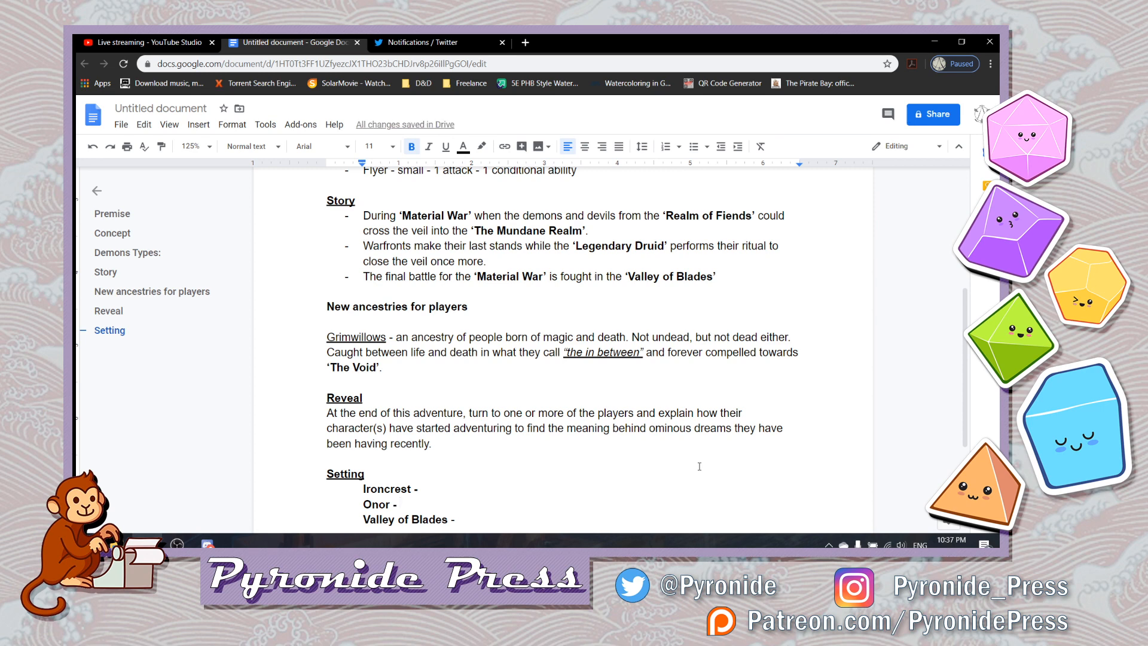
# - Add “Visions of Vanity” after "Onor -" and make the quoted phrase italic and underlined instead of bold
pyautogui.write('"')
pyautogui.write('Visions of V')
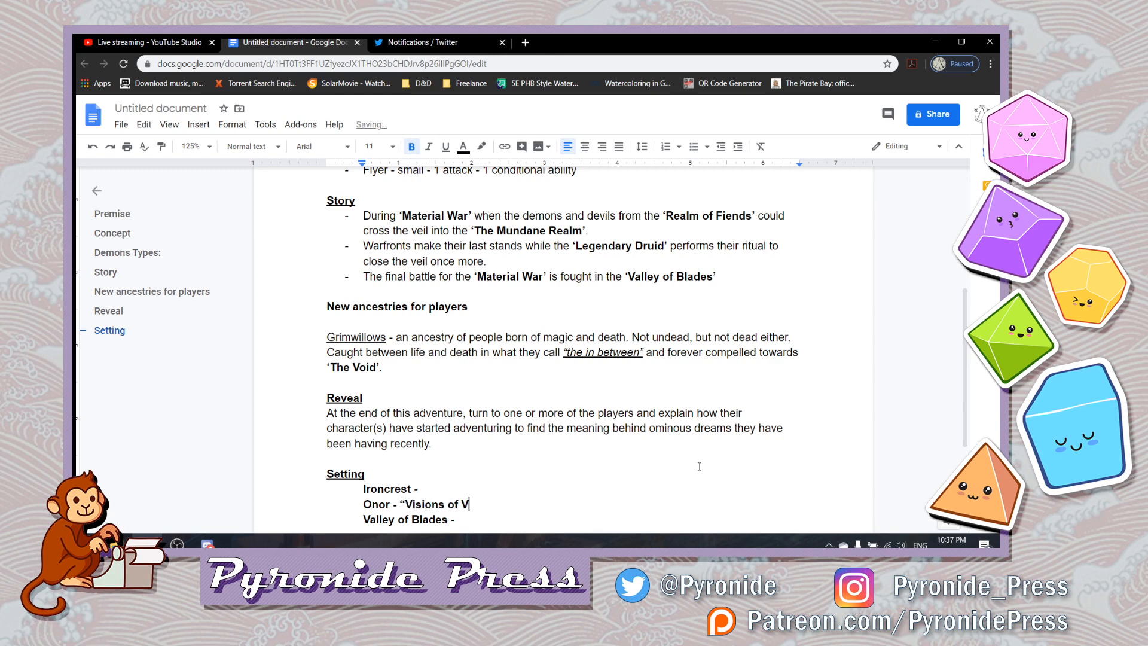
pyautogui.write('anity"')
pyautogui.hotkey('shift', 'Left')
pyautogui.hotkey('shift', 'Left')
pyautogui.hotkey('shift', 'Left')
pyautogui.hotkey('shift', 'Left')
pyautogui.hotkey('shift', 'Left')
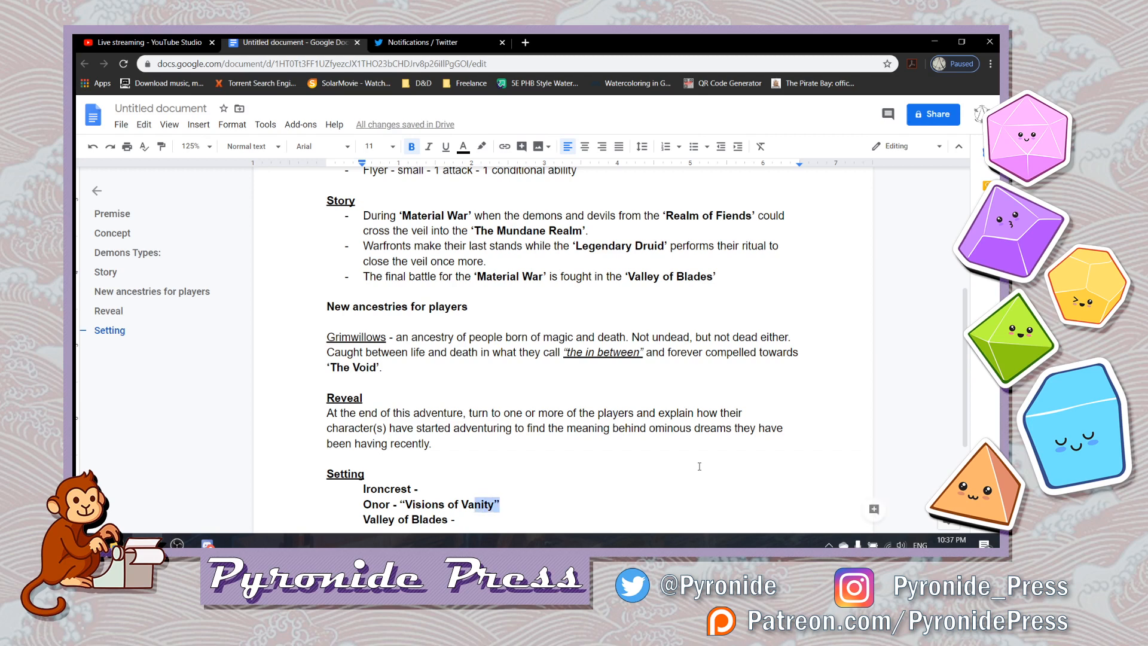
pyautogui.hotkey('shift', 'Left')
pyautogui.hotkey('shift', 'Left')
pyautogui.hotkey('shift', 'Left')
pyautogui.hotkey('shift', 'Left')
pyautogui.hotkey('shift', 'Left')
pyautogui.hotkey('shift', 'Left')
pyautogui.hotkey('shift', 'Left')
pyautogui.hotkey('shift', 'Left')
pyautogui.hotkey('shift', 'Left')
pyautogui.hotkey('shift', 'Left')
pyautogui.hotkey('shift', 'Left')
pyautogui.hotkey('shift', 'Left')
pyautogui.hotkey('shift', 'Left')
pyautogui.hotkey('shift', 'Left')
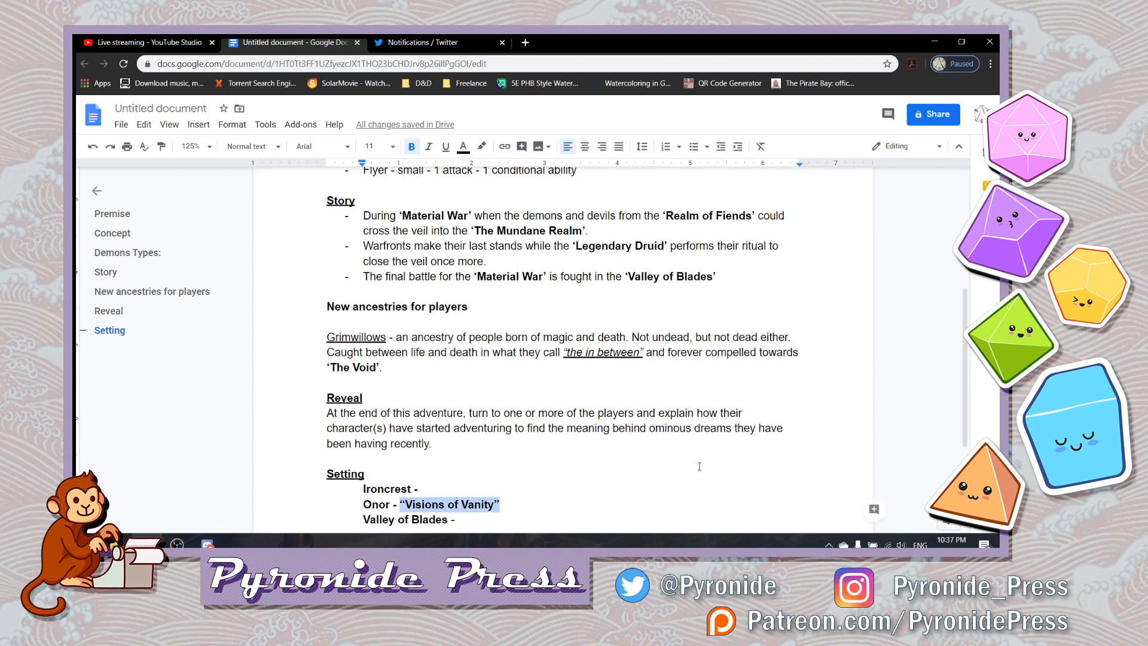
pyautogui.hotkey('ctrl', 'i')
pyautogui.hotkey('ctrl', 'u')
pyautogui.hotkey('ctrl', 'b')
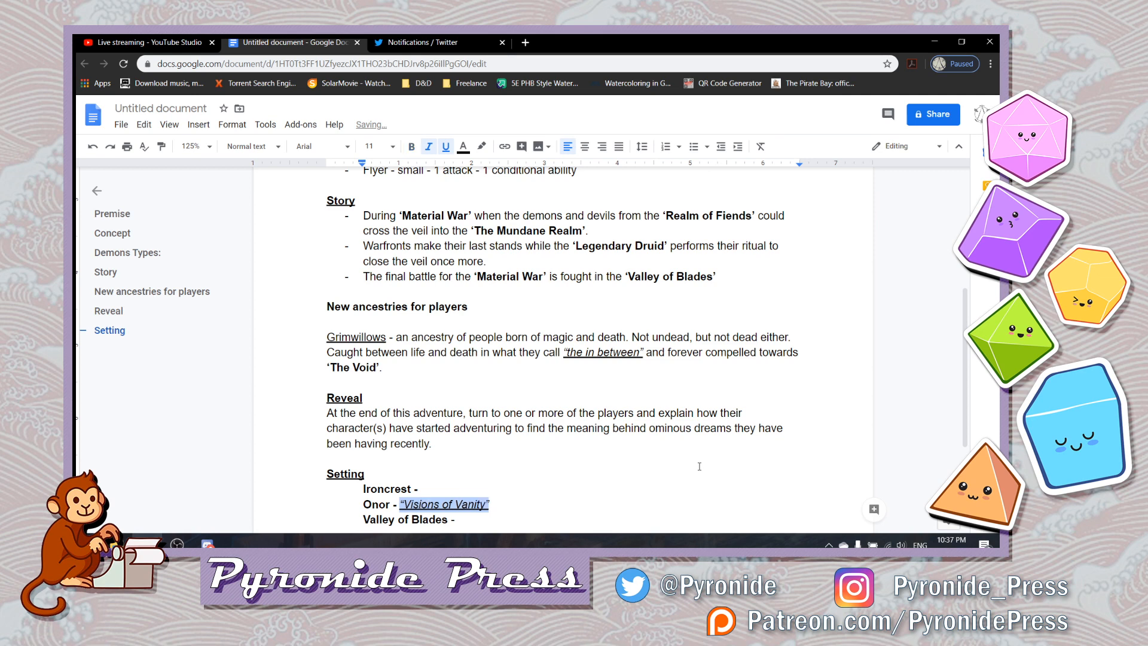
# - Add “Prospects of the Forgotten One” after "Ironcrest -" in italic, underlined, non-bold text
pyautogui.press('Up')
pyautogui.press('Right')
pyautogui.press('Right')
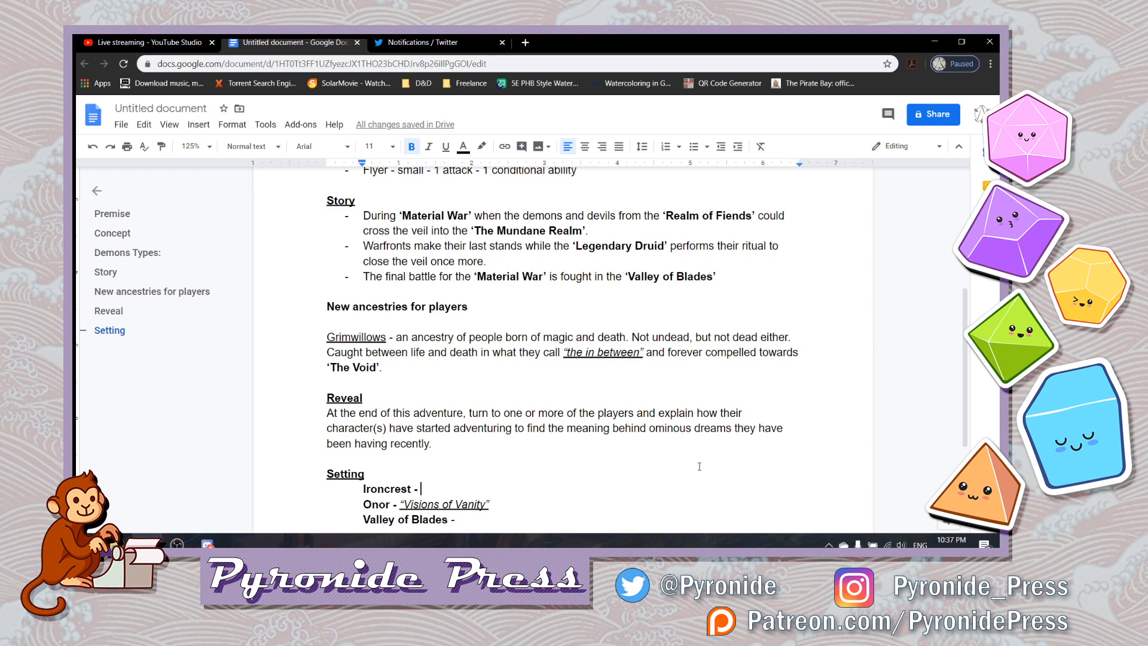
pyautogui.hotkey('ctrl', 'b')
pyautogui.hotkey('ctrl', 'u')
pyautogui.hotkey('ctrl', 'i')
pyautogui.write('"')
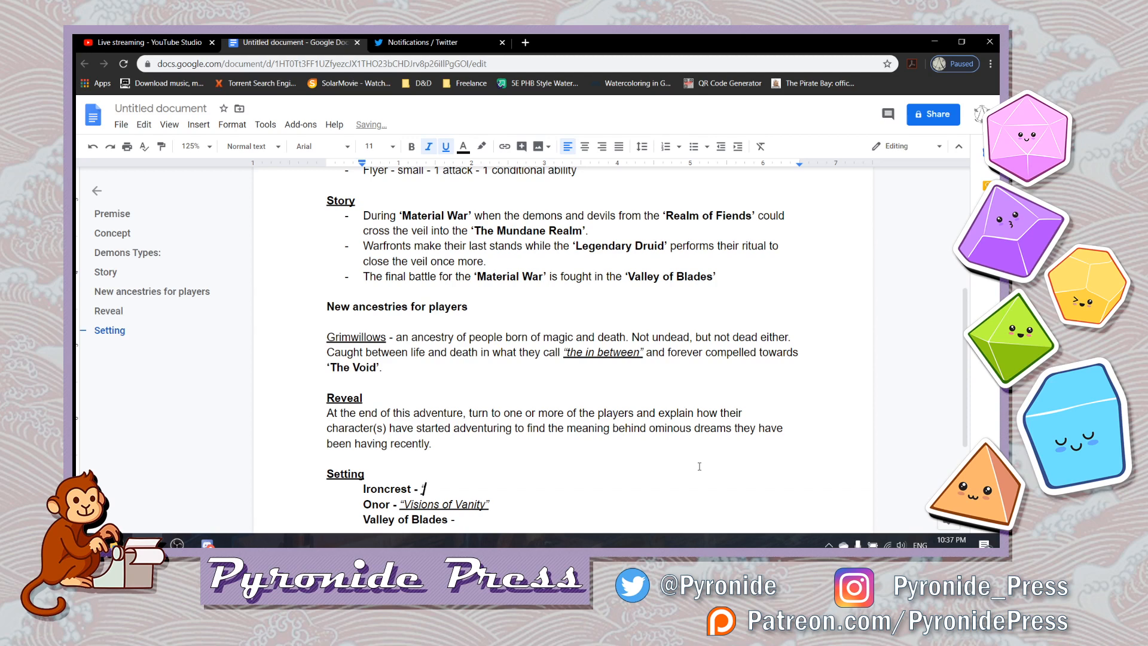
pyautogui.write('Prospects of the')
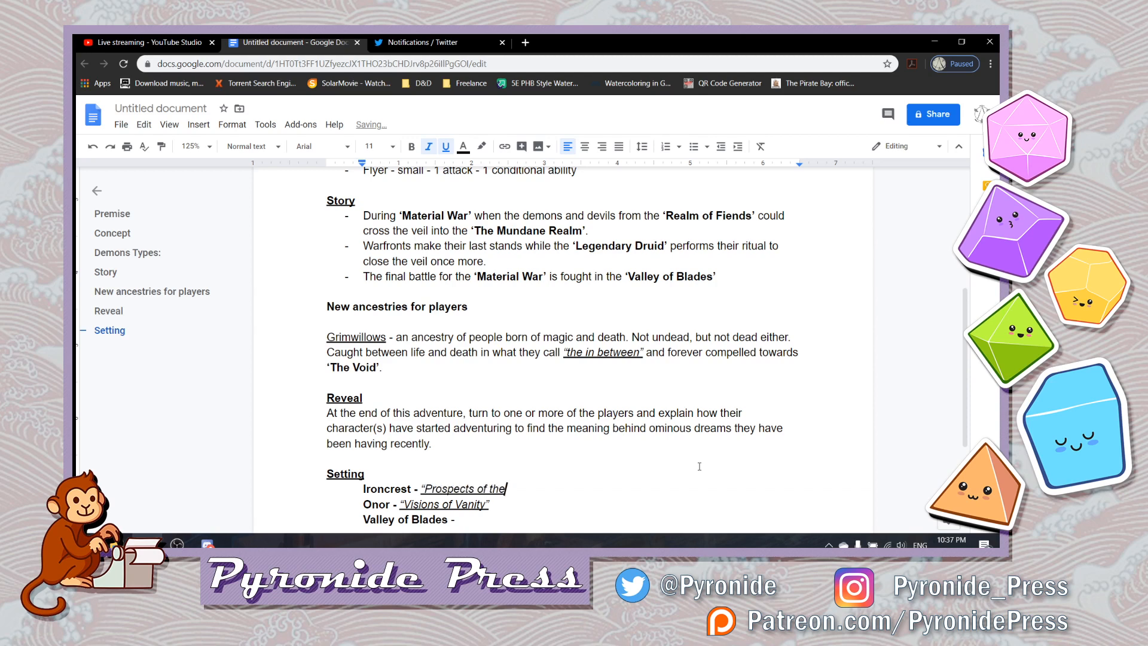
pyautogui.write(' Forgotten ON')
pyautogui.press('BackSpace')
pyautogui.write('ne')
pyautogui.write('"')
# - Append "- Lawyth Empire" in plain text to the end of the Onor line
pyautogui.press('Down')
pyautogui.press('Down')
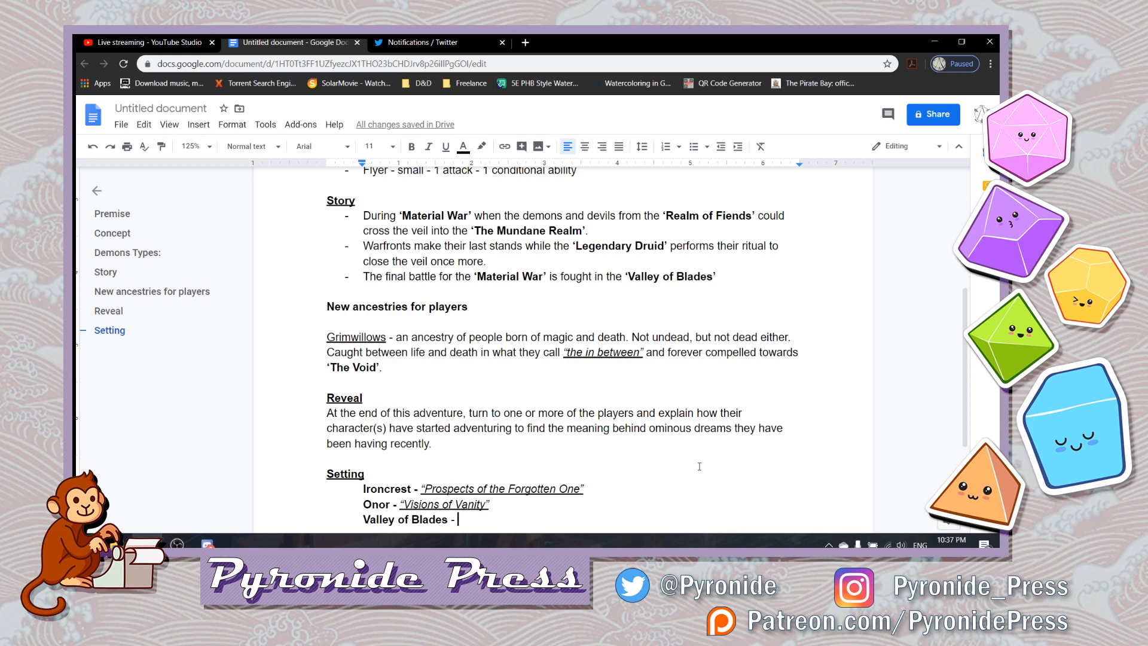
pyautogui.press('Up')
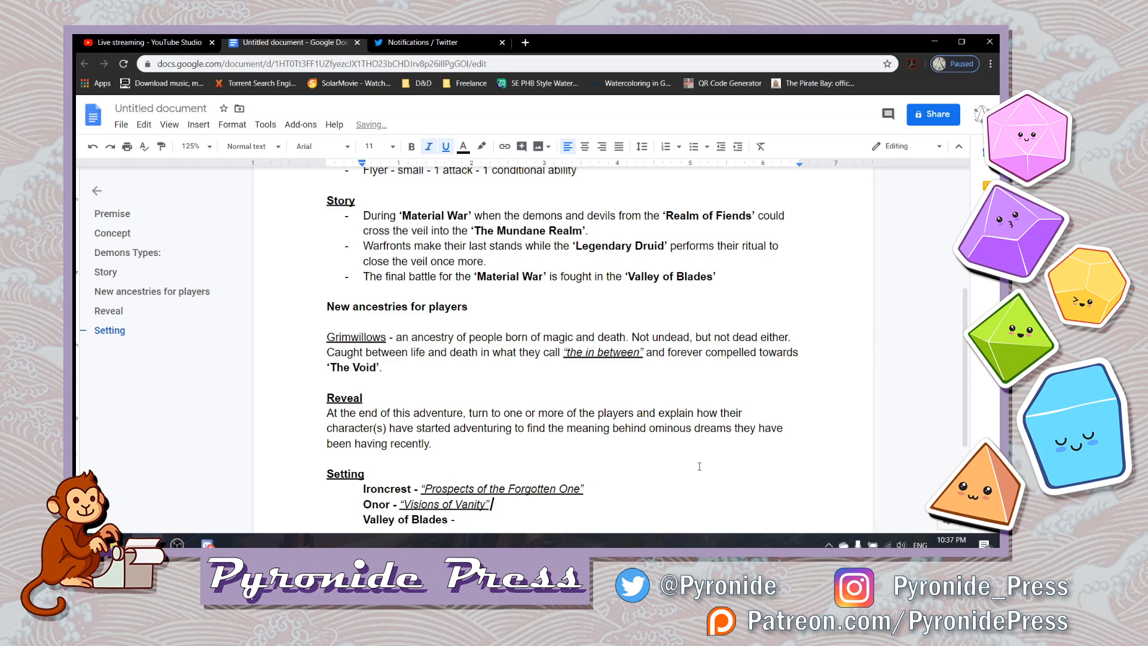
pyautogui.press('BackSpace')
pyautogui.hotkey('ctrl', 'i')
pyautogui.hotkey('ctrl', 'u')
pyautogui.write('-')
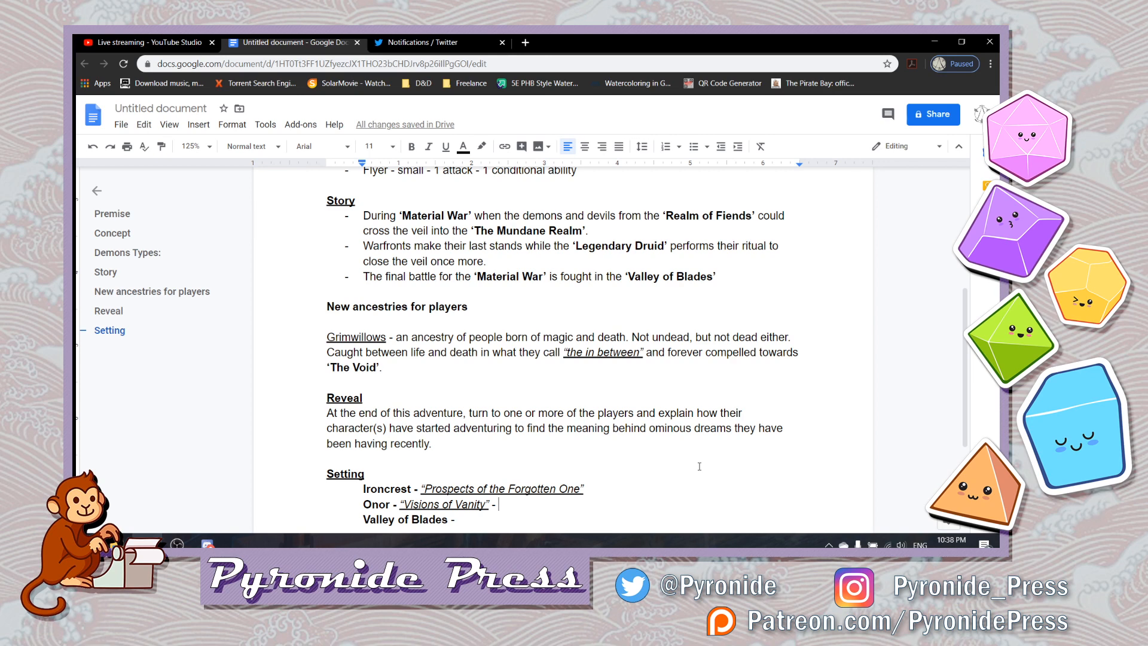
pyautogui.write('Lawyth Empire')
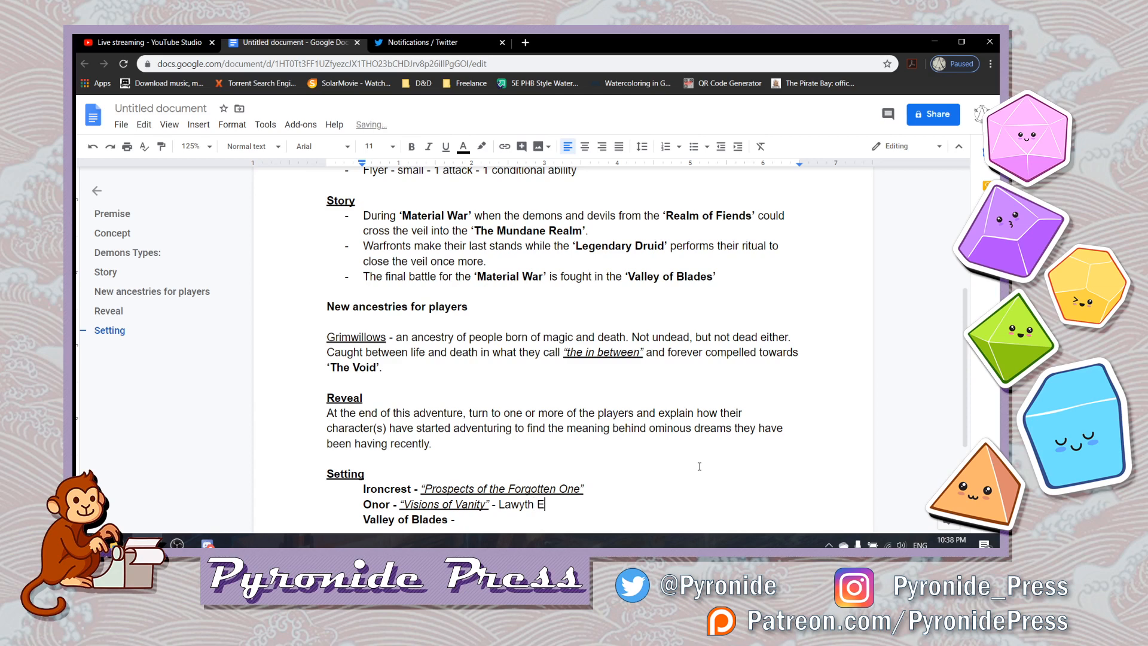
# - Append "- Atrelon" to the end of the Ironcrest line without italics or underline
pyautogui.press('Up')
pyautogui.press('Right')
pyautogui.press('Right')
pyautogui.press('Right')
pyautogui.press('Left')
pyautogui.write('-')
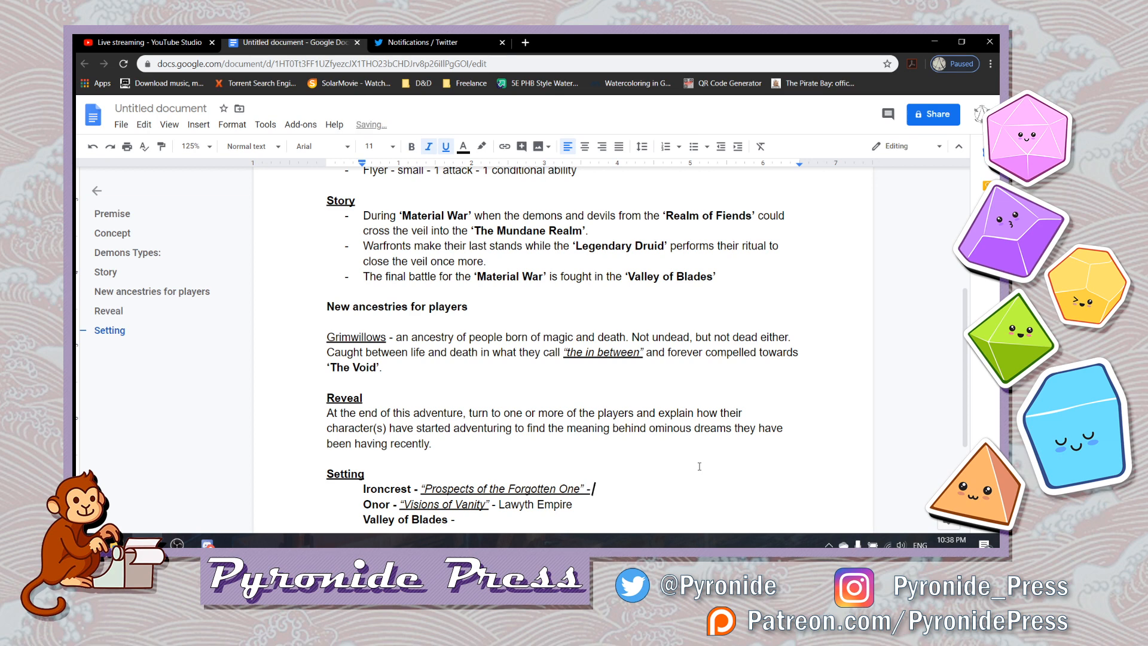
pyautogui.press('BackSpace')
pyautogui.press('BackSpace')
pyautogui.press('BackSpace')
pyautogui.hotkey('ctrl', 'b')
pyautogui.hotkey('ctrl', 'b')
pyautogui.hotkey('ctrl', 'b')
pyautogui.hotkey('ctrl', 'i')
pyautogui.hotkey('ctrl', 'u')
pyautogui.write('- Atre')
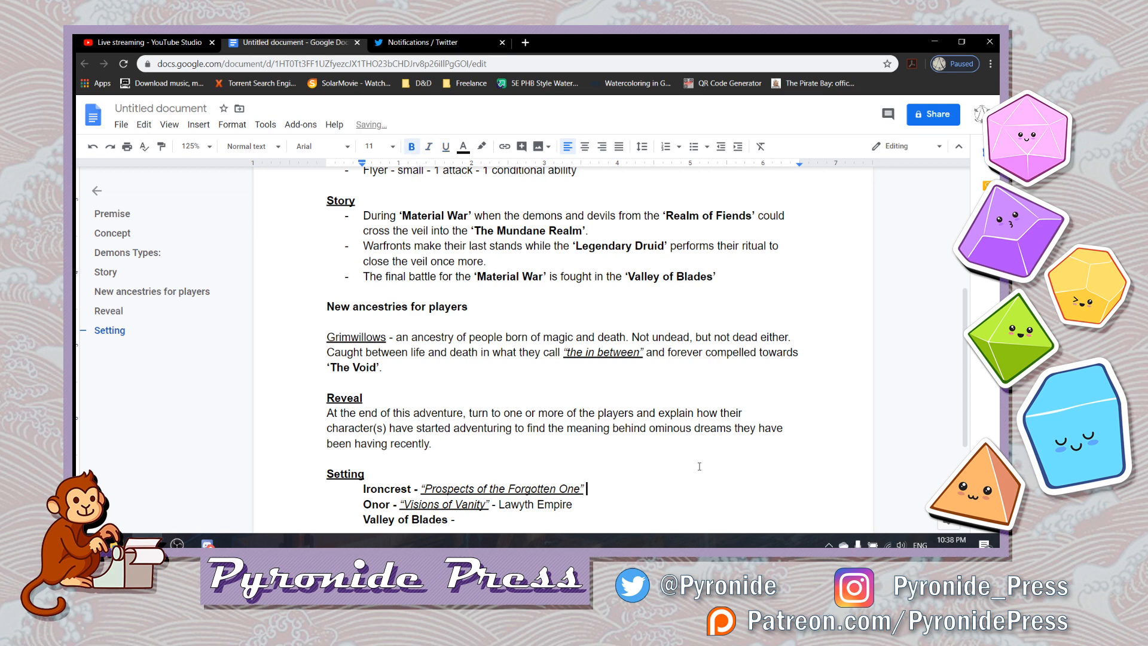
pyautogui.write('lon')
# - Remove the bold from "Atrelon" and add "Kingdom" after it
pyautogui.hotkey('shift', 'Left')
pyautogui.hotkey('shift', 'Left')
pyautogui.hotkey('shift', 'Left')
pyautogui.hotkey('shift', 'Left')
pyautogui.hotkey('shift', 'Left')
pyautogui.hotkey('shift', 'Left')
pyautogui.hotkey('shift', 'Left')
pyautogui.hotkey('shift', 'Left')
pyautogui.hotkey('shift', 'Left')
pyautogui.hotkey('shift', 'Left')
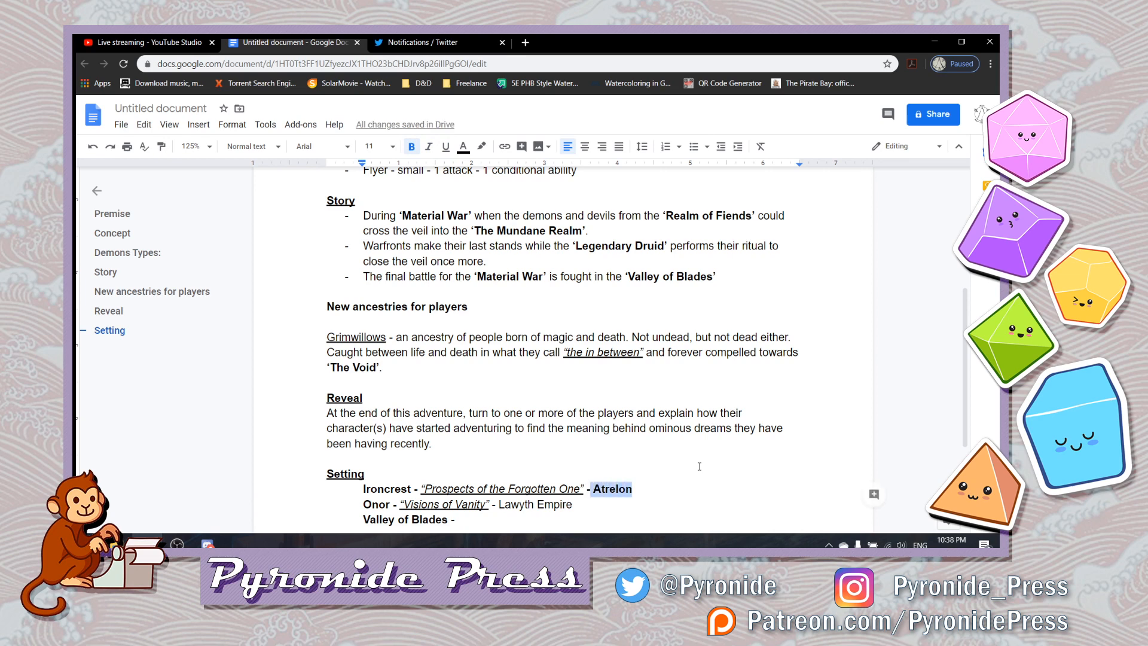
pyautogui.hotkey('ctrl', 'b')
pyautogui.press('Right')
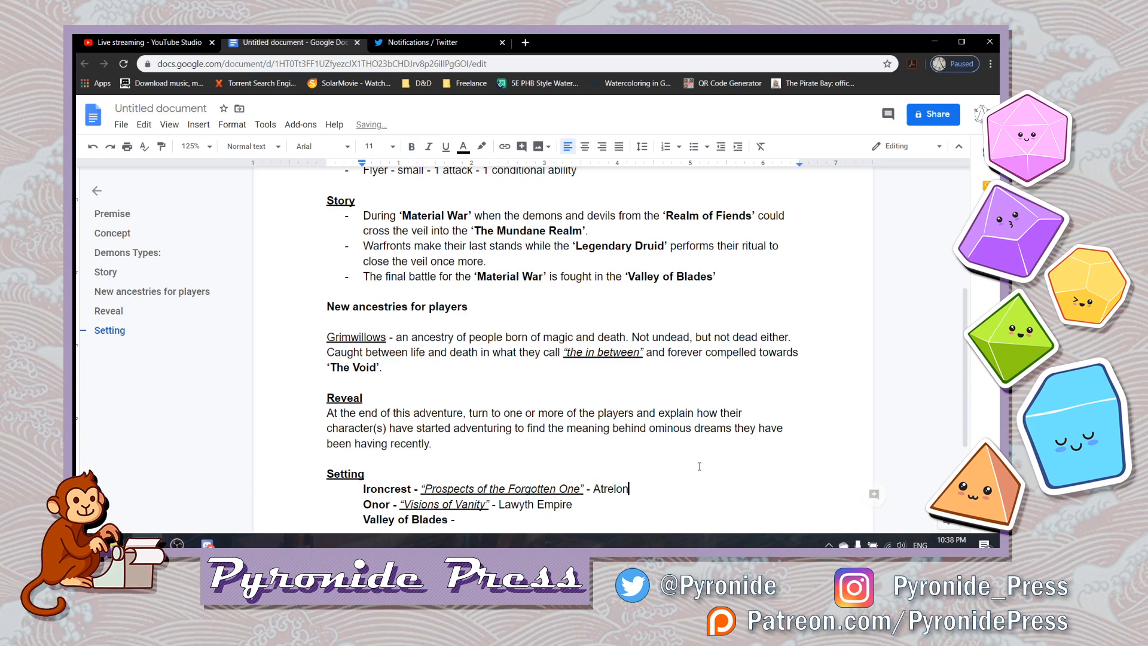
pyautogui.write('Kingdom')
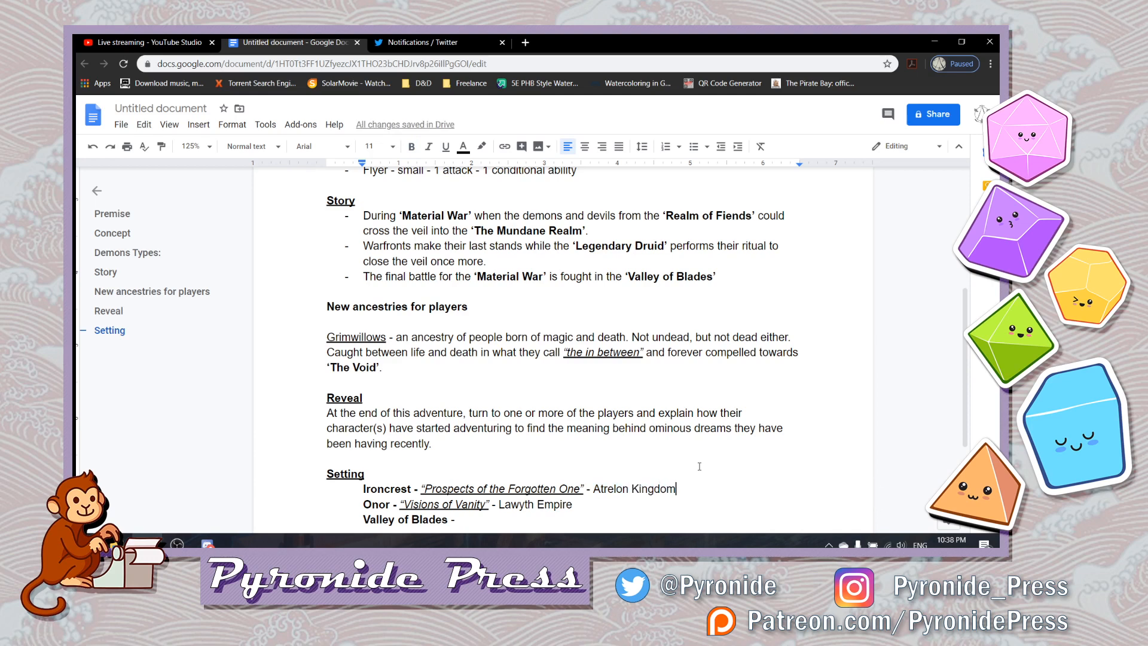
# - Review the outline from the Setting section back up to the Premise heading
pyautogui.press('Down')
pyautogui.press('Down')
pyautogui.press('Up')
pyautogui.press('Up')
pyautogui.press('Up')
pyautogui.press('Up')
pyautogui.press('Up')
pyautogui.press('Up')
pyautogui.press('Up')
pyautogui.press('Up')
pyautogui.press('Up')
pyautogui.press('Up')
pyautogui.press('Up')
pyautogui.press('Up')
pyautogui.press('Up')
pyautogui.press('Up')
pyautogui.press('Up')
pyautogui.press('Up')
pyautogui.press('Up')
pyautogui.press('Up')
pyautogui.press('Up')
pyautogui.press('Up')
pyautogui.press('Up')
pyautogui.press('Up')
pyautogui.press('Up')
pyautogui.press('Up')
pyautogui.press('Up')
pyautogui.press('Up')
pyautogui.press('Up')
pyautogui.press('Up')
pyautogui.press('Up')
pyautogui.press('Up')
pyautogui.press('Up')
pyautogui.press('Up')
pyautogui.press('Up')
pyautogui.press('Up')
pyautogui.press('Up')
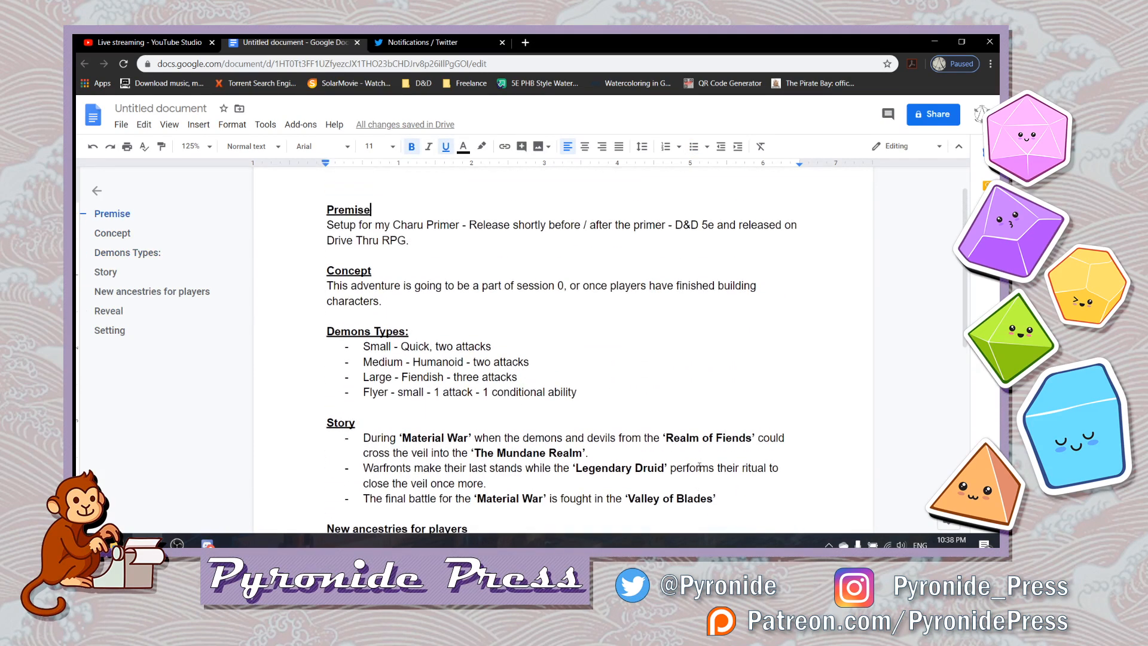
# - Review the outline from the Premise section down to the New ancestries for players heading
pyautogui.press('Down')
pyautogui.press('Down')
pyautogui.press('Down')
pyautogui.press('Down')
pyautogui.press('Down')
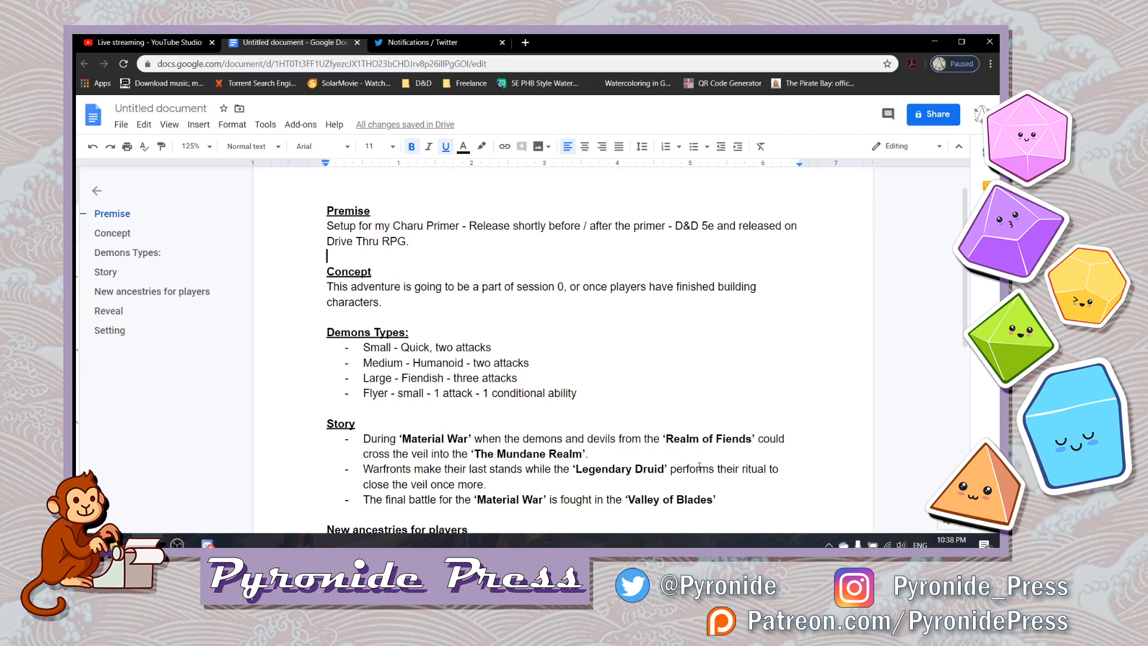
pyautogui.press('Down')
pyautogui.press('Down')
pyautogui.press('Down')
pyautogui.press('Down')
pyautogui.press('Down')
pyautogui.press('Down')
pyautogui.press('Down')
pyautogui.press('Down')
pyautogui.press('Down')
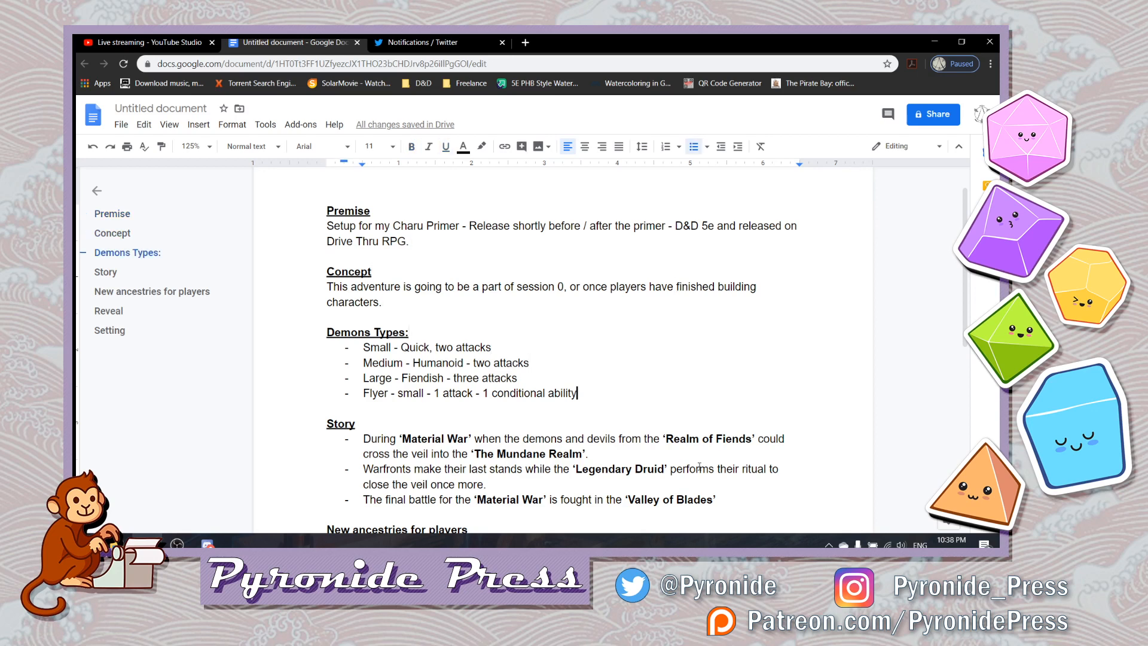
pyautogui.press('Down')
pyautogui.press('Down')
pyautogui.press('Down')
pyautogui.press('Down')
pyautogui.press('Down')
pyautogui.press('Down')
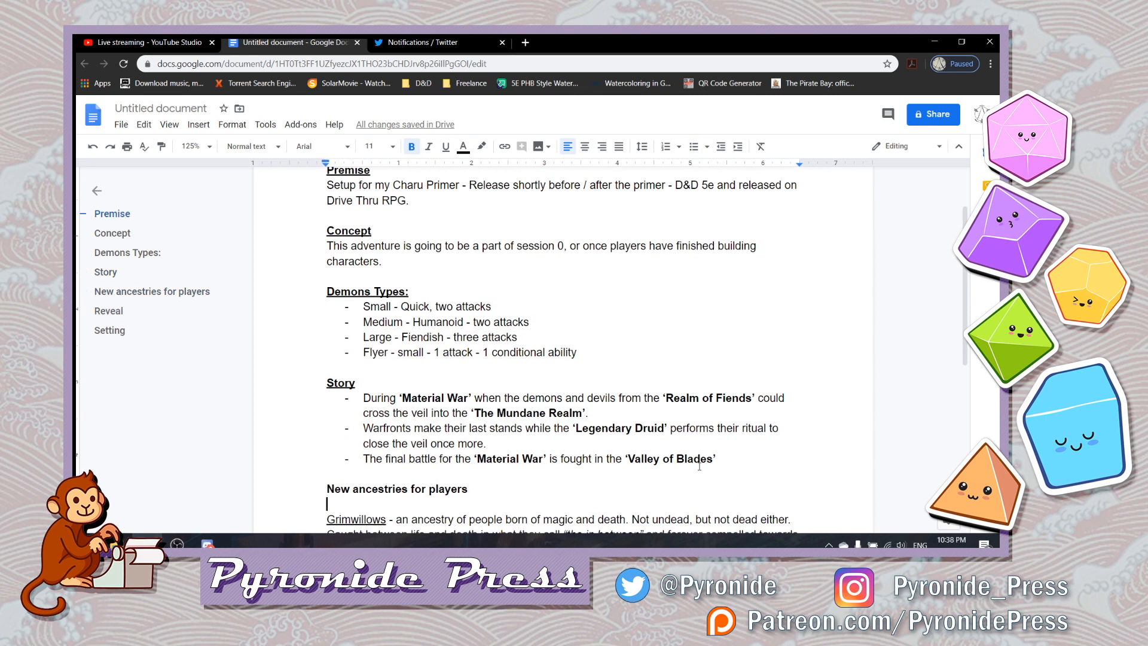
# - Add an empty nested bullet under the first Story bullet about the ‘Material War’
pyautogui.press('Left')
pyautogui.press('Up')
pyautogui.press('Up')
pyautogui.press('Up')
pyautogui.press('Up')
pyautogui.press('Up')
pyautogui.press('Return')
pyautogui.press('Tab')
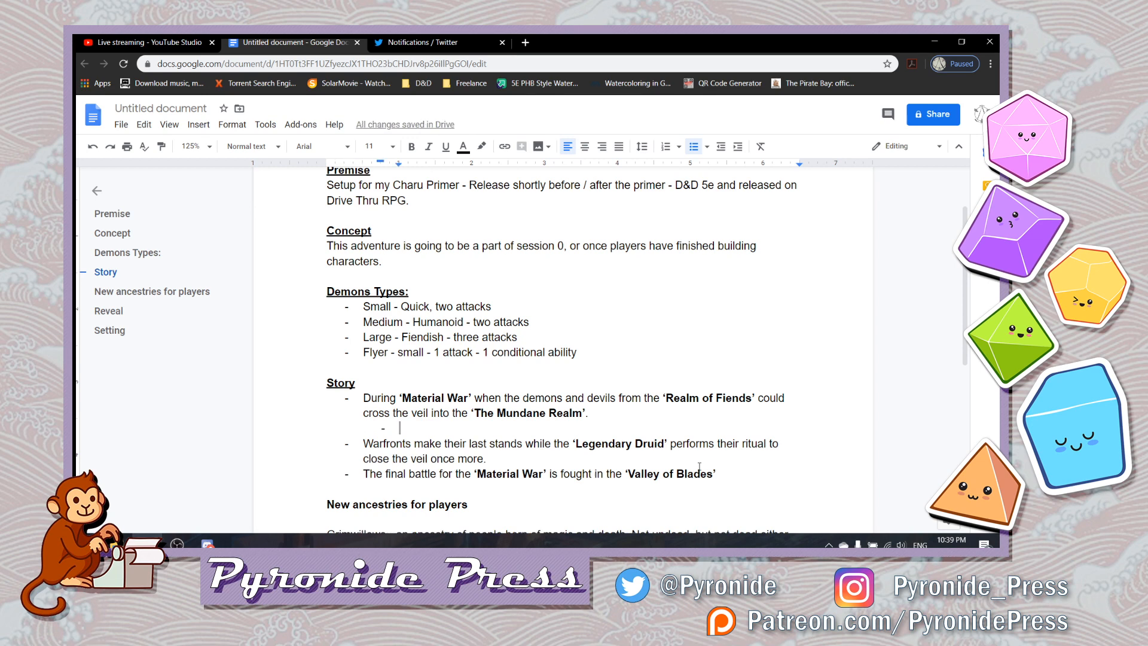
# - Begin the nested Story bullet with "The Fiends", making only "Fiends" bold
pyautogui.write('They')
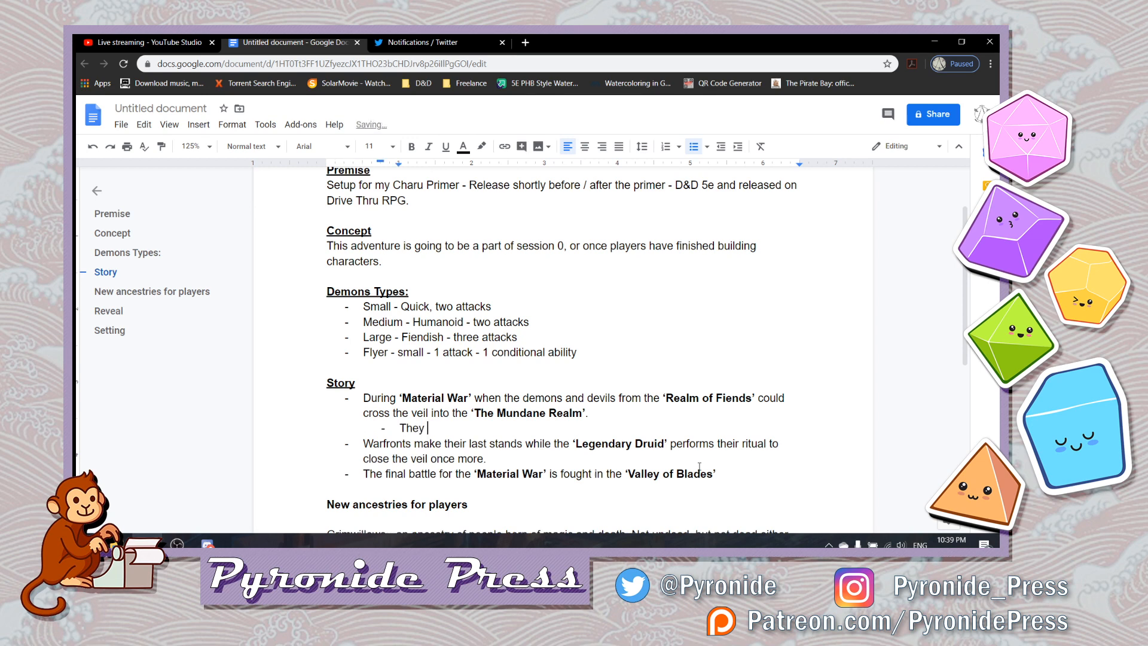
pyautogui.press('BackSpace')
pyautogui.press('BackSpace')
pyautogui.press('BackSpace')
pyautogui.write('e Fie')
pyautogui.press('BackSpace')
pyautogui.press('BackSpace')
pyautogui.press('BackSpace')
pyautogui.hotkey('ctrl', 'b')
pyautogui.write('Fiends')
pyautogui.hotkey('ctrl', 'b')
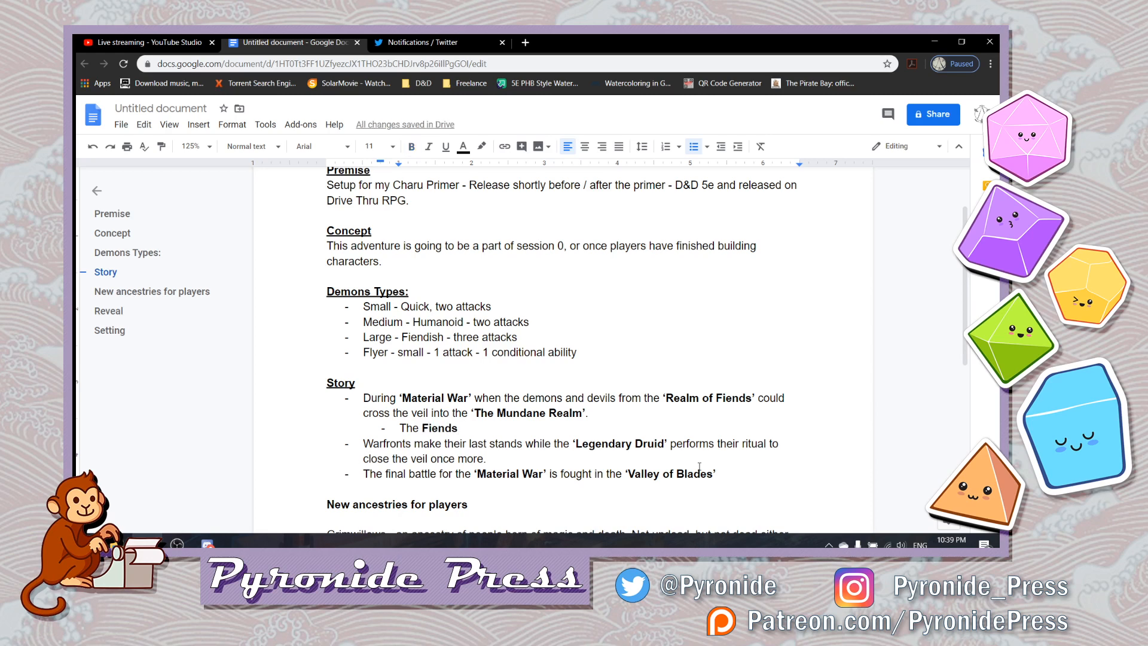
# - Continue the Fiends sub-bullet in plain text with "called to those who were shunned from society or otherwise in exile and"
pyautogui.write('called to')
pyautogui.write('those ')
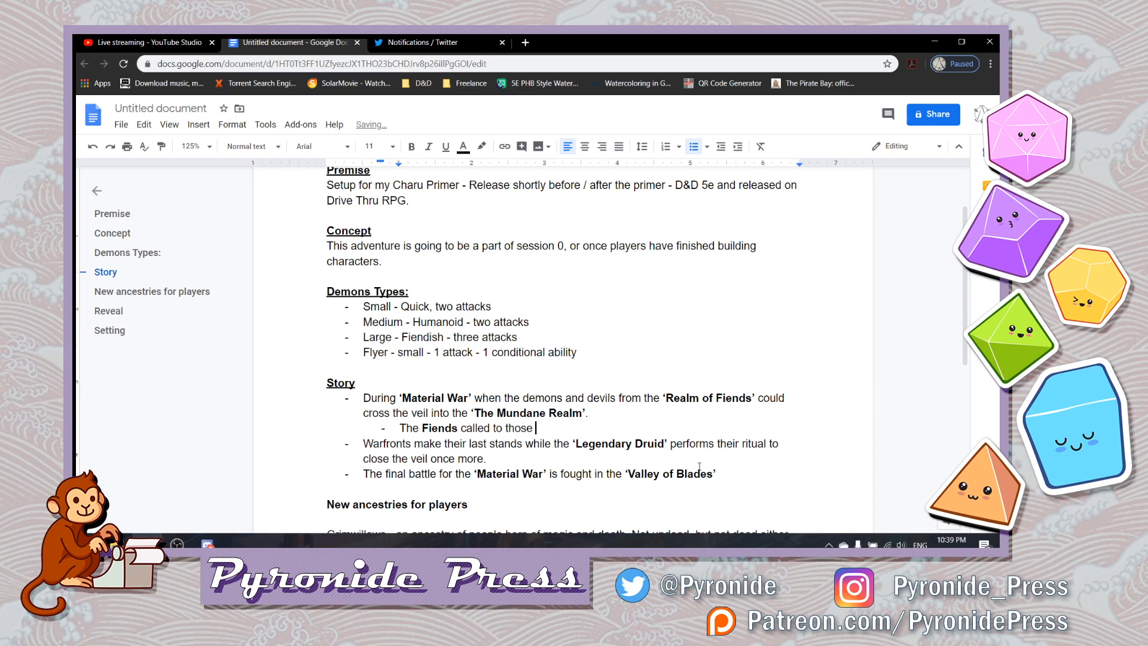
pyautogui.write('who were shunned from society')
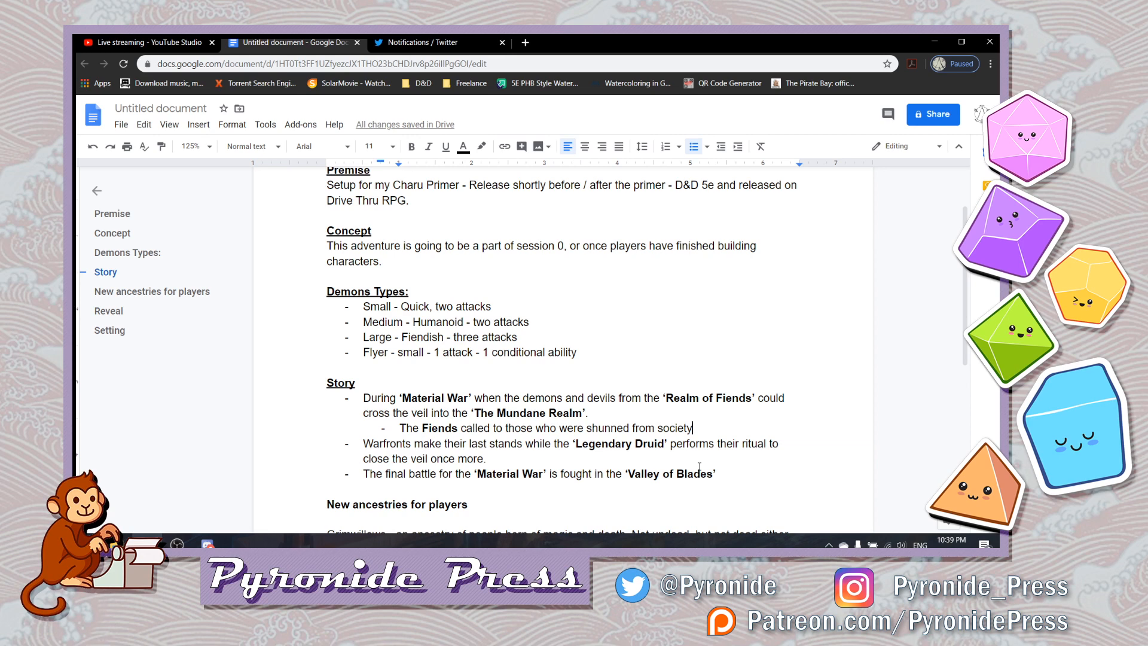
pyautogui.write(' or otherwise in ex')
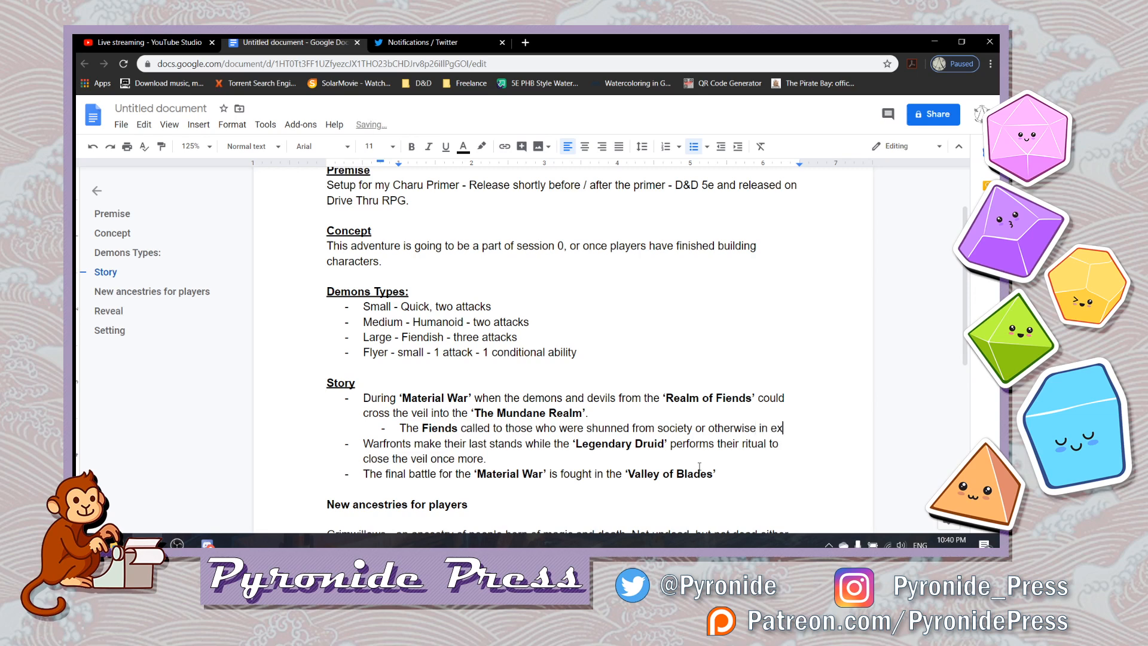
pyautogui.write('ile and ')
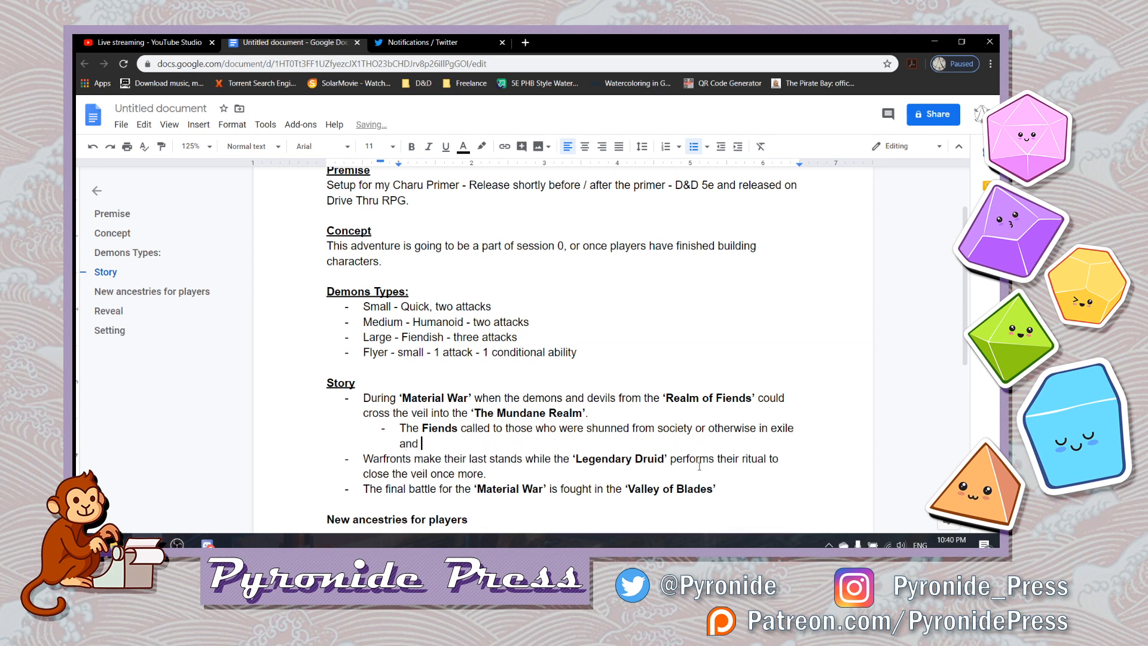
pyautogui.write('left with ')
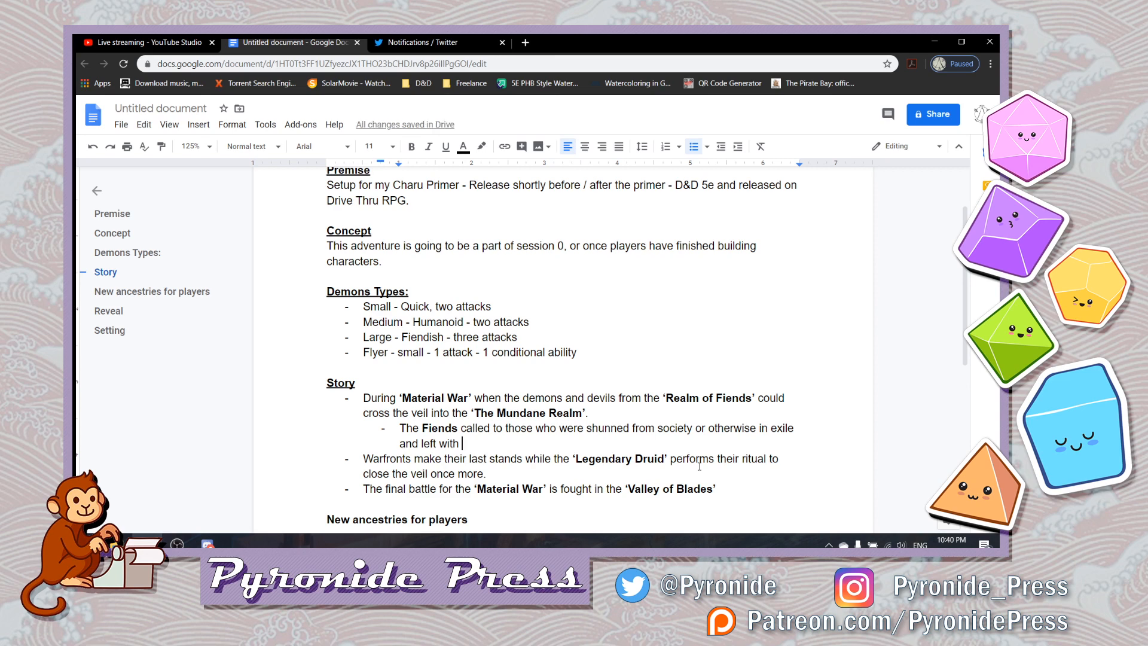
pyautogui.write('feelings of ')
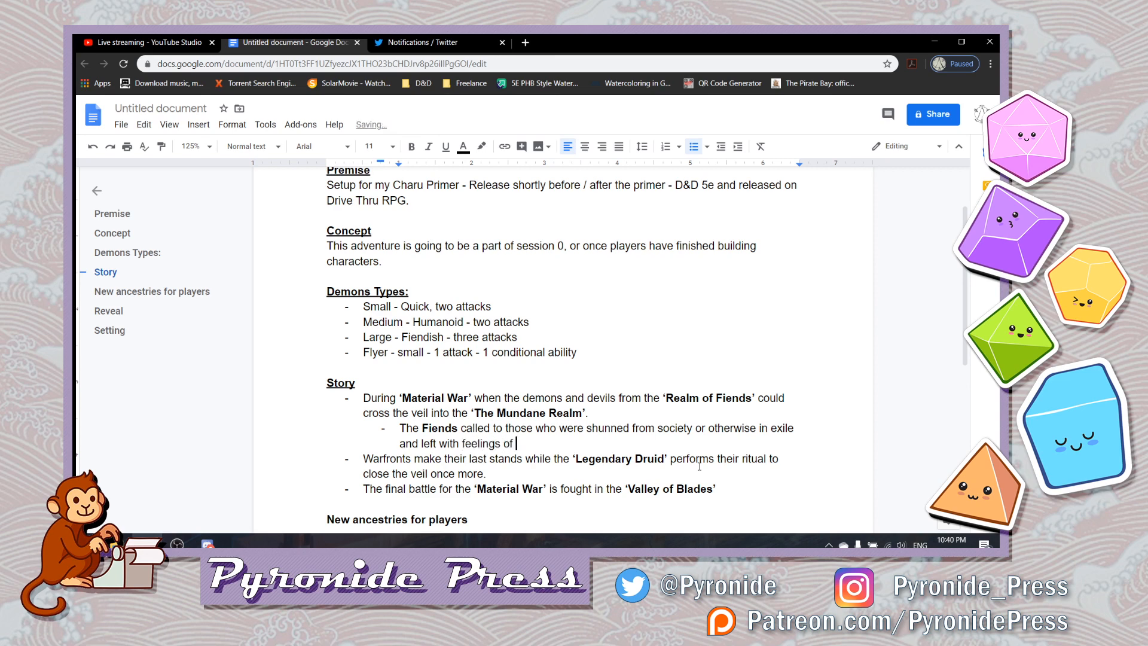
pyautogui.write('belonging adv')
# - Finish the Fiends sub-bullet with "left with feelings of belonging and doubt."
pyautogui.press('BackSpace')
pyautogui.press('BackSpace')
pyautogui.write('nd ')
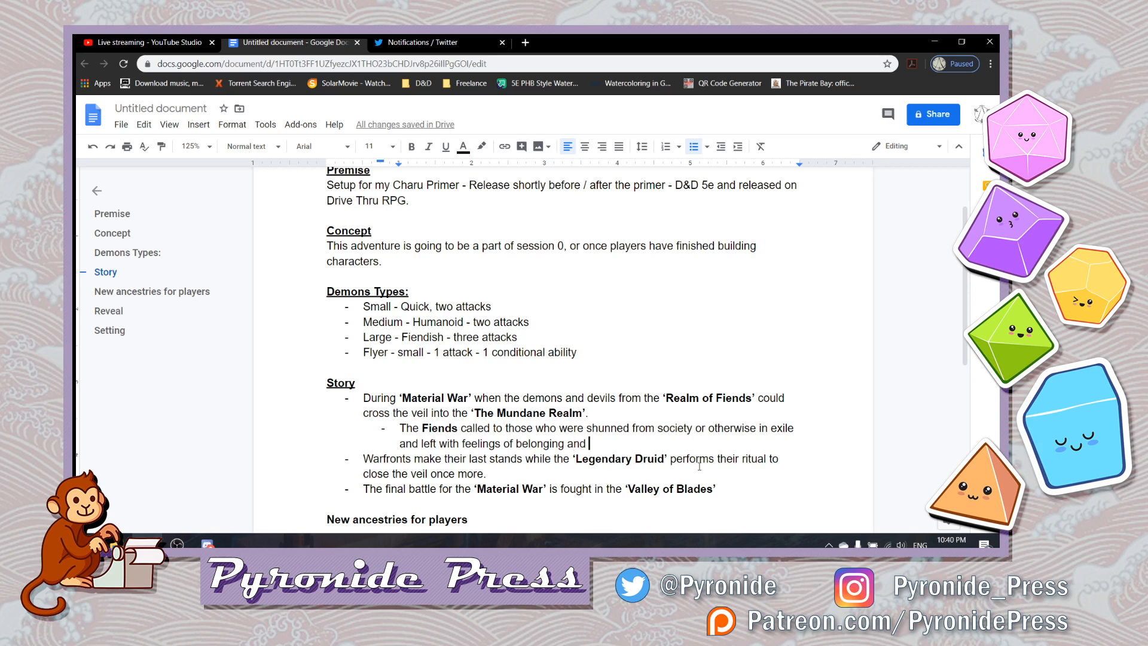
pyautogui.write('self')
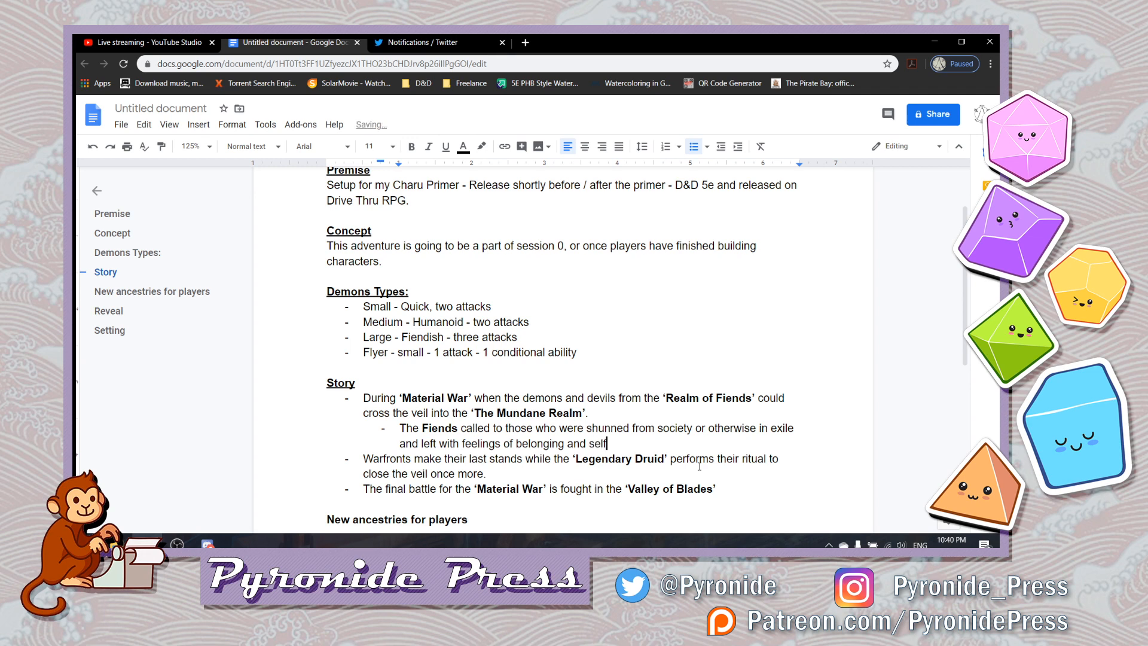
pyautogui.press('BackSpace')
pyautogui.press('BackSpace')
pyautogui.press('BackSpace')
pyautogui.press('BackSpace')
pyautogui.write('doubt.')
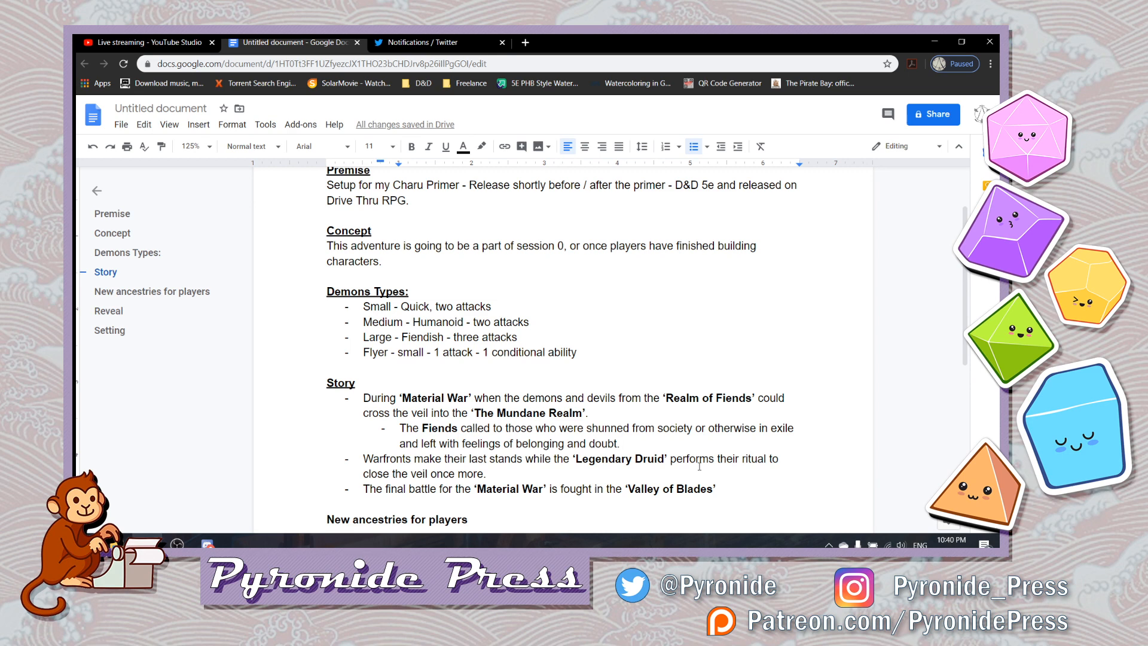
# - Add a second sub-bullet reading "They were influenced to perform rituals in key locations around the continent in order to weaken the veil"
pyautogui.press('Return')
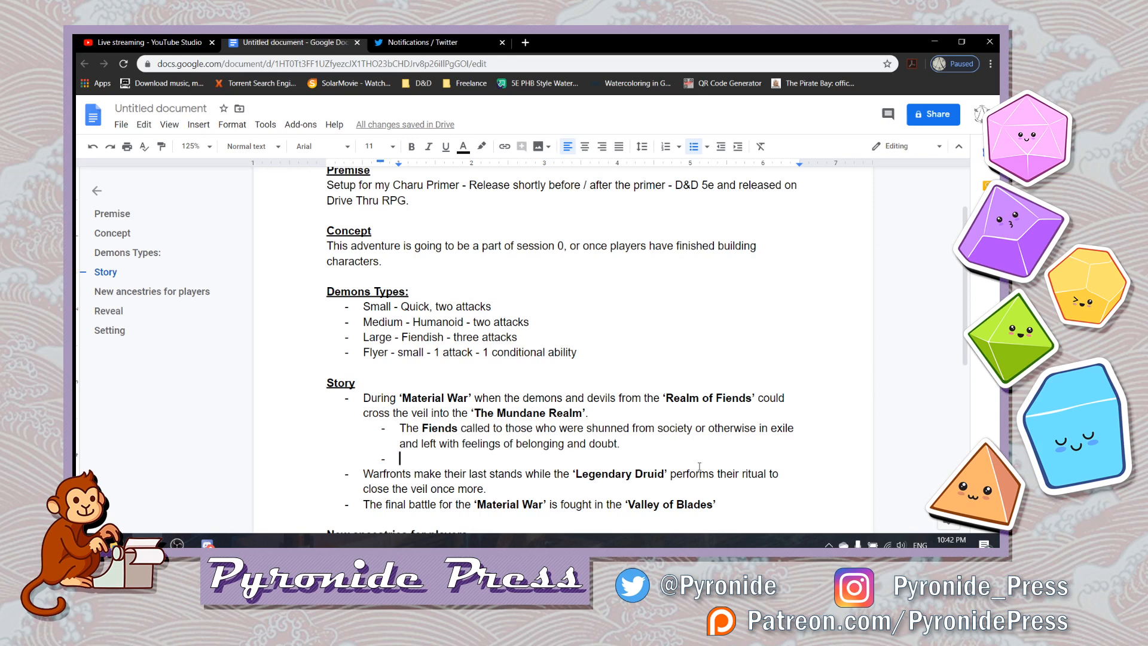
pyautogui.write('They ')
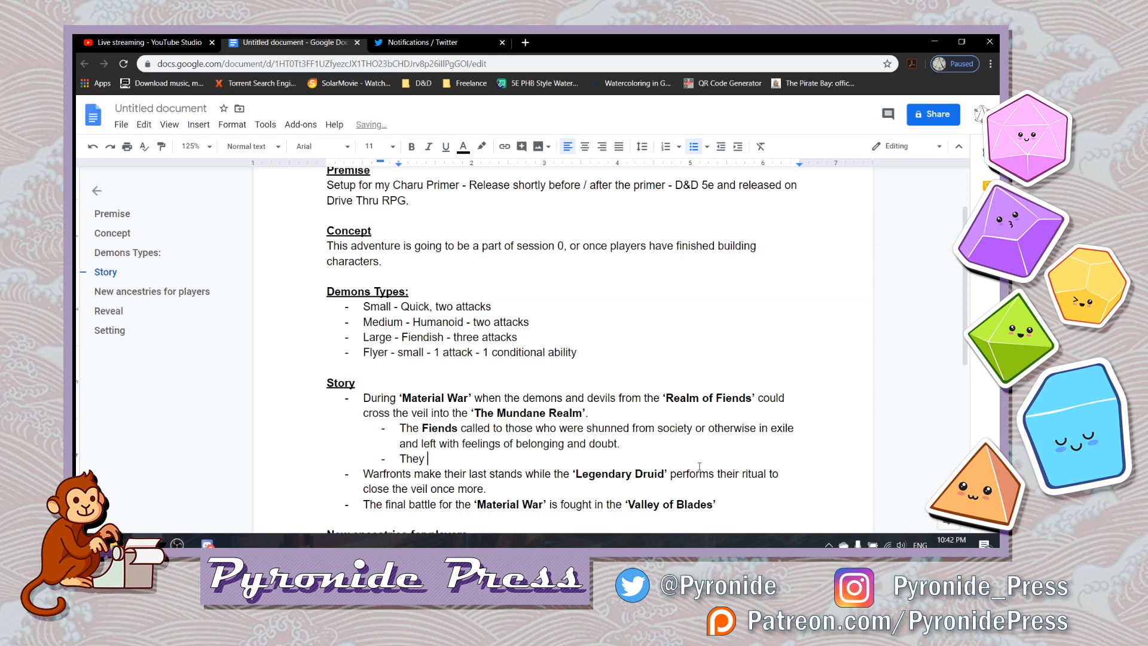
pyautogui.write('were influenced to')
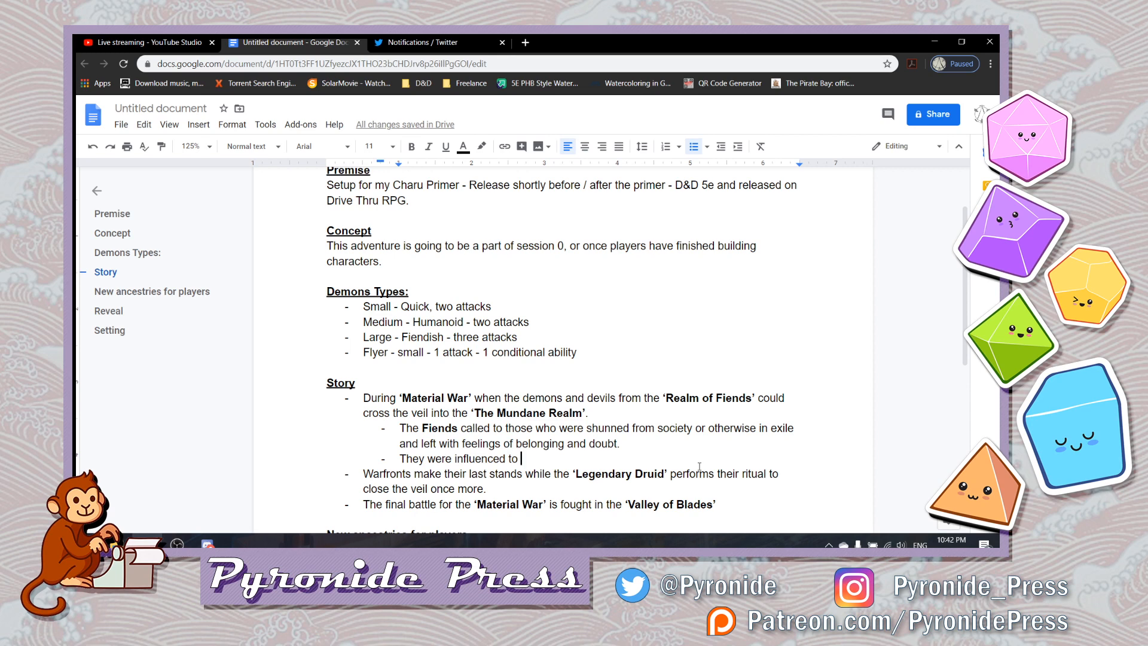
pyautogui.write('perform rituals')
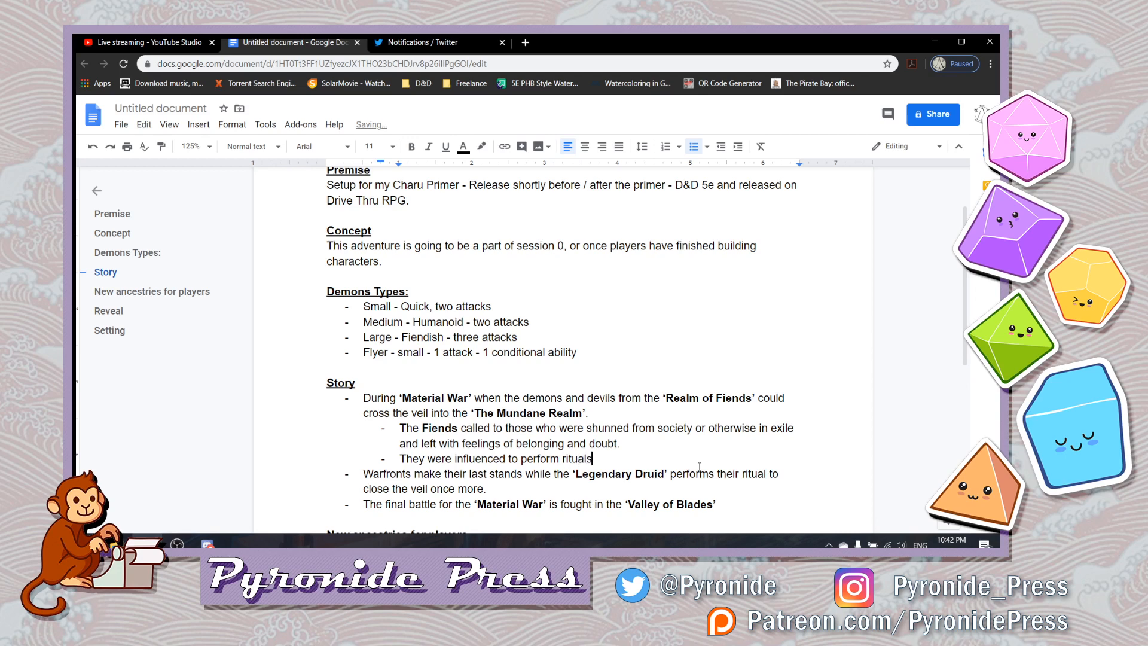
pyautogui.write(' in key locations around the contine')
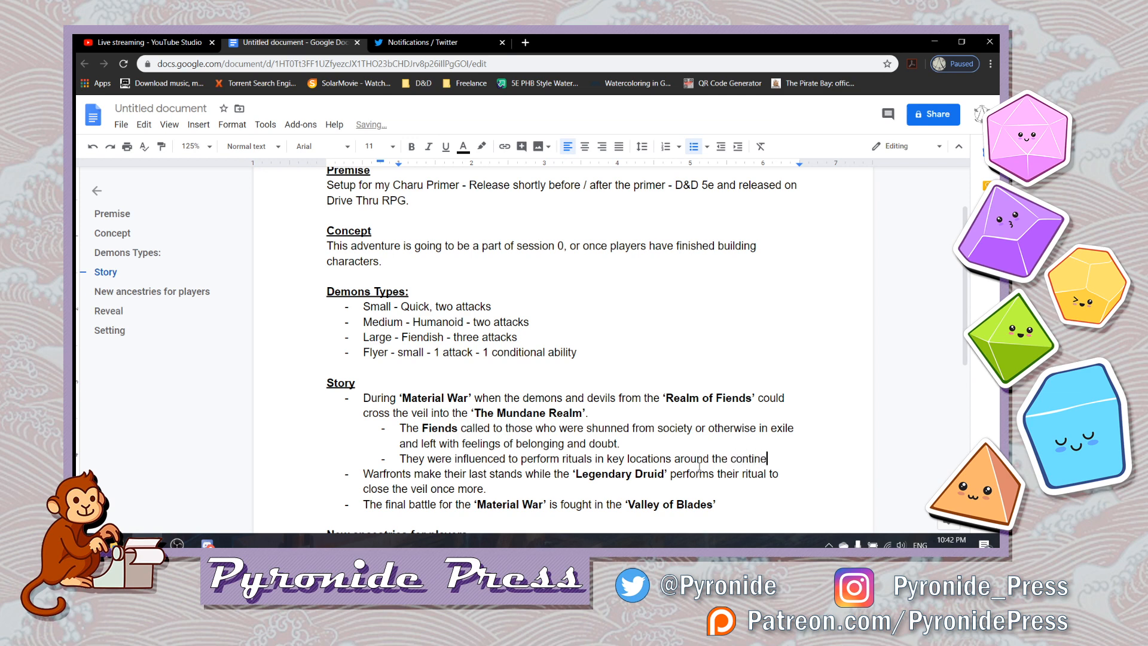
pyautogui.write('nt in order to')
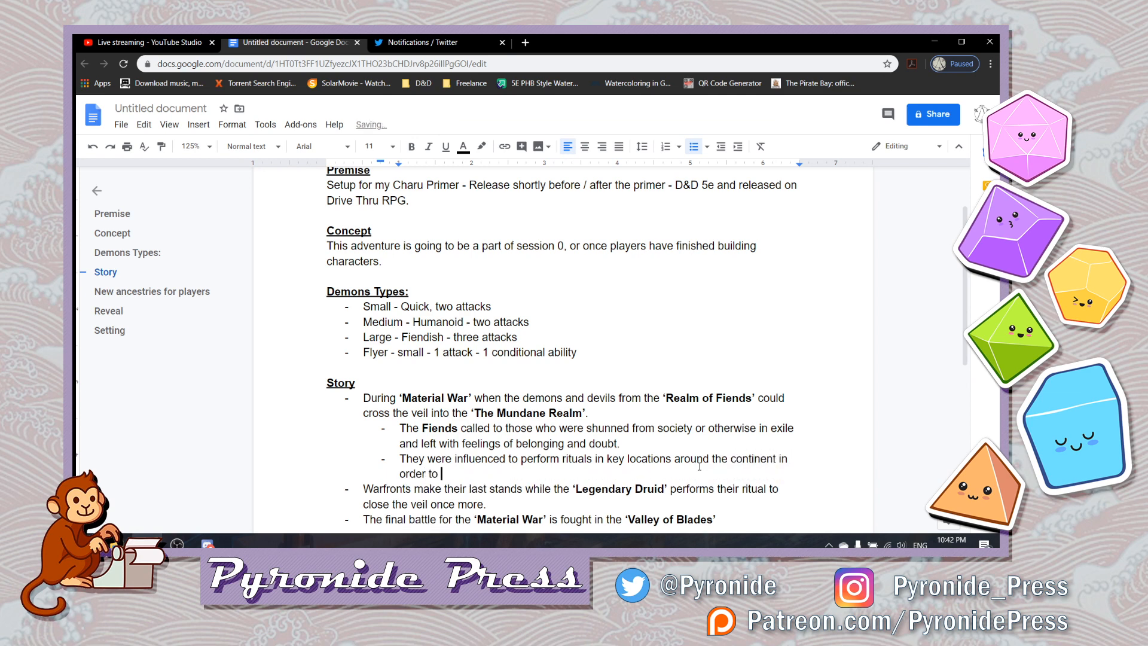
pyautogui.write(' weaken the veil')
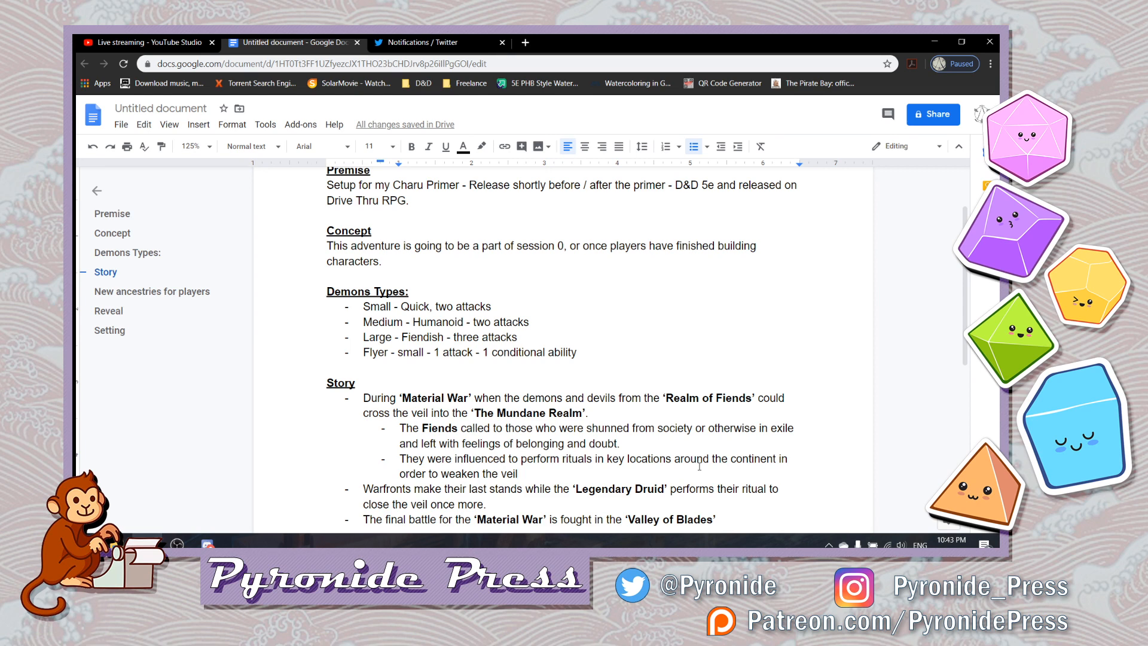
# - Continue the rituals sub-bullet with "and allow Fiends to enter", making only "Fiends" bold
pyautogui.write('and allow ')
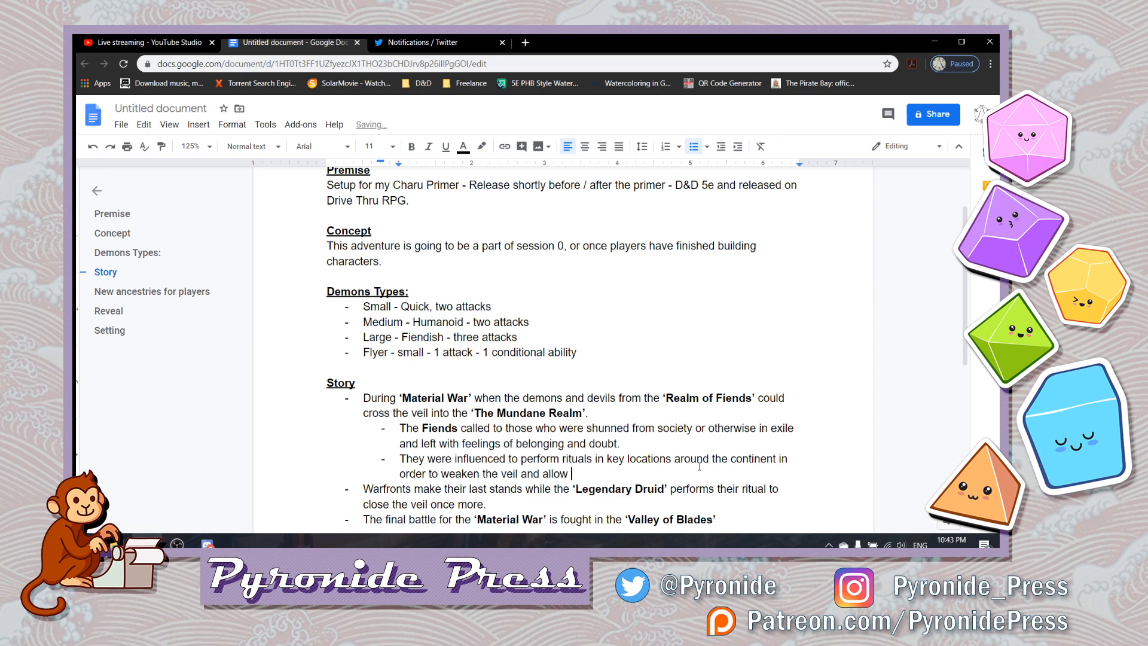
pyautogui.write('th')
pyautogui.press('BackSpace')
pyautogui.press('BackSpace')
pyautogui.hotkey('ctrl', 'b')
pyautogui.write('Fiends to')
pyautogui.press('BackSpace')
pyautogui.press('BackSpace')
pyautogui.hotkey('ctrl', 'b')
pyautogui.write('to end')
pyautogui.press('BackSpace')
pyautogui.write('ter')
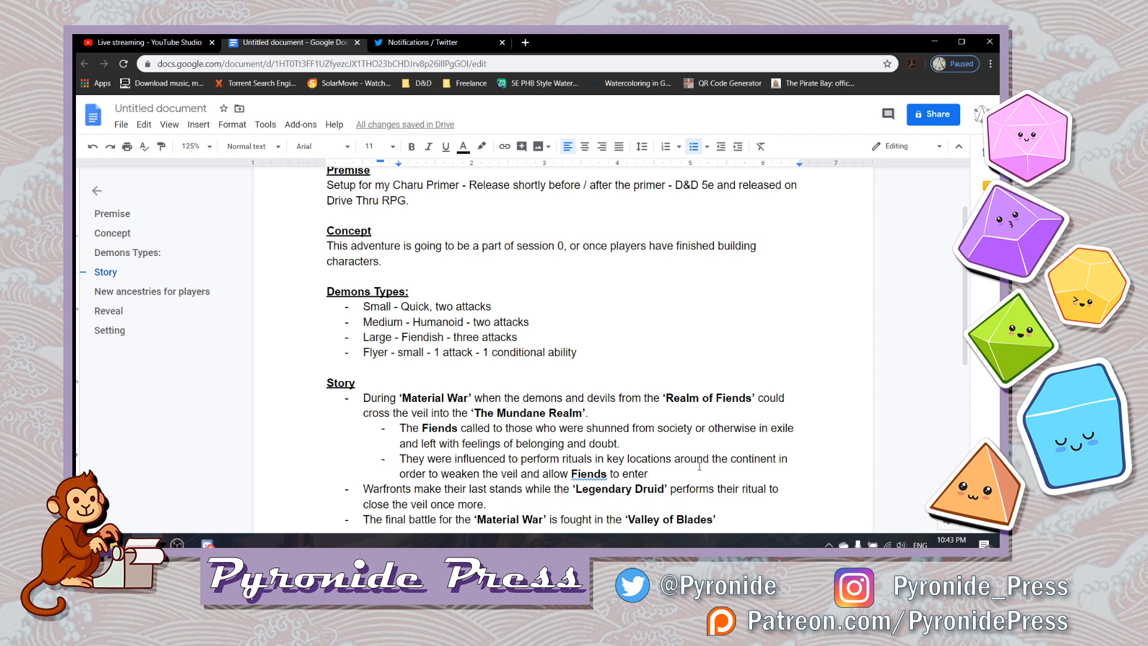
pyautogui.write(' the')
# - Append "the" and a bold ‘Realm of Man’ in single quotes to the rituals sub-bullet
pyautogui.hotkey('ctrl', 'b')
pyautogui.write('"re')
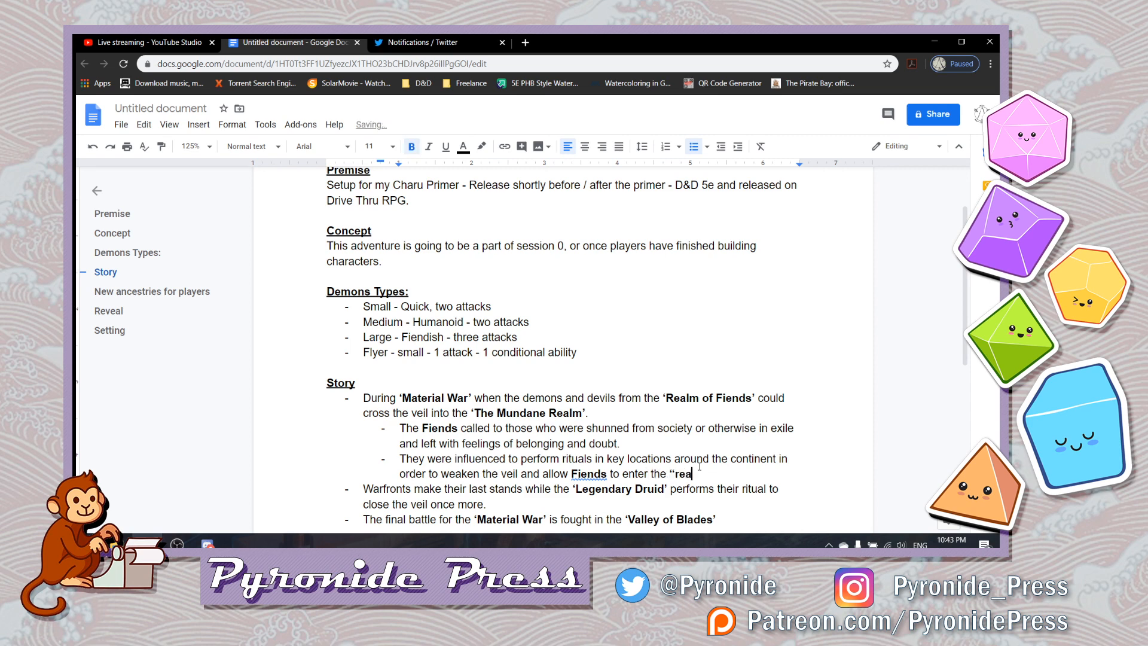
pyautogui.press('BackSpace')
pyautogui.press('BackSpace')
pyautogui.write('R')
pyautogui.press('BackSpace')
pyautogui.press('BackSpace')
pyautogui.write("'Realm of Man'")
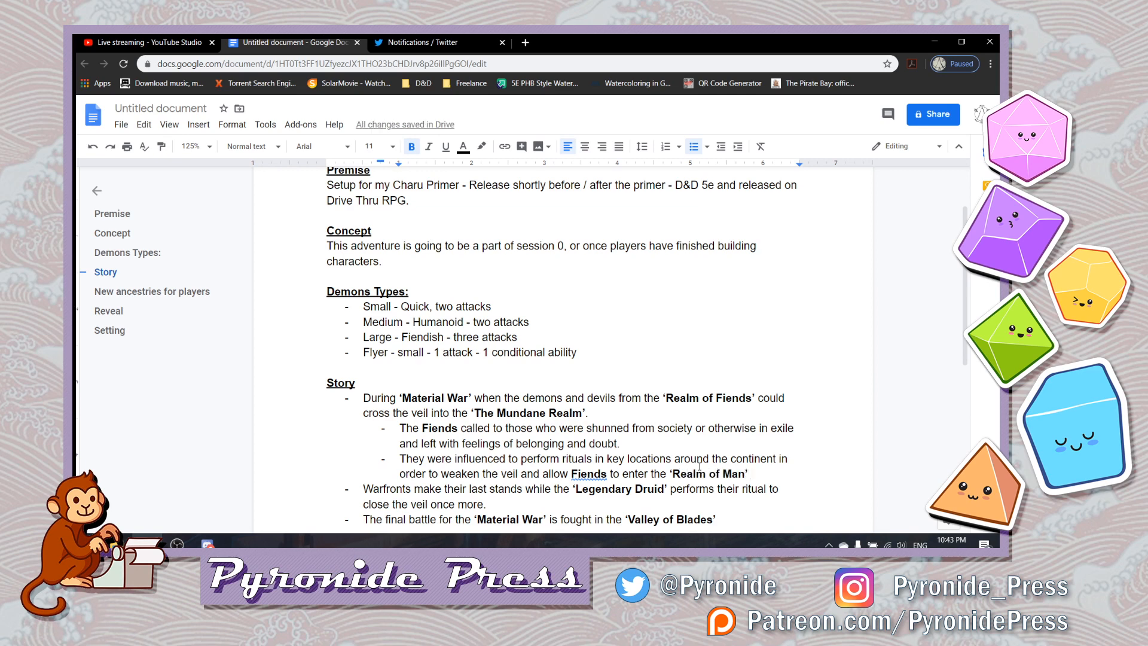
# - Replace ‘Realm of Man’ with a bold ‘Mundane Realm’ and end the sentence with a plain full stop
pyautogui.press('BackSpace')
pyautogui.press('BackSpace')
pyautogui.press('BackSpace')
pyautogui.press('BackSpace')
pyautogui.press('BackSpace')
pyautogui.press('BackSpace')
pyautogui.press('BackSpace')
pyautogui.press('BackSpace')
pyautogui.press('BackSpace')
pyautogui.press('BackSpace')
pyautogui.press('BackSpace')
pyautogui.press('BackSpace')
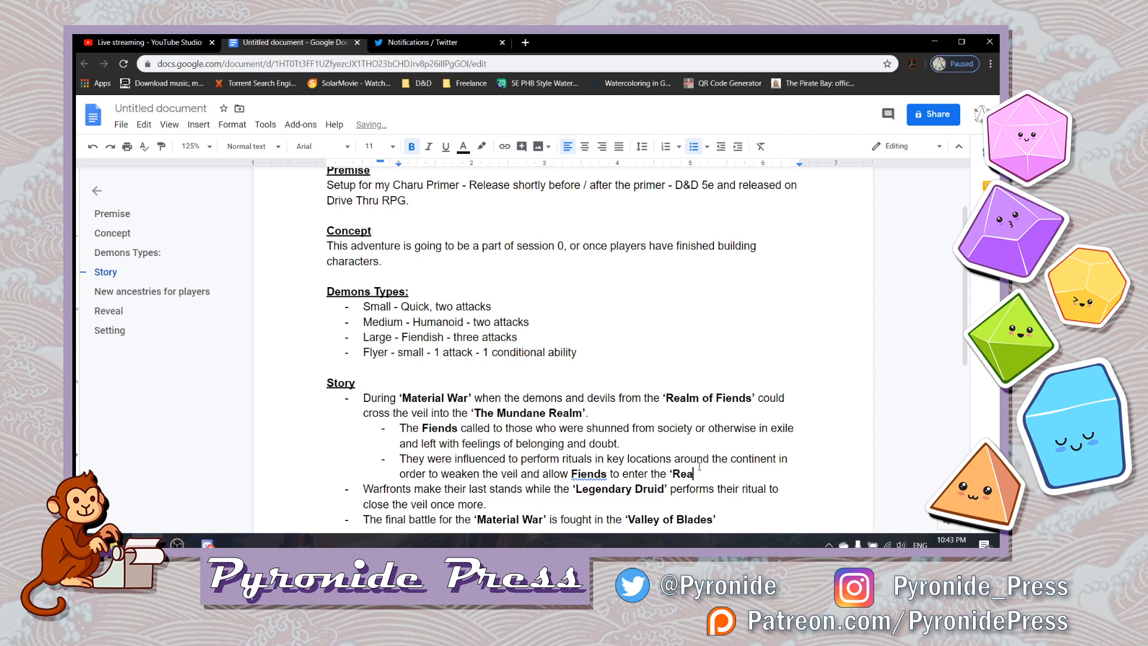
pyautogui.press('BackSpace')
pyautogui.write('M')
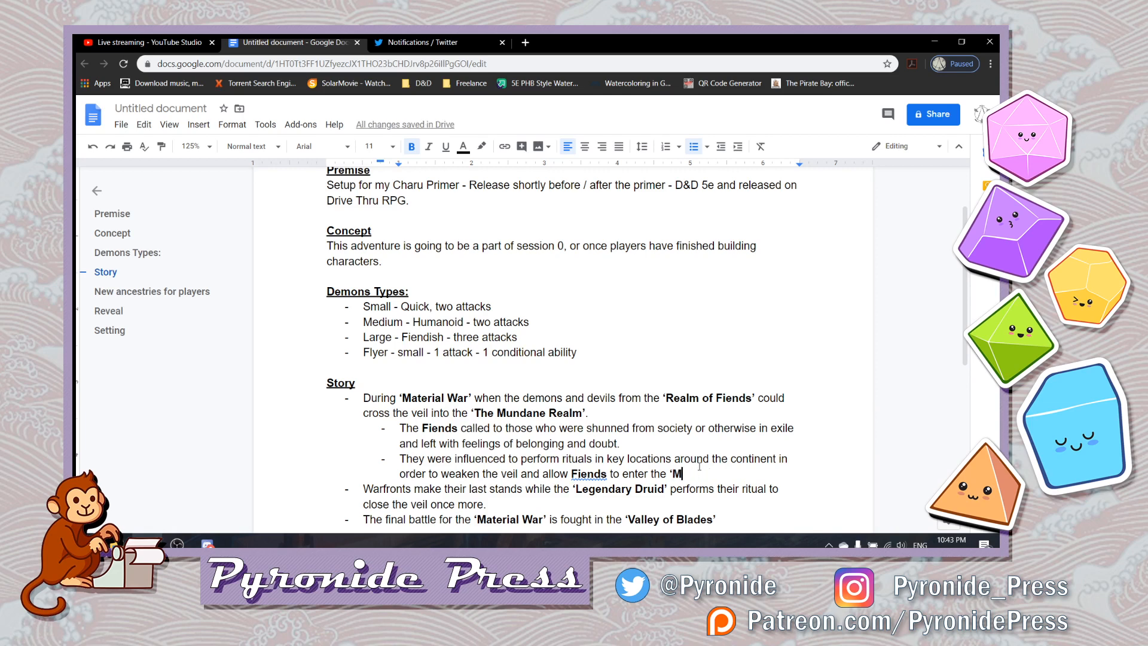
pyautogui.write('undane Realm')
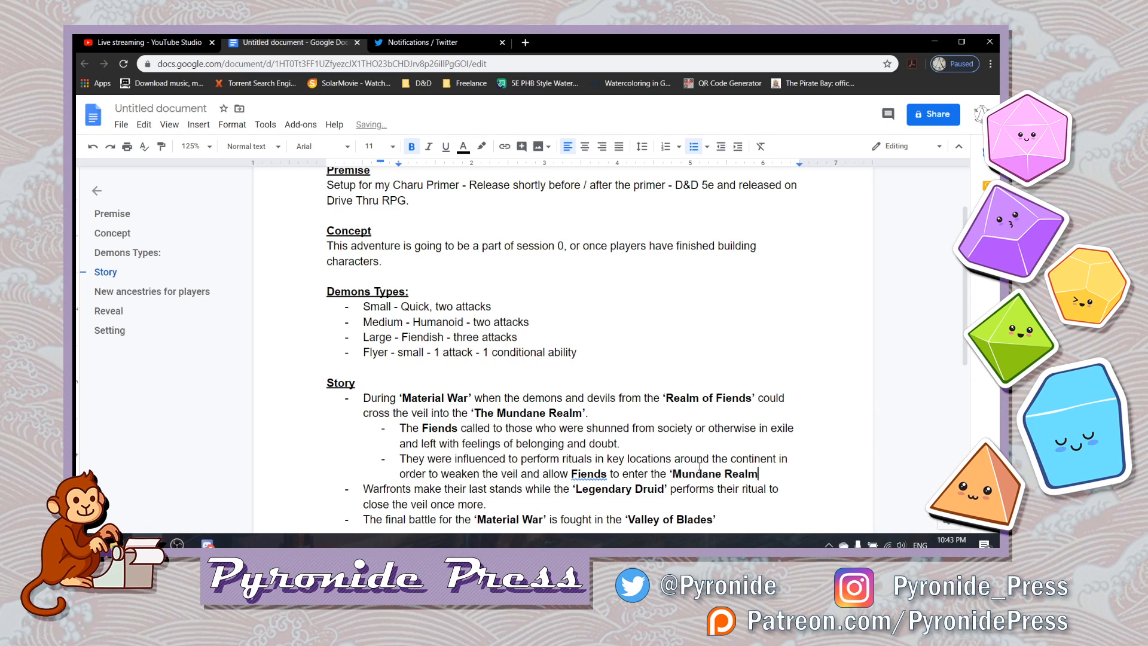
pyautogui.write('’')
pyautogui.hotkey('ctrl', 'b')
pyautogui.write('.')
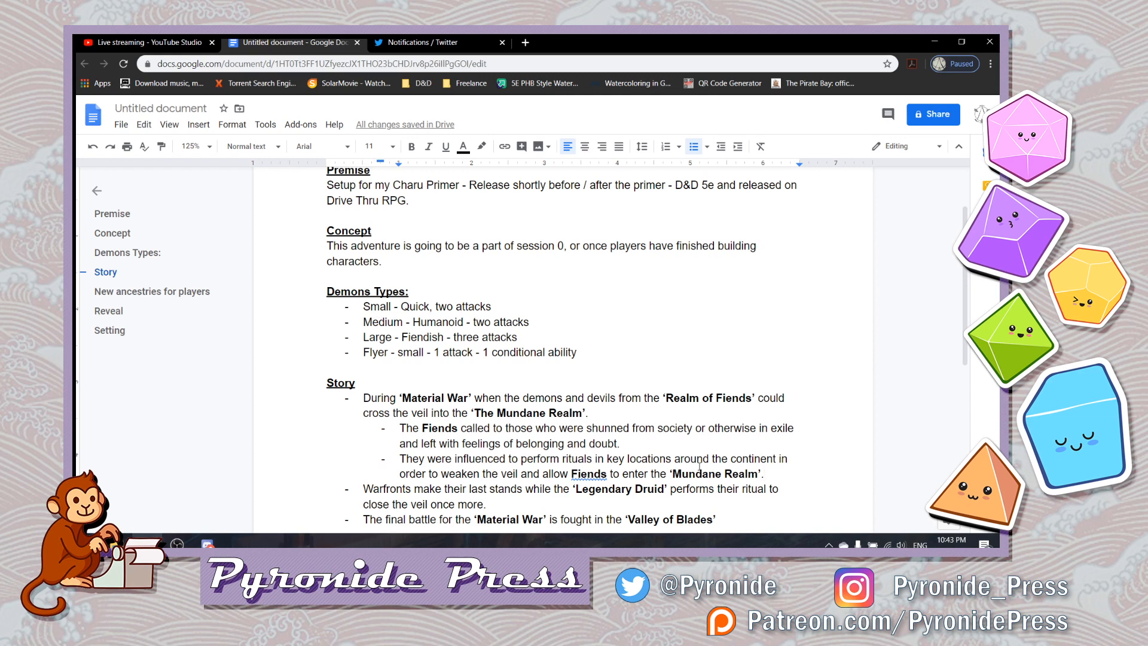
# - Insert "the" in plain text before "Fiends" in the rituals sub-bullet
pyautogui.press('Left')
pyautogui.press('Left')
pyautogui.press('Left')
pyautogui.press('Left')
pyautogui.press('Left')
pyautogui.press('Left')
pyautogui.press('Left')
pyautogui.press('Left')
pyautogui.press('Left')
pyautogui.press('Left')
pyautogui.press('Left')
pyautogui.press('Left')
pyautogui.press('Left')
pyautogui.press('Left')
pyautogui.press('Left')
pyautogui.press('Left')
pyautogui.press('Left')
pyautogui.press('Left')
pyautogui.press('Left')
pyautogui.press('Left')
pyautogui.press('Left')
pyautogui.press('Left')
pyautogui.press('Left')
pyautogui.press('Left')
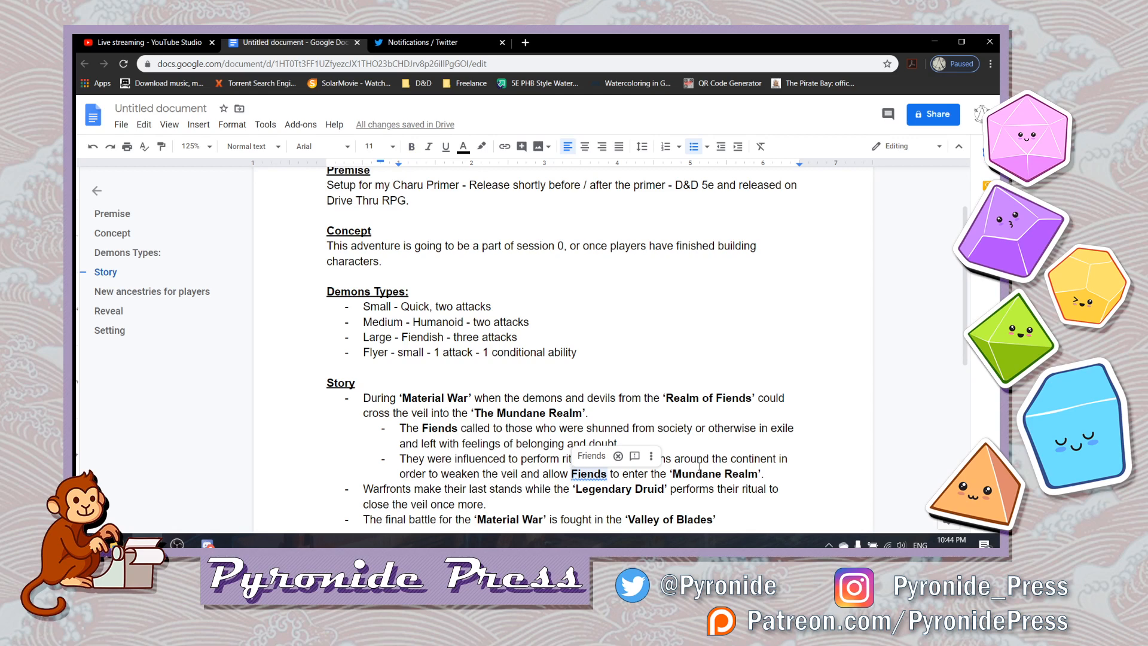
pyautogui.write('the')
pyautogui.press('Down')
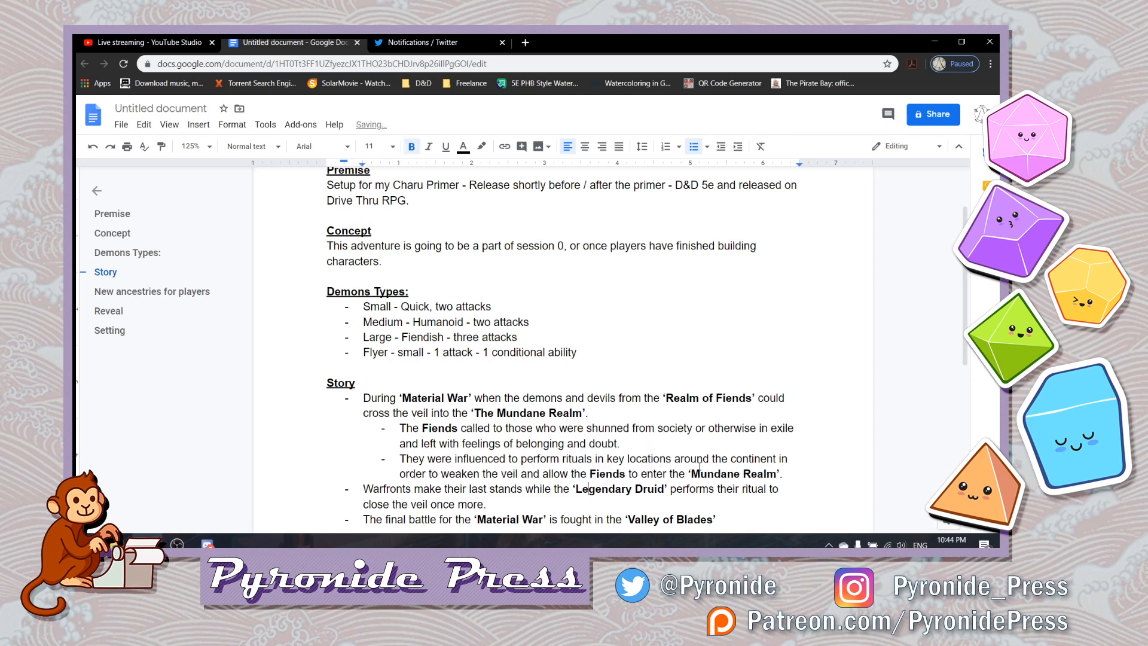
pyautogui.press('Up')
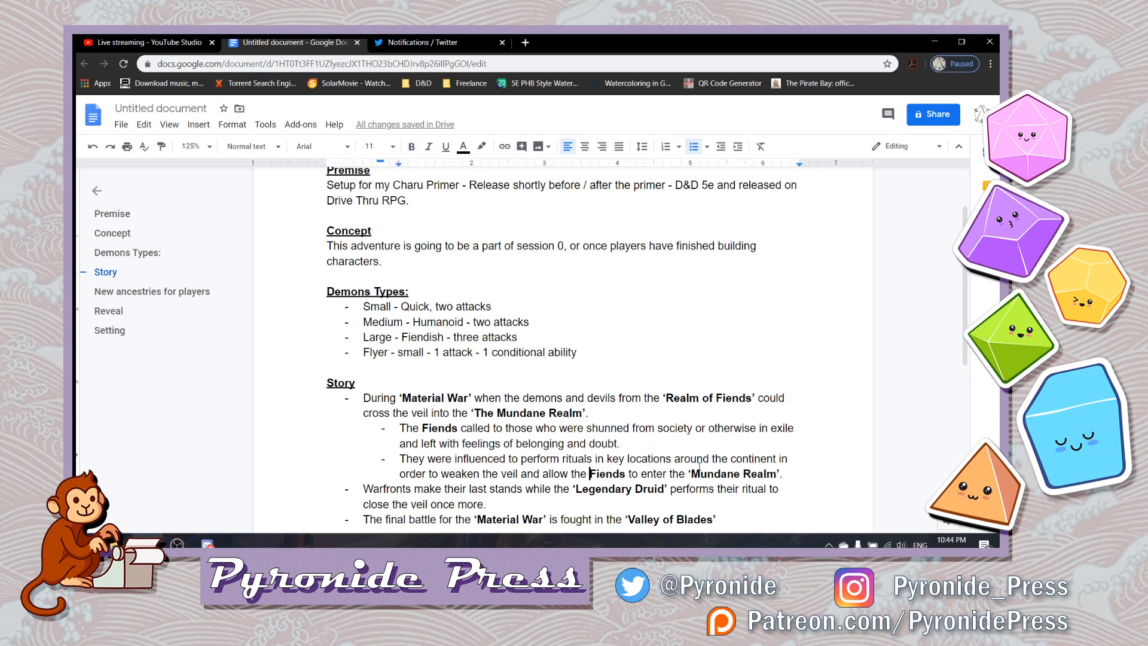
# - Start a third sub-bullet after the sentence ending in ‘Mundane Realm’
pyautogui.press('Right')
pyautogui.press('Right')
pyautogui.press('Right')
pyautogui.press('Right')
pyautogui.press('Right')
pyautogui.press('Right')
pyautogui.press('Right')
pyautogui.press('Right')
pyautogui.press('Right')
pyautogui.press('Right')
pyautogui.press('Right')
pyautogui.press('Right')
pyautogui.press('Right')
pyautogui.press('Right')
pyautogui.press('Right')
pyautogui.press('Right')
pyautogui.press('Right')
pyautogui.press('Right')
pyautogui.press('Right')
pyautogui.press('Right')
pyautogui.press('Right')
pyautogui.press('Right')
pyautogui.press('Right')
pyautogui.press('Right')
pyautogui.press('Right')
pyautogui.press('Right')
pyautogui.press('Right')
pyautogui.press('Right')
pyautogui.press('Right')
pyautogui.press('Right')
pyautogui.press('Right')
pyautogui.press('Right')
pyautogui.press('Right')
pyautogui.press('Right')
pyautogui.press('Right')
pyautogui.press('Right')
pyautogui.press('Return')
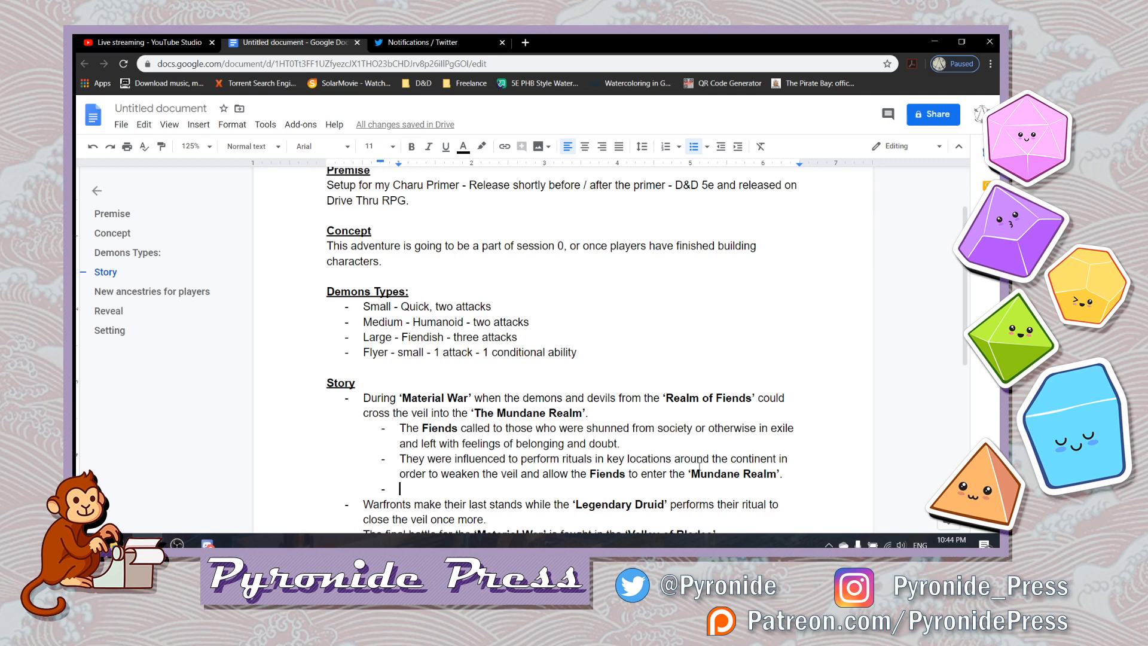
# - Insert a bold ‘Obsidian Chain’ in single quotes in the empty third sub-bullet
pyautogui.write('T')
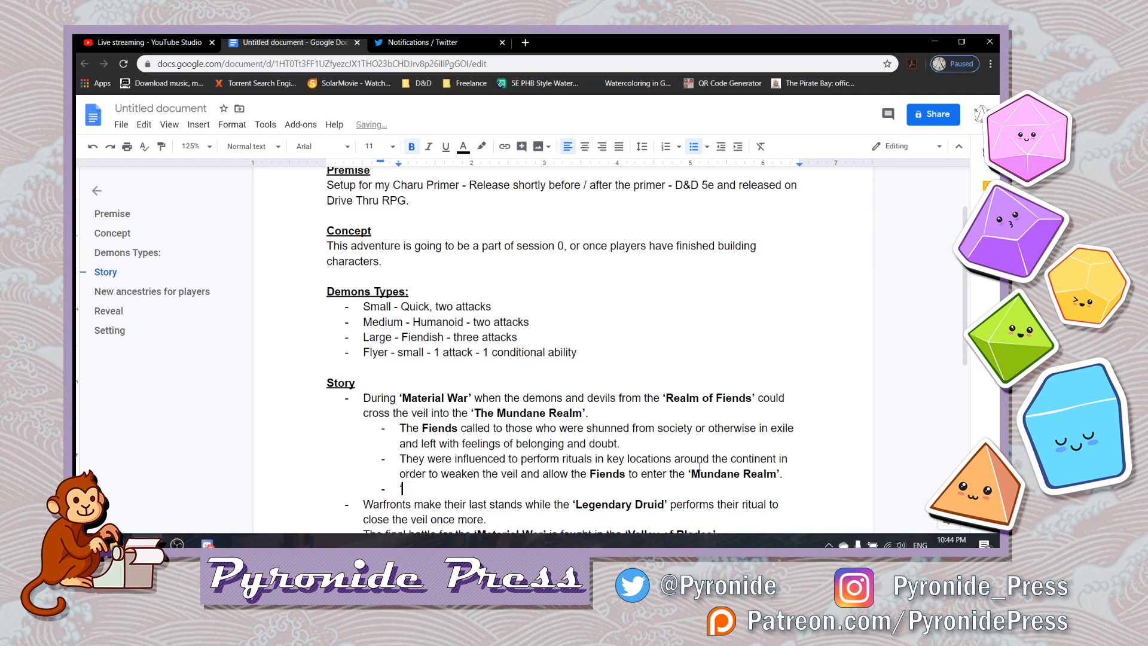
pyautogui.press('BackSpace')
pyautogui.write('T')
pyautogui.press('BackSpace')
pyautogui.write('b')
pyautogui.press('BackSpace')
pyautogui.hotkey('ctrl', 'b')
pyautogui.write("'Obsidian Chain'")
pyautogui.hotkey('ctrl', 'b')
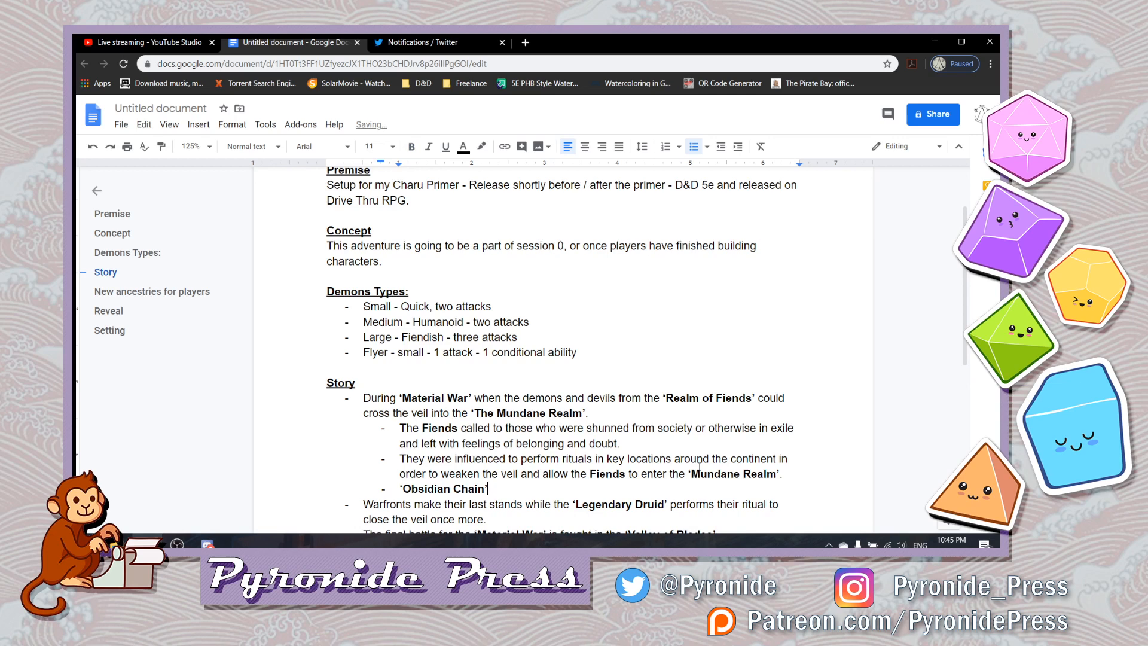
# - Insert "Over time," in plain text before ‘Obsidian Chain’ in the third sub-bullet
pyautogui.press('Left')
pyautogui.press('Home')
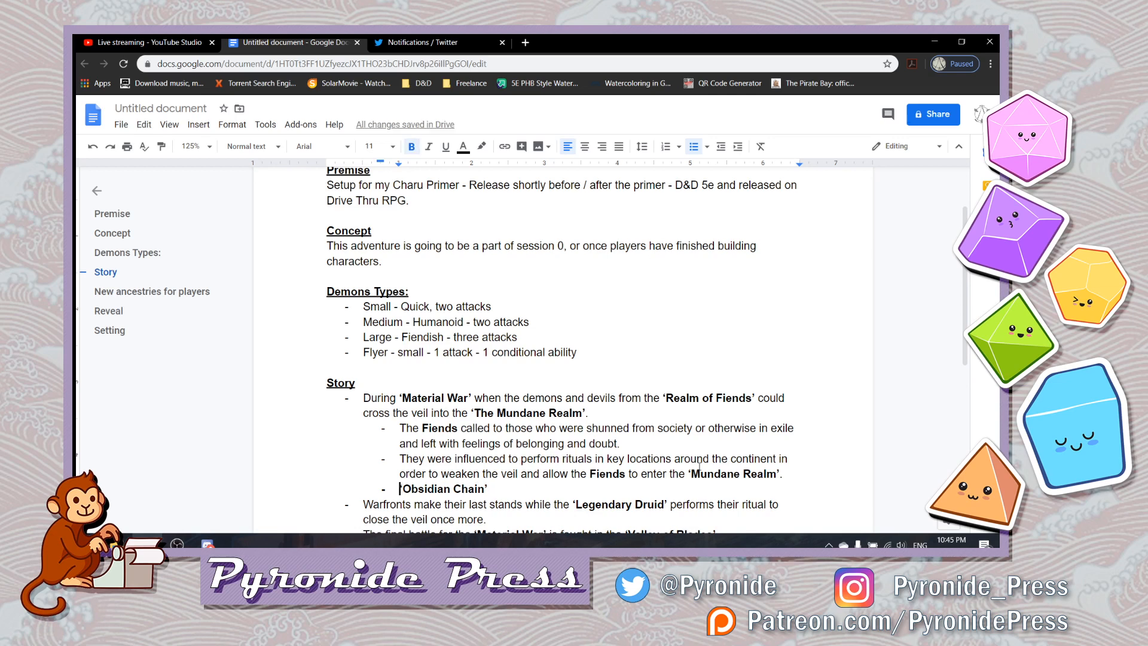
pyautogui.hotkey('ctrl', 'b')
pyautogui.write('Over time, ')
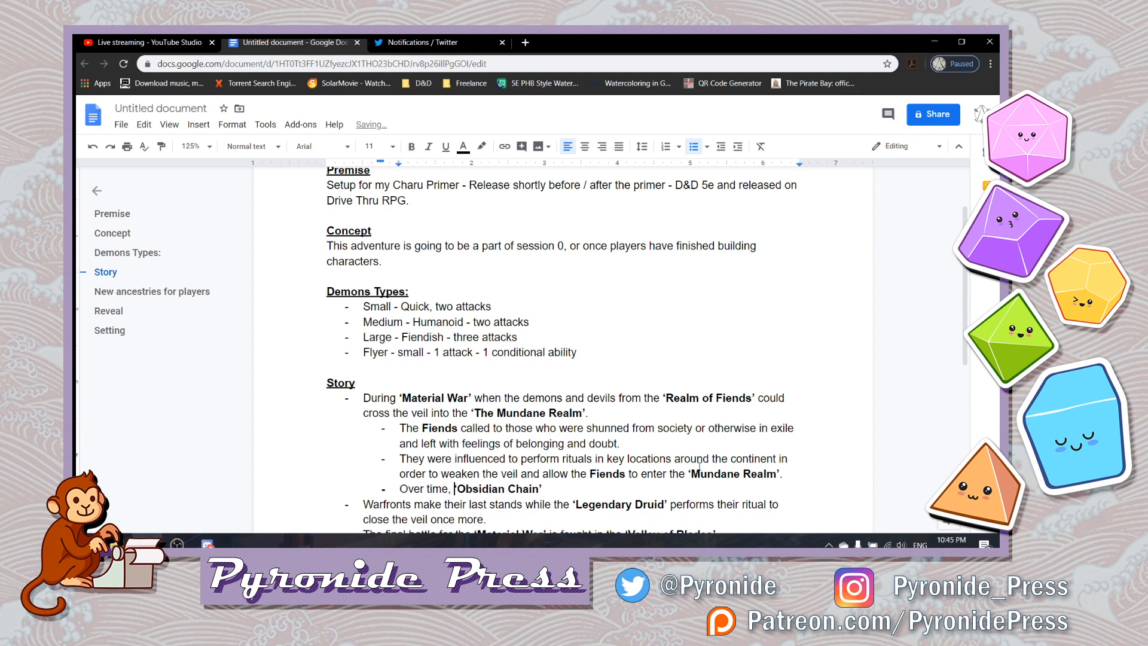
pyautogui.write('the people ')
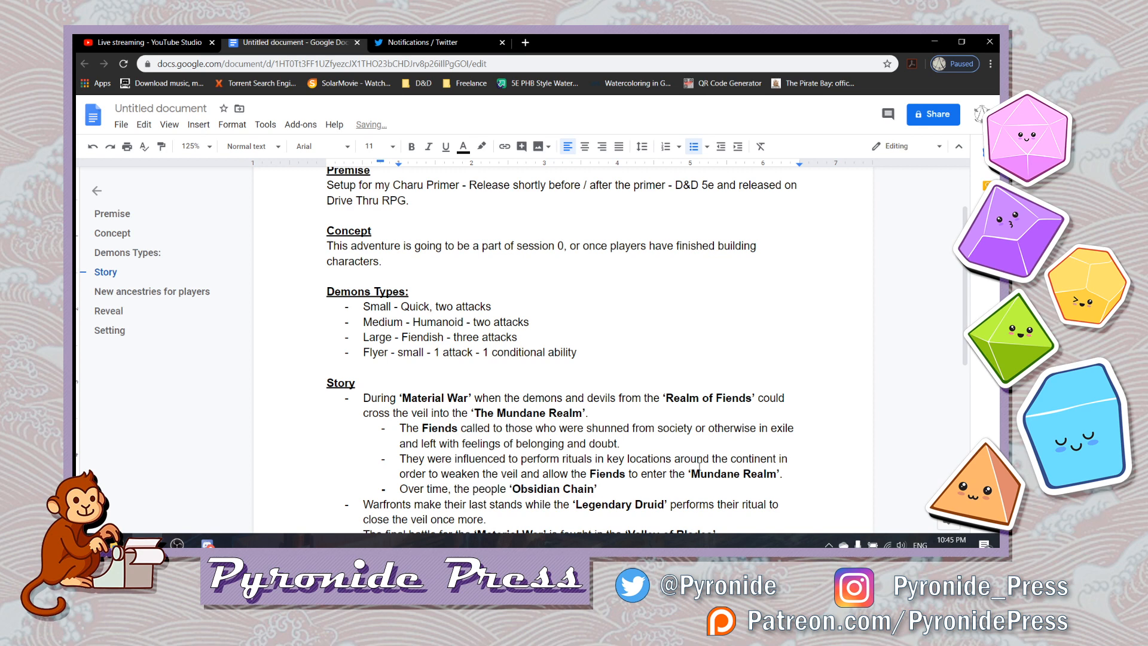
pyautogui.write('of Ch')
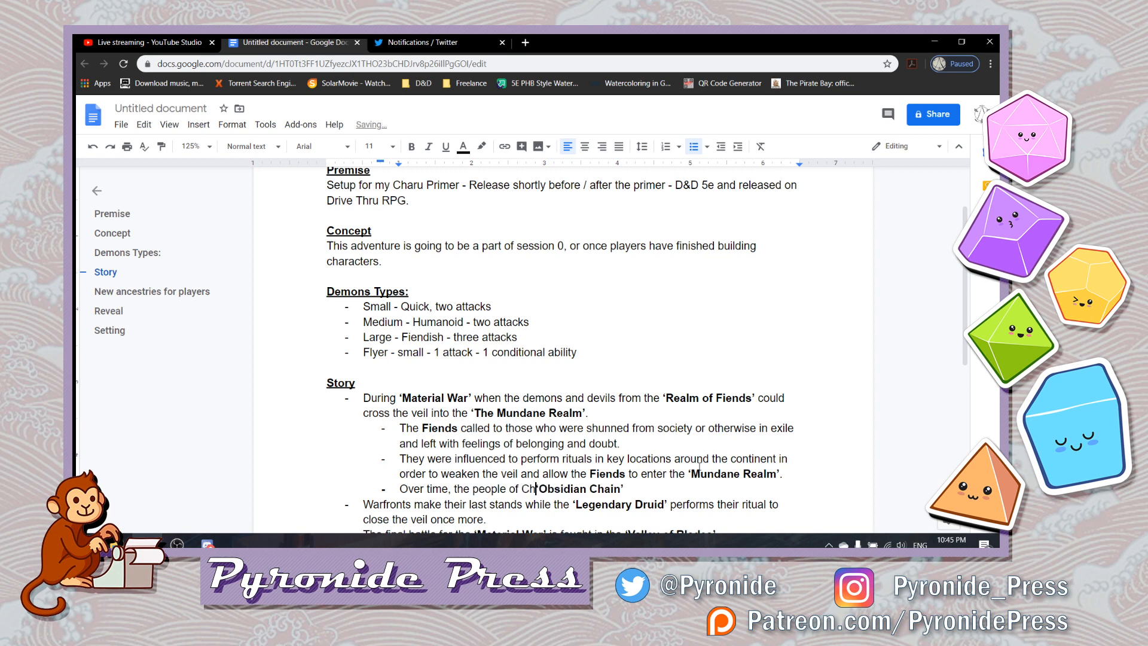
pyautogui.write('aru started to call the')
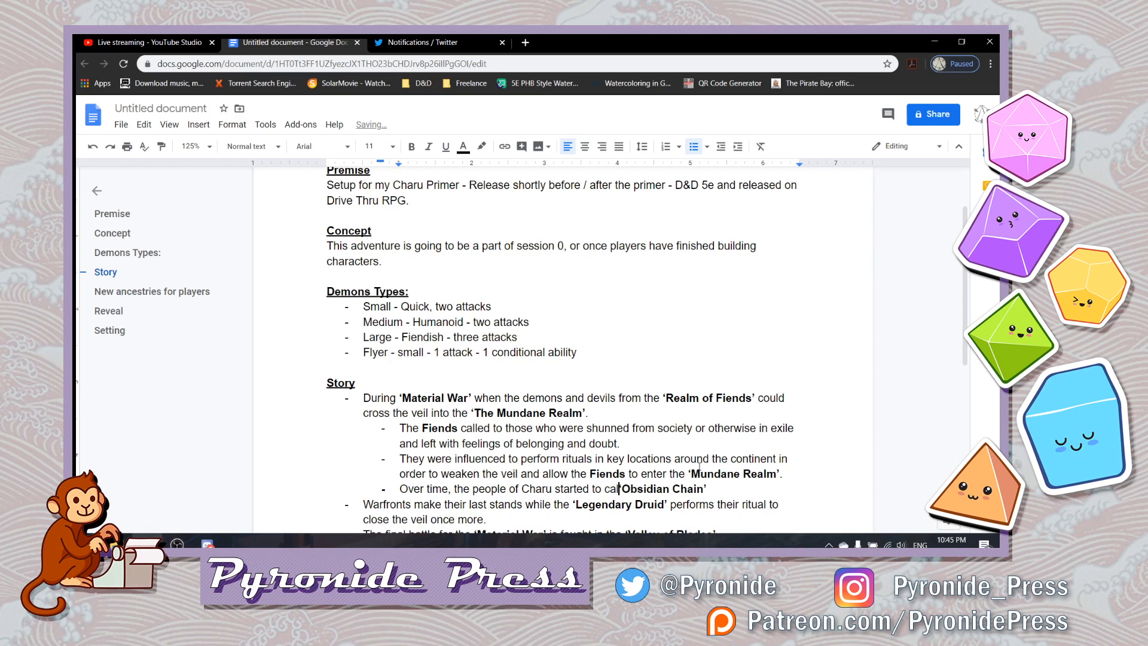
pyautogui.write('se')
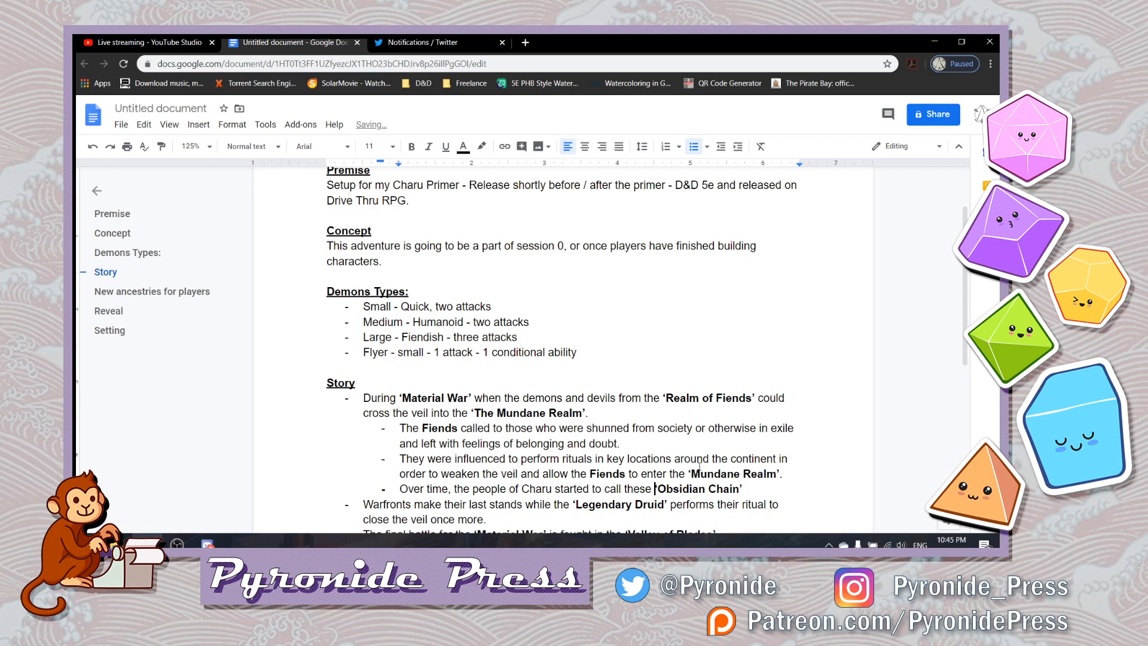
# - Continue the wording before ‘Obsidian Chain’ with "the people of Charu started to call these cultists the"
pyautogui.write('culr')
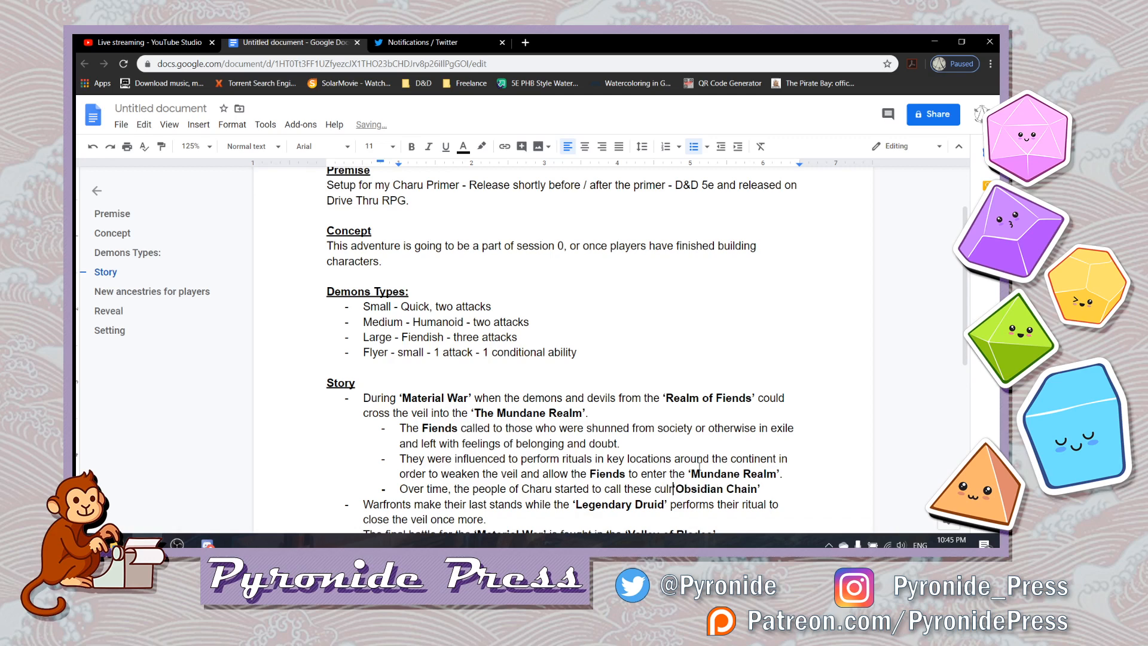
pyautogui.write('ists ')
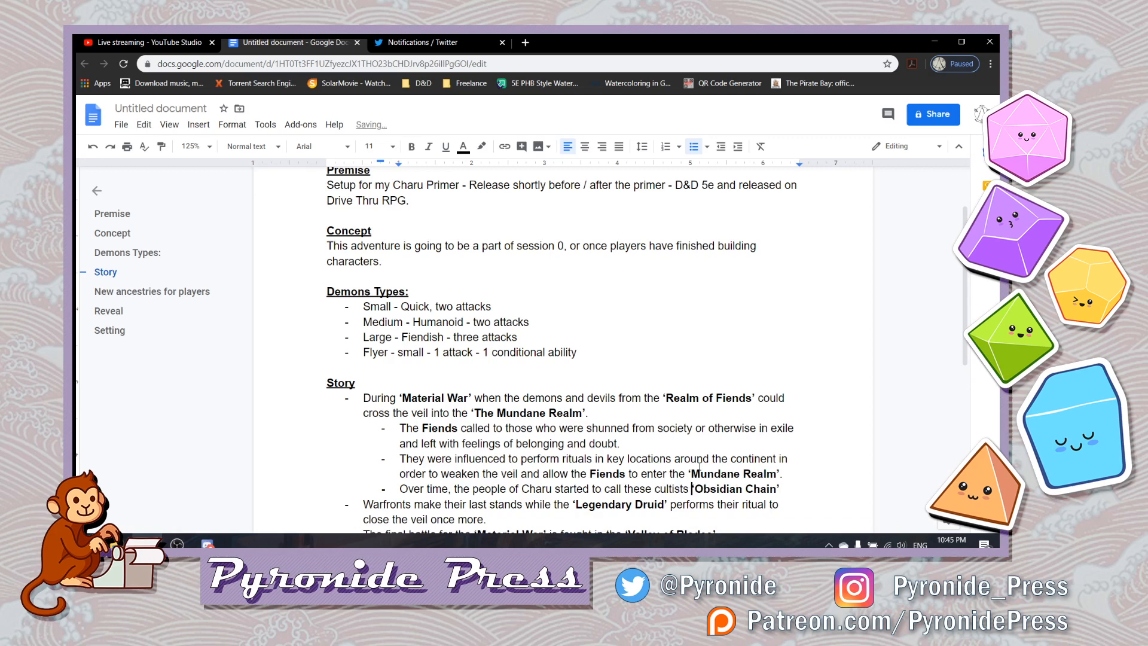
pyautogui.write('the')
# - Replace the wording between "Over time," and ‘Obsidian Chain’ with "these followers started to call themselves the"
pyautogui.hotkey('shift', 'Left')
pyautogui.hotkey('shift', 'Left')
pyautogui.hotkey('shift', 'Left')
pyautogui.hotkey('shift', 'Left')
pyautogui.hotkey('shift', 'Left')
pyautogui.hotkey('shift', 'Left')
pyautogui.hotkey('shift', 'Left')
pyautogui.hotkey('shift', 'Left')
pyautogui.hotkey('shift', 'Left')
pyautogui.hotkey('shift', 'Left')
pyautogui.hotkey('shift', 'Left')
pyautogui.hotkey('shift', 'Left')
pyautogui.hotkey('shift', 'Left')
pyautogui.hotkey('shift', 'Left')
pyautogui.hotkey('shift', 'Left')
pyautogui.hotkey('shift', 'Left')
pyautogui.hotkey('shift', 'Left')
pyautogui.hotkey('shift', 'Left')
pyautogui.hotkey('shift', 'Left')
pyautogui.hotkey('shift', 'Left')
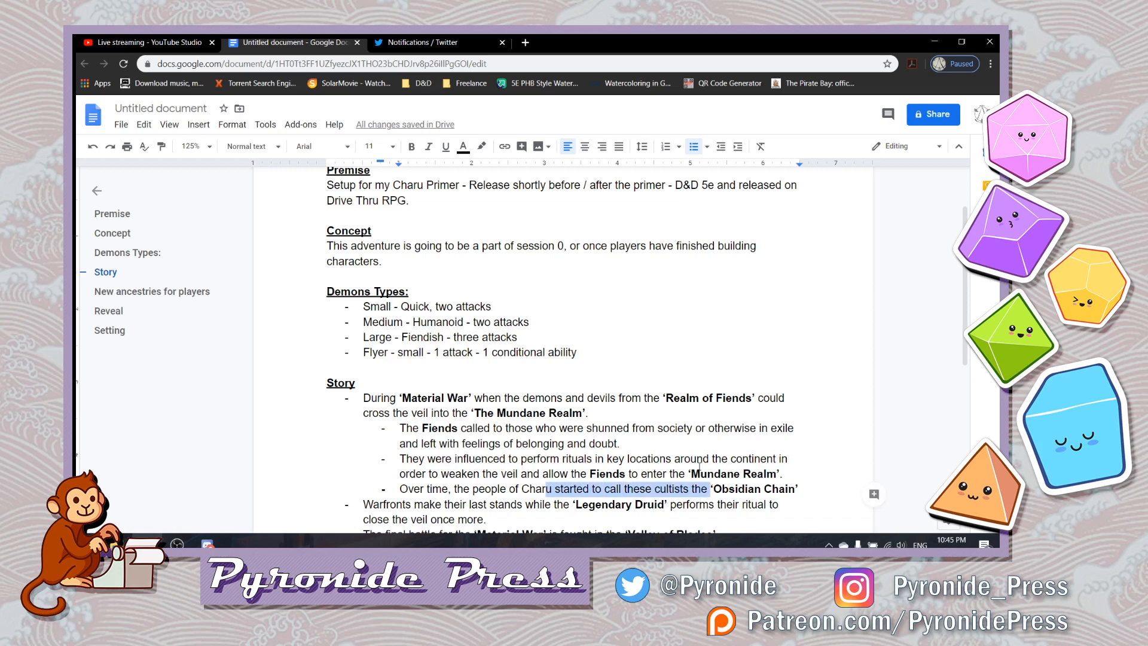
pyautogui.hotkey('shift', 'Left')
pyautogui.hotkey('shift', 'Left')
pyautogui.hotkey('shift', 'Left')
pyautogui.hotkey('shift', 'Left')
pyautogui.hotkey('shift', 'Left')
pyautogui.hotkey('shift', 'Left')
pyautogui.hotkey('shift', 'Left')
pyautogui.hotkey('shift', 'Left')
pyautogui.hotkey('shift', 'Left')
pyautogui.hotkey('shift', 'Left')
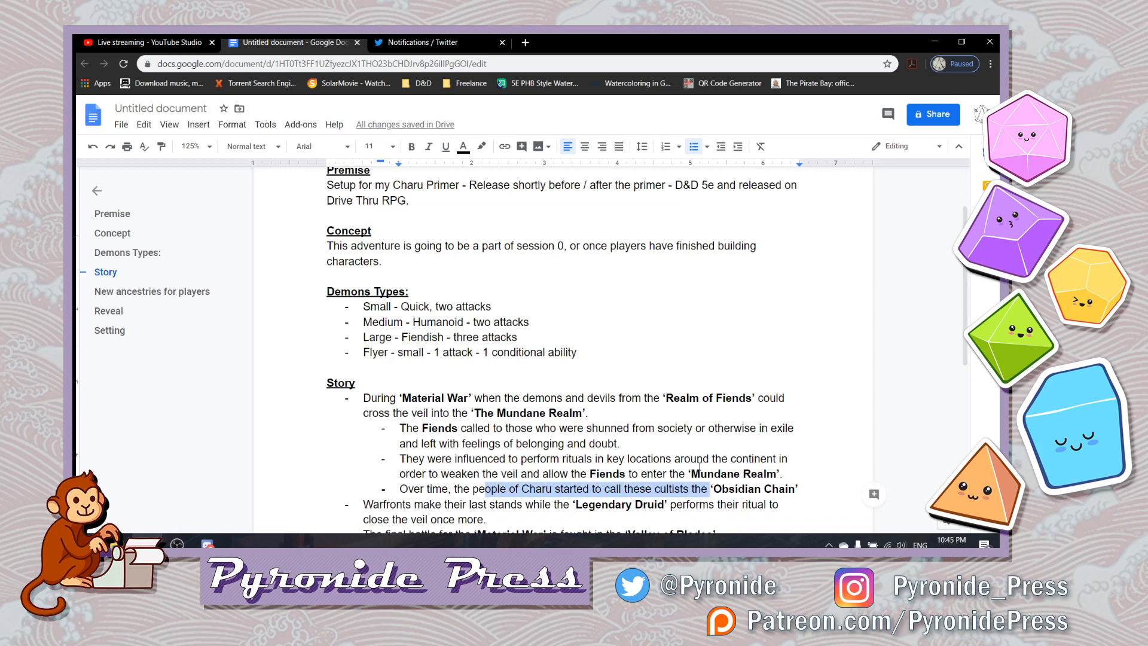
pyautogui.press('BackSpace')
pyautogui.press('BackSpace')
pyautogui.press('BackSpace')
pyautogui.press('BackSpace')
pyautogui.write('se followered')
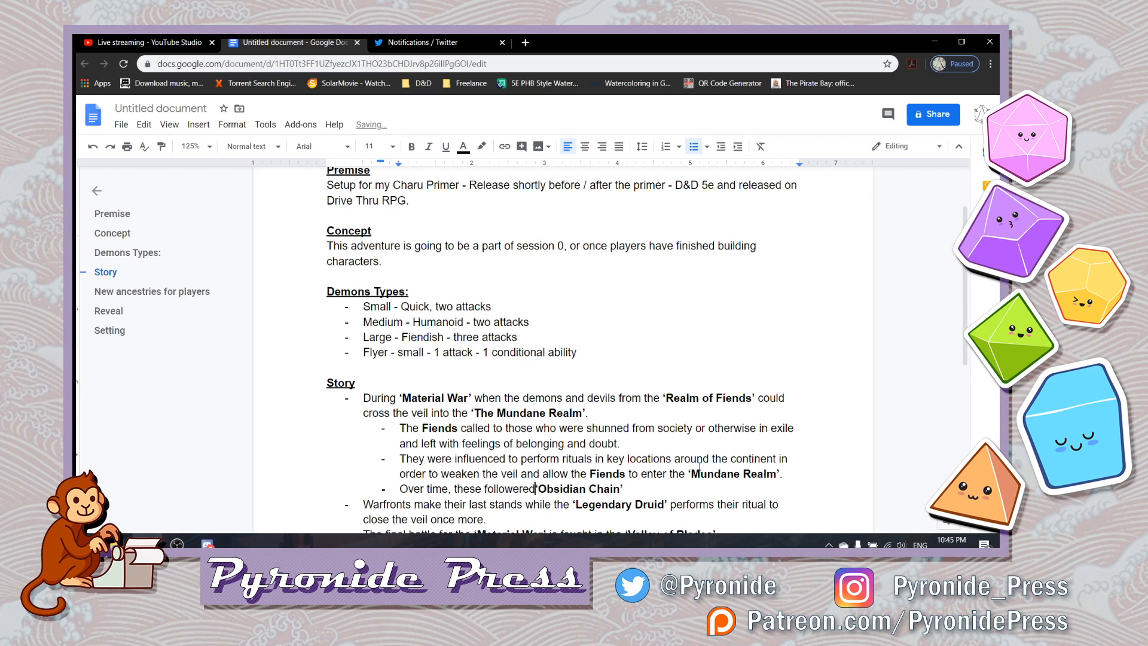
pyautogui.press('BackSpace')
pyautogui.press('BackSpace')
pyautogui.write('s started to o')
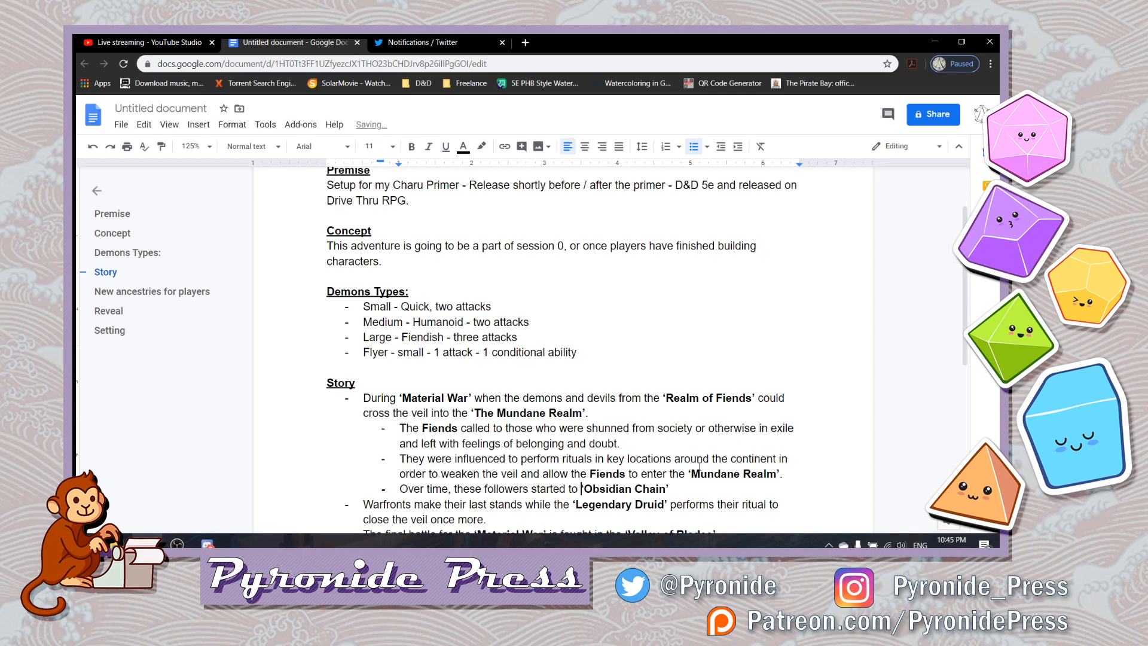
pyautogui.write('all themselves')
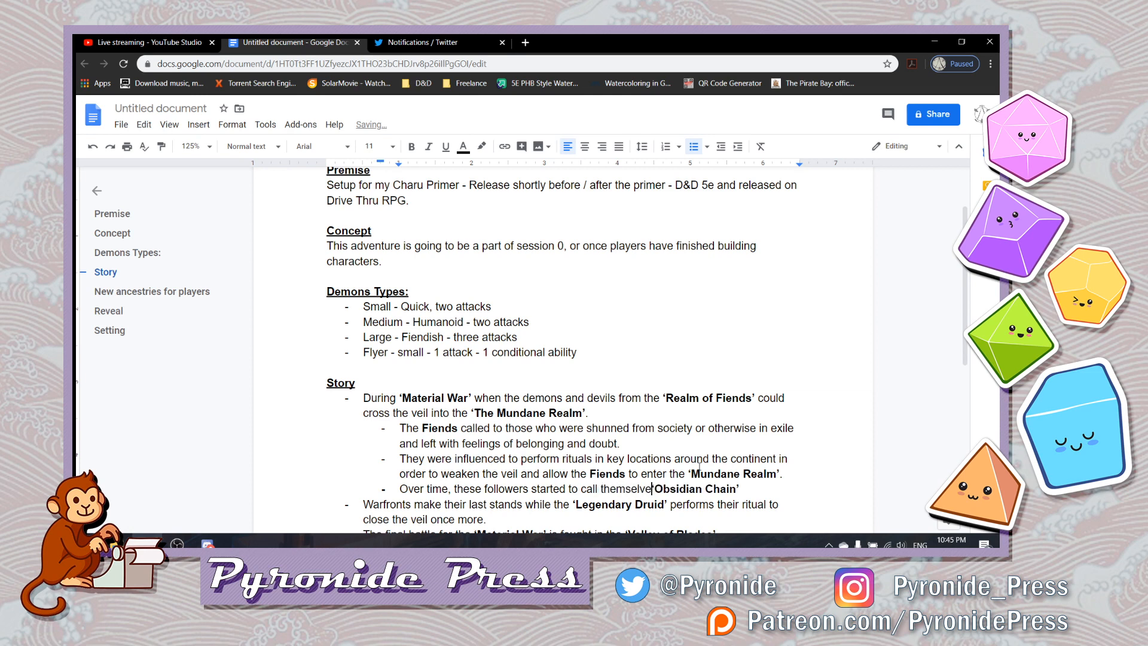
pyautogui.write(' the')
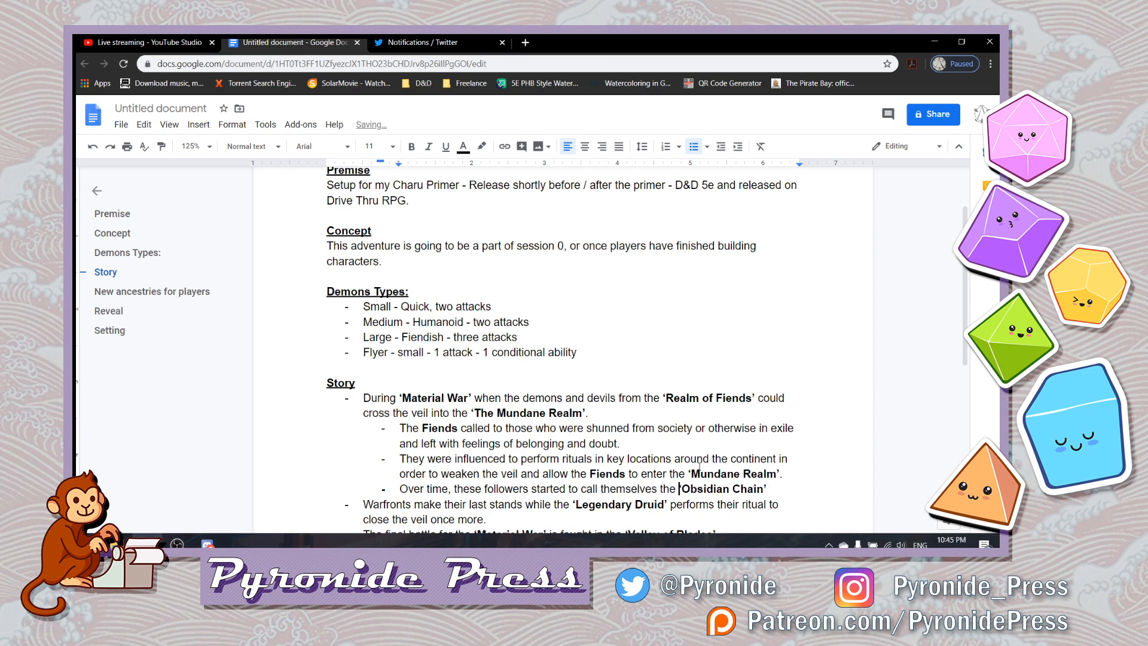
# - Append "and wear heavy" in plain text after ‘Obsidian Chain’
pyautogui.press('Right')
pyautogui.press('Right')
pyautogui.press('Right')
pyautogui.press('Right')
pyautogui.press('Right')
pyautogui.press('Right')
pyautogui.press('Right')
pyautogui.press('Right')
pyautogui.press('Right')
pyautogui.press('Right')
pyautogui.press('Right')
pyautogui.press('Right')
pyautogui.press('Right')
pyautogui.press('Right')
pyautogui.press('Right')
pyautogui.press('Right')
pyautogui.press('Right')
pyautogui.press('Right')
pyautogui.press('Left')
pyautogui.press('Left')
pyautogui.hotkey('ctrl', 'b')
pyautogui.write('and wear')
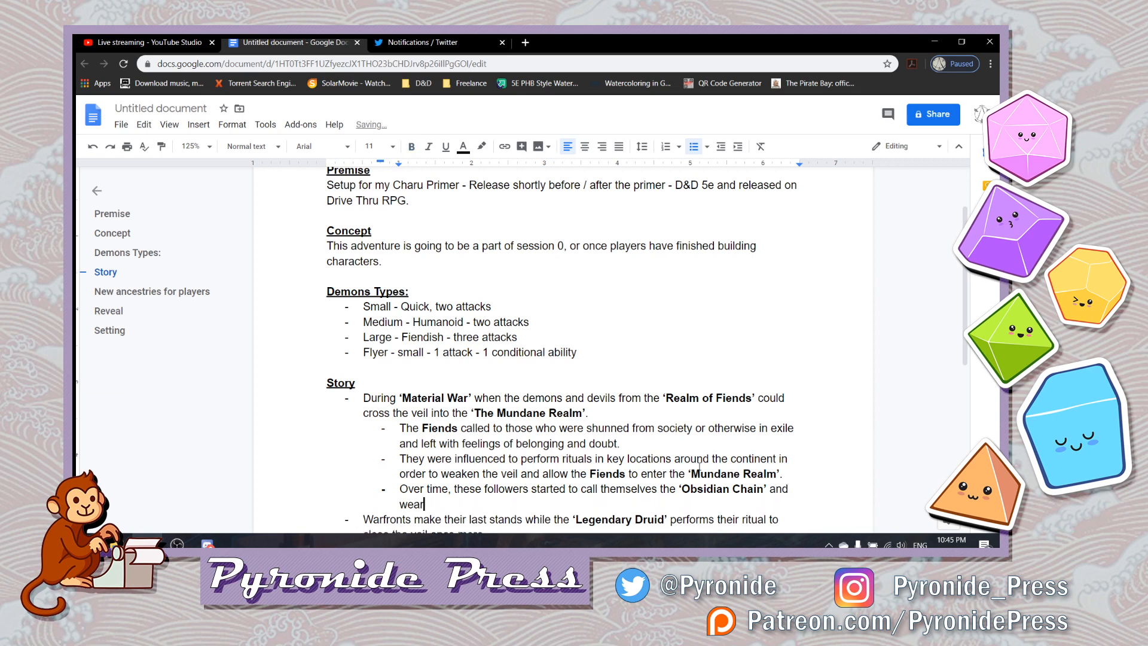
pyautogui.write(' heavy')
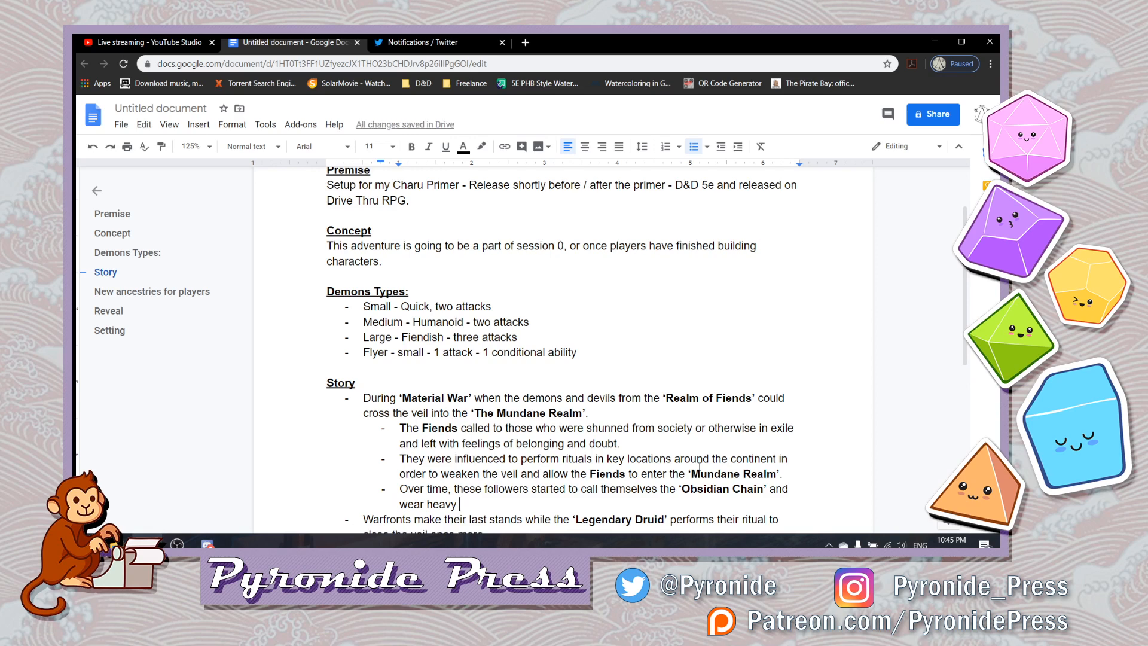
# - Finish the Obsidian Chain sentence with "chain-like bracelets made of Obsidian."
pyautogui.write('obsidian')
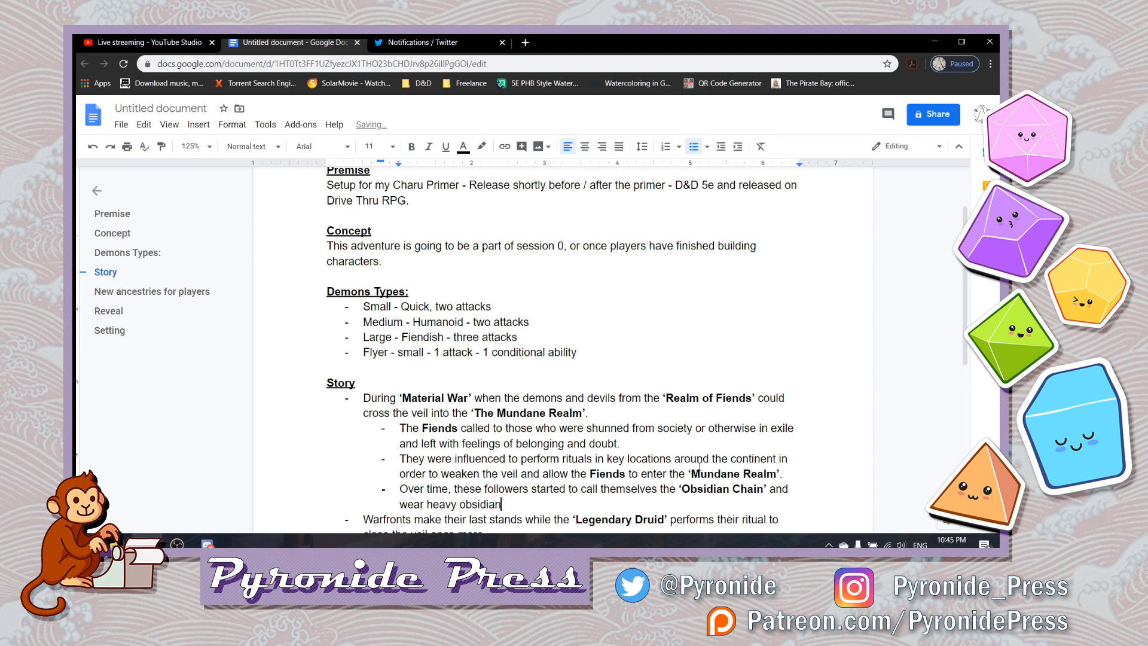
pyautogui.press('BackSpace')
pyautogui.press('BackSpace')
pyautogui.press('BackSpace')
pyautogui.press('BackSpace')
pyautogui.press('BackSpace')
pyautogui.press('BackSpace')
pyautogui.press('BackSpace')
pyautogui.press('BackSpace')
pyautogui.write('chain-like bracelets ')
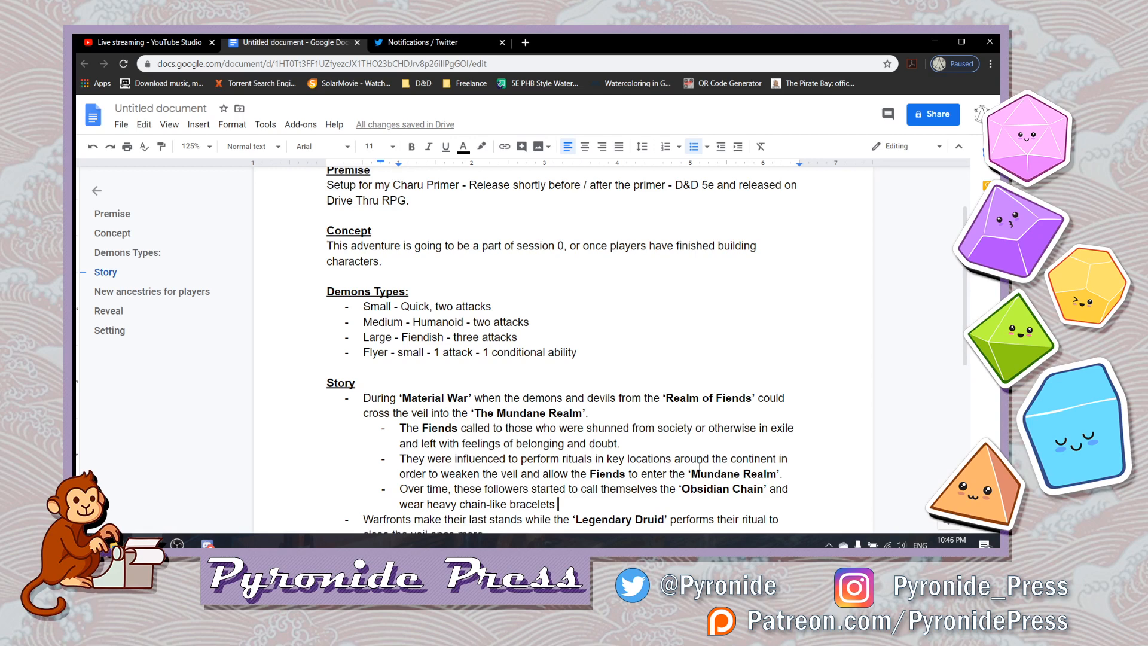
pyautogui.write('made of Obs')
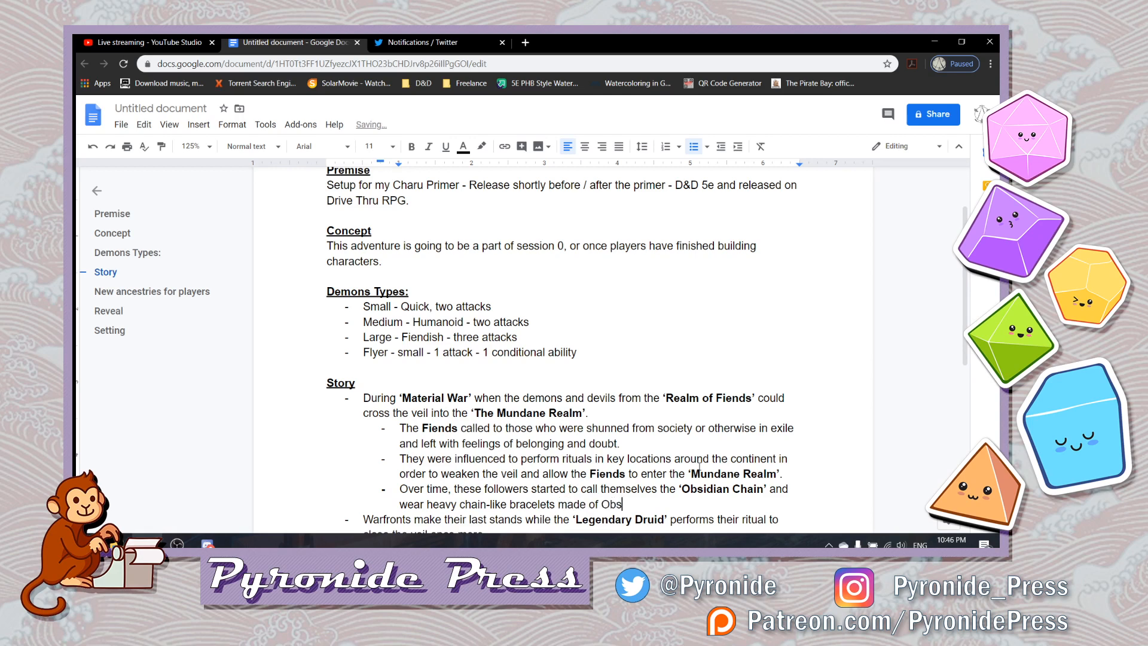
pyautogui.write('idian')
# - Replace the word "bracelets" with "jewelry" in the Obsidian Chain sub-bullet
pyautogui.press('Left')
pyautogui.press('Left')
pyautogui.press('Left')
pyautogui.press('Left')
pyautogui.press('Left')
pyautogui.press('Left')
pyautogui.press('Left')
pyautogui.press('Left')
pyautogui.press('Left')
pyautogui.press('Left')
pyautogui.press('Left')
pyautogui.press('Left')
pyautogui.press('Left')
pyautogui.press('Left')
pyautogui.press('Left')
pyautogui.press('Left')
pyautogui.press('Left')
pyautogui.press('Left')
pyautogui.hotkey('shift', 'Left')
pyautogui.hotkey('shift', 'Left')
pyautogui.hotkey('shift', 'Left')
pyautogui.hotkey('shift', 'Left')
pyautogui.hotkey('shift', 'Left')
pyautogui.hotkey('shift', 'Left')
pyautogui.hotkey('shift', 'Left')
pyautogui.hotkey('shift', 'Left')
pyautogui.hotkey('shift', 'Left')
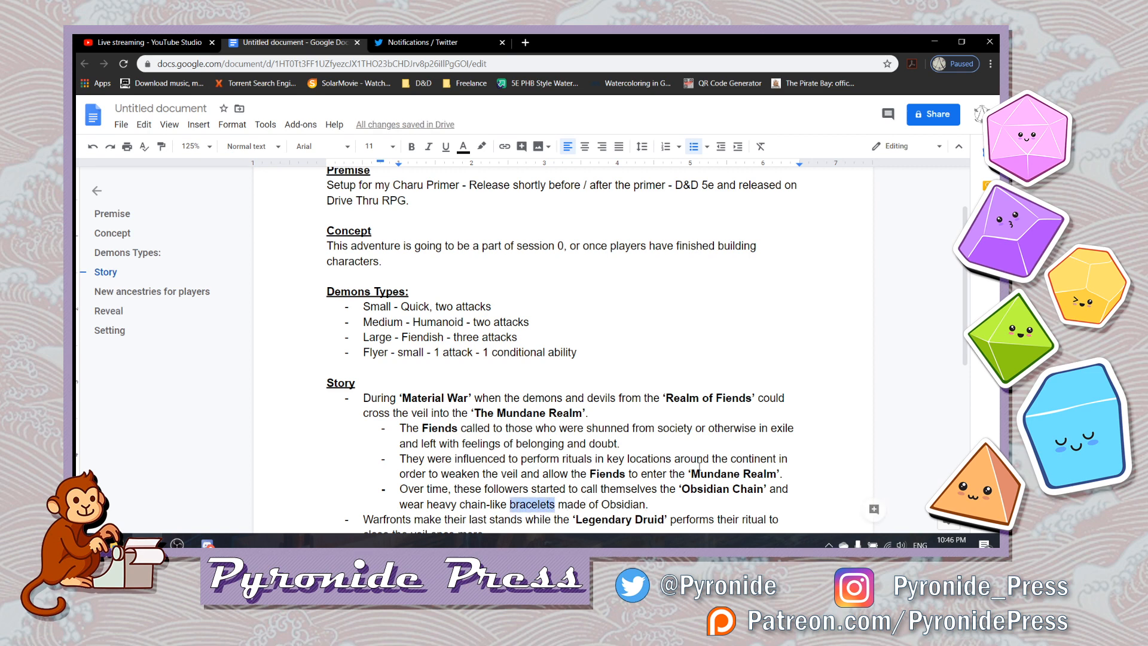
pyautogui.write('jewerly')
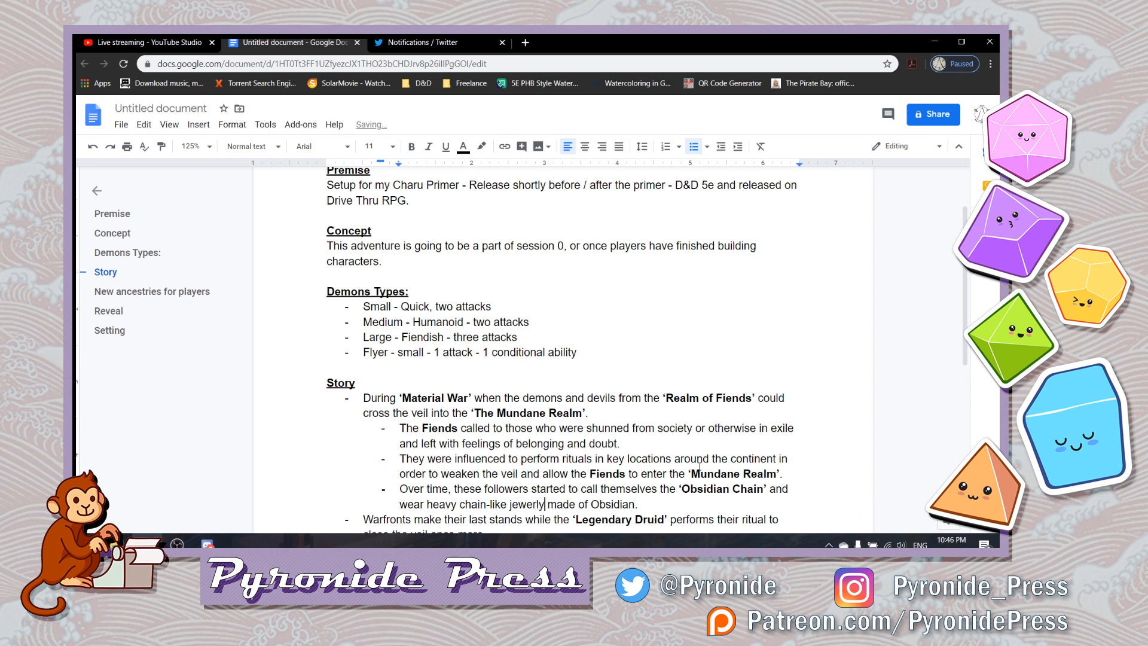
pyautogui.press('BackSpace')
pyautogui.write('lry')
# - Start an indented sub-bullet beneath the Warfronts bullet that ends in "close the veil once more."
pyautogui.press('Right')
pyautogui.press('Right')
pyautogui.press('Right')
pyautogui.press('Right')
pyautogui.press('Right')
pyautogui.press('Right')
pyautogui.press('Right')
pyautogui.press('Right')
pyautogui.press('Right')
pyautogui.press('Right')
pyautogui.press('Right')
pyautogui.press('Right')
pyautogui.press('Right')
pyautogui.press('Right')
pyautogui.press('Right')
pyautogui.press('Right')
pyautogui.press('Right')
pyautogui.press('Right')
pyautogui.press('Down')
pyautogui.press('Down')
pyautogui.press('Down')
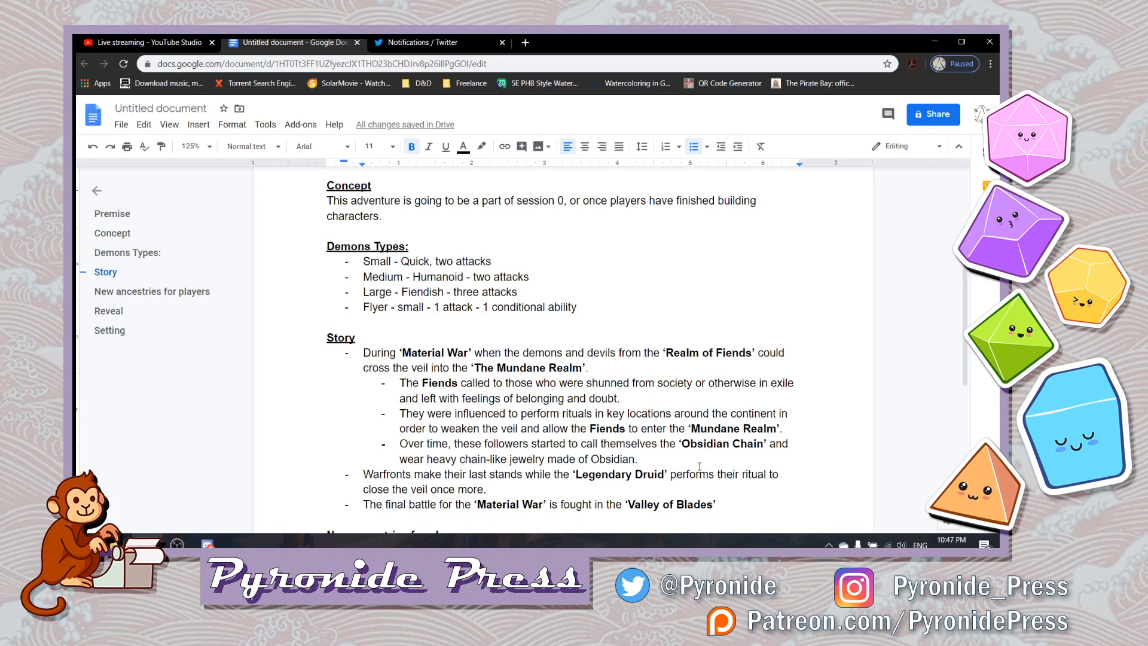
pyautogui.press('Up')
pyautogui.press('Return')
pyautogui.press('Tab')
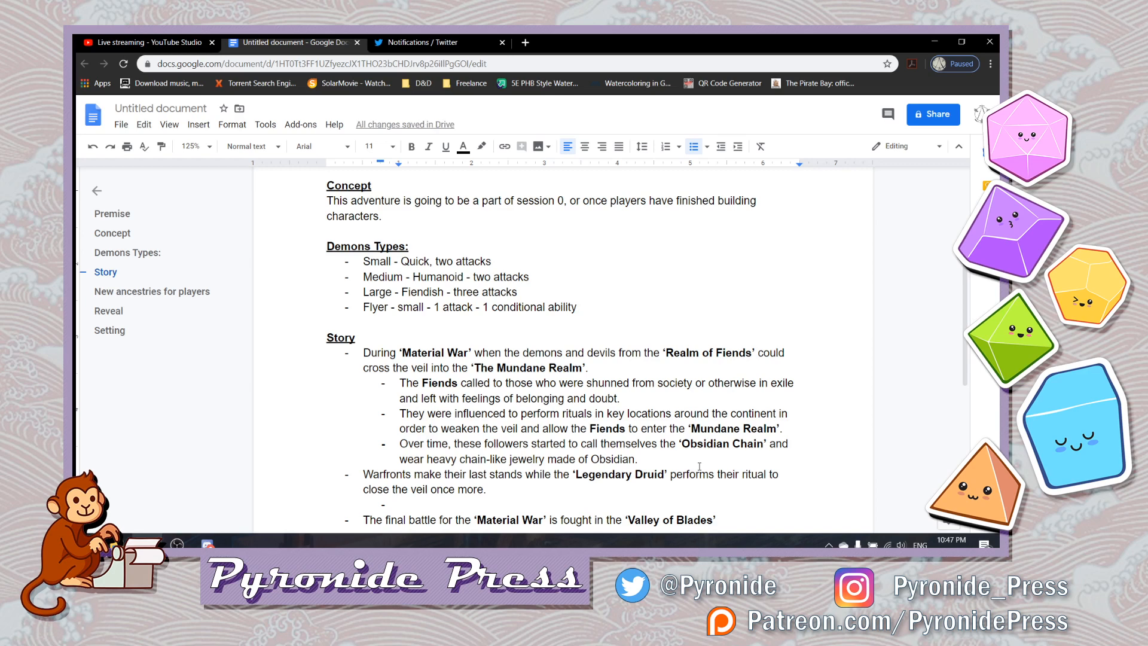
# - Enter a bold "Legendary Druid" with a closing single quote in the Warfronts sub-bullet
pyautogui.write('R')
pyautogui.press('BackSpace')
pyautogui.hotkey('ctrl', 'b')
pyautogui.write('Le')
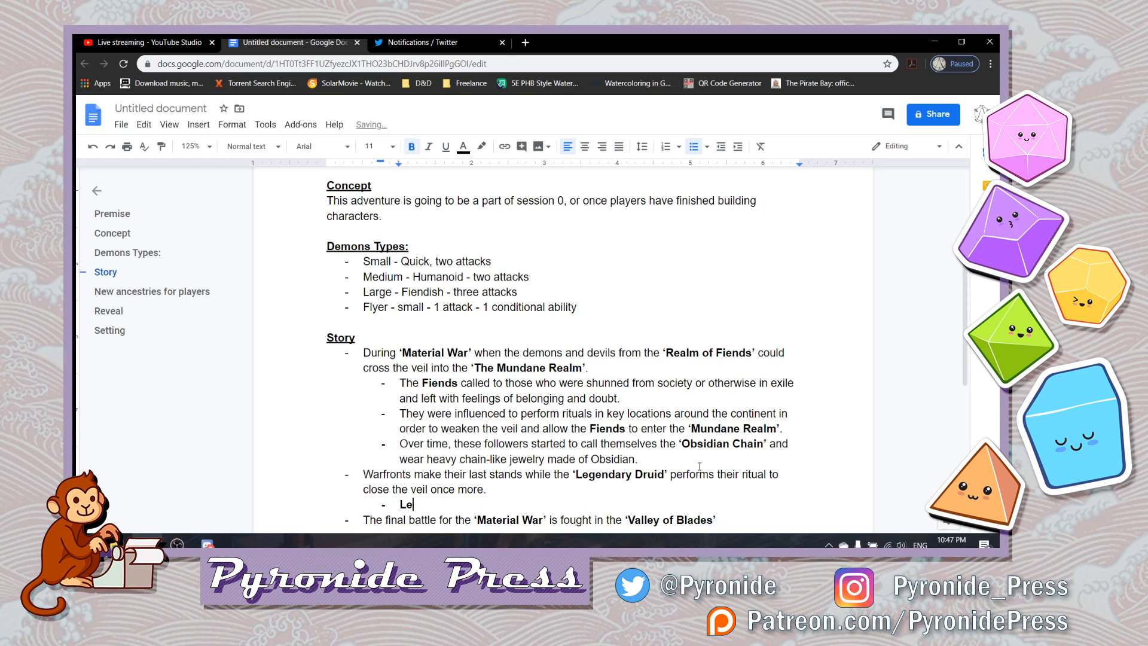
pyautogui.write('gendary Druids')
pyautogui.press('BackSpace')
pyautogui.write("'s")
pyautogui.press('BackSpace')
pyautogui.press('BackSpace')
pyautogui.press('BackSpace')
pyautogui.write("'")
# - Add the opening single quote before "Legendary Druid" and return to plain text after the closing quote
pyautogui.press('Left')
pyautogui.press('Left')
pyautogui.press('Left')
pyautogui.press('Left')
pyautogui.press('Left')
pyautogui.press('Left')
pyautogui.press('Left')
pyautogui.press('Left')
pyautogui.press('Left')
pyautogui.press('Left')
pyautogui.press('Left')
pyautogui.press('Left')
pyautogui.press('Left')
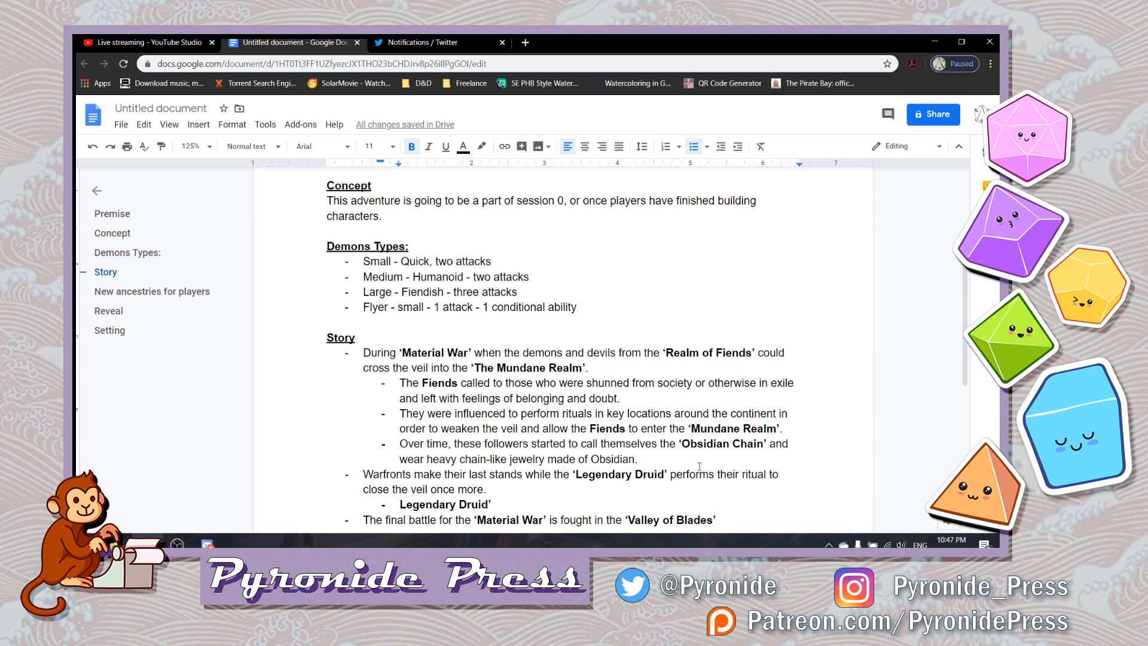
pyautogui.write("'")
pyautogui.press('Right')
pyautogui.press('Right')
pyautogui.press('Right')
pyautogui.press('Right')
pyautogui.press('Right')
pyautogui.press('Right')
pyautogui.press('Right')
pyautogui.press('Right')
pyautogui.press('Right')
pyautogui.press('Right')
pyautogui.press('Right')
pyautogui.press('Right')
pyautogui.press('Right')
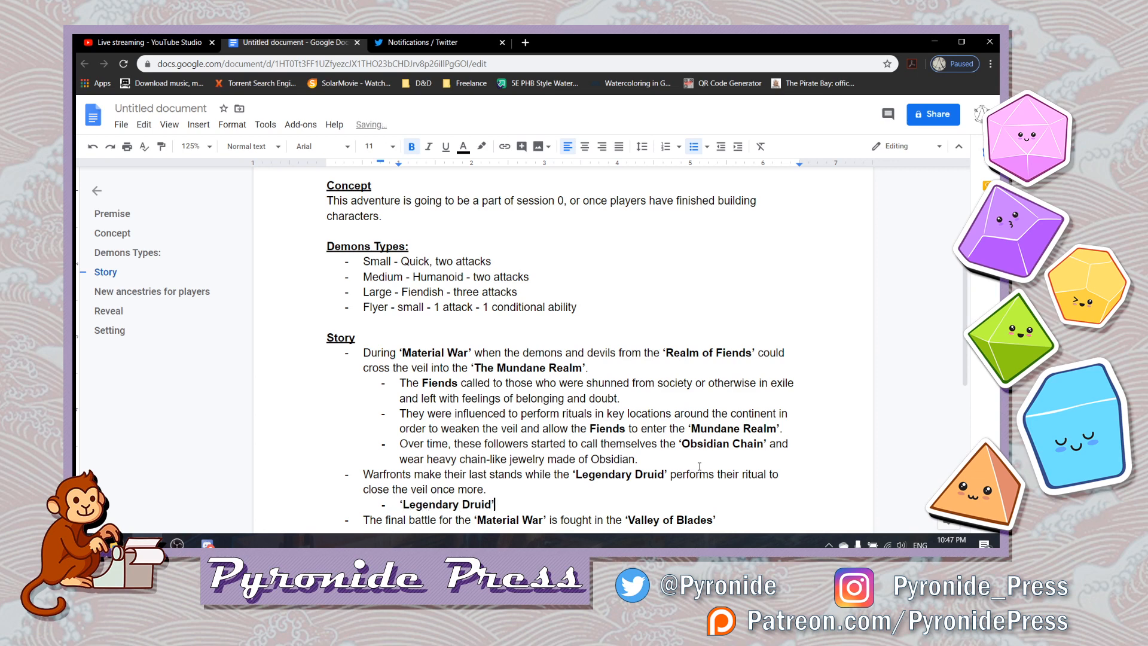
pyautogui.hotkey('ctrl', 'b')
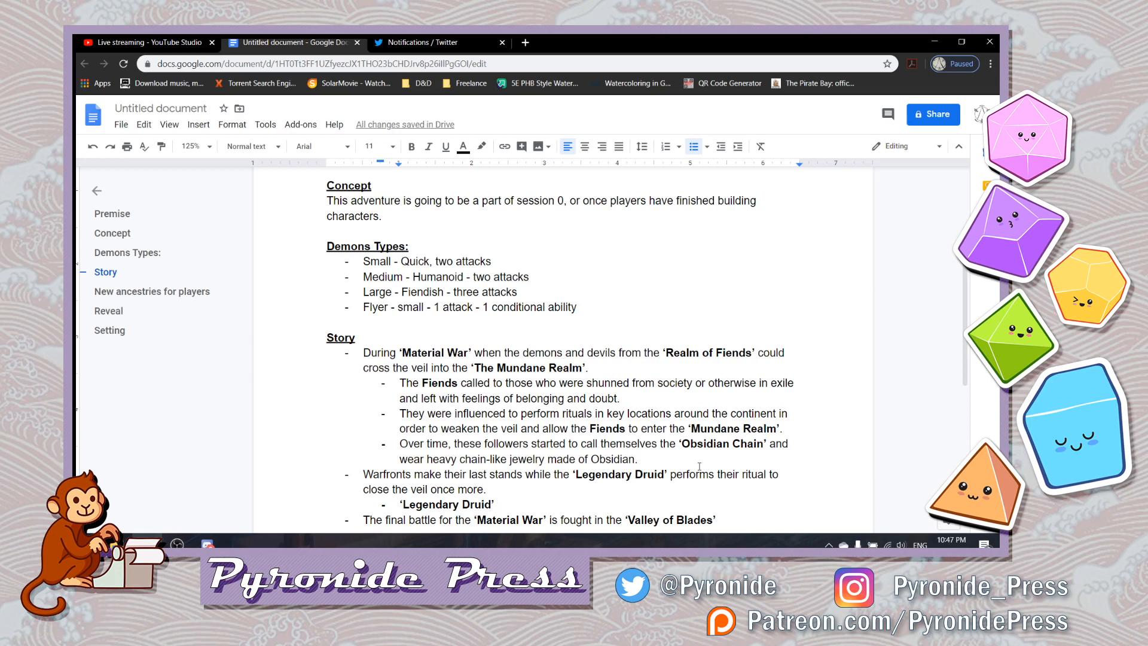
# - Complete the ‘Legendary Druid’ sub-bullet with "performed the ritual underground with only his most trusted advisors." in plain text
pyautogui.write('perfo')
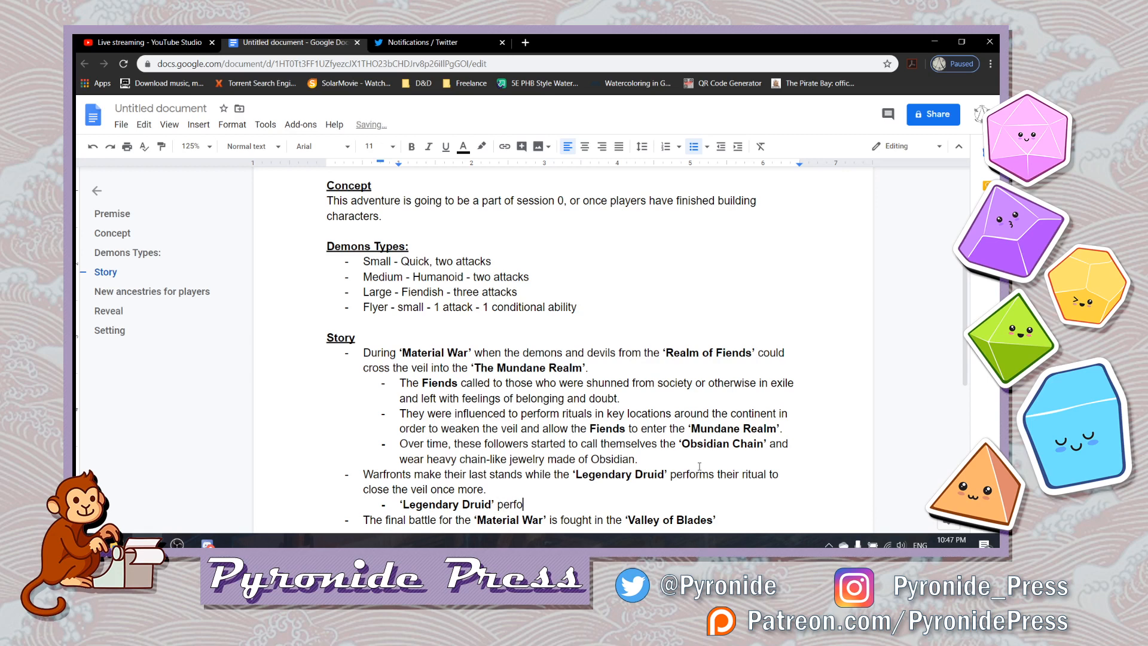
pyautogui.write('rmed the ritual under')
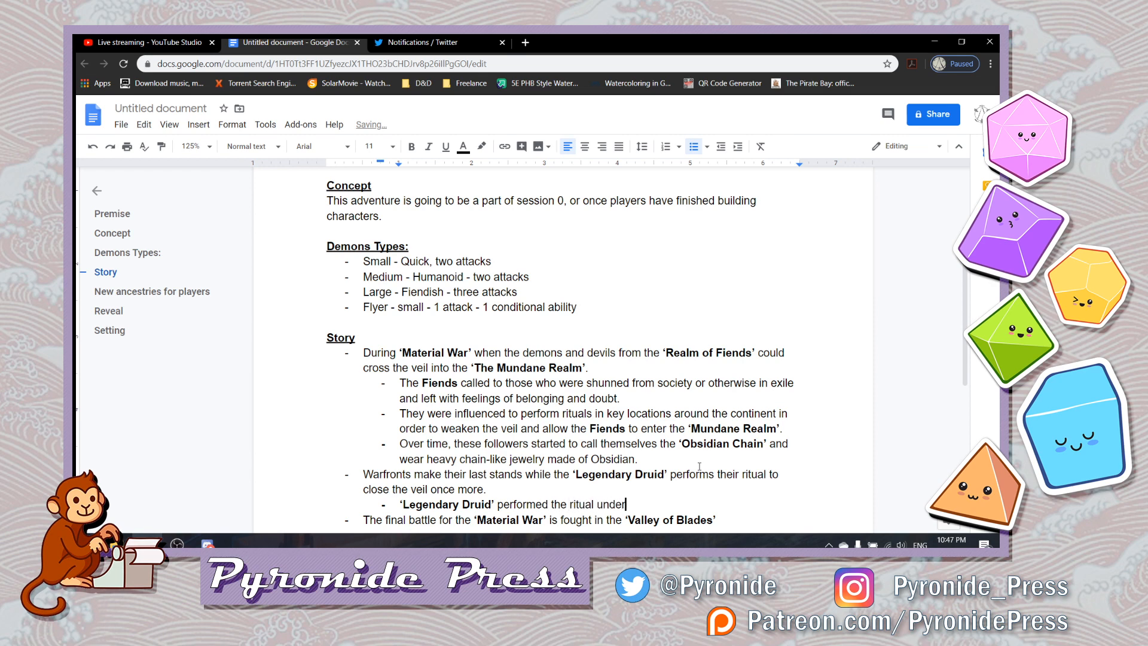
pyautogui.write('sta')
pyautogui.press('BackSpace')
pyautogui.press('BackSpace')
pyautogui.press('BackSpace')
pyautogui.write('ground with only his ')
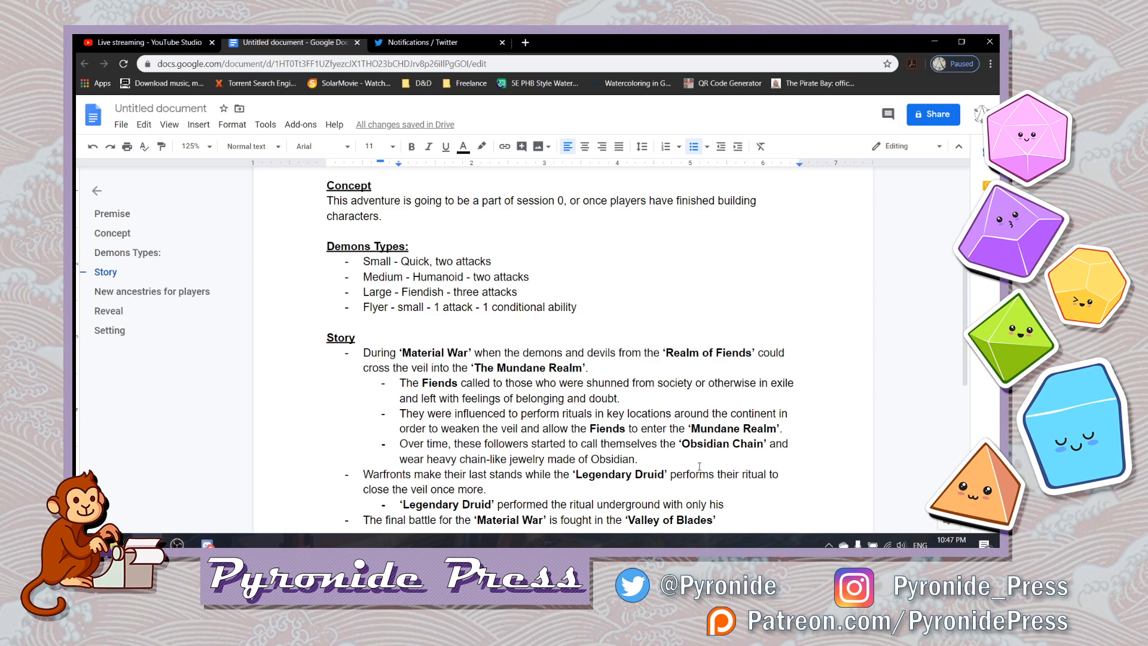
pyautogui.write('most truste')
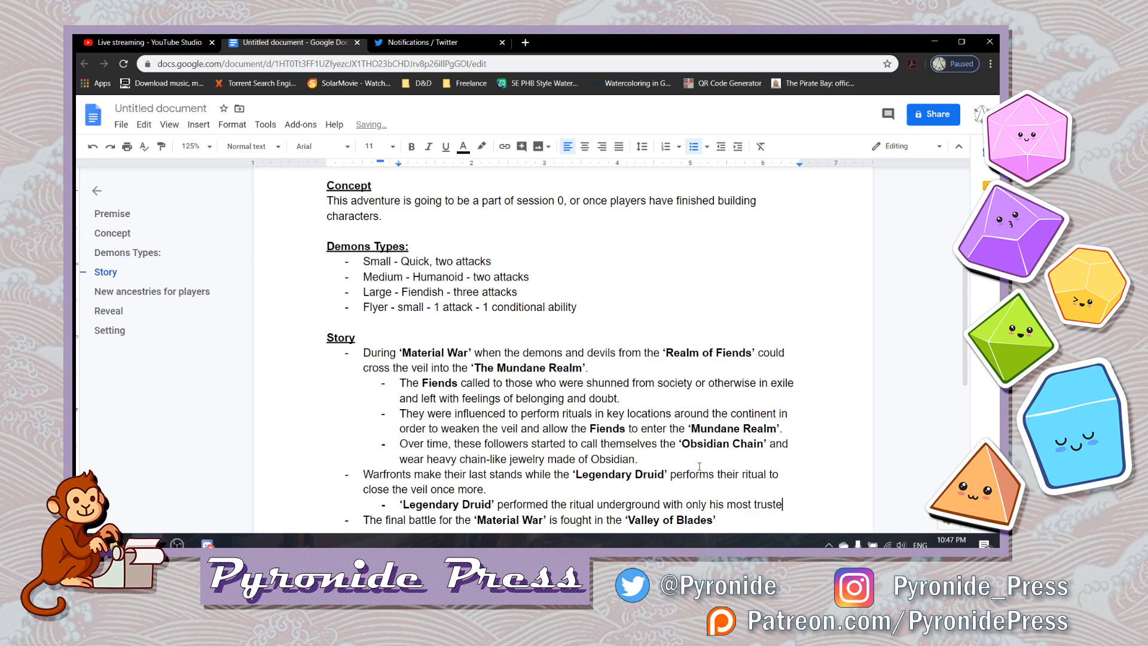
pyautogui.write('d advisors')
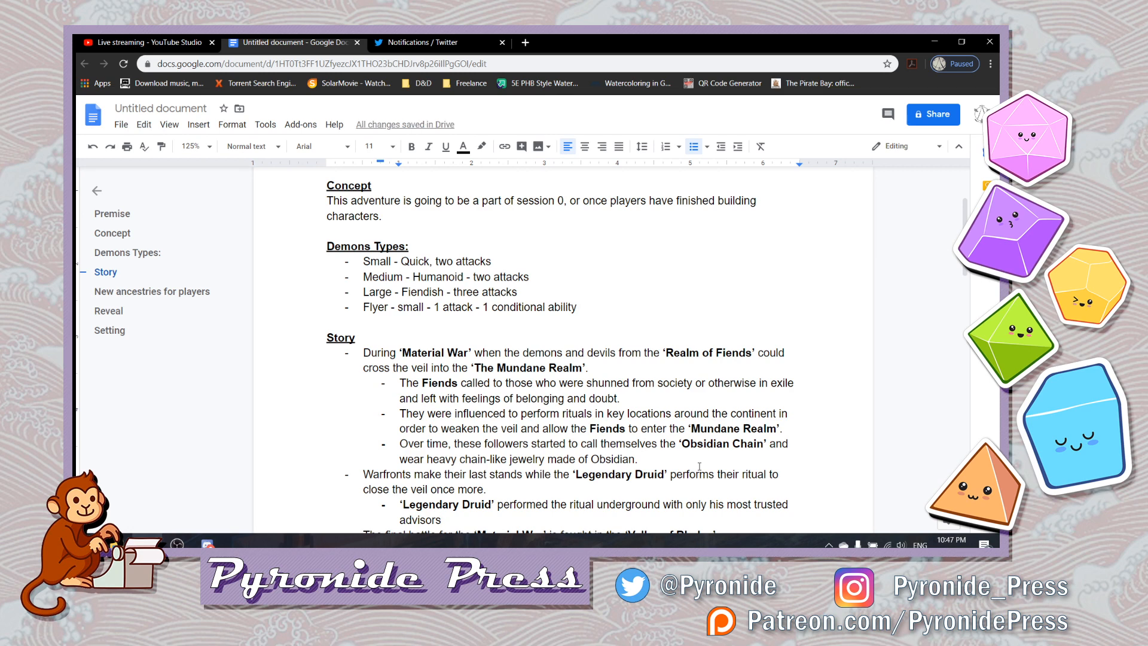
pyautogui.write('.')
pyautogui.press('Down')
pyautogui.press('Down')
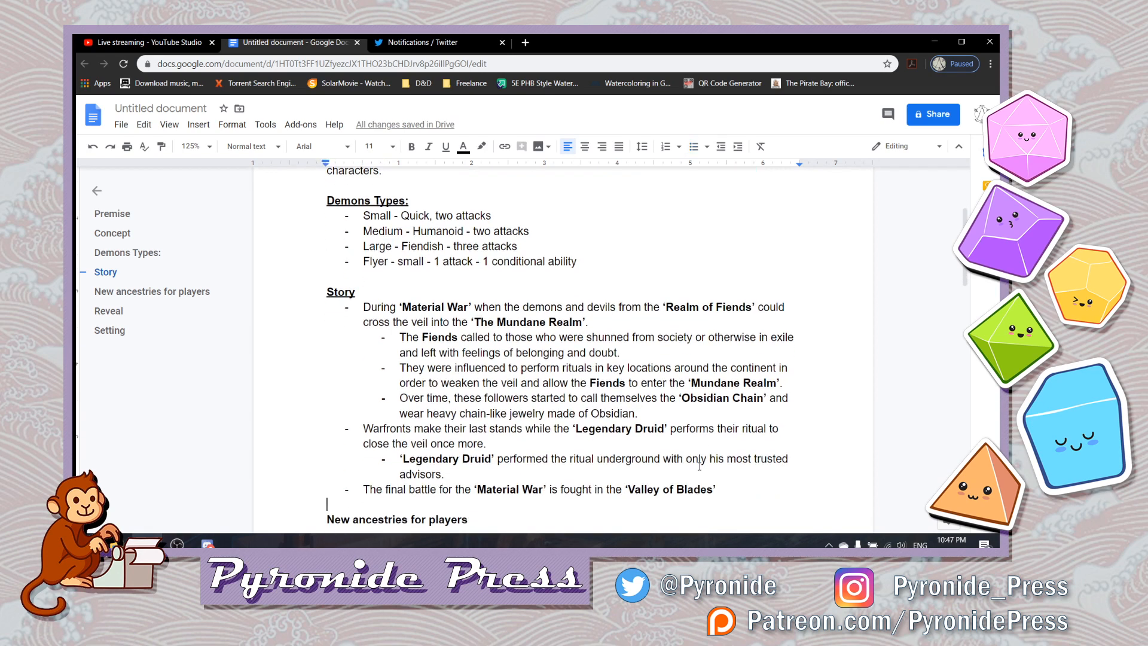
# - Add a sub-bullet below the one ending in "most trusted advisors." and begin it with "Their"
pyautogui.press('Up')
pyautogui.press('Up')
pyautogui.press('Return')
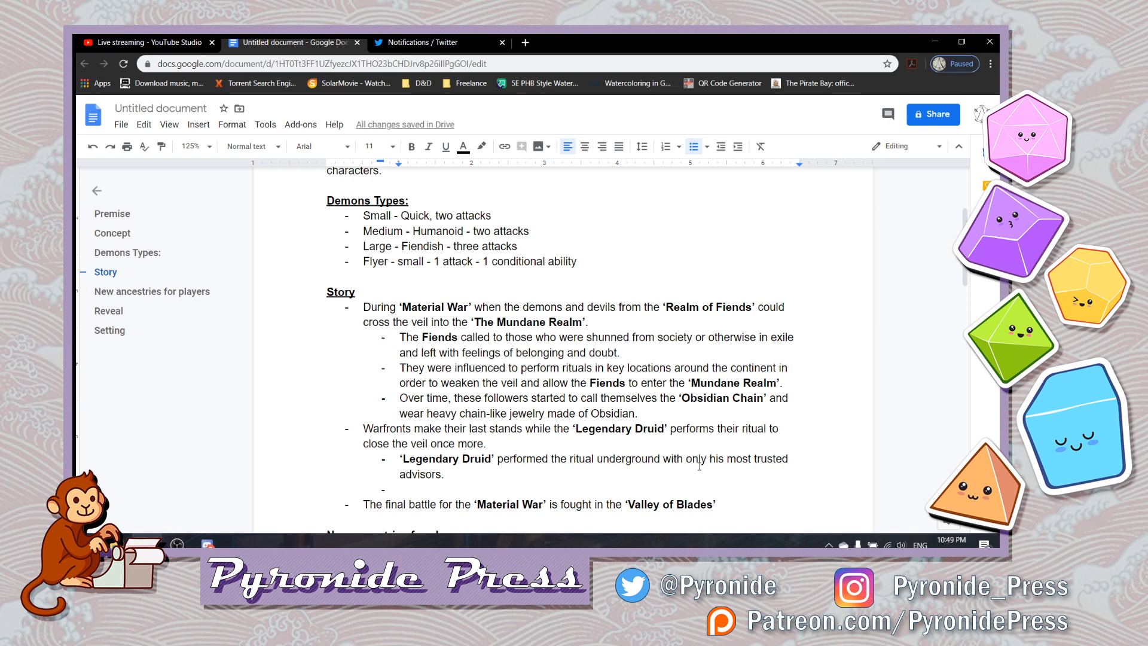
pyautogui.write('h')
pyautogui.press('BackSpace')
pyautogui.write('Theiri')
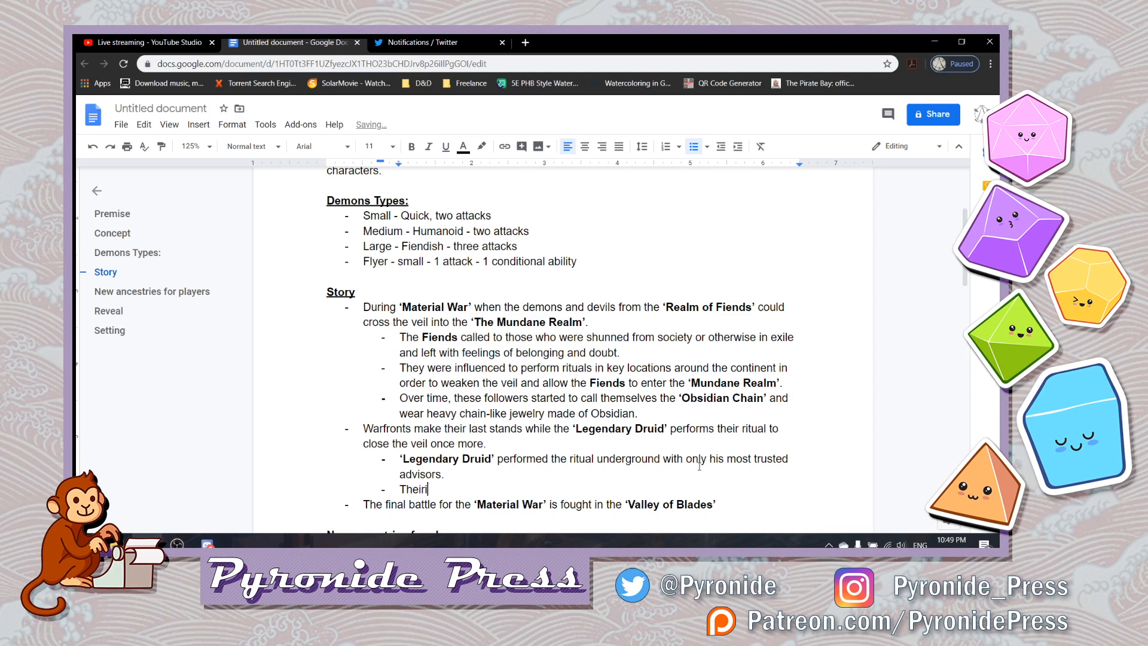
pyautogui.press('BackSpace')
pyautogui.hotkey('shift', 'Left')
pyautogui.hotkey('shift', 'Left')
pyautogui.hotkey('shift', 'Left')
pyautogui.hotkey('shift', 'Left')
pyautogui.hotkey('shift', 'Left')
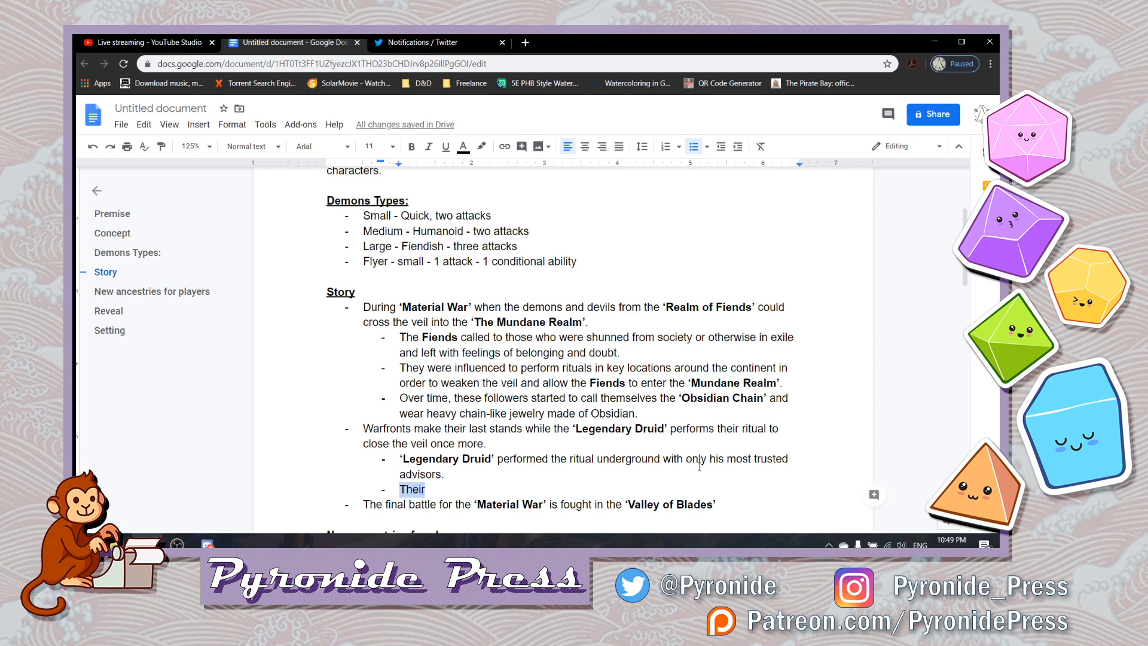
pyautogui.press('Right')
# - Continue the "Their" sub-bullet with "advisors were - Another Druid (wife)"
pyautogui.write('ad')
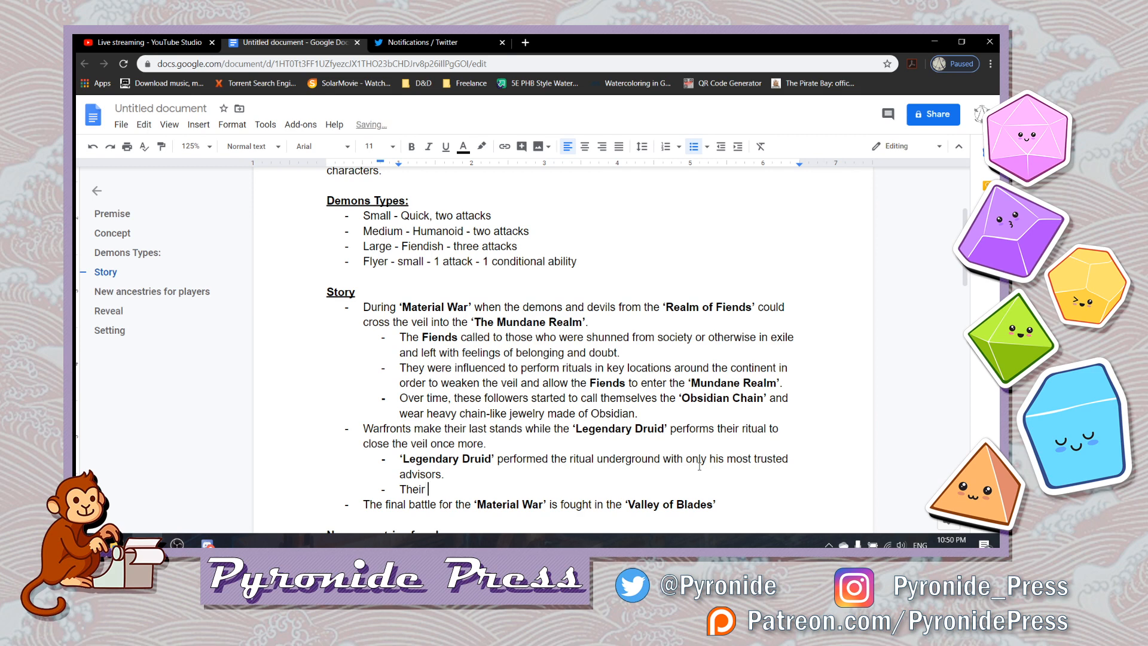
pyautogui.write('v')
pyautogui.write('isors')
pyautogui.write(' are')
pyautogui.press('BackSpace')
pyautogui.press('BackSpace')
pyautogui.press('BackSpace')
pyautogui.write('were - Another Druid ')
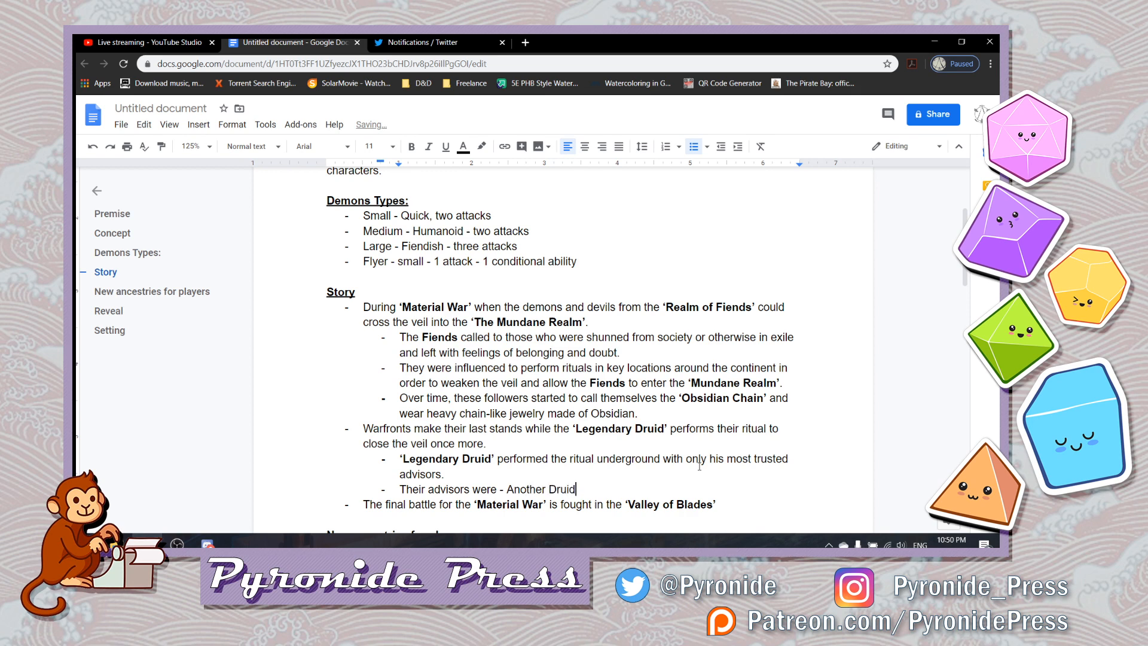
pyautogui.write('(wife)')
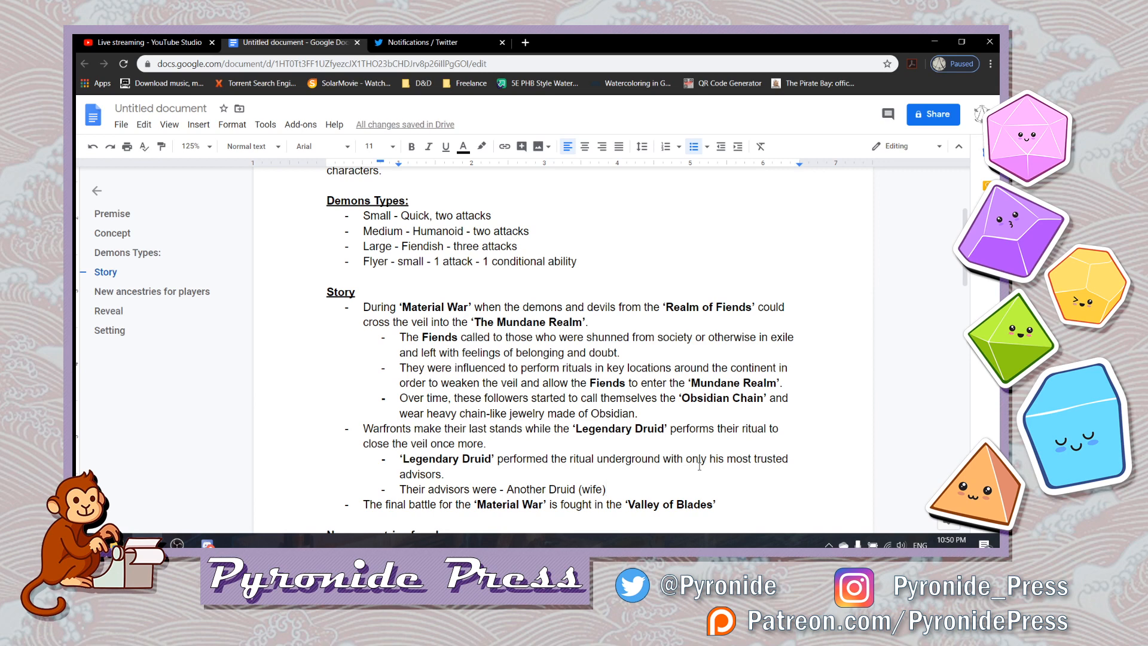
# - Add a comma after "(wife)" in the advisors sub-bullet and replace "wife" with "spouse"
pyautogui.write(',')
pyautogui.press('Left')
pyautogui.press('Left')
pyautogui.press('Left')
pyautogui.hotkey('shift', 'Left')
pyautogui.hotkey('shift', 'Left')
pyautogui.hotkey('shift', 'Left')
pyautogui.hotkey('shift', 'Left')
pyautogui.write('spouse')
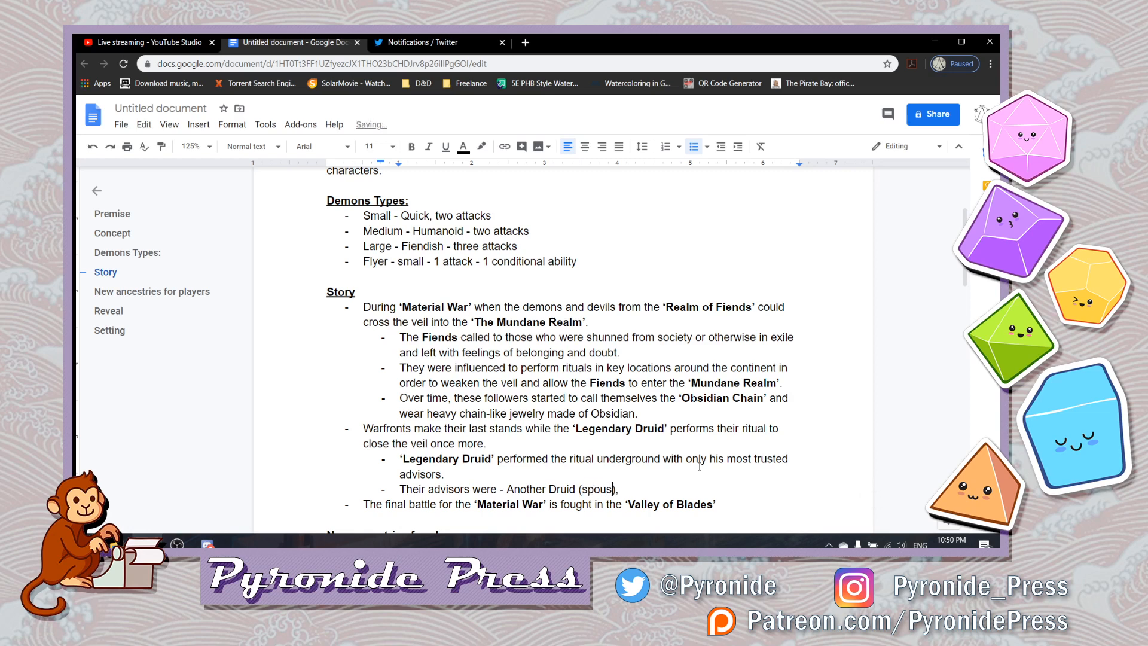
pyautogui.press('End')
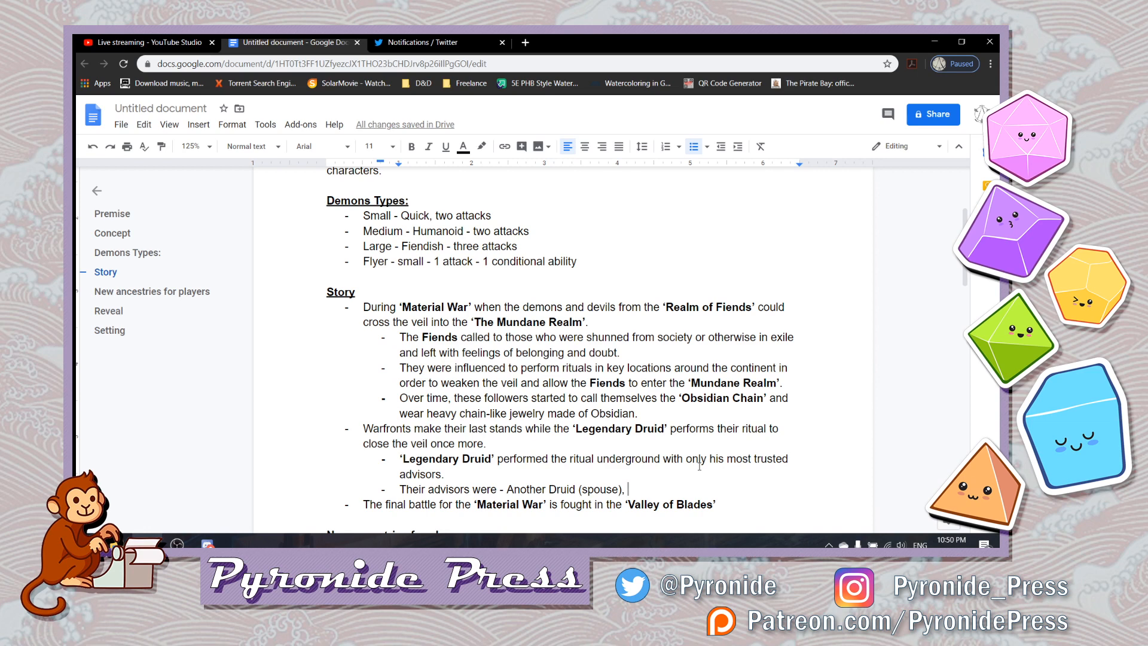
# - Add "Mentor (Priest)" as the second advisor at the end of the advisors sub-bullet
pyautogui.write('Mentor')
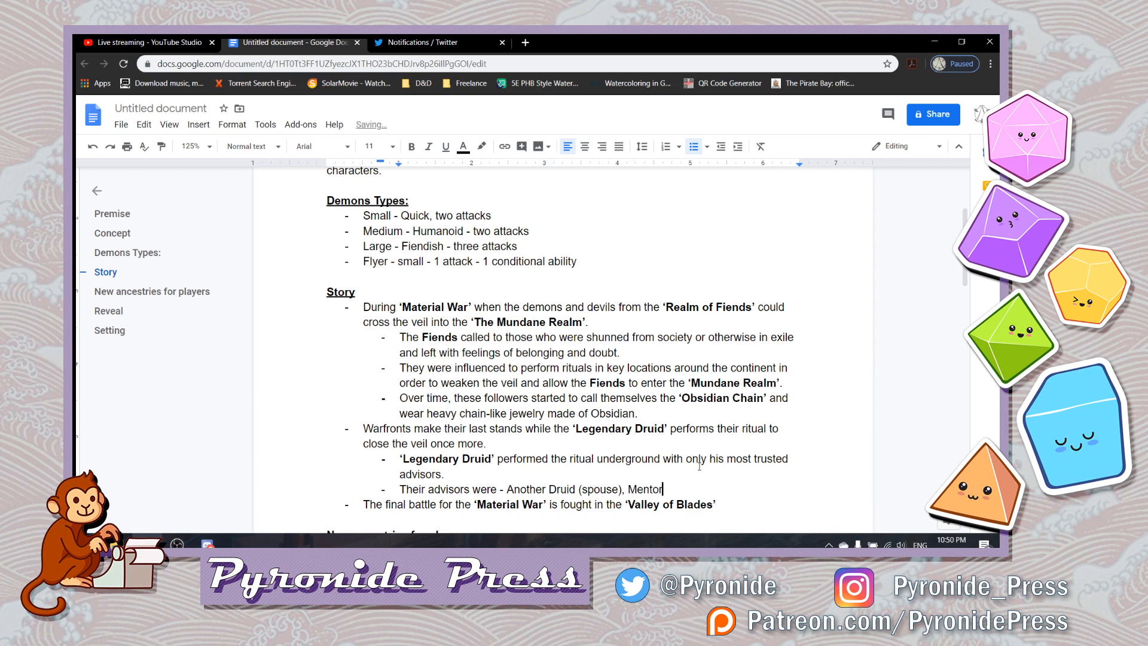
pyautogui.write(' (')
pyautogui.write('Cleric')
pyautogui.press('BackSpace')
pyautogui.press('BackSpace')
pyautogui.press('BackSpace')
pyautogui.press('BackSpace')
pyautogui.press('BackSpace')
pyautogui.press('BackSpace')
pyautogui.write('Priest)')
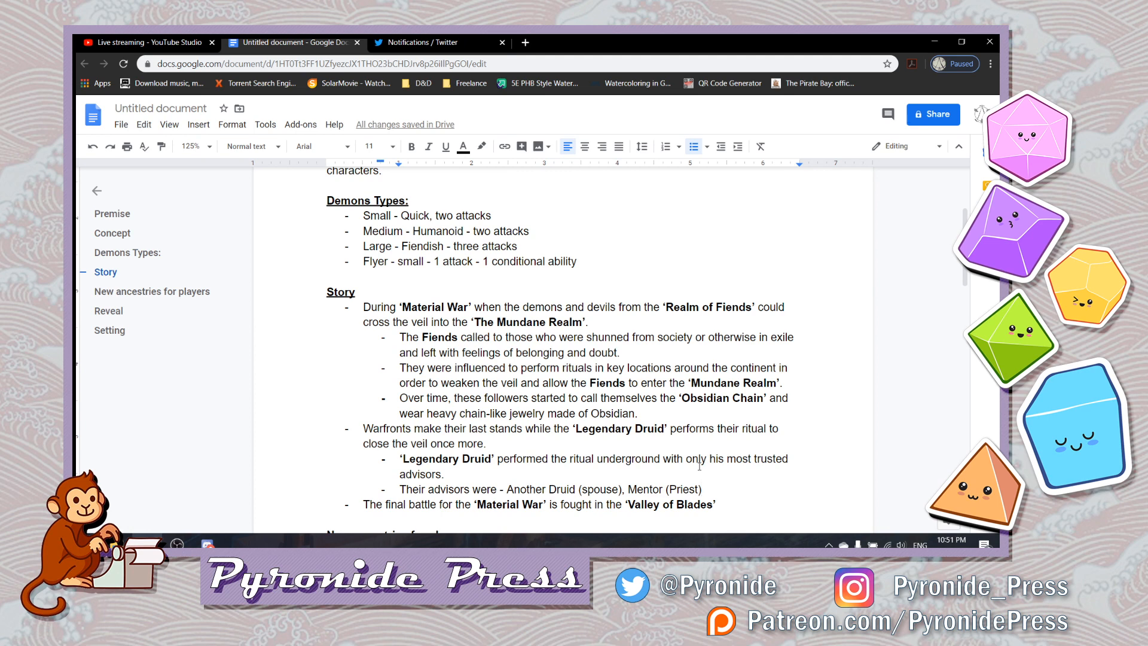
# - Make the word "Druid" bold in the advisors sub-bullet
pyautogui.press('Left')
pyautogui.press('Left')
pyautogui.press('Left')
pyautogui.press('Left')
pyautogui.hotkey('ctrl', 'Left')
pyautogui.hotkey('ctrl', 'Left')
pyautogui.hotkey('ctrl', 'Left')
pyautogui.hotkey('ctrl', 'Left')
pyautogui.hotkey('shift', 'Left')
pyautogui.hotkey('shift', 'Left')
pyautogui.hotkey('shift', 'Left')
pyautogui.hotkey('shift', 'Left')
pyautogui.hotkey('shift', 'Left')
pyautogui.hotkey('shift', 'Right')
pyautogui.hotkey('ctrl', 'b')
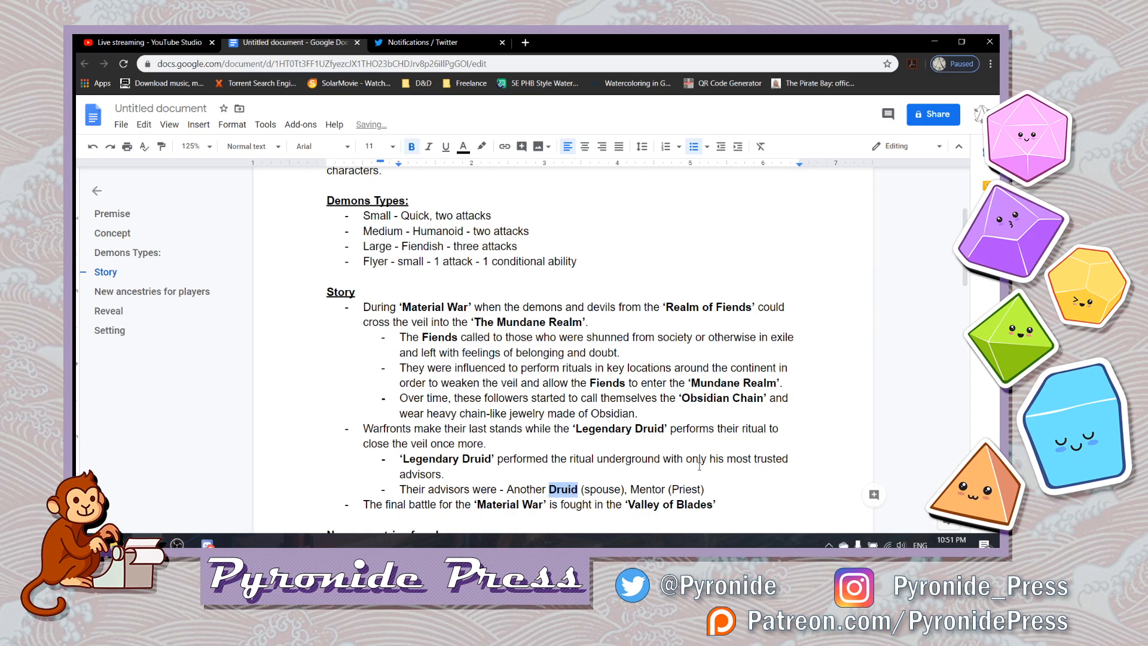
pyautogui.press('Right')
pyautogui.press('Right')
pyautogui.press('Right')
pyautogui.press('Right')
pyautogui.press('Right')
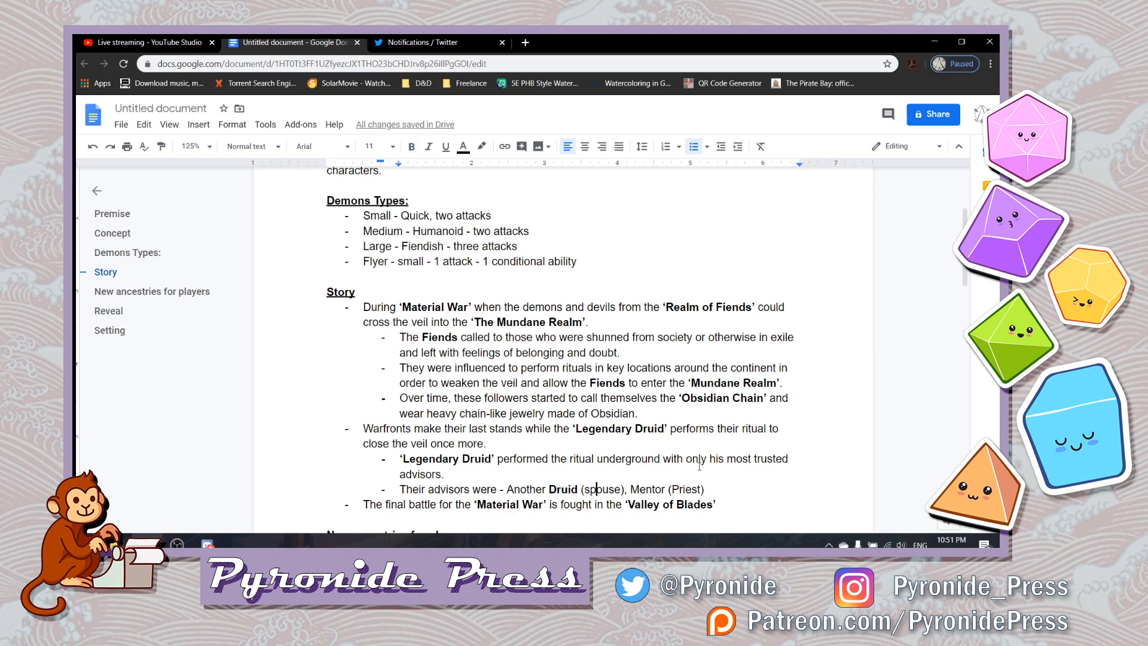
pyautogui.press('Right')
pyautogui.press('Right')
pyautogui.press('Right')
pyautogui.press('Right')
pyautogui.press('Right')
pyautogui.press('Right')
pyautogui.press('Right')
pyautogui.press('Right')
pyautogui.press('Return')
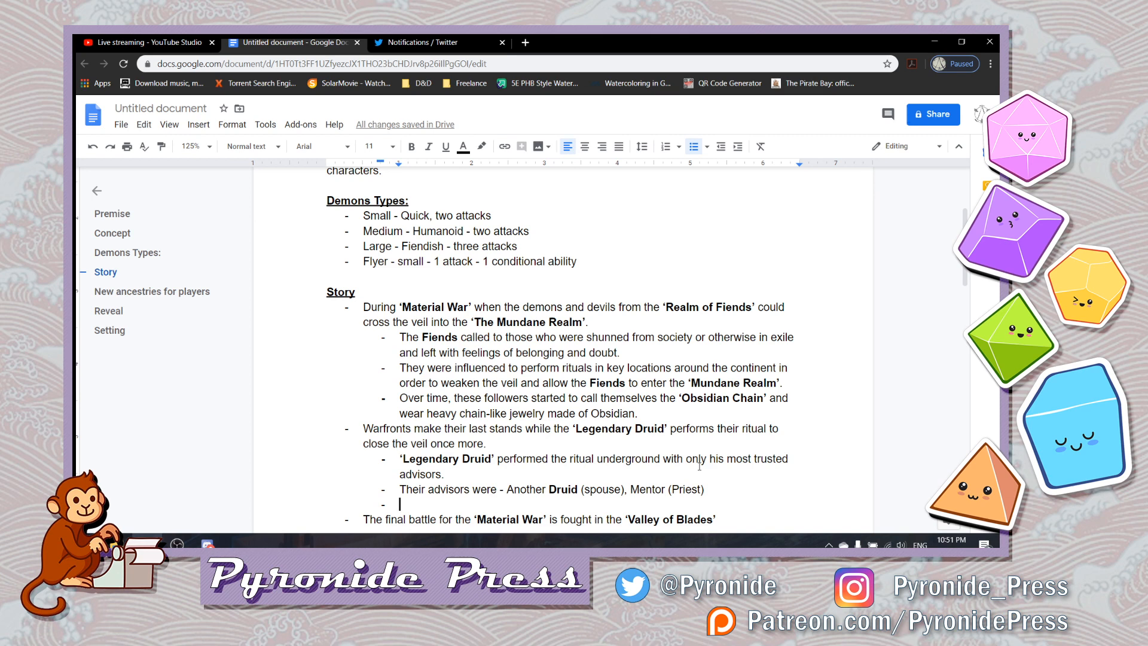
pyautogui.press('BackSpace')
pyautogui.press('BackSpace')
# - Insert an indented sub-bullet directly beneath the Warfronts bullet, above the ‘Legendary Druid’ sub-bullet
pyautogui.press('Up')
pyautogui.press('Up')
pyautogui.press('Up')
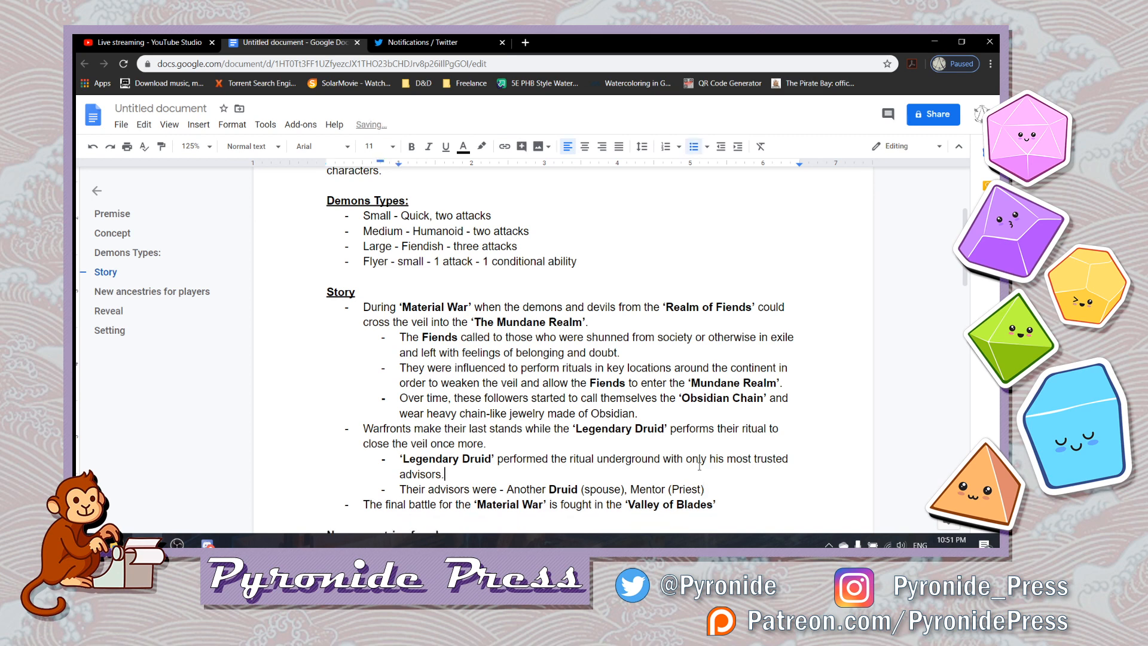
pyautogui.press('Return')
pyautogui.press('Tab')
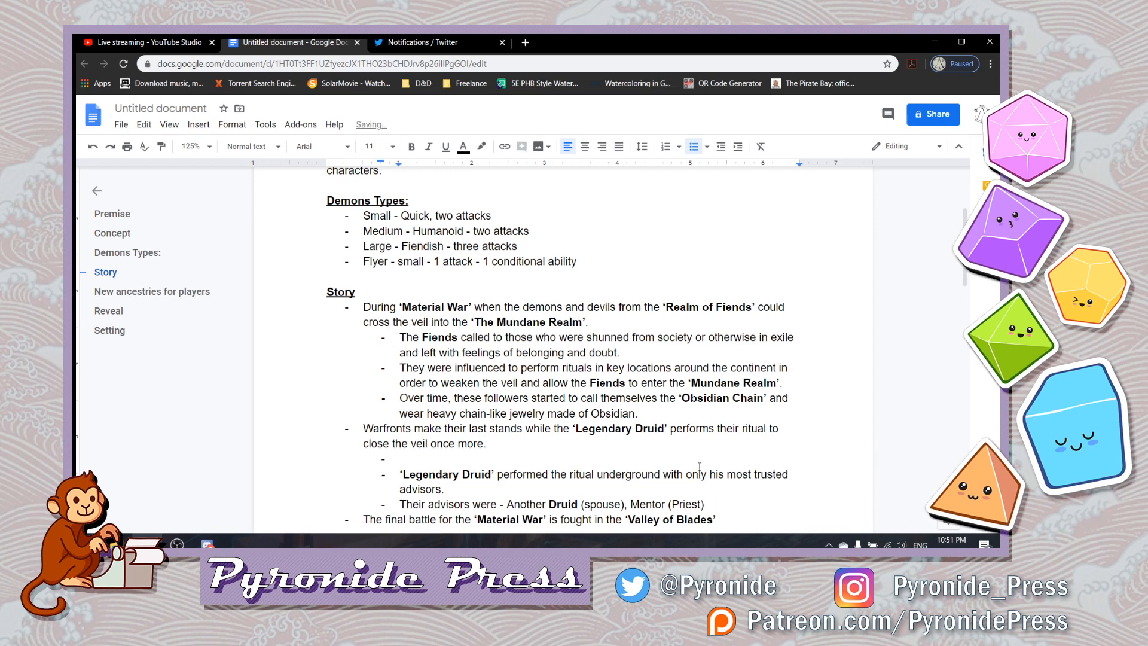
# - Begin the new Warfronts sub-bullet with "Nearing the climax of the"
pyautogui.write('The')
pyautogui.press('BackSpace')
pyautogui.press('BackSpace')
pyautogui.press('BackSpace')
pyautogui.press('BackSpace')
pyautogui.write('Nearing the climax of the ')
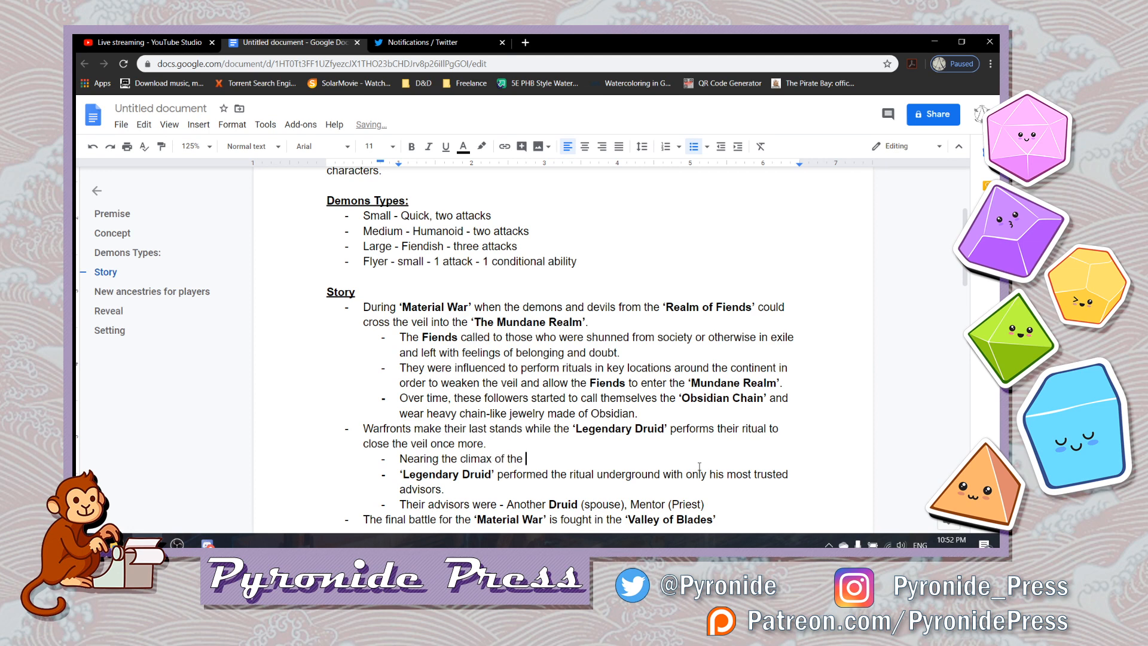
pyautogui.write('fi')
# - Continue the "Nearing the climax" sub-bullet with "final fight in the"
pyautogui.write('fight,')
pyautogui.press('BackSpace')
pyautogui.press('BackSpace')
pyautogui.write('on')
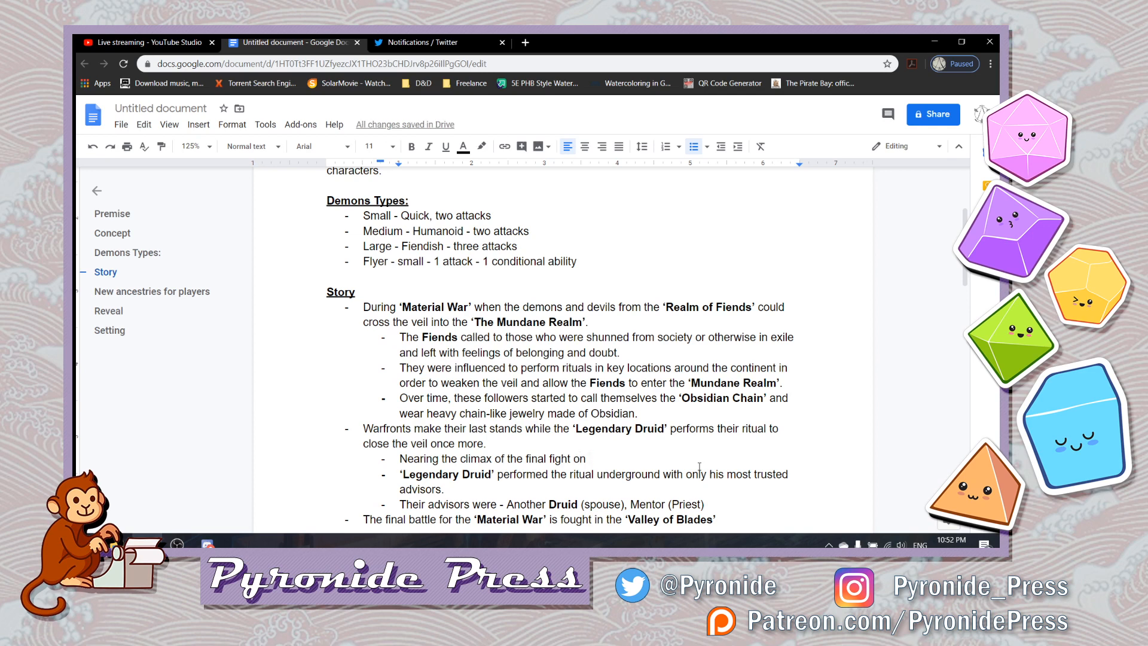
pyautogui.press('BackSpace')
pyautogui.press('BackSpace')
pyautogui.press('BackSpace')
pyautogui.write('in the “')
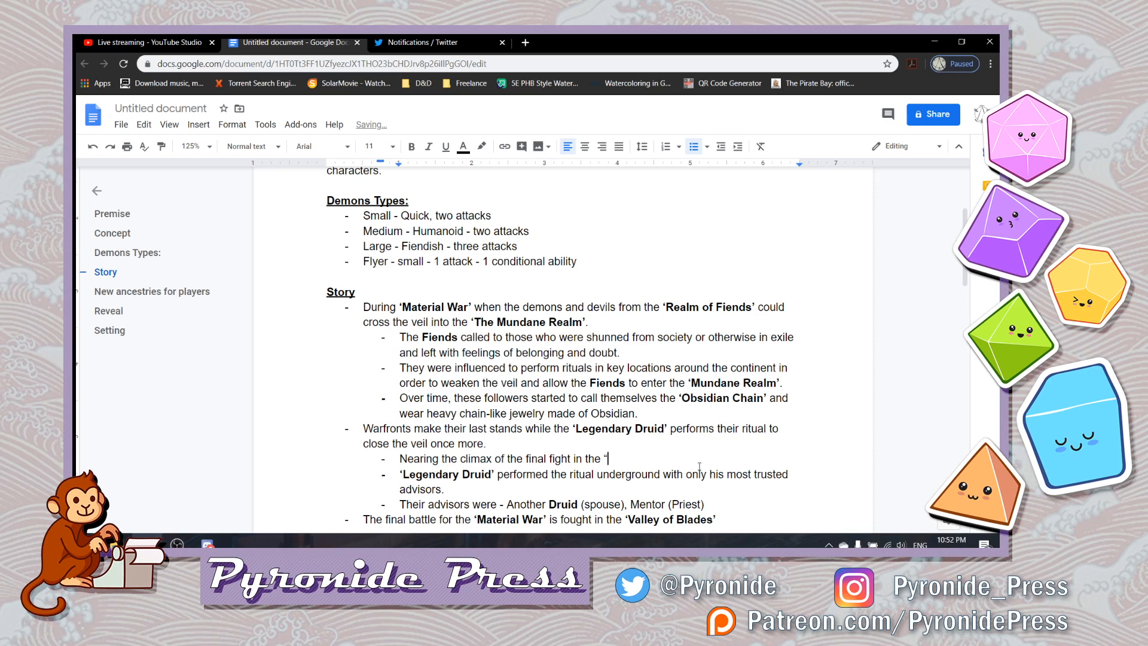
pyautogui.press('BackSpace')
# - Add a bold ‘Valley of Blades’ in single quotes after "final fight in the" and return to plain text
pyautogui.hotkey('ctrl', 'b')
pyautogui.write("'")
pyautogui.write('Valley of B')
pyautogui.write("lades'")
pyautogui.hotkey('ctrl', 'b')
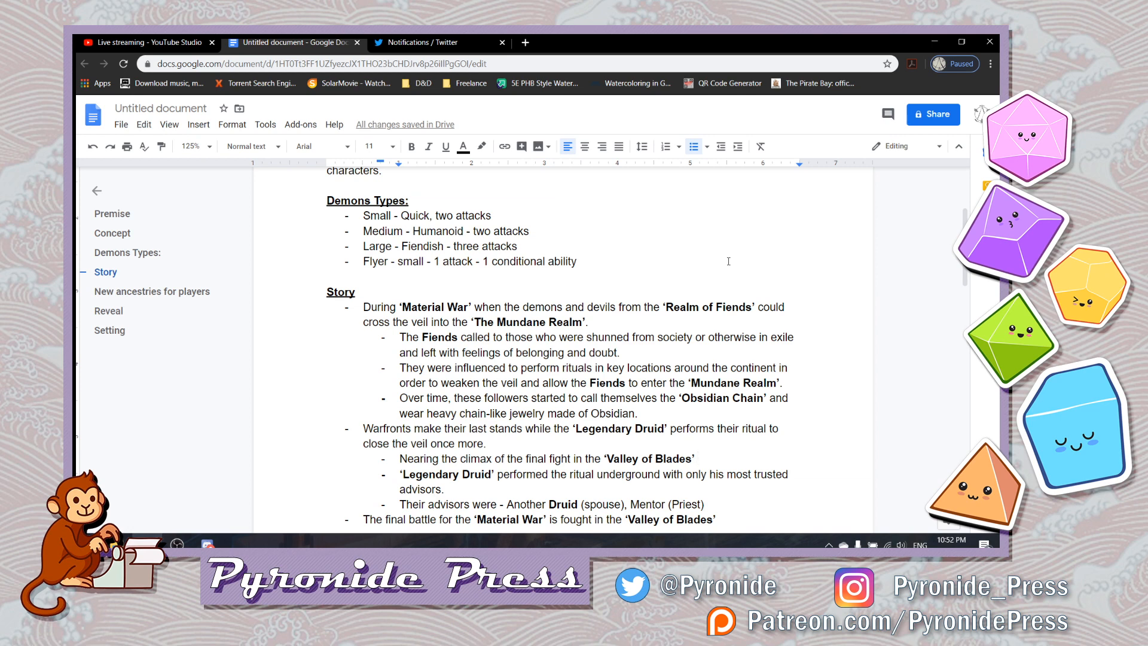
# - Continue the sub-bullet with a plain "the" followed by a bold ‘Legendary Druid’ in single quotes
pyautogui.write('the')
pyautogui.hotkey('ctrl', 'b')
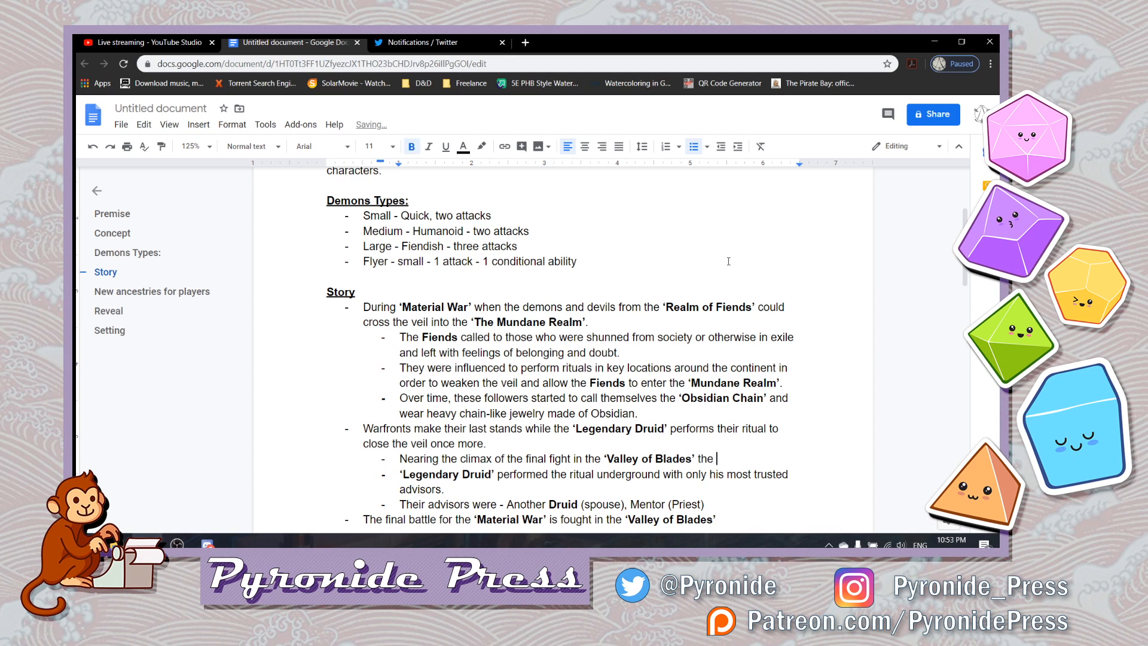
pyautogui.write('"')
pyautogui.press('BackSpace')
pyautogui.write("'Le")
pyautogui.write('gendary')
pyautogui.write(' Drui')
pyautogui.write("d'")
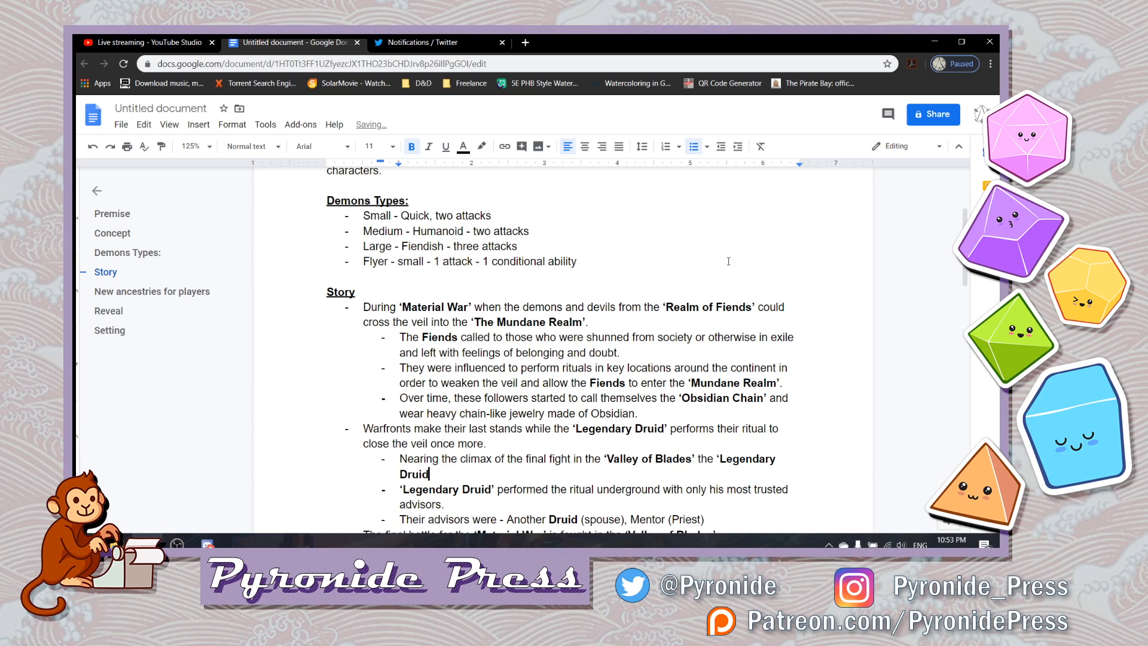
# - Continue in plain text after ‘Legendary Druid’ with "separates from the frontlines"
pyautogui.hotkey('ctrl', 'b')
pyautogui.write('separates thems')
pyautogui.press('BackSpace')
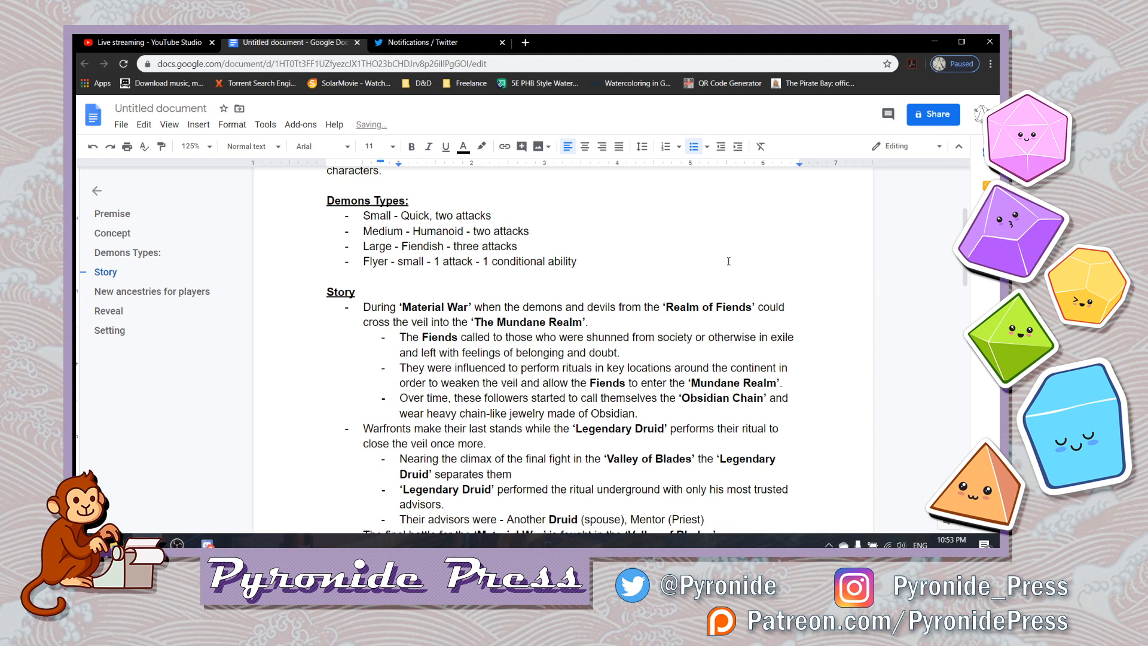
pyautogui.press('BackSpace')
pyautogui.press('BackSpace')
pyautogui.press('BackSpace')
pyautogui.press('BackSpace')
pyautogui.press('BackSpace')
pyautogui.write('from the')
pyautogui.press('BackSpace')
pyautogui.write('frontlines and is')
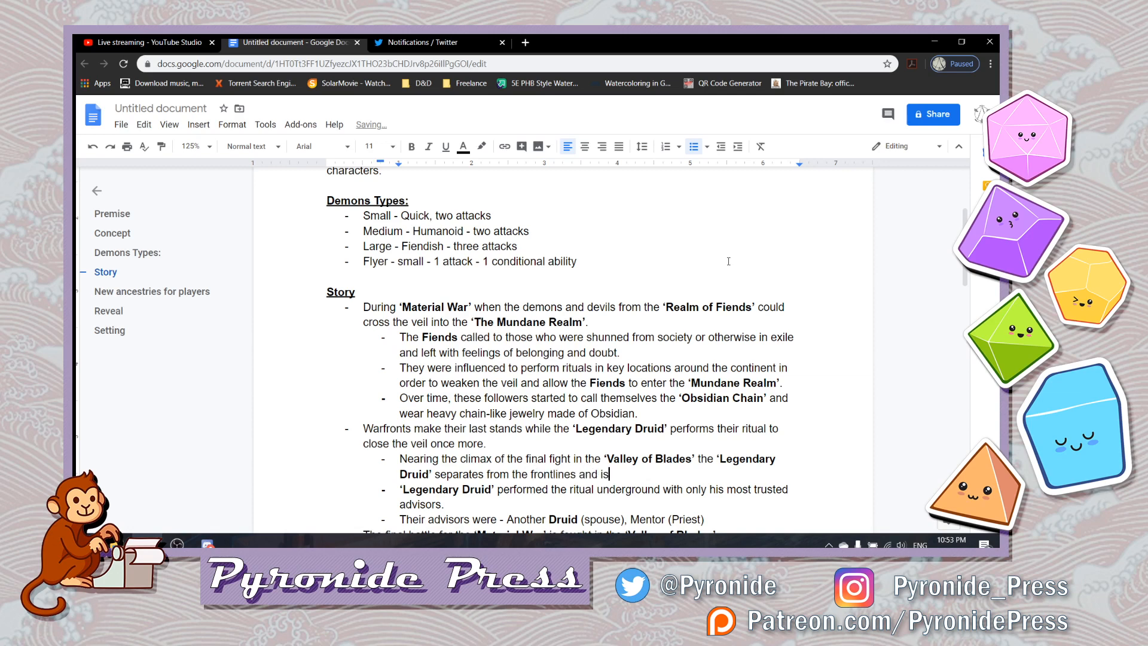
pyautogui.write(' never seen w')
pyautogui.write('hich')
# - Finish the "Nearing the climax" sub-bullet with "and is never seen again."
pyautogui.press('BackSpace')
pyautogui.press('BackSpace')
pyautogui.press('BackSpace')
pyautogui.press('BackSpace')
pyautogui.press('BackSpace')
pyautogui.press('BackSpace')
pyautogui.write('again.')
# - Start an indented sub-bullet in plain text beneath the bullet about the final battle in the ‘Valley of Blades’
pyautogui.press('Down')
pyautogui.press('Down')
pyautogui.press('Down')
pyautogui.press('Down')
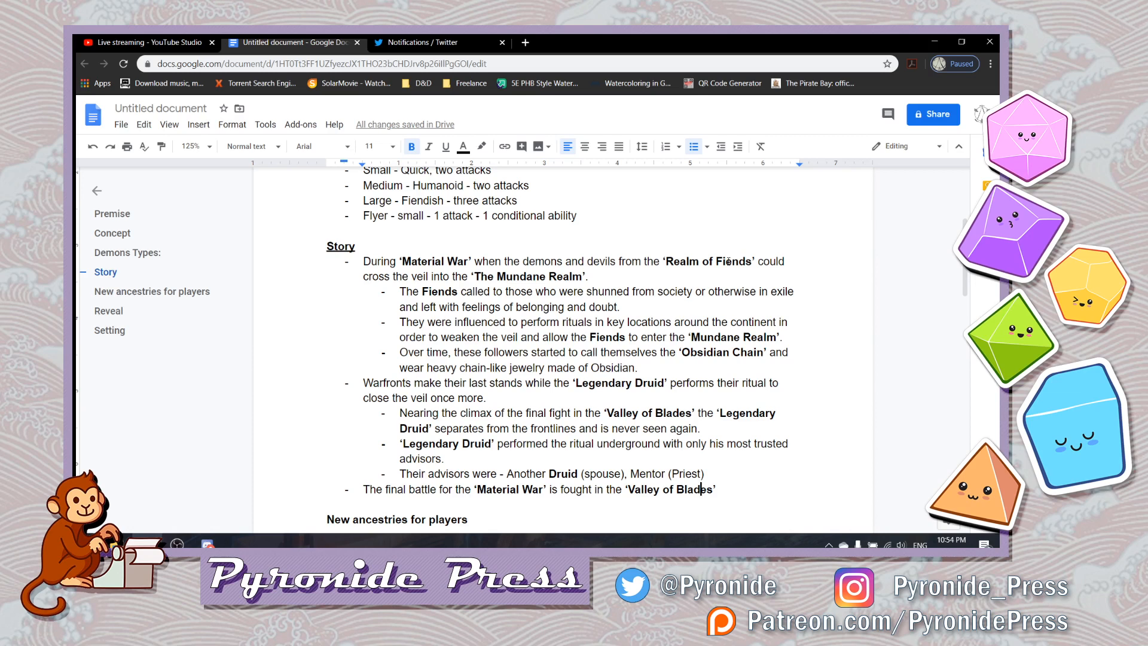
pyautogui.press('Down')
pyautogui.press('Left')
pyautogui.press('Return')
pyautogui.press('Tab')
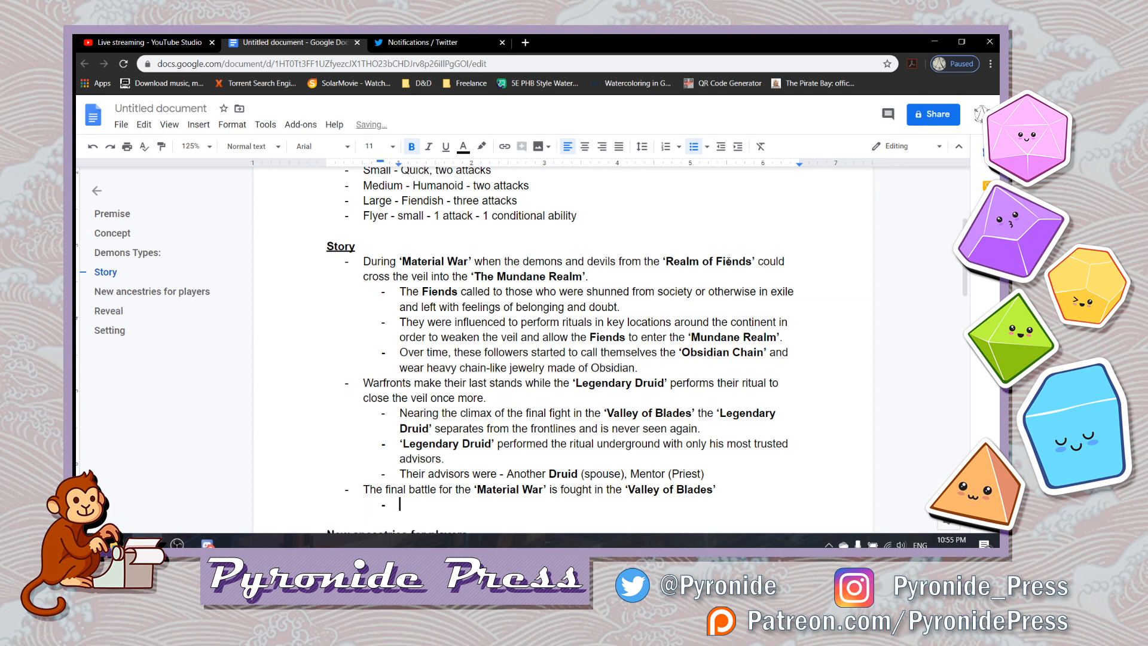
pyautogui.hotkey('ctrl', 'b')
# - Begin the final battle sub-bullet with "Major fiends are noticed"
pyautogui.write('Major de')
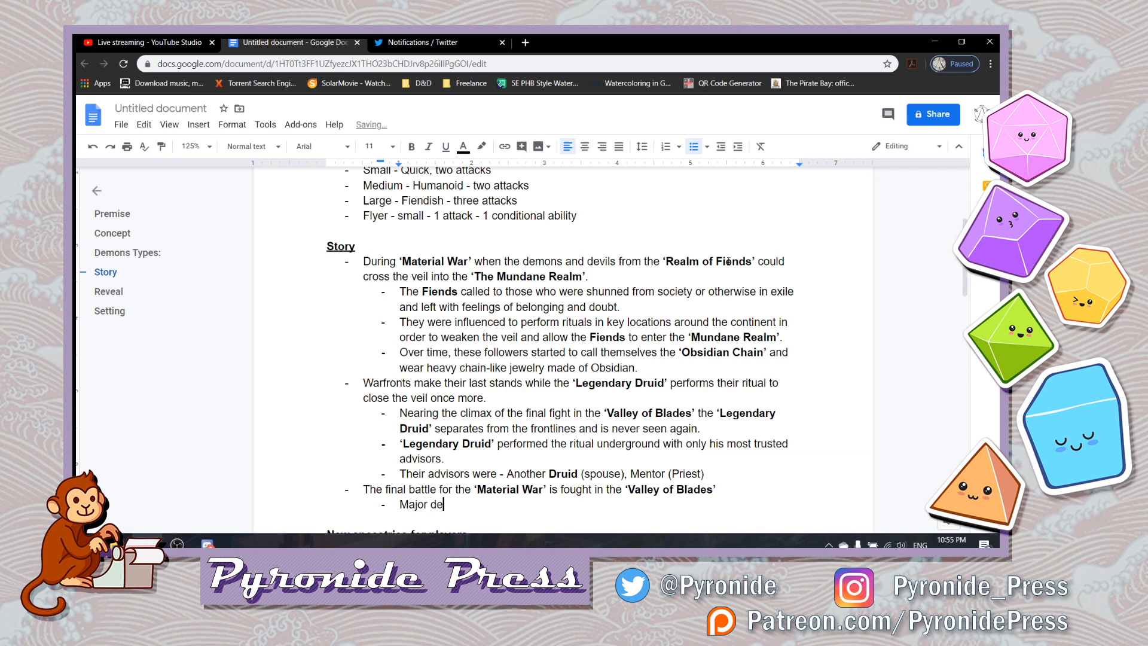
pyautogui.press('BackSpace')
pyautogui.press('BackSpace')
pyautogui.write('f')
pyautogui.press('BackSpace')
pyautogui.write('fiends are noticed')
# - Replace "fiends are noticed" after "Major" with "players from"
pyautogui.press('BackSpace')
pyautogui.press('BackSpace')
pyautogui.press('BackSpace')
pyautogui.press('BackSpace')
pyautogui.press('BackSpace')
pyautogui.press('BackSpace')
pyautogui.press('BackSpace')
pyautogui.press('BackSpace')
pyautogui.press('BackSpace')
pyautogui.press('BackSpace')
pyautogui.press('BackSpace')
pyautogui.press('BackSpace')
pyautogui.press('BackSpace')
pyautogui.press('BackSpace')
pyautogui.press('BackSpace')
pyautogui.press('BackSpace')
pyautogui.press('BackSpace')
pyautogui.press('BackSpace')
pyautogui.write('players within teh')
pyautogui.press('BackSpace')
pyautogui.press('BackSpace')
pyautogui.press('BackSpace')
pyautogui.press('BackSpace')
pyautogui.press('BackSpace')
pyautogui.press('BackSpace')
pyautogui.press('BackSpace')
pyautogui.press('BackSpace')
pyautogui.press('BackSpace')
pyautogui.press('BackSpace')
pyautogui.press('BackSpace')
pyautogui.write('from')
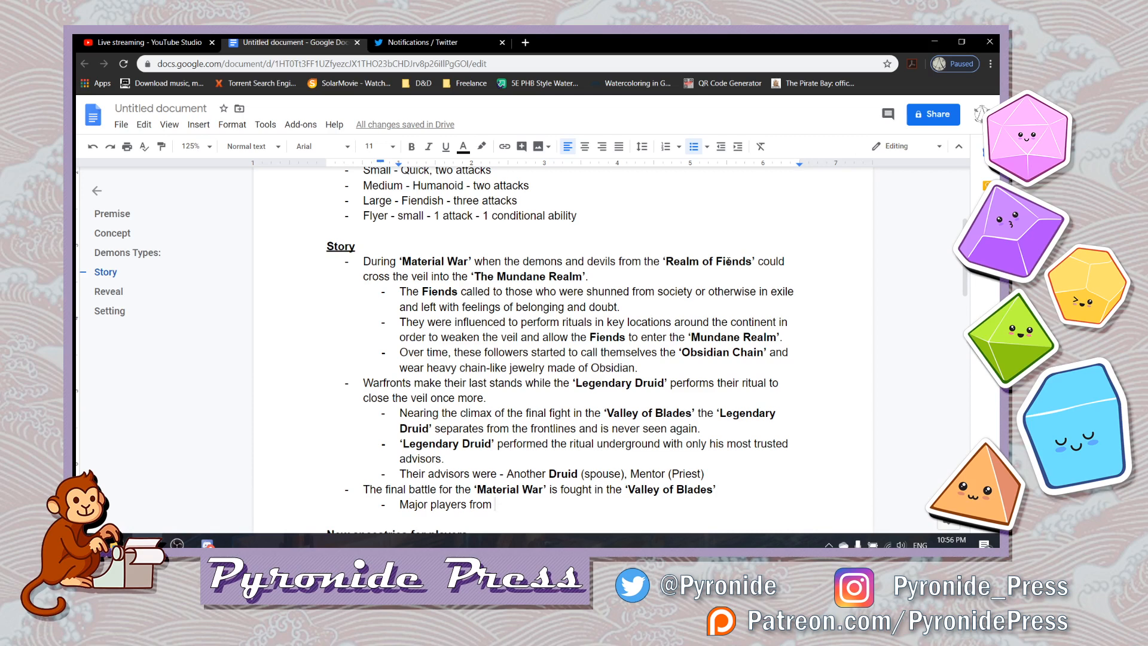
# - Add a bold ‘Fiendish Realm’ in single quotes after "Major players from" and return to plain text
pyautogui.hotkey('ctrl', 'b')
pyautogui.write("'The R")
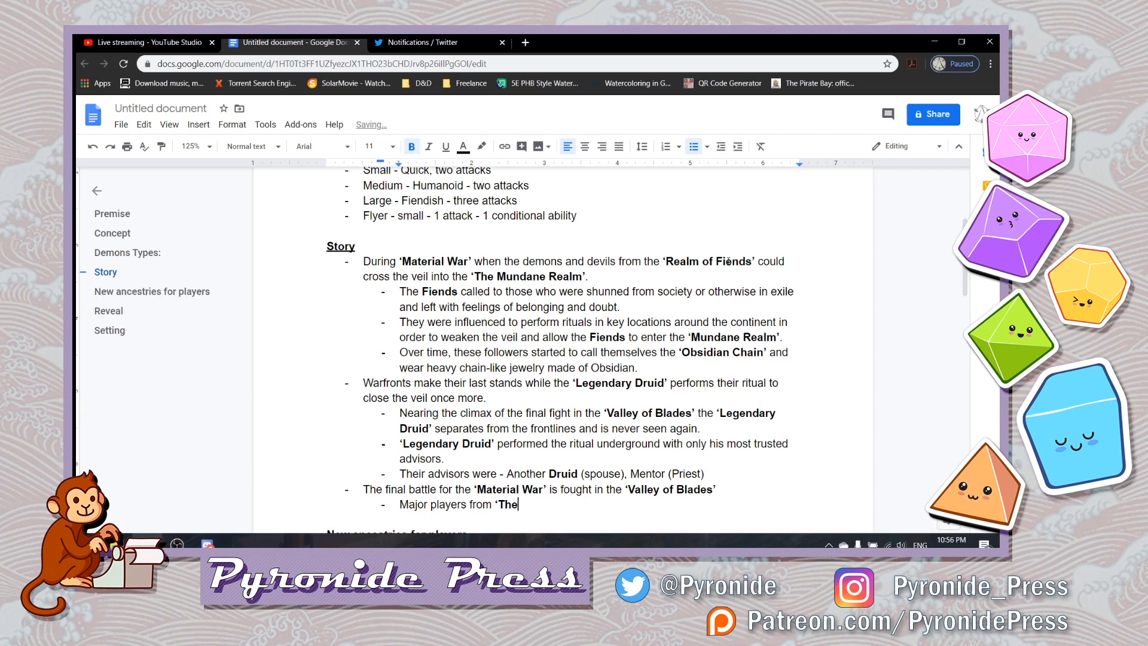
pyautogui.press('BackSpace')
pyautogui.press('BackSpace')
pyautogui.press('BackSpace')
pyautogui.press('BackSpace')
pyautogui.press('BackSpace')
pyautogui.write("Fiendish Realm'")
pyautogui.hotkey('ctrl', 'b')
# - Add "and" followed by a bold ‘Celestial Realm’ in single quotes after ‘Fiendish Realm’ and return to plain text
pyautogui.write("and '")
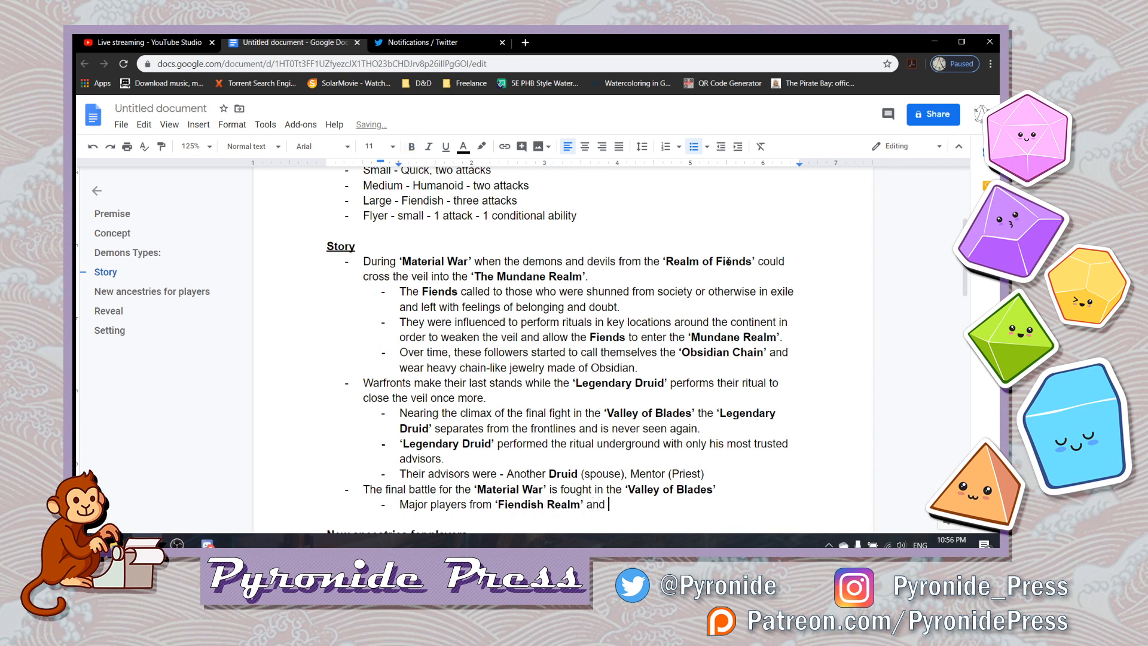
pyautogui.press('BackSpace')
pyautogui.hotkey('ctrl', 'b')
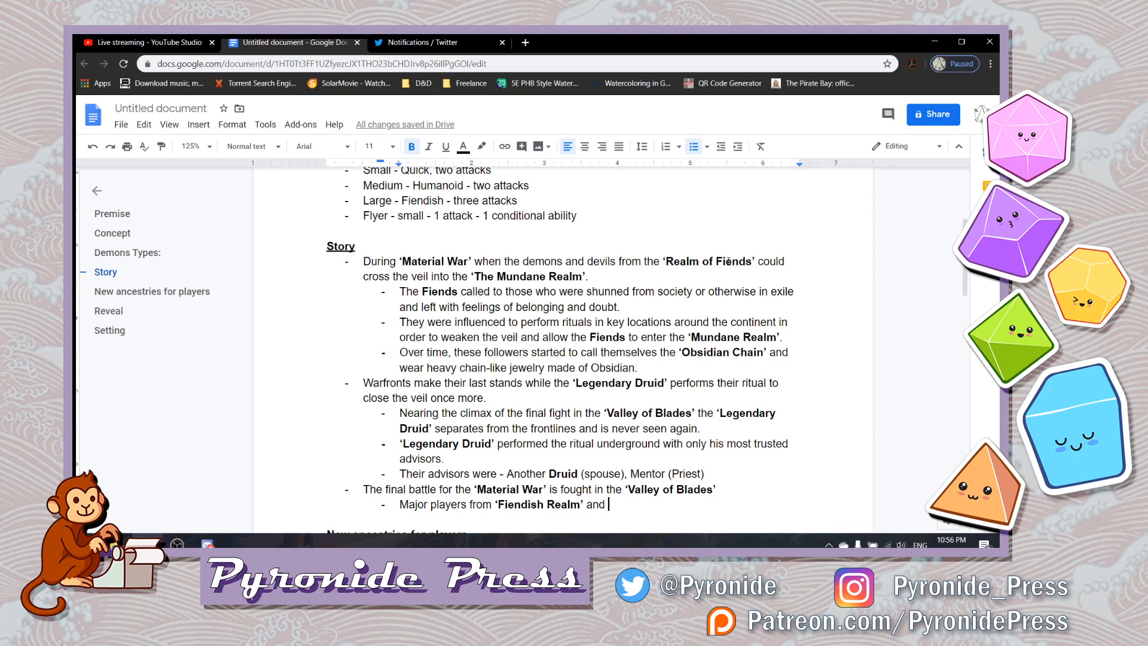
pyautogui.write("'Celest")
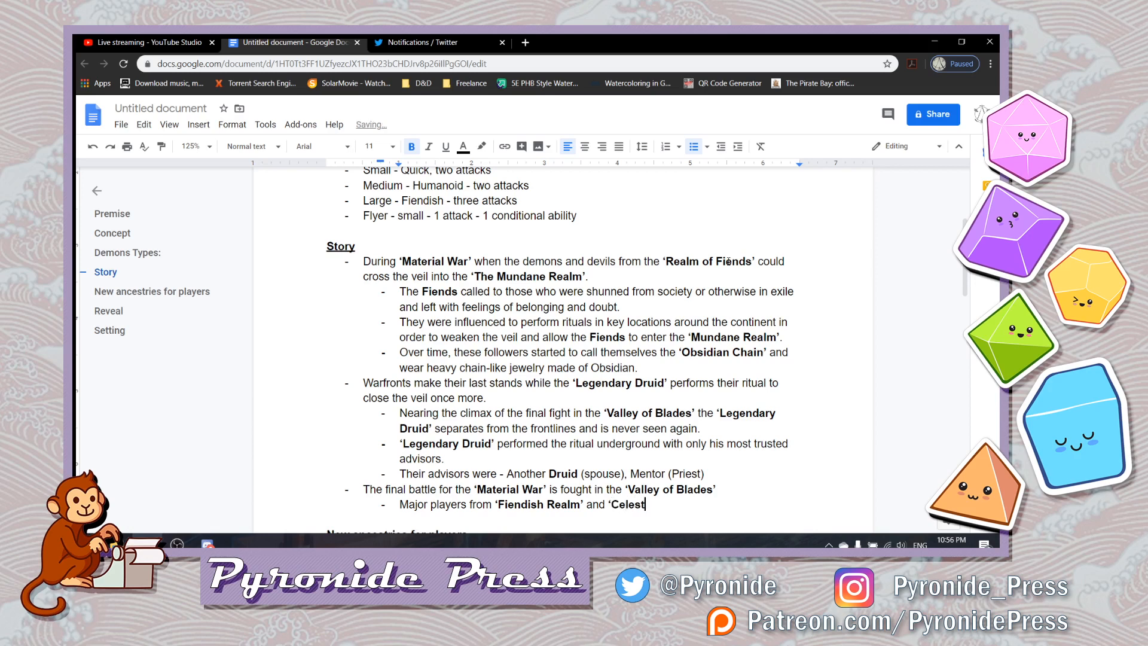
pyautogui.write("ial Realm'")
pyautogui.hotkey('ctrl', 'b')
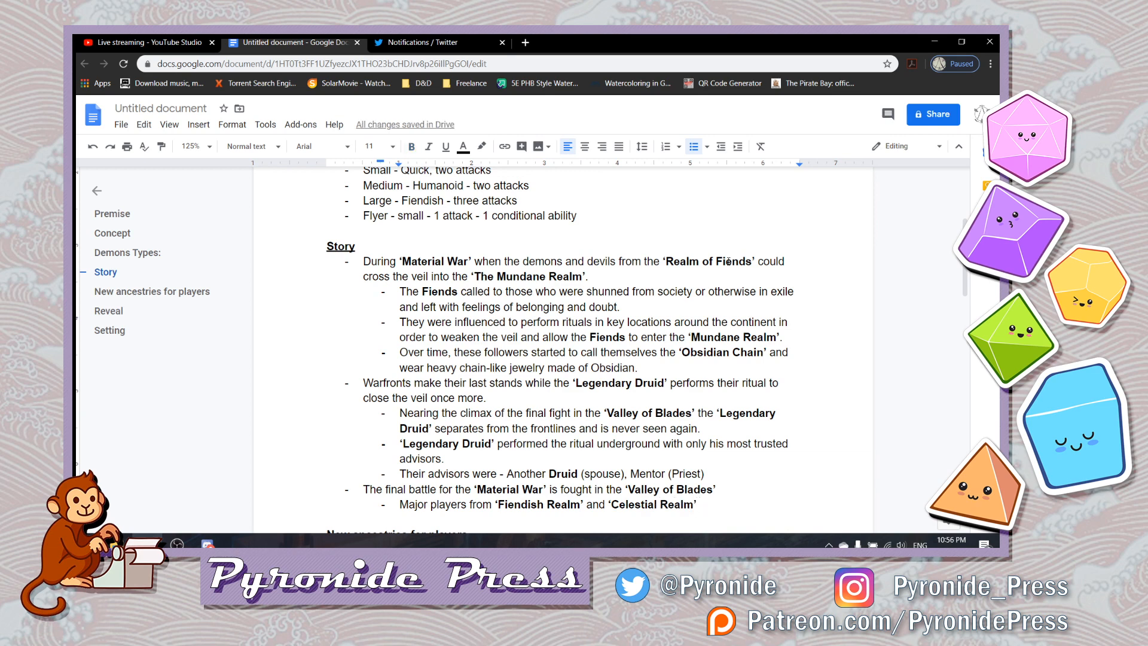
# - Finish the major players sub-bullet with "are believed to be seen here fighting."
pyautogui.write('are')
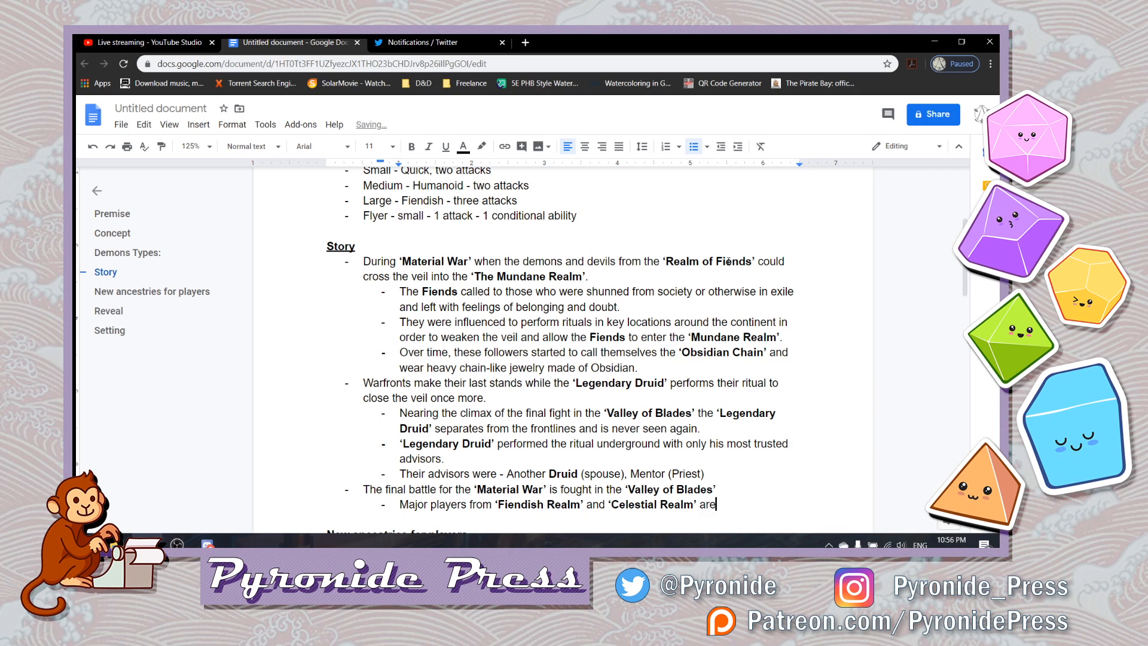
pyautogui.write(' believed to be ')
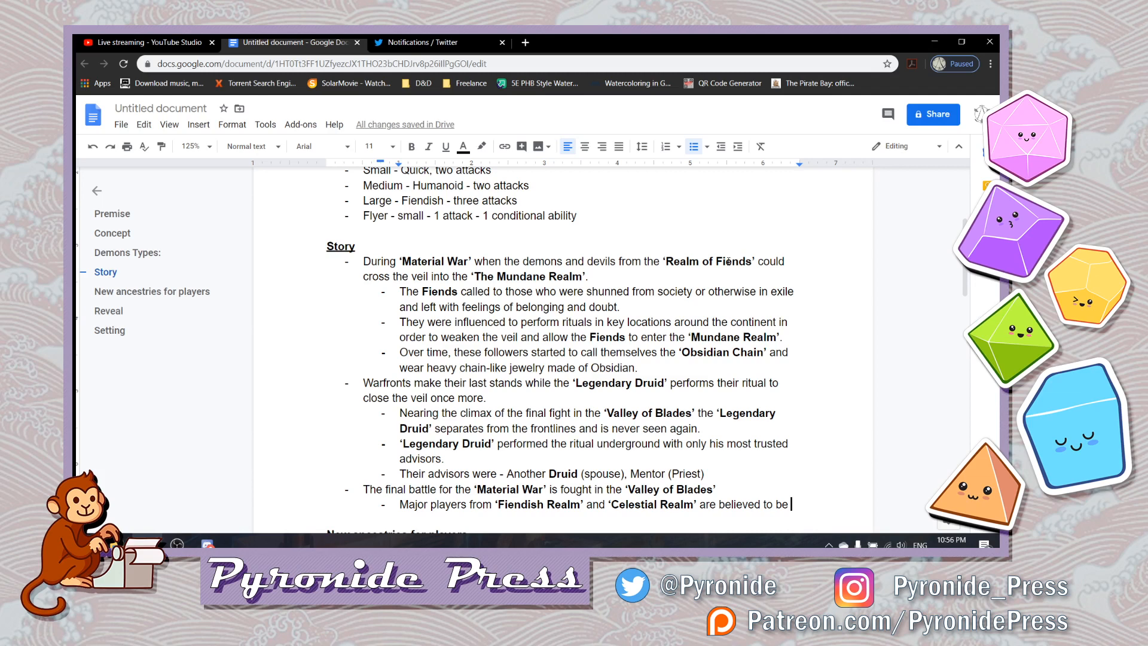
pyautogui.write('seen here fighting.')
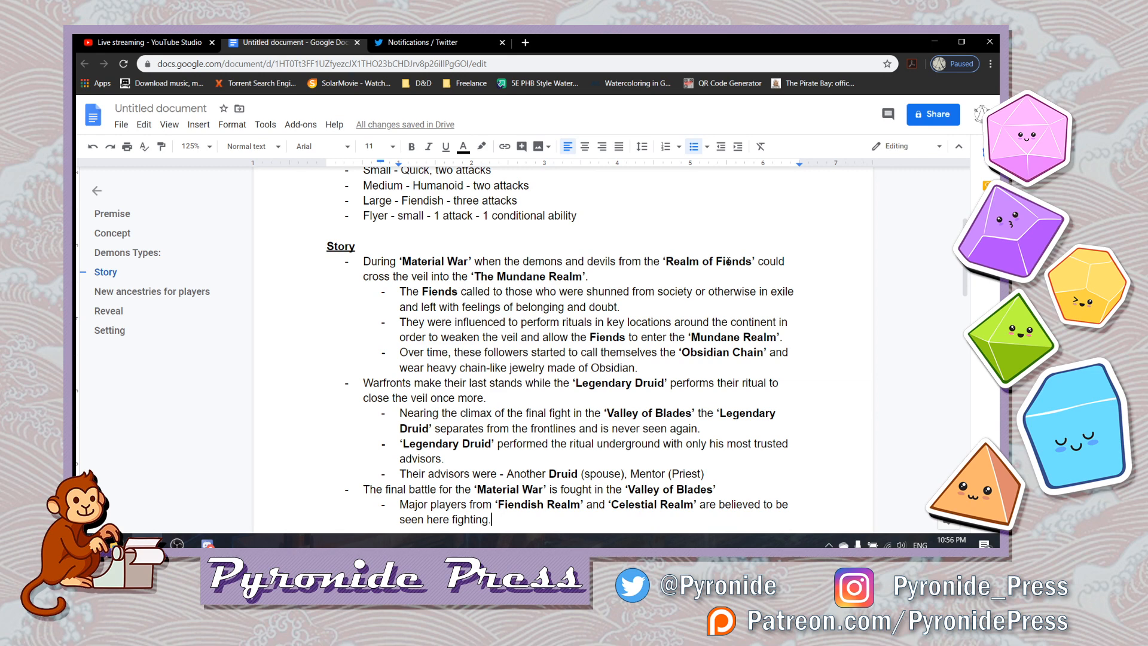
# - Review the sections following Story, from New ancestries for players through Reveal to the Setting entries
pyautogui.press('Down')
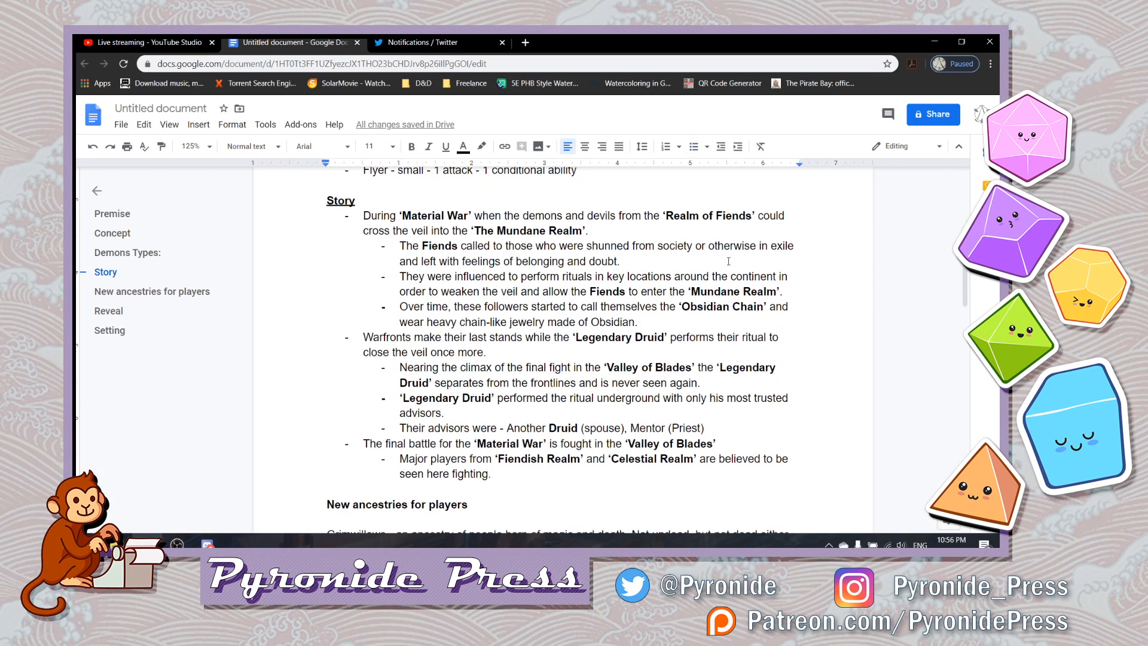
pyautogui.press('Up')
pyautogui.press('Down')
pyautogui.press('Down')
pyautogui.press('Down')
pyautogui.press('Down')
pyautogui.press('Down')
pyautogui.press('Down')
pyautogui.press('Down')
pyautogui.press('Down')
pyautogui.press('Down')
pyautogui.press('Down')
pyautogui.press('Down')
pyautogui.press('Down')
pyautogui.press('Down')
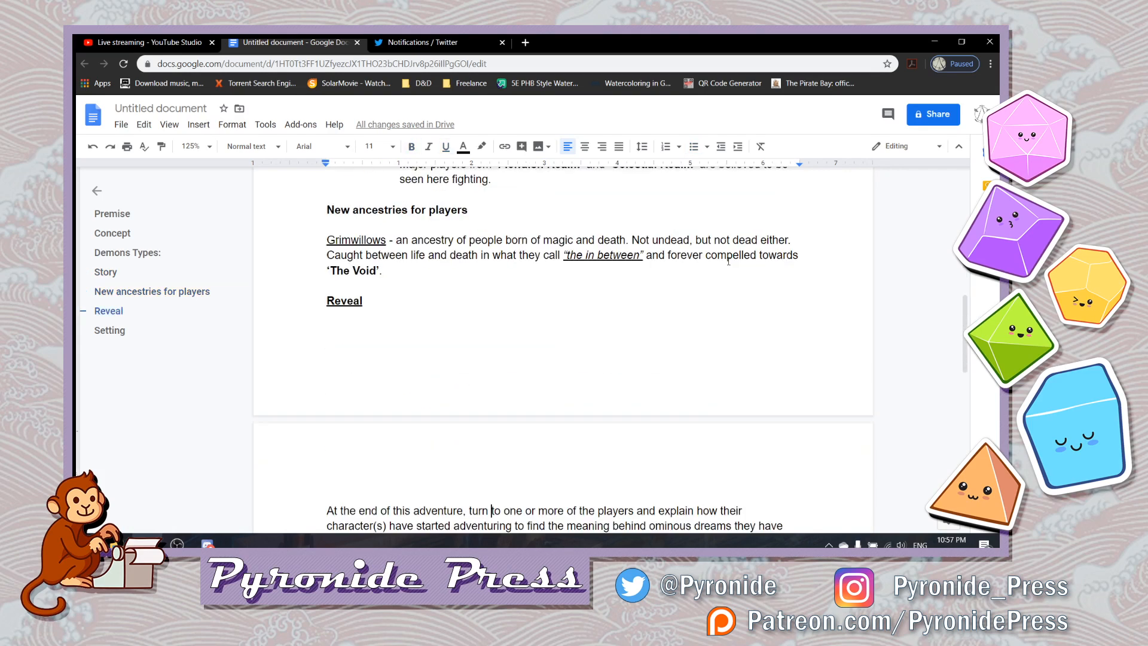
pyautogui.press('Down')
pyautogui.press('Down')
pyautogui.press('Down')
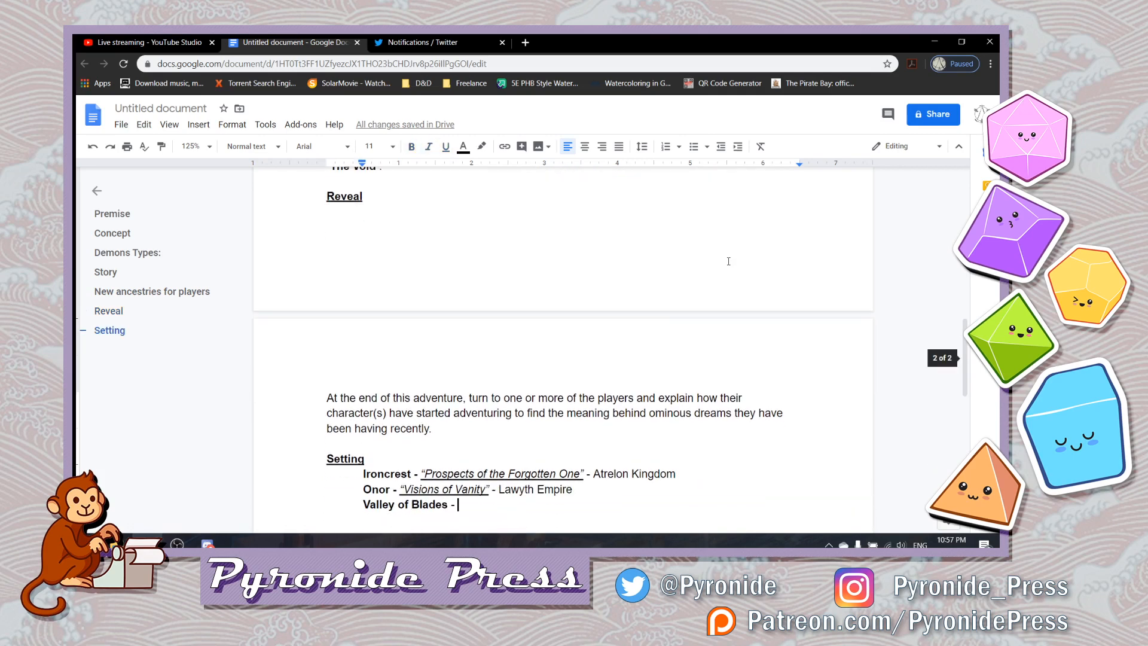
# - Review the outline upward from Setting through Story and Demons Types to the Concept section
pyautogui.press('Up')
pyautogui.press('Up')
pyautogui.press('Up')
pyautogui.press('Up')
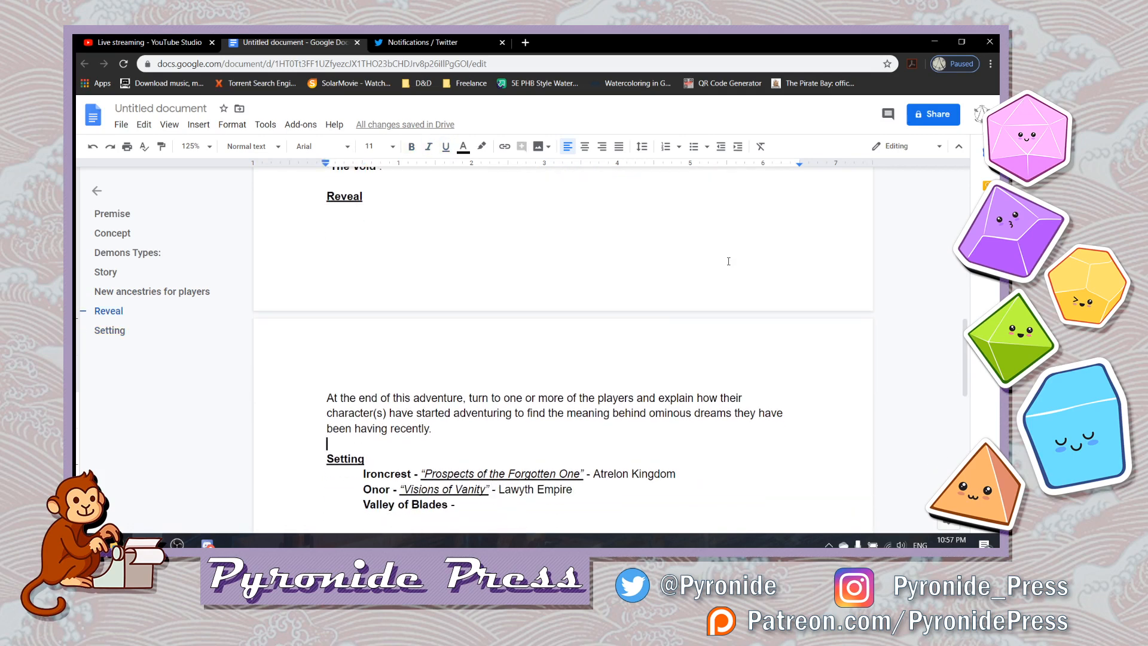
pyautogui.press('Up')
pyautogui.press('Up')
pyautogui.press('Up')
pyautogui.press('Up')
pyautogui.press('Up')
pyautogui.press('Up')
pyautogui.press('Up')
pyautogui.press('Up')
pyautogui.press('Up')
pyautogui.press('Up')
pyautogui.press('Up')
pyautogui.press('Up')
pyautogui.press('Up')
pyautogui.press('Up')
pyautogui.press('Up')
pyautogui.press('Up')
pyautogui.press('Up')
pyautogui.press('Up')
pyautogui.press('Up')
pyautogui.press('Up')
pyautogui.press('Up')
pyautogui.press('Up')
pyautogui.press('Up')
pyautogui.press('Up')
pyautogui.press('Up')
pyautogui.press('Up')
pyautogui.press('Up')
pyautogui.press('Up')
pyautogui.press('Up')
pyautogui.press('Up')
pyautogui.press('Up')
pyautogui.press('Up')
pyautogui.press('Up')
pyautogui.press('Up')
pyautogui.press('Up')
pyautogui.press('Up')
pyautogui.press('Up')
pyautogui.press('Up')
pyautogui.press('Up')
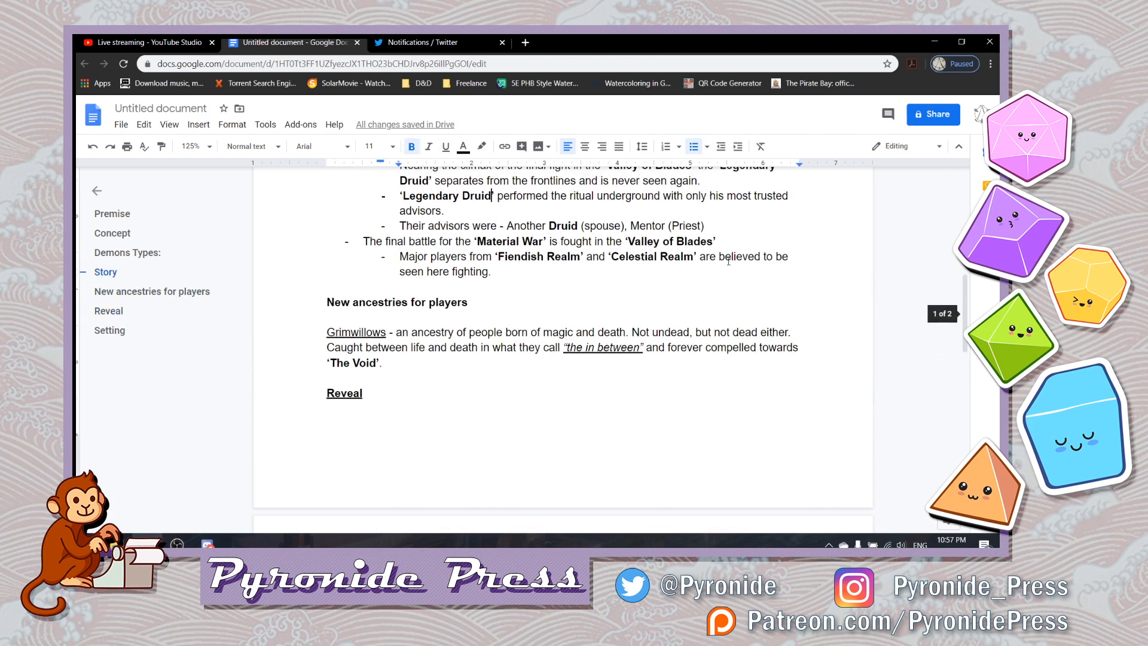
pyautogui.press('Up')
pyautogui.press('Up')
pyautogui.press('Up')
pyautogui.press('Up')
pyautogui.press('Up')
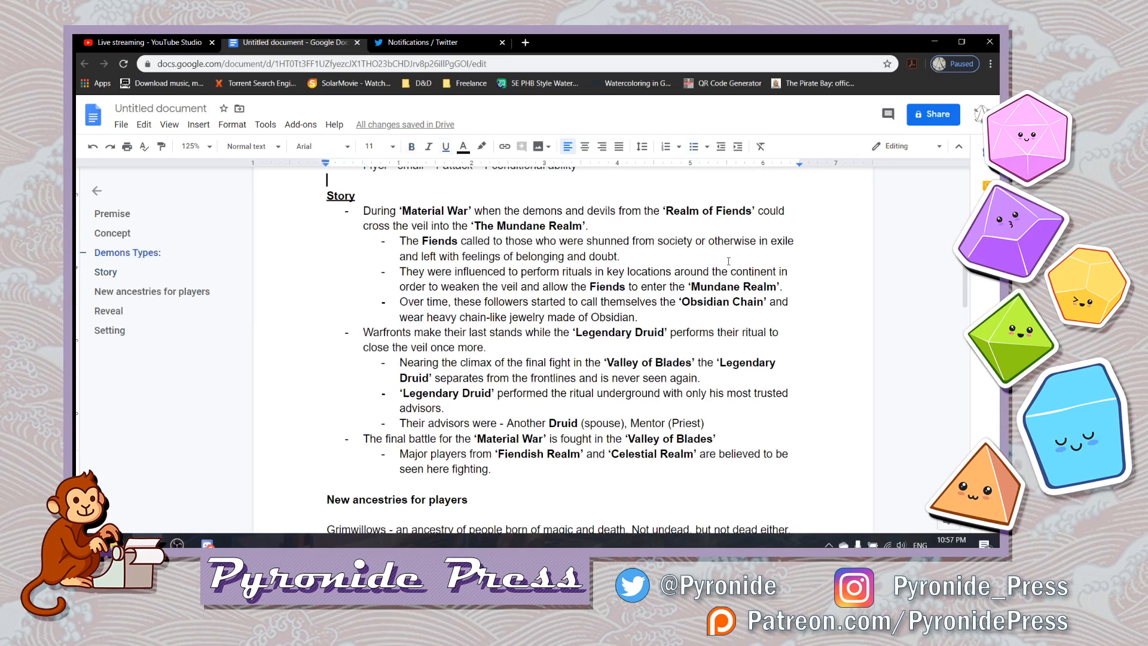
pyautogui.press('Up')
pyautogui.press('Up')
pyautogui.press('Up')
pyautogui.press('Up')
pyautogui.press('Up')
pyautogui.press('Up')
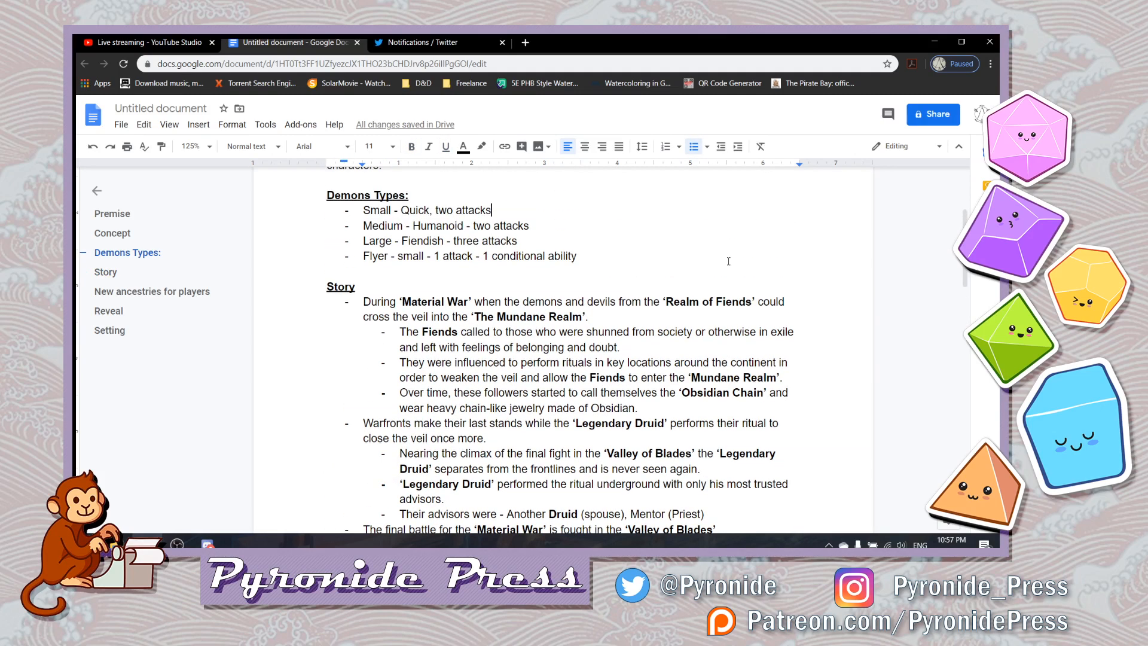
pyautogui.press('Down')
pyautogui.press('Down')
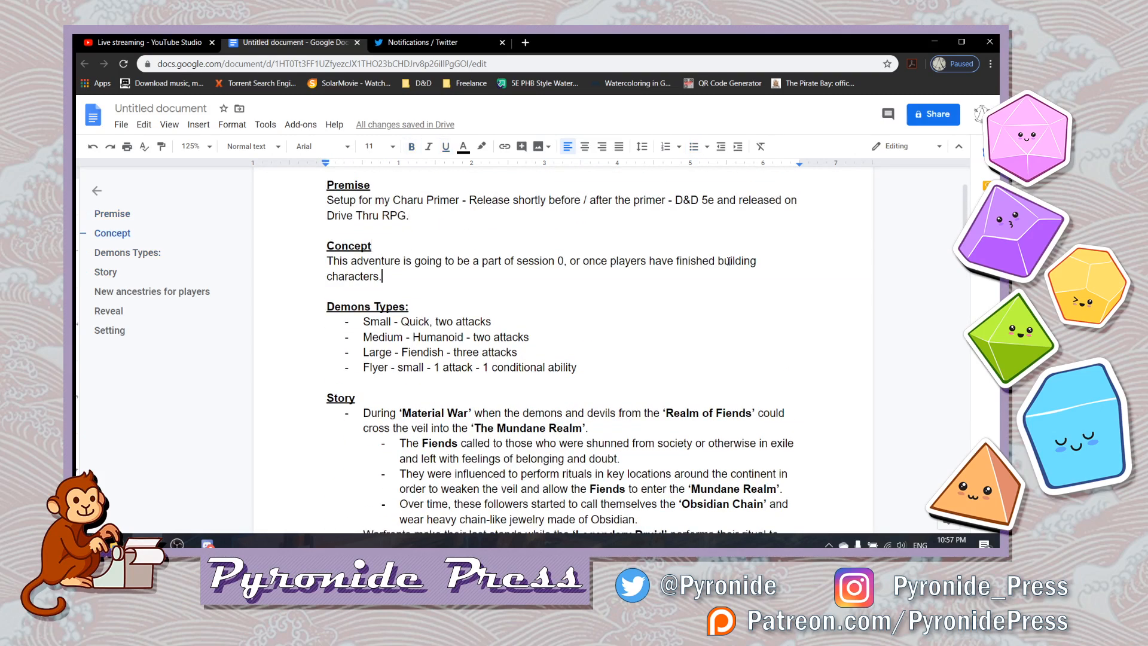
pyautogui.press('Up')
pyautogui.press('Up')
pyautogui.press('Up')
pyautogui.press('Left')
# - Complete the Valley of Blades entry under Setting with "located in the Curator's Crown Mountain range."
pyautogui.press('Down')
pyautogui.press('Down')
pyautogui.press('Down')
pyautogui.press('Down')
pyautogui.press('Down')
pyautogui.press('Down')
pyautogui.press('Down')
pyautogui.press('Down')
pyautogui.press('Down')
pyautogui.press('Down')
pyautogui.press('Down')
pyautogui.press('Down')
pyautogui.press('Down')
pyautogui.press('Down')
pyautogui.press('Down')
pyautogui.press('Down')
pyautogui.press('Down')
pyautogui.press('Down')
pyautogui.press('Down')
pyautogui.press('Down')
pyautogui.press('Down')
pyautogui.press('Down')
pyautogui.press('Down')
pyautogui.press('Down')
pyautogui.press('Down')
pyautogui.press('Down')
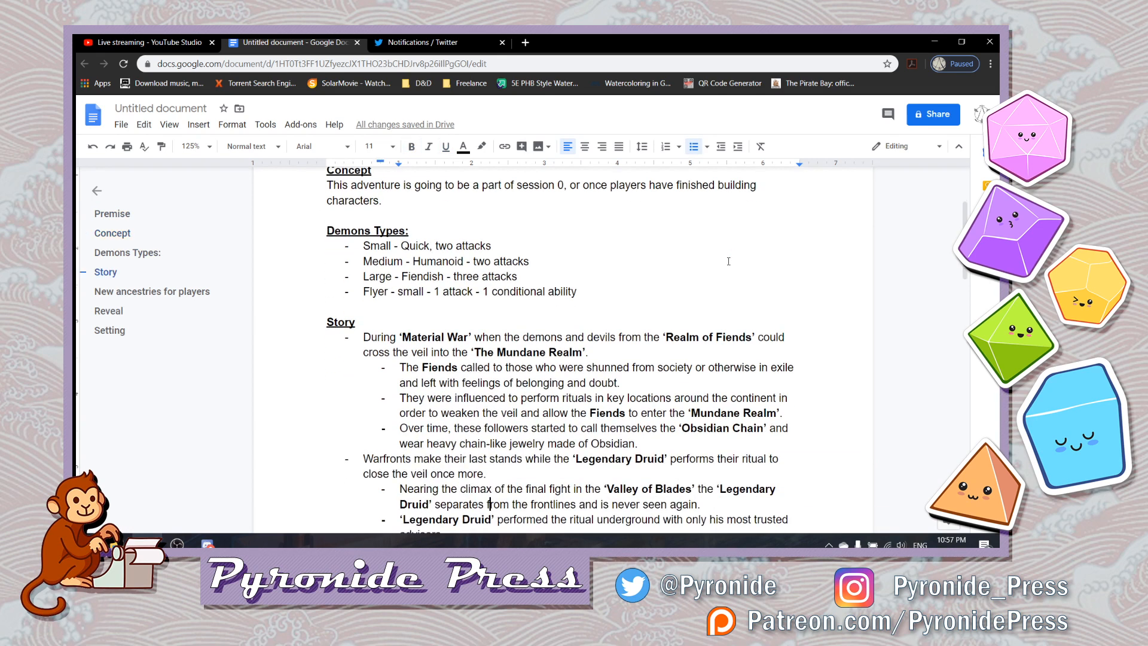
pyautogui.press('Down')
pyautogui.press('Down')
pyautogui.press('Down')
pyautogui.press('Down')
pyautogui.press('Down')
pyautogui.press('Down')
pyautogui.press('Down')
pyautogui.press('Down')
pyautogui.press('Down')
pyautogui.press('Down')
pyautogui.press('Down')
pyautogui.press('Down')
pyautogui.press('Down')
pyautogui.press('Down')
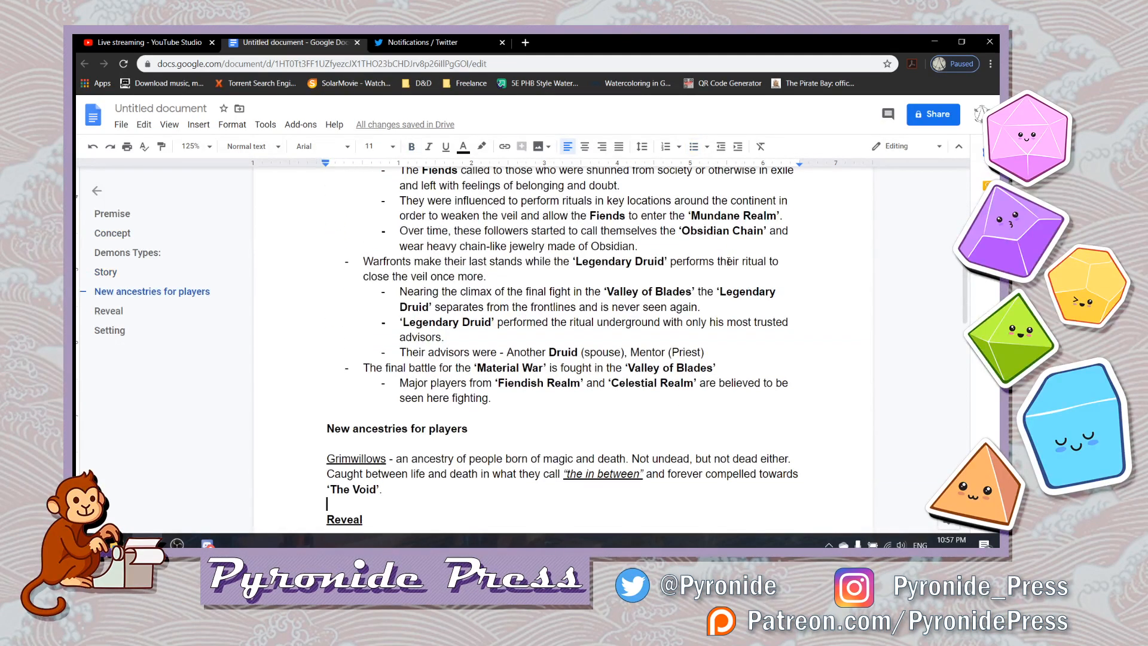
pyautogui.press('Down')
pyautogui.press('Down')
pyautogui.press('Down')
pyautogui.press('Down')
pyautogui.press('Down')
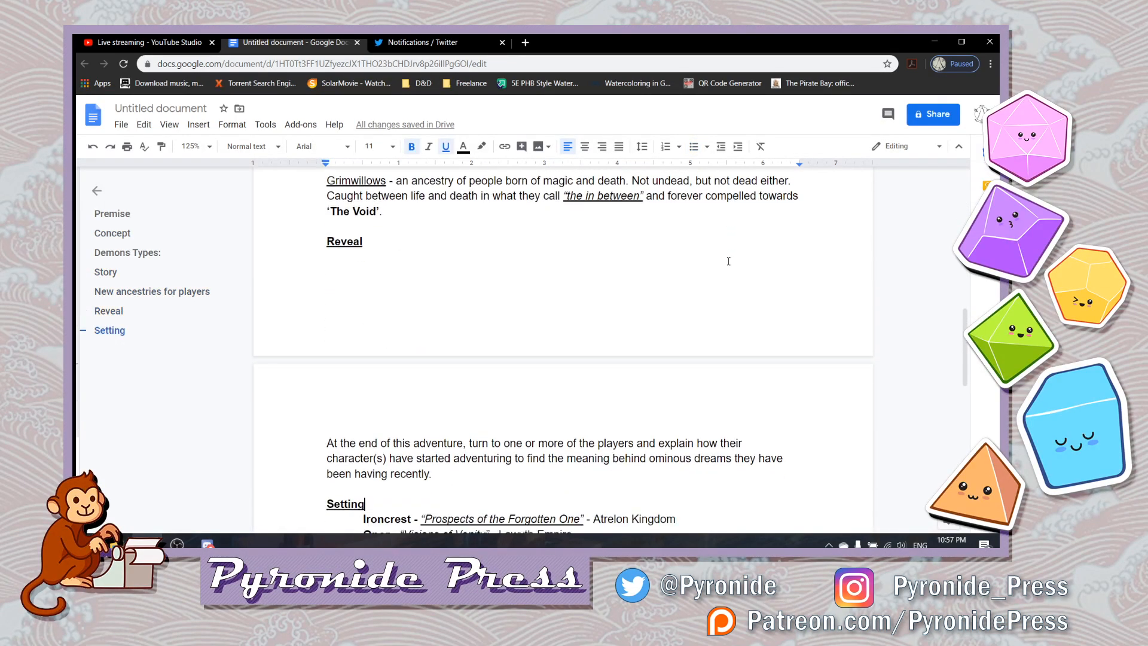
pyautogui.press('Down')
pyautogui.press('Down')
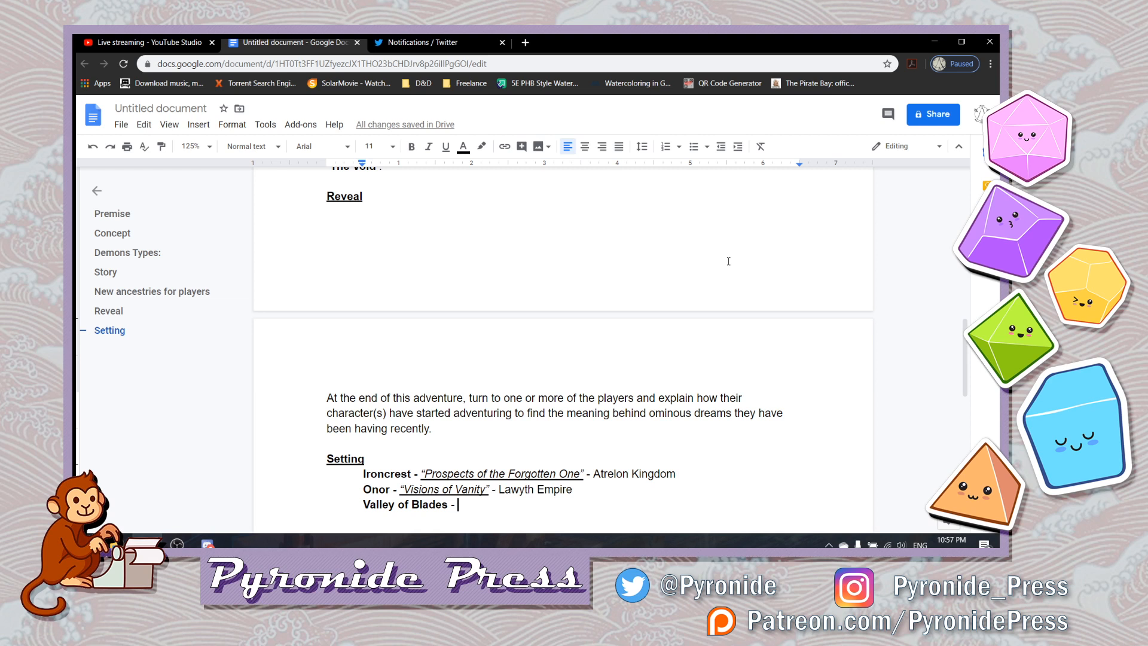
pyautogui.write('located ')
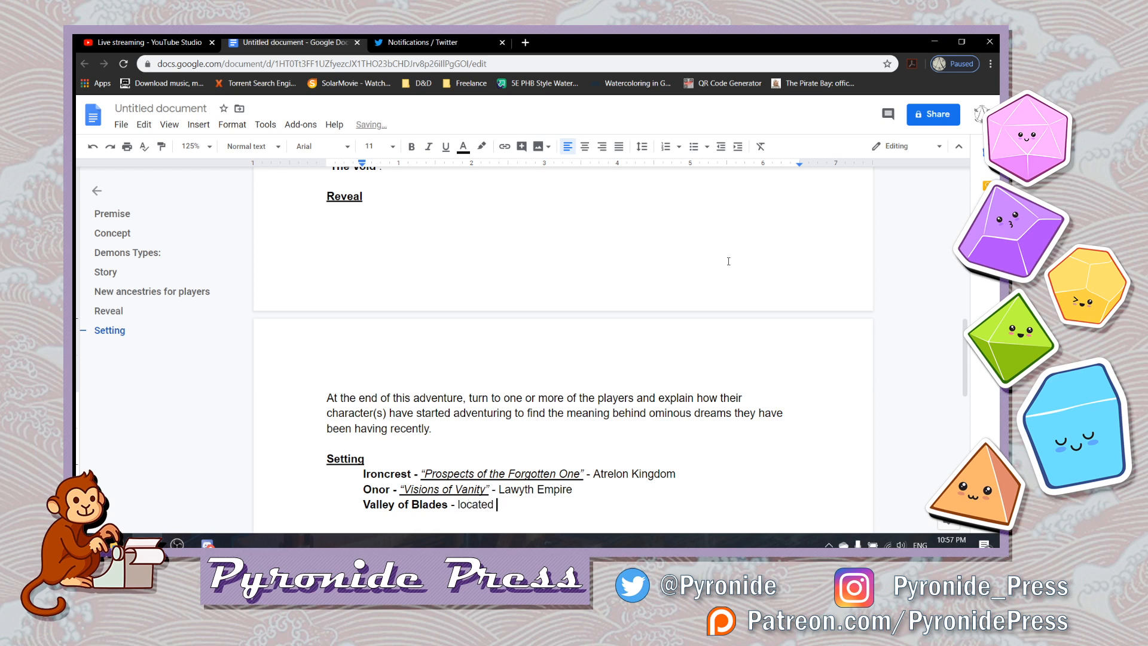
pyautogui.write('in the Curators')
pyautogui.press('BackSpace')
pyautogui.write("'s Crown")
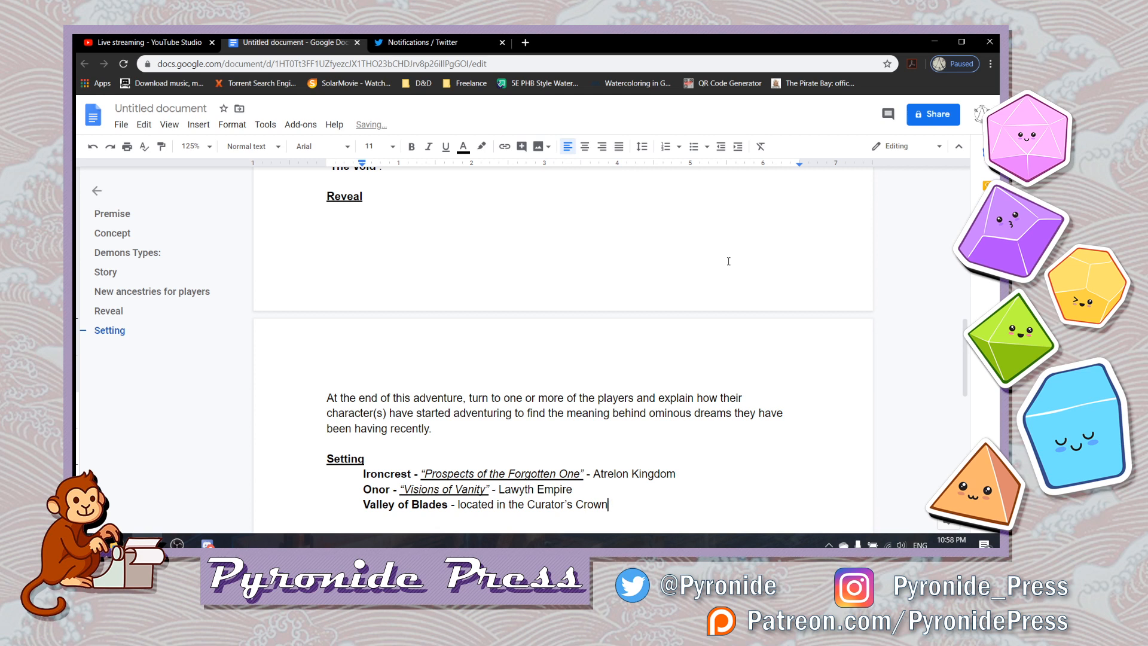
pyautogui.write(' Mountain range.')
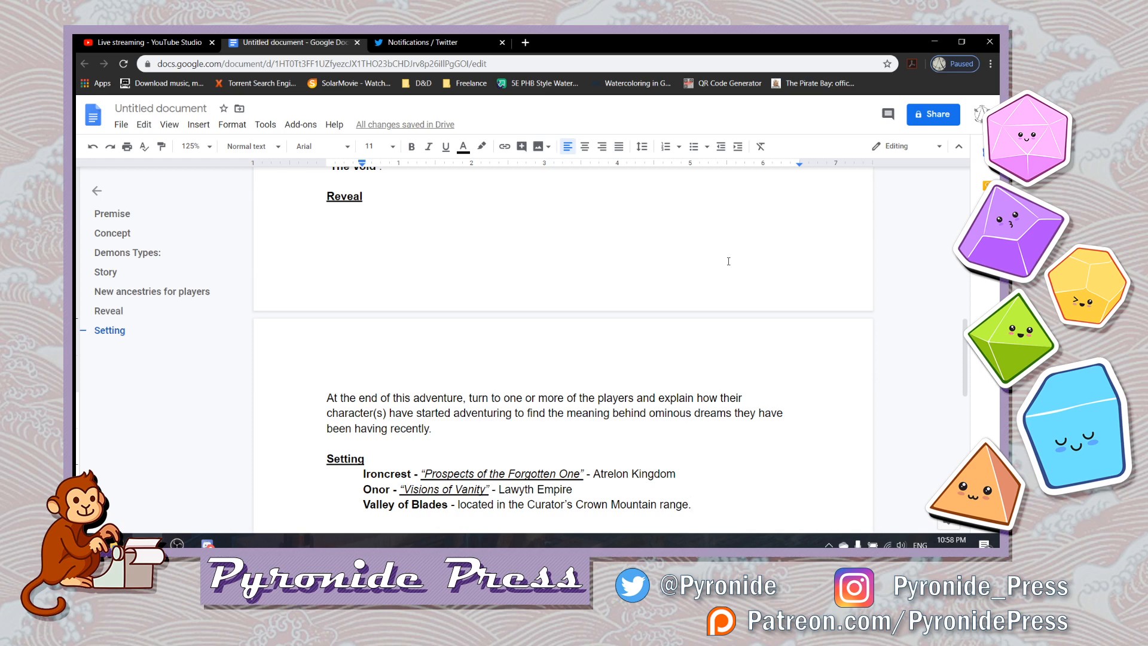
# - Examine the names Curator, Atrelon and Lawyth Empire in the Setting entries by highlighting each in turn
pyautogui.hotkey('ctrl', 'Left')
pyautogui.hotkey('ctrl', 'Left')
pyautogui.hotkey('ctrl', 'Left')
pyautogui.press('Left')
pyautogui.press('Left')
pyautogui.press('Left')
pyautogui.press('Left')
pyautogui.press('Left')
pyautogui.press('Left')
pyautogui.press('Left')
pyautogui.press('Left')
pyautogui.press('Left')
pyautogui.press('Left')
pyautogui.hotkey('shift', 'Right')
pyautogui.hotkey('shift', 'Right')
pyautogui.hotkey('shift', 'Right')
pyautogui.hotkey('shift', 'Right')
pyautogui.hotkey('shift', 'Right')
pyautogui.hotkey('shift', 'Right')
pyautogui.hotkey('shift', 'Right')
pyautogui.hotkey('shift', 'Right')
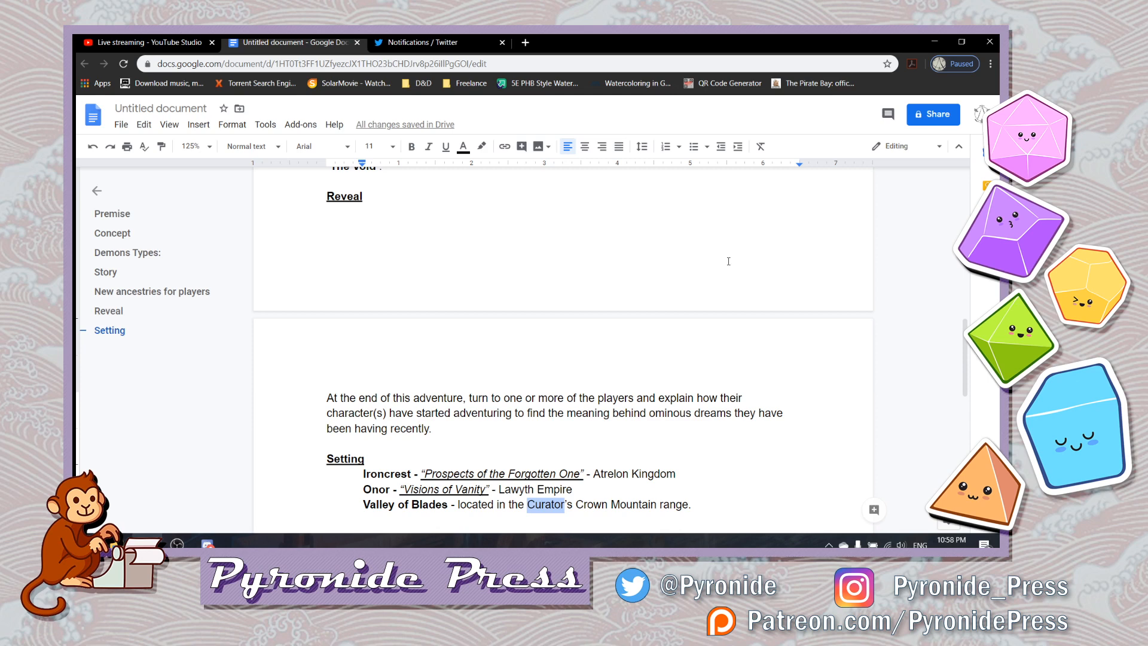
pyautogui.press('Up')
pyautogui.press('Right')
pyautogui.press('Right')
pyautogui.press('Right')
pyautogui.press('Right')
pyautogui.press('Right')
pyautogui.press('Right')
pyautogui.press('Right')
pyautogui.press('Right')
pyautogui.press('Right')
pyautogui.press('Right')
pyautogui.press('Right')
pyautogui.press('Right')
pyautogui.press('Right')
pyautogui.press('Right')
pyautogui.press('Right')
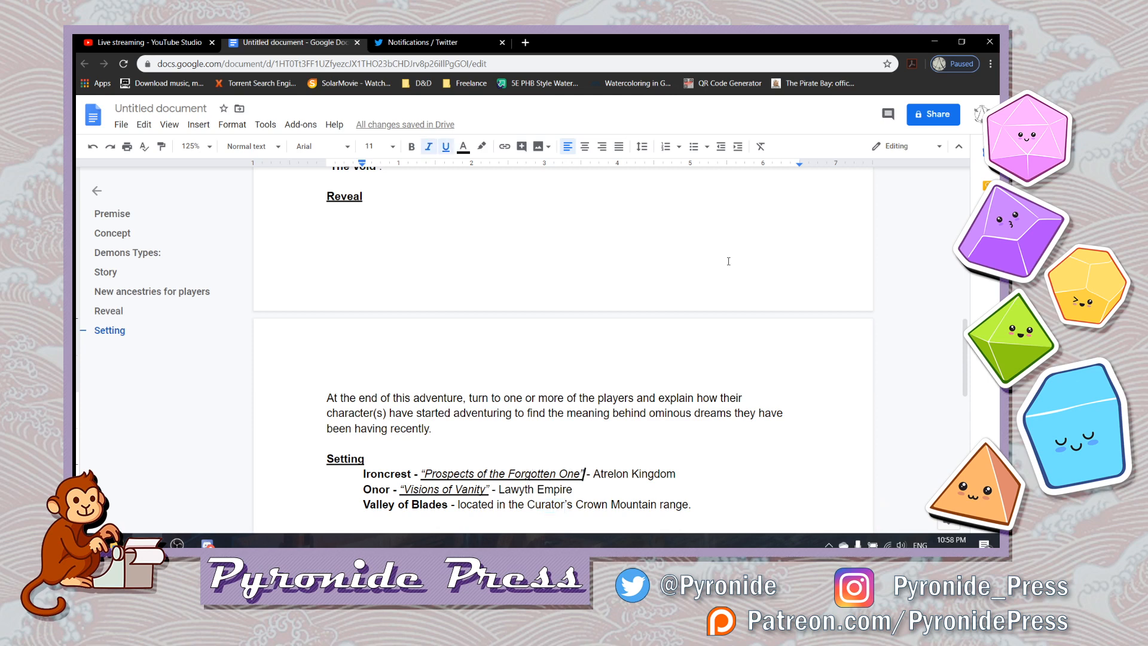
pyautogui.hotkey('shift', 'Right')
pyautogui.hotkey('shift', 'Right')
pyautogui.hotkey('shift', 'Right')
pyautogui.hotkey('shift', 'Right')
pyautogui.hotkey('shift', 'Right')
pyautogui.hotkey('shift', 'Right')
pyautogui.hotkey('shift', 'Right')
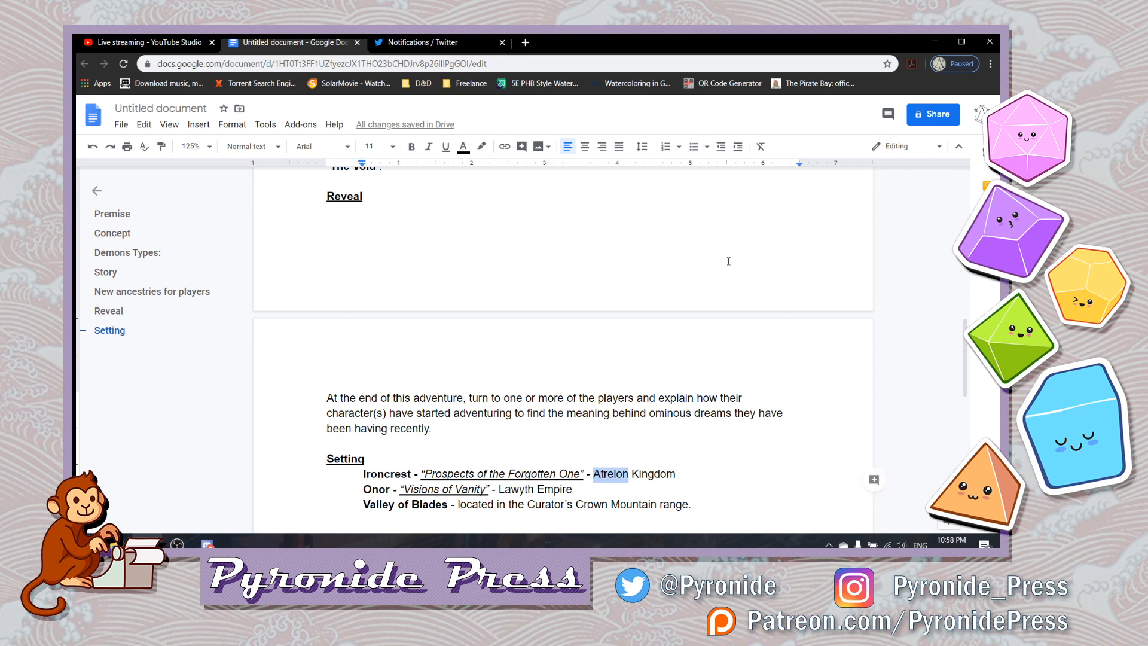
pyautogui.press('Down')
pyautogui.hotkey('shift', 'Left')
pyautogui.hotkey('shift', 'Left')
pyautogui.hotkey('shift', 'Left')
pyautogui.hotkey('shift', 'Left')
pyautogui.hotkey('shift', 'Left')
pyautogui.hotkey('shift', 'Left')
pyautogui.hotkey('shift', 'Left')
pyautogui.hotkey('shift', 'Left')
pyautogui.hotkey('shift', 'Left')
pyautogui.hotkey('shift', 'Left')
pyautogui.hotkey('shift', 'Left')
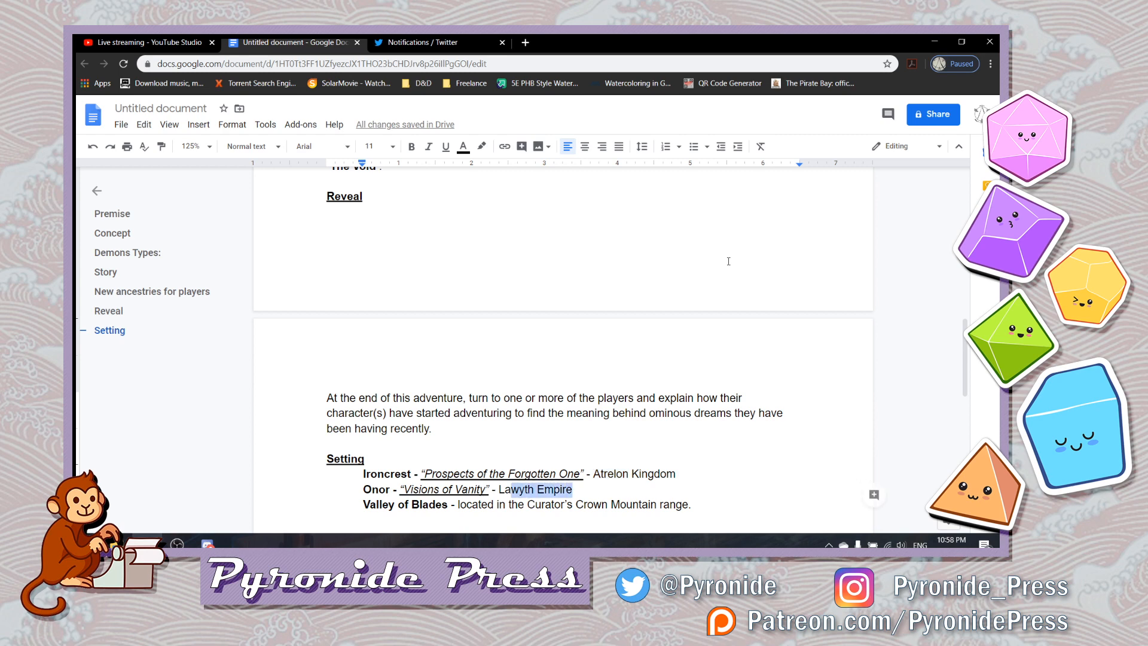
pyautogui.press('Down')
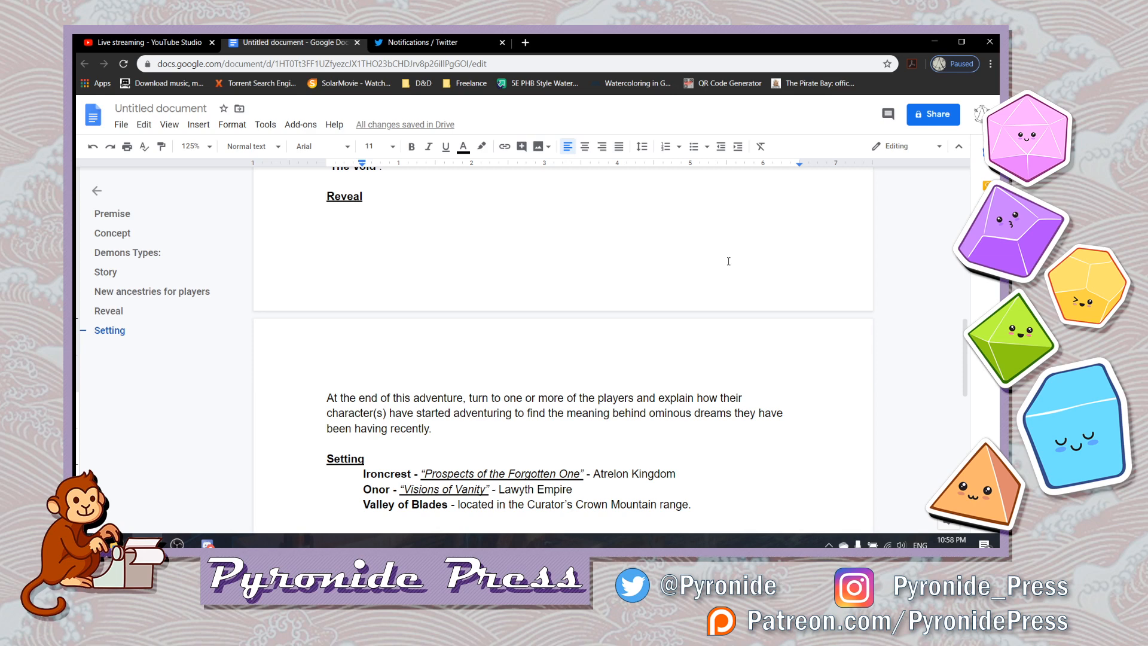
pyautogui.press('Left')
pyautogui.hotkey('shift', 'Left')
pyautogui.hotkey('shift', 'Left')
pyautogui.hotkey('shift', 'Left')
pyautogui.hotkey('shift', 'Left')
pyautogui.hotkey('shift', 'Left')
pyautogui.hotkey('shift', 'Left')
pyautogui.hotkey('shift', 'Left')
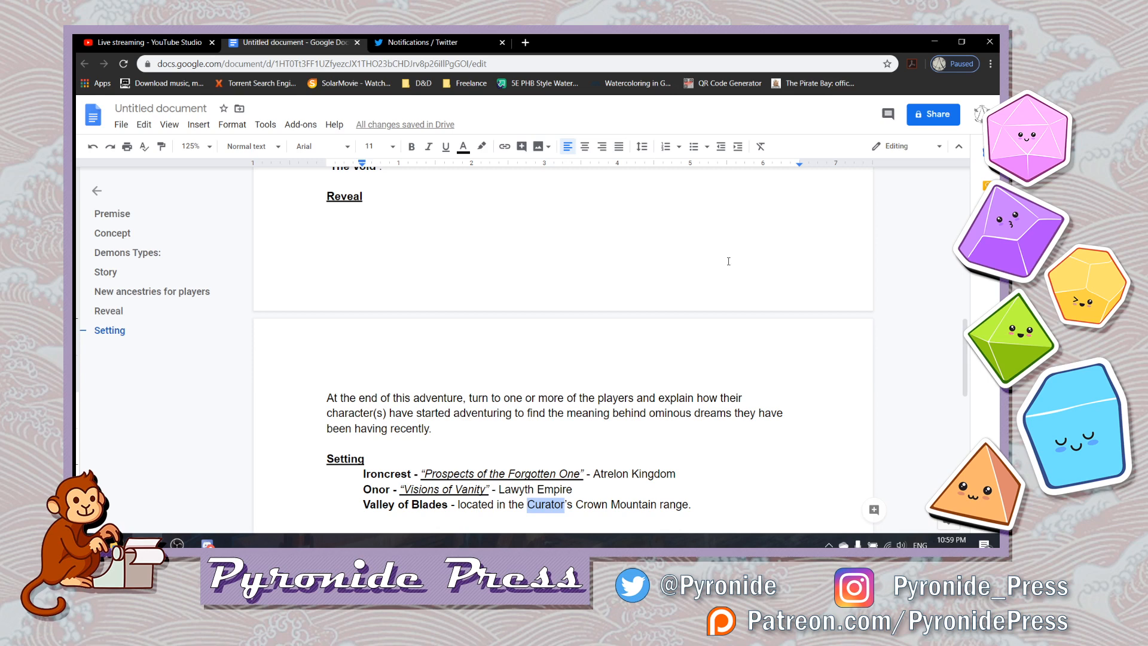
# - Change "Mountain" to lowercase "mountain" in the Valley of Blades entry
pyautogui.press('Right')
pyautogui.press('Right')
pyautogui.press('Right')
pyautogui.press('Right')
pyautogui.press('Right')
pyautogui.press('Right')
pyautogui.press('Right')
pyautogui.press('Right')
pyautogui.press('Right')
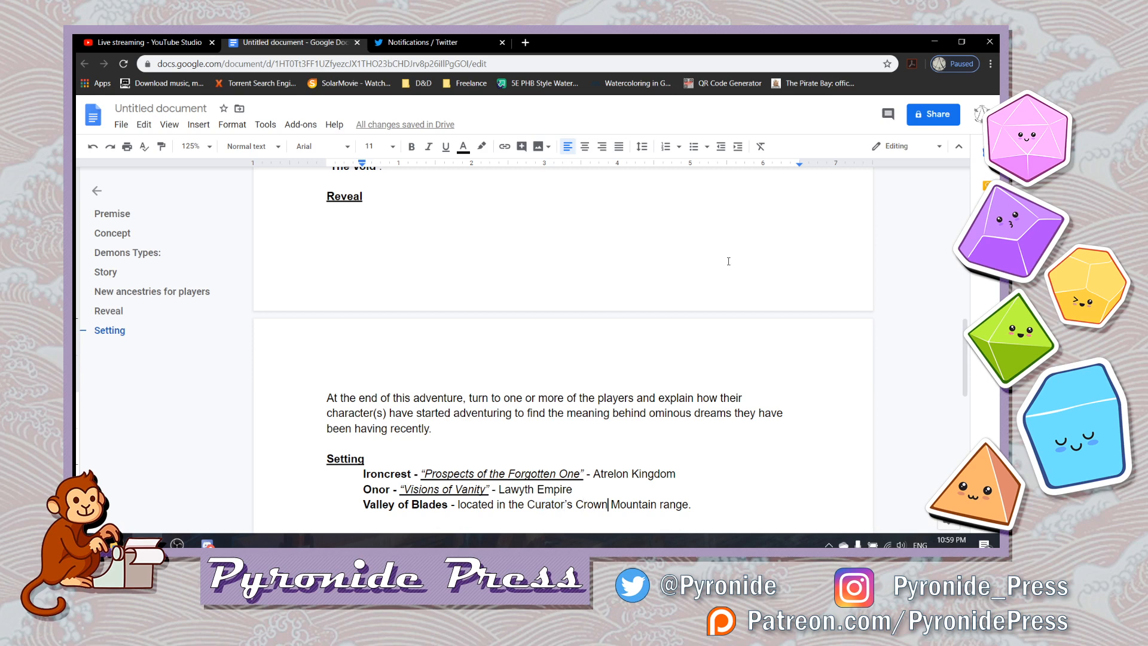
pyautogui.press('Right')
pyautogui.press('Right')
pyautogui.press('BackSpace')
pyautogui.write('m')
pyautogui.press('Right')
pyautogui.press('Right')
pyautogui.press('Right')
pyautogui.press('Right')
pyautogui.press('Right')
pyautogui.press('Right')
pyautogui.press('Right')
pyautogui.press('Right')
pyautogui.press('Right')
pyautogui.press('Right')
pyautogui.press('Right')
pyautogui.press('Right')
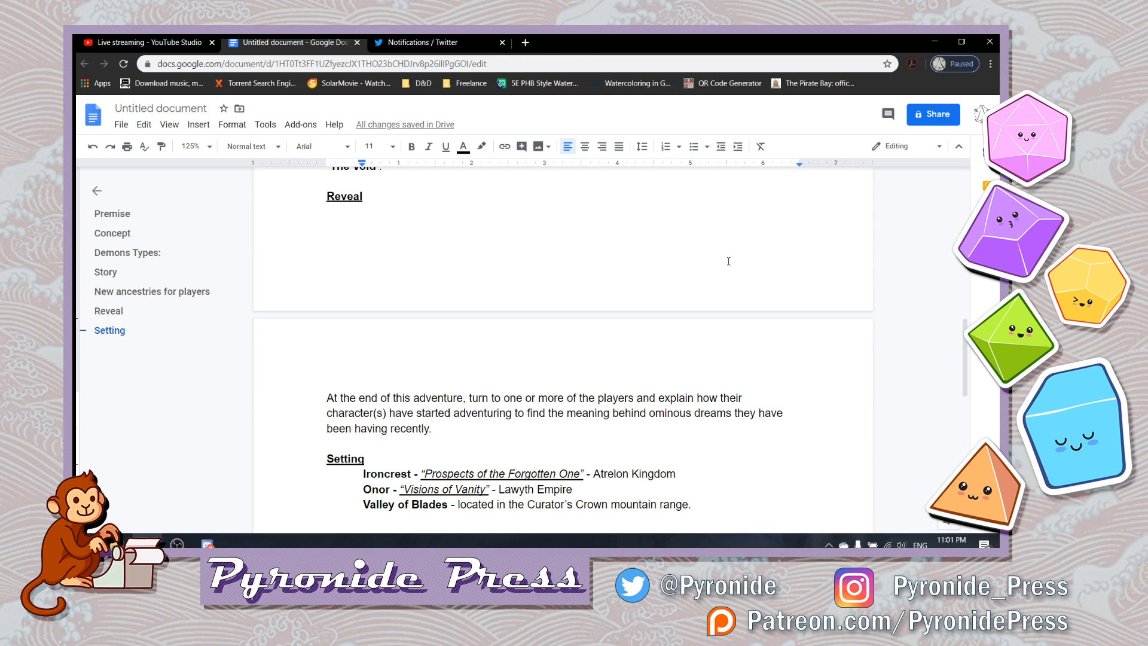
# - Make "Curator's Crown" bold in the Valley of Blades entry
pyautogui.hotkey('ctrl', 'Left')
pyautogui.hotkey('ctrl', 'Left')
pyautogui.hotkey('ctrl', 'Left')
pyautogui.hotkey('shift', 'Left')
pyautogui.hotkey('shift', 'Left')
pyautogui.hotkey('shift', 'Left')
pyautogui.hotkey('shift', 'Left')
pyautogui.hotkey('shift', 'Left')
pyautogui.hotkey('shift', 'Left')
pyautogui.hotkey('shift', 'Left')
pyautogui.hotkey('shift', 'Left')
pyautogui.hotkey('shift', 'Left')
pyautogui.hotkey('shift', 'Left')
pyautogui.hotkey('shift', 'Left')
pyautogui.hotkey('shift', 'Left')
pyautogui.hotkey('shift', 'Left')
pyautogui.hotkey('shift', 'Left')
pyautogui.hotkey('shift', 'Left')
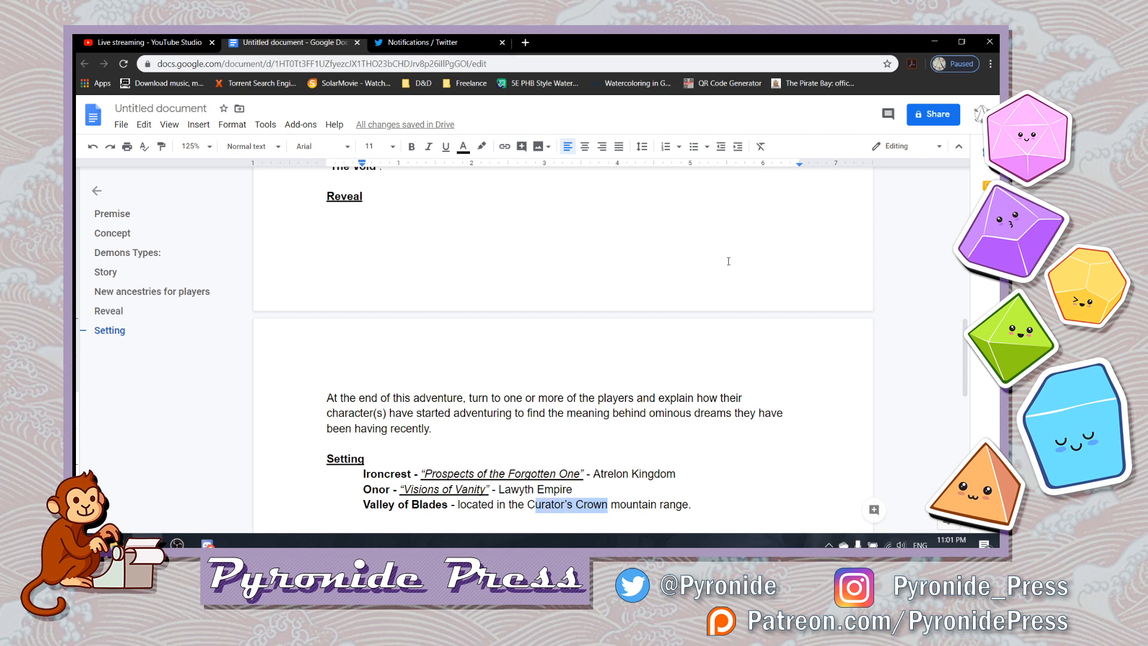
pyautogui.hotkey('ctrl', 'b')
# - Enclose the bold "Curator's Crown" in single quotation marks in the Valley of Blades entry
pyautogui.press('Left')
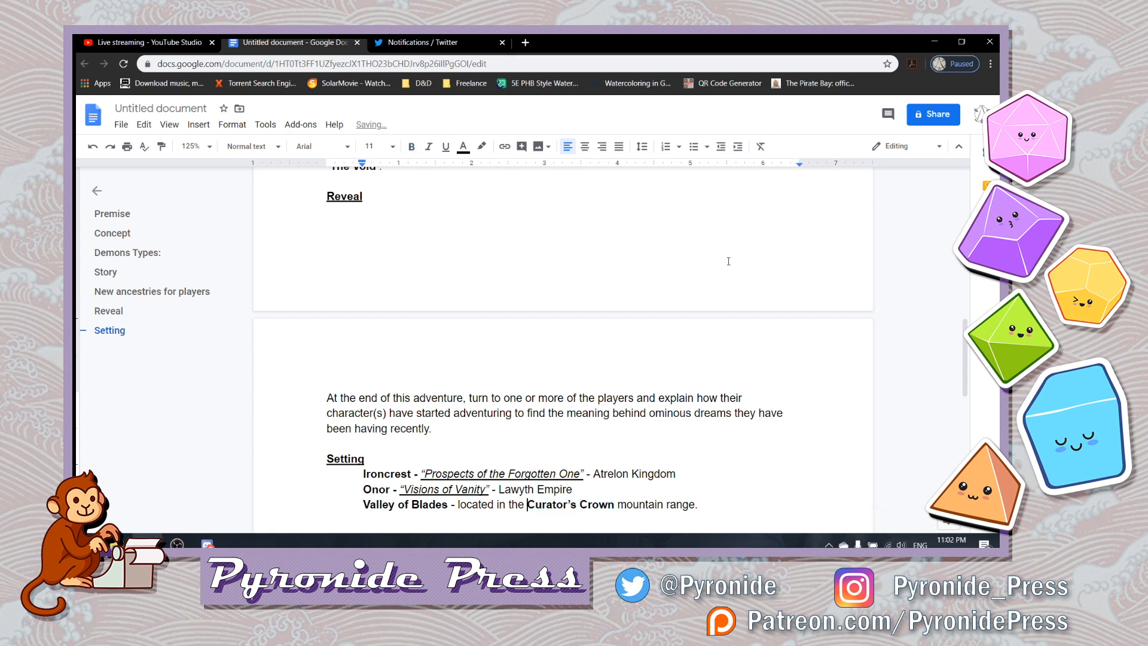
pyautogui.write("'")
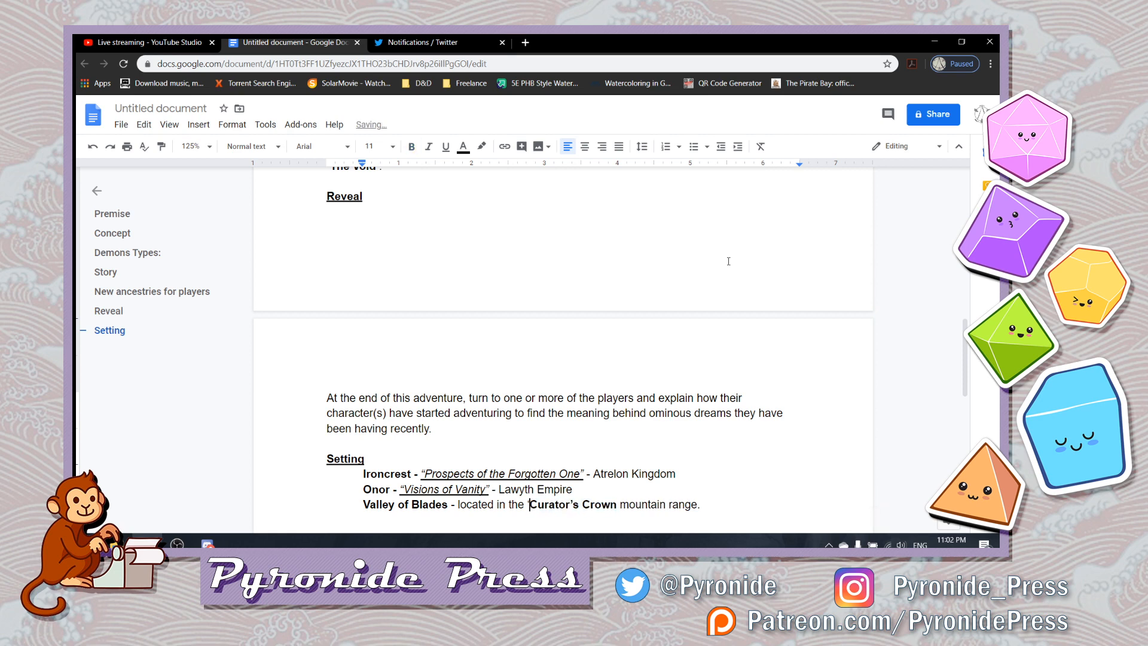
pyautogui.hotkey('shift', 'Left')
pyautogui.hotkey('ctrl', 'b')
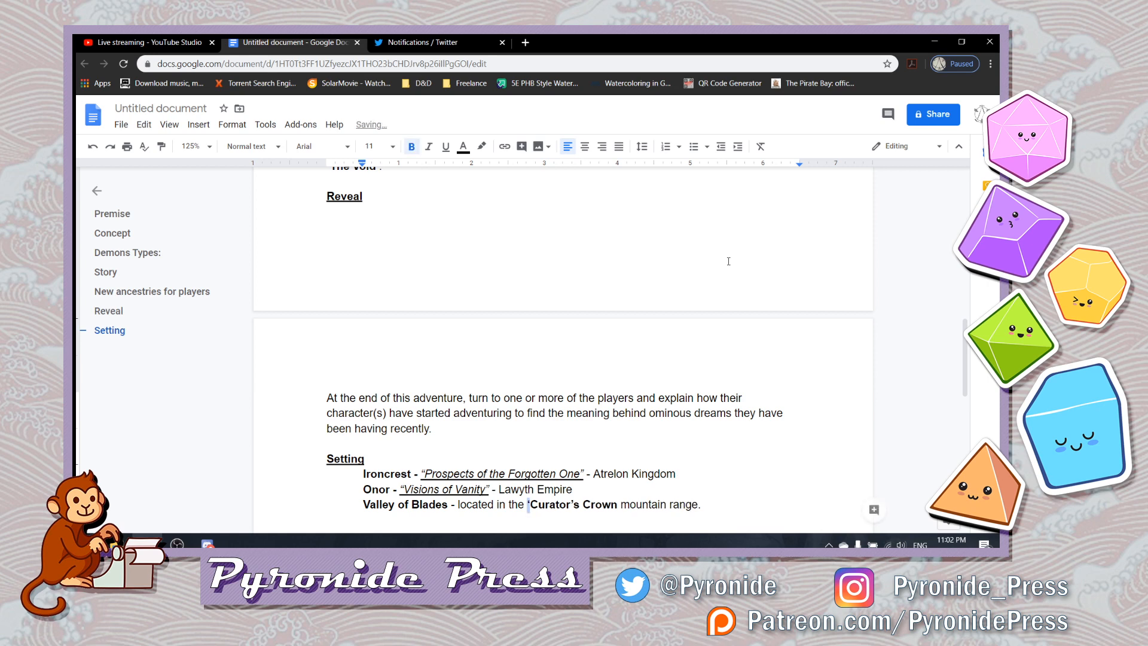
pyautogui.press('Right')
pyautogui.press('Right')
pyautogui.press('Right')
pyautogui.press('Right')
pyautogui.press('Right')
pyautogui.press('Right')
pyautogui.press('Right')
pyautogui.press('Right')
pyautogui.press('Right')
pyautogui.press('Right')
pyautogui.press('Right')
pyautogui.press('Right')
pyautogui.press('Right')
pyautogui.press('Right')
pyautogui.press('Right')
pyautogui.press('Right')
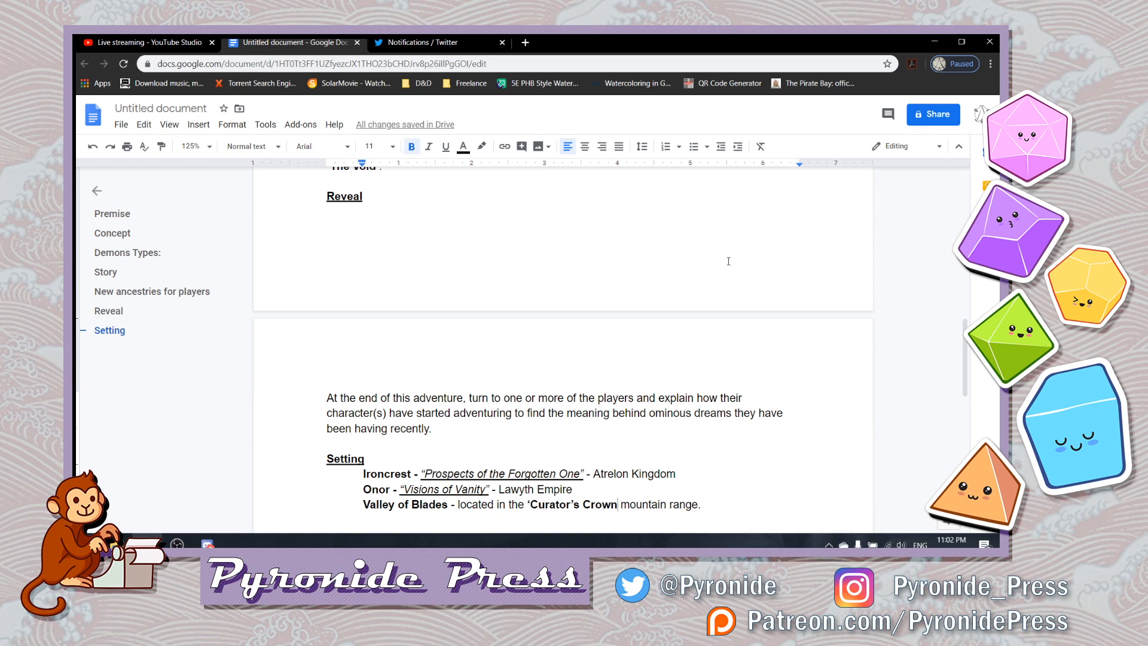
pyautogui.hotkey('ctrl', 'b')
pyautogui.write("'")
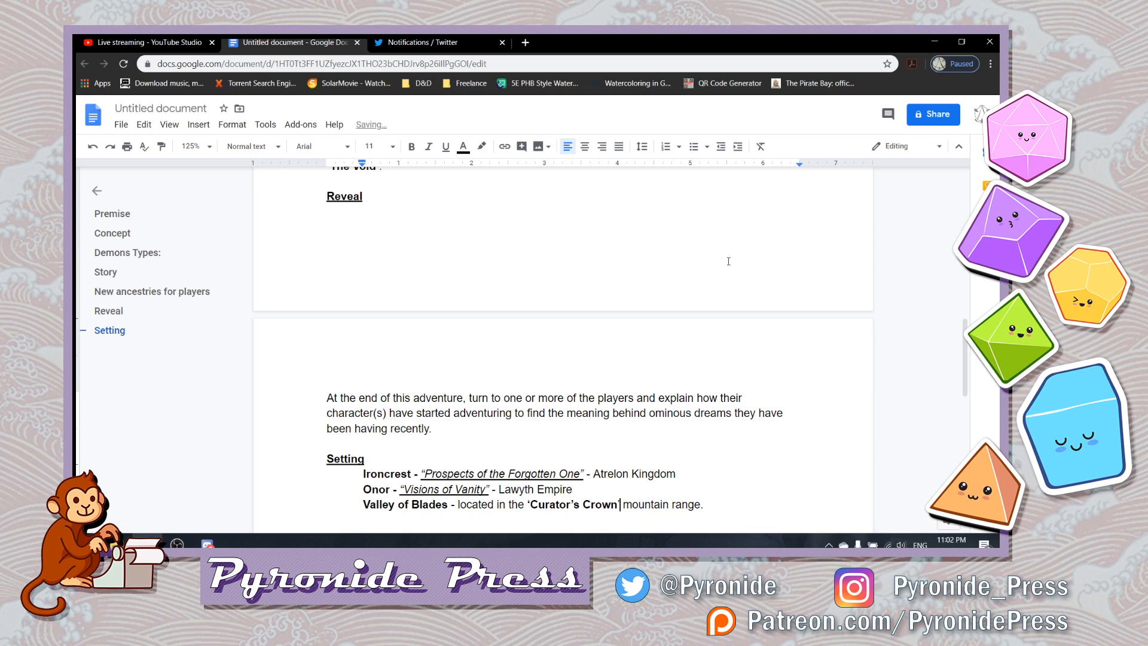
pyautogui.press('BackSpace')
pyautogui.hotkey('ctrl', 'b')
pyautogui.write("'")
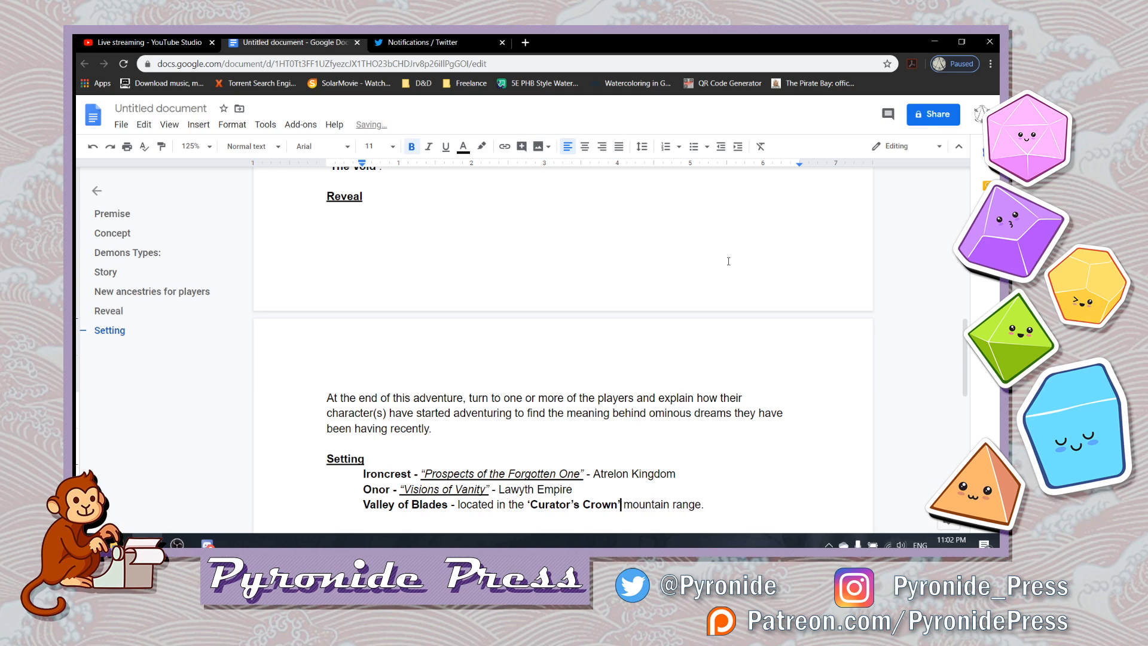
# - Start an unindented line below the Valley of Blades entry, separated from it by a blank line
pyautogui.press('Right')
pyautogui.press('Right')
pyautogui.press('Right')
pyautogui.press('Right')
pyautogui.press('Right')
pyautogui.press('Right')
pyautogui.press('Right')
pyautogui.press('Right')
pyautogui.press('Right')
pyautogui.press('Right')
pyautogui.press('Right')
pyautogui.press('Right')
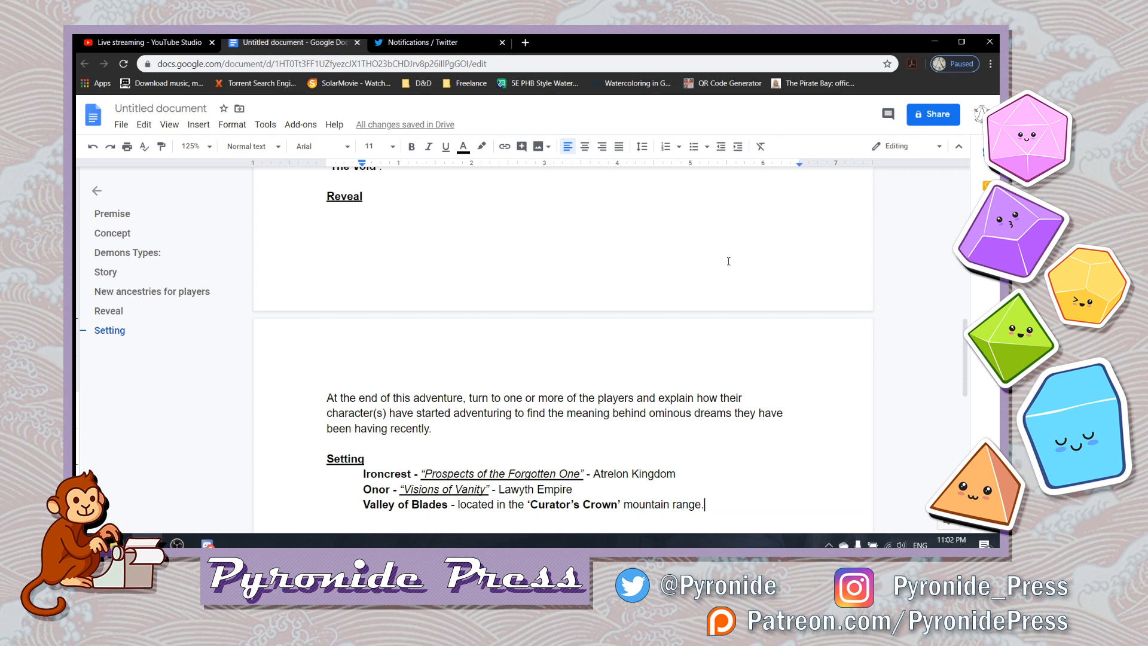
pyautogui.press('Return')
pyautogui.press('Return')
pyautogui.press('BackSpace')
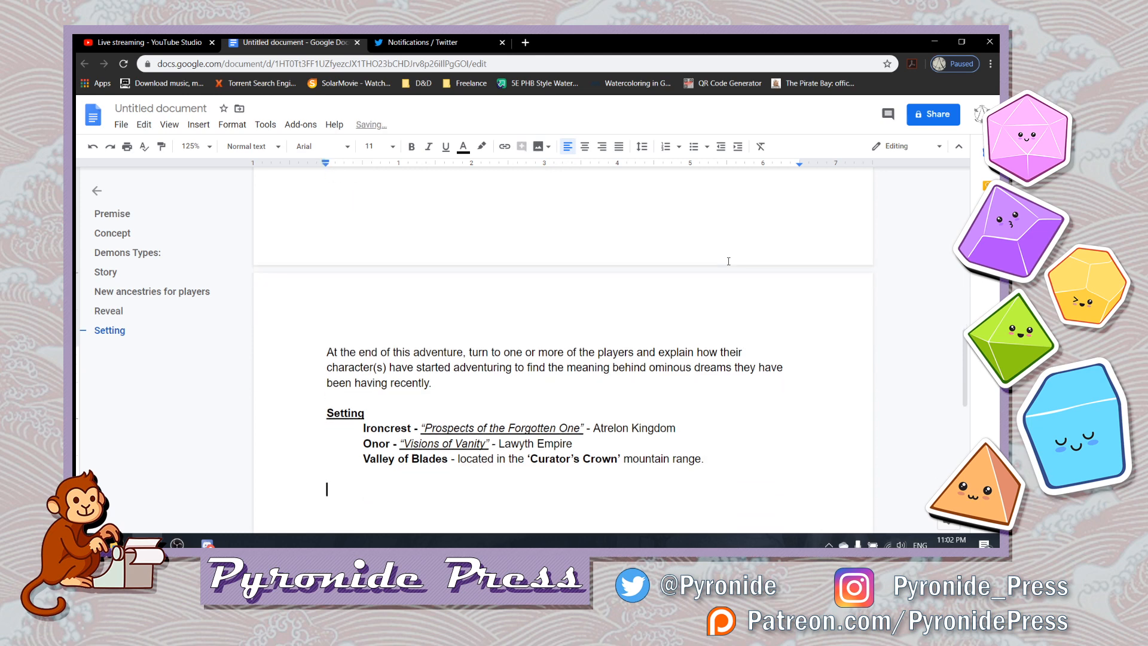
pyautogui.press('BackSpace')
pyautogui.press('BackSpace')
pyautogui.press('Return')
pyautogui.press('BackSpace')
# - Add the heading "Anchors" in bold, italic and underlined text, without a colon
pyautogui.write('A')
pyautogui.press('BackSpace')
pyautogui.hotkey('ctrl', 'b')
pyautogui.hotkey('ctrl', 'i')
pyautogui.hotkey('ctrl', 'u')
pyautogui.write('Anchors')
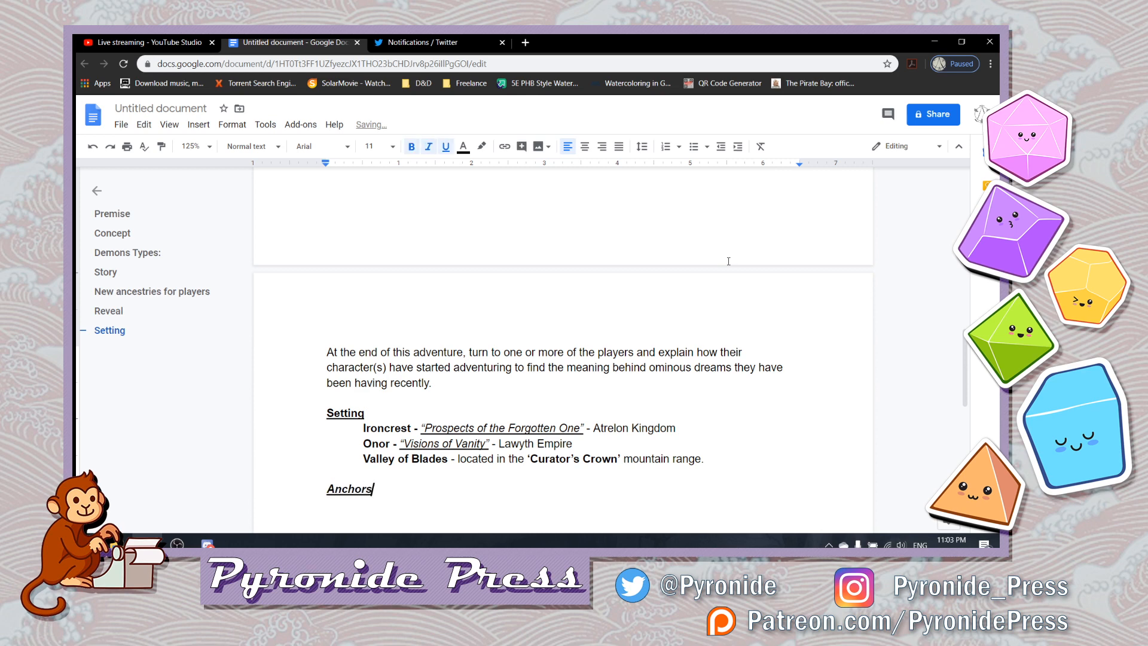
pyautogui.write(':')
pyautogui.hotkey('ctrl', 'b')
pyautogui.hotkey('ctrl', 'i')
pyautogui.hotkey('ctrl', 'u')
pyautogui.press('BackSpace')
# - Begin a plain-text dash list under Anchors with "Starts in the thick of the climactic battle"
pyautogui.press('Return')
pyautogui.hotkey('ctrl', 'b')
pyautogui.hotkey('ctrl', 'i')
pyautogui.hotkey('ctrl', 'u')
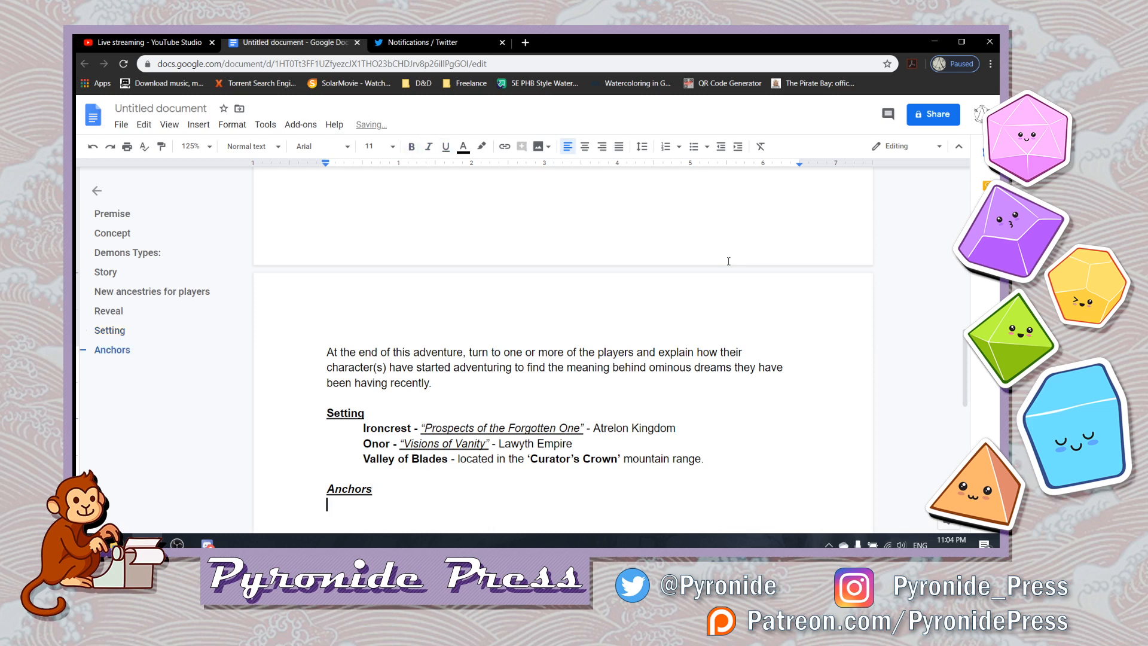
pyautogui.write('- ')
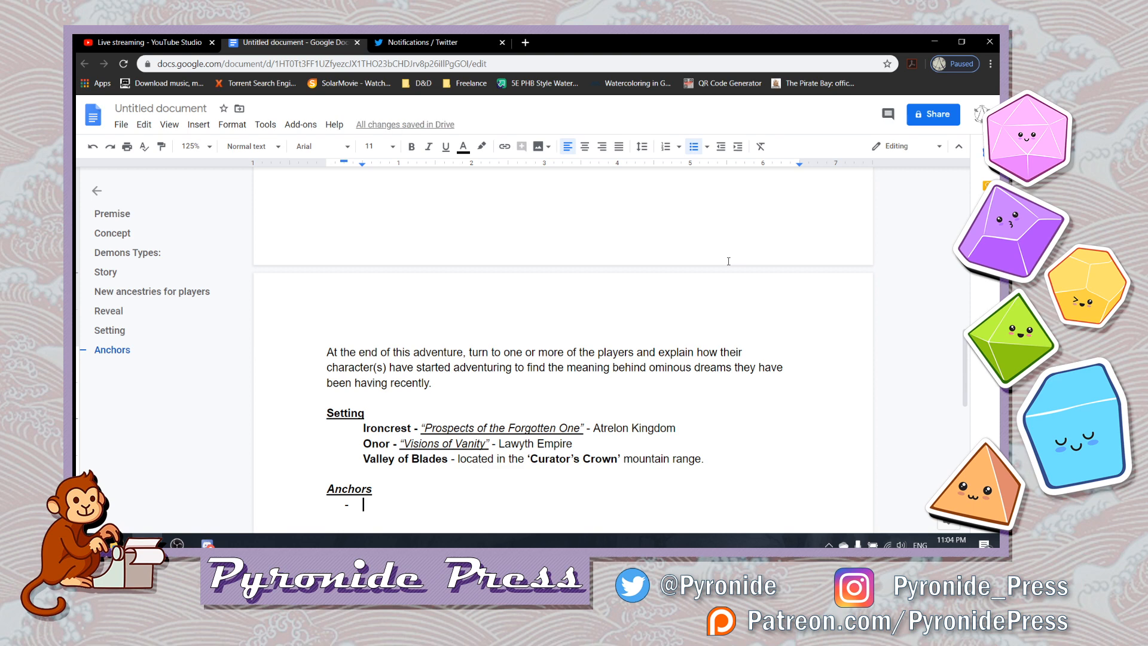
pyautogui.write('St')
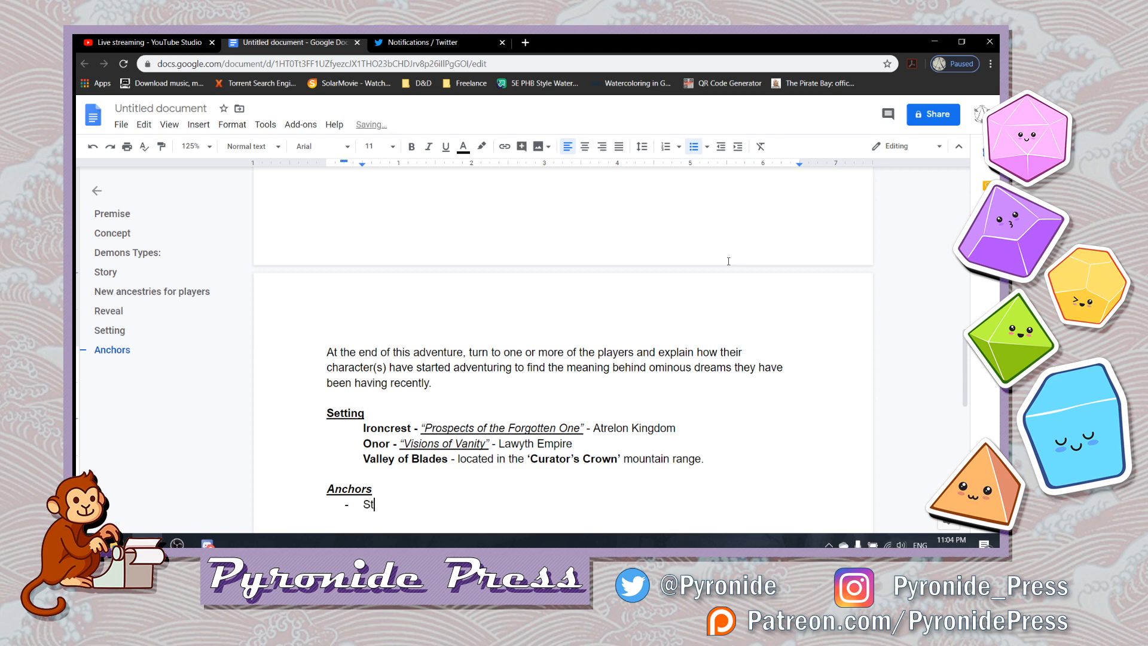
pyautogui.write('arts in the thick of the clim')
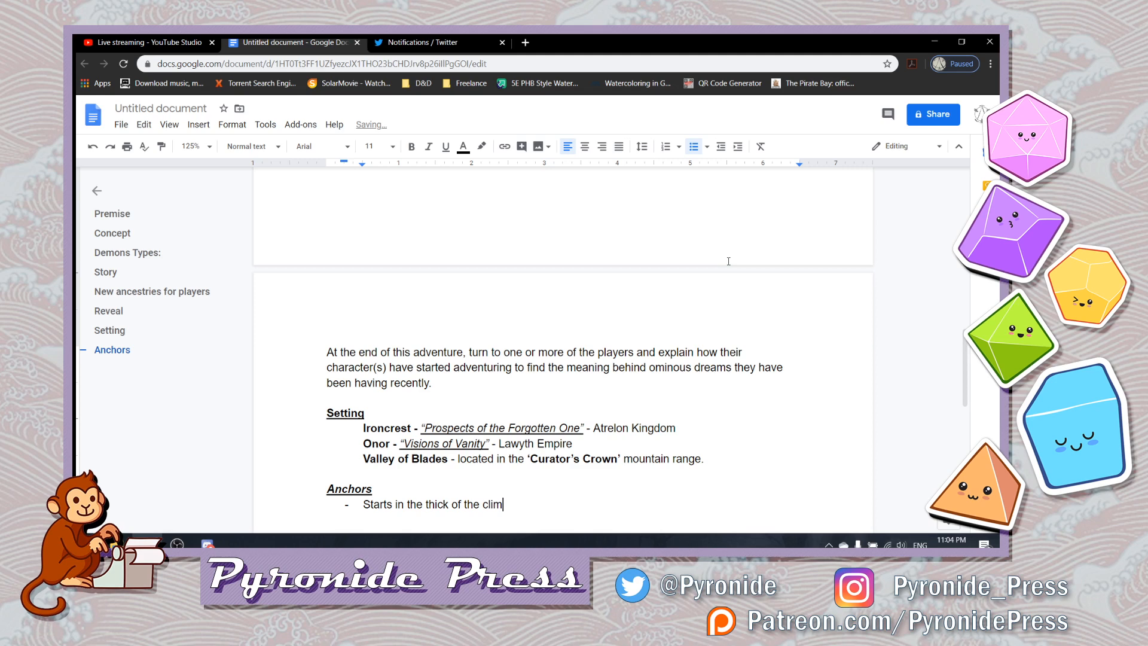
pyautogui.write('actic battle')
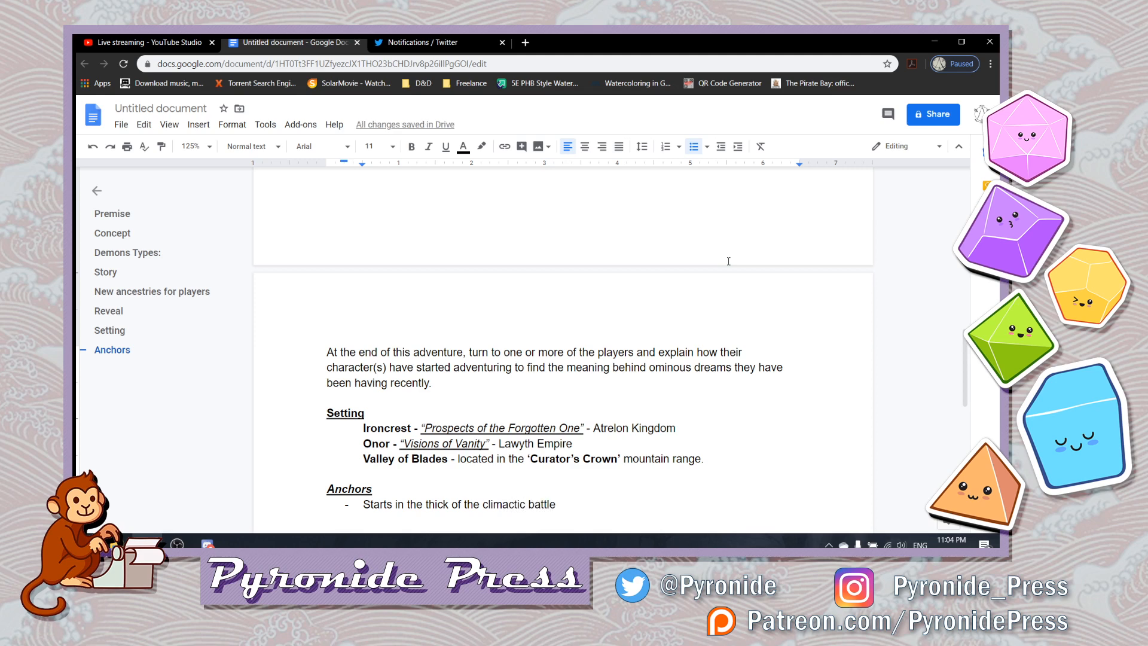
# - Replace "climactic battle" in the Anchors bullet with "battle during the climax of the 'Material War'", making the quoted name bold
pyautogui.press('BackSpace')
pyautogui.press('BackSpace')
pyautogui.press('BackSpace')
pyautogui.press('BackSpace')
pyautogui.press('BackSpace')
pyautogui.press('BackSpace')
pyautogui.press('BackSpace')
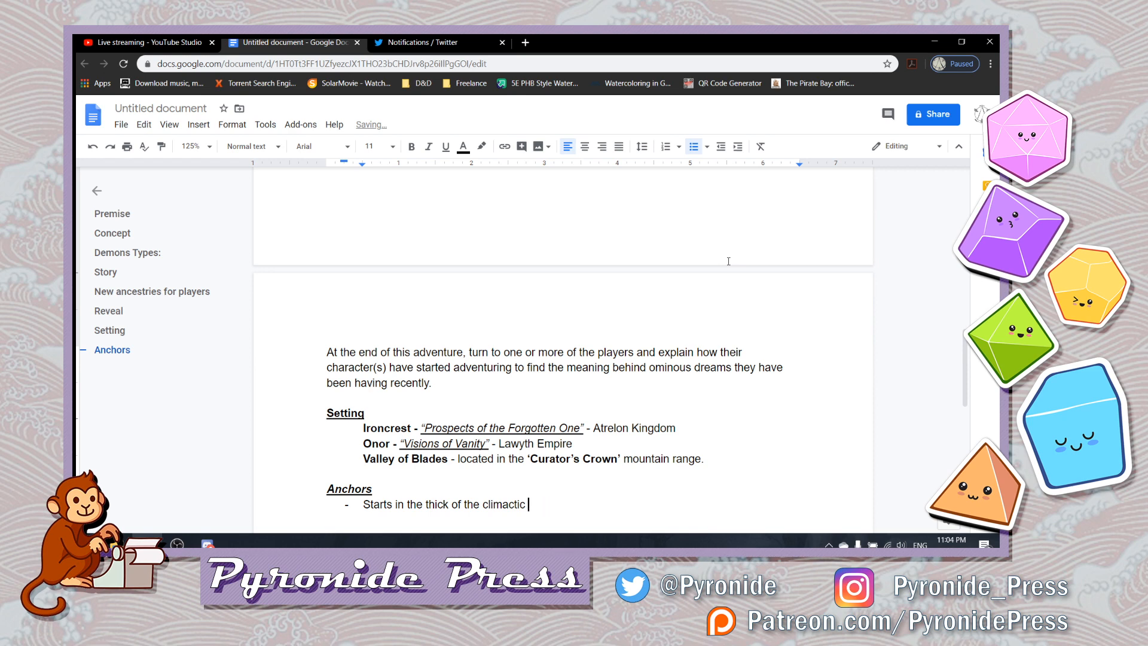
pyautogui.press('BackSpace')
pyautogui.press('BackSpace')
pyautogui.press('BackSpace')
pyautogui.press('BackSpace')
pyautogui.press('BackSpace')
pyautogui.press('BackSpace')
pyautogui.press('BackSpace')
pyautogui.press('BackSpace')
pyautogui.press('BackSpace')
pyautogui.press('BackSpace')
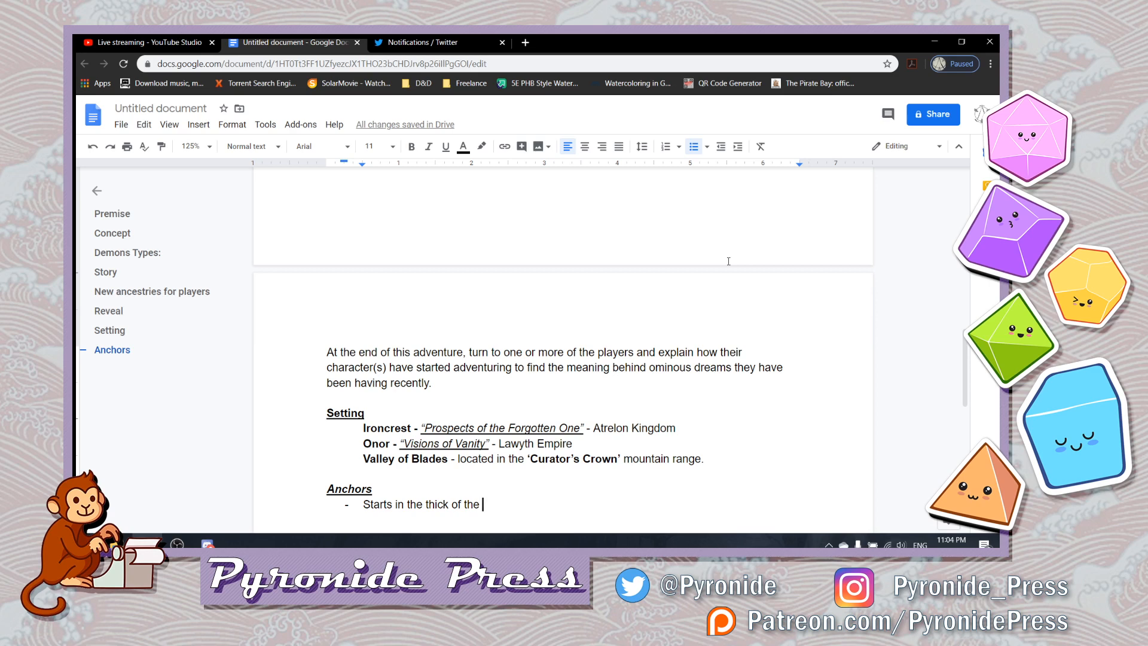
pyautogui.write('battle during the ')
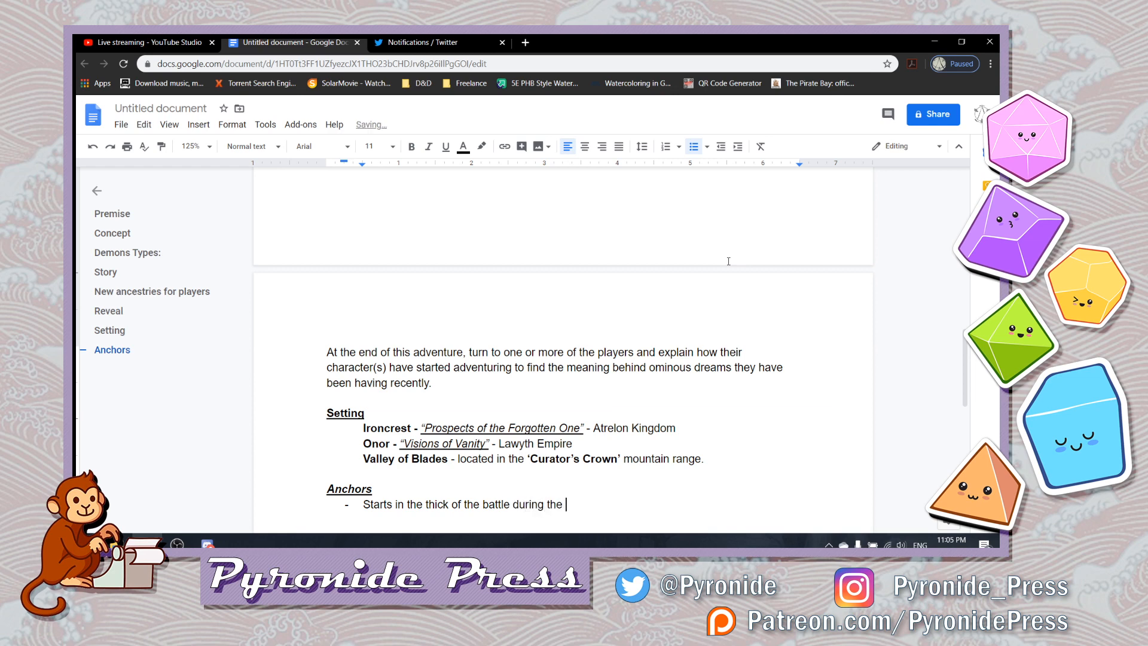
pyautogui.write('climax of the')
pyautogui.press('BackSpace')
pyautogui.press('BackSpace')
pyautogui.write('e')
pyautogui.hotkey('ctrl', 'b')
pyautogui.write("'Material War'")
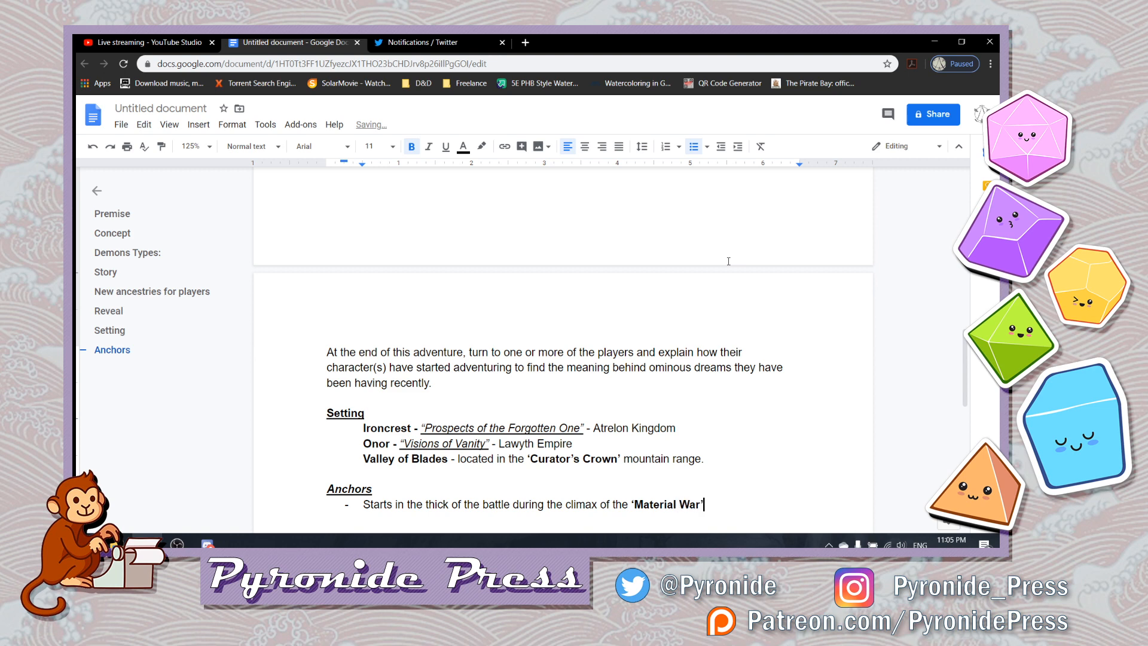
# - Make the quoted war name in the Anchors bullet possessive, so it reads 'Material War's'
pyautogui.hotkey('ctrl', 'b')
pyautogui.press('Left')
pyautogui.press('Left')
pyautogui.press('Left')
pyautogui.press('Left')
pyautogui.press('Left')
pyautogui.press('Left')
pyautogui.press('Left')
pyautogui.press('Left')
pyautogui.press('Left')
pyautogui.press('Left')
pyautogui.press('Left')
pyautogui.press('Left')
pyautogui.press('Left')
pyautogui.press('Left')
pyautogui.press('Left')
pyautogui.press('Right')
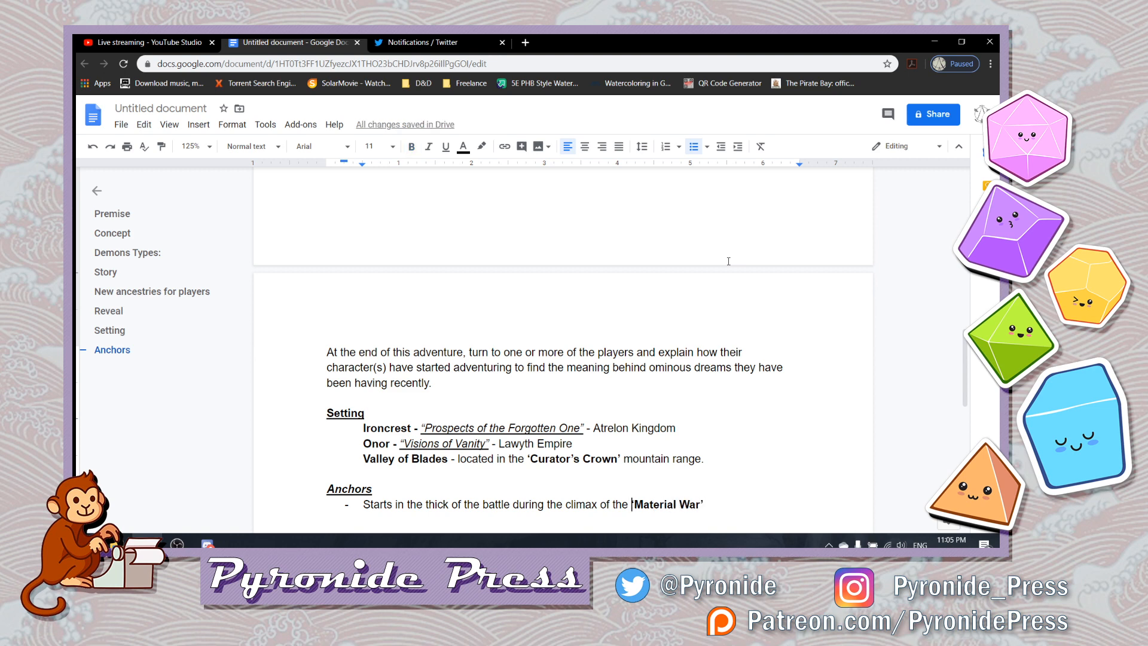
pyautogui.hotkey('ctrl', 'Right')
pyautogui.hotkey('ctrl', 'Right')
pyautogui.write('s')
pyautogui.write("' ")
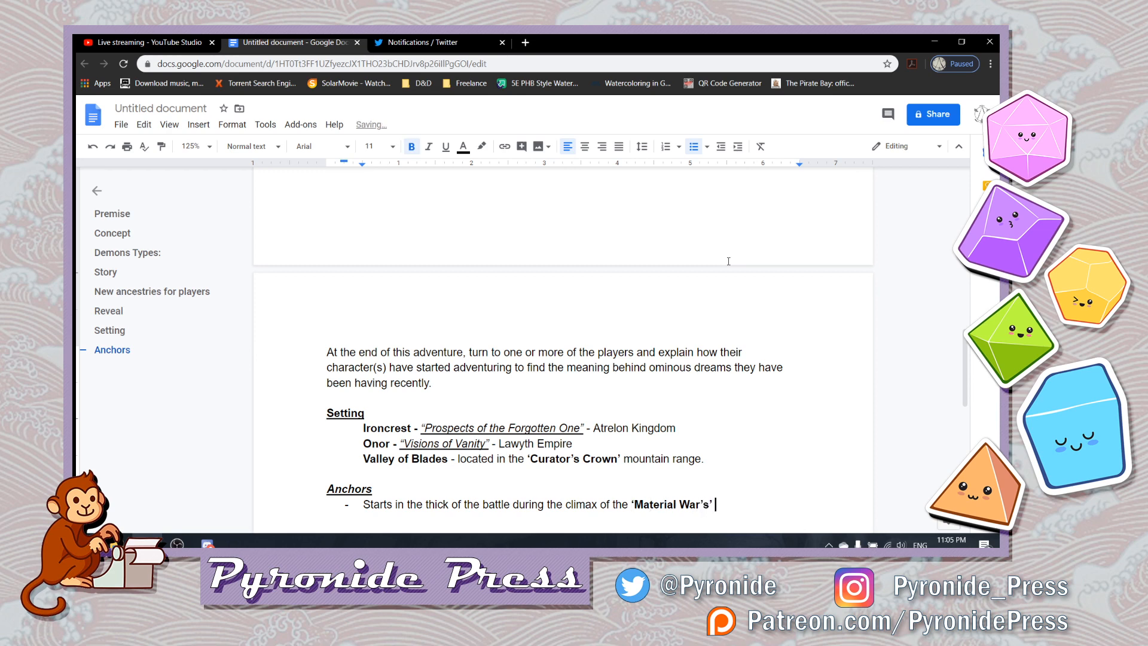
pyautogui.write('F')
# - Finish the first Anchors bullet with "final battle." in non-bold text
pyautogui.press('BackSpace')
pyautogui.press('BackSpace')
pyautogui.hotkey('ctrl', 'b')
pyautogui.write('Fin')
pyautogui.press('BackSpace')
pyautogui.press('BackSpace')
pyautogui.press('BackSpace')
pyautogui.write('fina')
pyautogui.press('BackSpace')
pyautogui.write('l battle.')
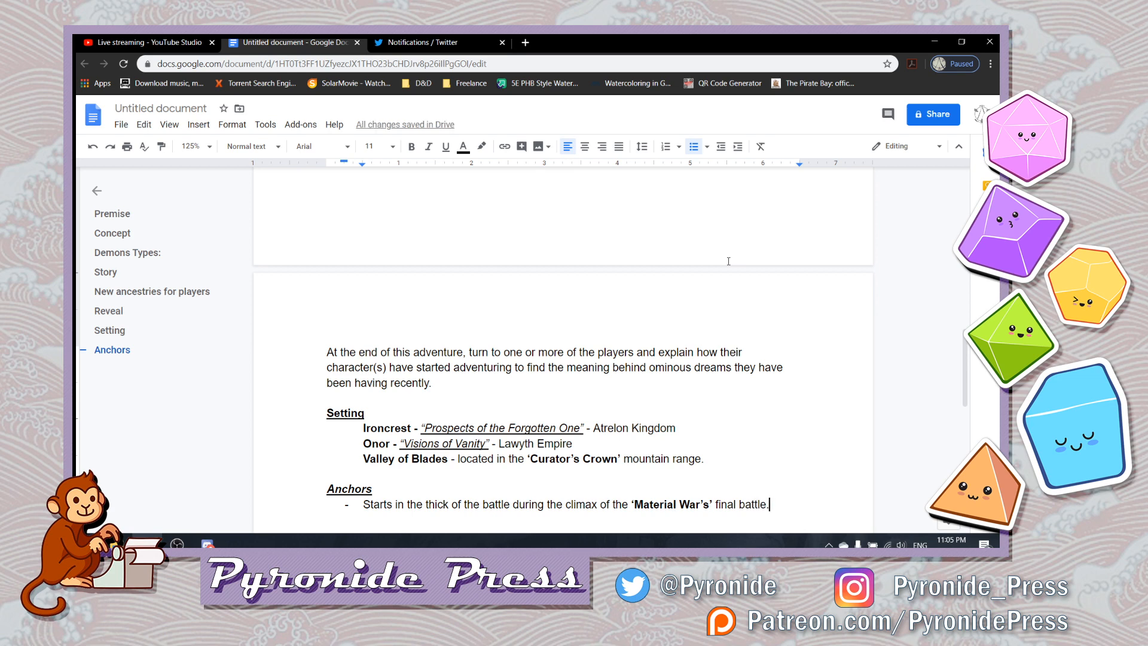
# - Add an empty second bullet under Anchors and insert two extra blank lines above the Anchors heading
pyautogui.press('Return')
pyautogui.press('Up')
pyautogui.press('Up')
pyautogui.press('Up')
pyautogui.press('Return')
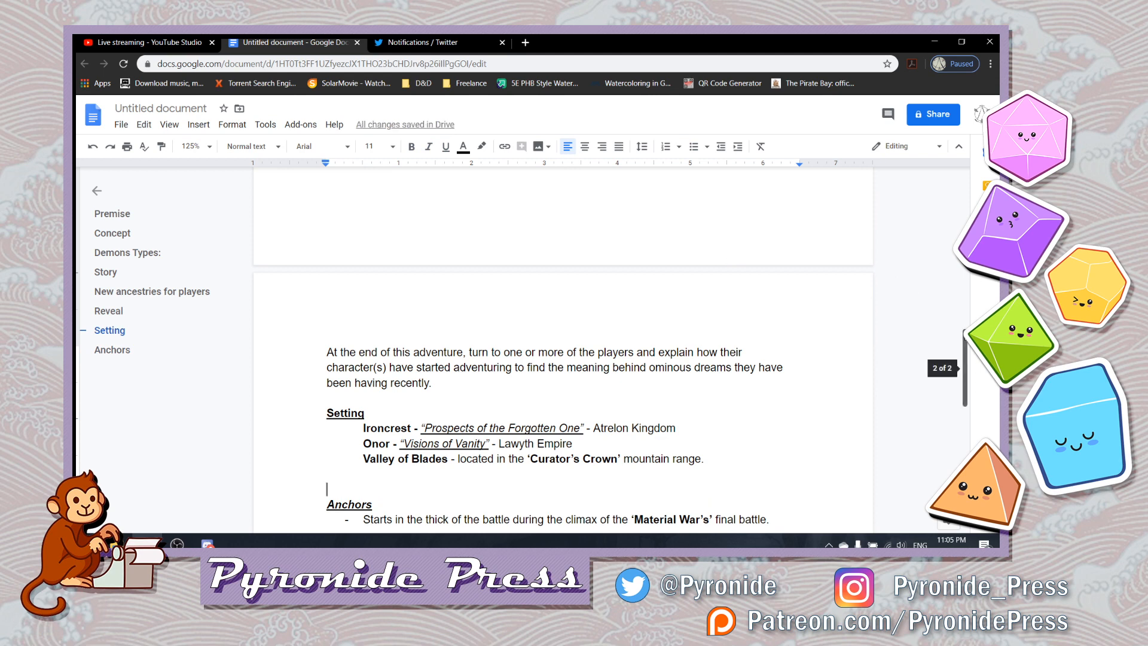
pyautogui.scroll(-3, 965, 381)
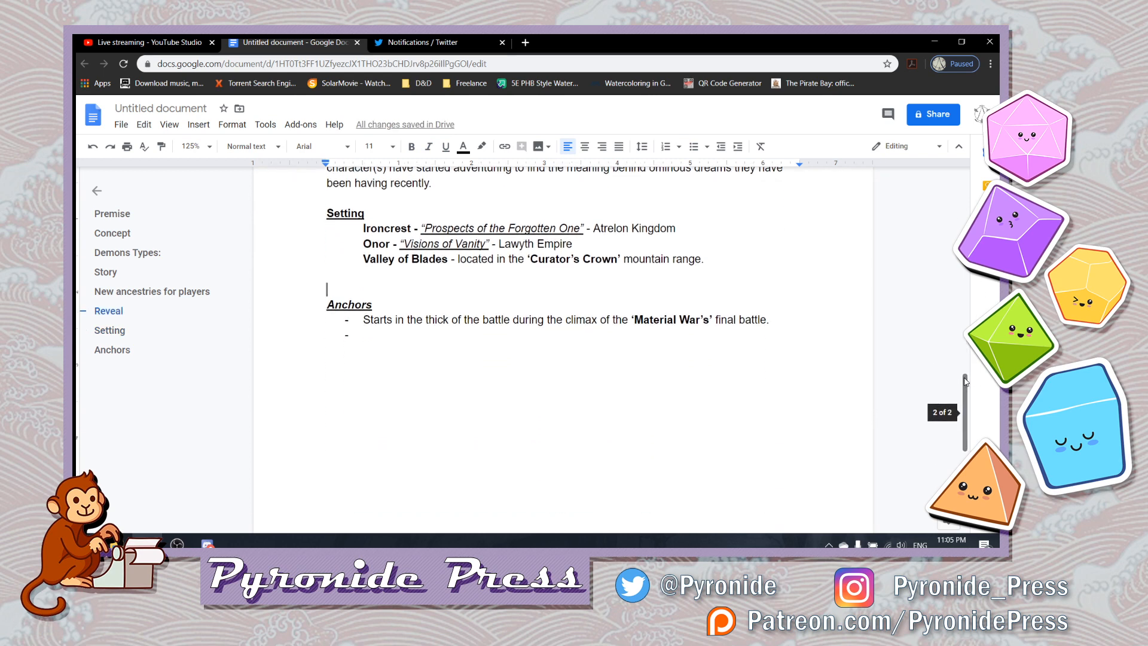
pyautogui.press('Return')
pyautogui.press('Up')
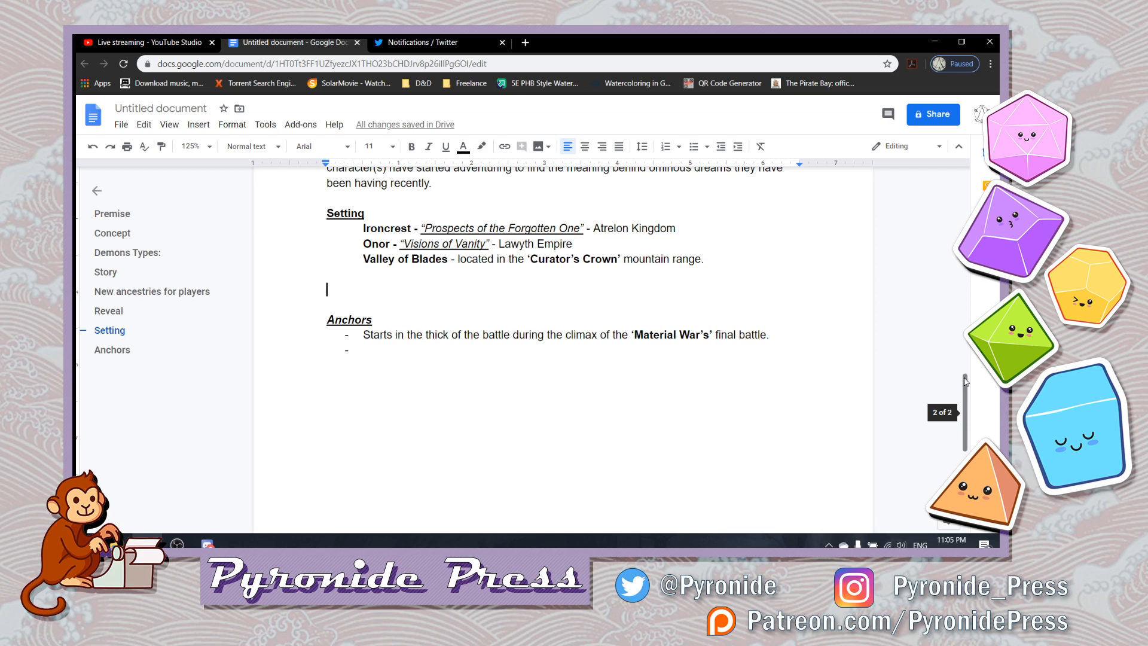
# - Write the dash bullet "Players will jump from perspective to perspective of iconic figures fighting in the battle." above the Anchors heading
pyautogui.write('- Play')
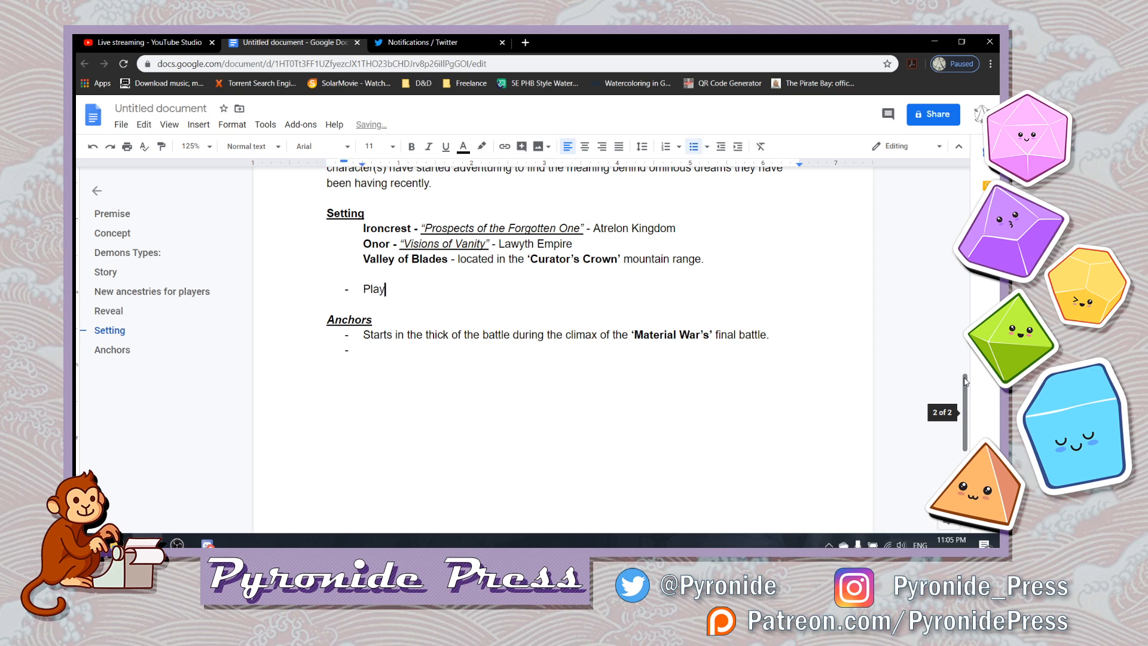
pyautogui.write('ers will jump from perspecti')
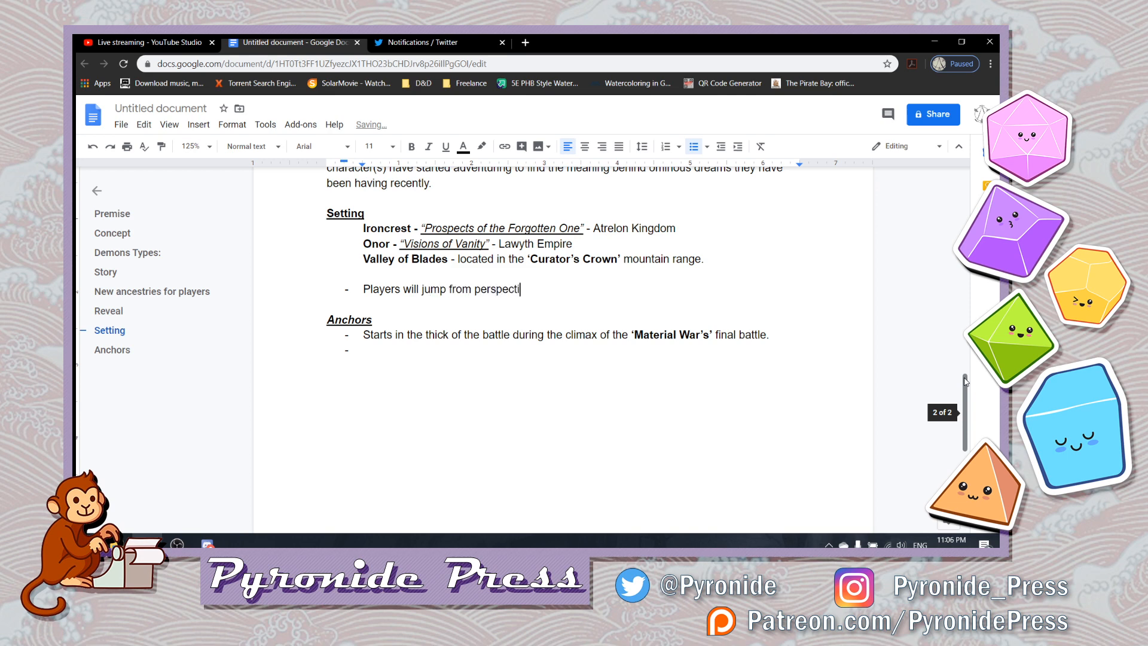
pyautogui.write('ve to perspective ')
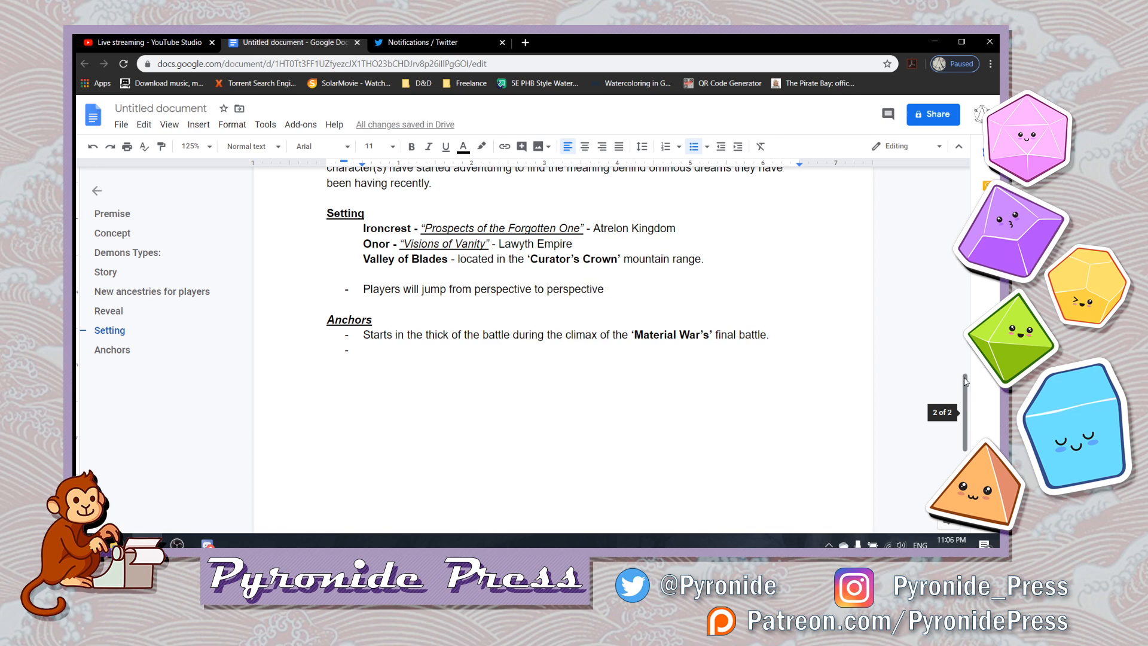
pyautogui.write('of ')
pyautogui.write('iconic')
pyautogui.write('play')
pyautogui.press('BackSpace')
pyautogui.press('BackSpace')
pyautogui.press('BackSpace')
pyautogui.press('BackSpace')
pyautogui.write('figures')
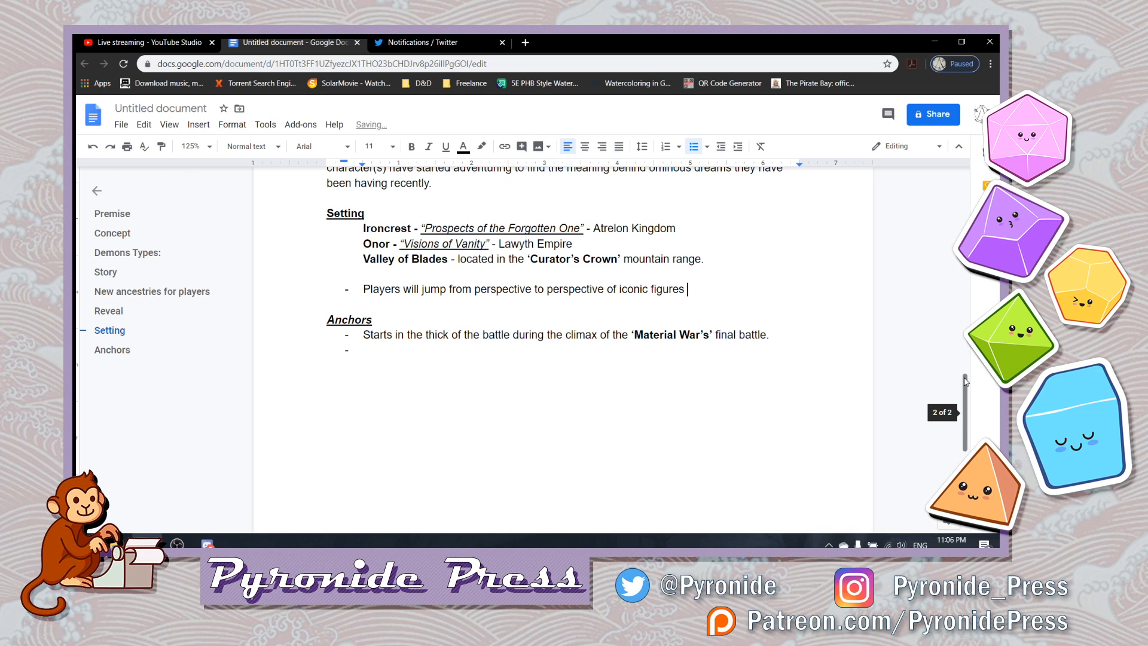
pyautogui.write(' fighting in the battle.')
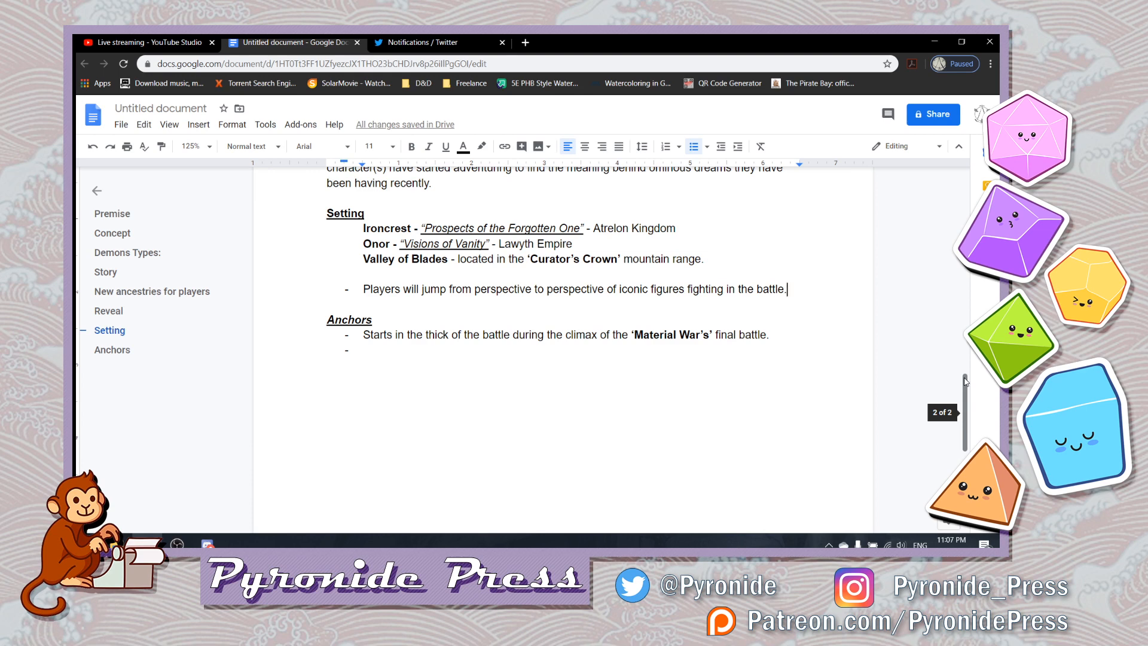
# - Cut the "Players will jump from perspective to perspective" bullet from above Anchors and remove the leftover blank line
pyautogui.moveTo(965, 380); pyautogui.dragTo(972, 359)
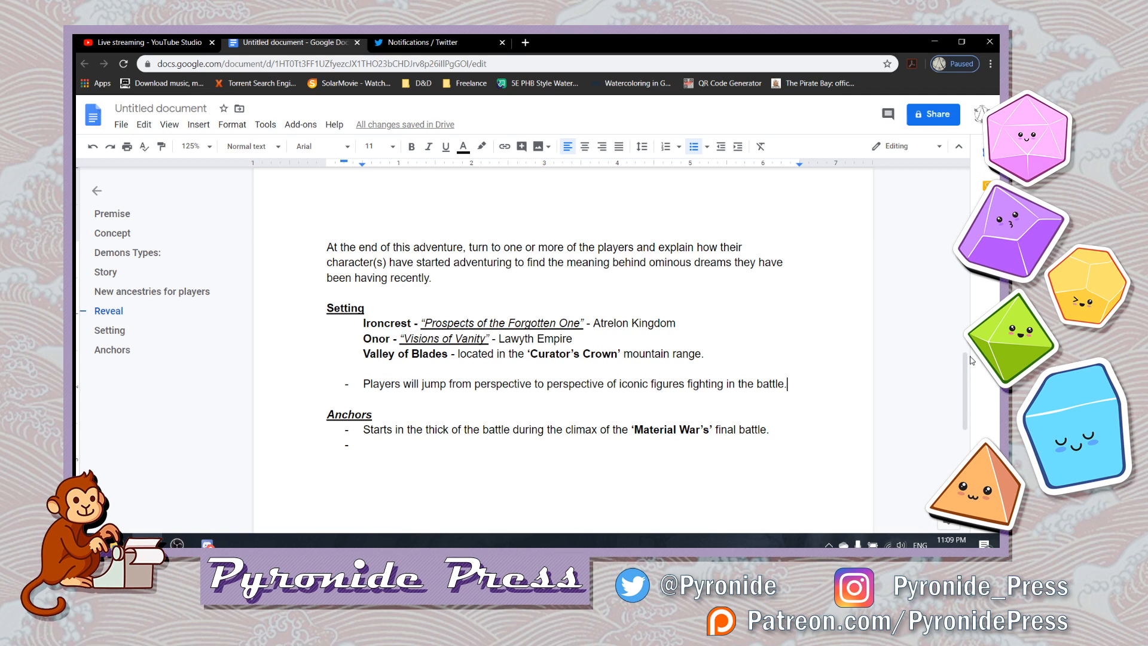
pyautogui.press('Down')
pyautogui.press('Down')
pyautogui.press('Down')
pyautogui.press('Down')
pyautogui.press('Up')
pyautogui.press('Up')
pyautogui.press('Up')
pyautogui.press('Up')
pyautogui.press('Up')
pyautogui.press('Down')
pyautogui.press('Up')
pyautogui.press('Down')
pyautogui.hotkey('shift', 'End')
pyautogui.hotkey('ctrl', 'c')
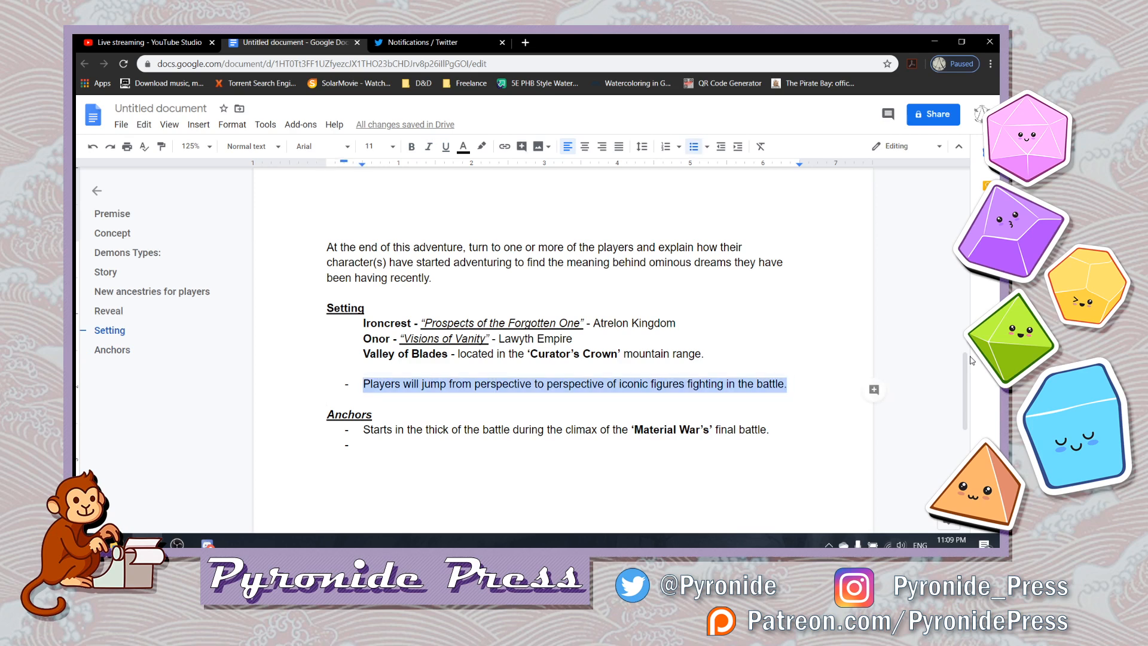
pyautogui.press('BackSpace')
pyautogui.press('BackSpace')
pyautogui.press('BackSpace')
pyautogui.press('BackSpace')
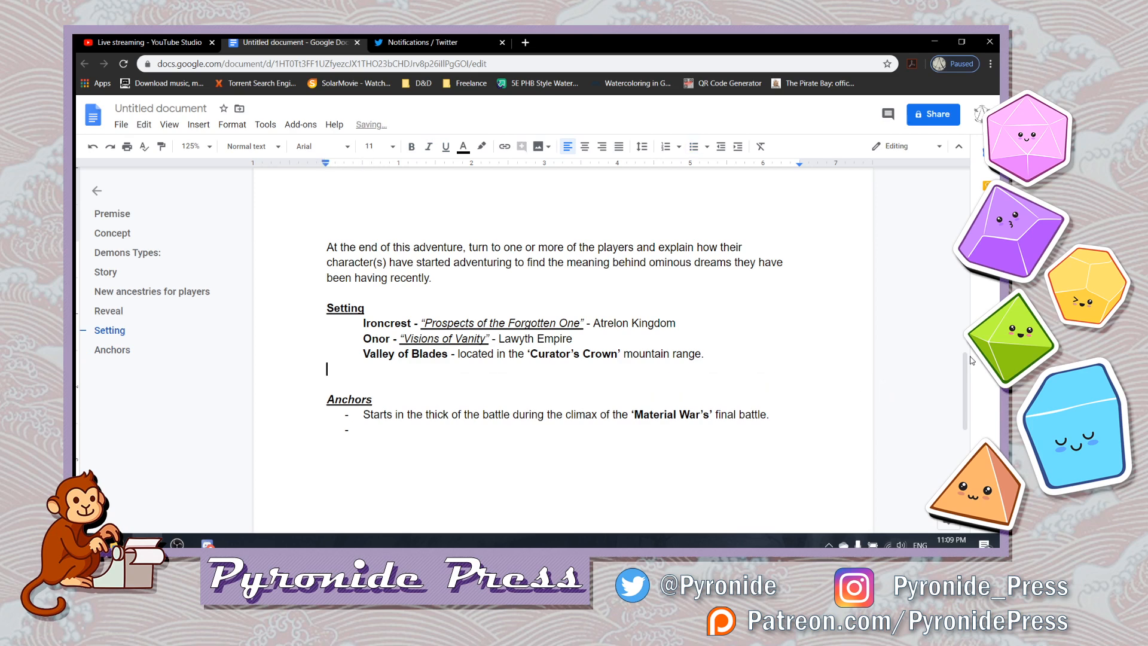
# - Paste the cut "Players will jump" sentence as an indented sub-bullet beneath the first Anchors bullet
pyautogui.press('Down')
pyautogui.press('Down')
pyautogui.press('Down')
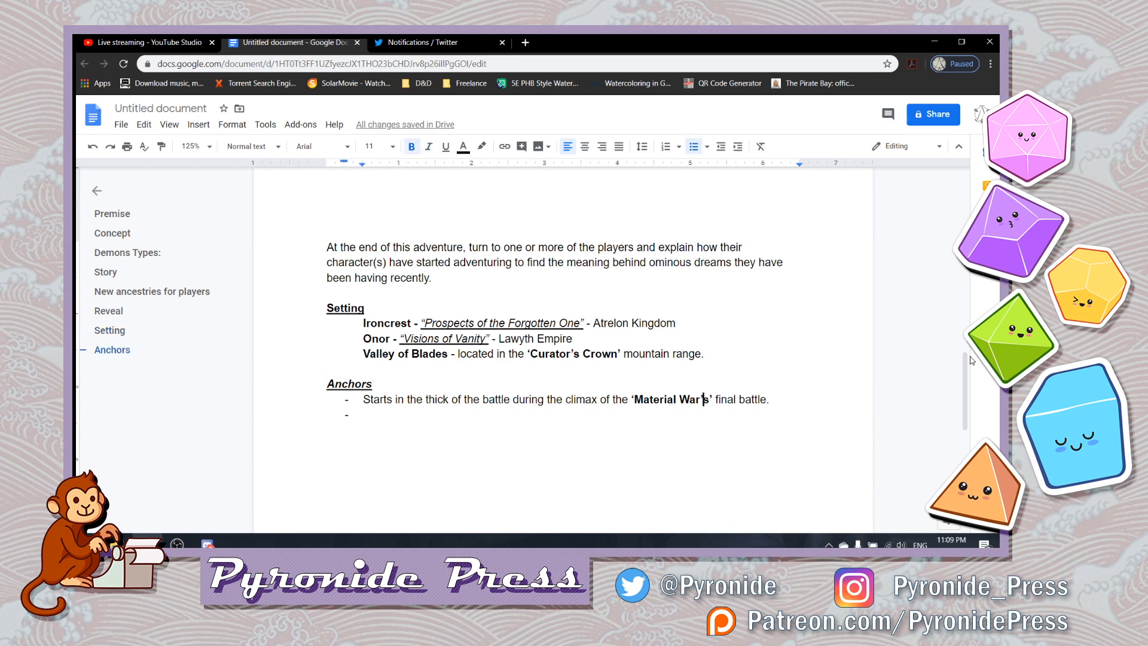
pyautogui.press('Right')
pyautogui.press('Right')
pyautogui.press('Right')
pyautogui.press('Right')
pyautogui.press('Down')
pyautogui.press('Tab')
pyautogui.hotkey('ctrl', 'v')
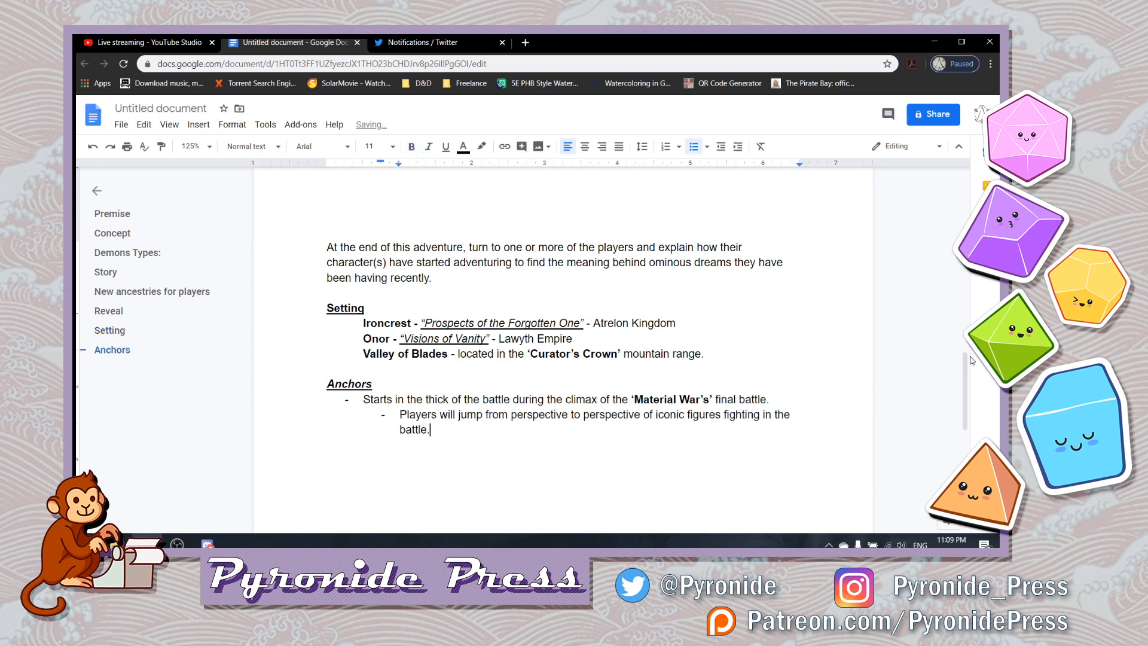
# - Start an empty first-level bullet below the "Players will jump" sub-bullet under Anchors
pyautogui.press('Return')
pyautogui.press('BackSpace')
pyautogui.press('BackSpace')
pyautogui.hotkey('ctrl', 'z')
pyautogui.press('BackSpace')
pyautogui.press('BackSpace')
pyautogui.press('BackSpace')
pyautogui.press('Return')
pyautogui.press('Tab')
pyautogui.hotkey('shift', 'Tab')
pyautogui.hotkey('shift', 'Tab')
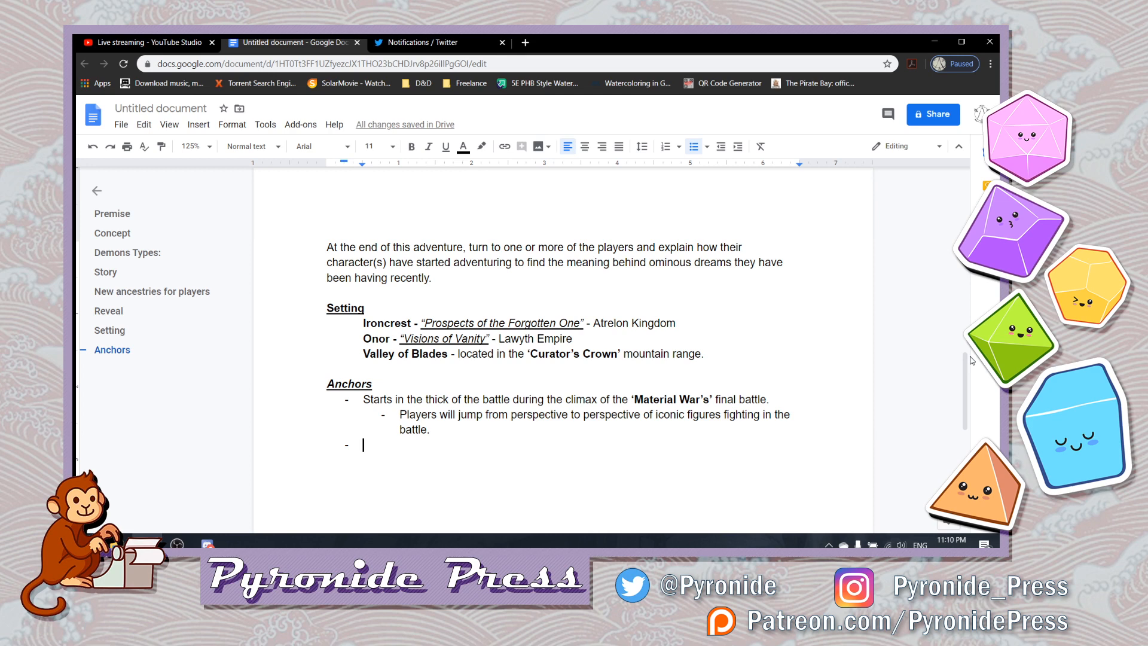
# - Begin the empty Anchors bullet with ‘The Curator’ in bold and single quotes, returning to regular weight after it
pyautogui.write('Cur')
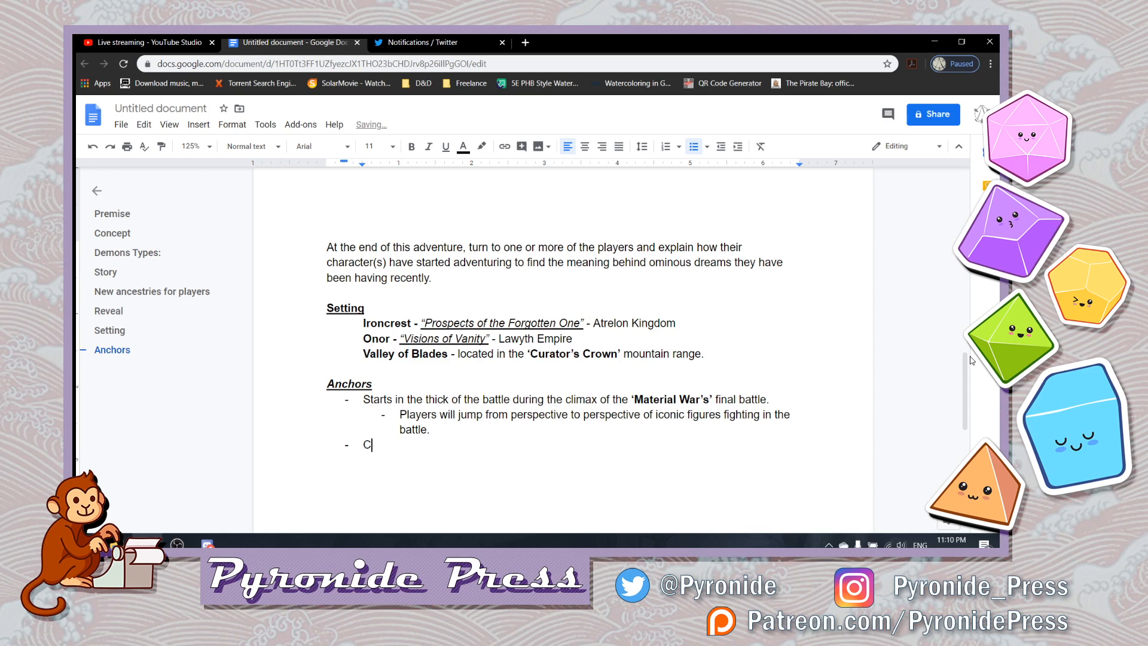
pyautogui.press('BackSpace')
pyautogui.press('BackSpace')
pyautogui.press('BackSpace')
pyautogui.hotkey('ctrl', 'b')
pyautogui.write('The Cur')
pyautogui.write('ator')
pyautogui.write("'")
pyautogui.press('Home')
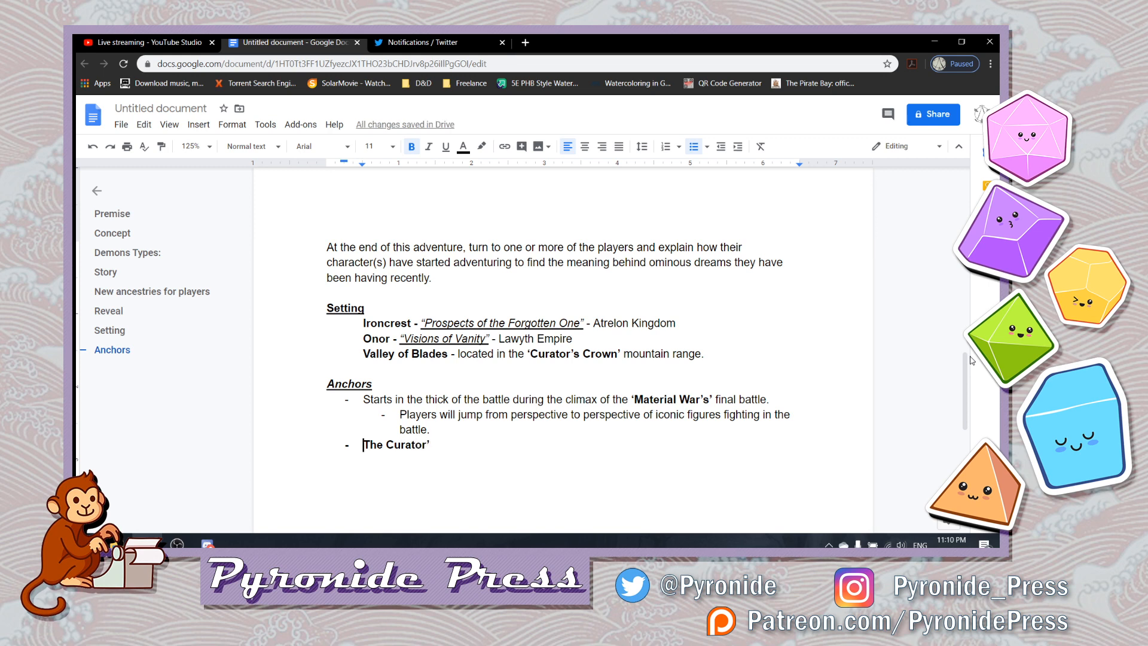
pyautogui.write("'")
pyautogui.press('Right')
pyautogui.press('Right')
pyautogui.press('Right')
pyautogui.press('Right')
pyautogui.press('Right')
pyautogui.press('Right')
pyautogui.press('Right')
pyautogui.press('Right')
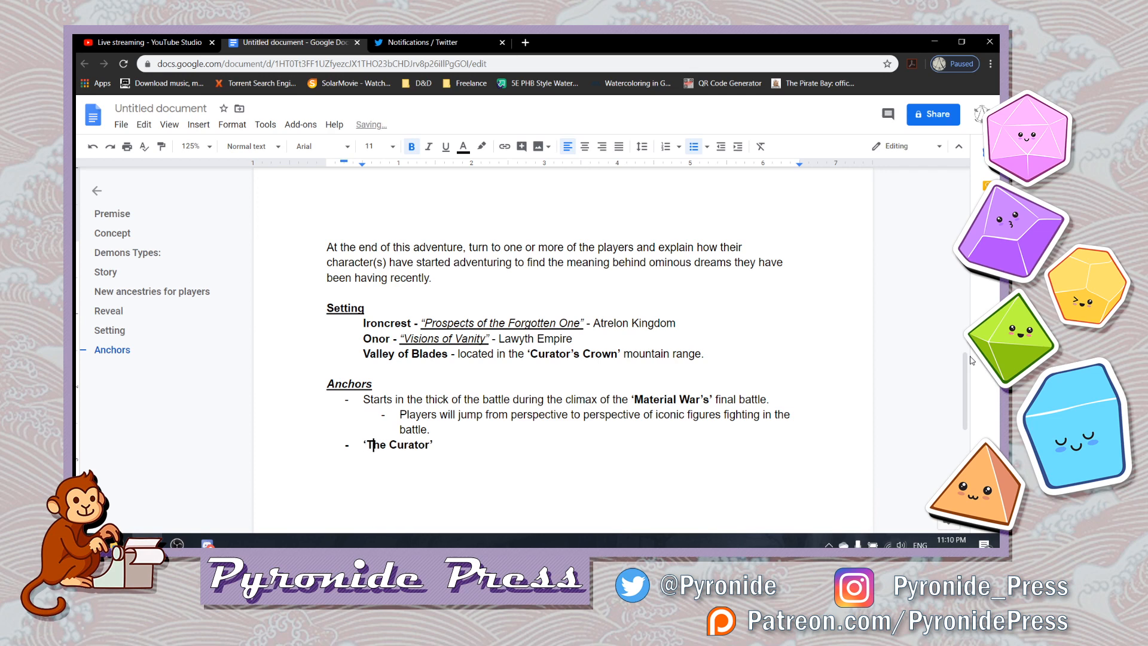
pyautogui.press('Right')
pyautogui.press('Right')
pyautogui.press('Right')
pyautogui.press('Right')
pyautogui.press('BackSpace')
pyautogui.hotkey('ctrl', 'b')
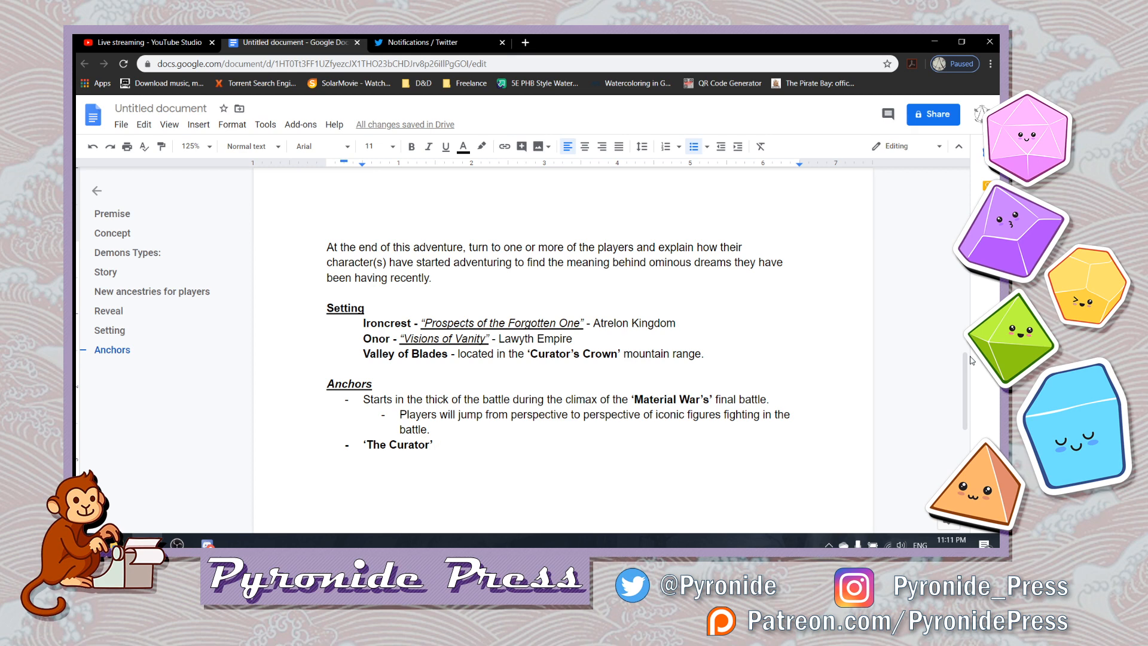
# - Continue the Curator bullet in regular text with "attacks with blinding light which causes the scar in Charu, known today as"
pyautogui.write('atta')
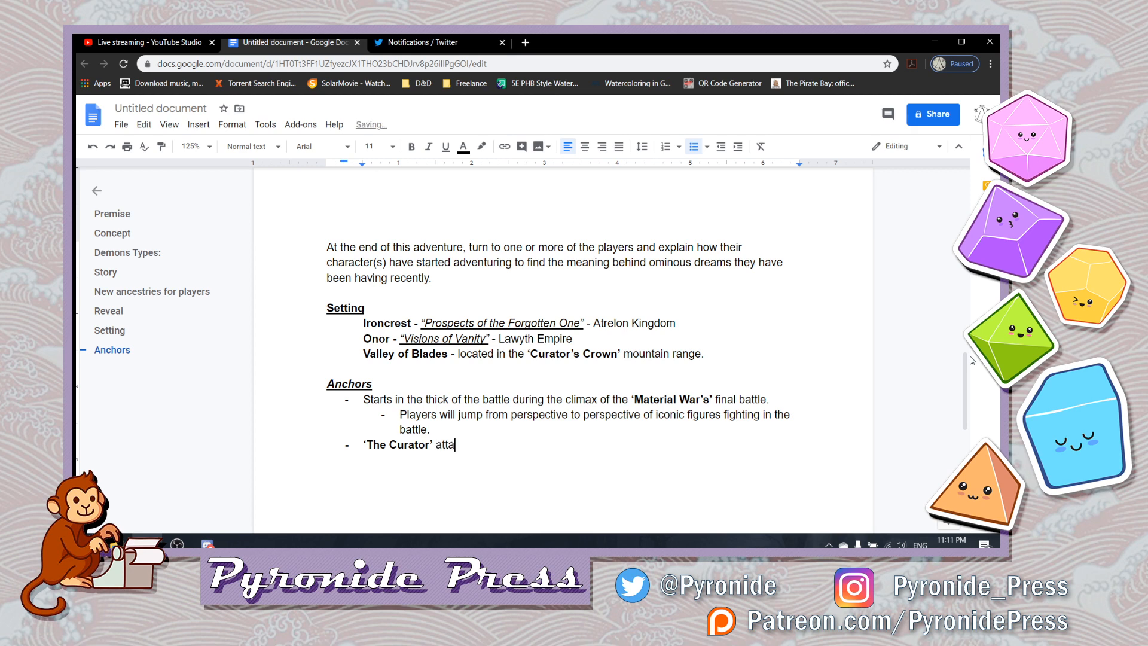
pyautogui.write('cks with blinding light which ')
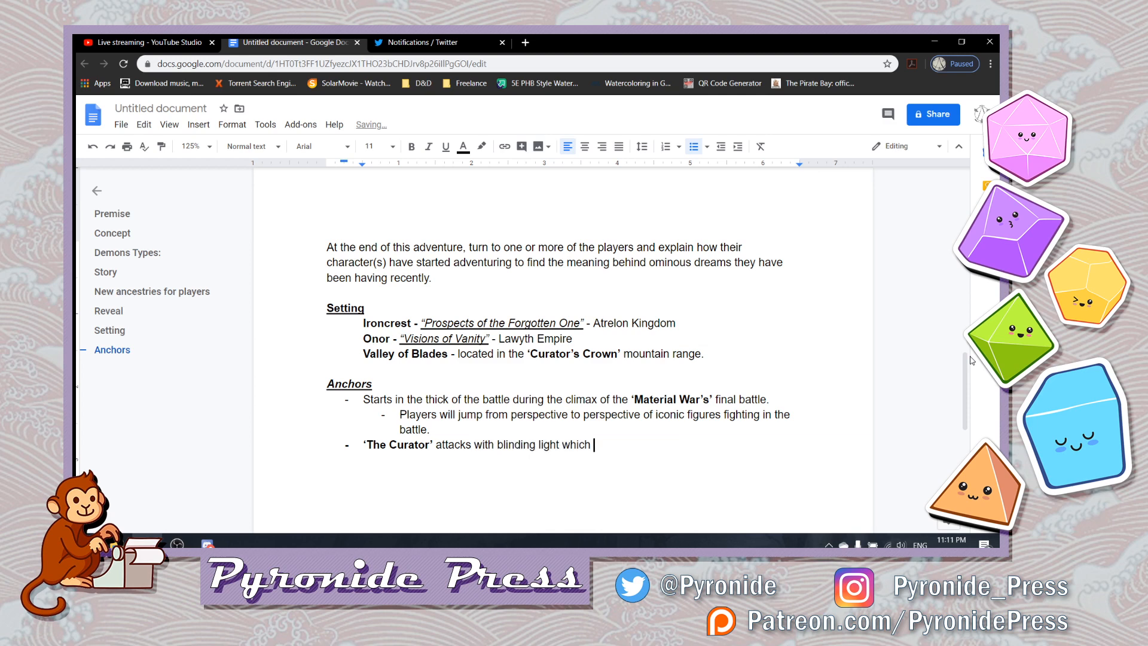
pyautogui.write('causes the ')
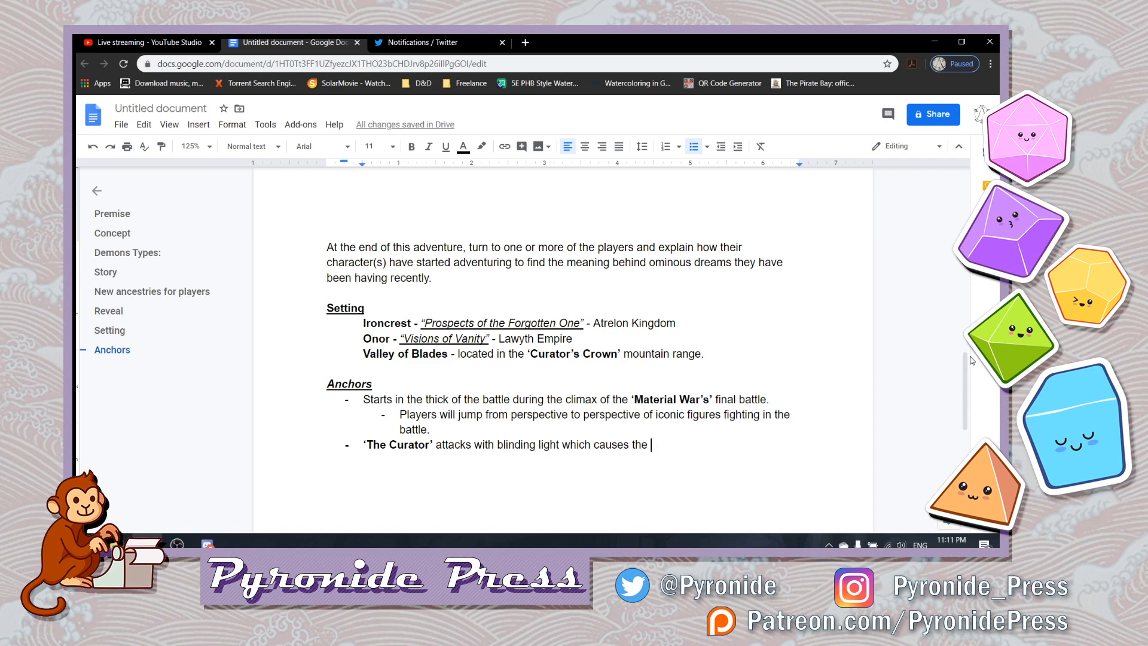
pyautogui.write('scar')
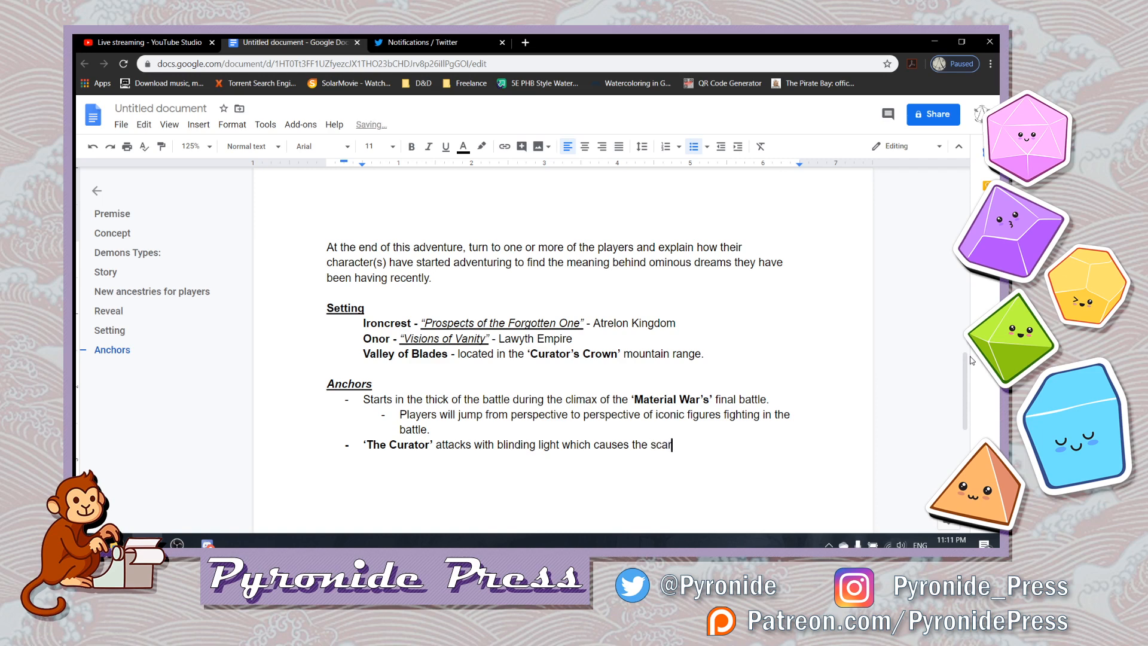
pyautogui.write(' in Charu, known today as')
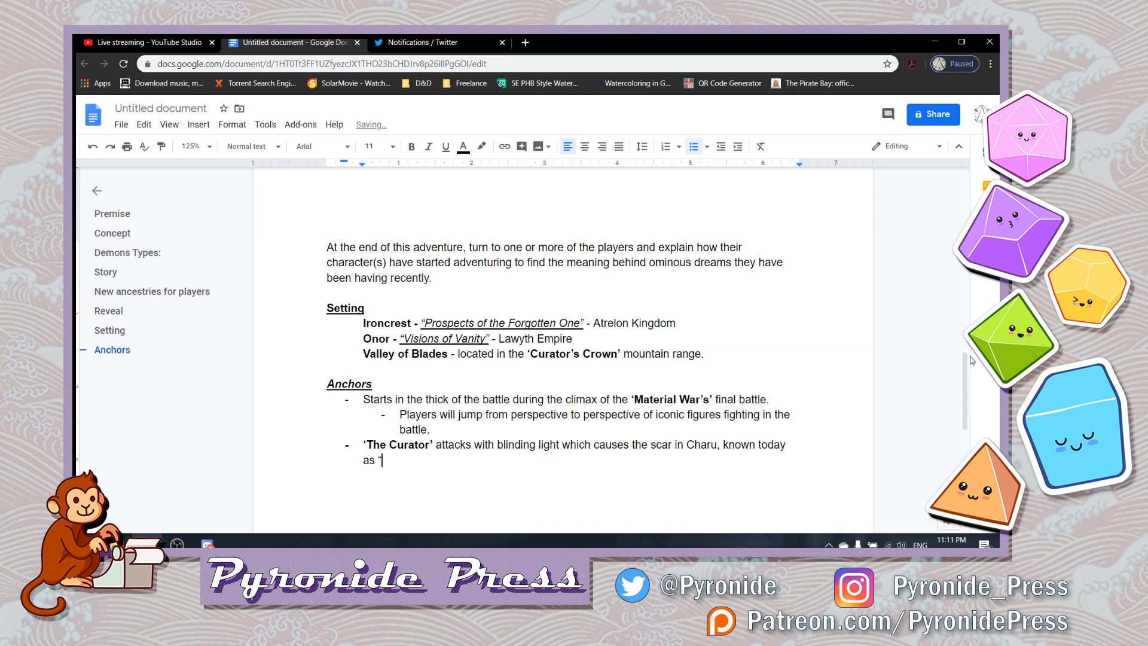
# - End the Curator bullet with ‘The Valley of Blades’ in bold and single quotes, followed by a regular-weight period
pyautogui.hotkey('ctrl', 'b')
pyautogui.write("'")
pyautogui.write('The ')
pyautogui.write('Valley of Blade')
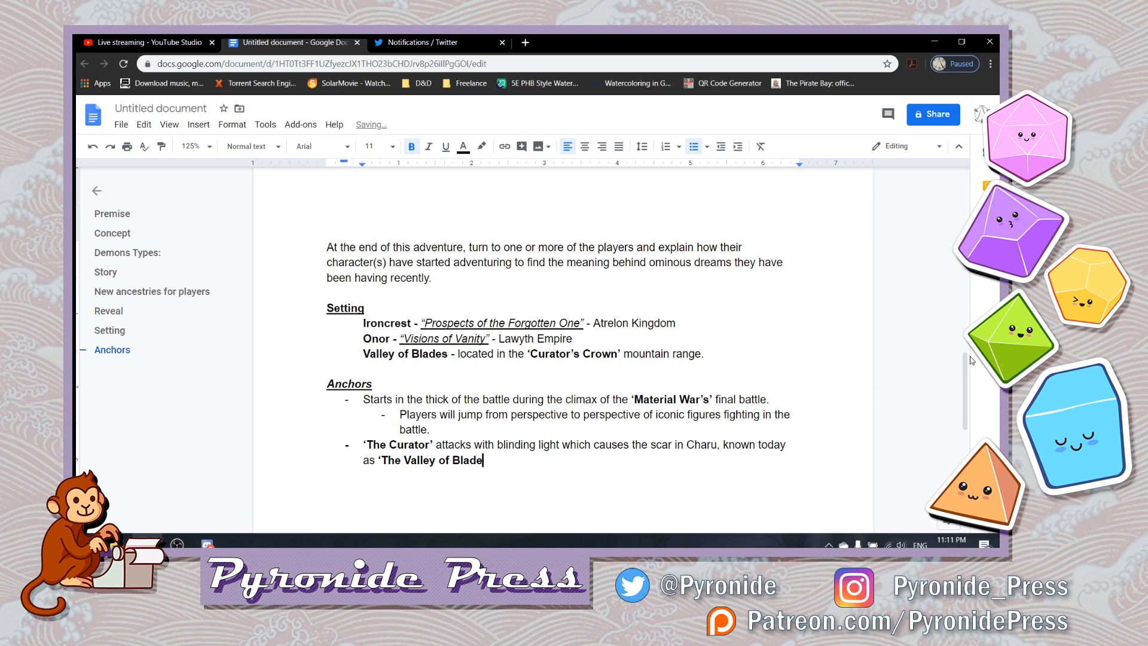
pyautogui.write("s'")
pyautogui.hotkey('ctrl', 'b')
pyautogui.press('BackSpace')
pyautogui.write('.')
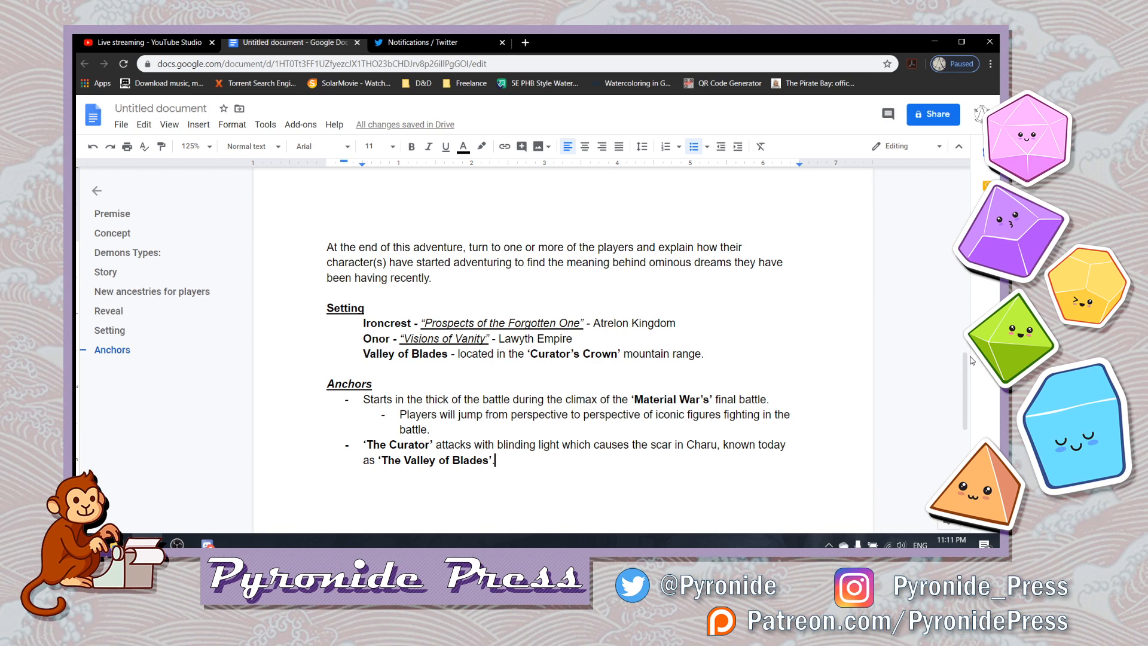
# - Review the Anchors entries by highlighting the opening battle bullet with its sub-bullet, and the Curator bullet
pyautogui.press('Up')
pyautogui.press('Up')
pyautogui.hotkey('shift', 'Up')
pyautogui.hotkey('shift', 'Up')
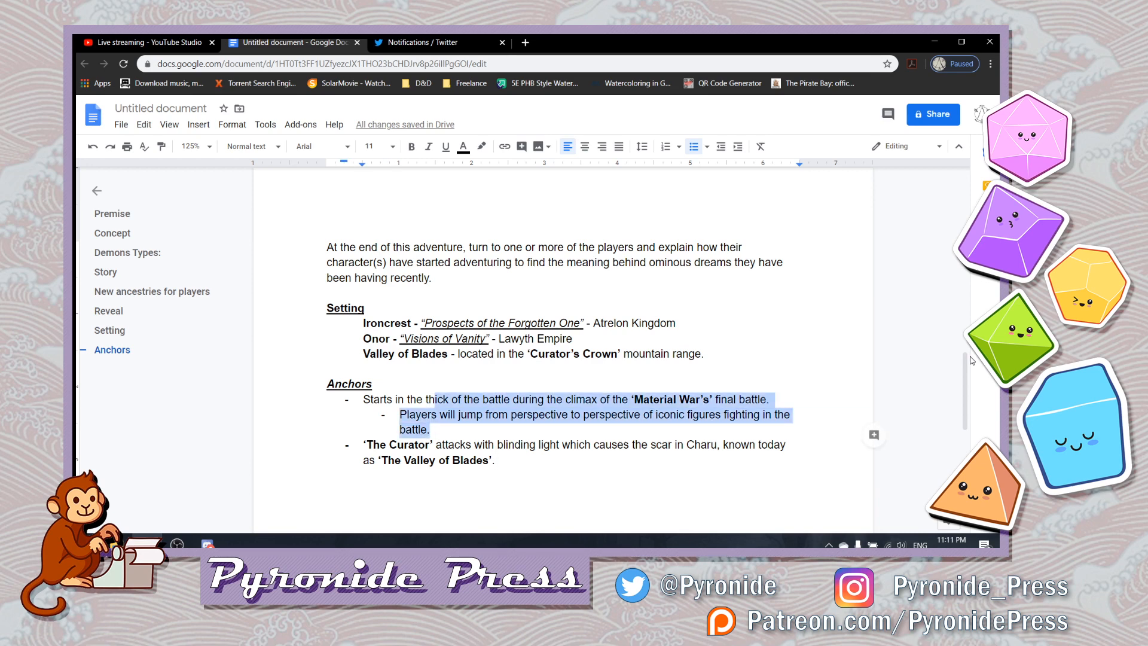
pyautogui.hotkey('shift', 'Home')
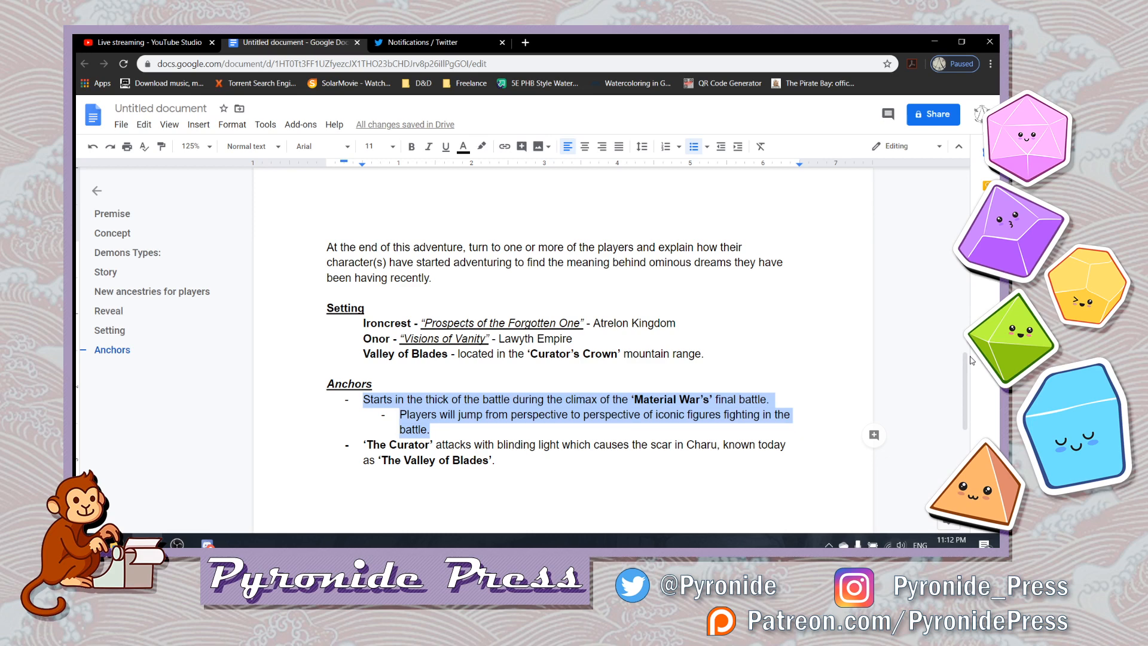
pyautogui.press('Down')
pyautogui.press('Up')
pyautogui.press('Right')
pyautogui.hotkey('shift', 'Down')
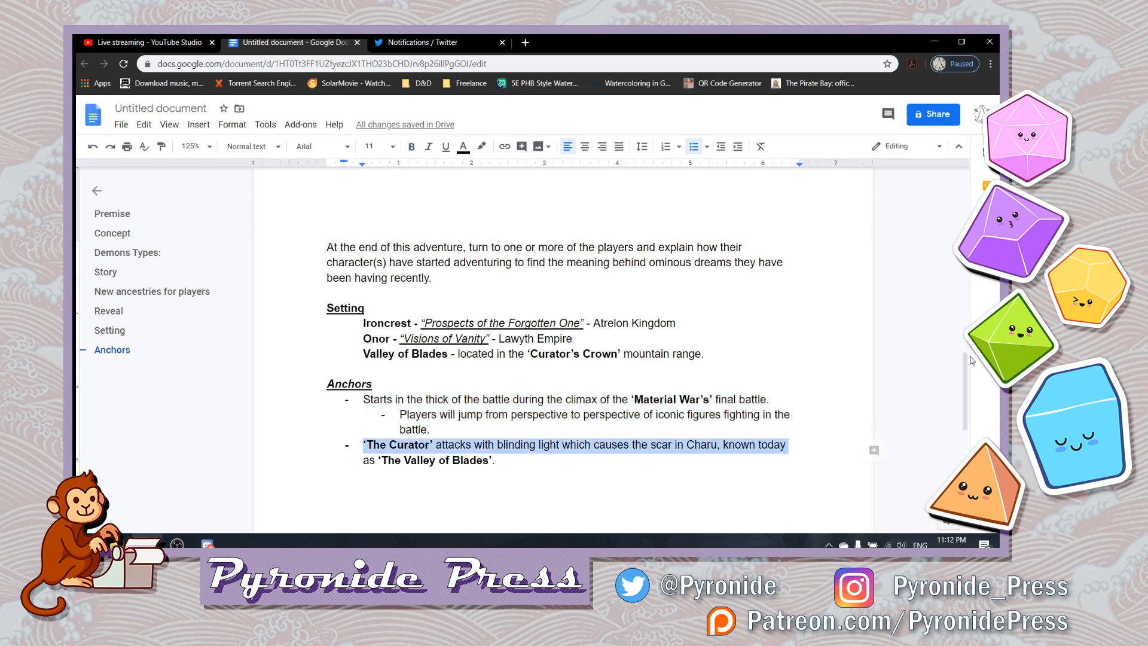
pyautogui.hotkey('shift', 'Down')
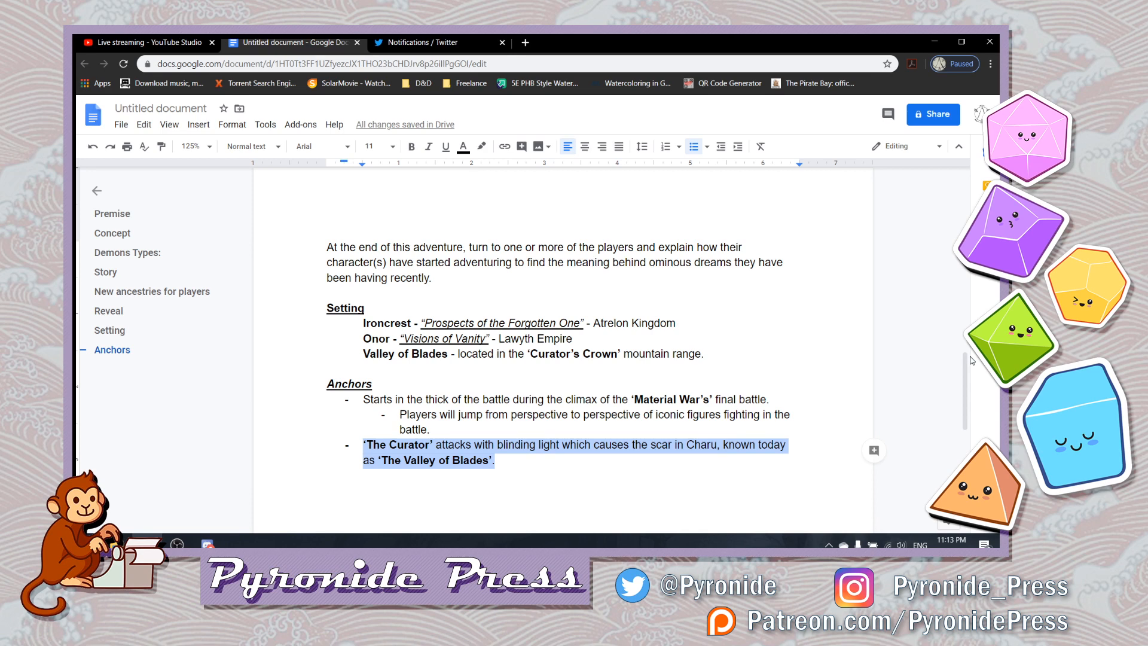
# - Add an indented sub-bullet beneath the Curator bullet reading "Perspectives of players are pulled underground into the chamber"
pyautogui.press('End')
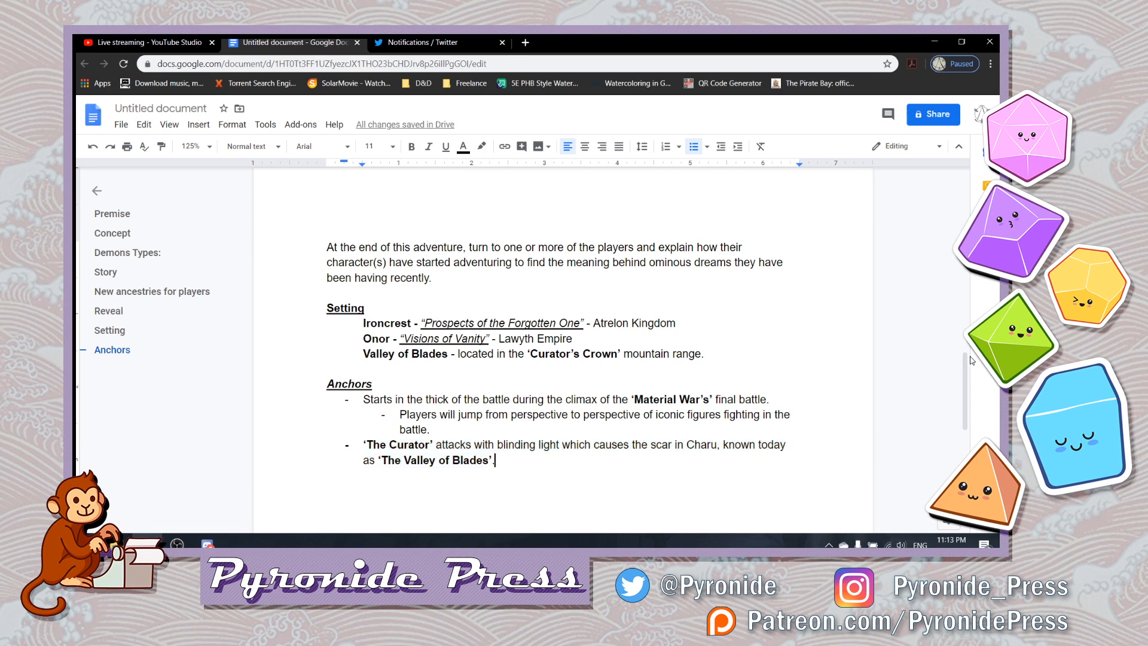
pyautogui.press('Return')
pyautogui.press('Tab')
pyautogui.write('Persp')
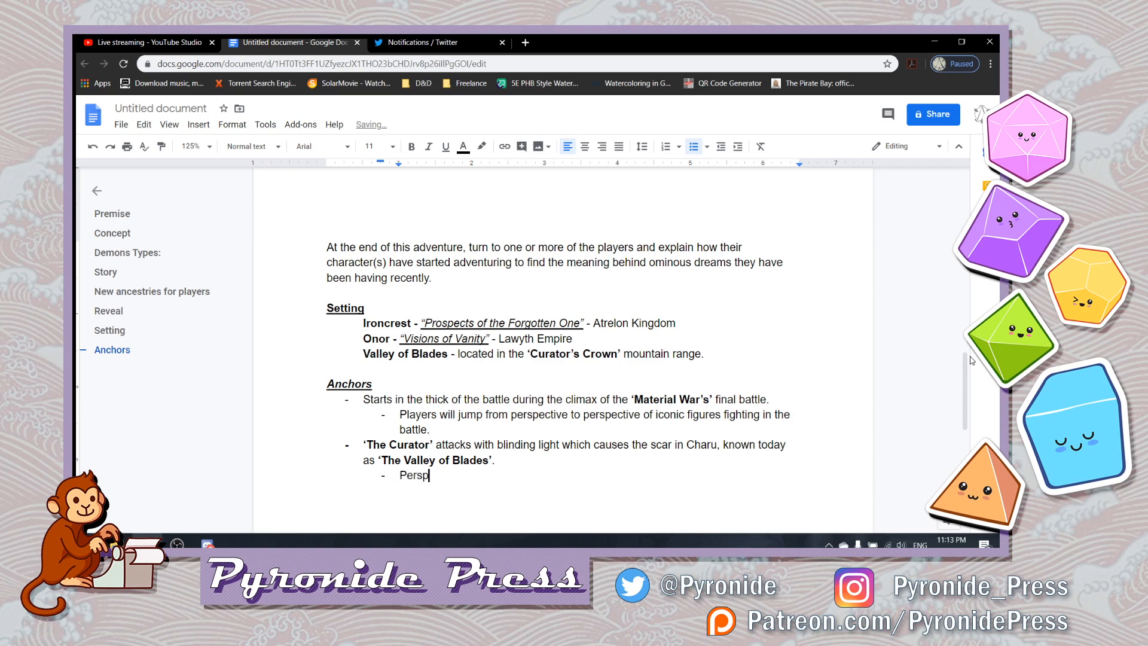
pyautogui.write('ectives of players are pulled undernea')
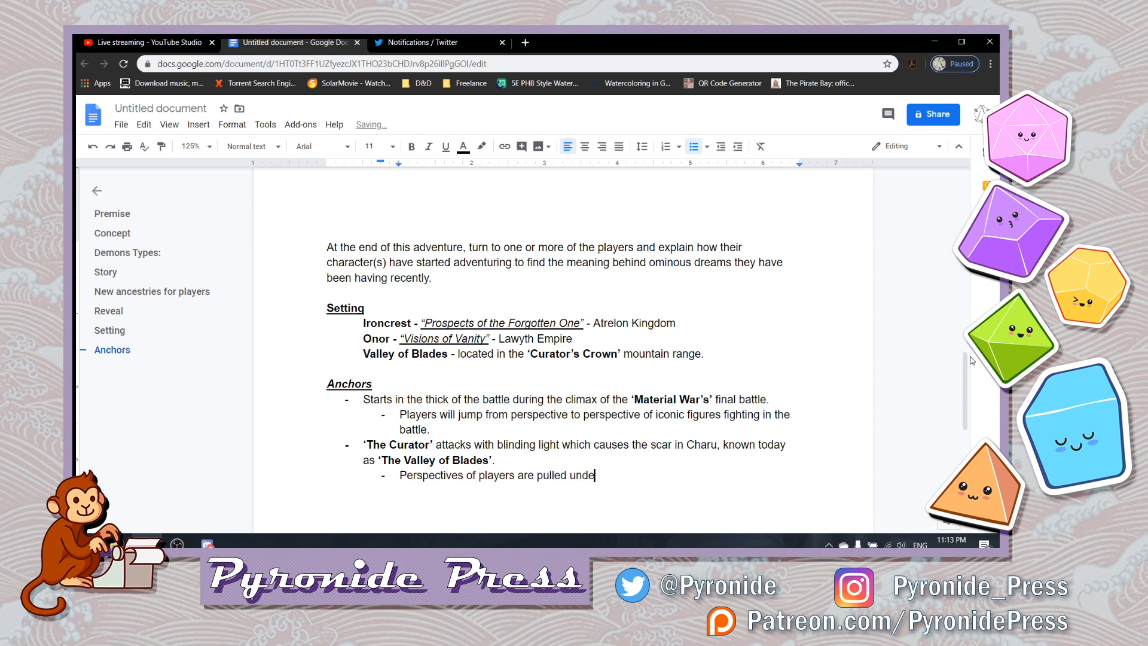
pyautogui.press('BackSpace')
pyautogui.press('BackSpace')
pyautogui.press('BackSpace')
pyautogui.write('ground')
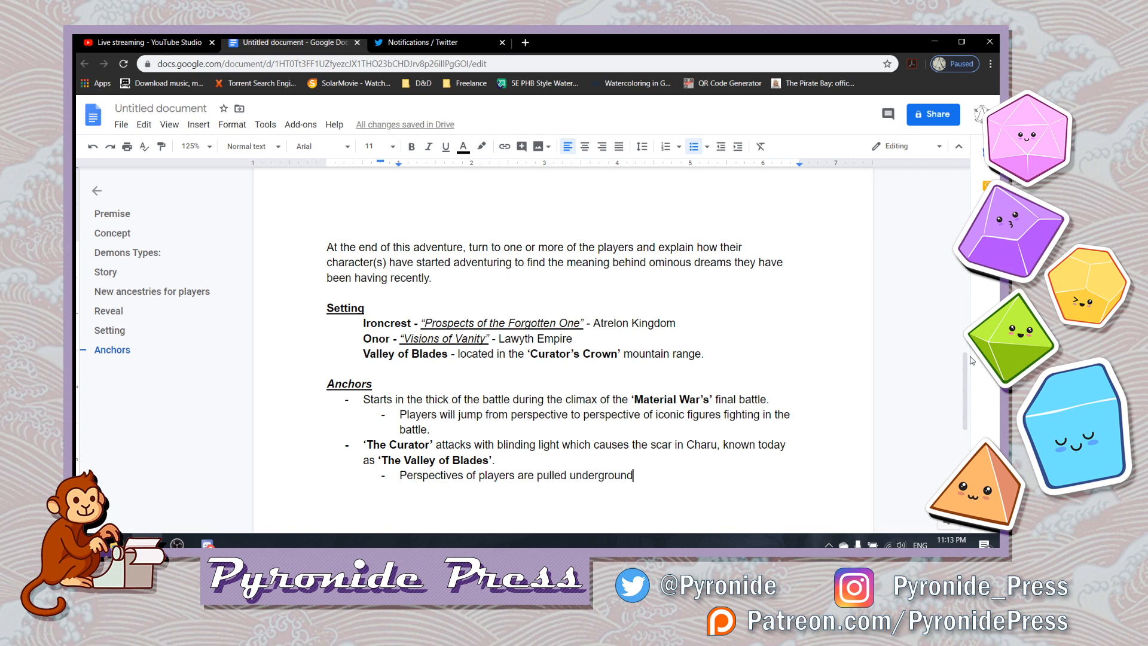
pyautogui.write(' into the chamber')
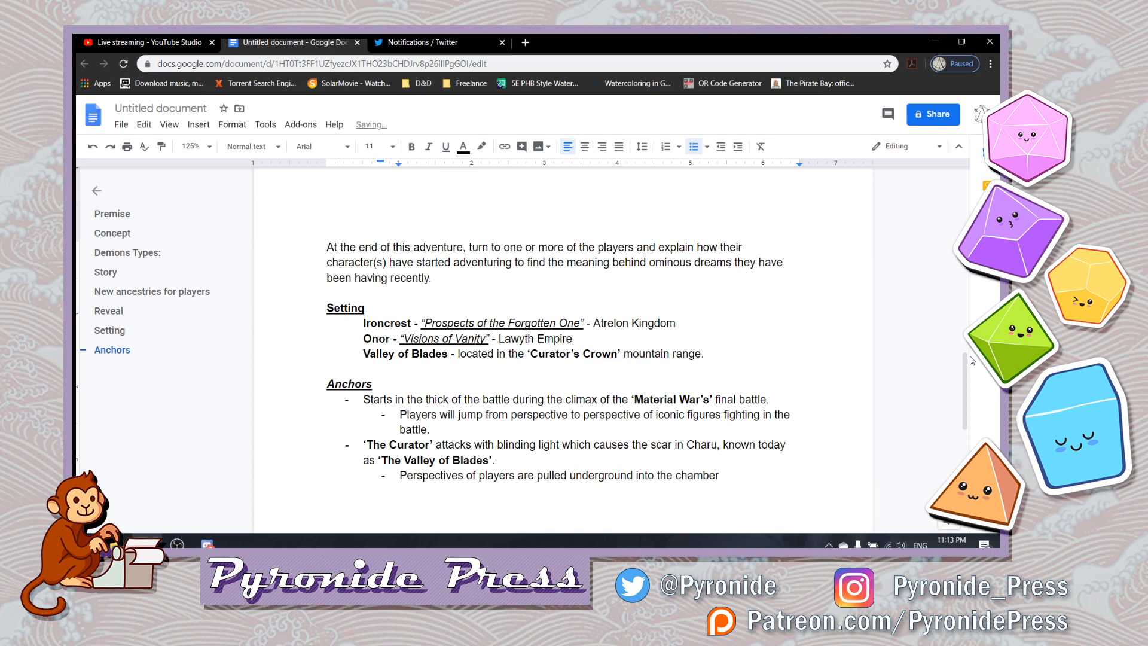
pyautogui.write(' with the')
# - Extend the "Perspectives of players" sub-bullet with "with the" and a bold, single-quoted ‘The Legendary Druid’, and start another sub-bullet below
pyautogui.hotkey('ctrl', 'b')
pyautogui.write('‘The Legendary Drui')
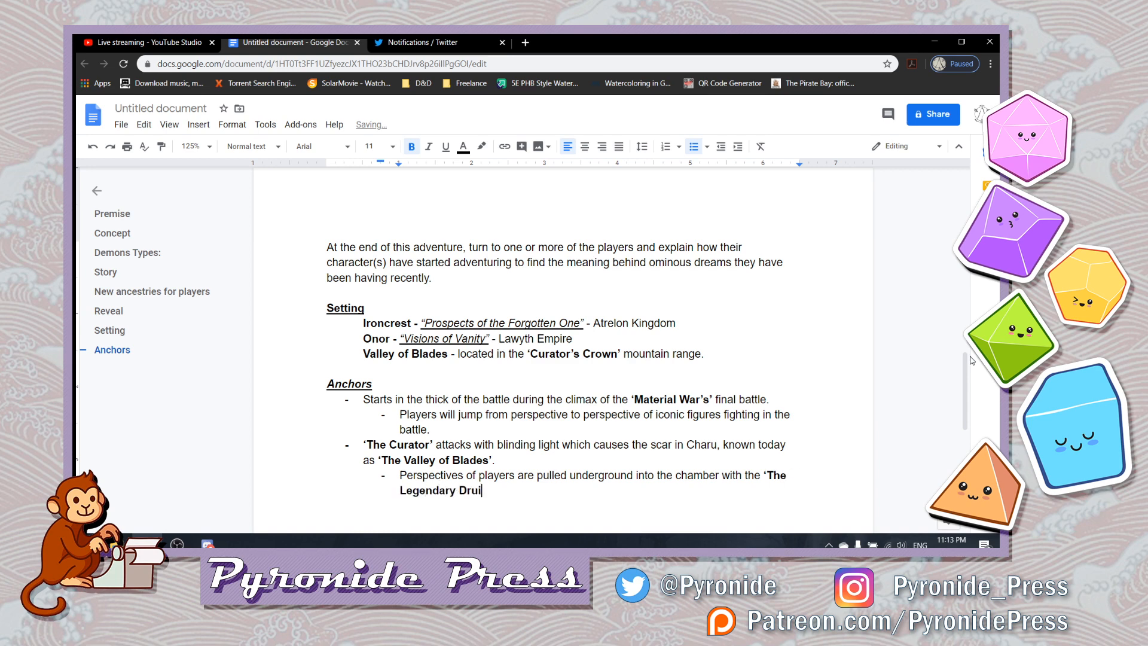
pyautogui.write('d')
pyautogui.write("'")
pyautogui.hotkey('ctrl', 'b')
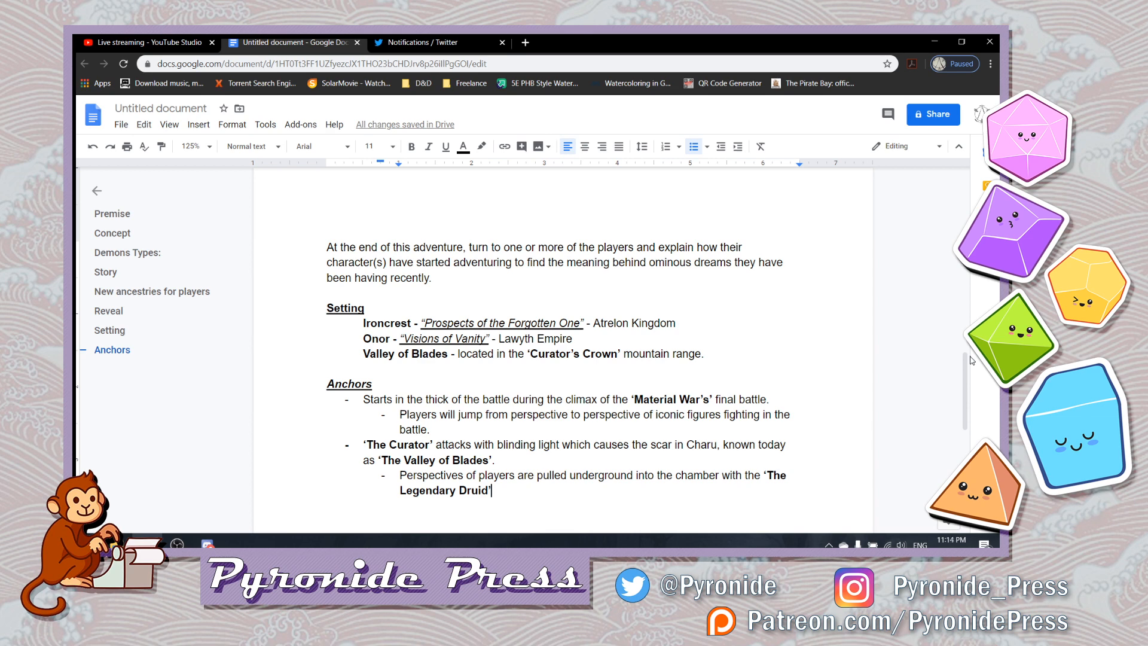
pyautogui.press('Return')
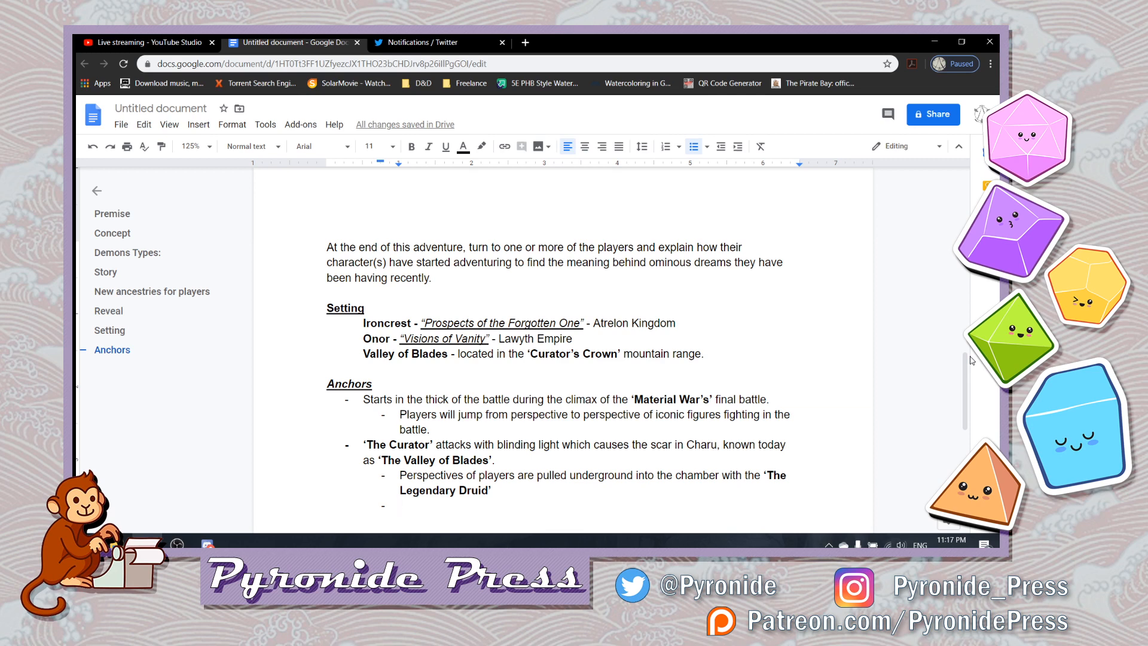
# - Add a main-level Anchors bullet reading "The ritual is being performed by" followed by a bold, single-quoted ‘Legendary Druid’
pyautogui.hotkey('shift', 'Tab')
pyautogui.write('The ')
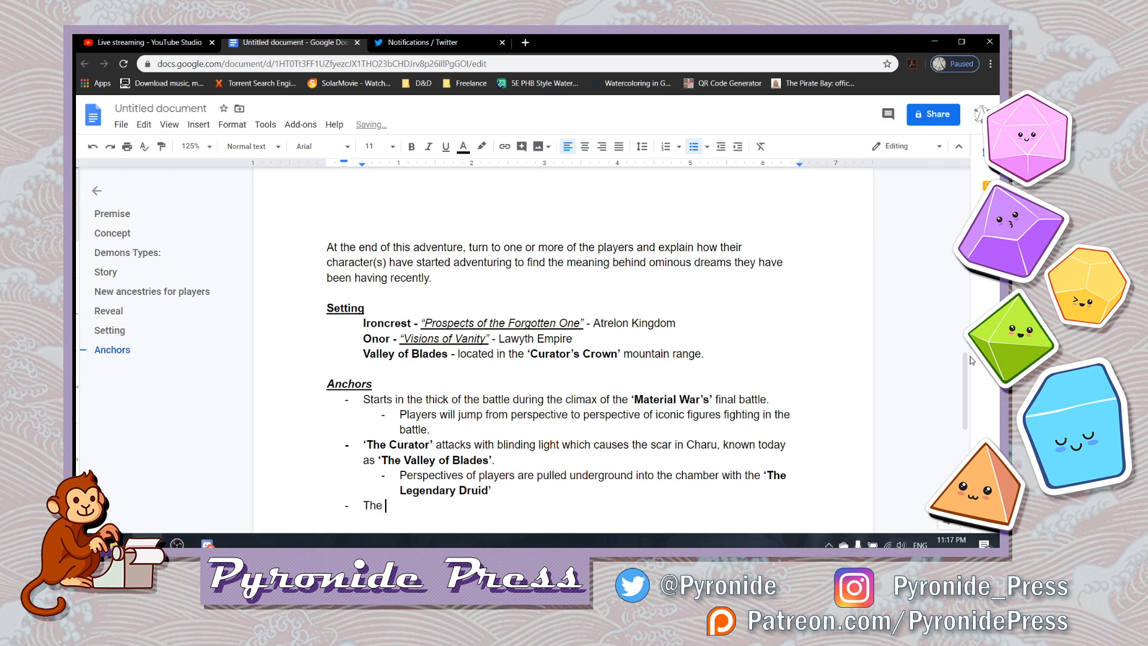
pyautogui.write('ritual is being performed')
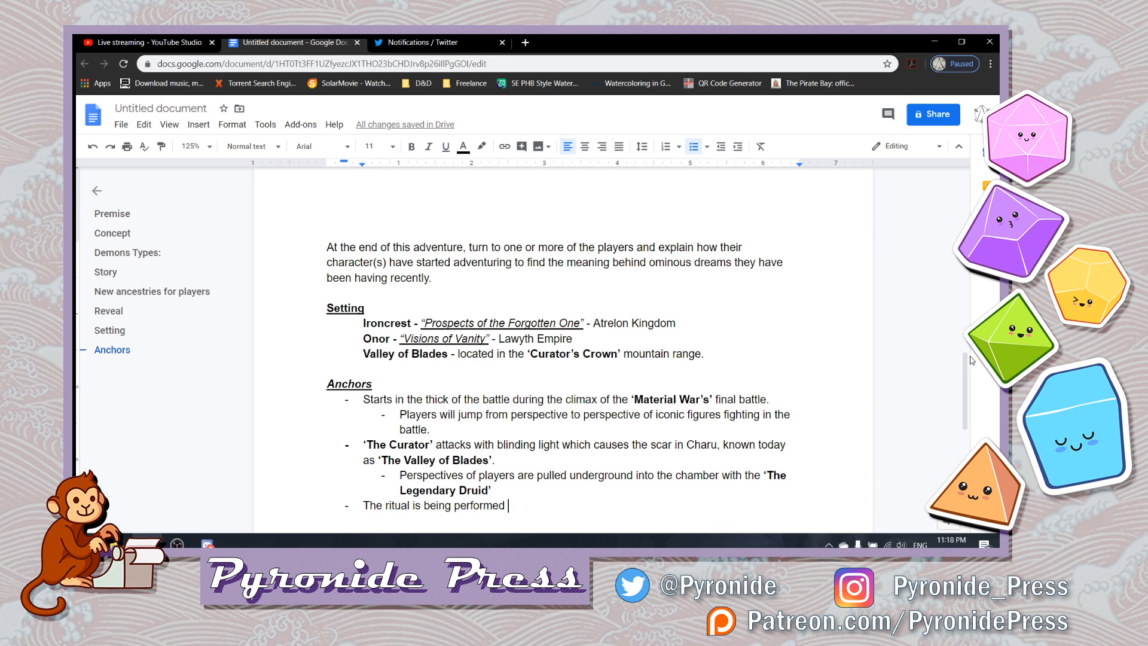
pyautogui.write('by')
pyautogui.hotkey('ctrl', 'b')
pyautogui.write("'Legenda")
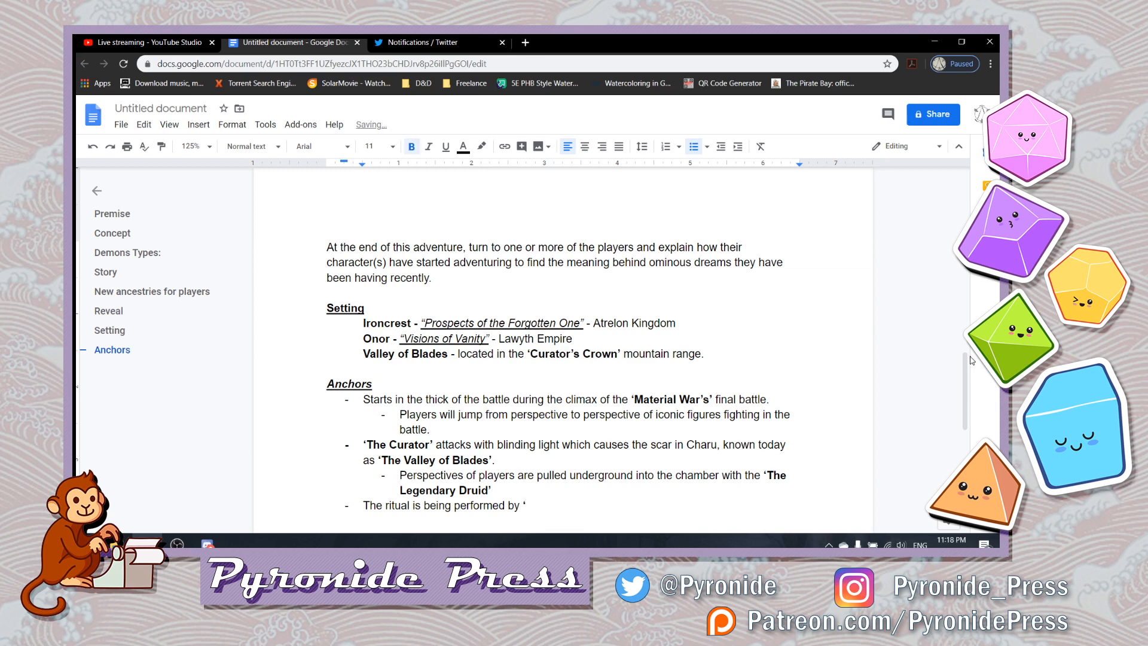
pyautogui.write("ry Druid'")
pyautogui.hotkey('ctrl', 'b')
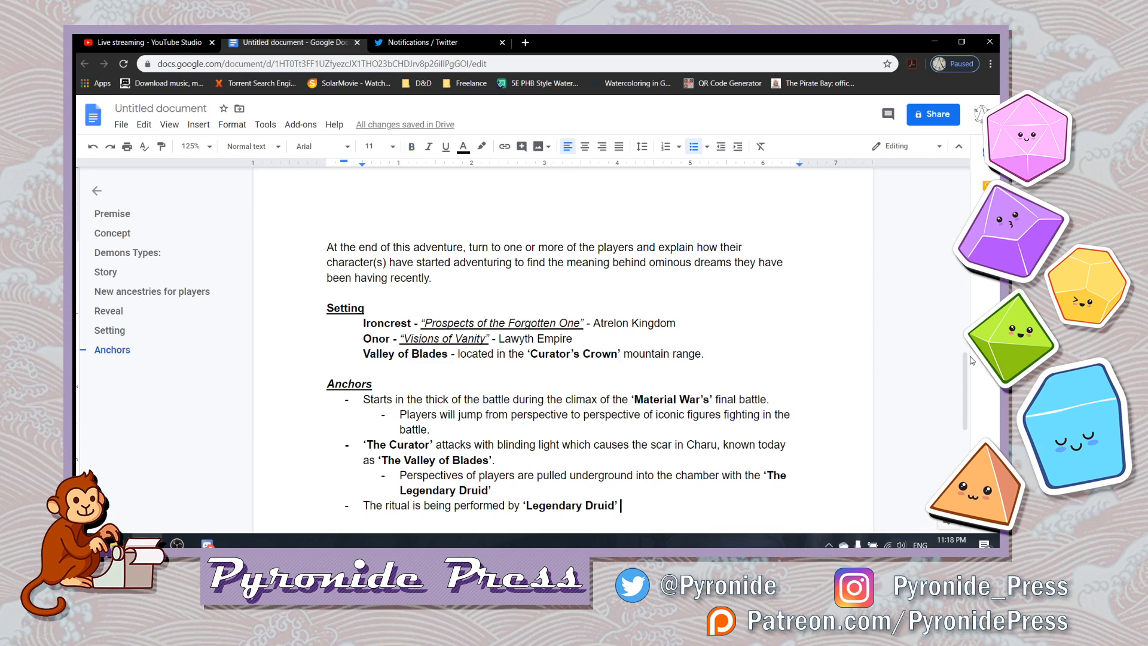
# - Continue the ritual bullet with "and is interrupted by" in regular weight
pyautogui.write('and is')
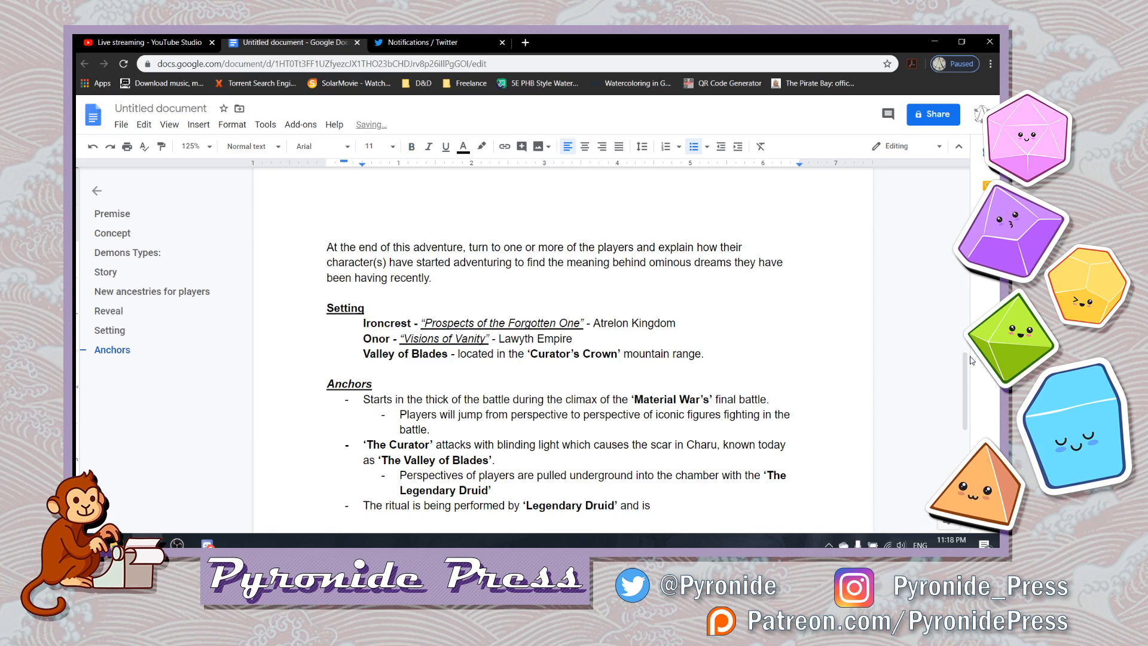
pyautogui.write(' inter')
pyautogui.write('uppted')
pyautogui.press('BackSpace')
pyautogui.press('BackSpace')
pyautogui.press('BackSpace')
pyautogui.press('BackSpace')
pyautogui.press('BackSpace')
pyautogui.press('BackSpace')
pyautogui.press('BackSpace')
pyautogui.press('BackSpace')
pyautogui.press('BackSpace')
pyautogui.press('BackSpace')
pyautogui.write('rupted by ')
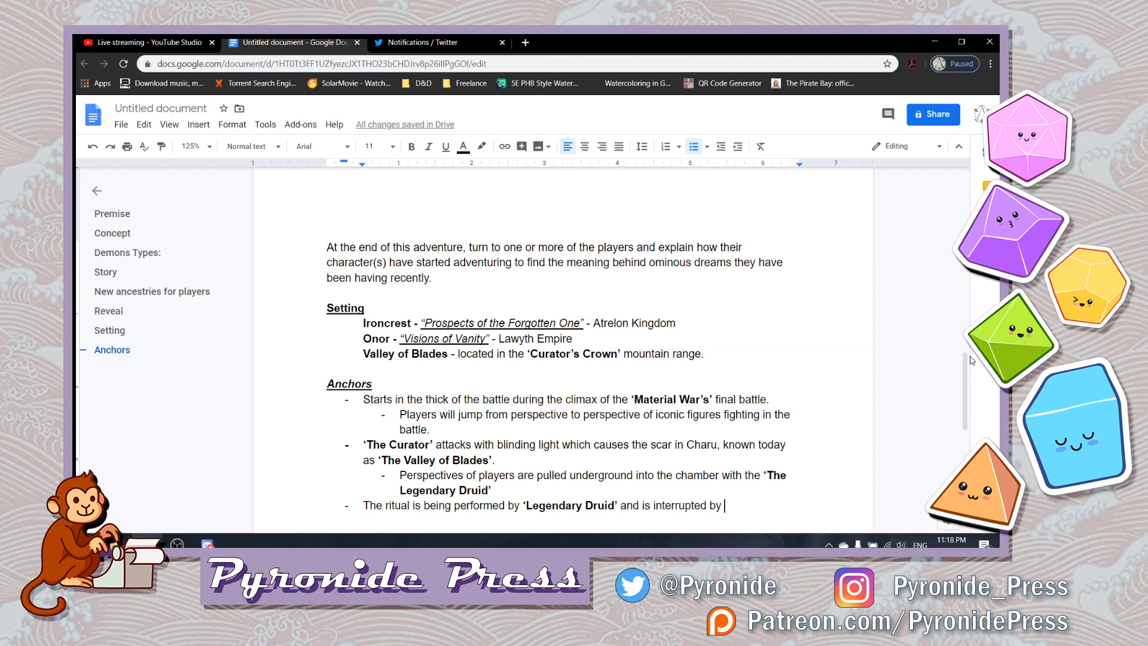
pyautogui.write('a')
# - Finish the ritual bullet with "a Fiend's influence.", making only "Fiend's" bold
pyautogui.hotkey('ctrl', 'b')
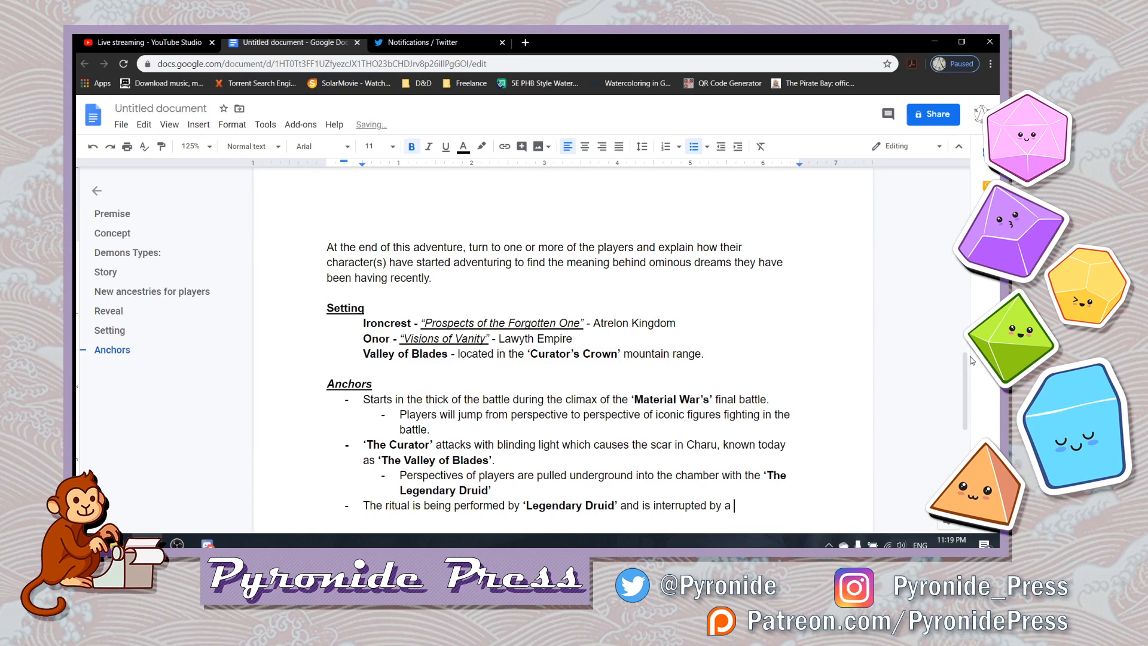
pyautogui.write('Fiends')
pyautogui.press('BackSpace')
pyautogui.write("'s")
pyautogui.hotkey('ctrl', 'b')
pyautogui.write('influen')
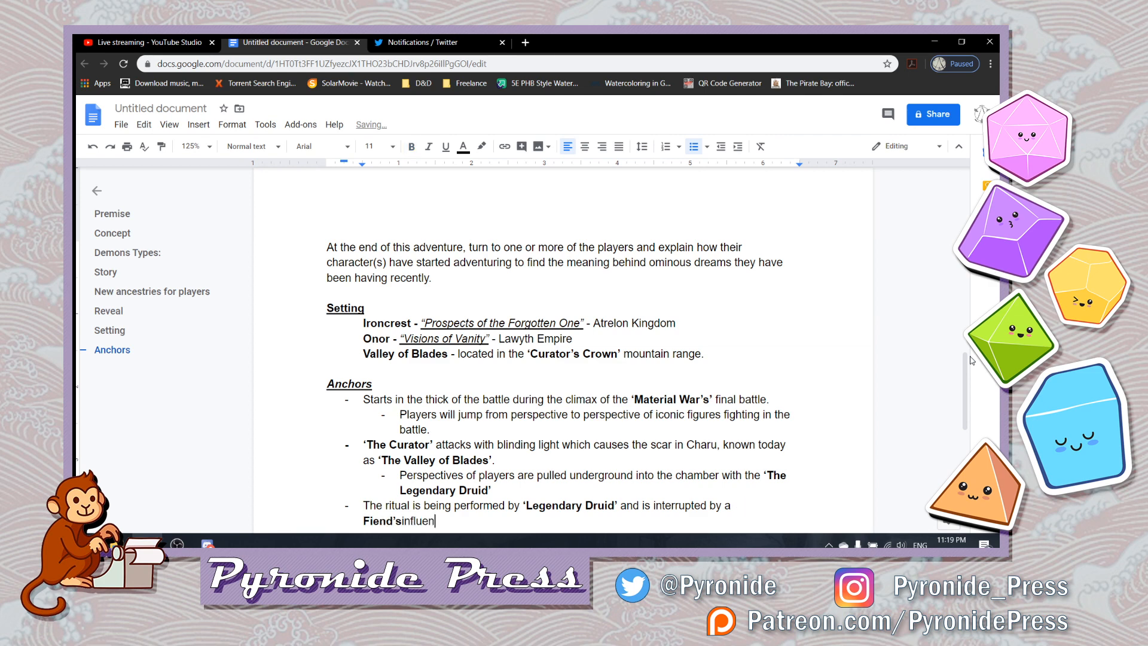
pyautogui.press('BackSpace')
pyautogui.press('BackSpace')
pyautogui.press('BackSpace')
pyautogui.press('BackSpace')
pyautogui.press('BackSpace')
pyautogui.press('BackSpace')
pyautogui.press('BackSpace')
pyautogui.press('BackSpace')
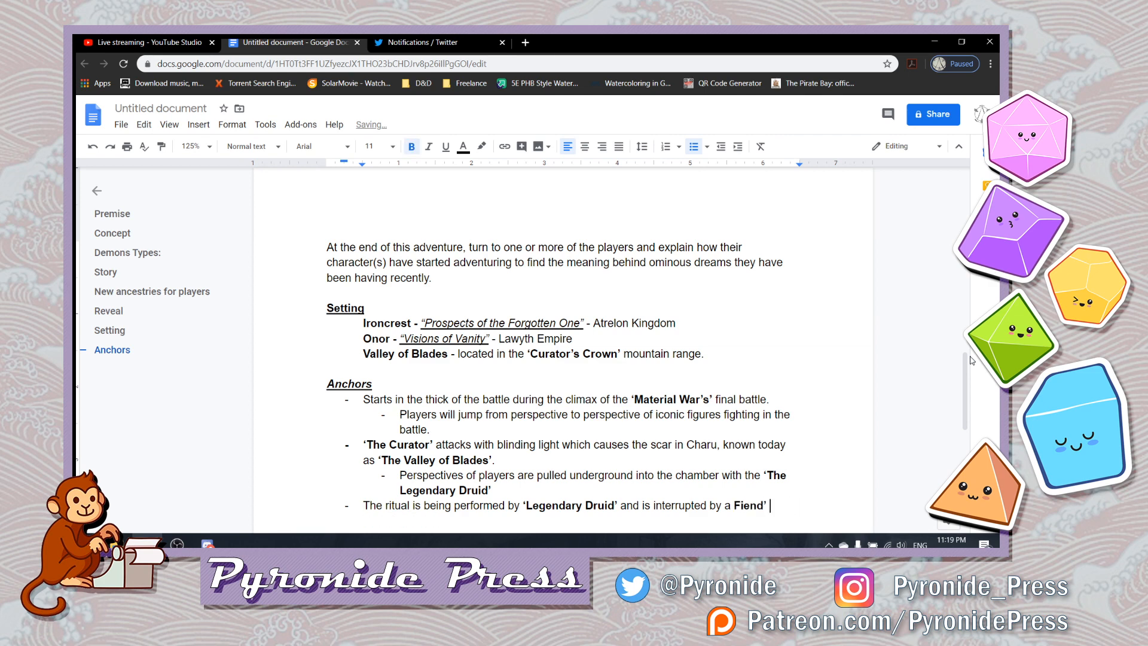
pyautogui.press('BackSpace')
pyautogui.write('s in')
pyautogui.press('BackSpace')
pyautogui.press('BackSpace')
pyautogui.hotkey('ctrl', 'b')
pyautogui.write('influence.')
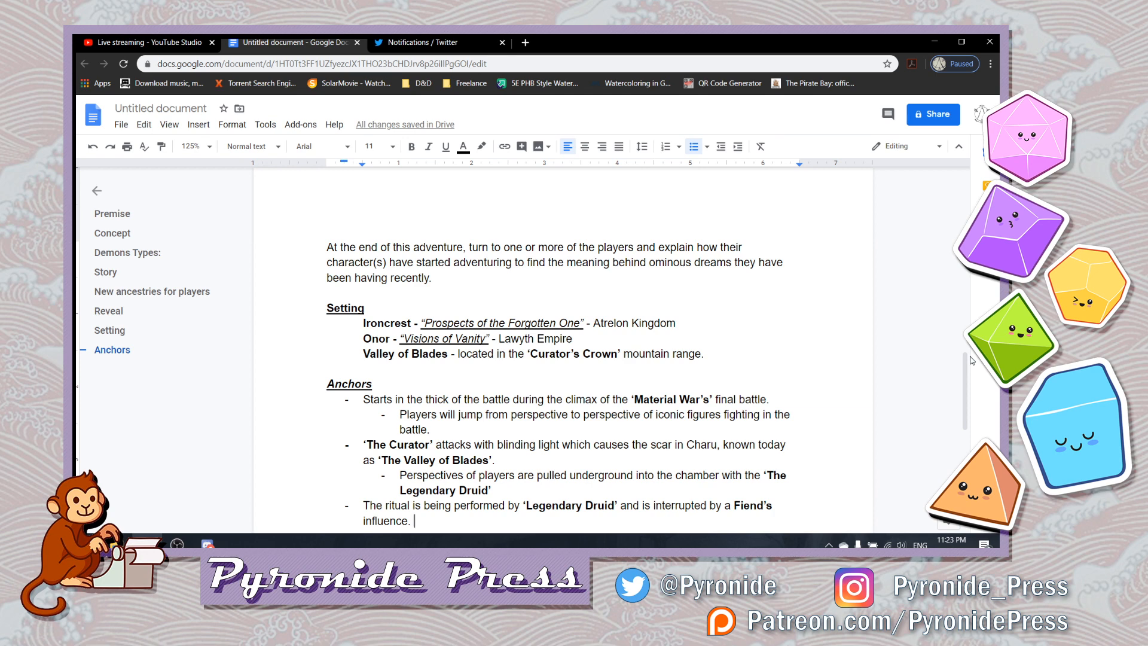
pyautogui.press('BackSpace')
# - Review the Story bullets, highlighting the passage on exile and doubt, and return to the Fiend's influence wording in the ritual bullet
pyautogui.moveTo(970, 360); pyautogui.dragTo(965, 231)
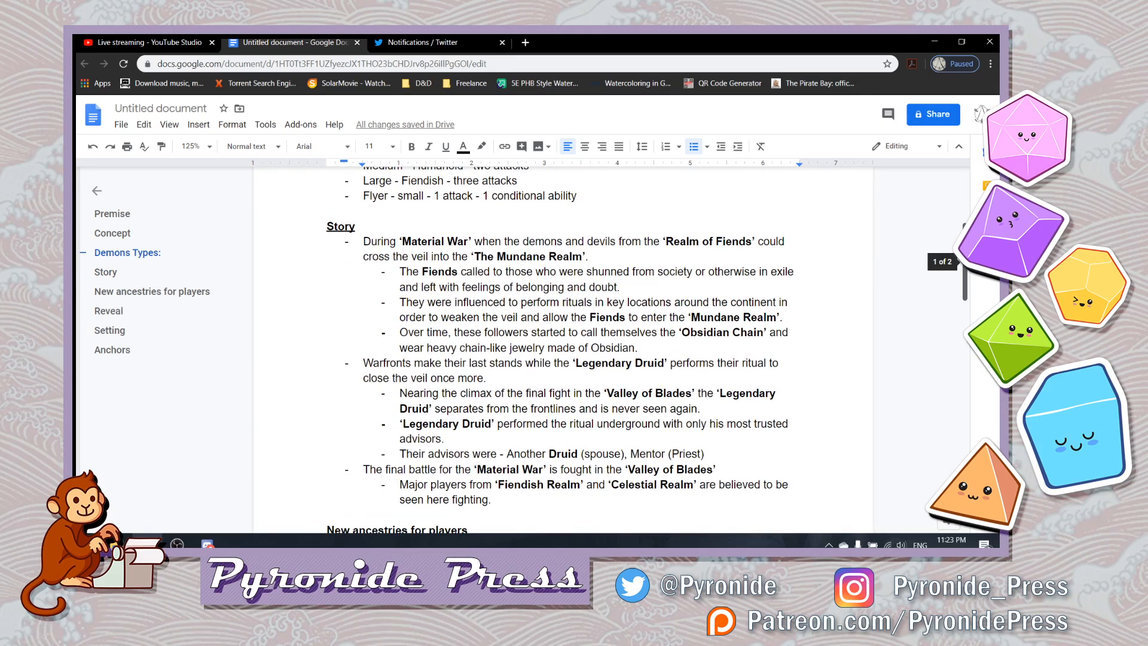
pyautogui.moveTo(965, 231); pyautogui.dragTo(965, 231)
pyautogui.moveTo(645, 272); pyautogui.dragTo(599, 290)
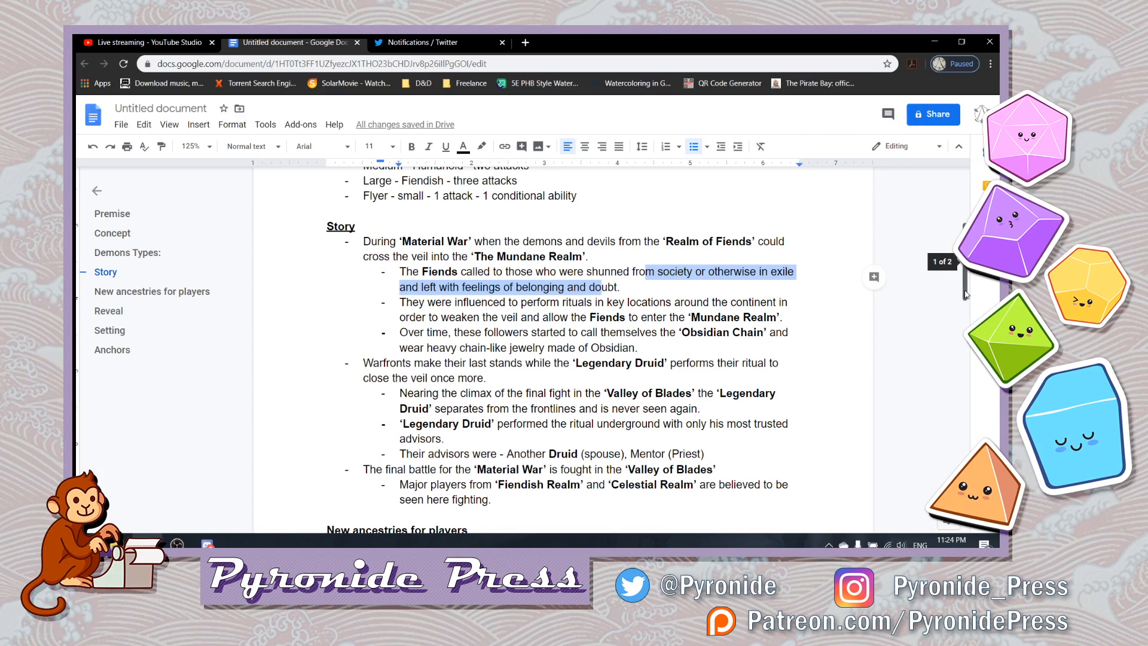
pyautogui.moveTo(965, 294); pyautogui.dragTo(975, 453)
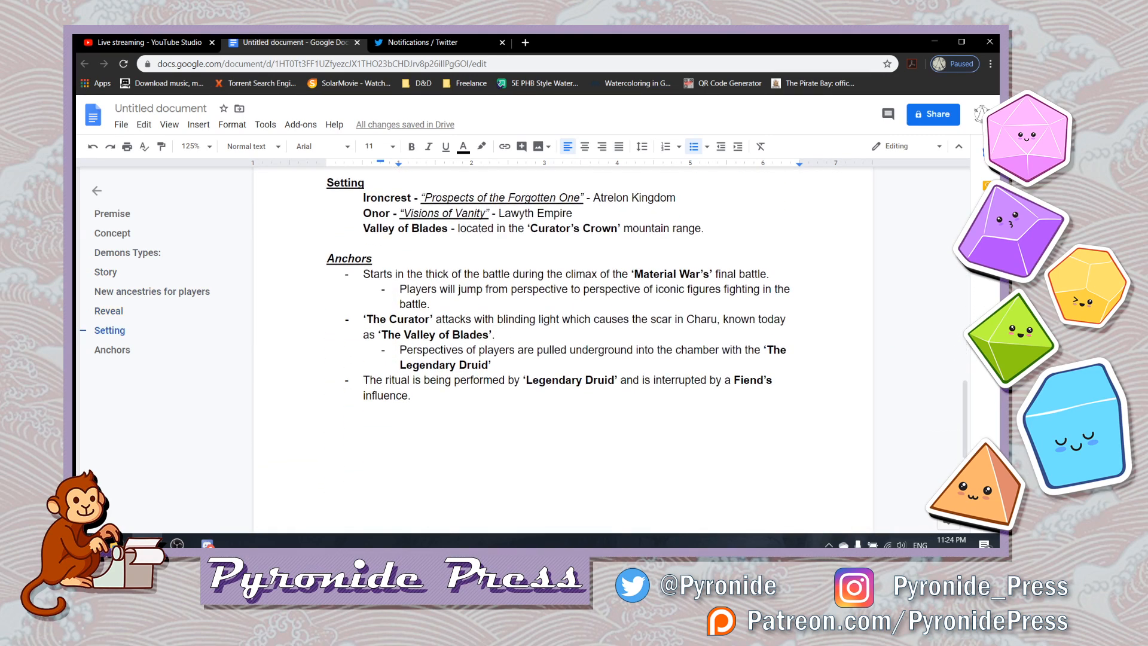
pyautogui.click(767, 414)
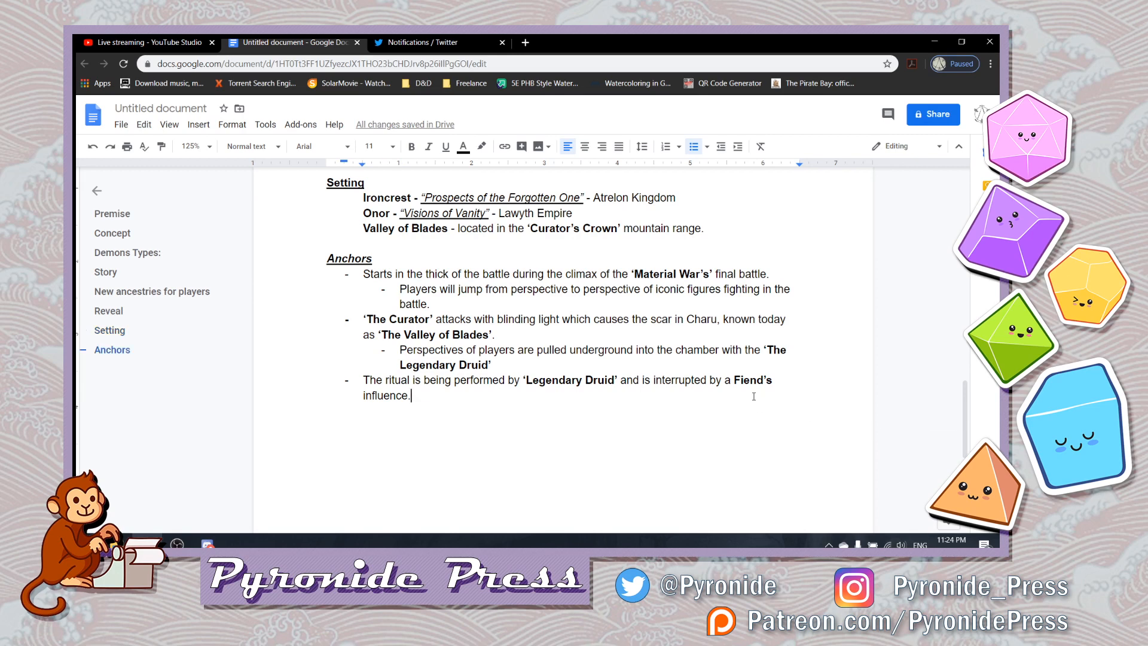
pyautogui.moveTo(753, 396); pyautogui.dragTo(730, 378)
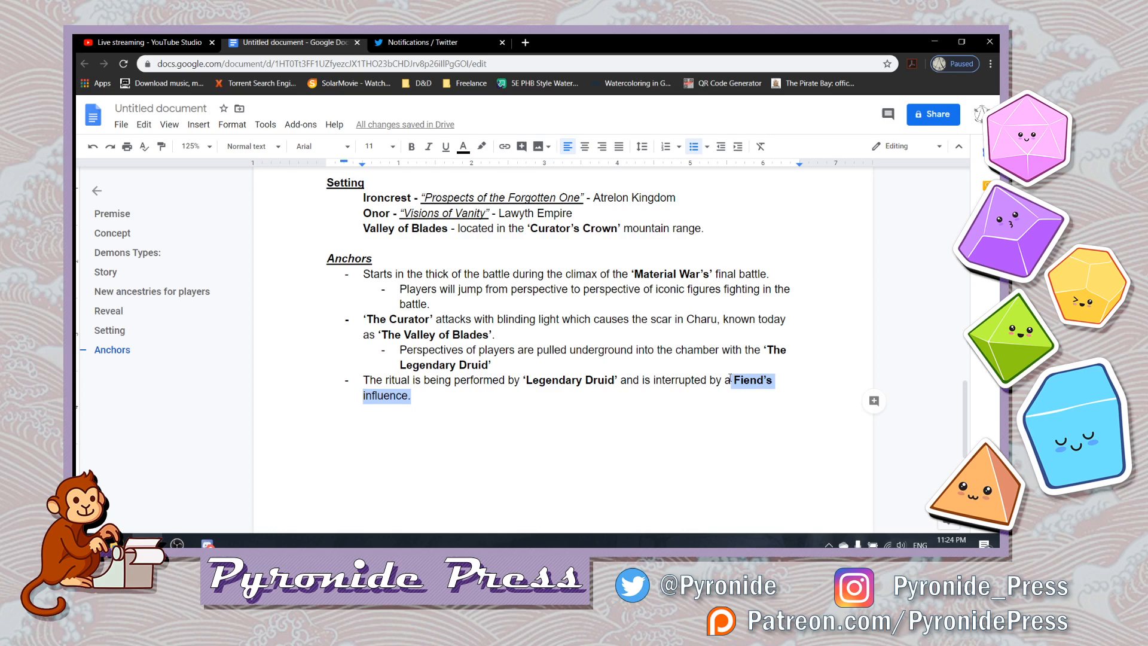
pyautogui.click(705, 406)
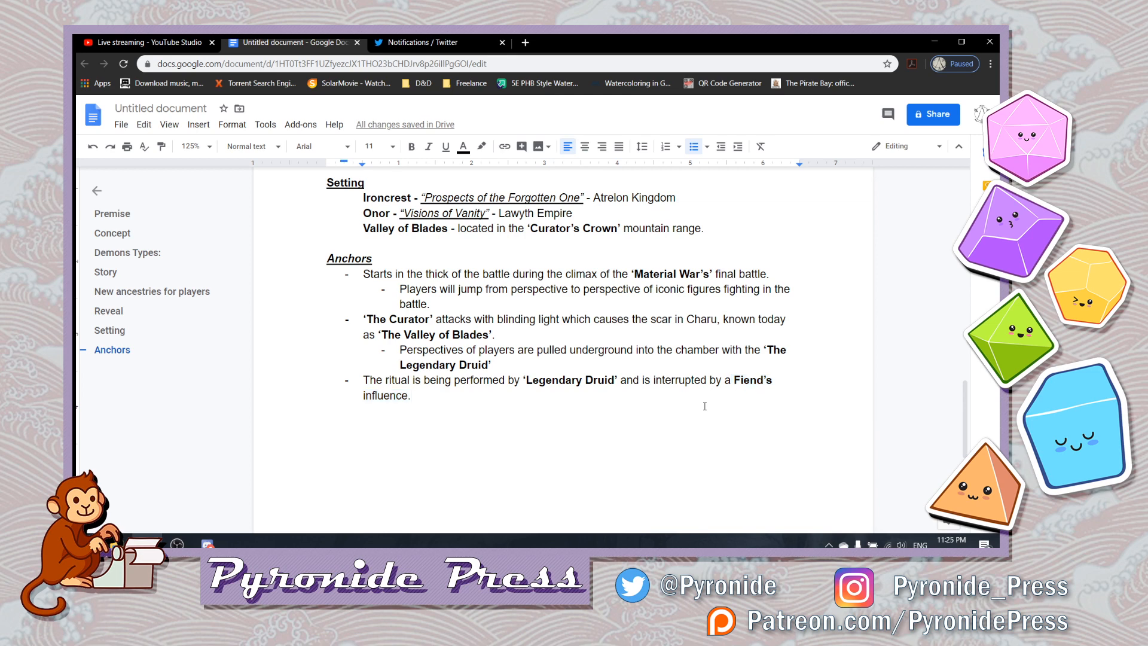
# - Start an indented sub-bullet beneath the ritual bullet with a bold, single-quoted ‘Legendary Druid’
pyautogui.press('Return')
pyautogui.press('Tab')
pyautogui.write("'")
pyautogui.hotkey('ctrl', 'b')
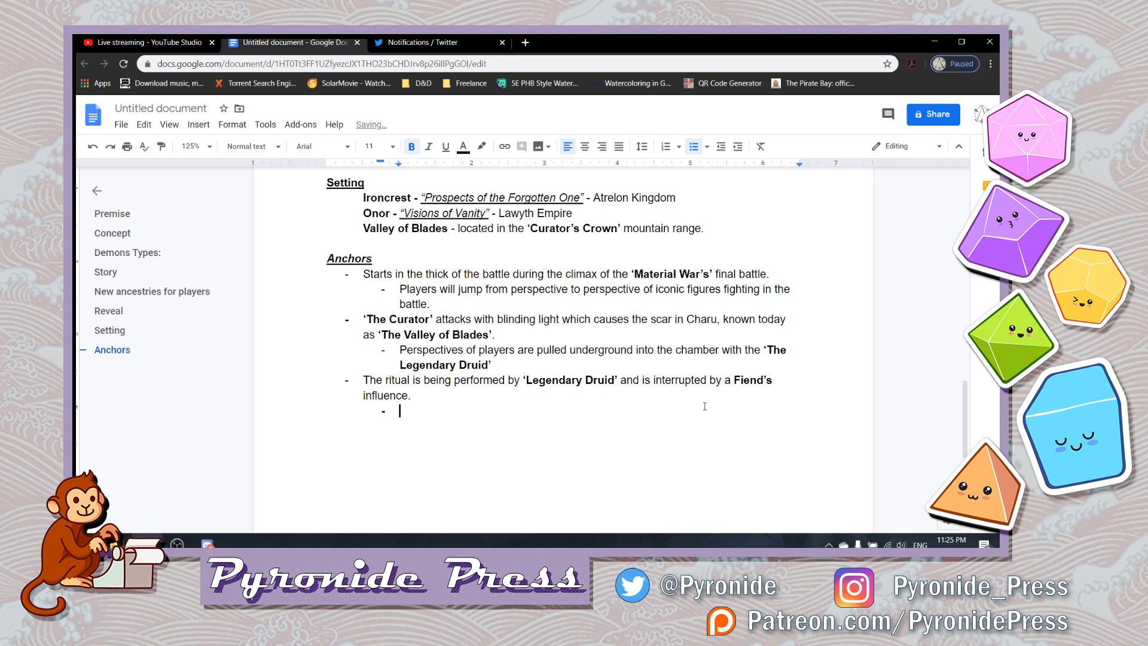
pyautogui.write('"')
pyautogui.press('BackSpace')
pyautogui.write("'L")
pyautogui.write('egendary Druid')
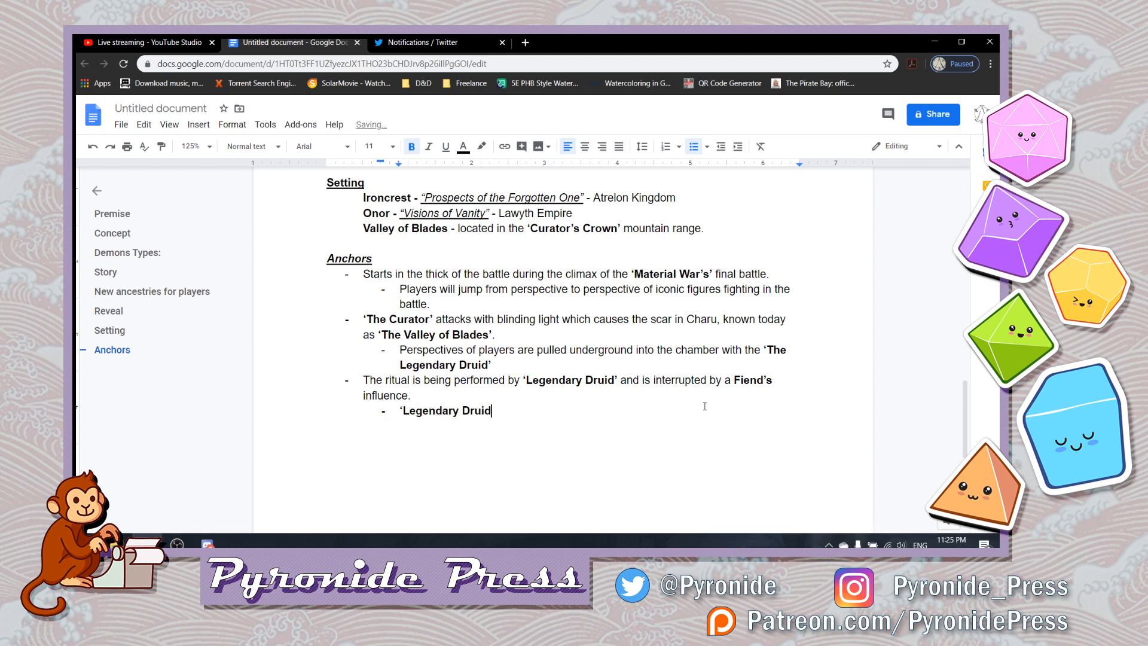
pyautogui.write("'")
pyautogui.hotkey('ctrl', 'b')
# - Continue the sub-bullet with "succombs to the influence of" in regular weight and "Fiends" in bold
pyautogui.write('succombs to the influence')
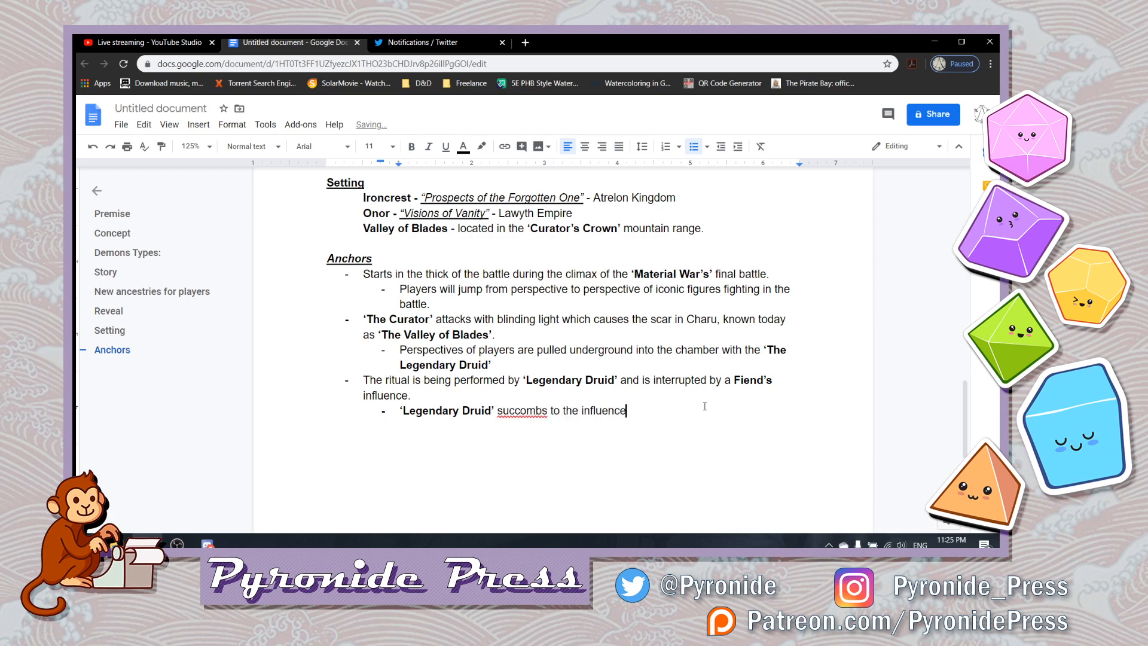
pyautogui.write(' of')
pyautogui.hotkey('ctrl', 'b')
pyautogui.write('Fiends')
pyautogui.hotkey('ctrl', 'b')
# - Correct the misspelled verb in the Legendary Druid sub-bullet to "succumbs"
pyautogui.press('Left')
pyautogui.press('Left')
pyautogui.press('Left')
pyautogui.press('Left')
pyautogui.press('Left')
pyautogui.press('Left')
pyautogui.press('Left')
pyautogui.press('Left')
pyautogui.press('Left')
pyautogui.press('Left')
pyautogui.press('Left')
pyautogui.press('Left')
pyautogui.press('Left')
pyautogui.press('Left')
pyautogui.press('Left')
pyautogui.press('Left')
pyautogui.press('Left')
pyautogui.press('Left')
pyautogui.press('Left')
pyautogui.press('Left')
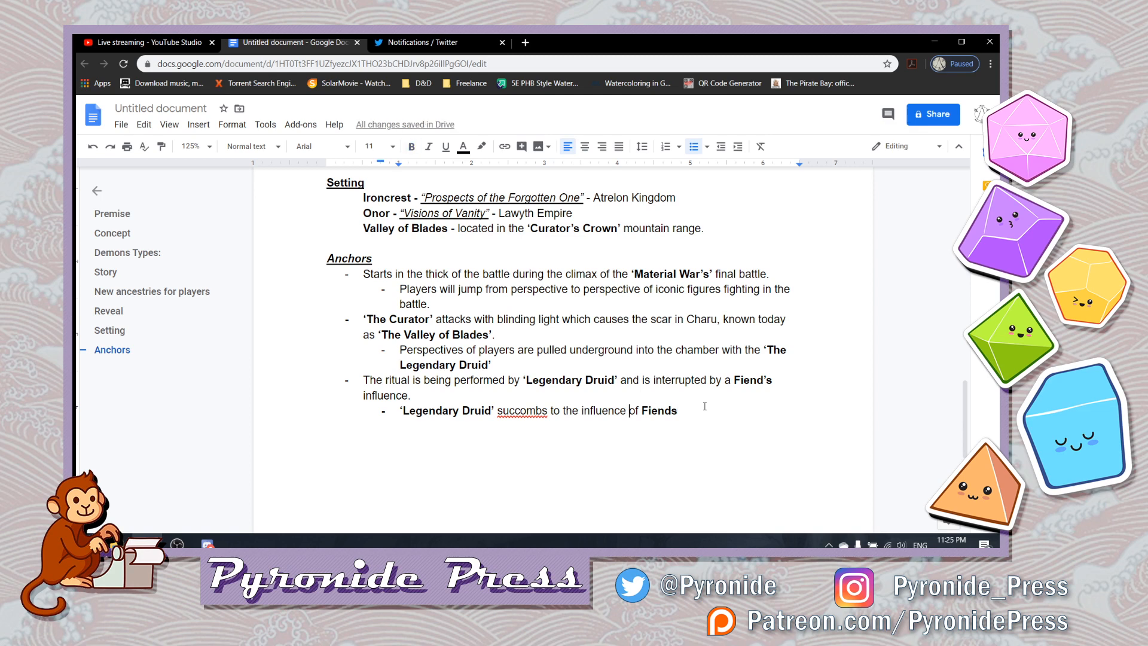
pyautogui.press('Left')
pyautogui.press('Left')
pyautogui.press('Left')
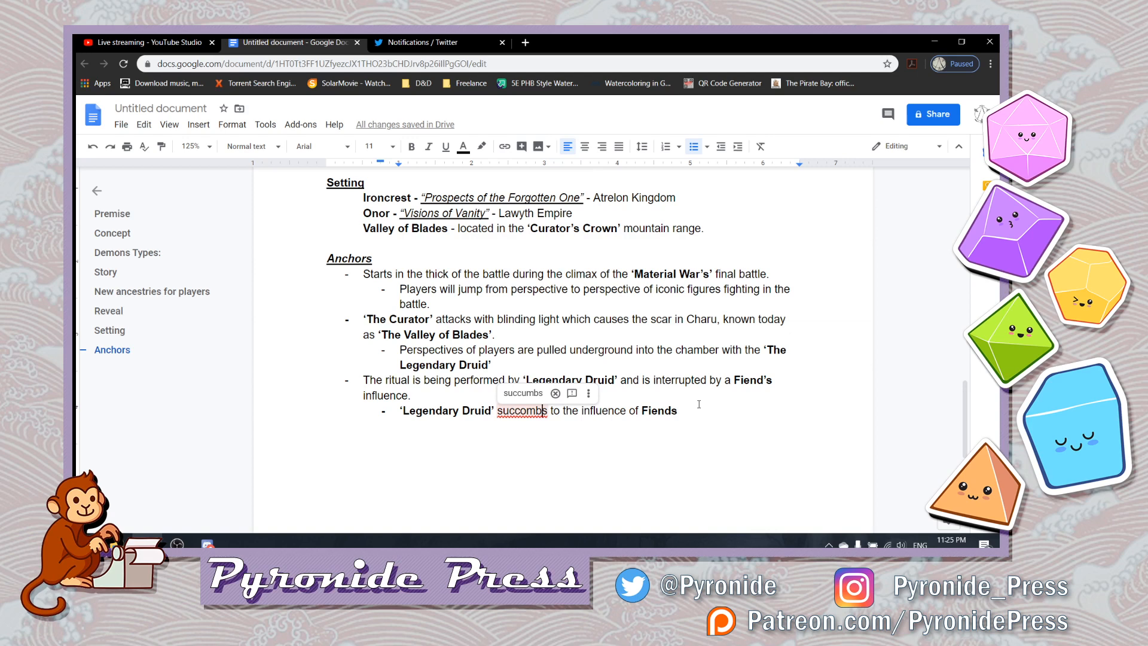
pyautogui.press('Left')
pyautogui.press('Left')
pyautogui.press('Left')
pyautogui.press('BackSpace')
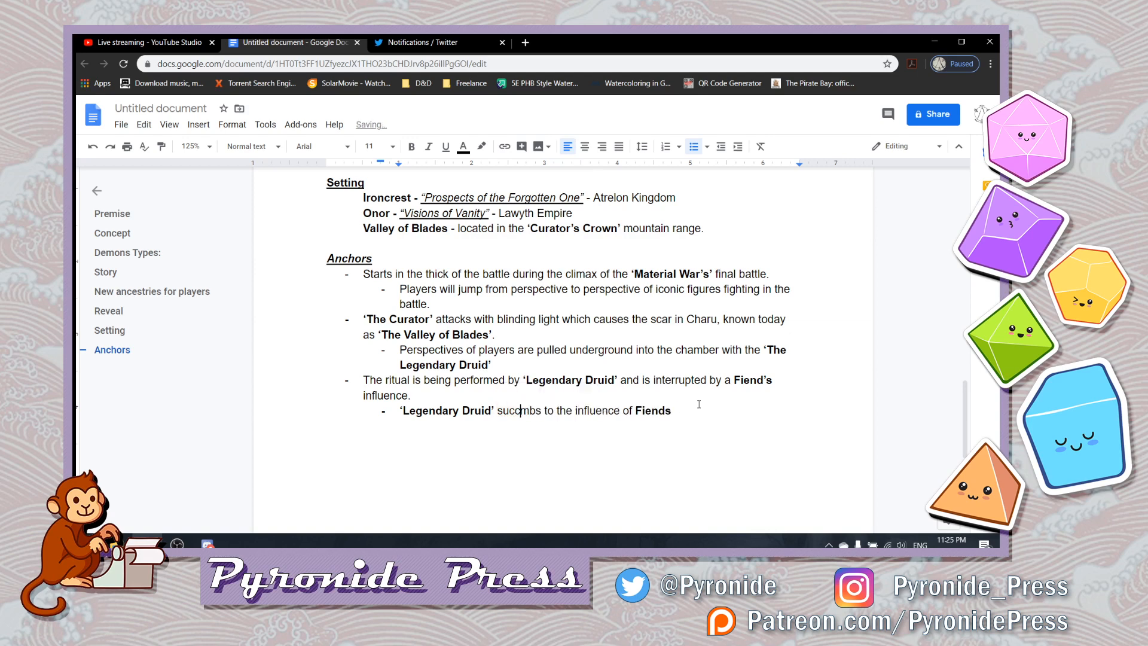
pyautogui.write('u')
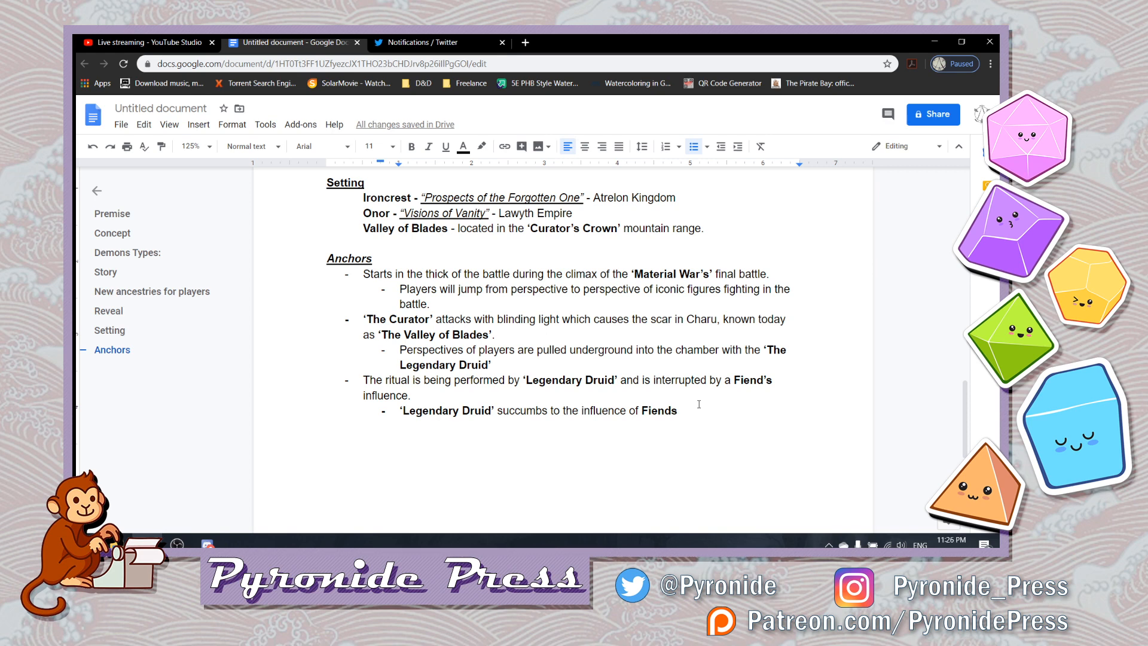
# - End the Legendary Druid sub-bullet with "and is unable to finish the ritual." and start another sub-bullet below
pyautogui.write('and is unable to ')
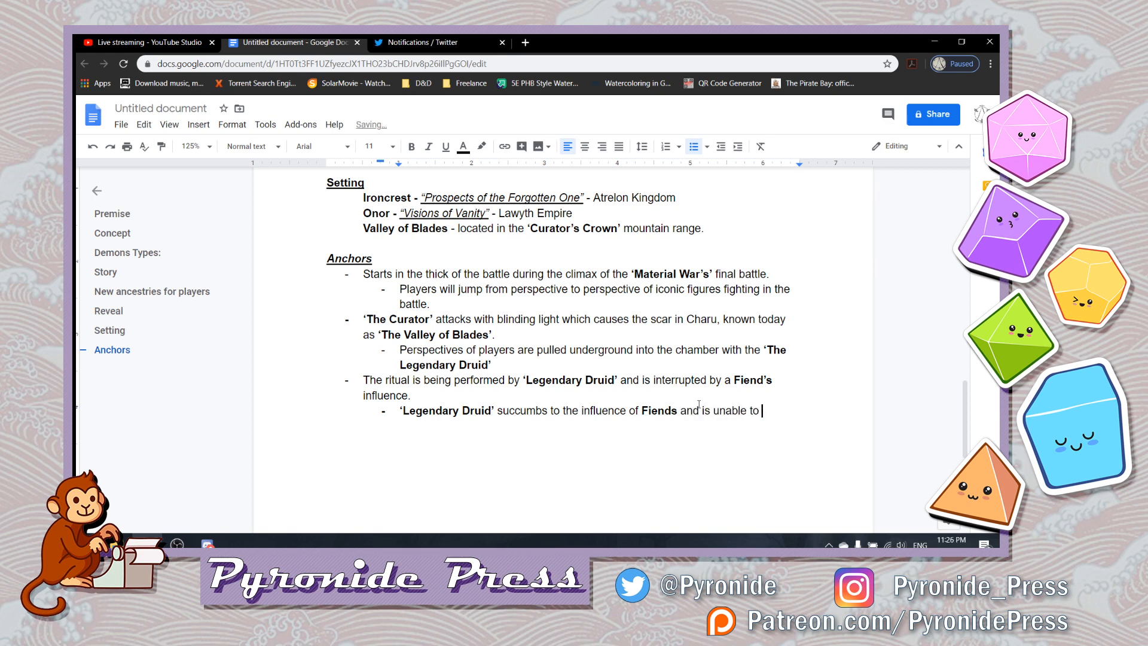
pyautogui.write('finish the ritual.')
pyautogui.press('Return')
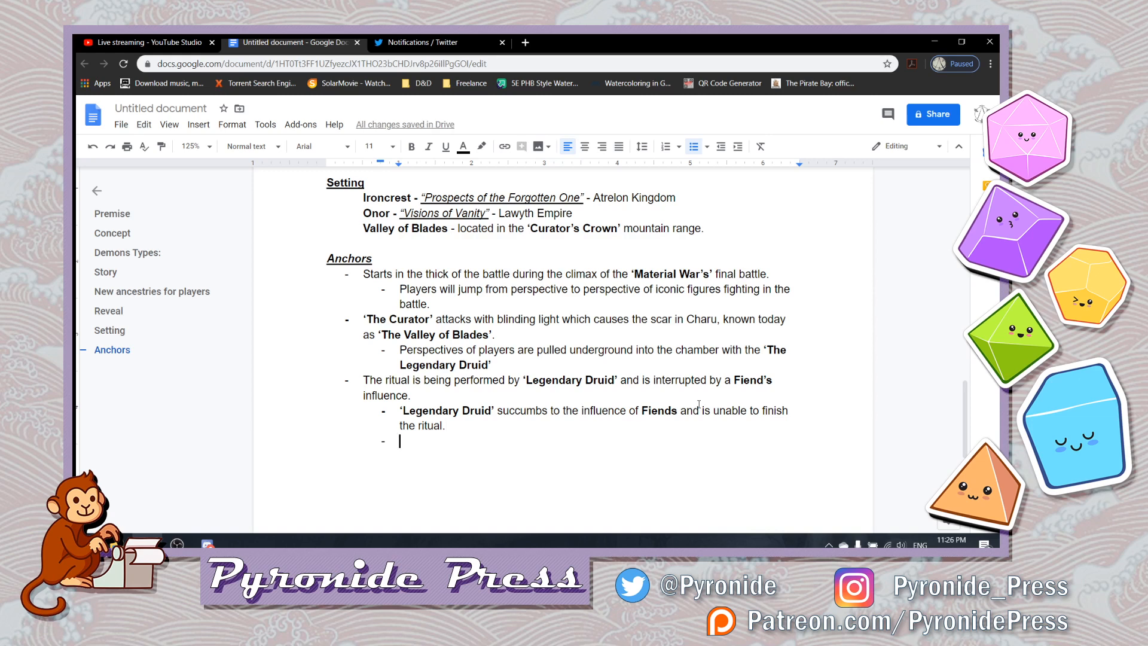
# - Begin the new sub-bullet with the bold, single-quoted possessive ‘Legendary Druid's’, returning to regular weight after it
pyautogui.write("'")
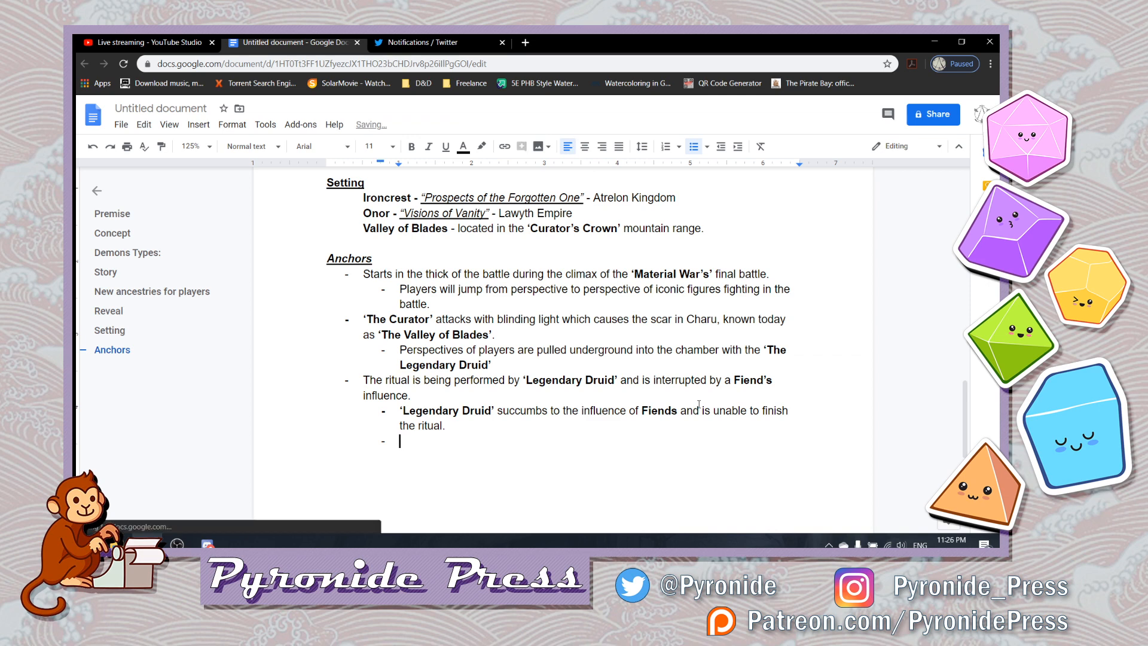
pyautogui.hotkey('ctrl', 'b')
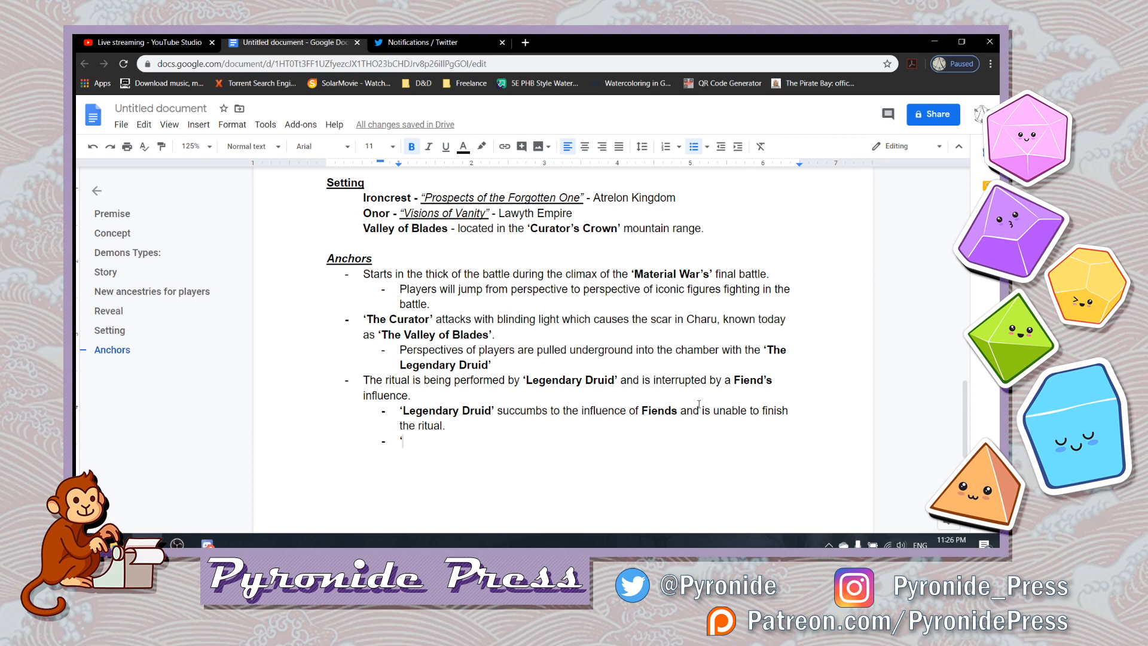
pyautogui.write('Leg')
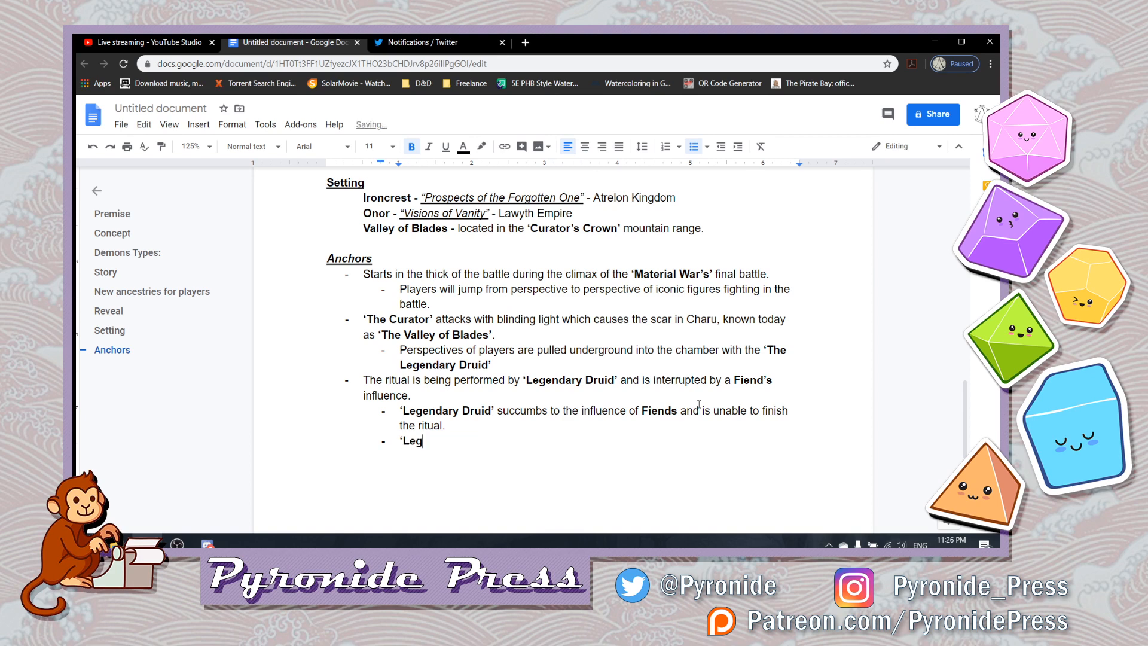
pyautogui.write('endary ')
pyautogui.write('Druid')
pyautogui.write("'")
pyautogui.hotkey('ctrl', 'b')
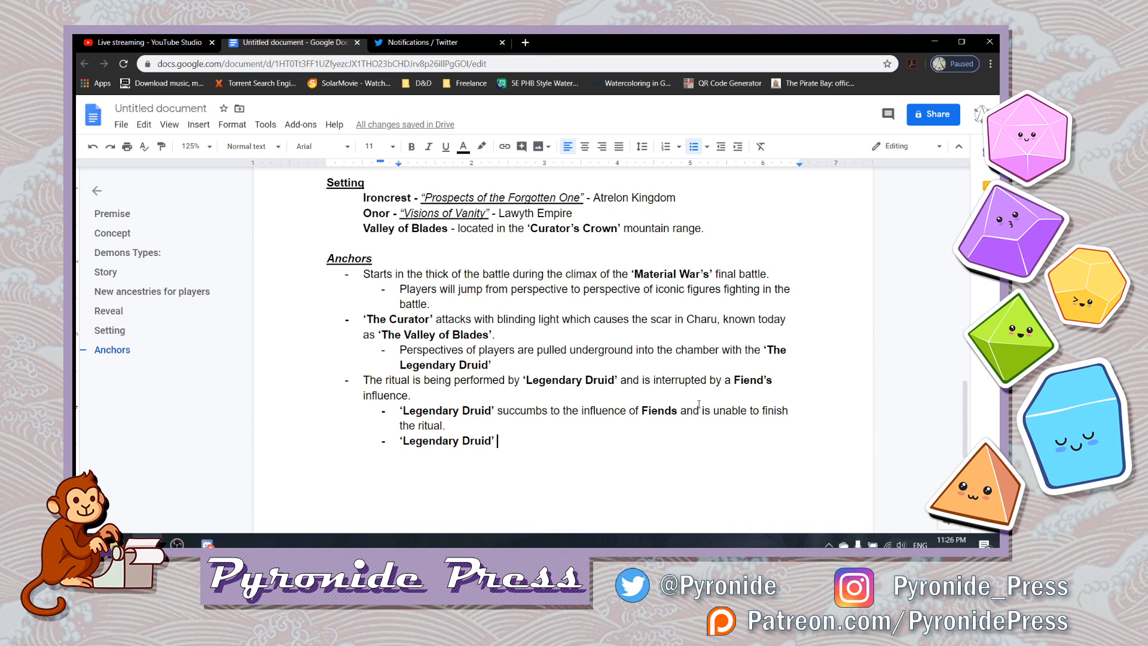
pyautogui.write('i')
pyautogui.press('BackSpace')
pyautogui.press('BackSpace')
pyautogui.press('BackSpace')
pyautogui.write("'s")
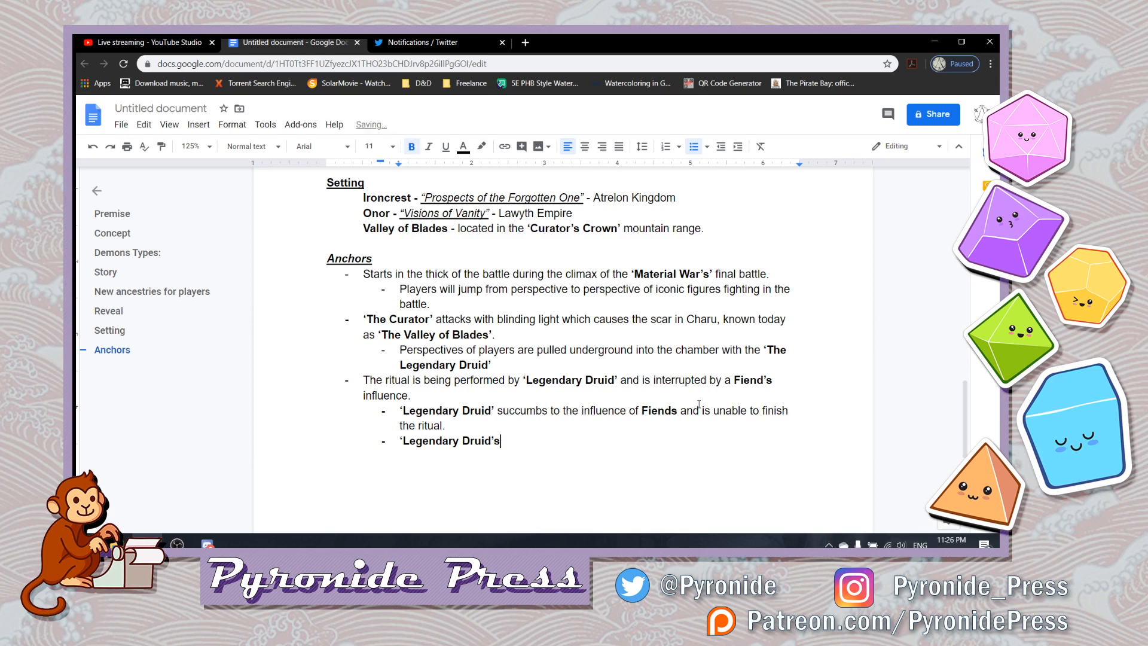
pyautogui.hotkey('ctrl', 'b')
# - Complete the sub-bullet with "spouse is forced to finish the ritual." and start another sub-bullet below
pyautogui.write('spouse is forced to ')
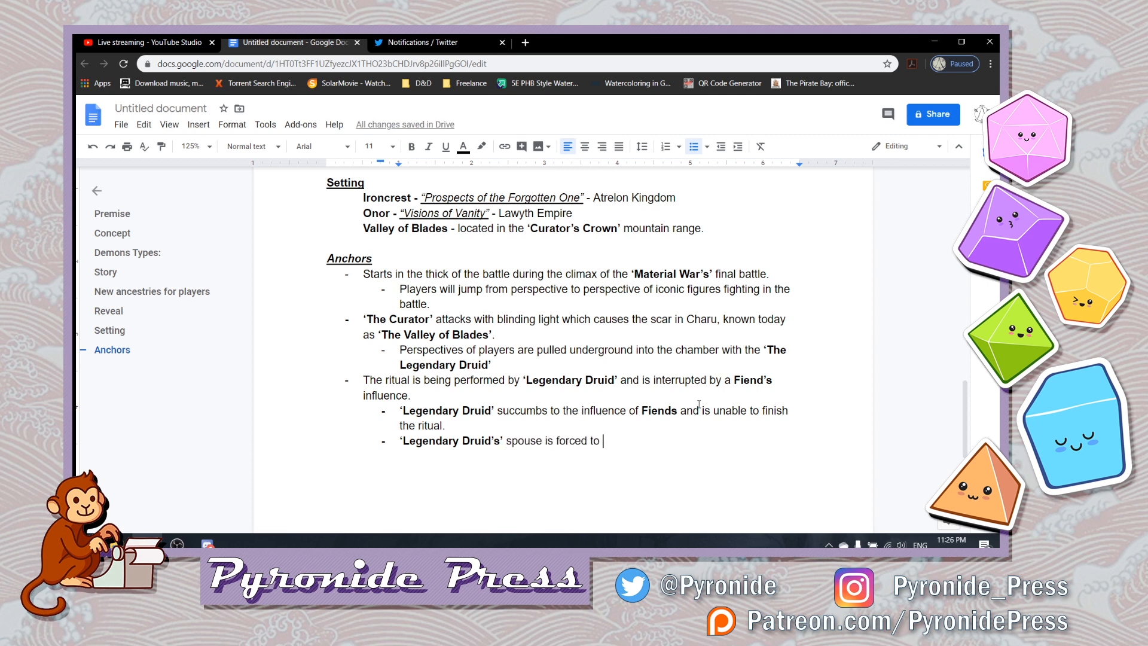
pyautogui.write('finish the ritual')
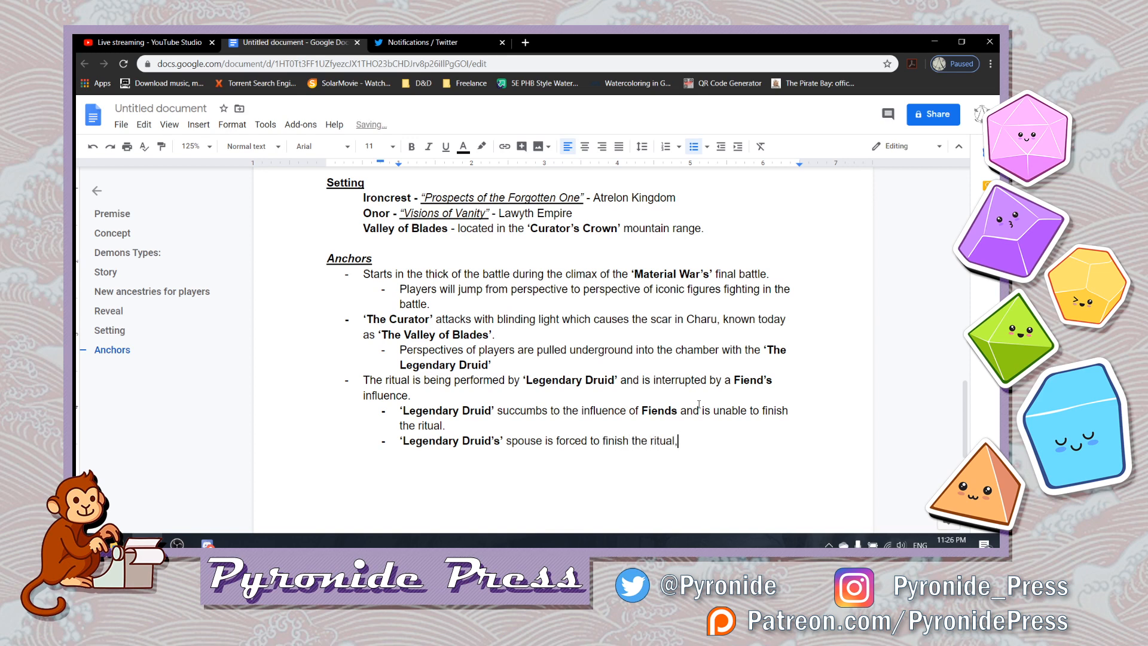
pyautogui.write(',')
pyautogui.press('BackSpace')
pyautogui.press('BackSpace')
pyautogui.write('.')
pyautogui.press('Return')
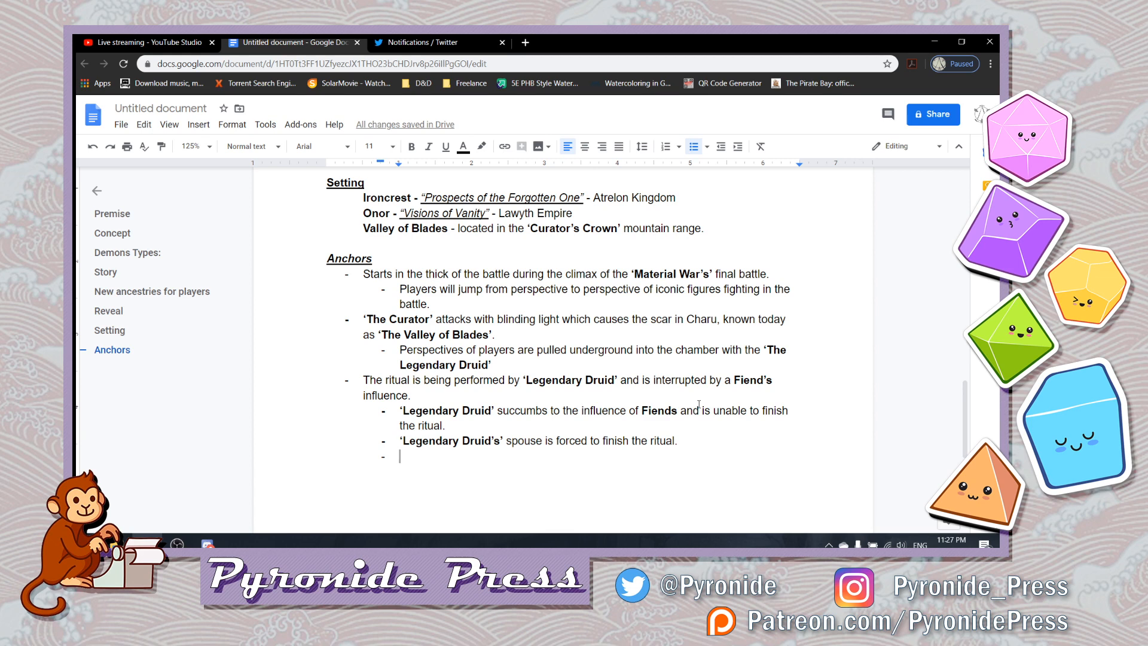
# - Review the Anchors entries from the ritual bullet and its sub-bullets up to the sub-bullet on players jumping between perspectives
pyautogui.hotkey('shift', 'Up')
pyautogui.hotkey('shift', 'Up')
pyautogui.hotkey('shift', 'Up')
pyautogui.hotkey('shift', 'Up')
pyautogui.hotkey('shift', 'Up')
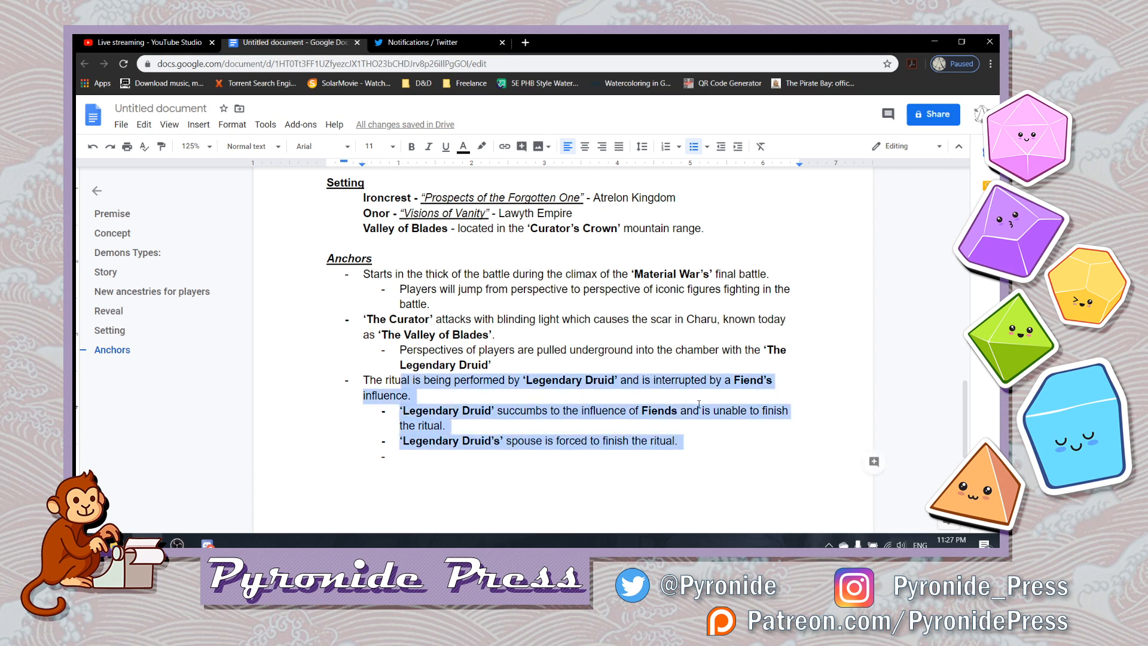
pyautogui.hotkey('shift', 'Left')
pyautogui.hotkey('shift', 'Left')
pyautogui.hotkey('shift', 'Left')
pyautogui.hotkey('shift', 'Left')
pyautogui.hotkey('shift', 'Left')
pyautogui.hotkey('shift', 'Left')
pyautogui.hotkey('shift', 'Left')
pyautogui.hotkey('shift', 'Left')
pyautogui.hotkey('shift', 'Left')
pyautogui.press('Up')
pyautogui.press('Up')
pyautogui.press('Up')
pyautogui.press('Up')
pyautogui.press('Up')
pyautogui.press('Up')
pyautogui.press('Right')
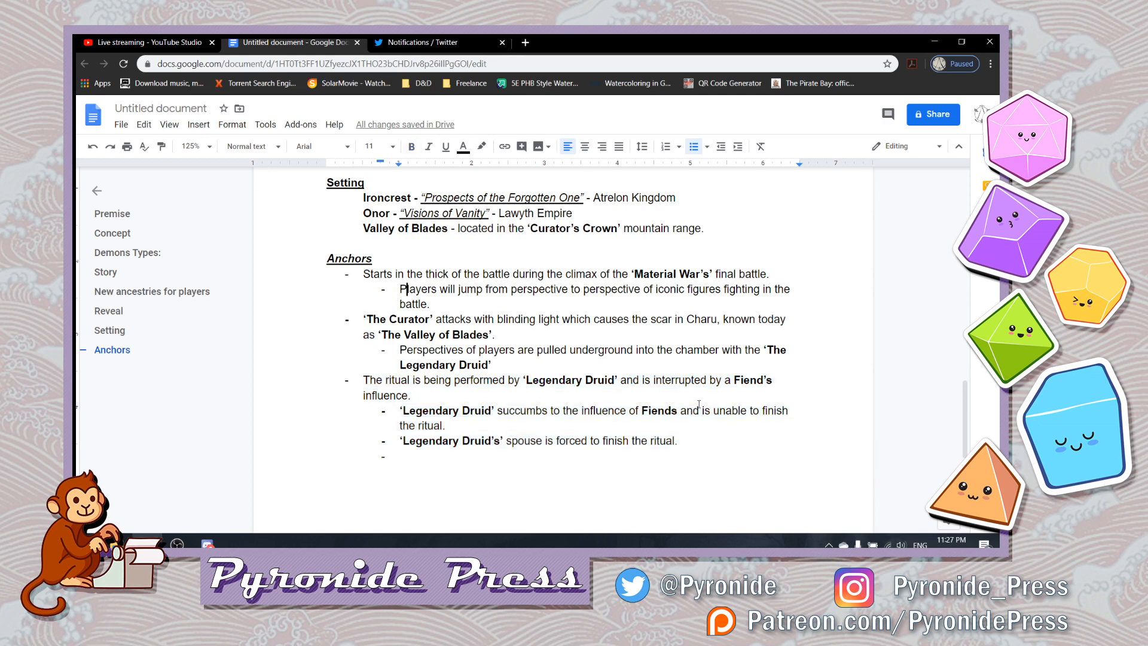
# - Extend the Anchors heading to read "Anchors (5 stage design)" and return to the empty sub-bullet at the end of the list
pyautogui.press('Down')
pyautogui.press('Right')
pyautogui.press('Right')
pyautogui.press('Up')
pyautogui.press('Up')
pyautogui.press('Up')
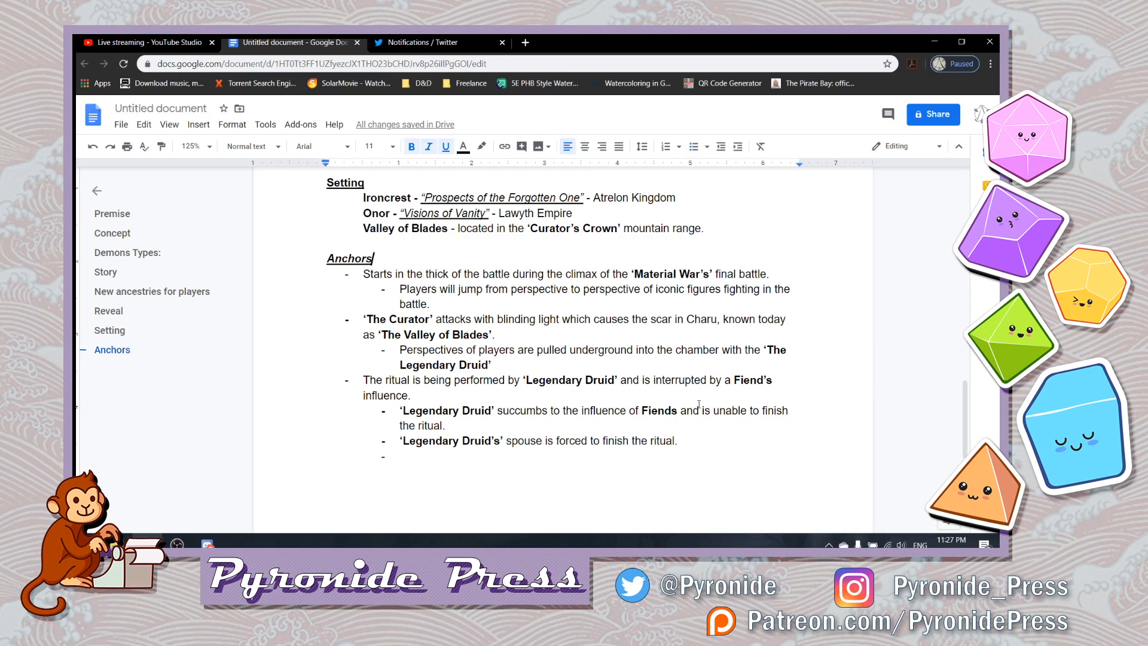
pyautogui.write('(5')
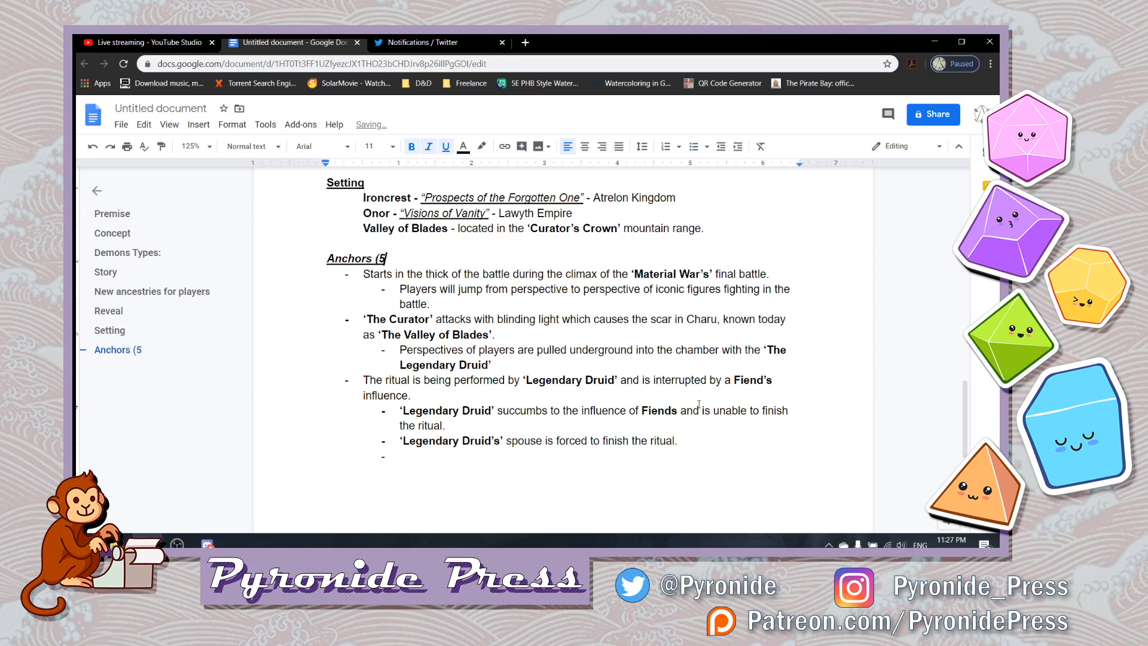
pyautogui.write(' room design')
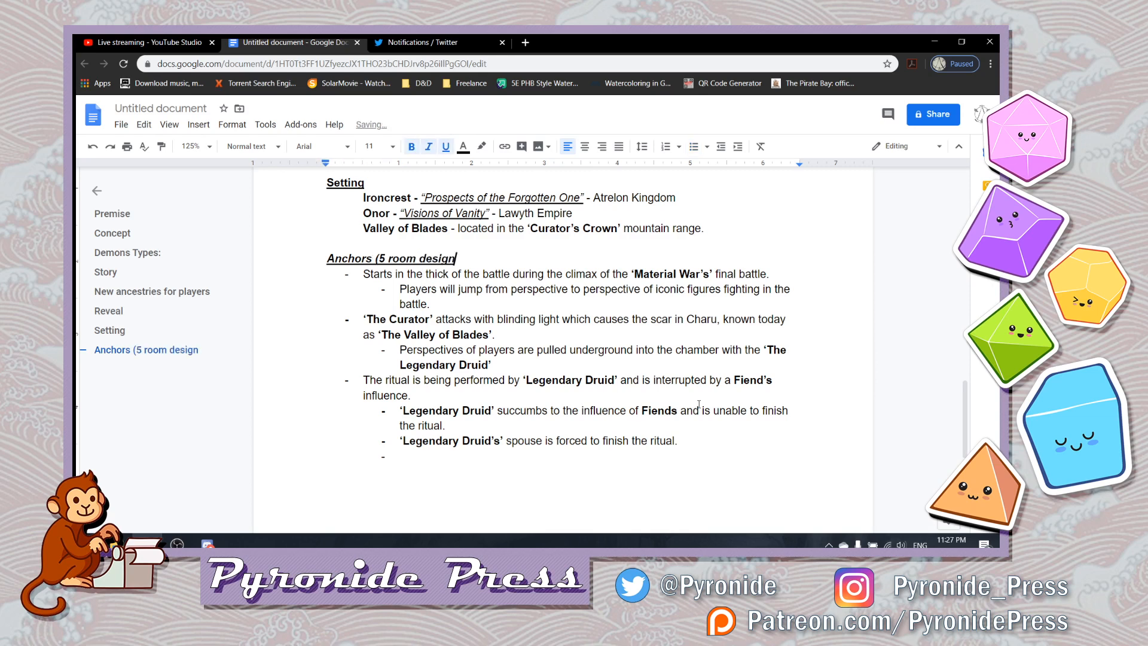
pyautogui.press('BackSpace')
pyautogui.press('BackSpace')
pyautogui.press('BackSpace')
pyautogui.press('BackSpace')
pyautogui.press('BackSpace')
pyautogui.press('BackSpace')
pyautogui.press('BackSpace')
pyautogui.press('BackSpace')
pyautogui.press('BackSpace')
pyautogui.press('BackSpace')
pyautogui.press('BackSpace')
pyautogui.press('BackSpace')
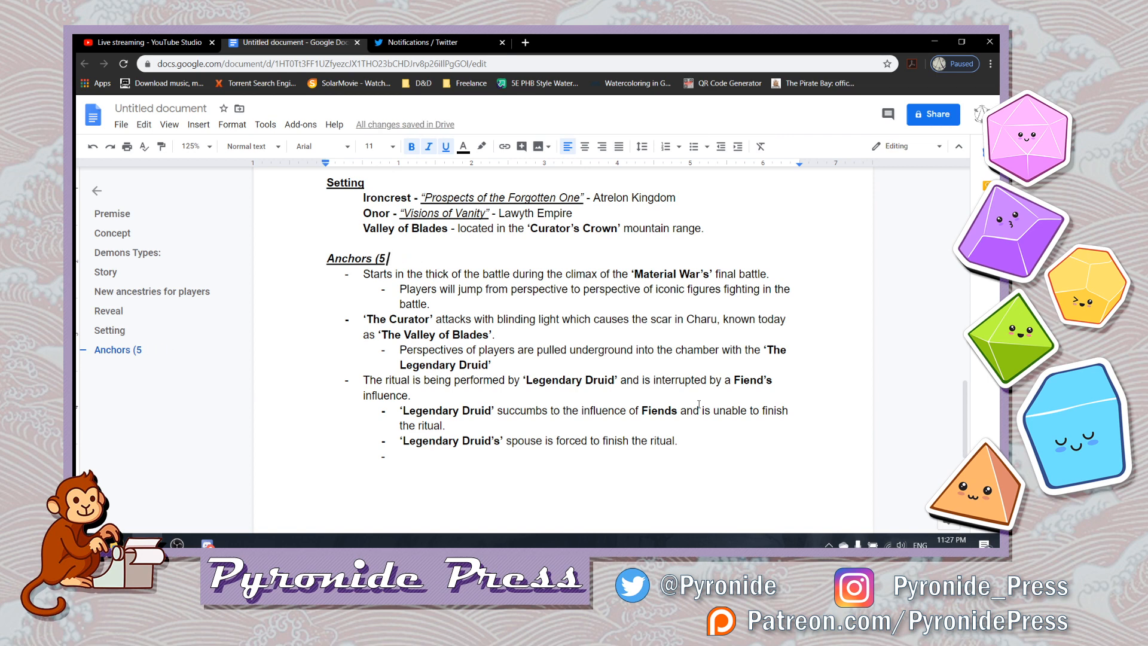
pyautogui.write('stages')
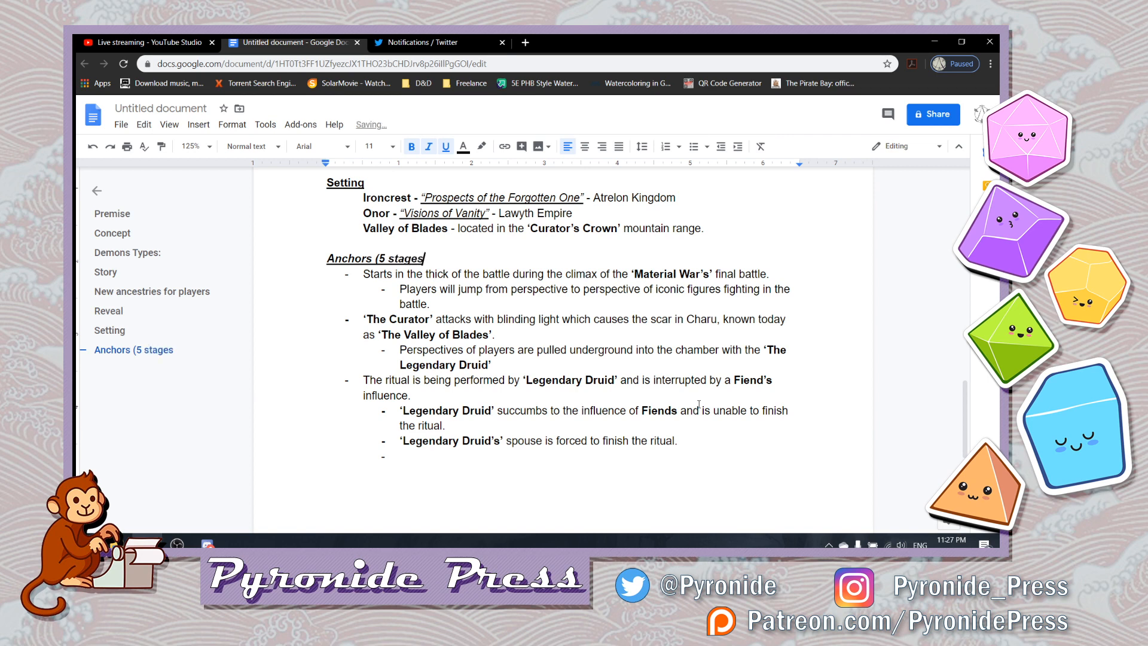
pyautogui.press('BackSpace')
pyautogui.write('design)')
pyautogui.press('Down')
pyautogui.press('Down')
pyautogui.press('Down')
pyautogui.press('Down')
pyautogui.press('Down')
pyautogui.press('Down')
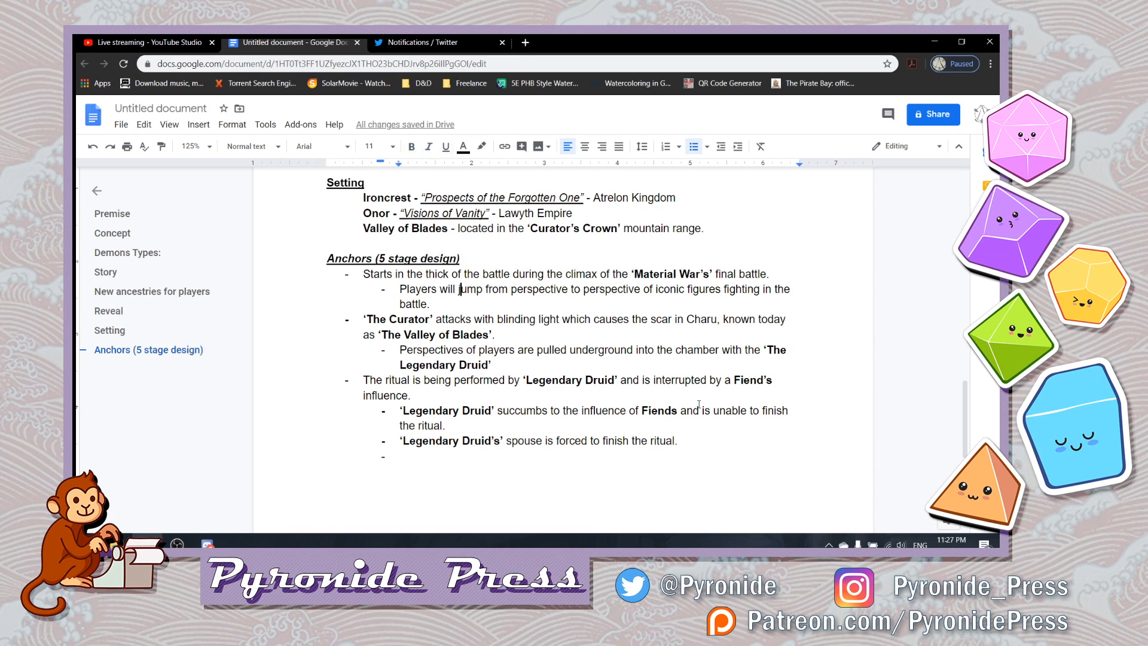
pyautogui.press('Down')
pyautogui.press('Down')
pyautogui.press('Down')
pyautogui.press('Down')
pyautogui.press('Down')
pyautogui.press('Down')
pyautogui.press('Down')
pyautogui.write('For')
pyautogui.press('BackSpace')
pyautogui.press('BackSpace')
pyautogui.press('BackSpace')
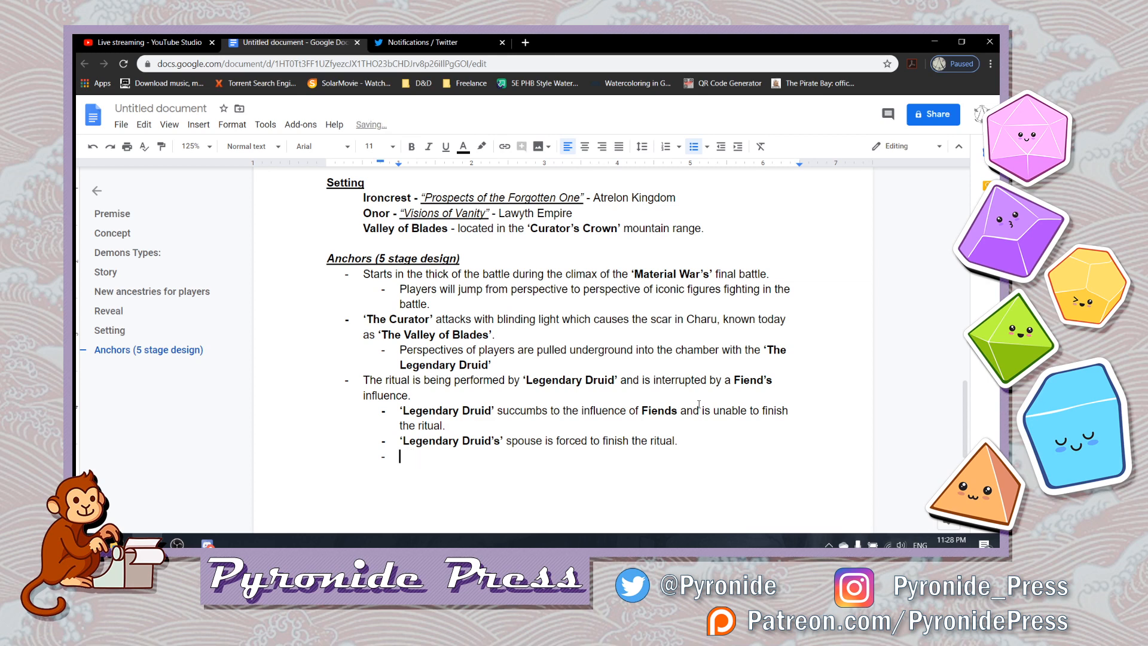
# - Begin the empty sub-bullet with "Because of the fiendish influence, the"
pyautogui.write('Because of the ')
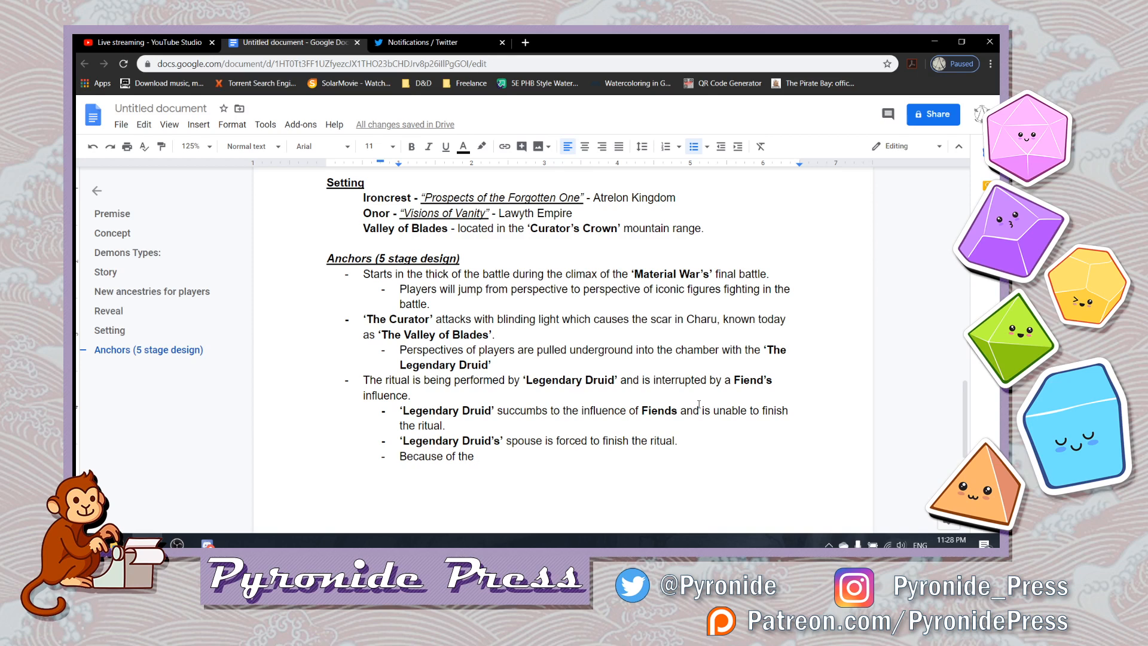
pyautogui.write('inclu')
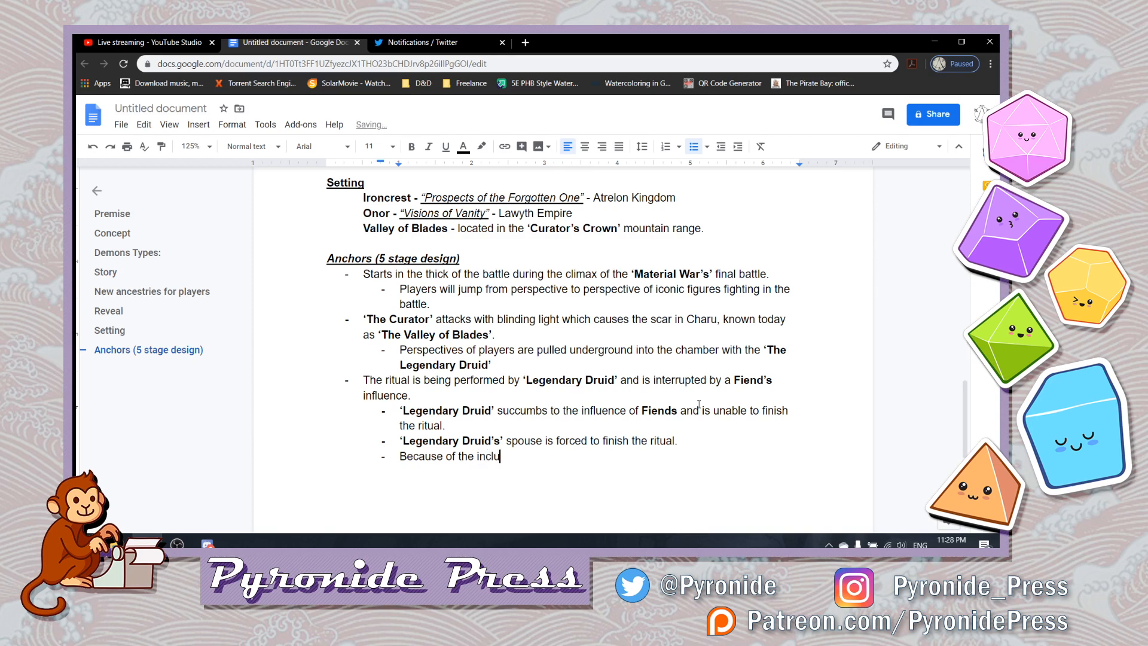
pyautogui.press('BackSpace')
pyautogui.press('BackSpace')
pyautogui.press('BackSpace')
pyautogui.write('fluence')
pyautogui.write(' o')
pyautogui.press('BackSpace')
pyautogui.press('BackSpace')
pyautogui.press('BackSpace')
pyautogui.press('BackSpace')
pyautogui.press('BackSpace')
pyautogui.press('BackSpace')
pyautogui.press('BackSpace')
pyautogui.press('BackSpace')
pyautogui.press('BackSpace')
pyautogui.press('BackSpace')
pyautogui.press('BackSpace')
pyautogui.write('fiendish inclue')
pyautogui.press('BackSpace')
pyautogui.press('BackSpace')
pyautogui.press('BackSpace')
pyautogui.press('BackSpace')
pyautogui.write('fluence, the')
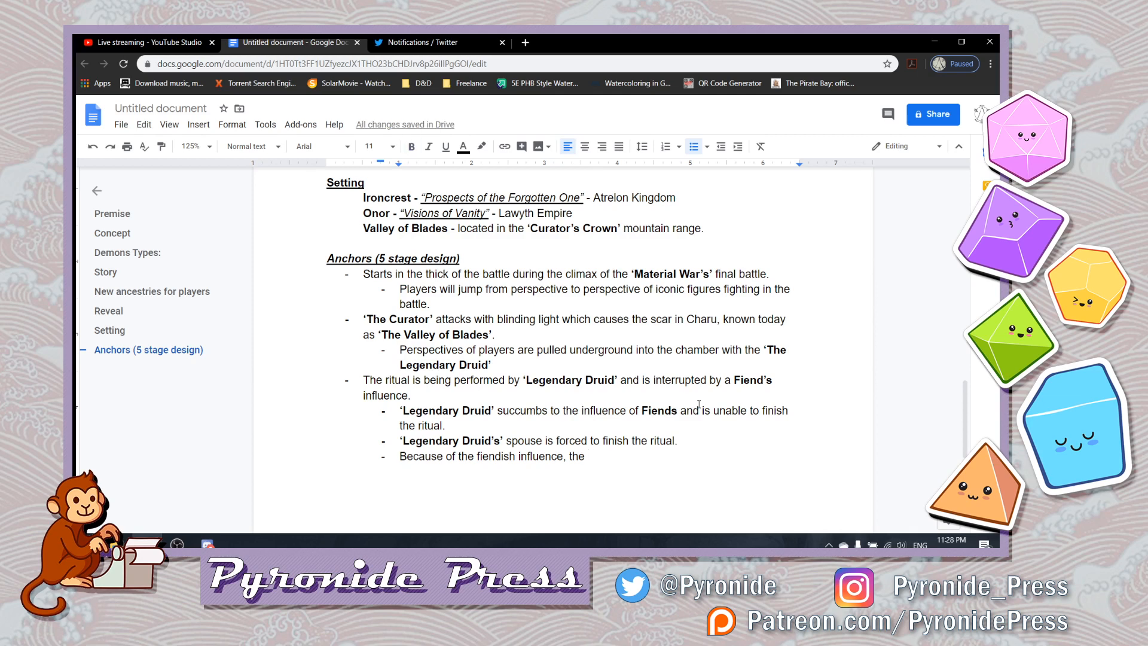
# - Continue the sub-bullet with the bold, single-quoted name ‘Legendary Druid’, returning to regular weight after it
pyautogui.hotkey('ctrl', 'b')
pyautogui.write("'Lege")
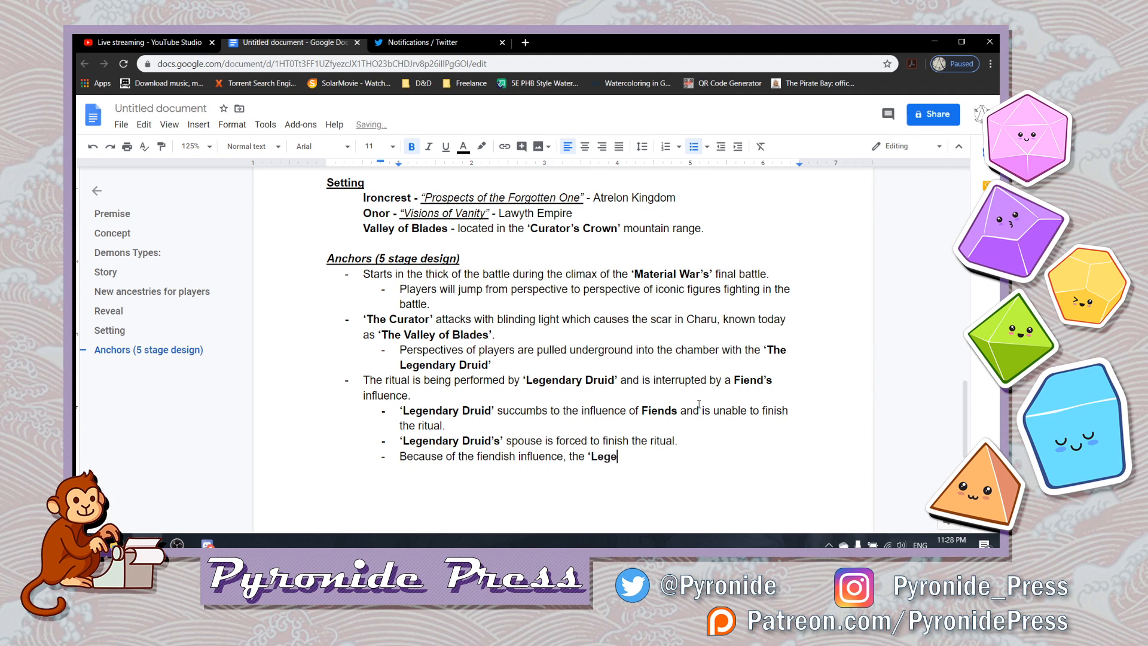
pyautogui.write('ndary Druid')
pyautogui.write("'")
pyautogui.hotkey('ctrl', 'b')
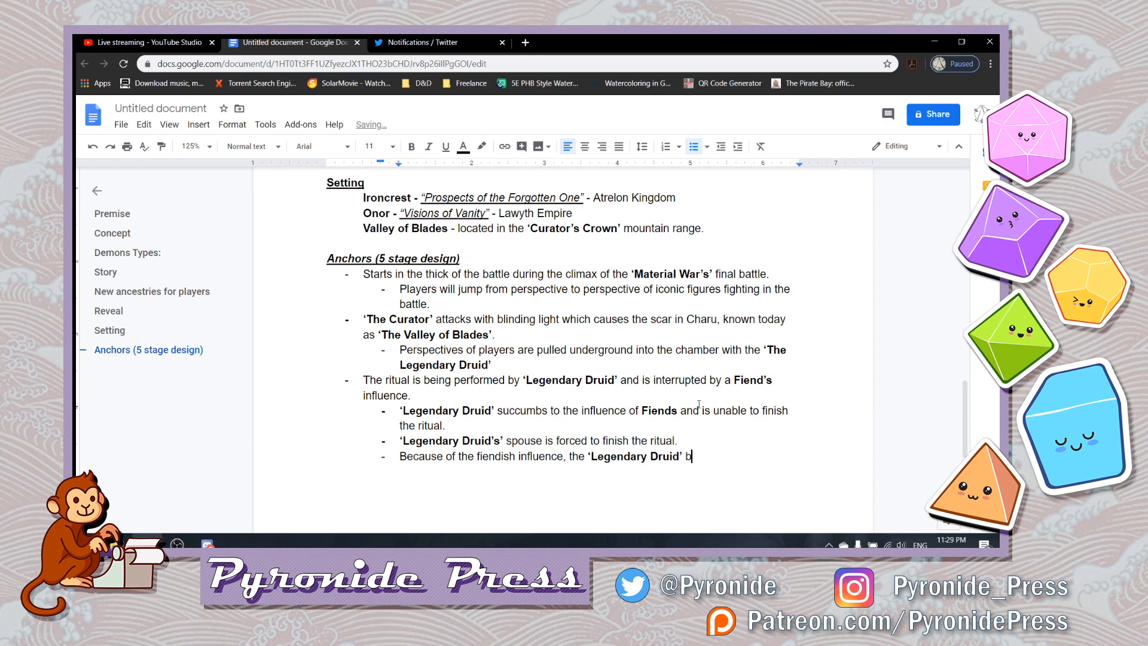
# - Complete the fiendish influence sub-bullet with "attacks their advisors."
pyautogui.write('attacks')
pyautogui.write(' their part')
pyautogui.press('BackSpace')
pyautogui.press('BackSpace')
pyautogui.press('BackSpace')
pyautogui.press('BackSpace')
pyautogui.write('advisors')
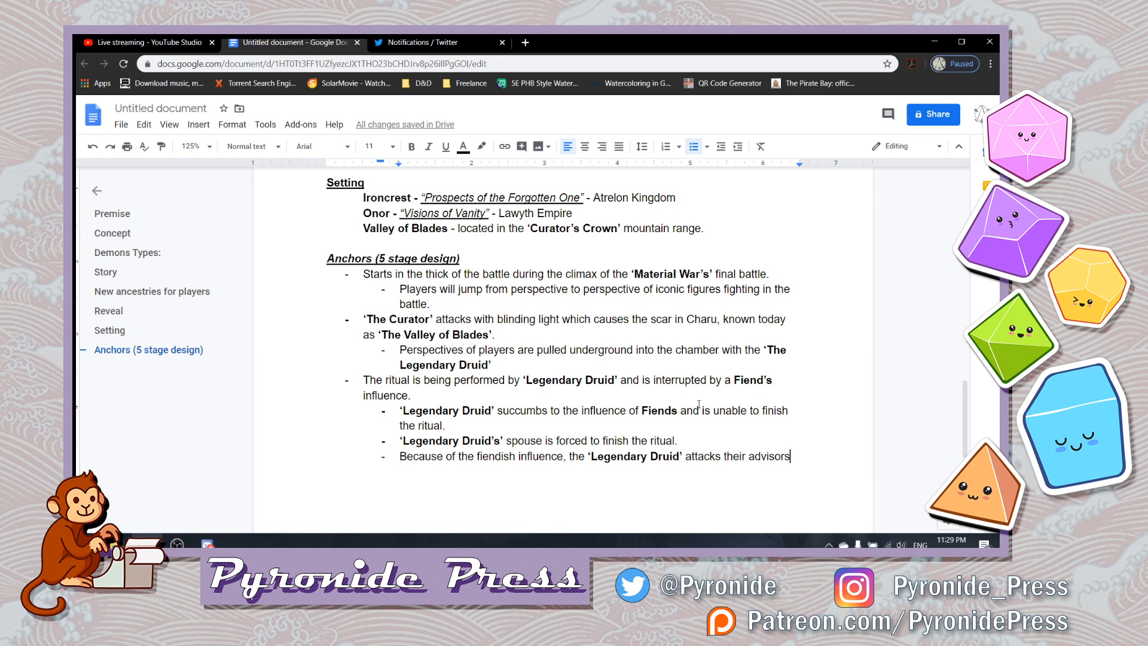
pyautogui.write('.')
# - Add an empty first-level bullet below the sub-bullet about the Legendary Druid attacking their advisors
pyautogui.press('Return')
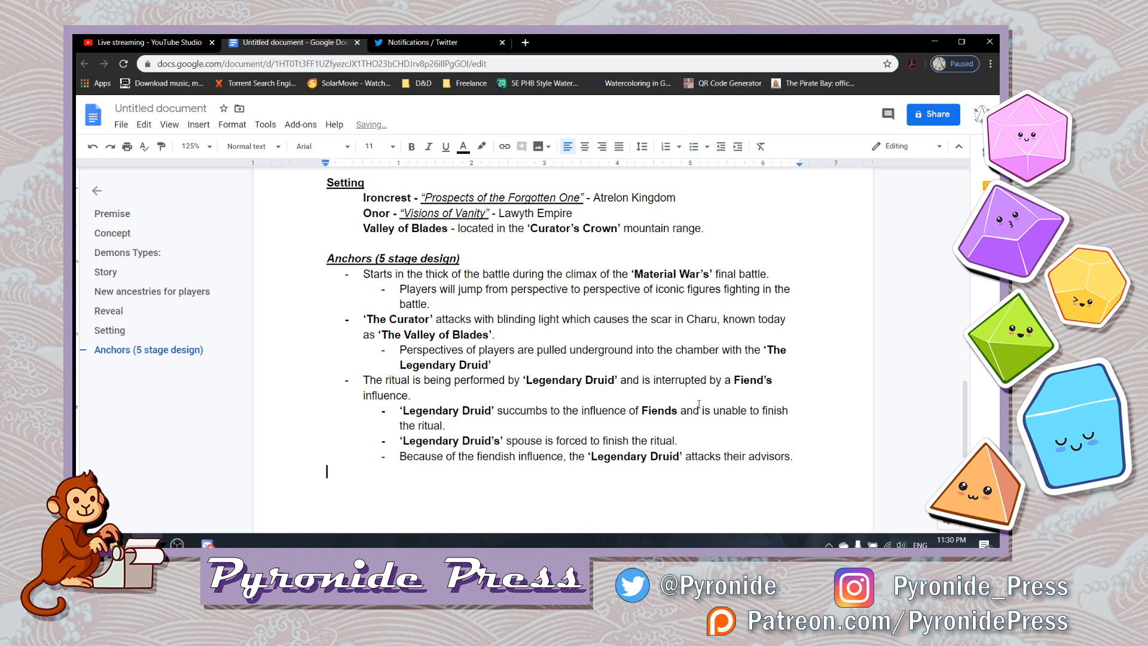
pyautogui.hotkey('ctrl', 'z')
pyautogui.press('BackSpace')
pyautogui.press('BackSpace')
pyautogui.press('BackSpace')
pyautogui.press('Return')
pyautogui.press('Tab')
pyautogui.hotkey('shift', 'Tab')
pyautogui.hotkey('shift', 'Tab')
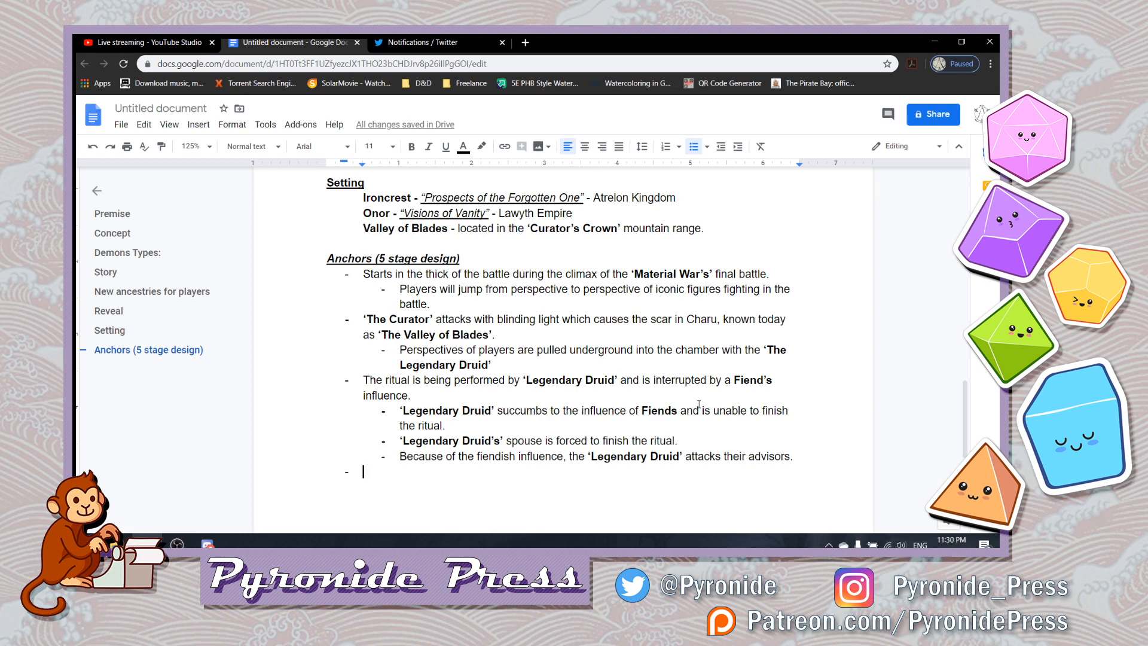
pyautogui.write('The f')
pyautogui.press('BackSpace')
pyautogui.press('BackSpace')
pyautogui.press('BackSpace')
pyautogui.press('BackSpace')
pyautogui.press('BackSpace')
pyautogui.write('Th')
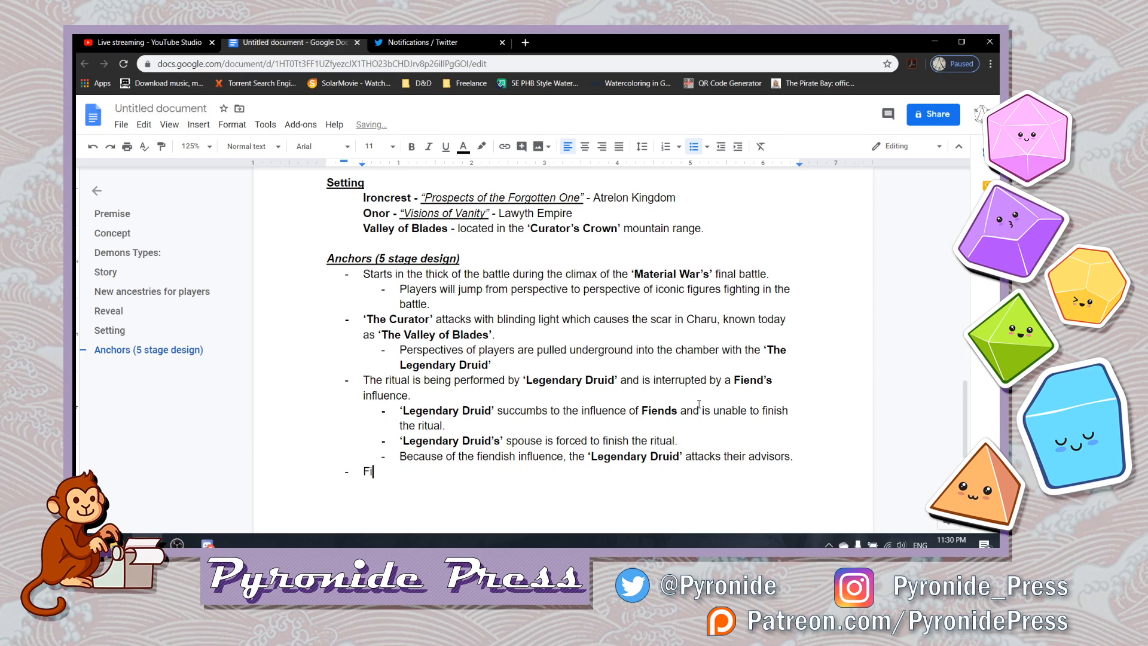
pyautogui.press('BackSpace')
pyautogui.press('BackSpace')
# - Write "The real final battle is held underground amongst loved ones." in the new first-level bullet
pyautogui.write('The')
pyautogui.press('BackSpace')
pyautogui.write('real final battle is held under')
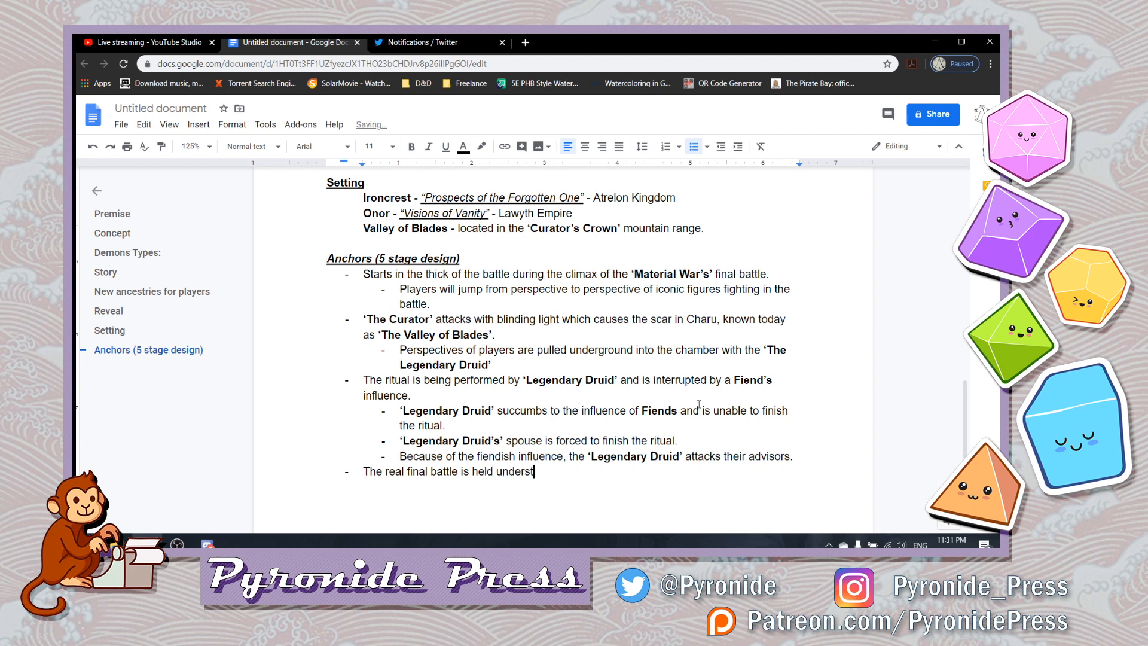
pyautogui.write('ground amongst loved ones.')
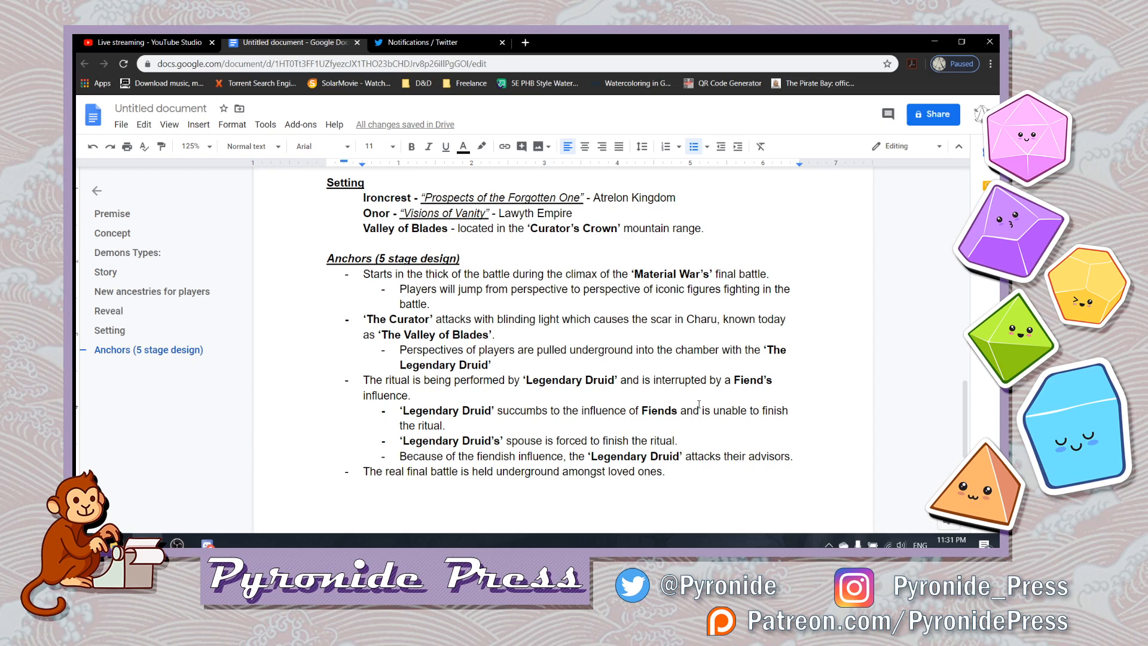
# - Add a sub-bullet under the final battle entry reading "Combat with skillchecks to maintain ritual."
pyautogui.press('Return')
pyautogui.press('Tab')
pyautogui.write('Combat with skil')
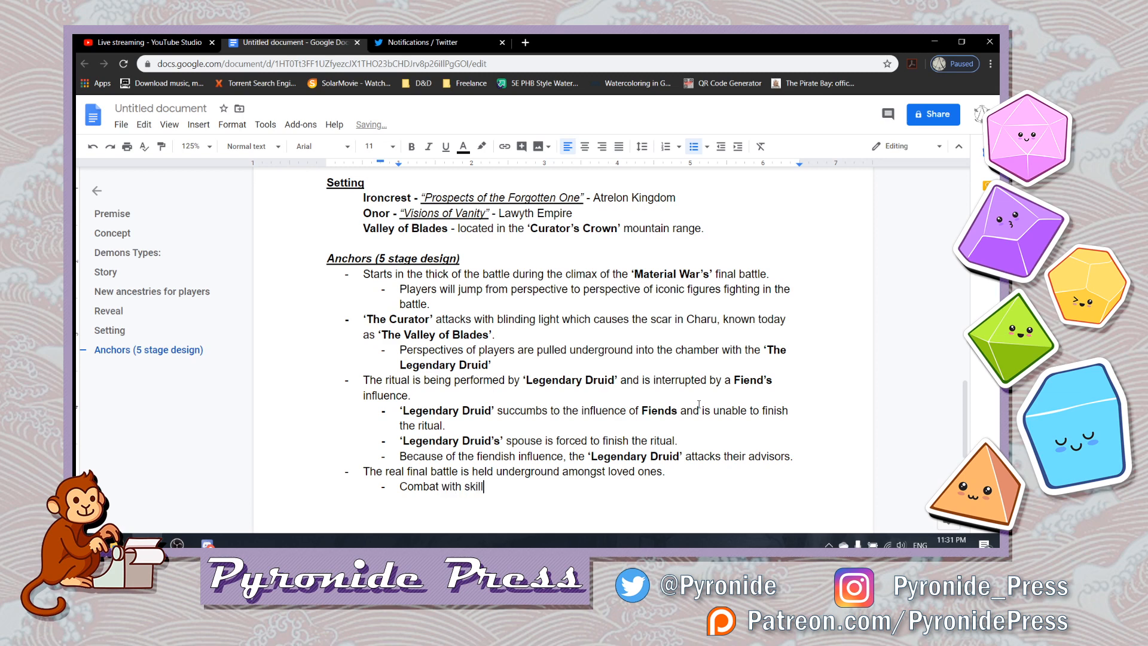
pyautogui.write('lchecks to maint')
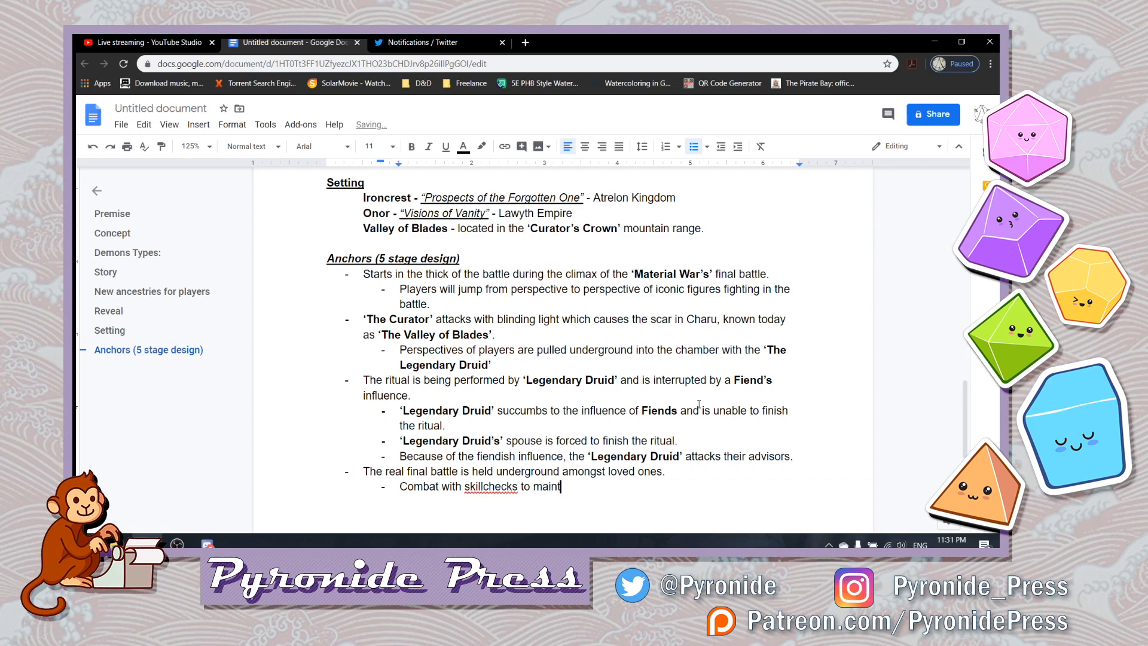
pyautogui.write('ain ritual.')
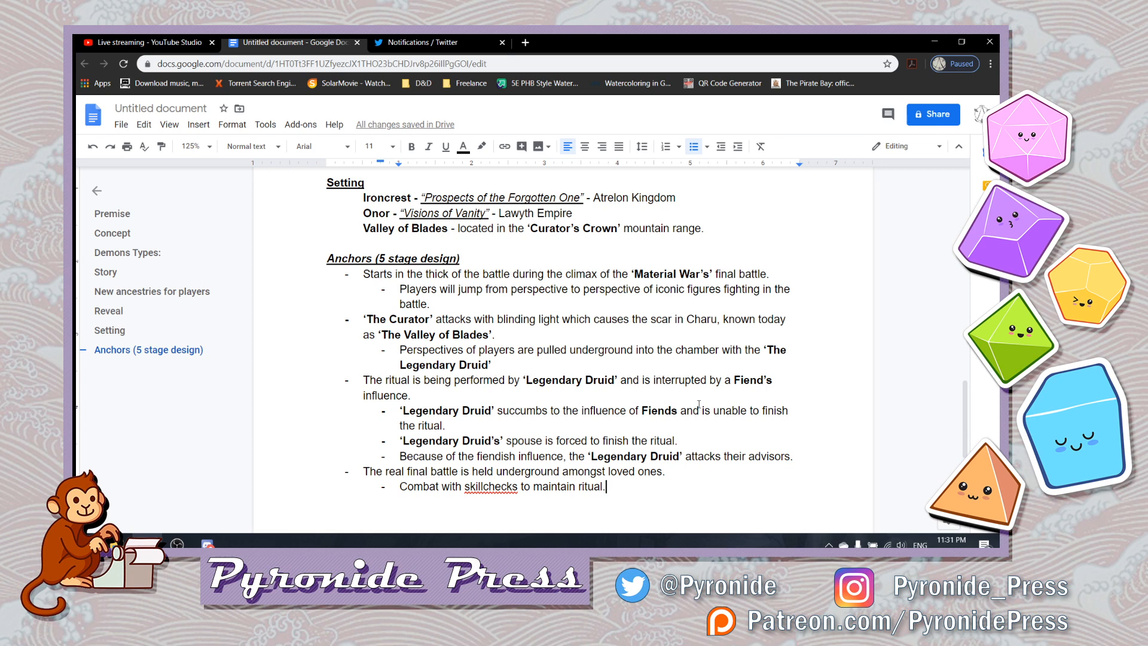
# - Correct "skillchecks" to "skill checks" in the combat sub-bullet and start another sub-bullet below it
pyautogui.press('BackSpace')
pyautogui.press('Left')
pyautogui.press('Left')
pyautogui.press('Left')
pyautogui.press('Left')
pyautogui.press('Left')
pyautogui.press('Left')
pyautogui.press('Left')
pyautogui.press('Left')
pyautogui.press('Left')
pyautogui.press('Left')
pyautogui.press('Left')
pyautogui.press('Left')
pyautogui.press('Left')
pyautogui.press('Left')
pyautogui.press('Left')
pyautogui.press('Left')
pyautogui.press('Left')
pyautogui.press('Left')
pyautogui.press('Left')
pyautogui.press('Left')
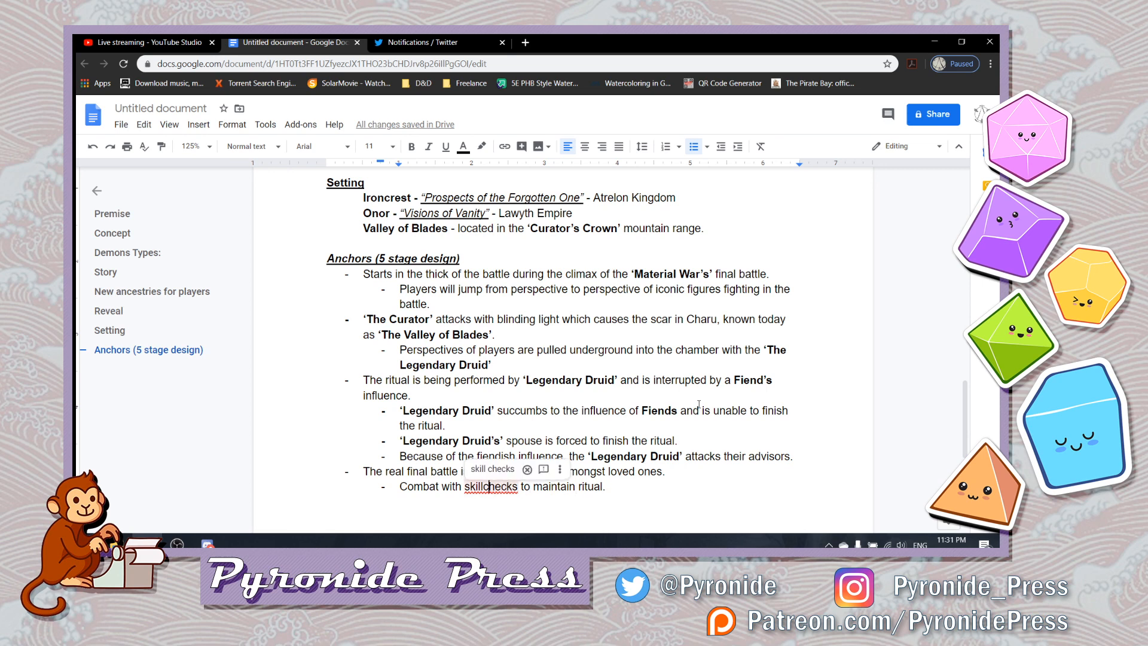
pyautogui.press('Right')
pyautogui.press('Right')
pyautogui.press('Right')
pyautogui.press('Right')
pyautogui.press('Right')
pyautogui.press('Right')
pyautogui.press('Right')
pyautogui.press('Right')
pyautogui.press('Right')
pyautogui.press('Right')
pyautogui.press('Right')
pyautogui.press('Right')
pyautogui.press('Right')
pyautogui.press('Right')
pyautogui.press('Right')
pyautogui.press('Right')
pyautogui.press('Right')
pyautogui.press('Right')
pyautogui.press('Right')
pyautogui.press('Right')
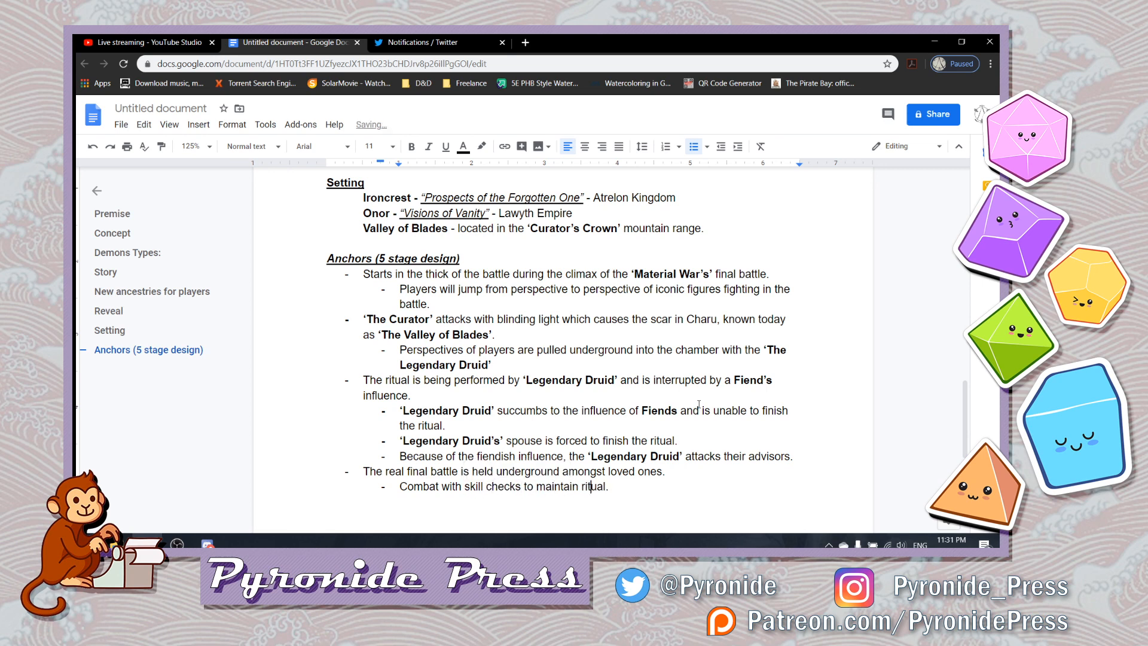
pyautogui.write('.')
pyautogui.press('Return')
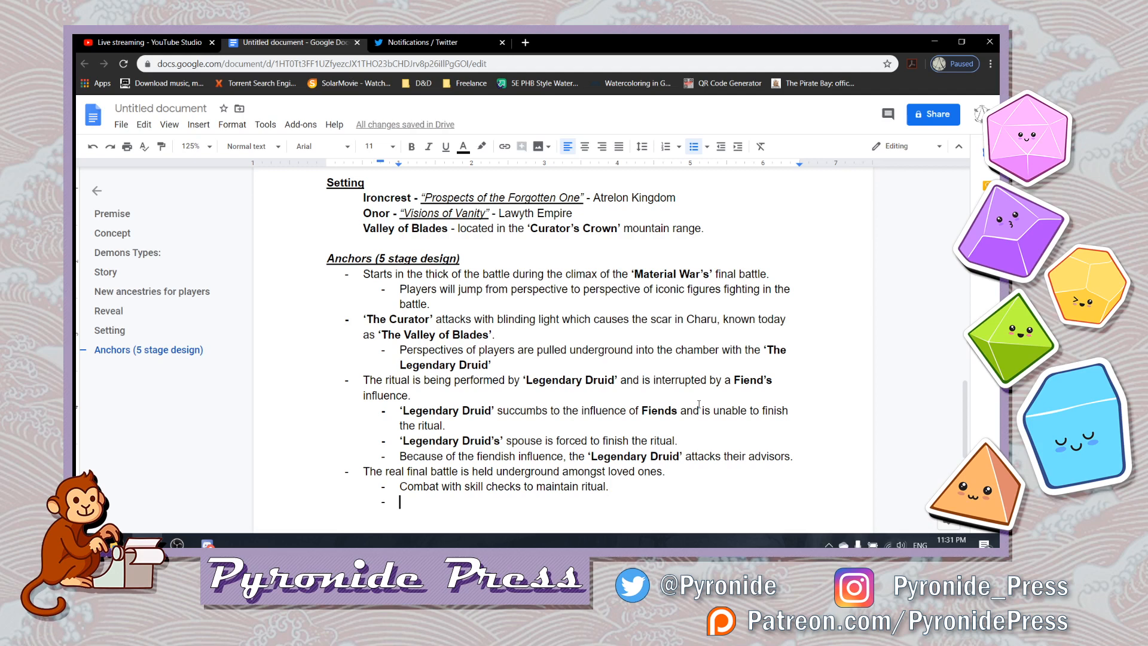
# - Begin the new sub-bullet with "Maintain ritual for ‘x’ rounds to complete, banishing"
pyautogui.write('Maintain ')
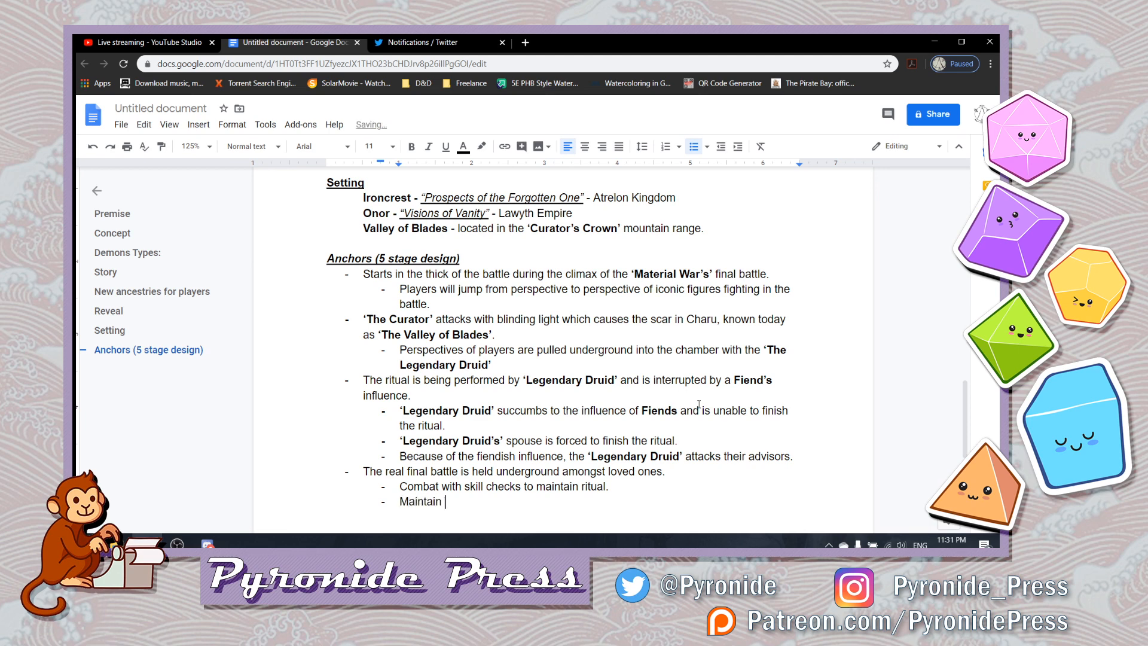
pyautogui.write('ri')
pyautogui.write('tual for ')
pyautogui.write("'x'")
pyautogui.write(' rounds to ')
pyautogui.write('complete')
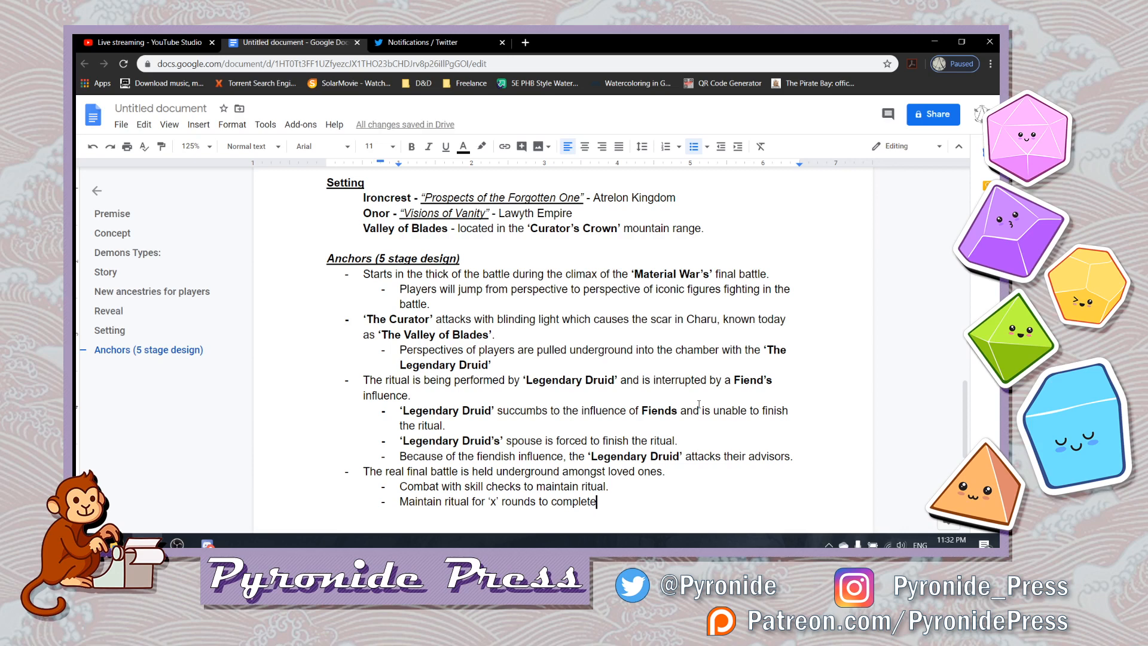
pyautogui.write(', banishing ')
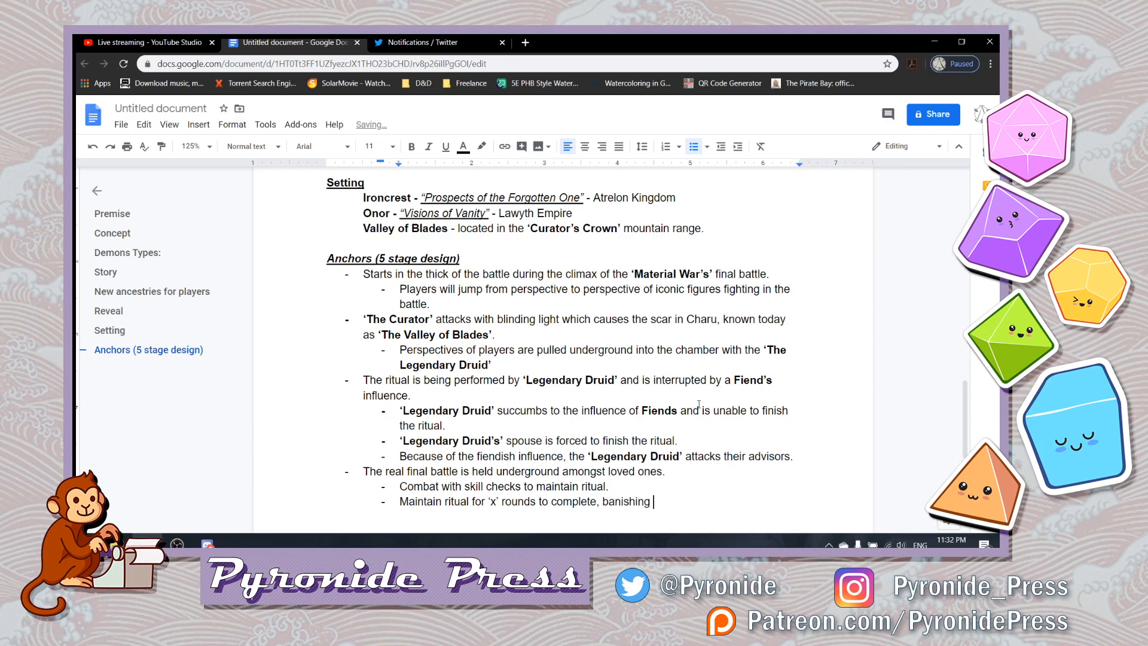
pyautogui.write('fiends')
# - Continue the ritual rounds sub-bullet with the word "Fiends" in bold, followed by "and" in regular weight
pyautogui.press('BackSpace')
pyautogui.press('BackSpace')
pyautogui.press('BackSpace')
pyautogui.hotkey('ctrl', 'b')
pyautogui.write('Fiends na')
pyautogui.press('BackSpace')
pyautogui.press('BackSpace')
pyautogui.hotkey('ctrl', 'b')
pyautogui.write('and')
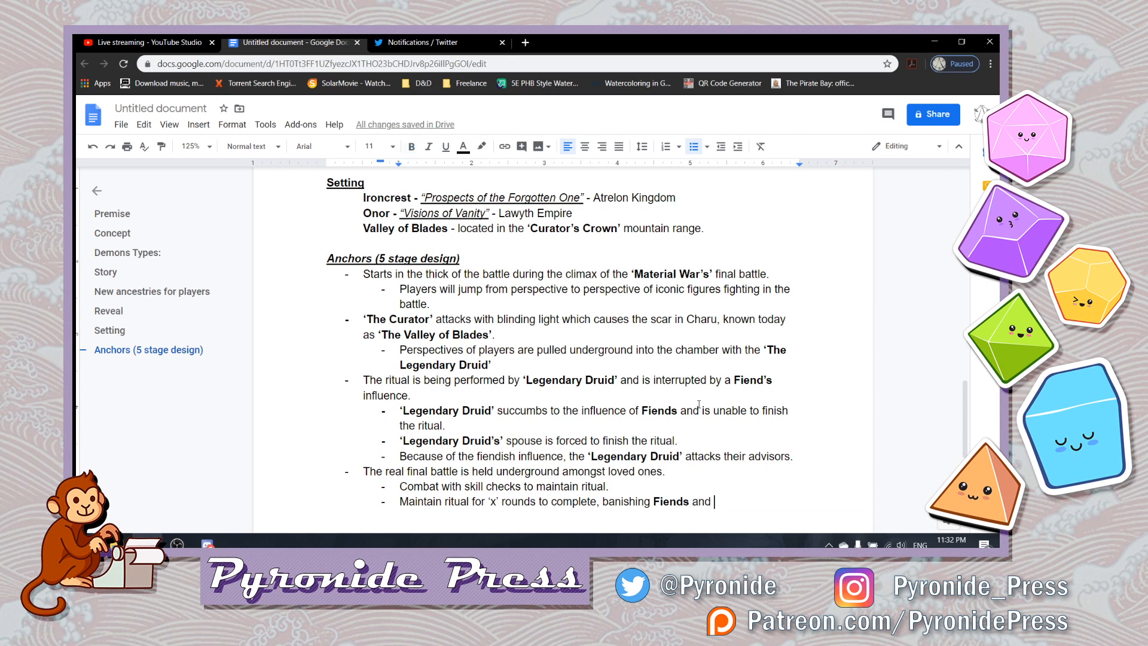
# - Finish the ritual rounds sub-bullet with "Celestials" in bold and a regular-weight period
pyautogui.hotkey('ctrl', 'b')
pyautogui.write('Celesti')
pyautogui.press('BackSpace')
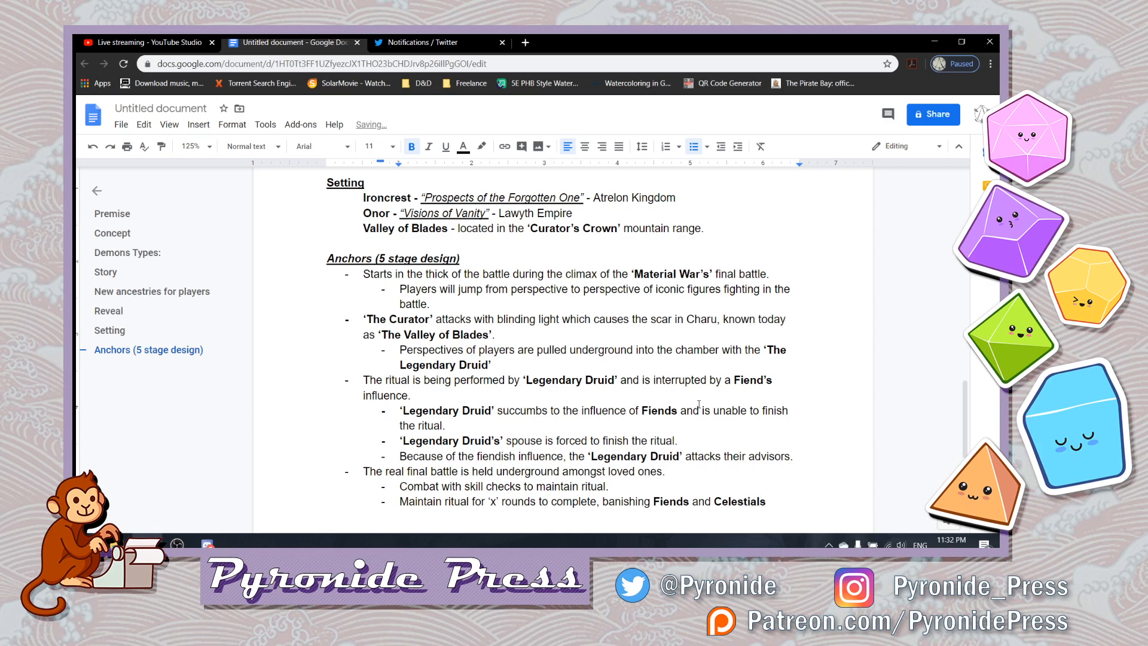
pyautogui.hotkey('ctrl', 'b')
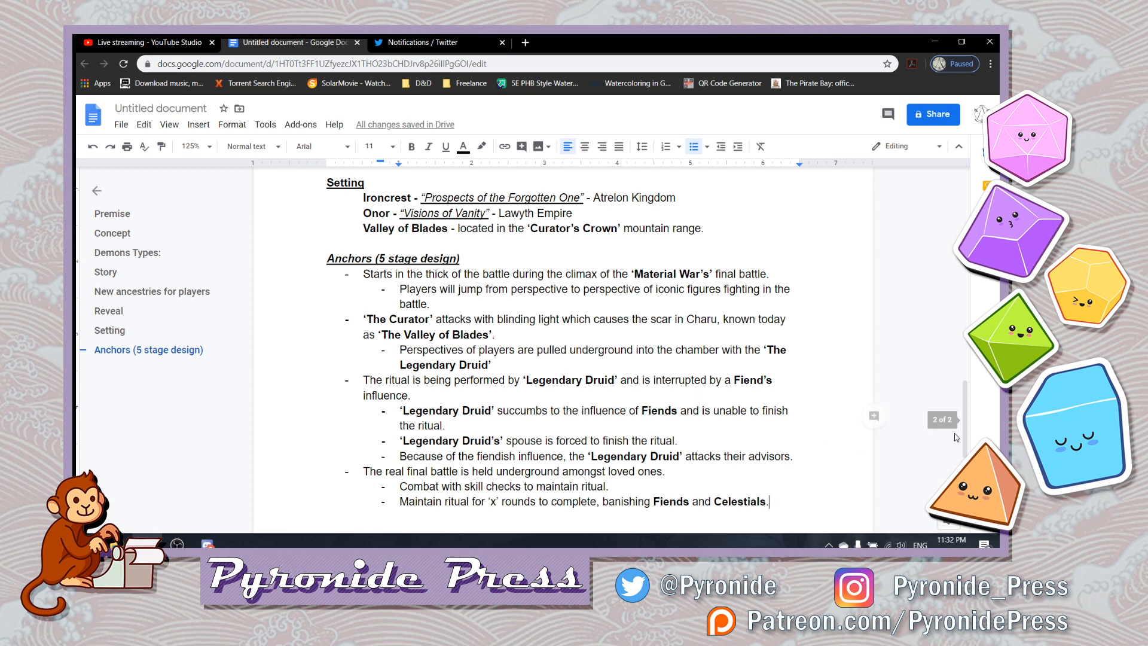
# - Search the document for "tiefling", then clear and close the search
pyautogui.scroll(3, 976, 407)
pyautogui.moveTo(976, 407); pyautogui.dragTo(972, 431)
pyautogui.hotkey('ctrl', 'f')
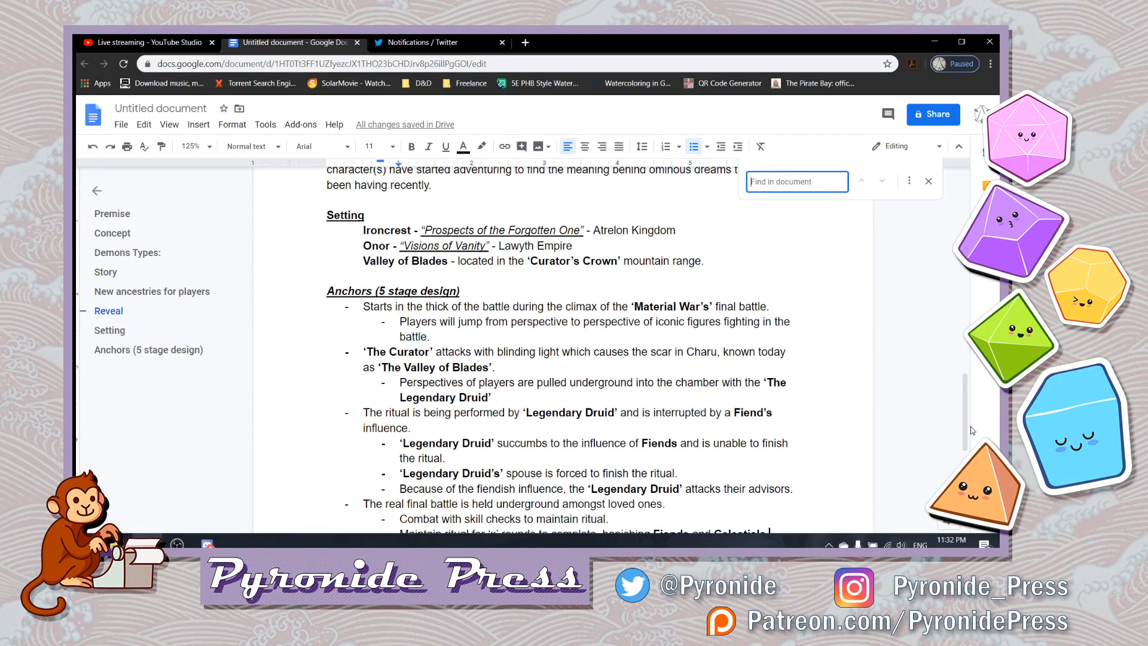
pyautogui.write('tief')
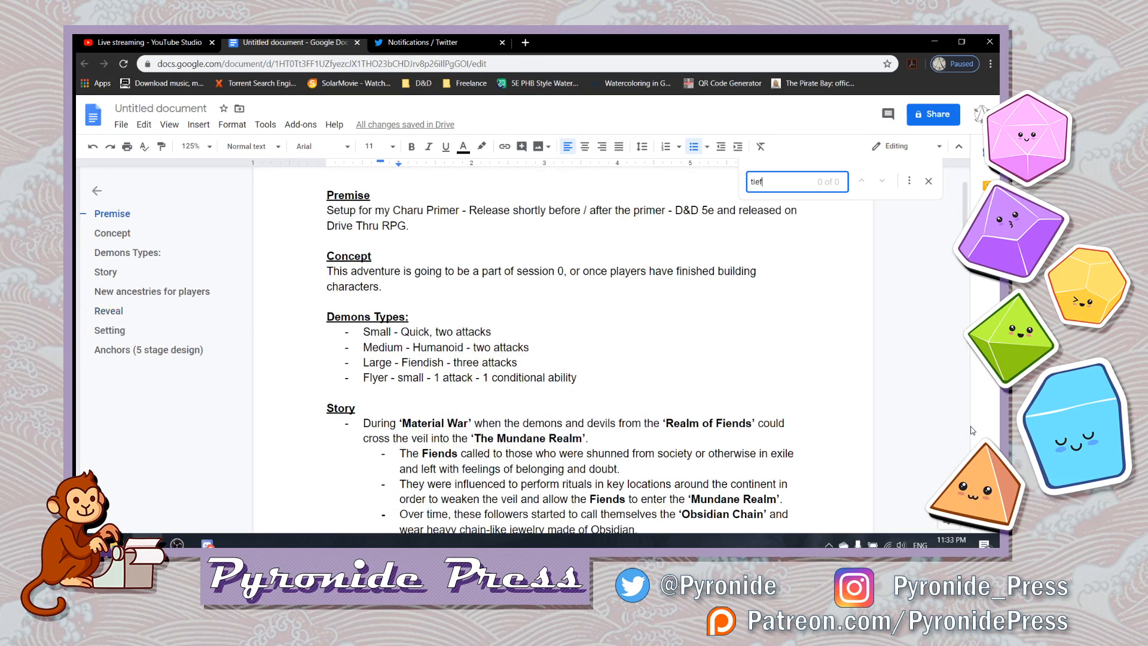
pyautogui.write('ling')
pyautogui.press('BackSpace')
pyautogui.press('BackSpace')
pyautogui.press('BackSpace')
pyautogui.press('BackSpace')
pyautogui.press('BackSpace')
pyautogui.press('BackSpace')
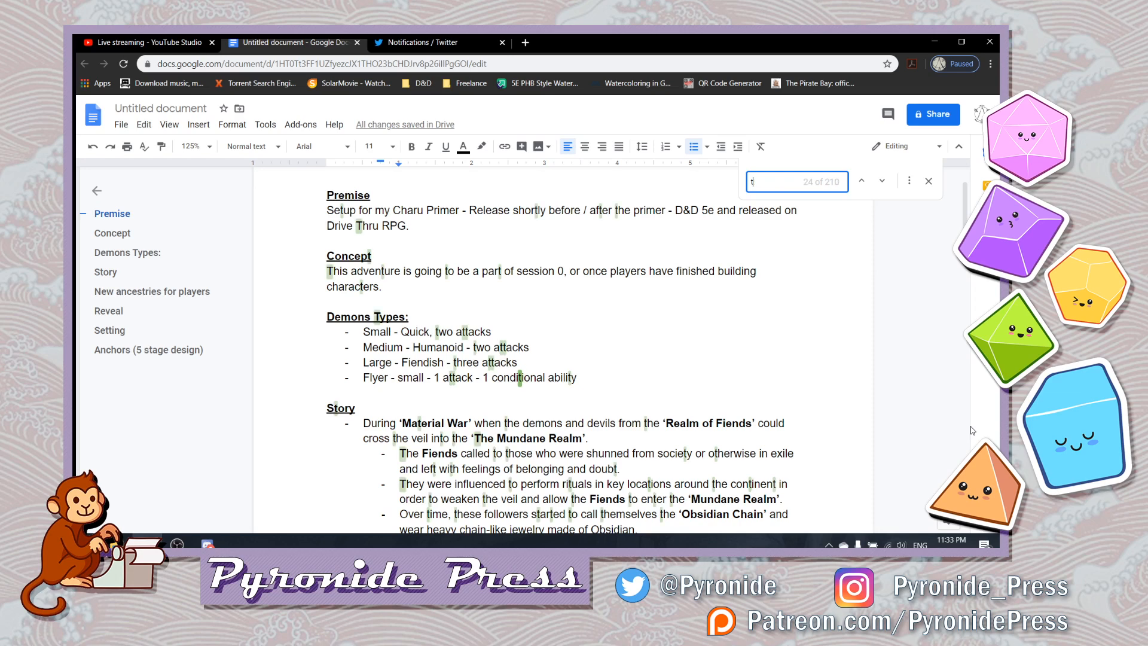
pyautogui.press('BackSpace')
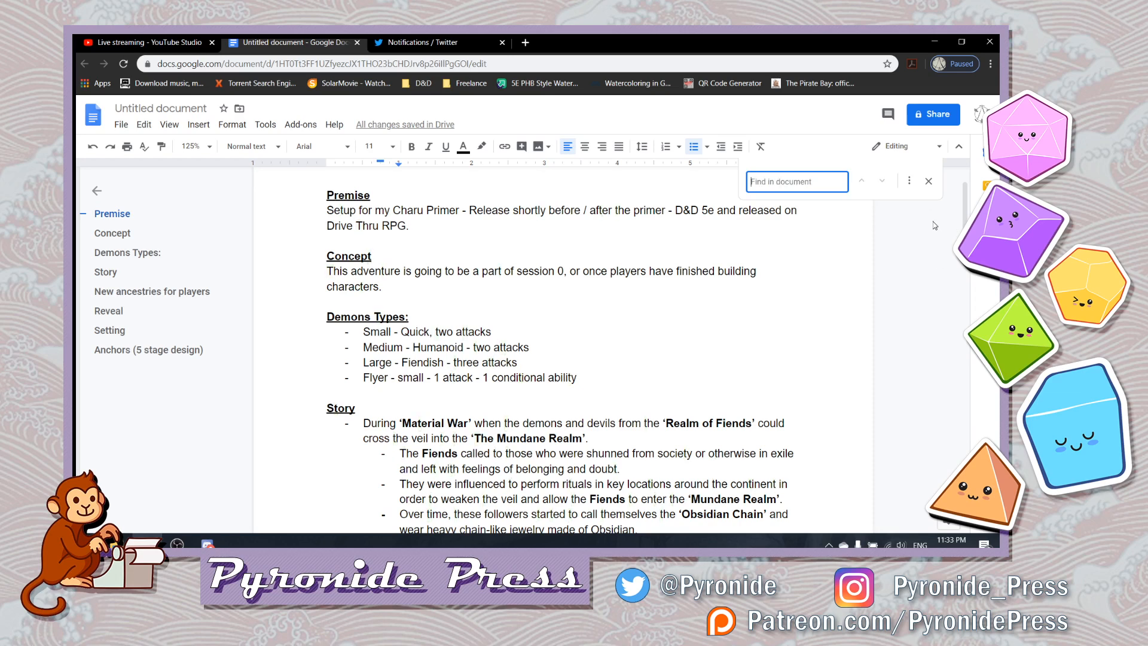
pyautogui.click(930, 182)
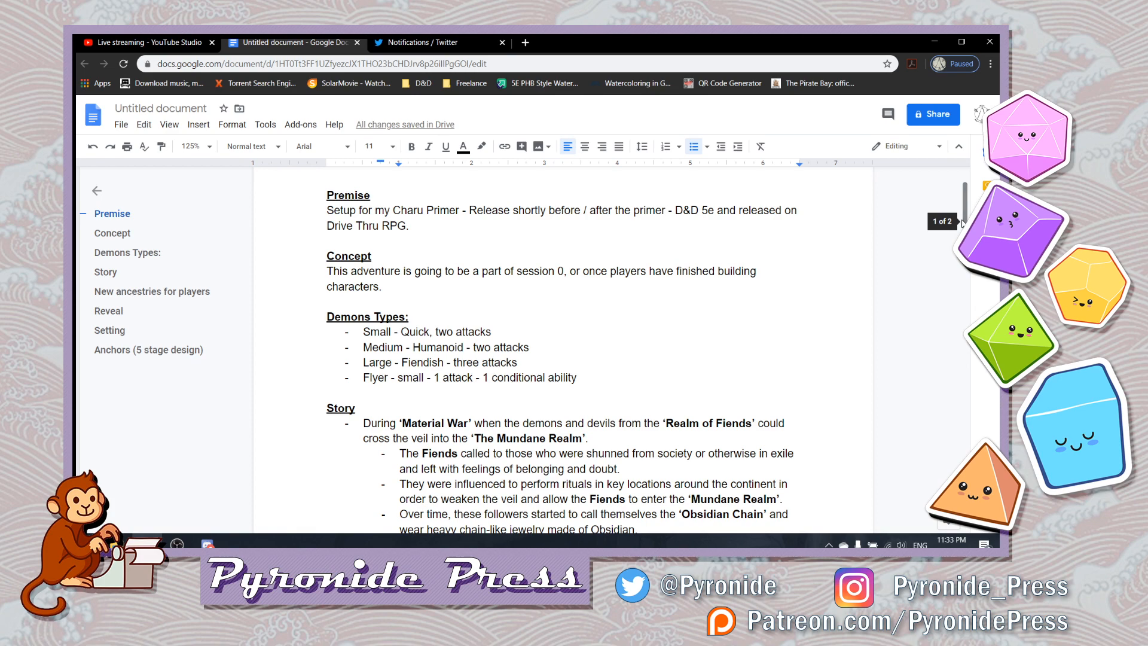
# - Add a main-level bullet at the end of the Anchors list reading "Fallout - Ritual is completed"
pyautogui.scroll(-3, 963, 223)
pyautogui.scroll(-5, 963, 253)
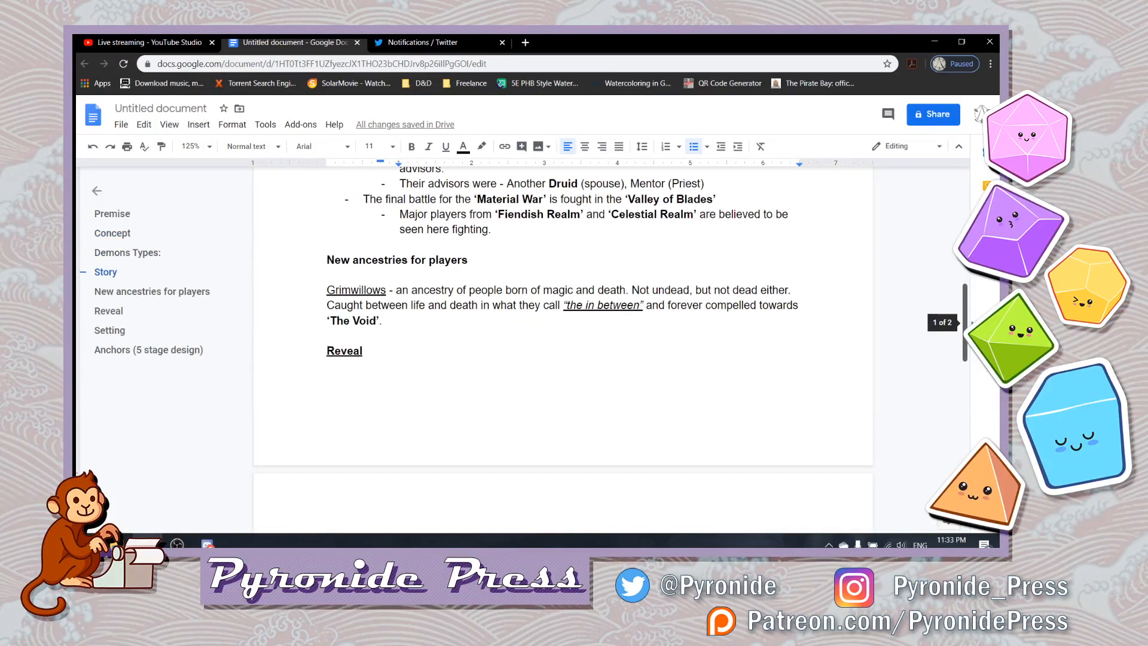
pyautogui.scroll(-6, 964, 323)
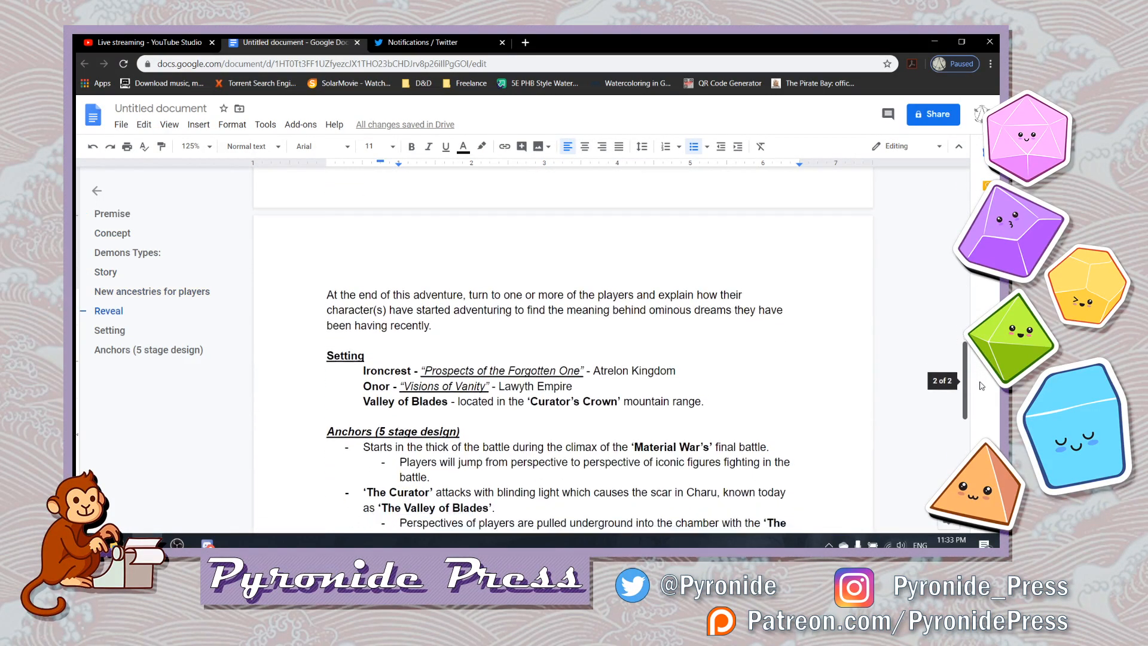
pyautogui.moveTo(980, 390); pyautogui.dragTo(981, 432)
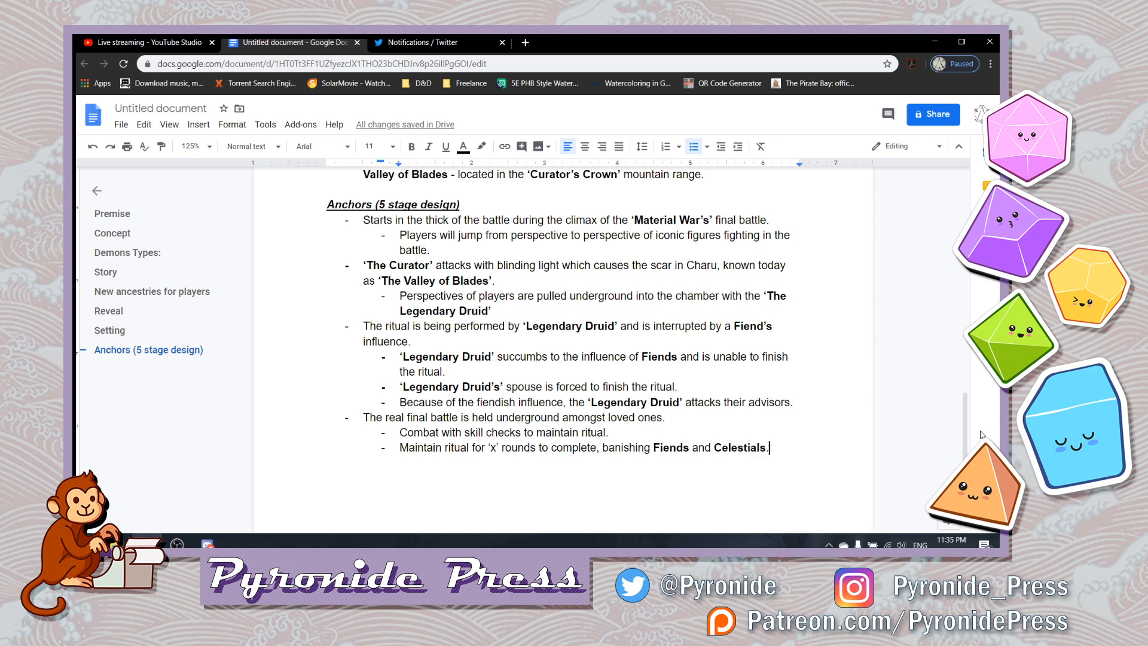
pyautogui.press('Return')
pyautogui.hotkey('shift', 'Tab')
pyautogui.write('Fallout ')
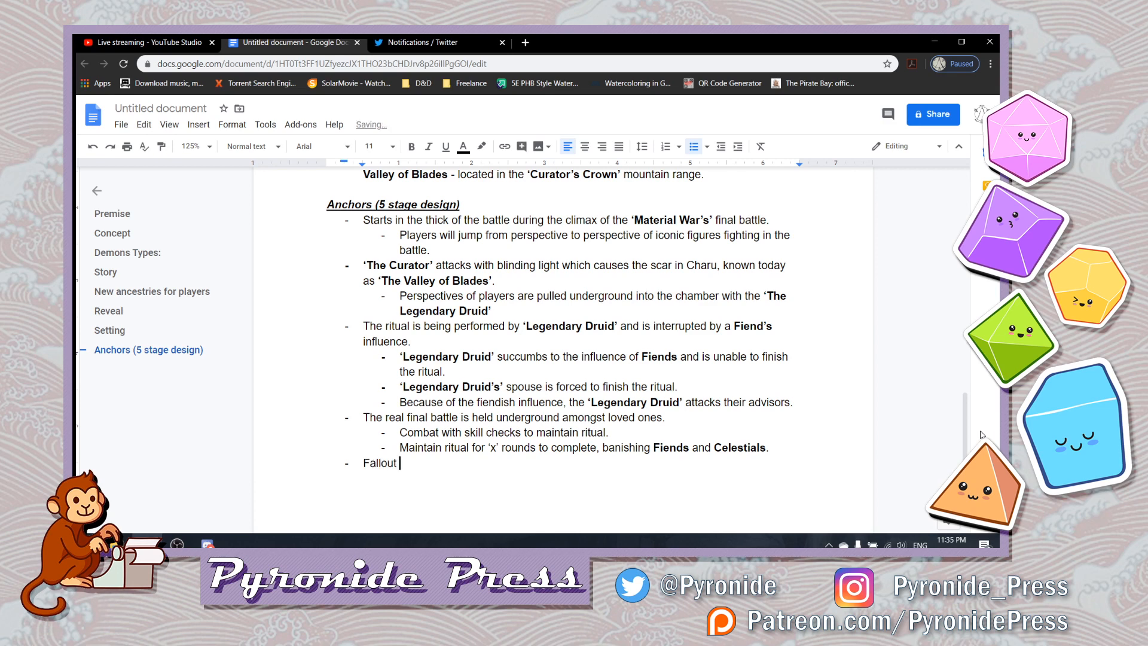
pyautogui.write('- Ritual is completed')
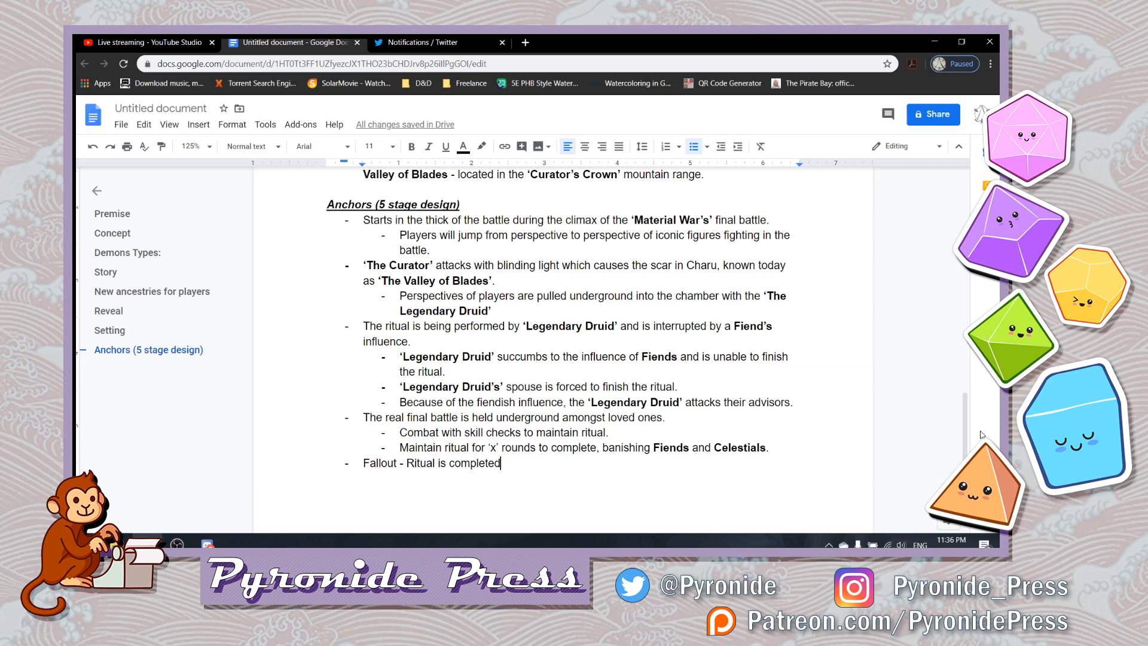
# - Try "maintain" in place of "completed" in the Fallout bullet, and put "complete" back
pyautogui.press('BackSpace')
pyautogui.press('BackSpace')
pyautogui.press('BackSpace')
pyautogui.press('BackSpace')
pyautogui.press('BackSpace')
pyautogui.press('BackSpace')
pyautogui.press('BackSpace')
pyautogui.press('BackSpace')
pyautogui.press('BackSpace')
pyautogui.write('maintain')
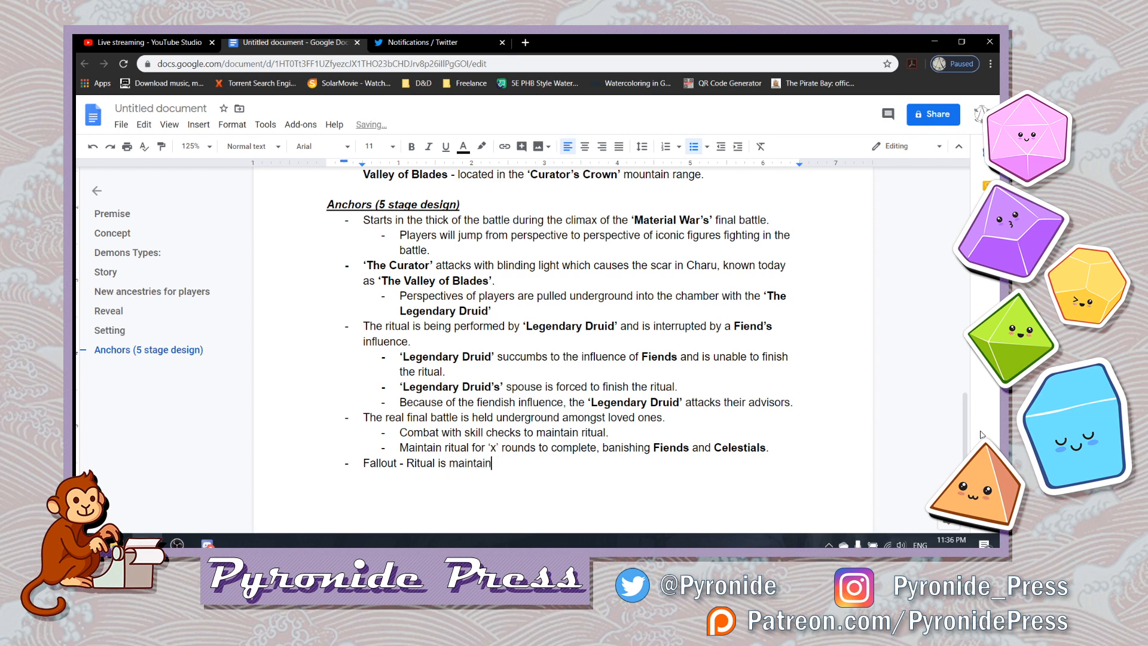
pyautogui.press('BackSpace')
pyautogui.press('BackSpace')
pyautogui.press('BackSpace')
pyautogui.press('BackSpace')
pyautogui.press('BackSpace')
pyautogui.press('BackSpace')
pyautogui.press('BackSpace')
pyautogui.press('BackSpace')
pyautogui.write('complete')
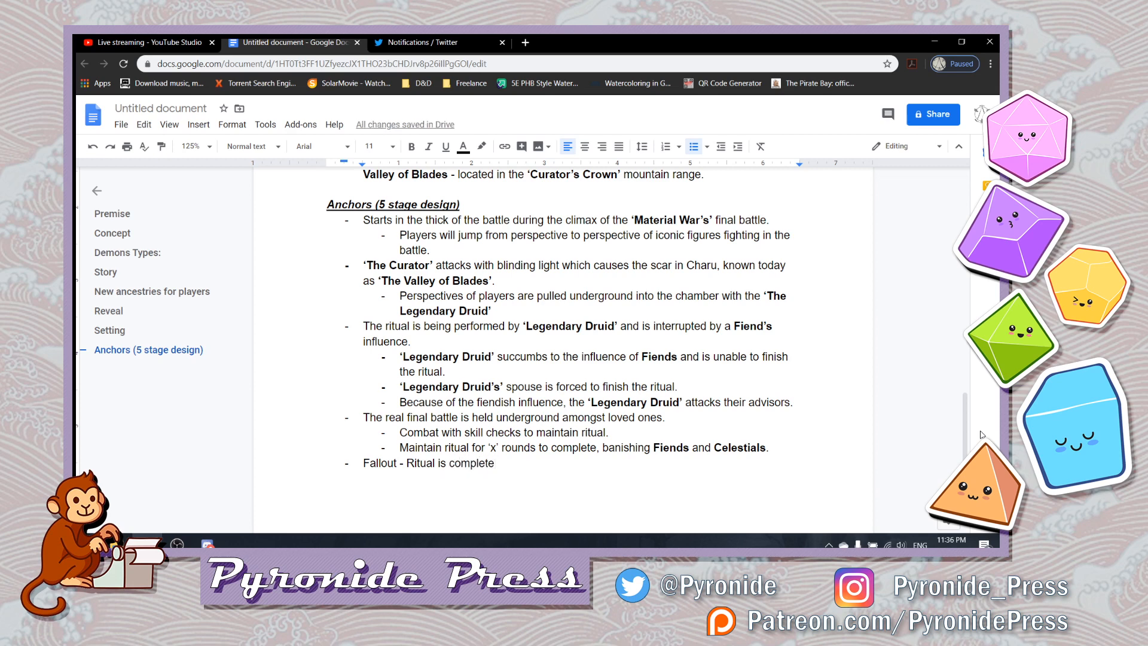
pyautogui.write('d, ')
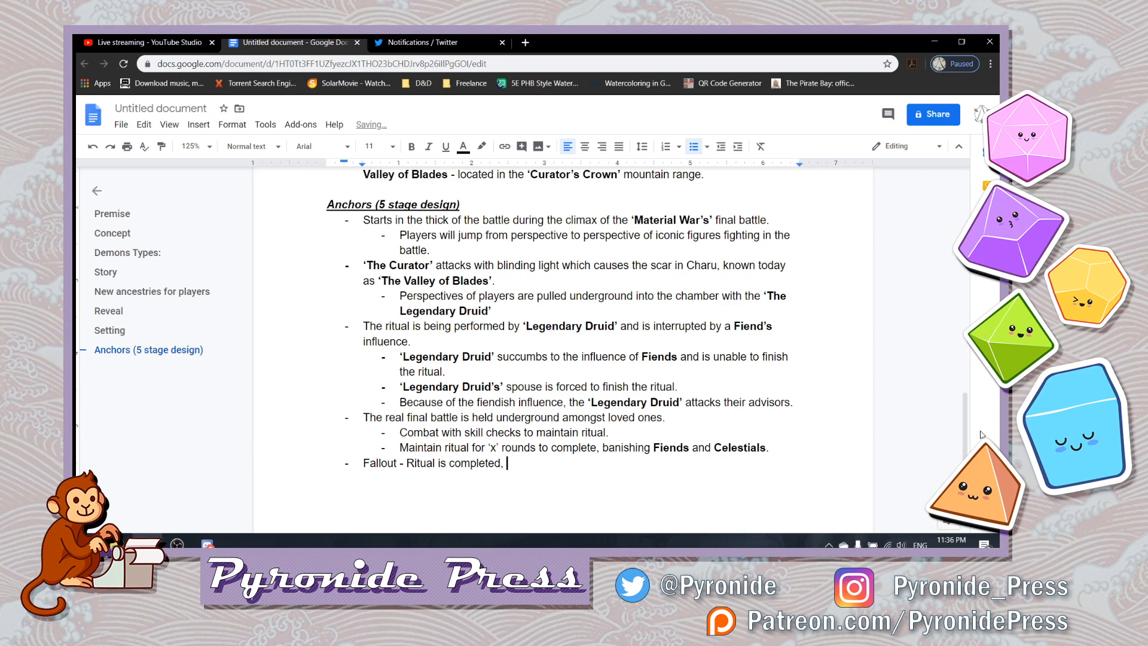
pyautogui.write('creating')
# - Continue the Fallout bullet so it reads "completed, creating" followed by ‘Legendary Oak’ in bold
pyautogui.hotkey('ctrl', 'b')
pyautogui.write("'Legend")
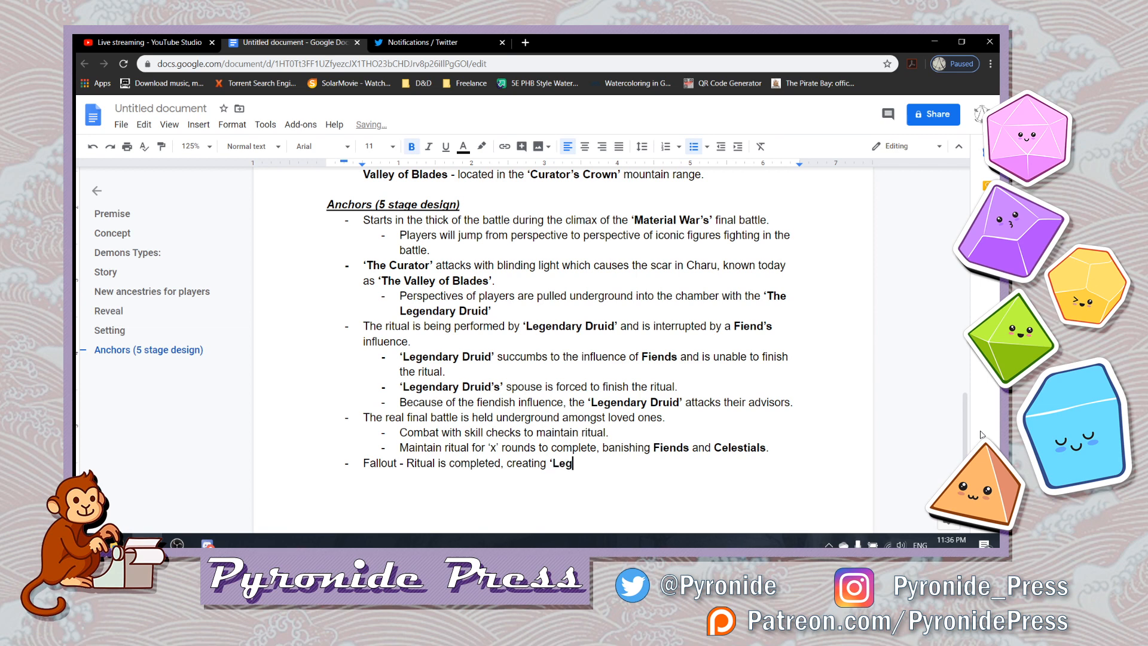
pyautogui.write('ary')
pyautogui.write(" Oak'")
# - Insert "the" in regular weight before ‘Legendary Oak’ in the Fallout bullet
pyautogui.press('Left')
pyautogui.press('Left')
pyautogui.press('Left')
pyautogui.press('Left')
pyautogui.press('Left')
pyautogui.press('Left')
pyautogui.press('Left')
pyautogui.press('Left')
pyautogui.press('Left')
pyautogui.press('Left')
pyautogui.press('Left')
pyautogui.press('Left')
pyautogui.press('Left')
pyautogui.press('Left')
pyautogui.press('Left')
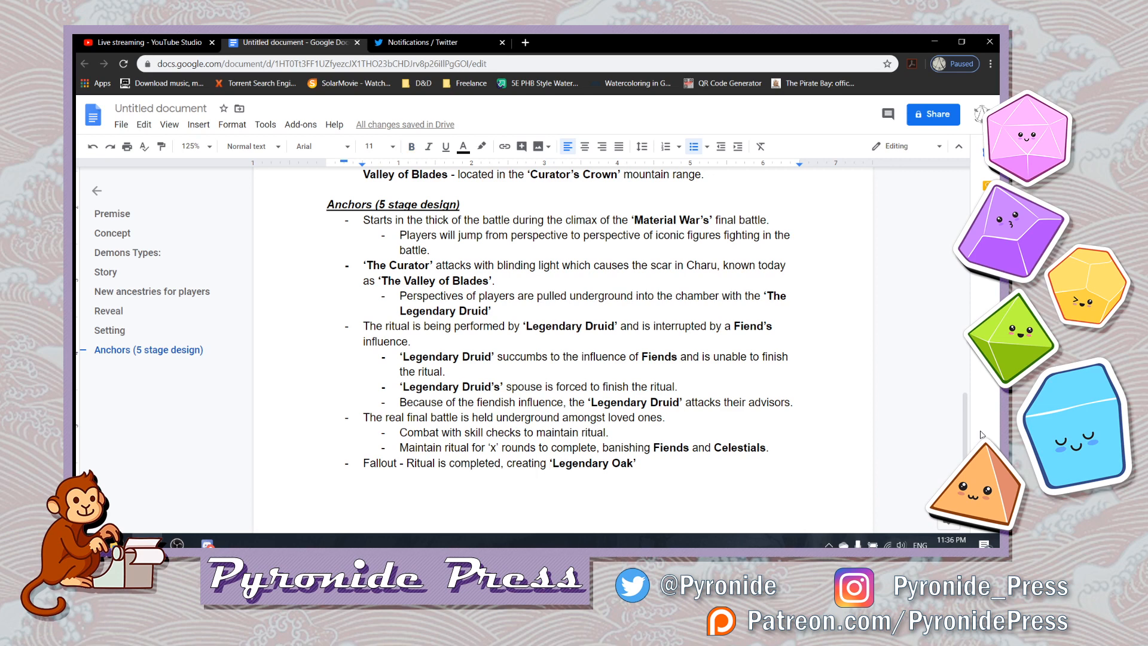
pyautogui.write('the')
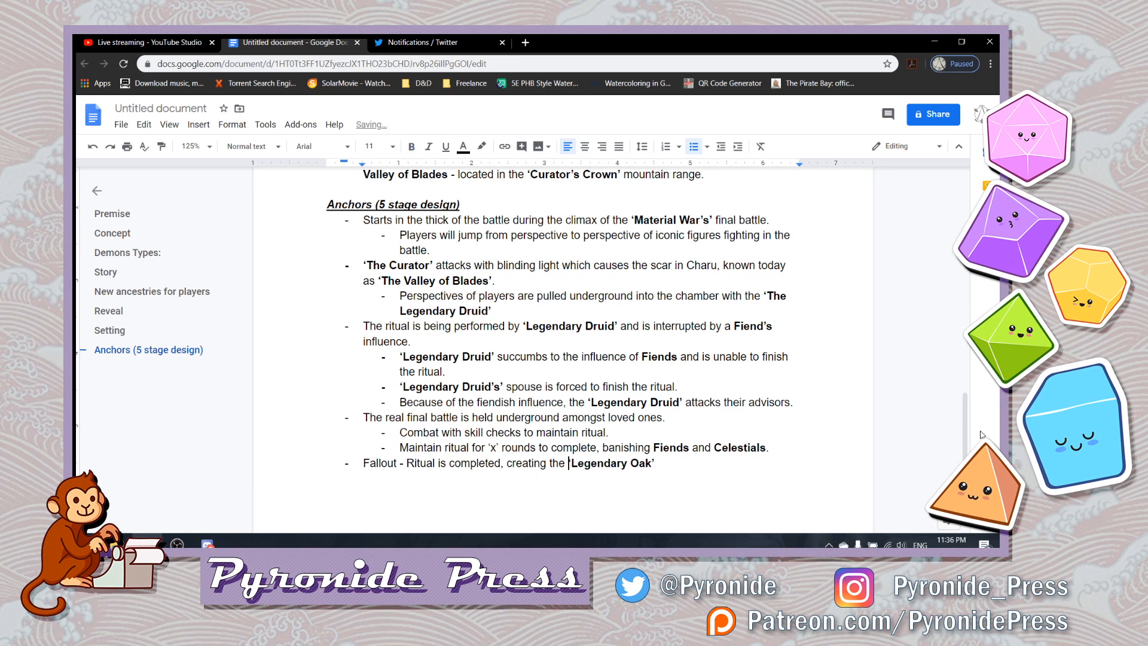
pyautogui.press('End')
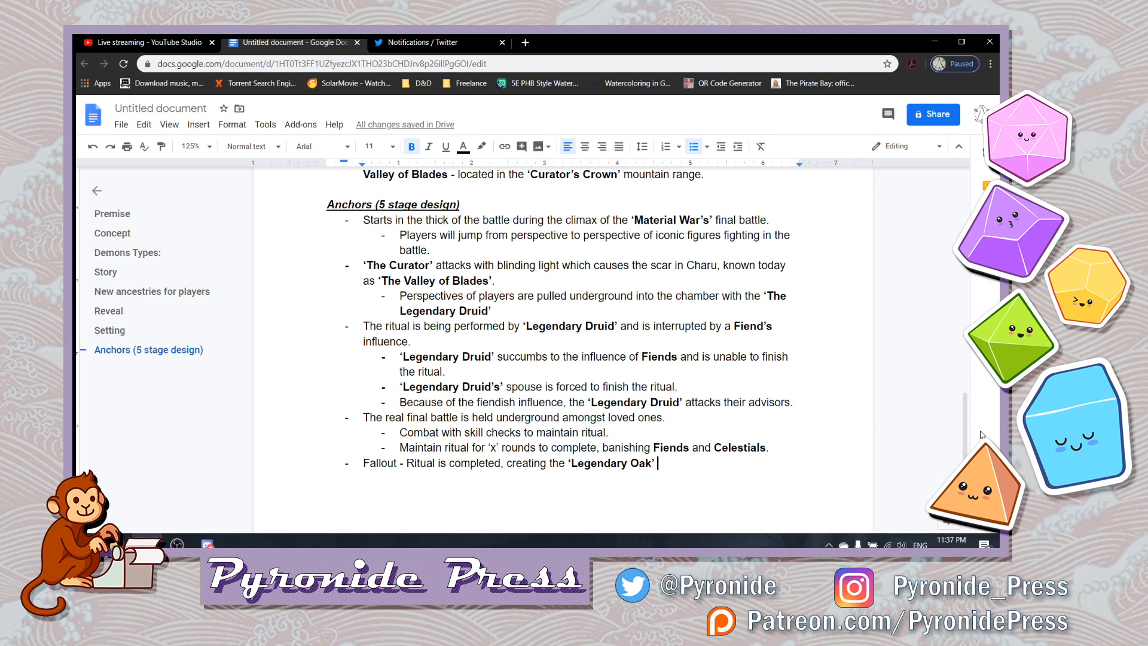
# - Start a regular-weight sub-bullet under the Fallout bullet with the word "Perspectives"
pyautogui.press('Return')
pyautogui.press('Tab')
pyautogui.hotkey('ctrl', 'b')
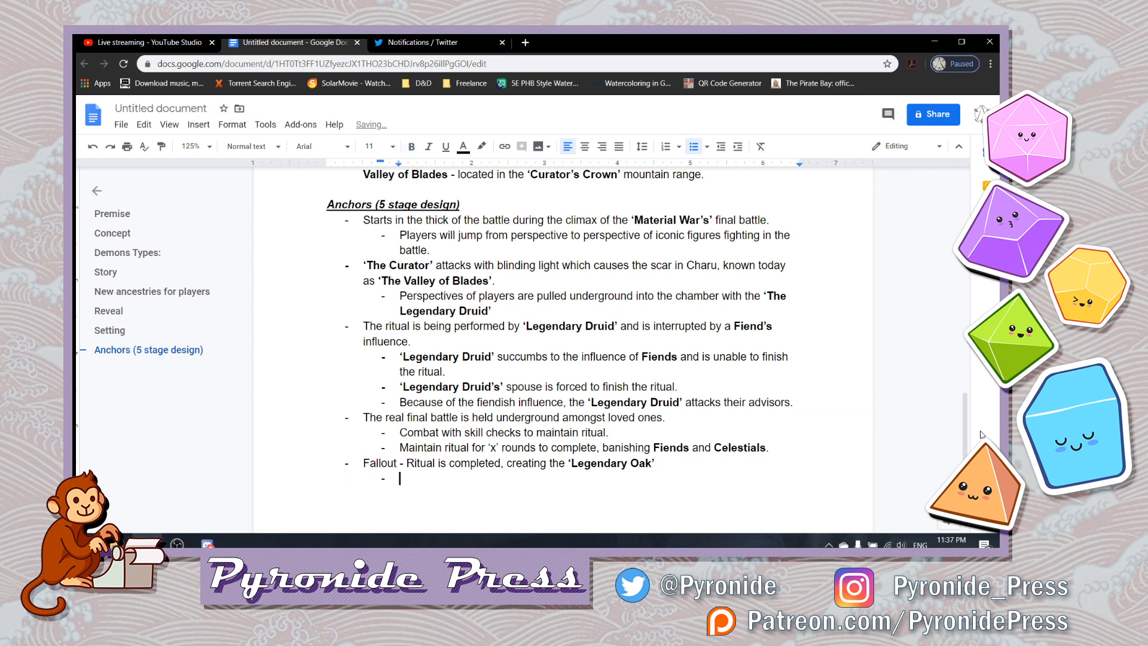
pyautogui.write('Perspectives')
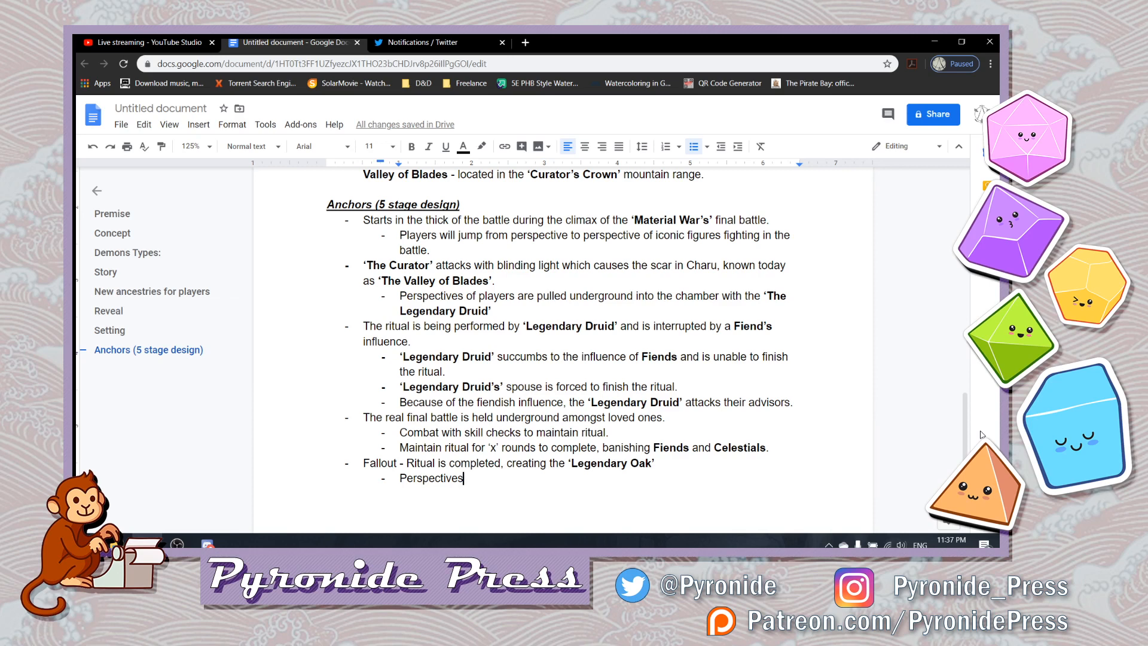
# - Insert an empty sub-bullet below the "Maintain ritual for ‘x’ rounds" line of the real final battle
pyautogui.press('Up')
pyautogui.press('Up')
pyautogui.press('Up')
pyautogui.press('Right')
pyautogui.press('Right')
pyautogui.press('Right')
pyautogui.press('Right')
pyautogui.press('Right')
pyautogui.press('Right')
pyautogui.press('Right')
pyautogui.press('Right')
pyautogui.hotkey('ctrl', 'Right')
pyautogui.hotkey('ctrl', 'Right')
pyautogui.hotkey('ctrl', 'Right')
pyautogui.press('Right')
pyautogui.press('Right')
pyautogui.press('Right')
pyautogui.press('Right')
pyautogui.press('Right')
pyautogui.press('Right')
pyautogui.press('Right')
pyautogui.press('Right')
pyautogui.press('Right')
pyautogui.press('Right')
pyautogui.press('Right')
pyautogui.press('Right')
pyautogui.press('Right')
pyautogui.press('Right')
pyautogui.press('Right')
pyautogui.press('Right')
pyautogui.press('Right')
pyautogui.press('Right')
pyautogui.press('Right')
pyautogui.press('Right')
pyautogui.press('Right')
pyautogui.press('Right')
pyautogui.press('Right')
pyautogui.press('Right')
pyautogui.press('Right')
pyautogui.press('Right')
pyautogui.press('Right')
pyautogui.press('Right')
pyautogui.press('Right')
pyautogui.press('Right')
pyautogui.press('Right')
pyautogui.press('Right')
pyautogui.press('Right')
pyautogui.press('Right')
pyautogui.press('Right')
pyautogui.press('Right')
pyautogui.press('Return')
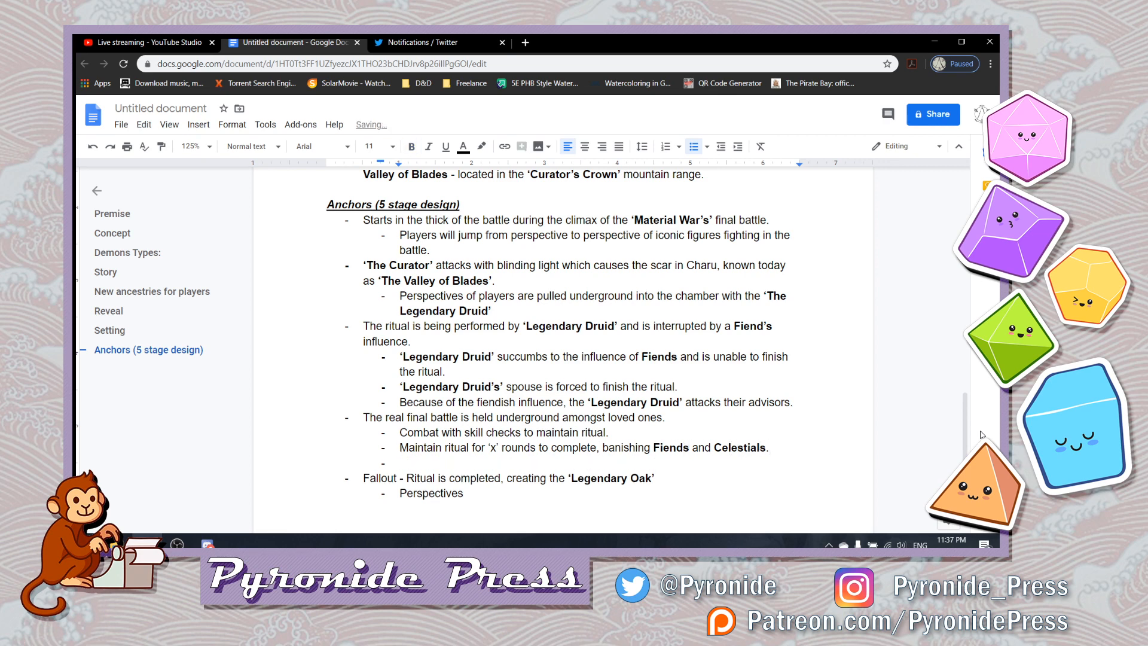
# - Fill the empty final-battle sub-bullet with "Perspectives are pulled into these fighters."
pyautogui.write('Persepectives are pu')
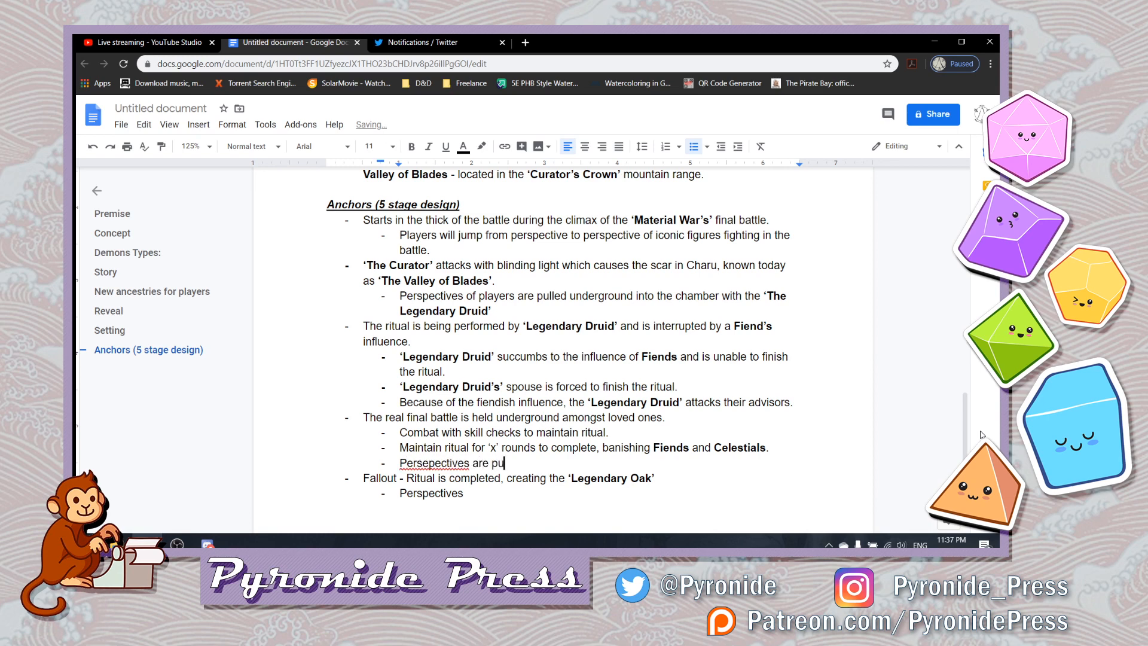
pyautogui.write('lled into ')
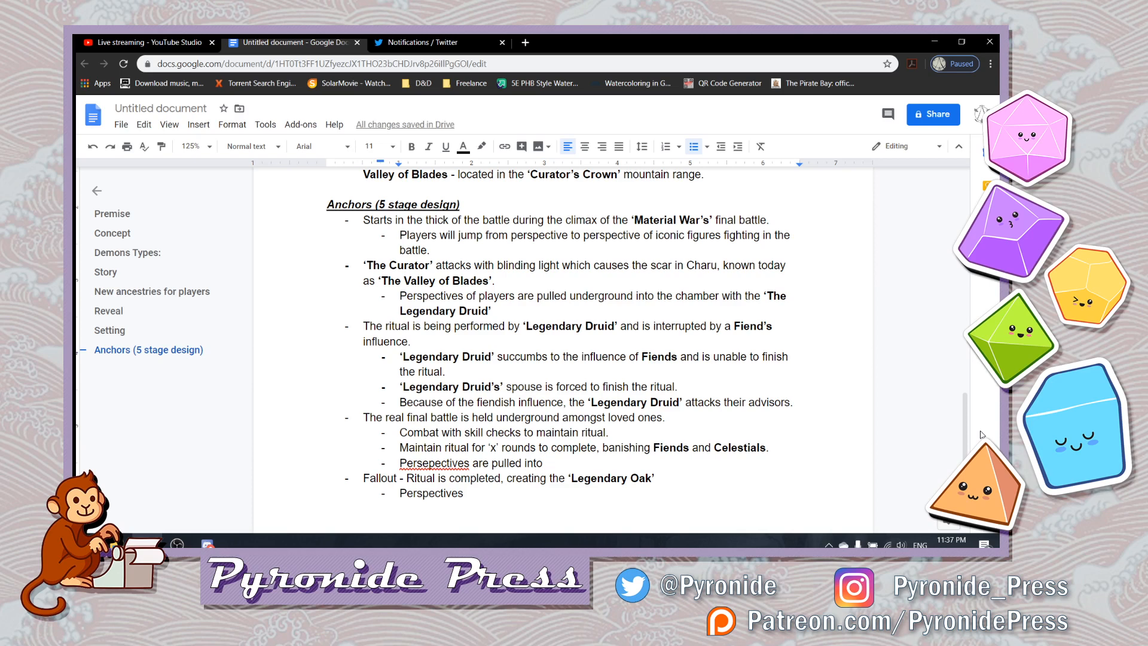
pyautogui.write('these fighters...')
pyautogui.press('BackSpace')
pyautogui.press('BackSpace')
pyautogui.write('.')
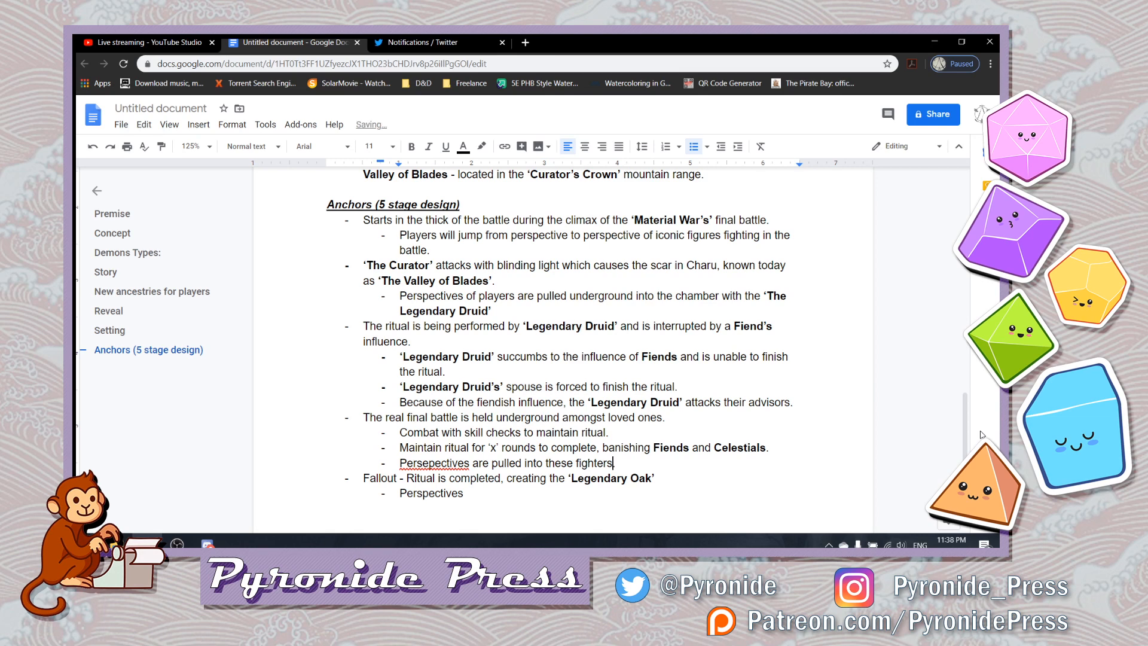
# - Correct the misspelled first word of the fighters sub-bullet to "Perspectives"
pyautogui.press('Left')
pyautogui.press('Left')
pyautogui.press('Left')
pyautogui.press('Left')
pyautogui.press('Left')
pyautogui.press('Left')
pyautogui.press('Left')
pyautogui.press('Left')
pyautogui.press('Left')
pyautogui.press('Left')
pyautogui.press('Left')
pyautogui.press('Left')
pyautogui.press('Left')
pyautogui.press('Left')
pyautogui.press('Left')
pyautogui.press('Left')
pyautogui.press('Left')
pyautogui.press('Left')
pyautogui.press('Left')
pyautogui.press('Left')
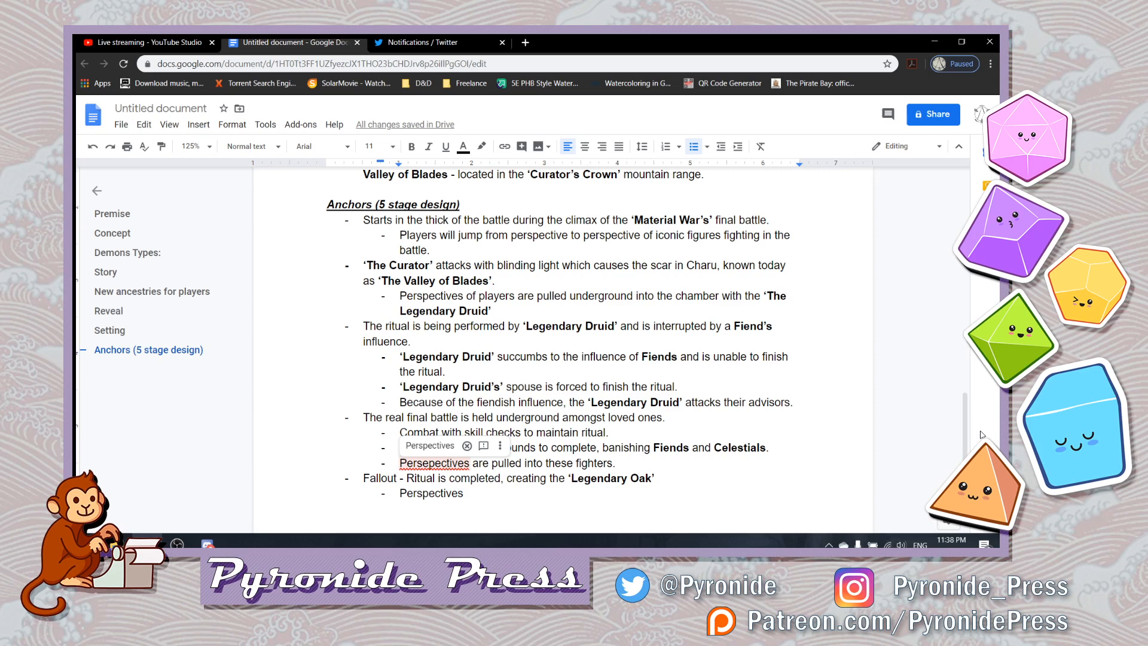
pyautogui.press('Left')
pyautogui.press('Left')
pyautogui.press('BackSpace')
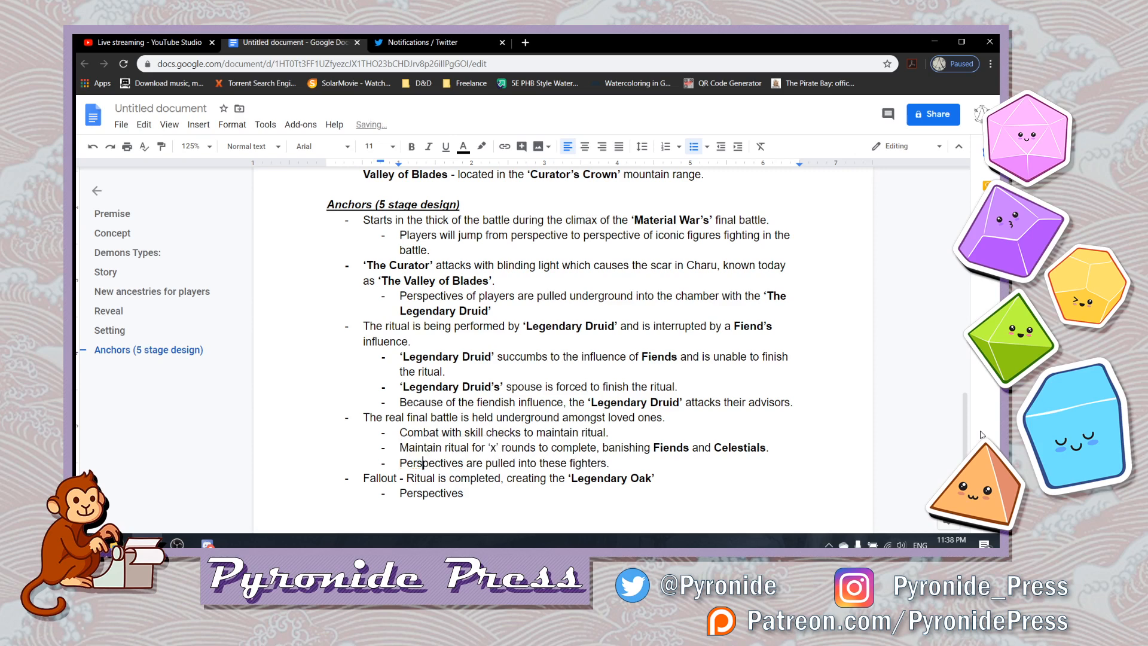
# - Add another sub-bullet after the fighters line reading "Perspectives change every round."
pyautogui.press('Down')
pyautogui.press('Right')
pyautogui.press('Right')
pyautogui.press('Right')
pyautogui.press('Right')
pyautogui.press('Right')
pyautogui.press('Right')
pyautogui.press('Right')
pyautogui.press('Right')
pyautogui.press('Right')
pyautogui.press('Right')
pyautogui.press('Right')
pyautogui.press('Right')
pyautogui.press('Right')
pyautogui.press('Right')
pyautogui.press('Right')
pyautogui.press('Right')
pyautogui.press('Right')
pyautogui.press('Right')
pyautogui.press('Right')
pyautogui.press('Right')
pyautogui.press('Right')
pyautogui.press('Right')
pyautogui.press('Right')
pyautogui.press('Right')
pyautogui.press('Up')
pyautogui.press('Right')
pyautogui.press('Right')
pyautogui.press('Right')
pyautogui.press('Right')
pyautogui.press('Right')
pyautogui.press('Right')
pyautogui.press('Right')
pyautogui.press('Right')
pyautogui.press('Right')
pyautogui.hotkey('shift', 'Left')
pyautogui.hotkey('shift', 'Left')
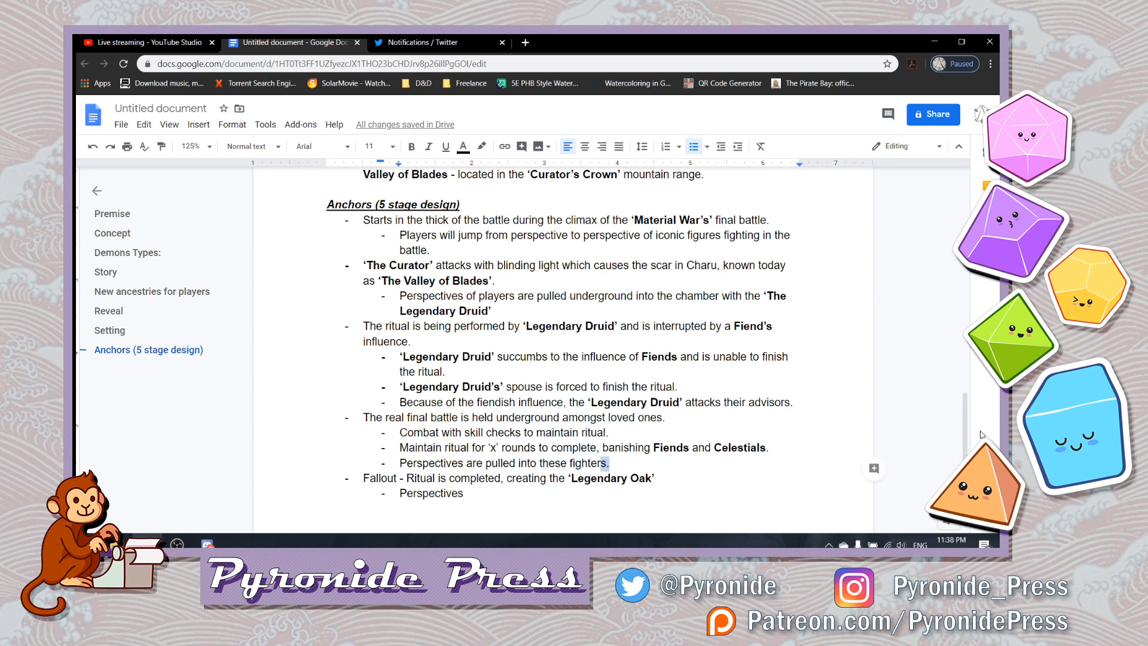
pyautogui.hotkey('shift', 'Left')
pyautogui.hotkey('shift', 'Left')
pyautogui.hotkey('shift', 'Left')
pyautogui.hotkey('shift', 'Left')
pyautogui.hotkey('shift', 'Left')
pyautogui.hotkey('shift', 'Left')
pyautogui.hotkey('shift', 'Left')
pyautogui.hotkey('shift', 'Left')
pyautogui.hotkey('shift', 'Left')
pyautogui.hotkey('shift', 'Left')
pyautogui.hotkey('shift', 'Left')
pyautogui.hotkey('shift', 'Left')
pyautogui.hotkey('shift', 'Left')
pyautogui.hotkey('shift', 'Left')
pyautogui.hotkey('shift', 'Left')
pyautogui.hotkey('shift', 'Left')
pyautogui.hotkey('shift', 'Left')
pyautogui.hotkey('shift', 'Left')
pyautogui.hotkey('shift', 'Left')
pyautogui.hotkey('shift', 'Left')
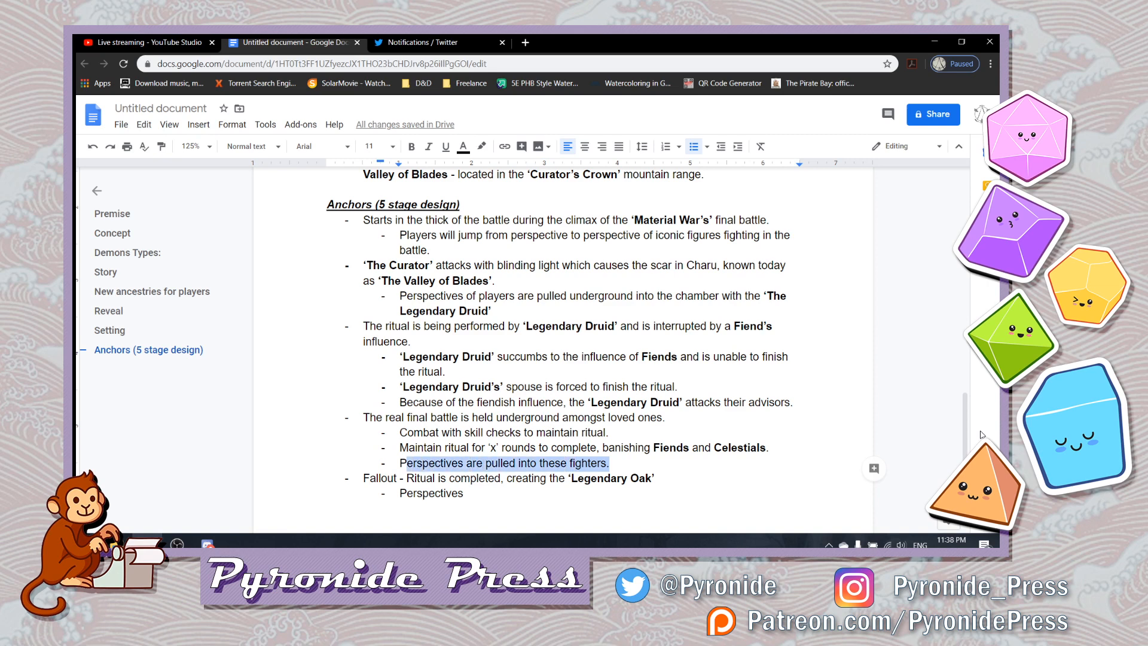
pyautogui.hotkey('shift', 'Left')
pyautogui.press('Right')
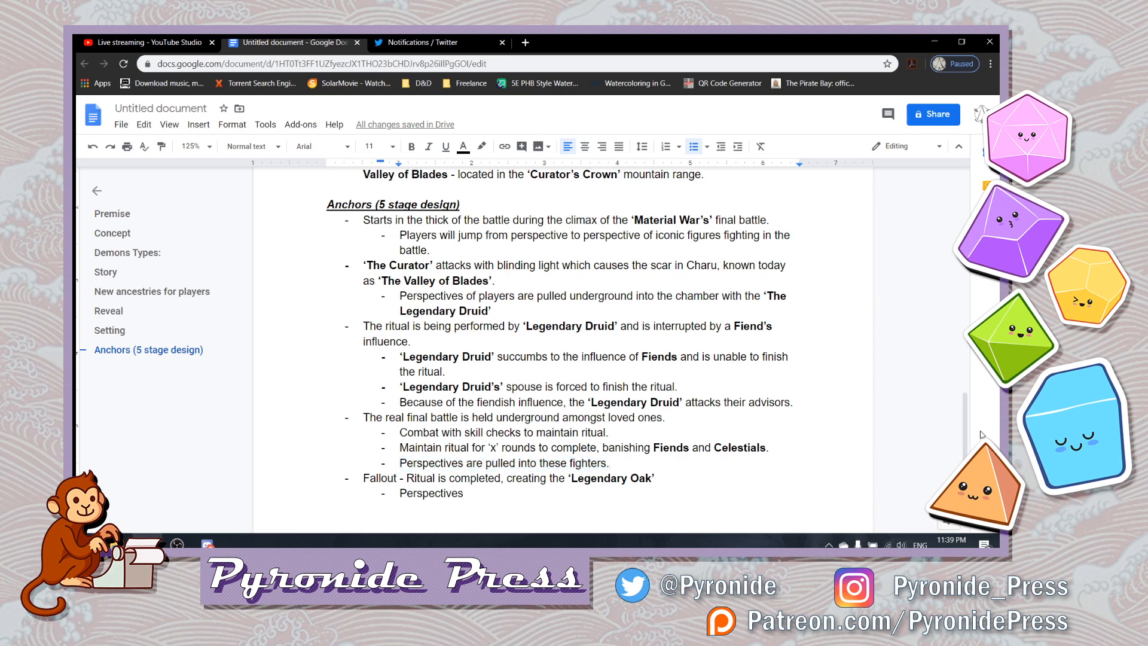
pyautogui.press('Return')
pyautogui.write('Per')
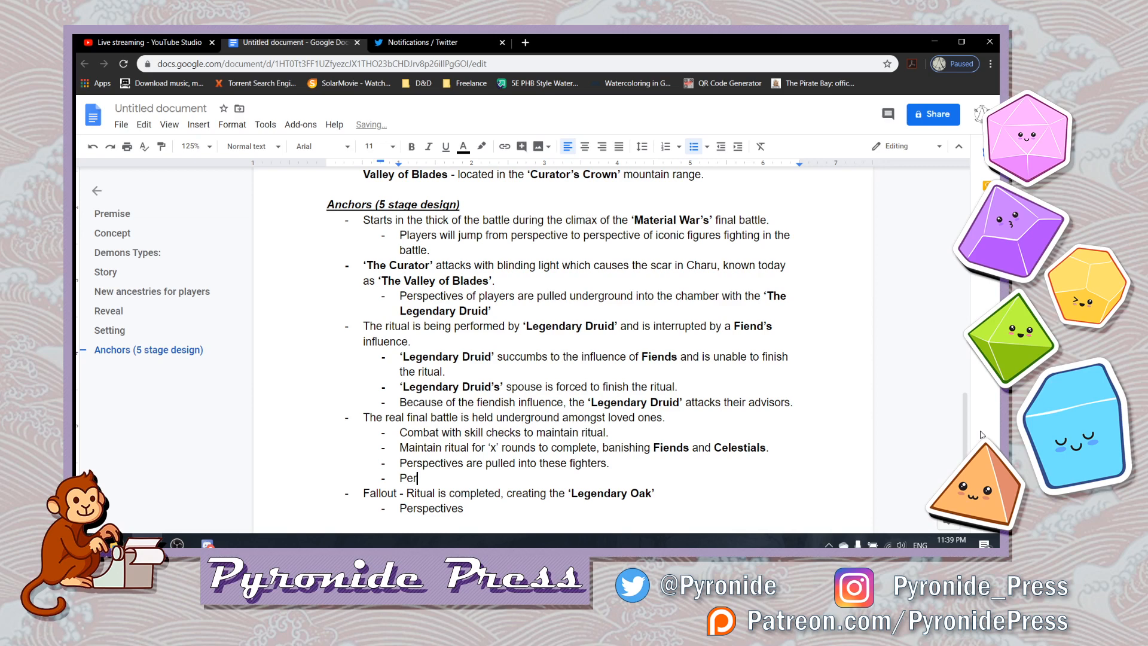
pyautogui.write('spectives change every round.')
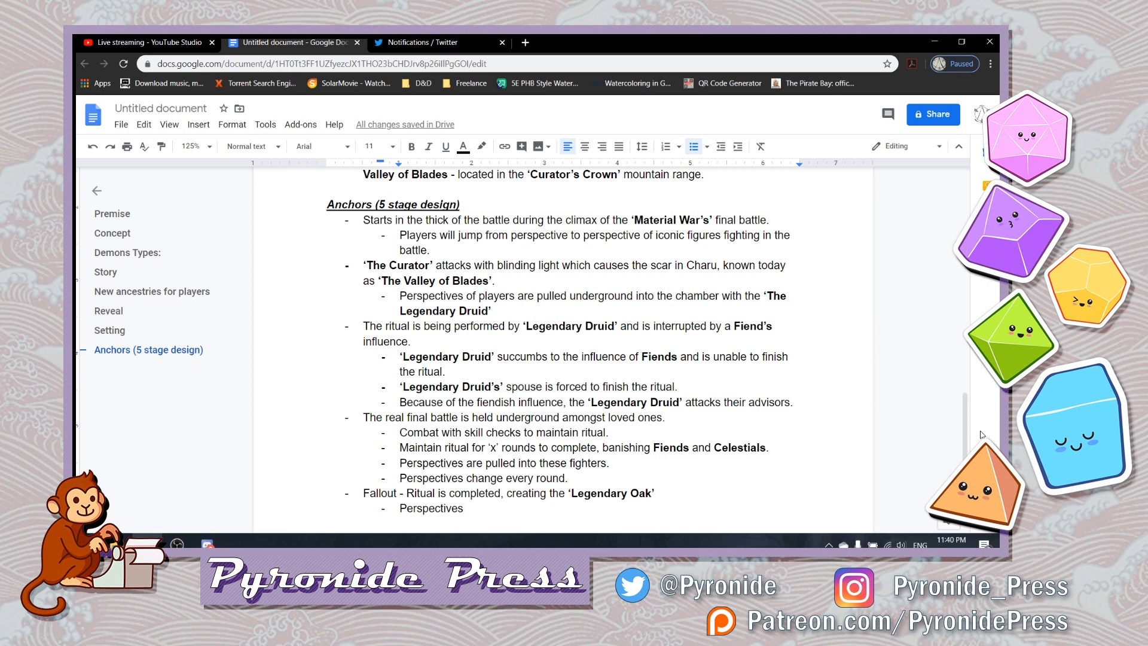
# - Extend the "Perspectives" sub-bullet under Fallout with "float to witness the final moments"
pyautogui.write('float')
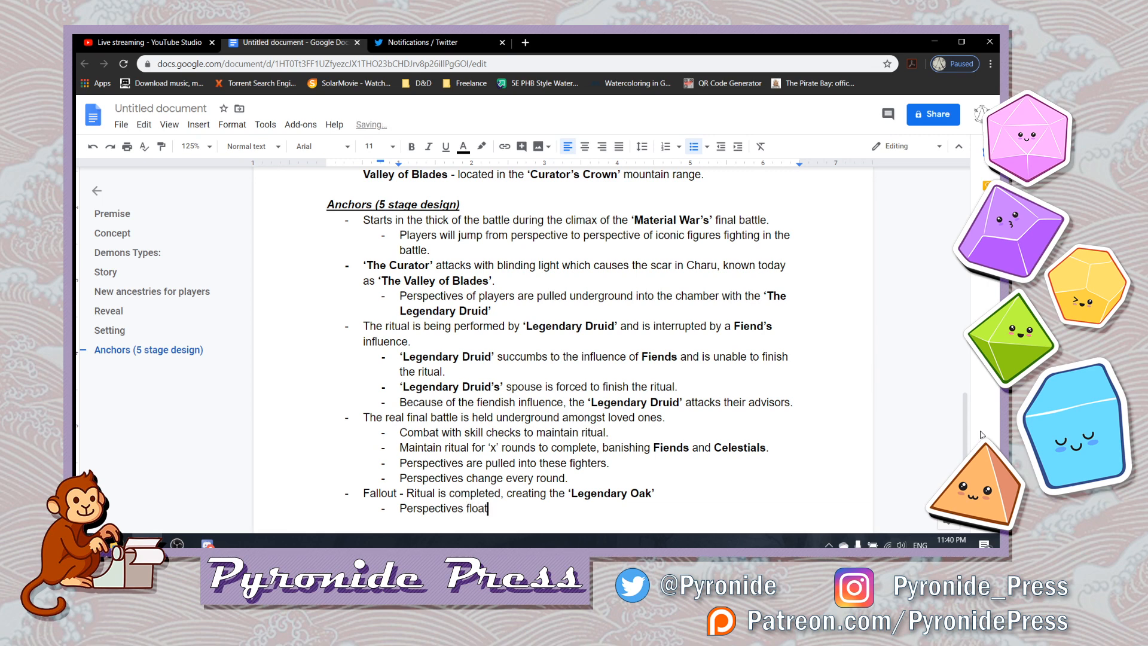
pyautogui.write(' to ')
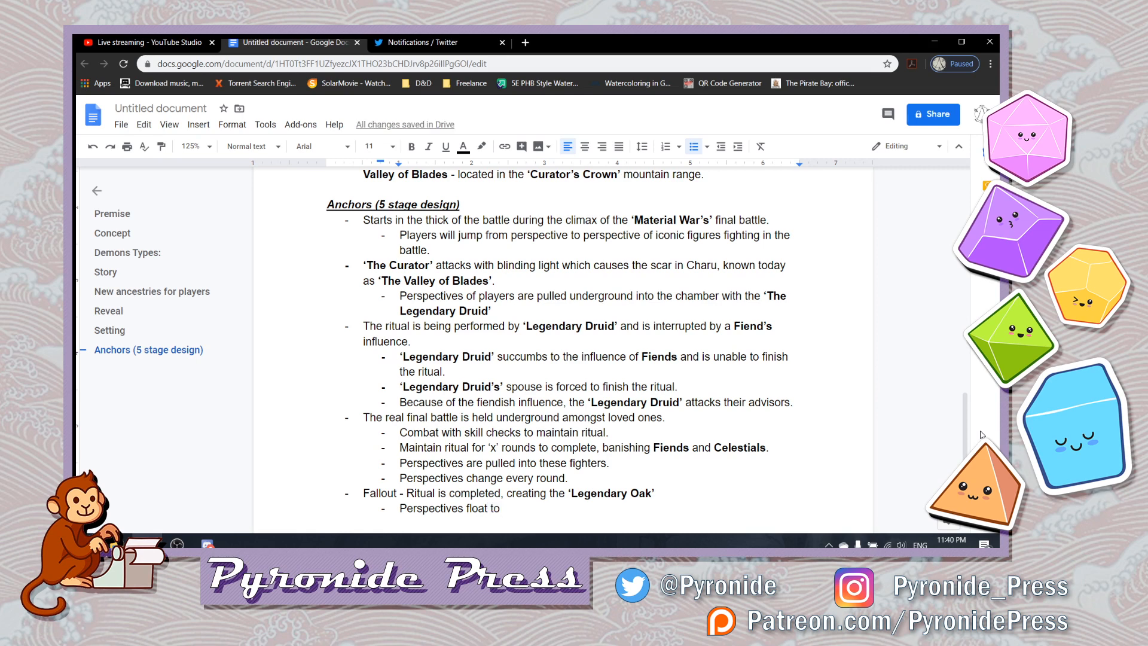
pyautogui.write('gain')
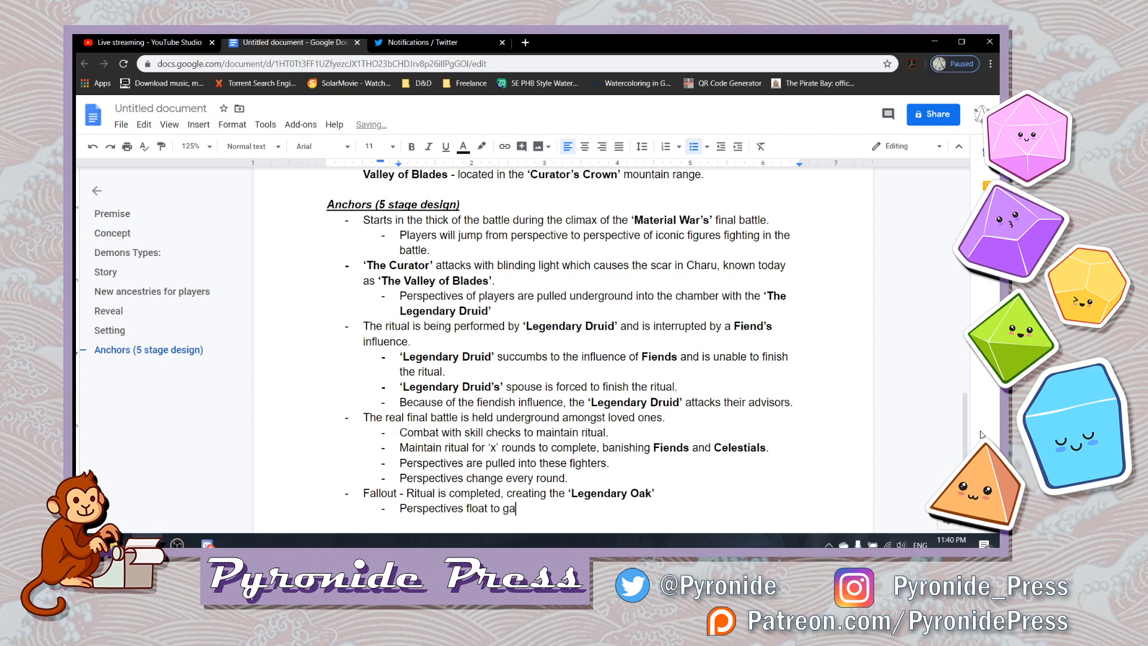
pyautogui.press('BackSpace')
pyautogui.press('BackSpace')
pyautogui.press('BackSpace')
pyautogui.press('BackSpace')
pyautogui.press('BackSpace')
pyautogui.write('witness the ')
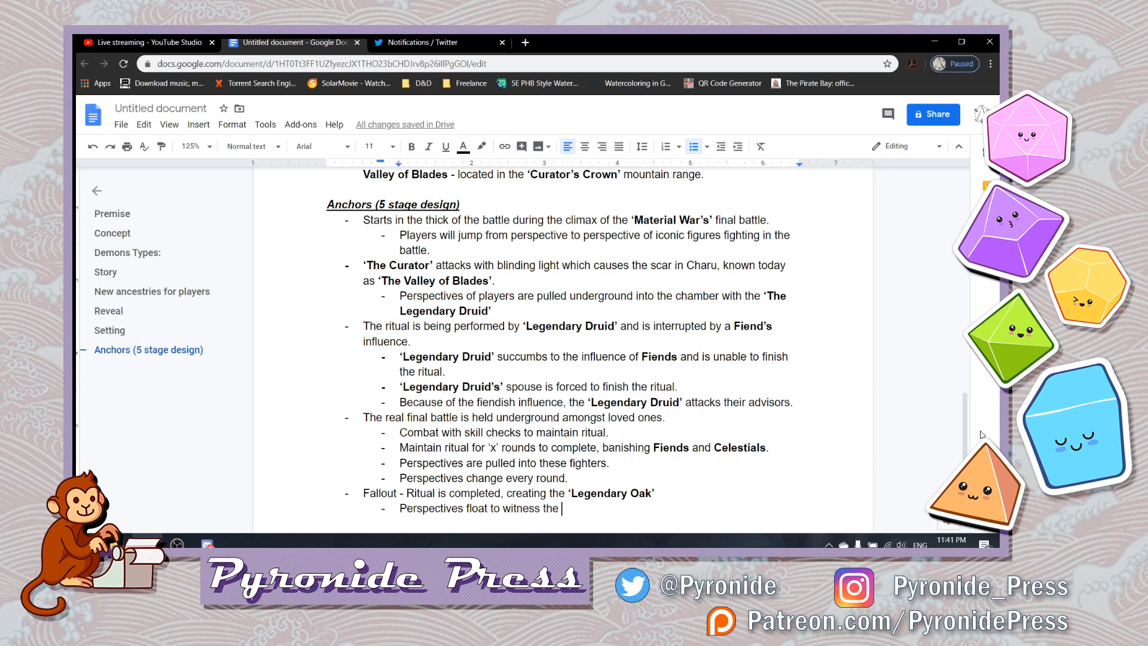
pyautogui.write('final mome')
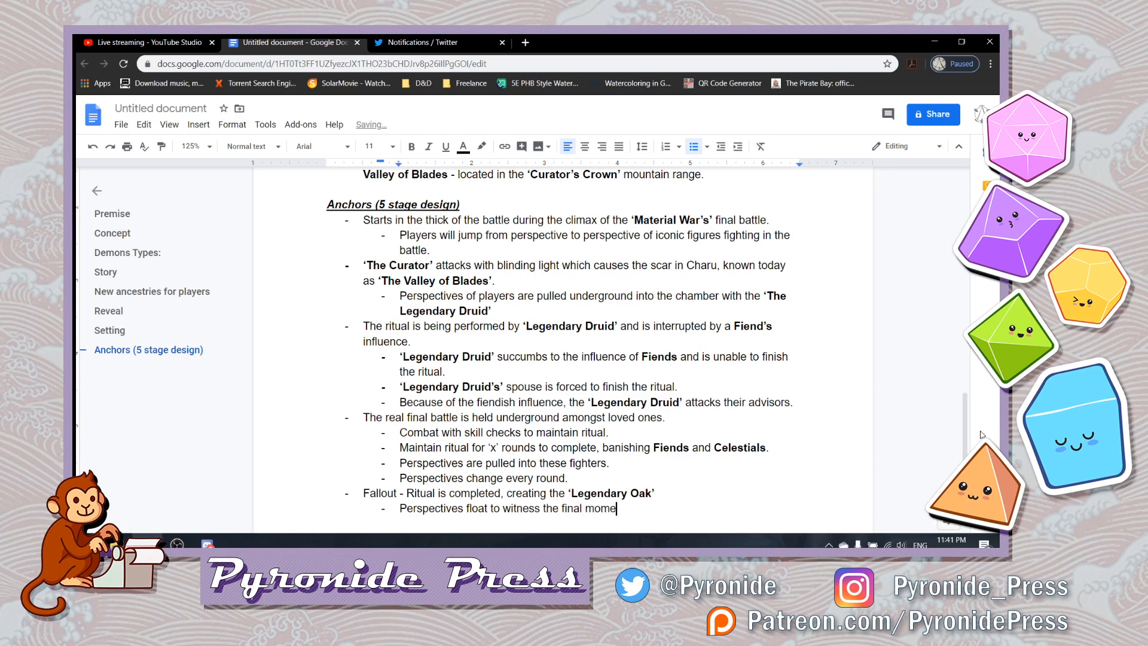
pyautogui.write('nts of the war')
# - Finish the Fallout perspectives sub-bullet with "of the" and ‘Material War’ in bold, and return to regular weight
pyautogui.press('BackSpace')
pyautogui.press('BackSpace')
pyautogui.press('BackSpace')
pyautogui.hotkey('ctrl', 'b')
pyautogui.write("'Material")
pyautogui.write(" War'")
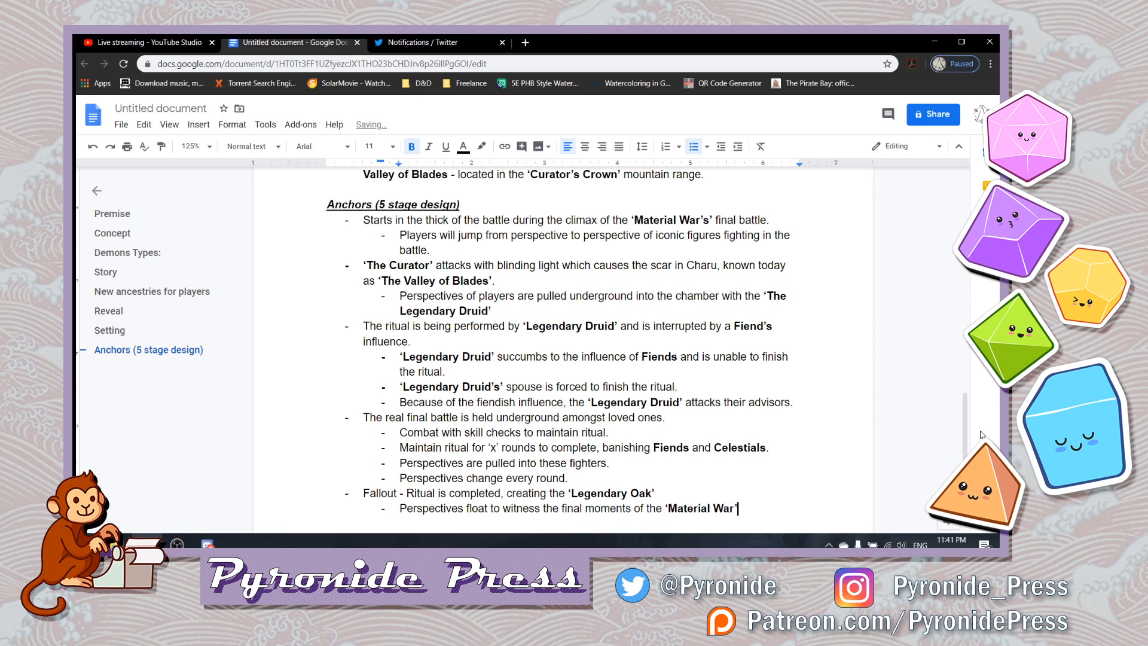
pyautogui.hotkey('ctrl', 'b')
# - Add a final sub-bullet under Fallout reading "Player(s) wake up from dream", leaving no empty bullet after it
pyautogui.press('Return')
pyautogui.write('Player(s) wake up from')
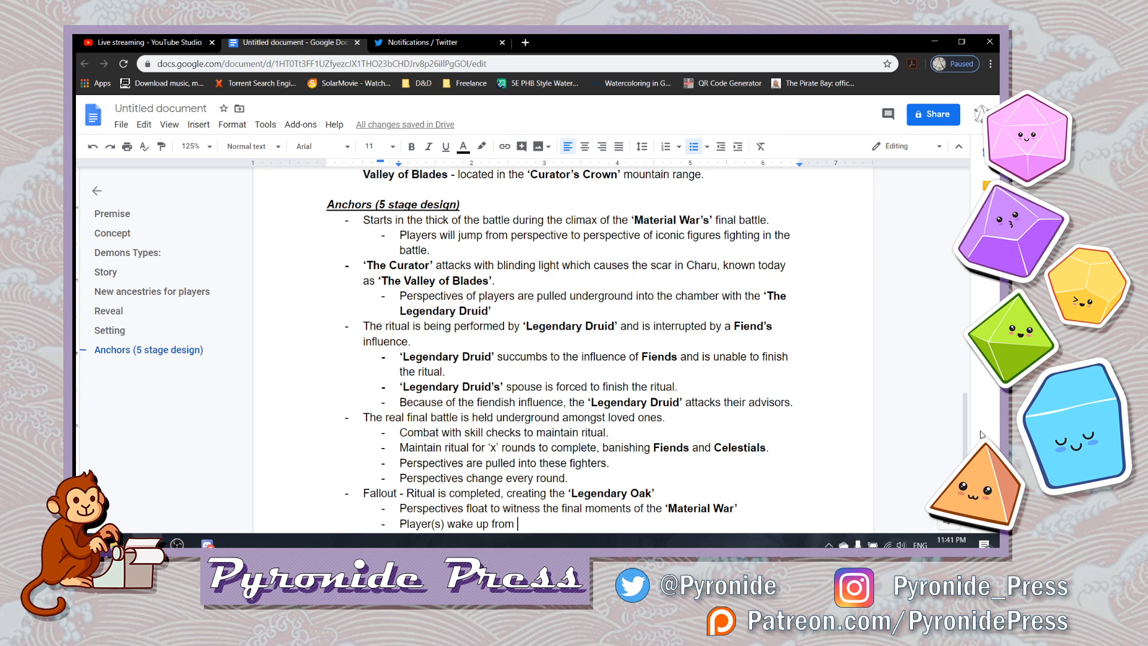
pyautogui.write(' dream')
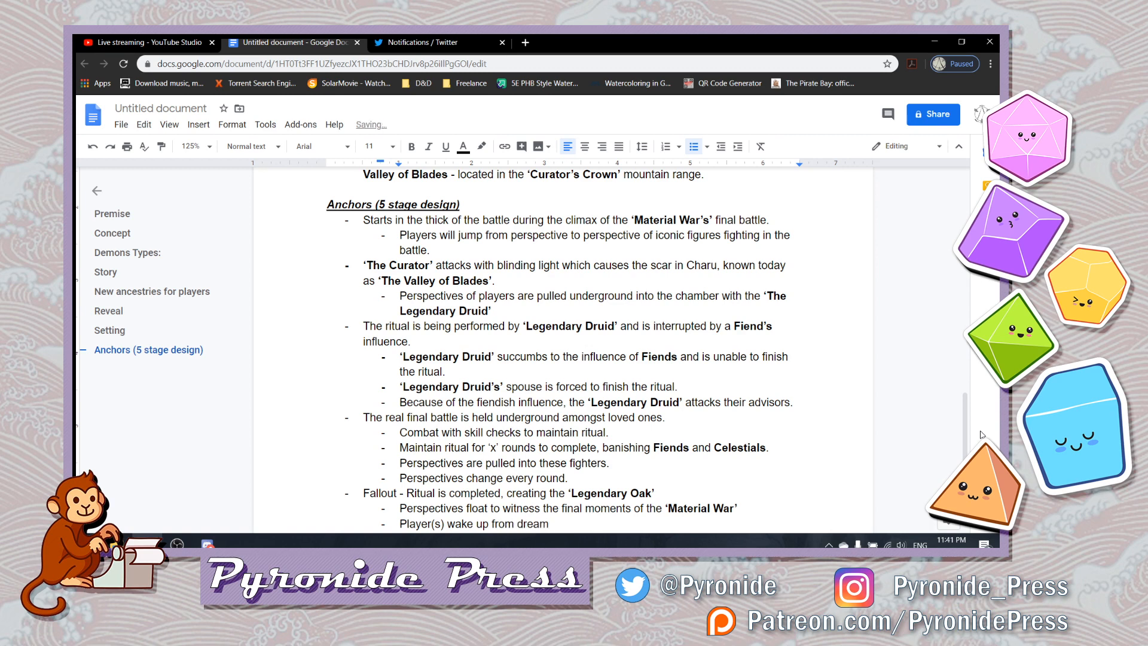
pyautogui.press('Return')
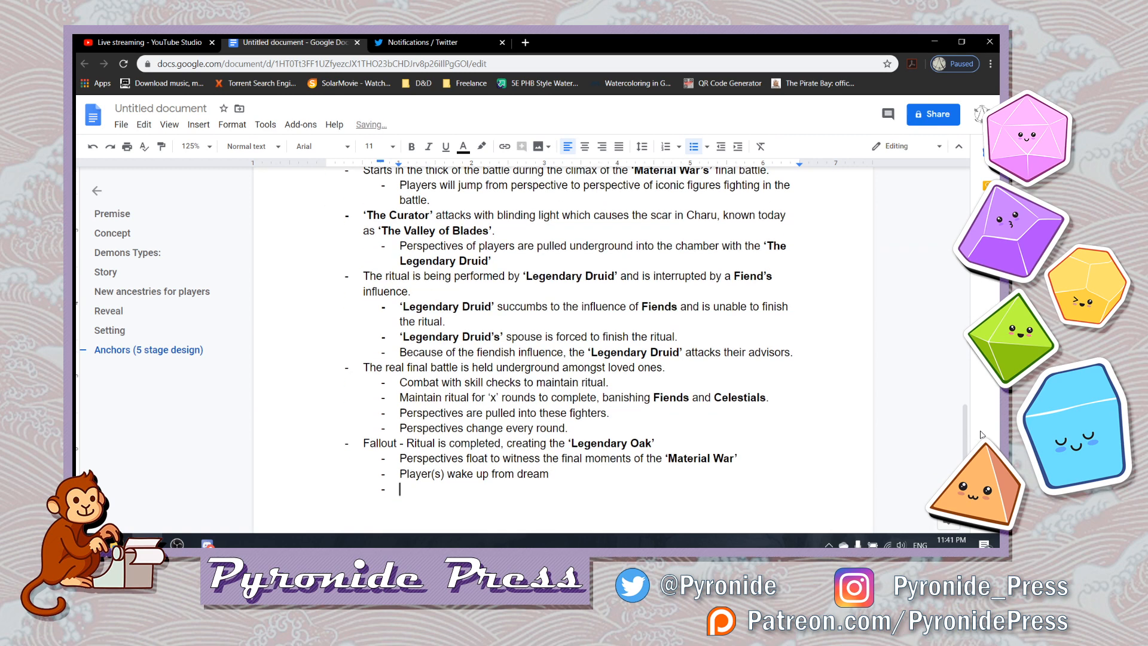
pyautogui.press('BackSpace')
pyautogui.press('BackSpace')
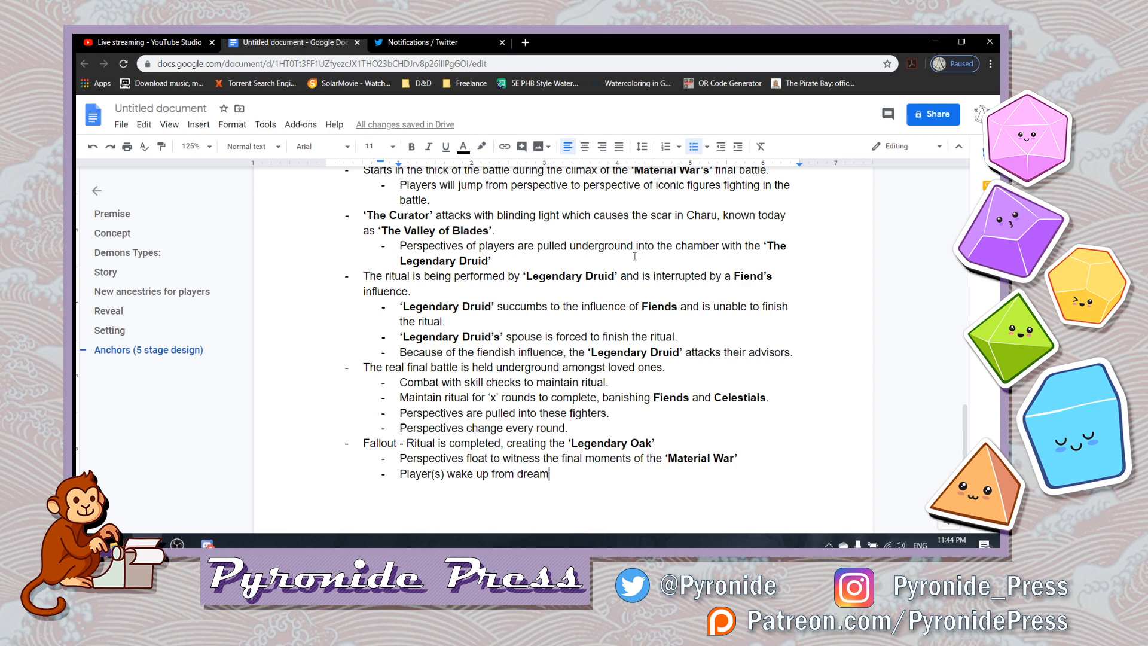
# - Switch to the YouTube Studio live streaming page and request to end the stream
pyautogui.click(190, 42)
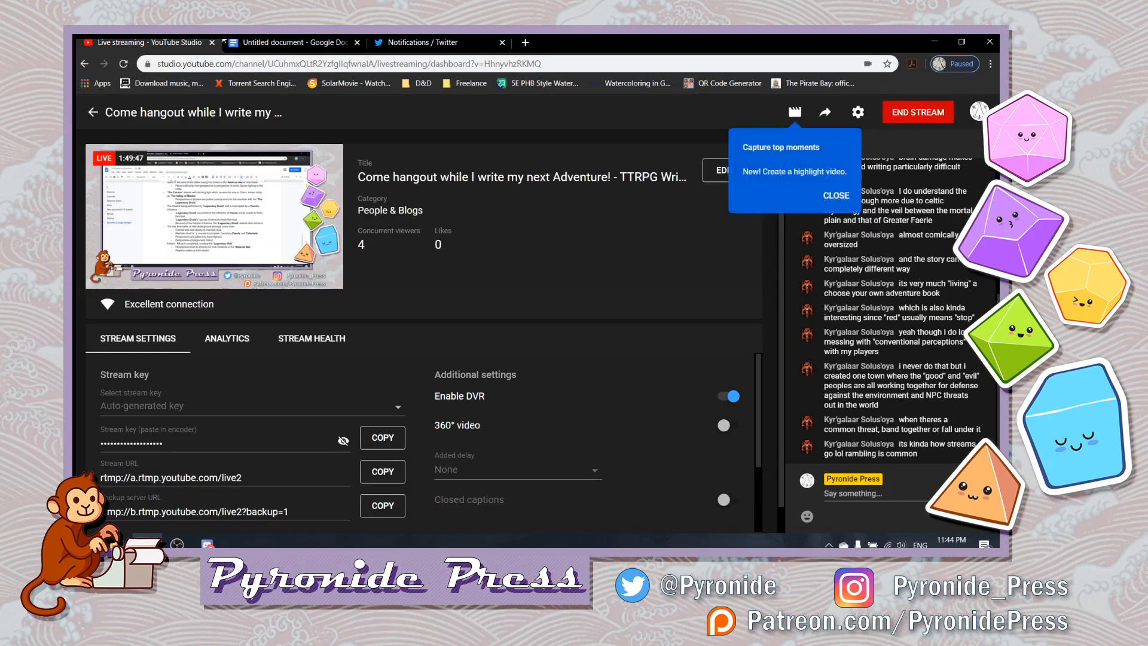
pyautogui.click(900, 123)
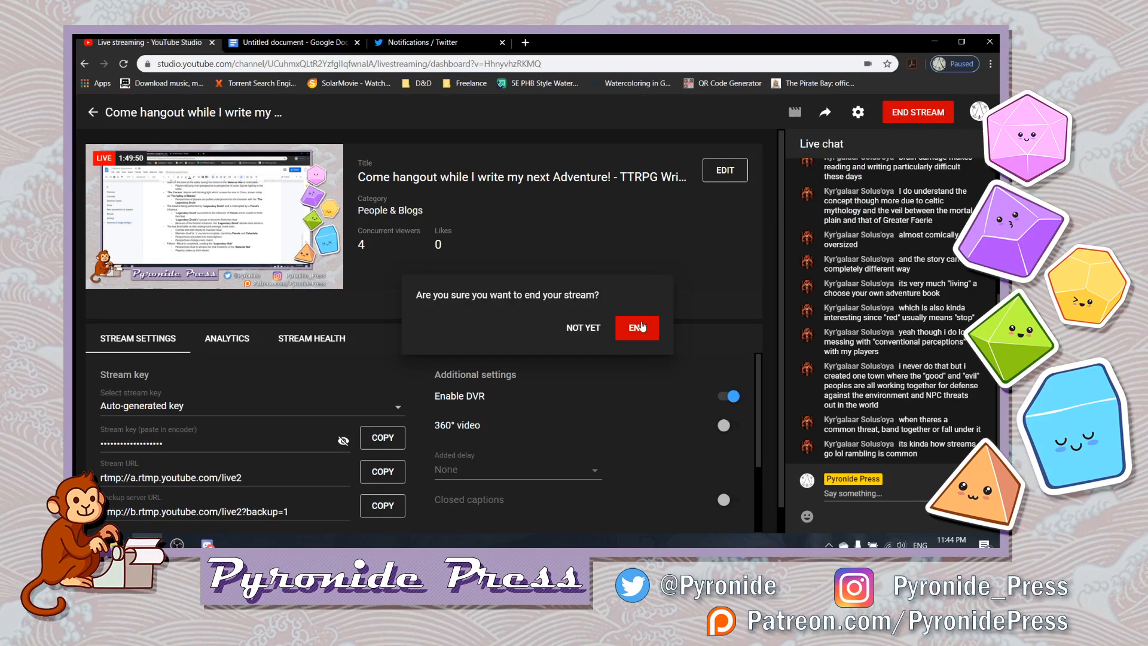